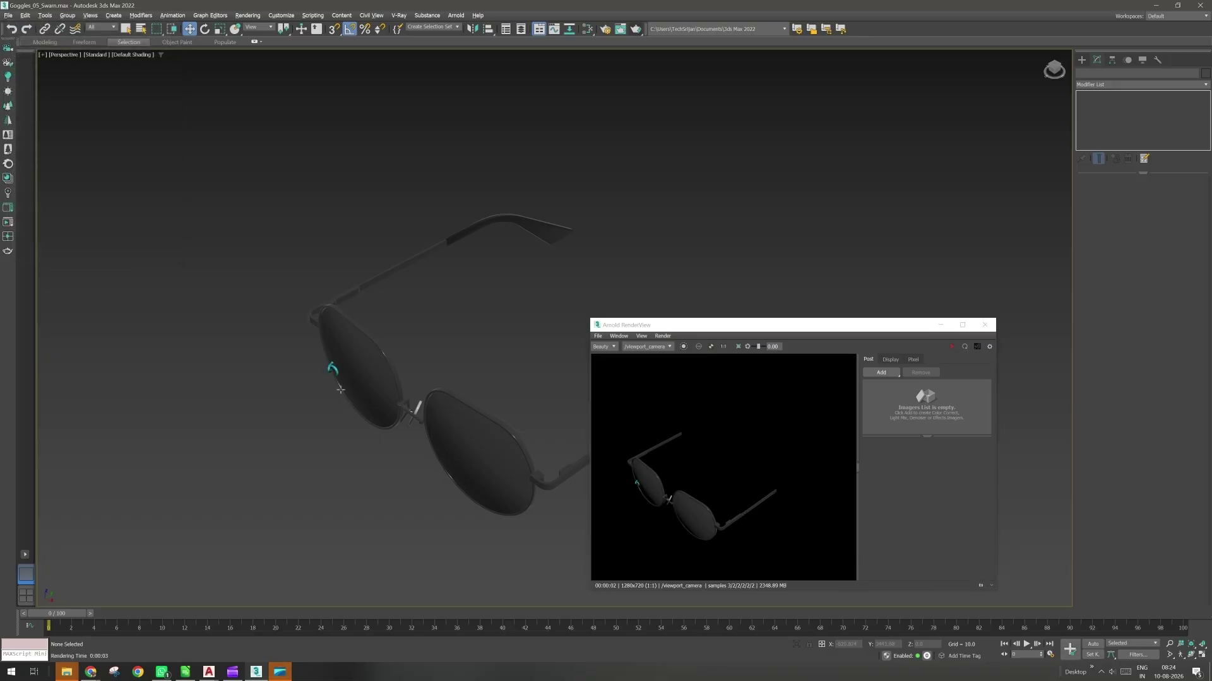
Delete the small stray swept line in front of the lens and re-render the perspective view with Arnold.
click(332, 373)
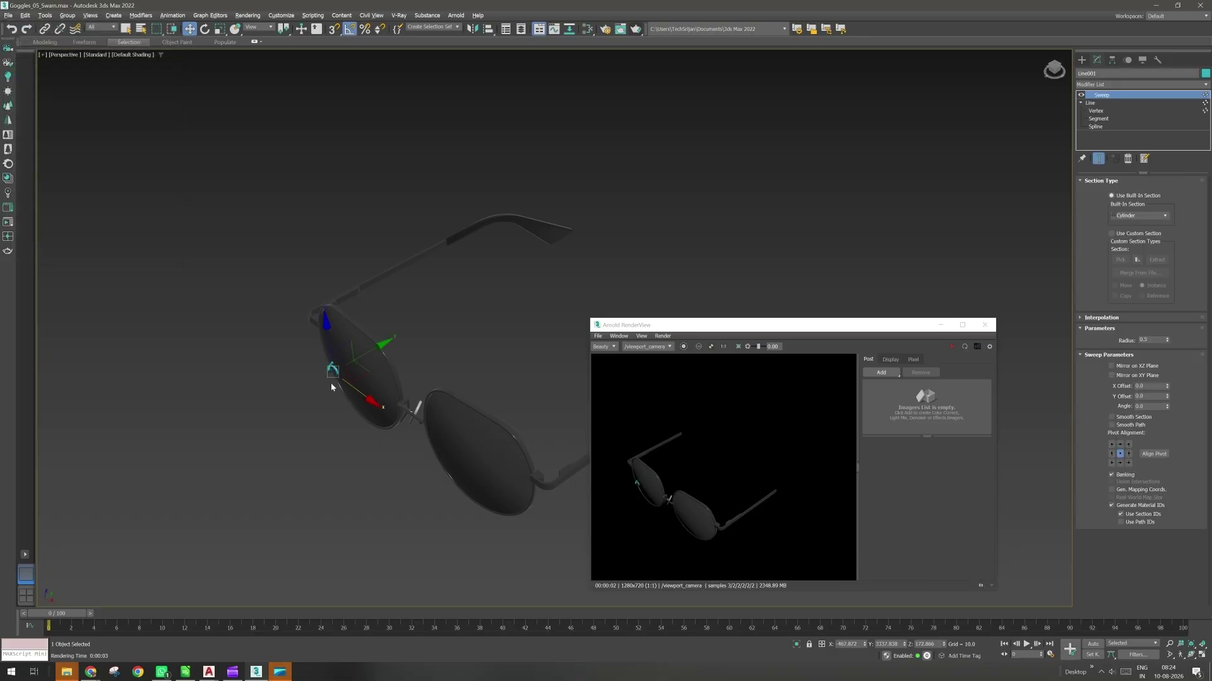
click(327, 392)
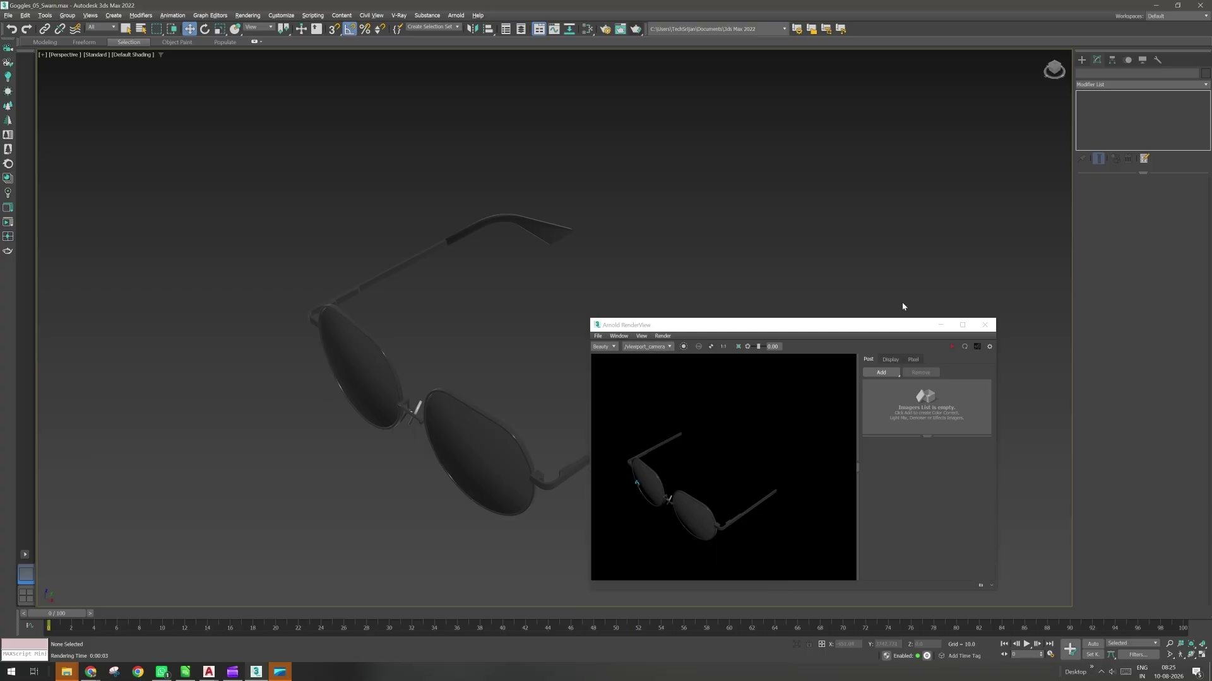
click(982, 330)
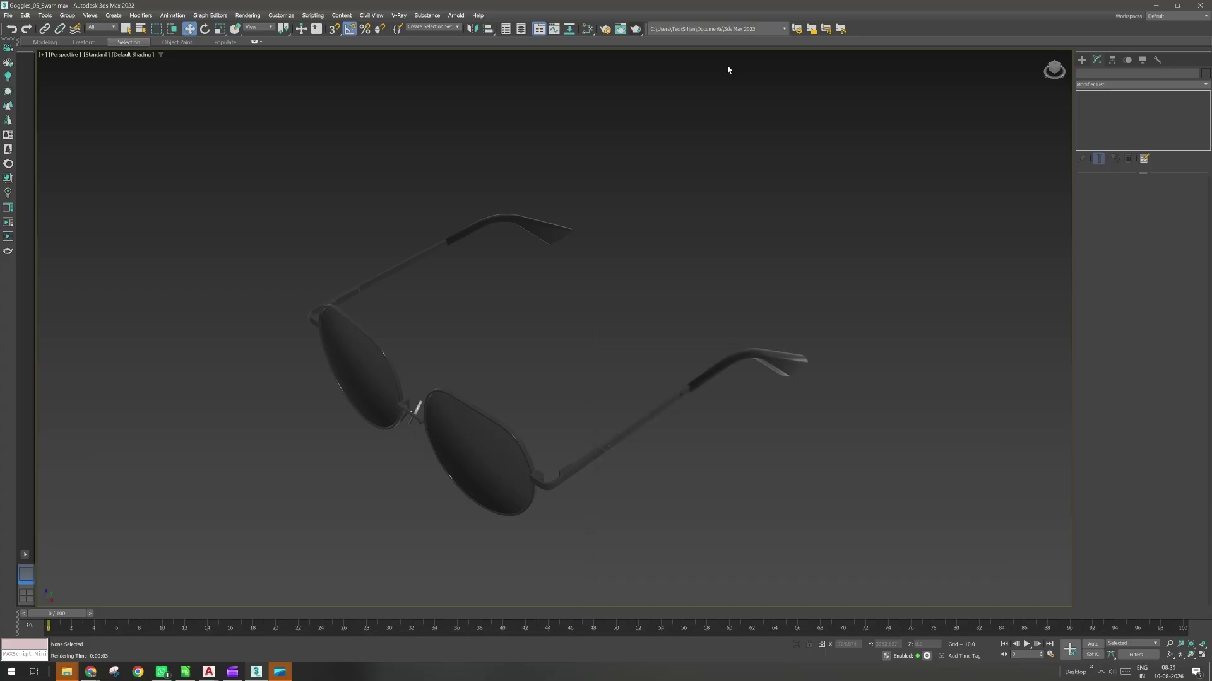
click(637, 30)
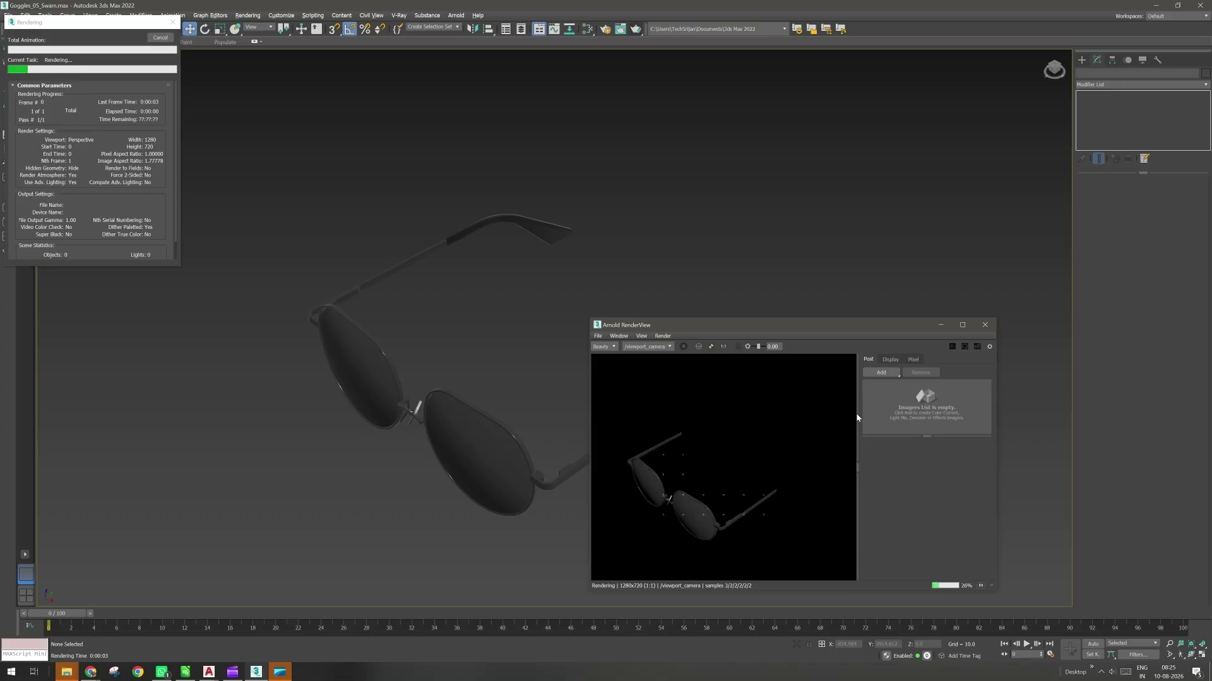
click(984, 324)
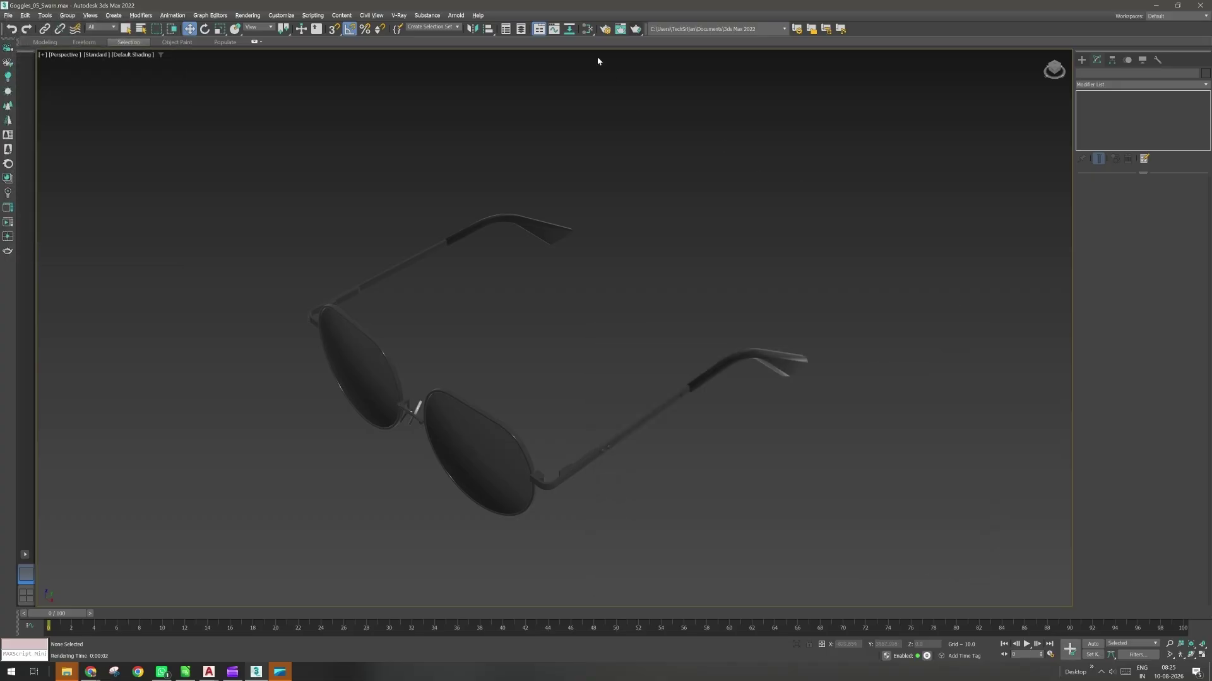
Review the scene's material nodes in the Slate Material Editor.
click(587, 28)
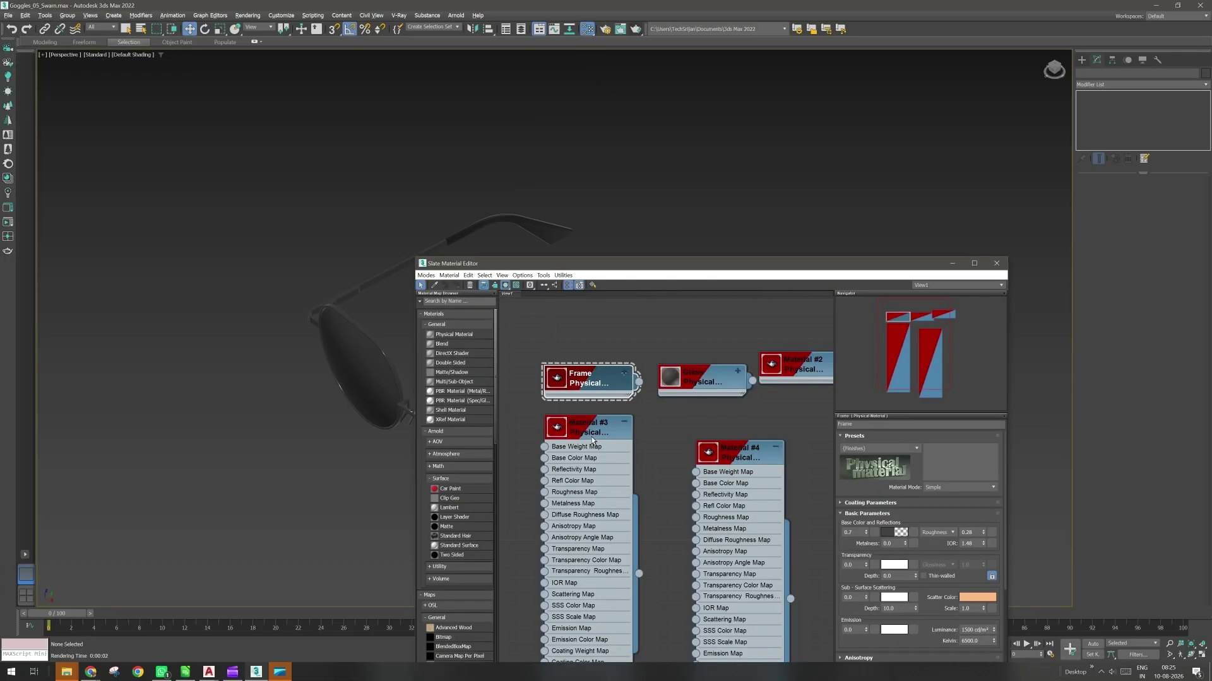
scroll(658, 408, down, 2)
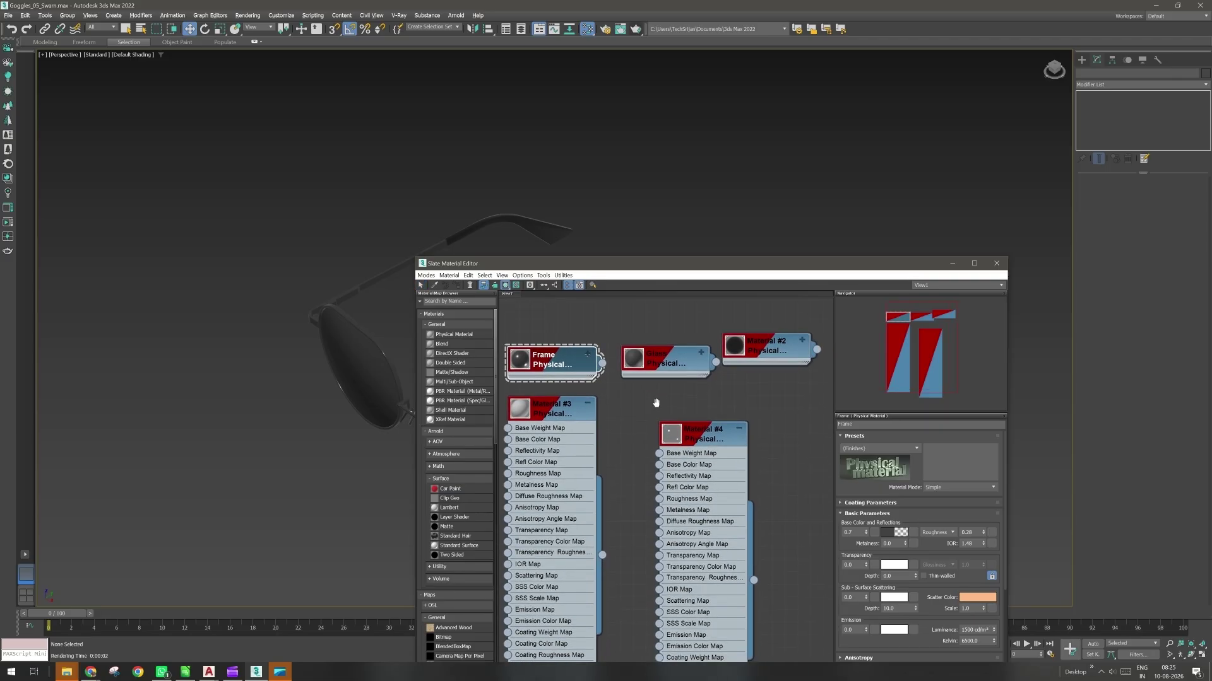
scroll(658, 409, down, 2)
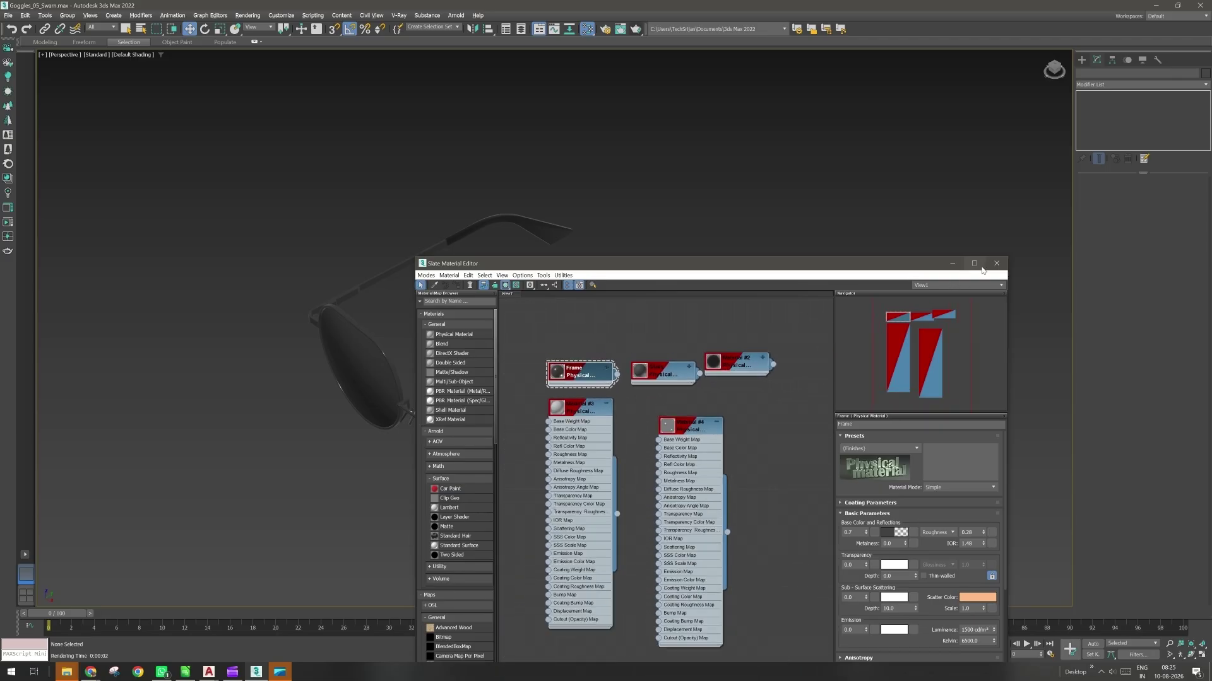
click(998, 263)
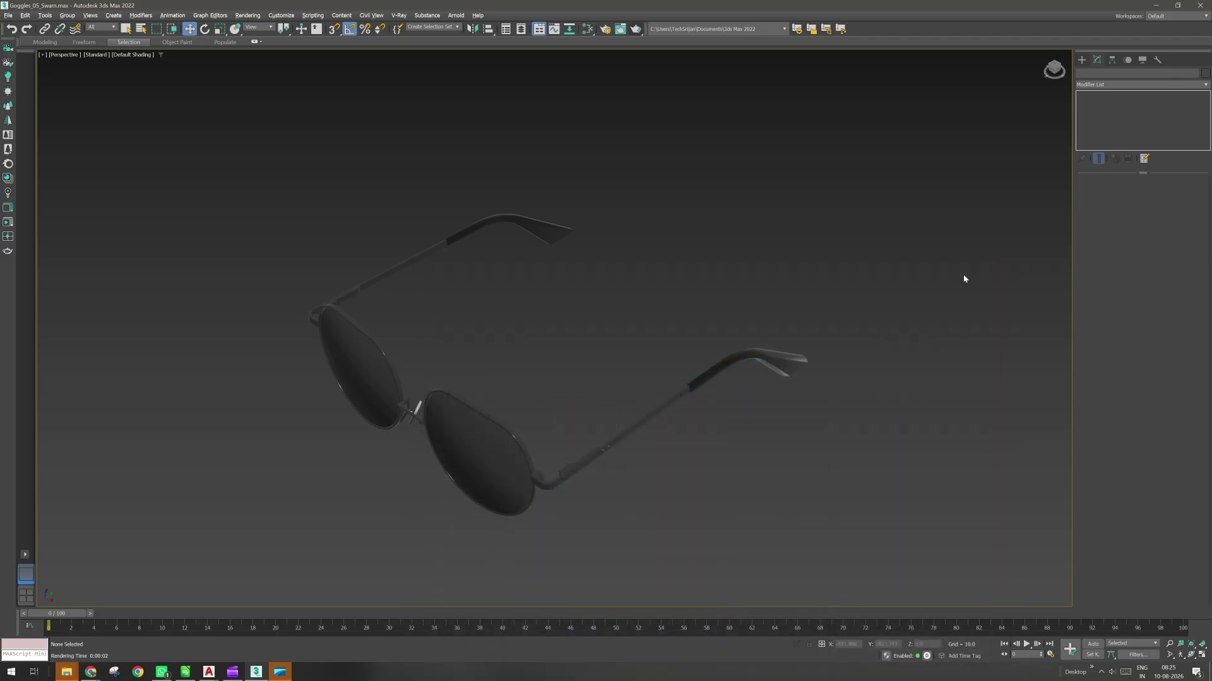
Set the renderer to CoronaRenderer in the render setup.
click(607, 30)
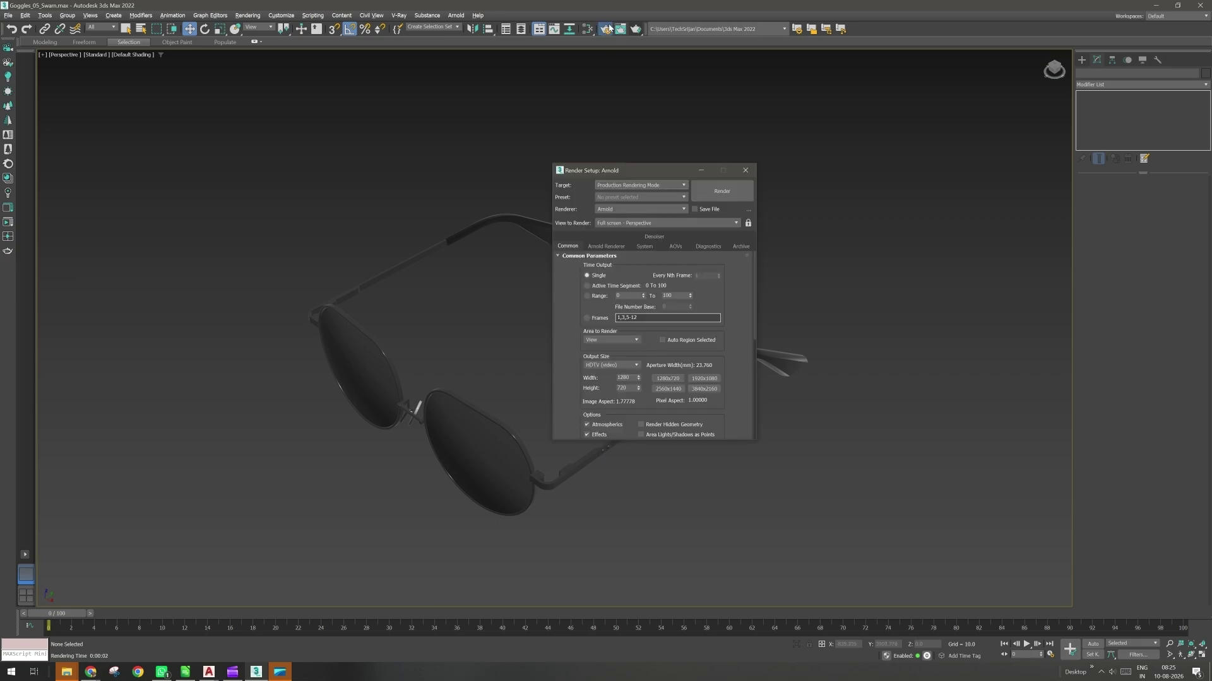
click(613, 211)
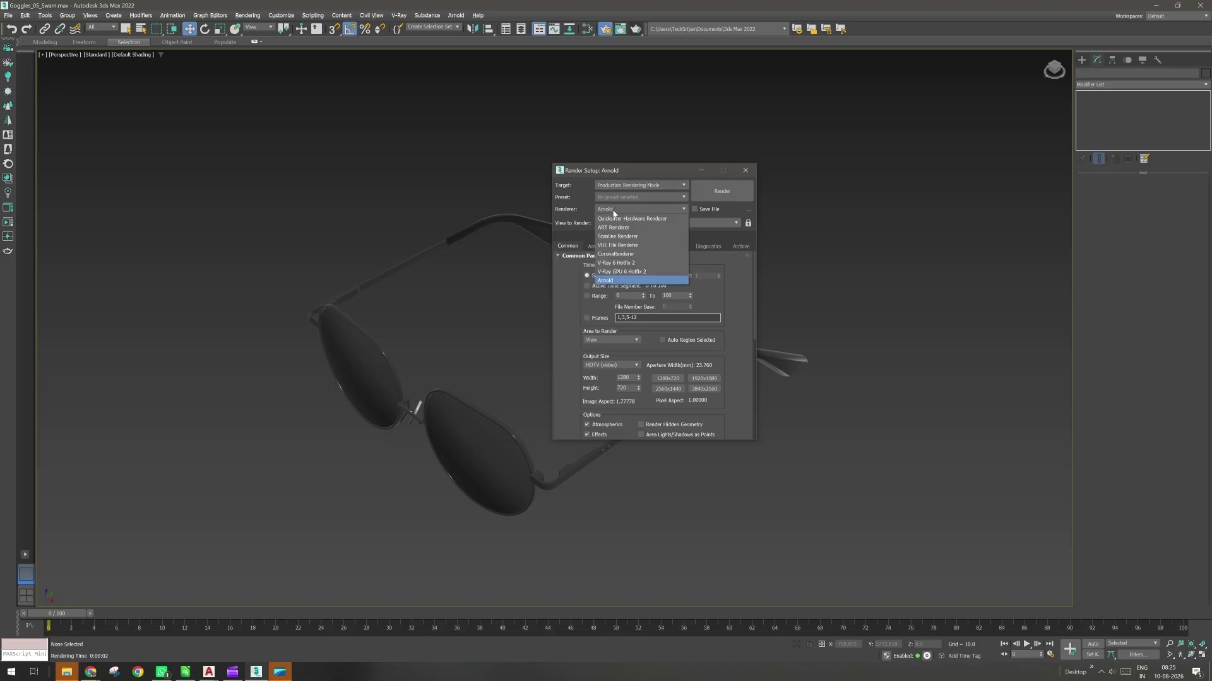
click(616, 254)
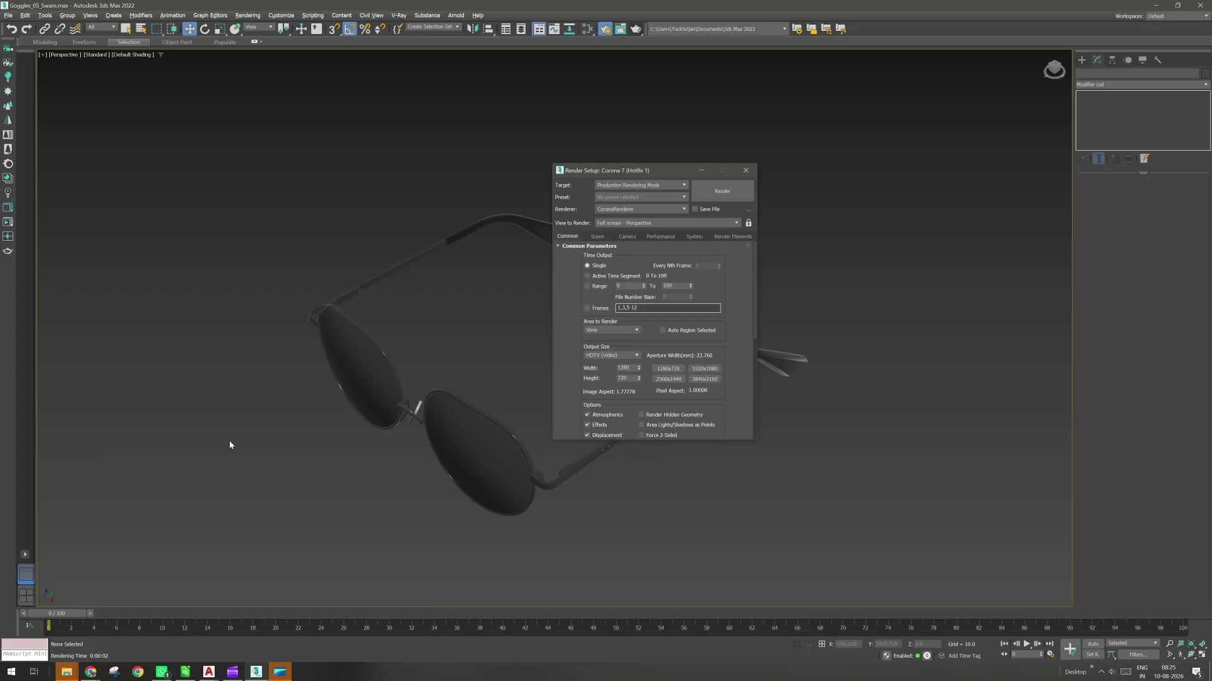
Switch to Chrome, replace the old search tab with a new one, and search Google for "corona renderer".
click(65, 674)
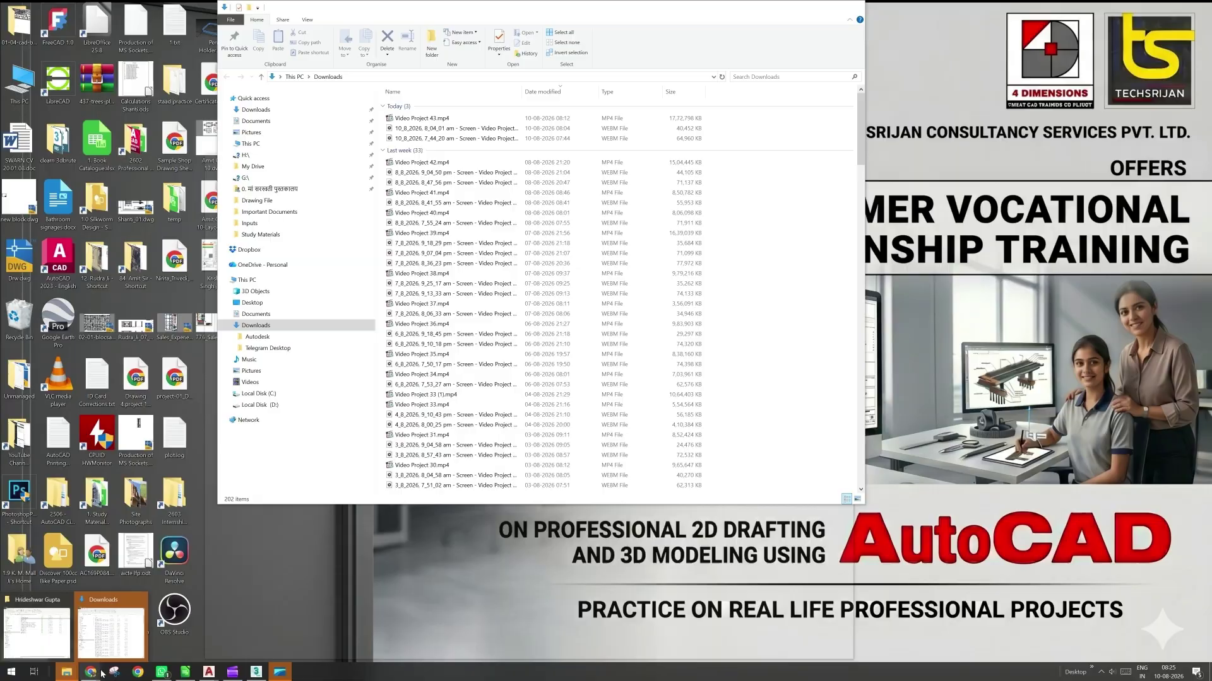
mouse_move(100, 673)
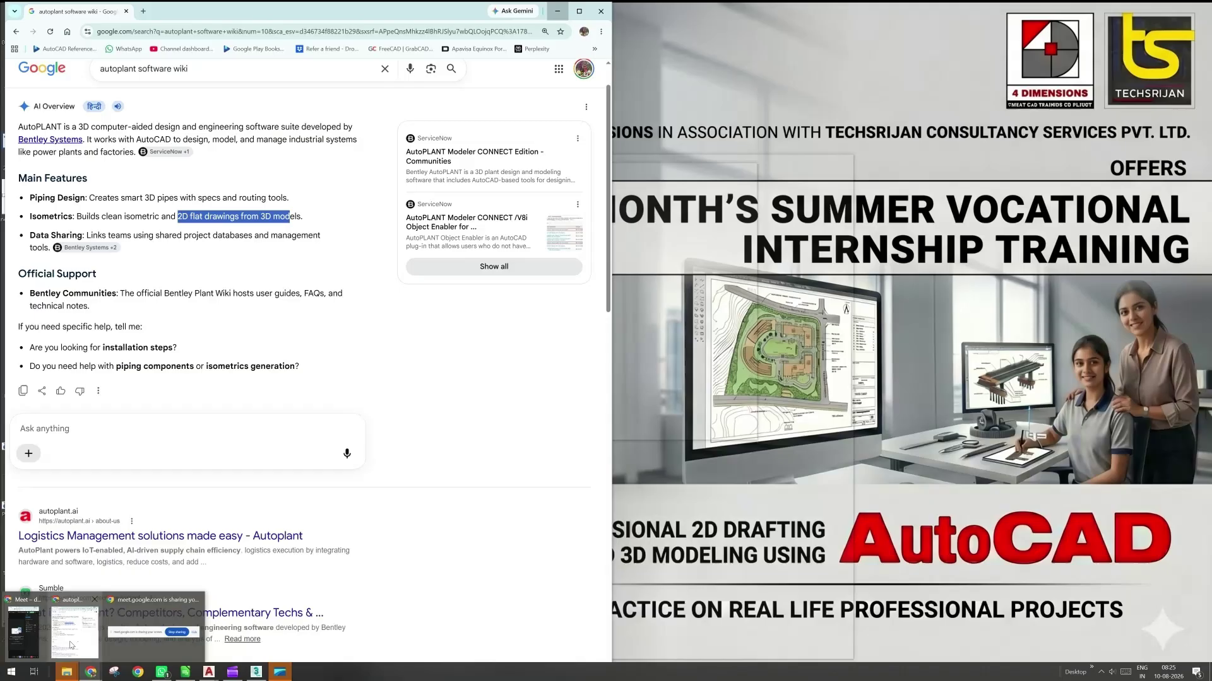
click(71, 645)
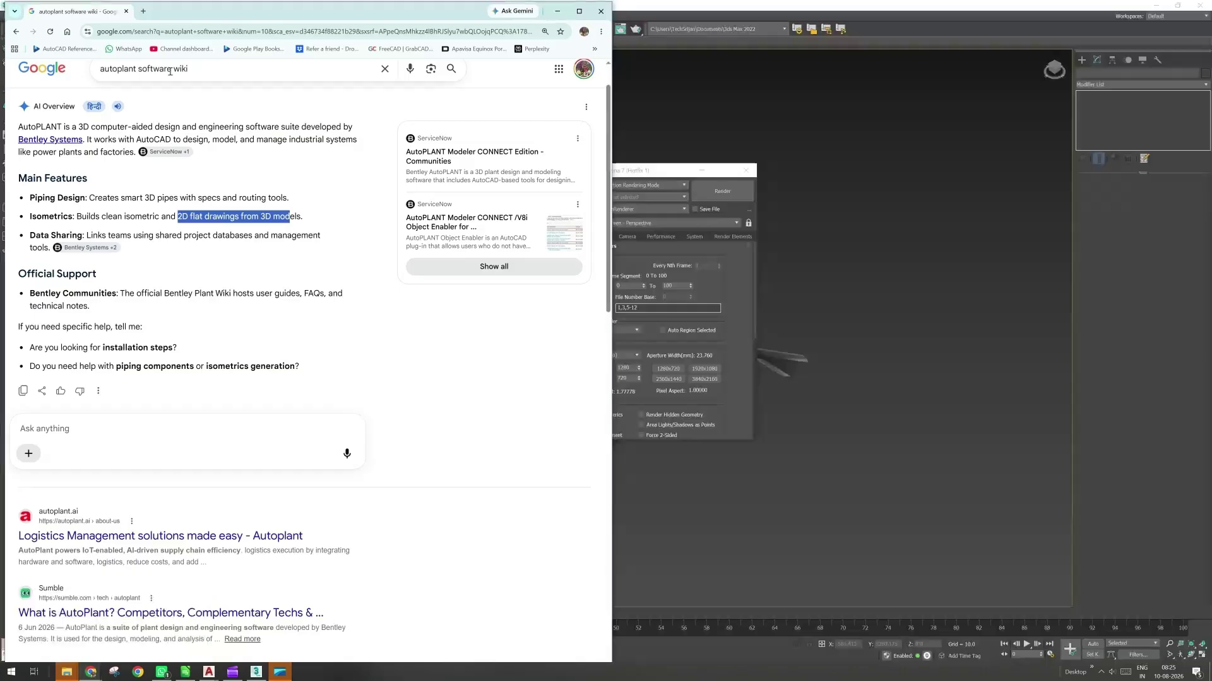
key(ctrl+t)
click(126, 11)
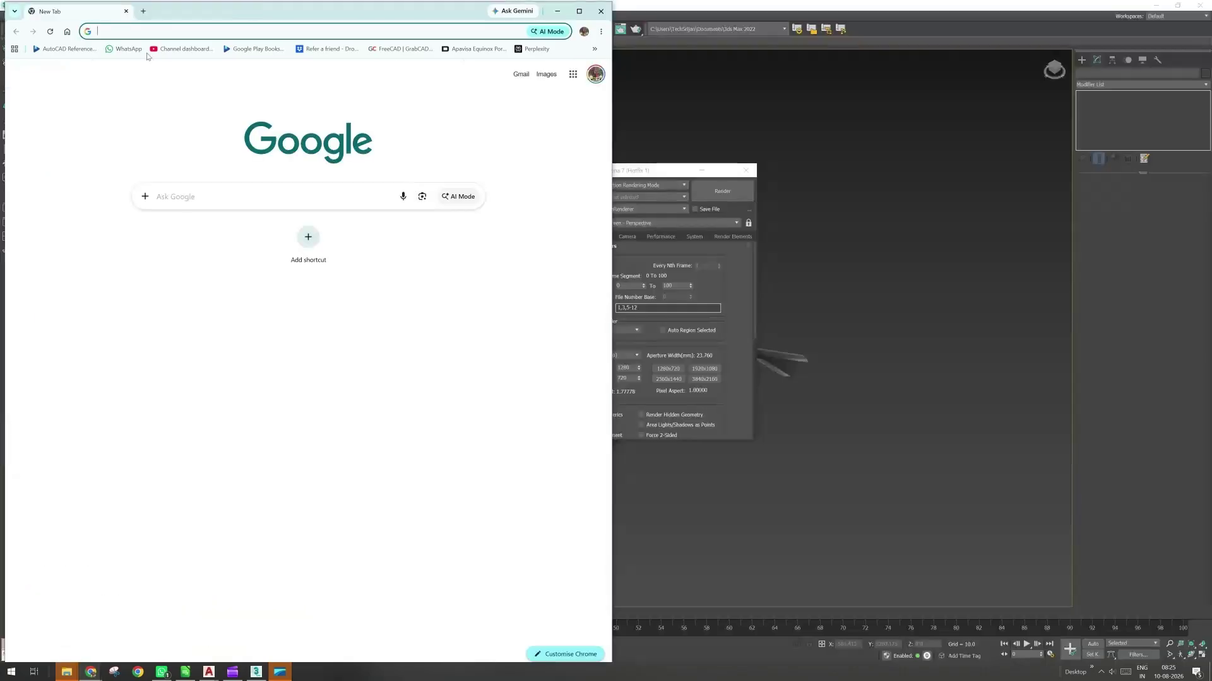
text(co)
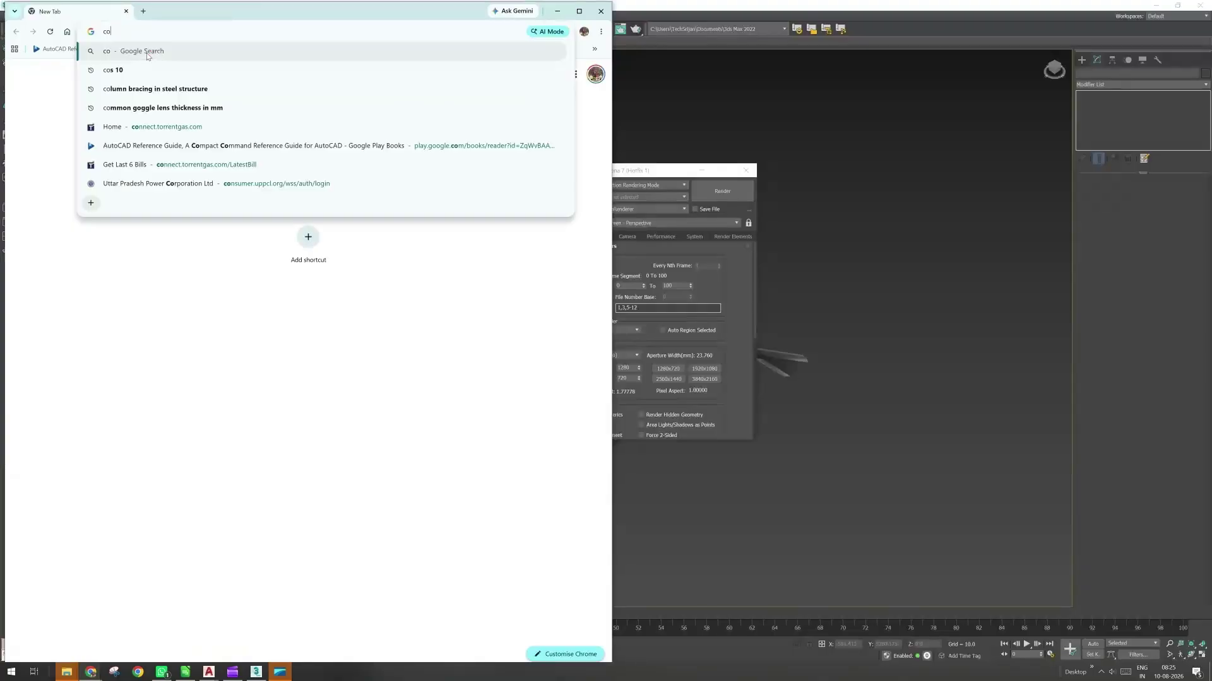
text(rona ren)
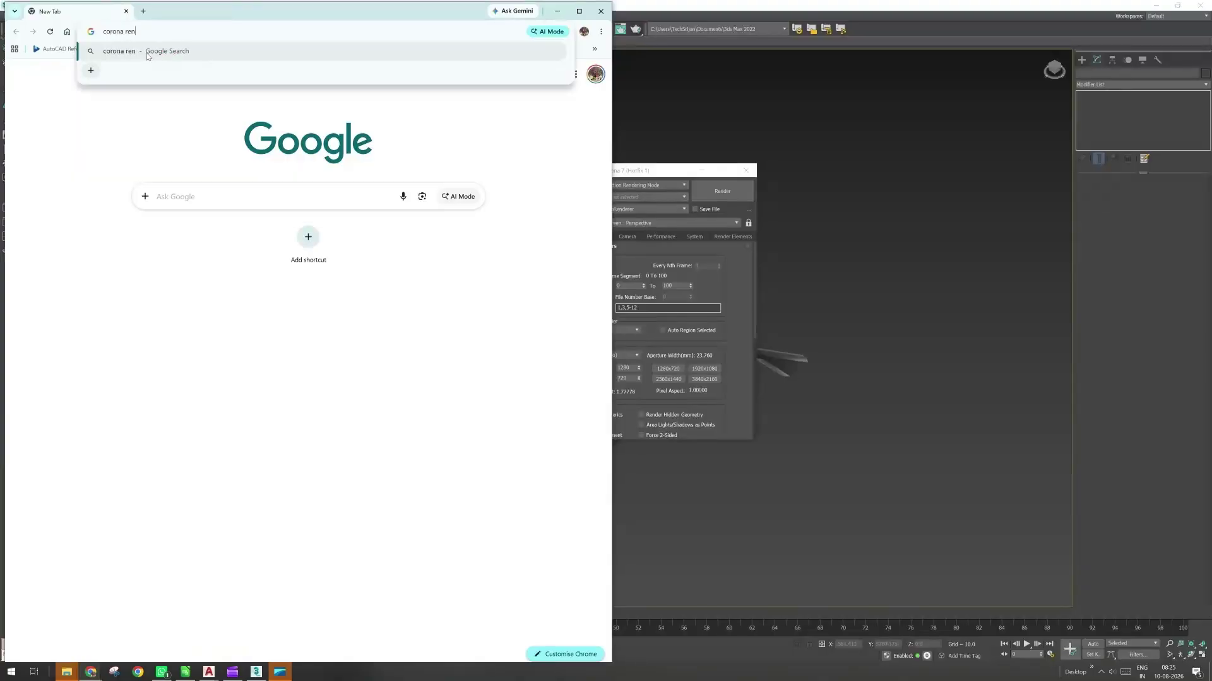
text(derer)
key(Return)
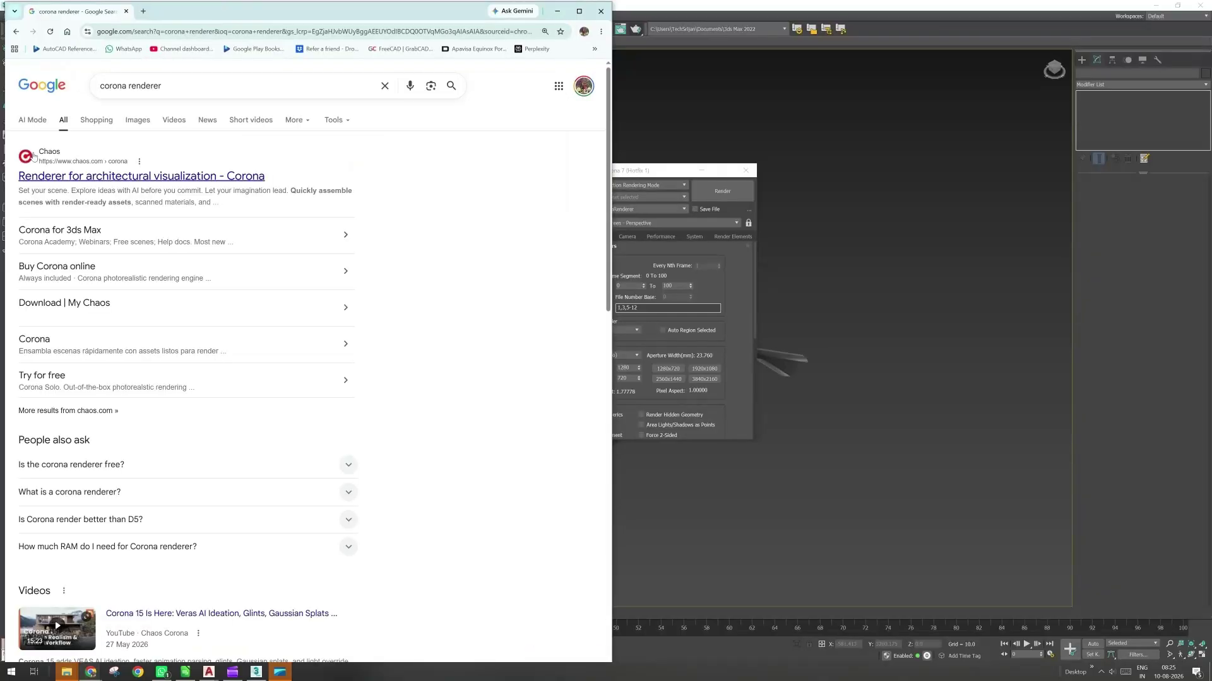
Open the Chaos Corona product page from the search results, skim its introduction and return to the Render Setup window in 3ds Max.
click(83, 179)
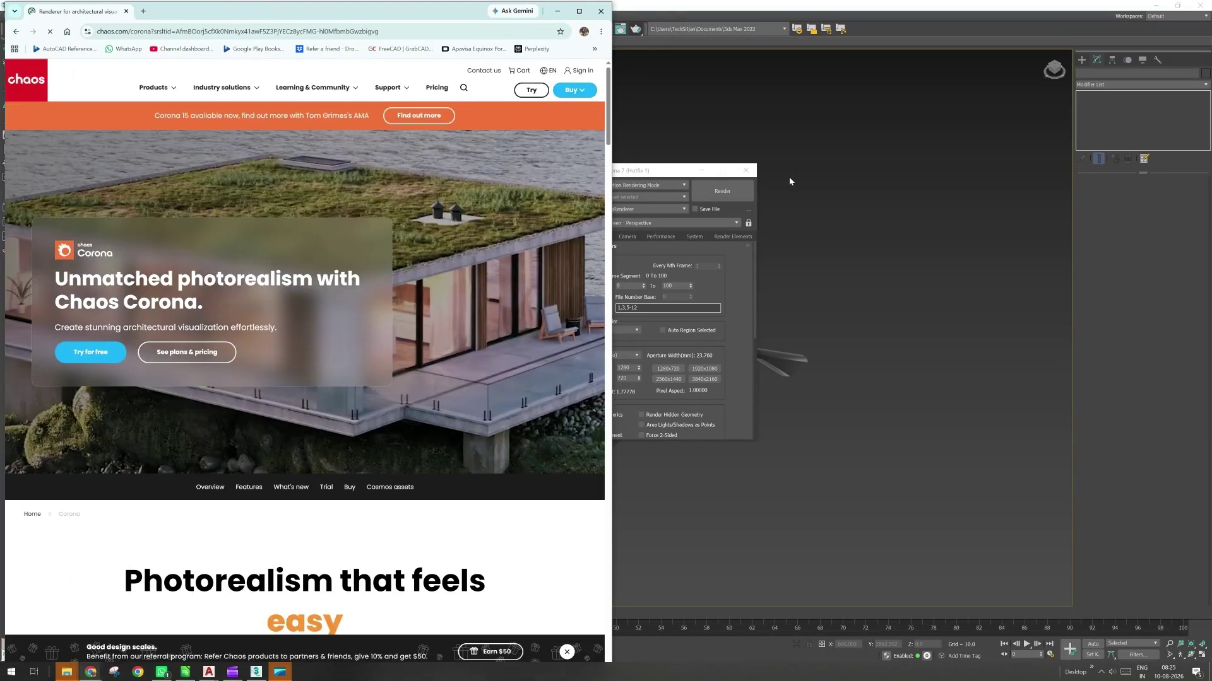
scroll(331, 413, down, 1)
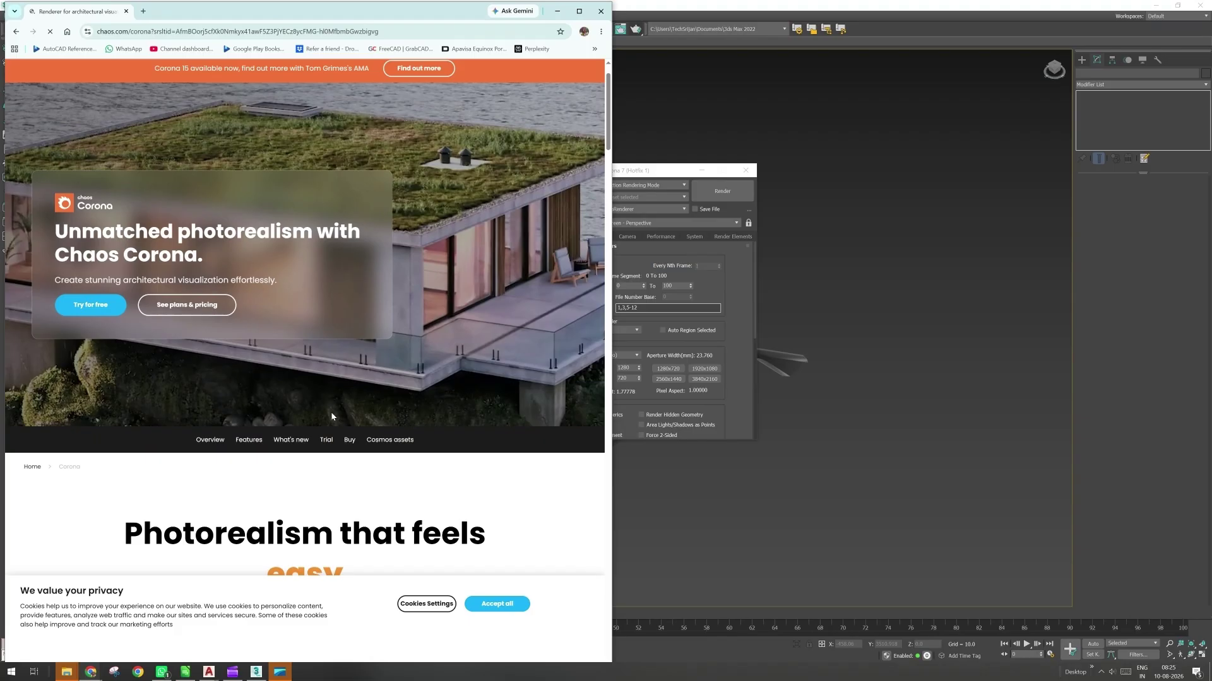
scroll(331, 417, down, 3)
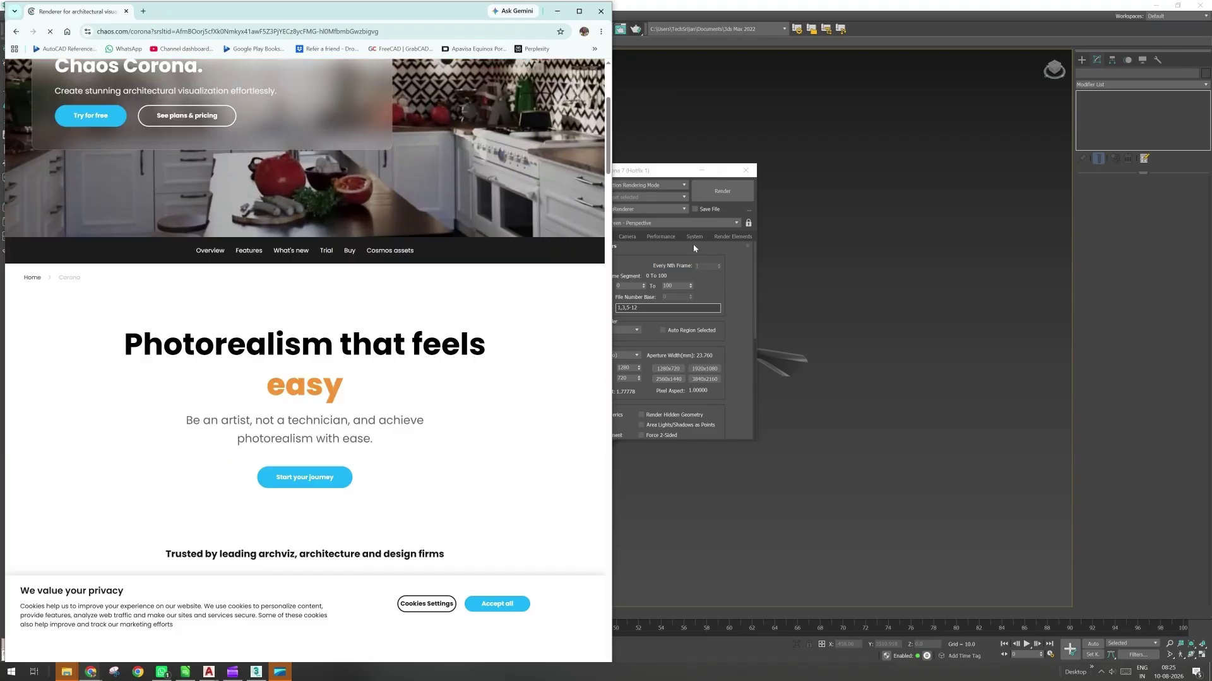
drag(657, 167, 690, 165)
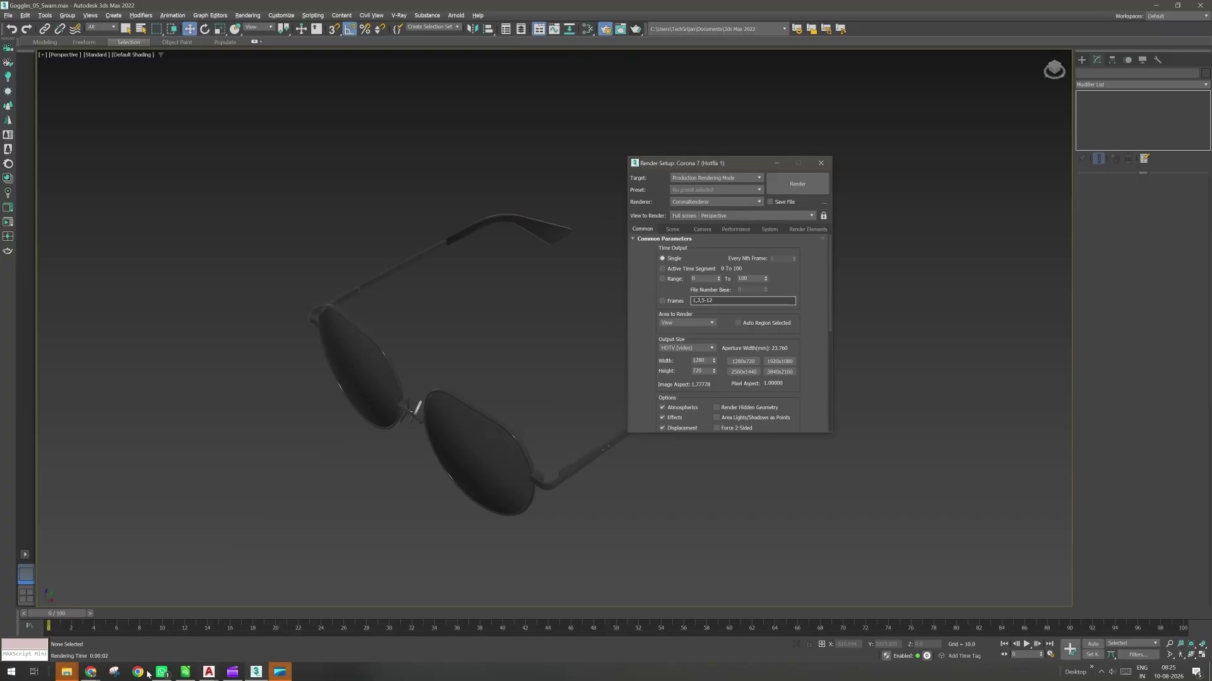
Switch back to Chrome, read through the Chaos Corona overview and open its 3ds Max version page.
click(67, 672)
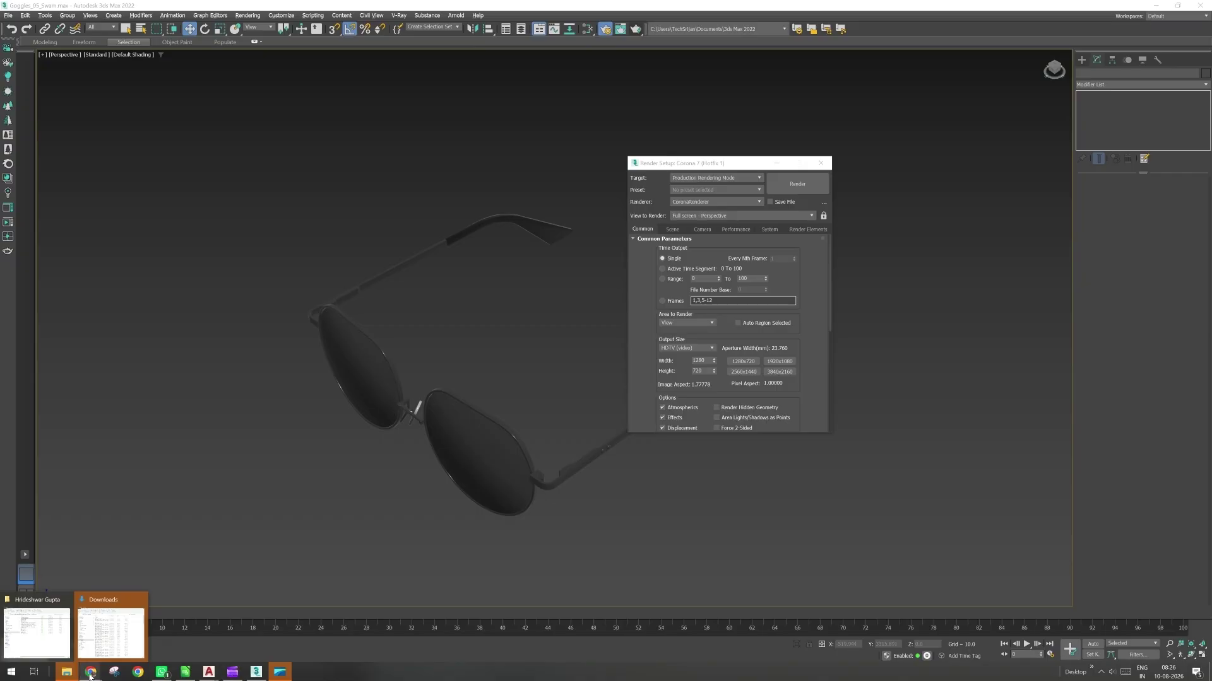
mouse_move(91, 674)
click(75, 633)
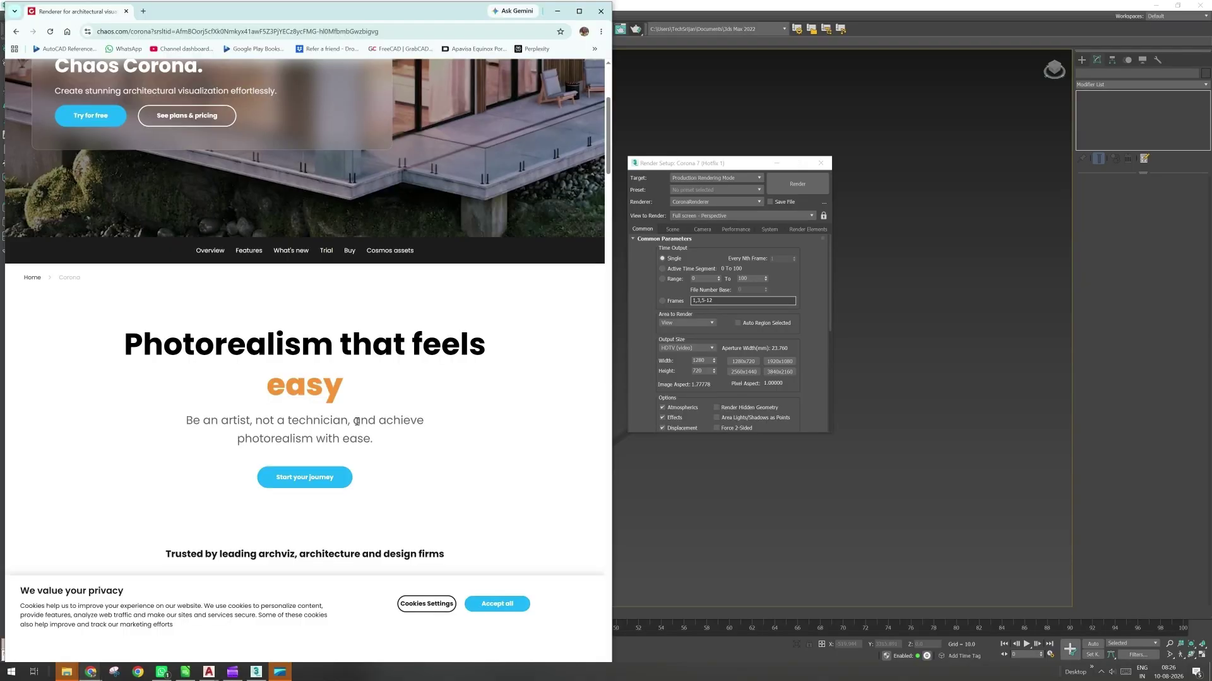
scroll(357, 422, down, 3)
scroll(355, 431, down, 4)
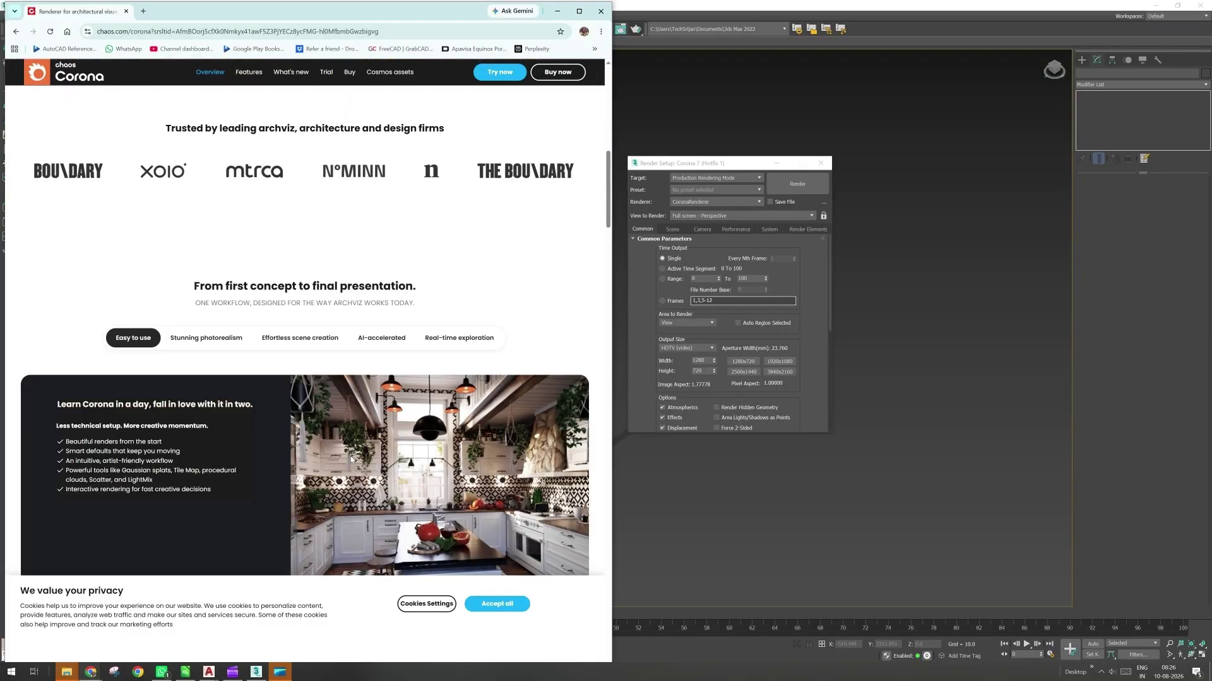
scroll(351, 459, down, 2)
scroll(350, 460, down, 5)
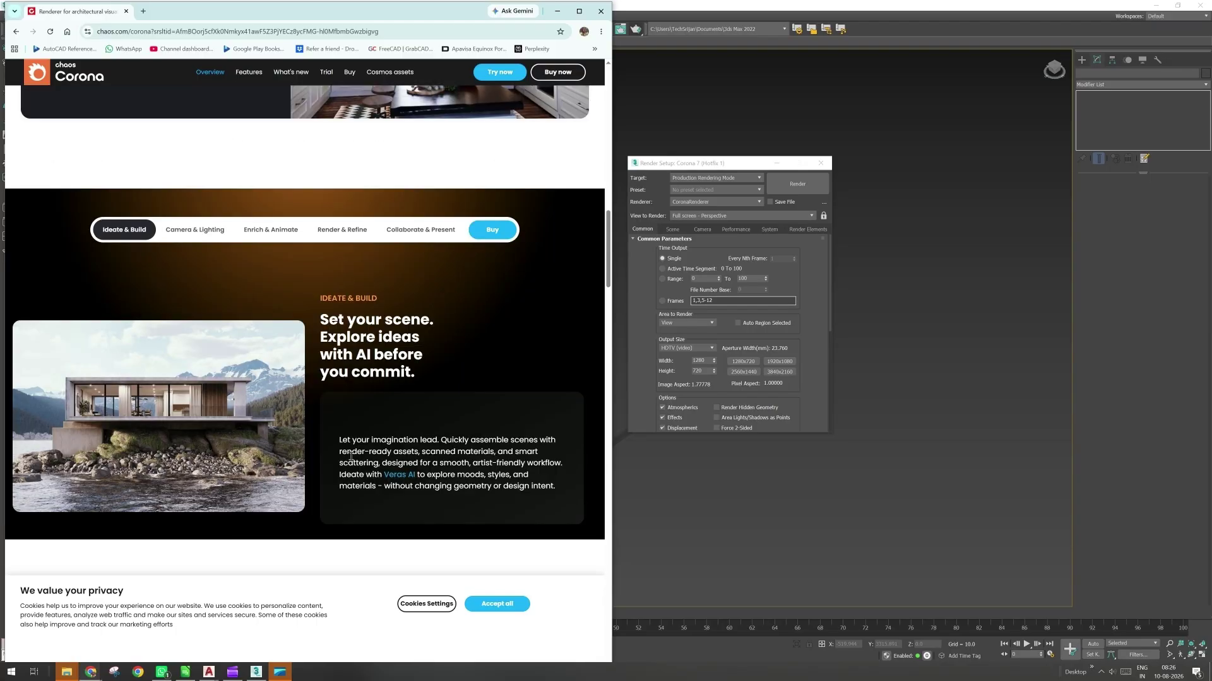
scroll(468, 295, down, 4)
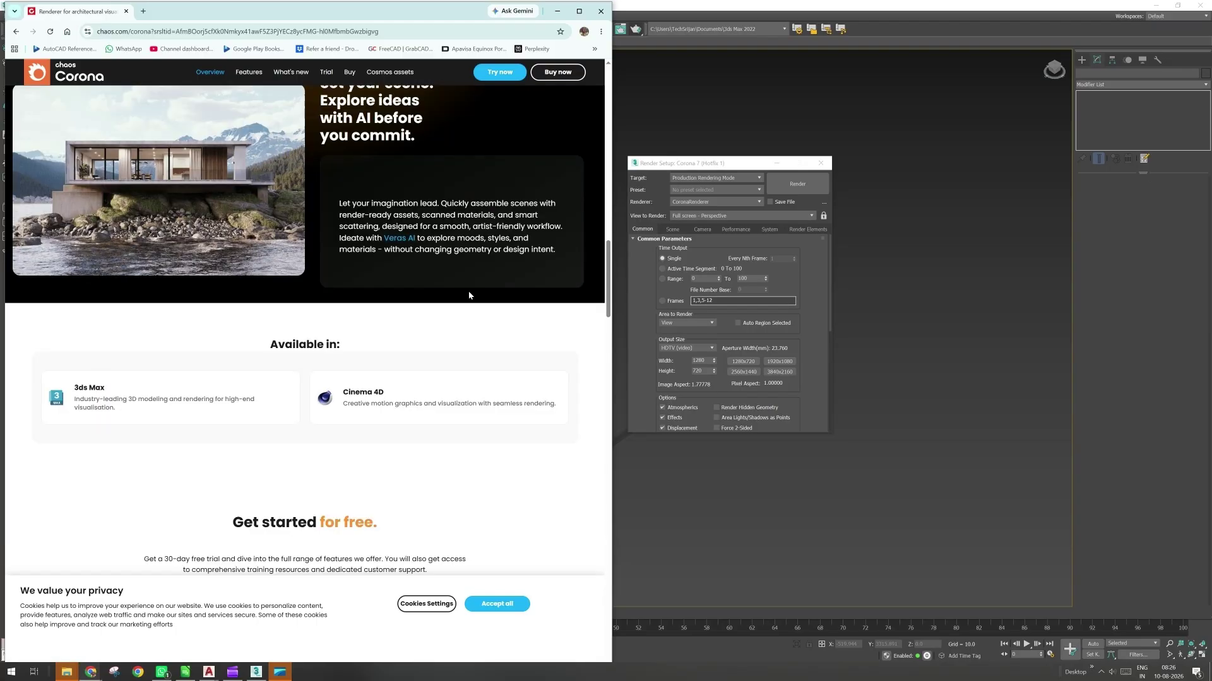
scroll(469, 295, down, 2)
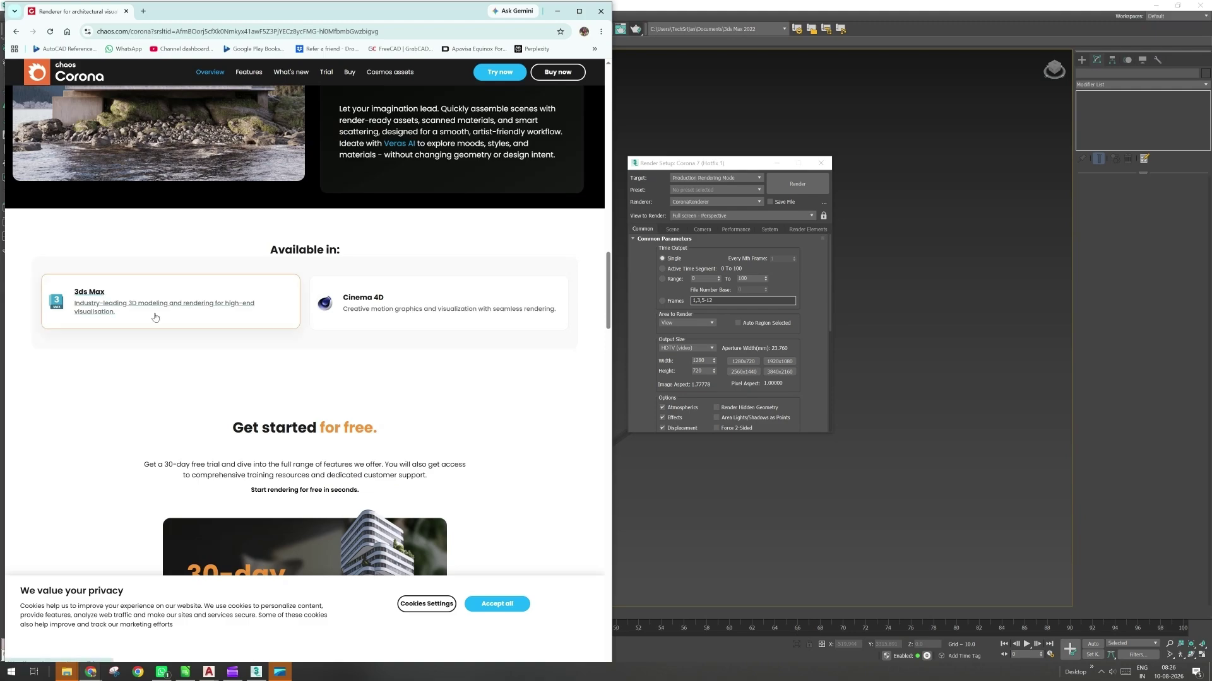
click(99, 303)
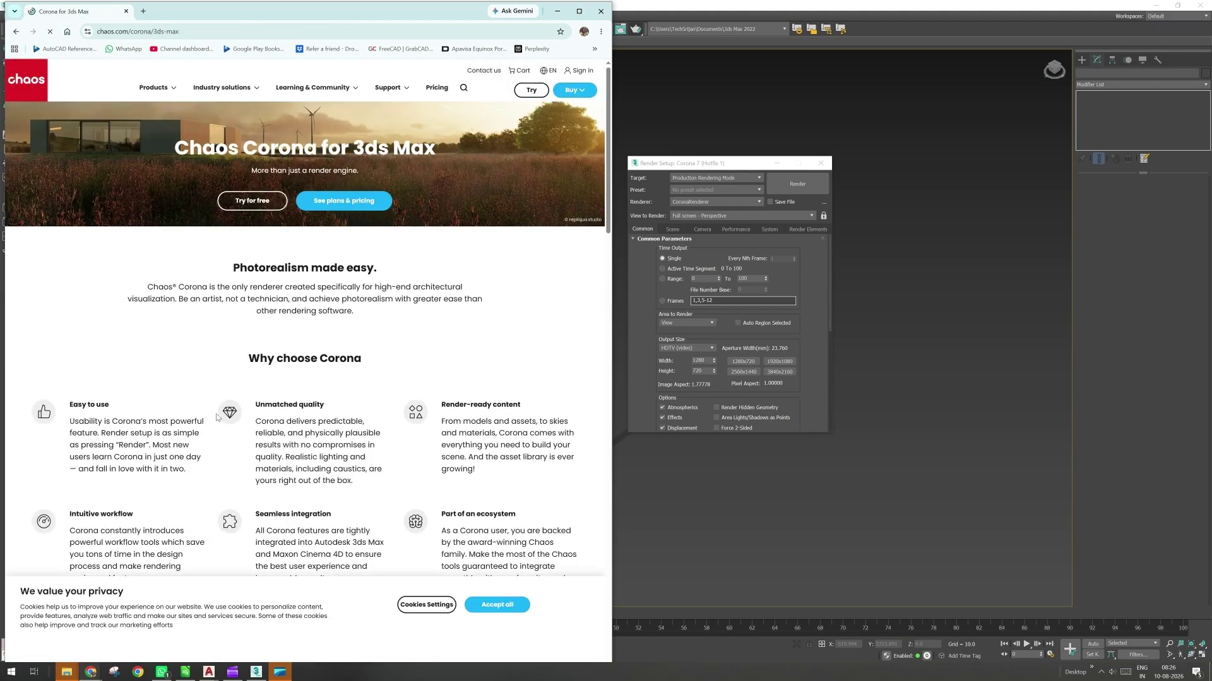
Open the Corona free trial page and examine the trial plans and renderer benefits.
click(246, 202)
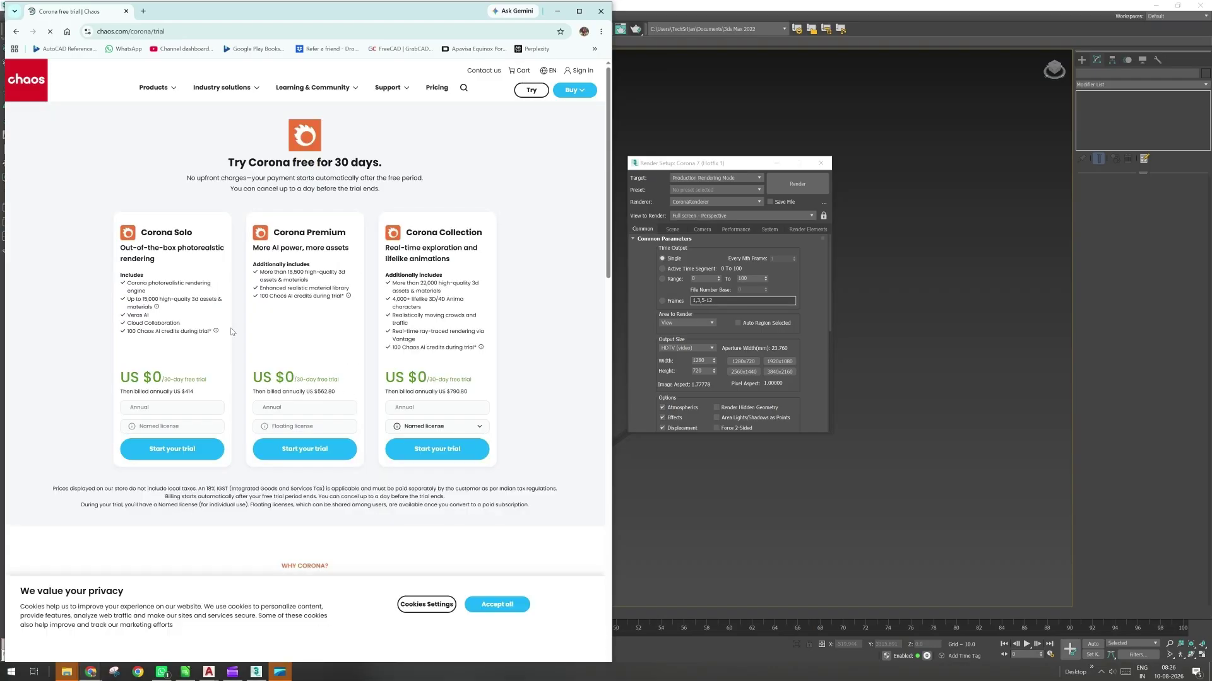
scroll(374, 271, down, 2)
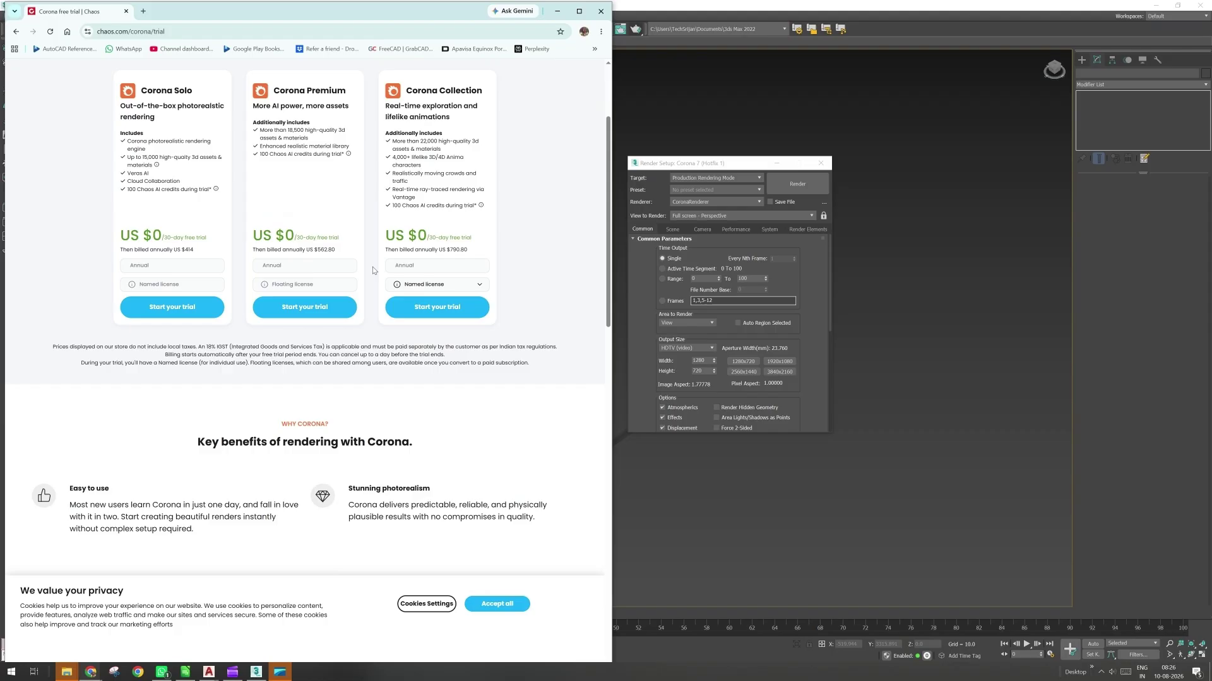
scroll(373, 270, down, 2)
scroll(373, 271, down, 6)
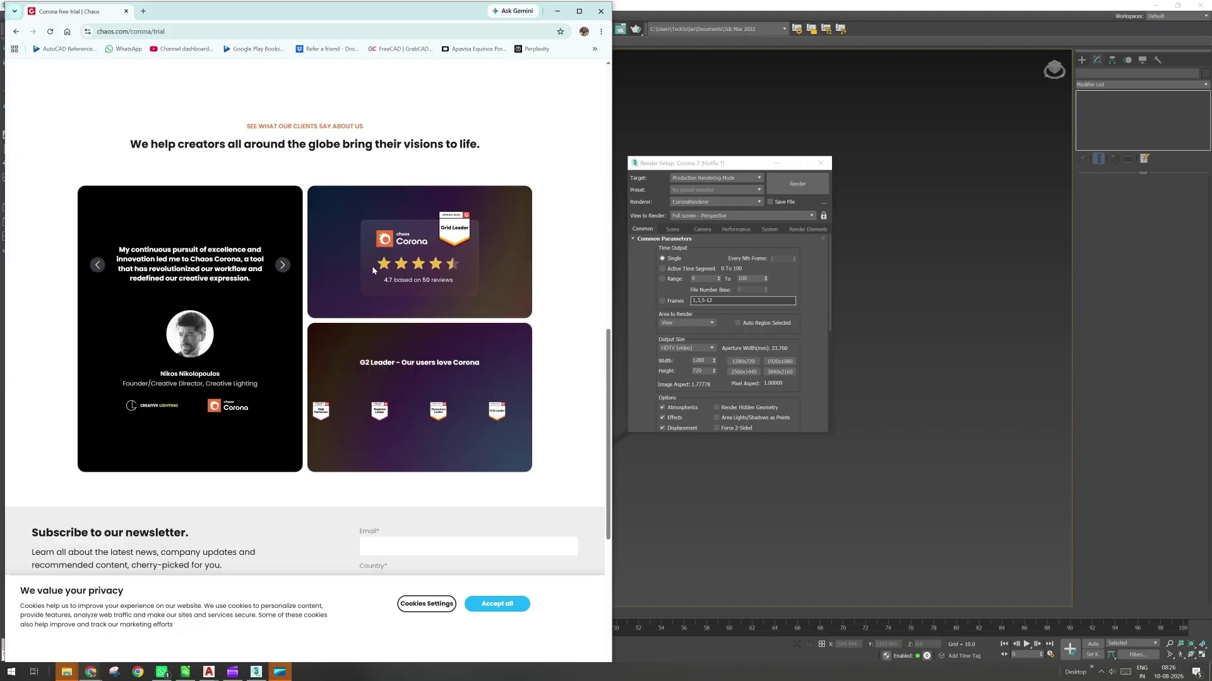
scroll(349, 236, up, 7)
Search Google for "getintopc" and open the Get Into PC website from the results.
click(222, 32)
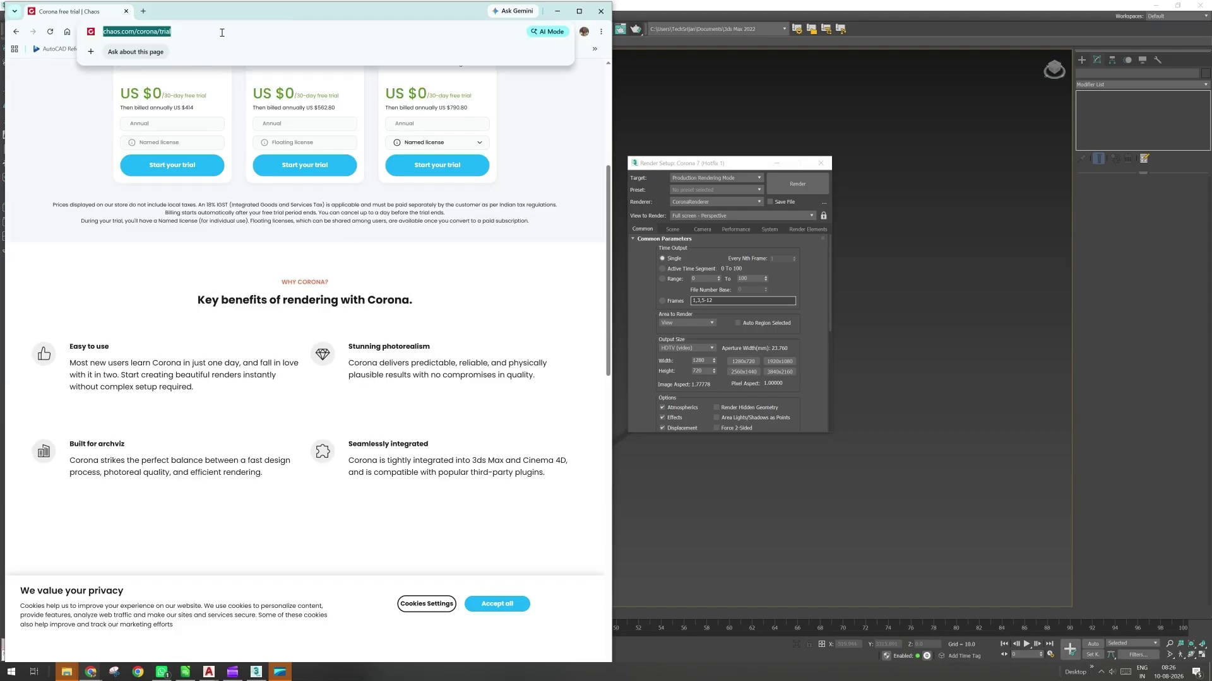
text(ge)
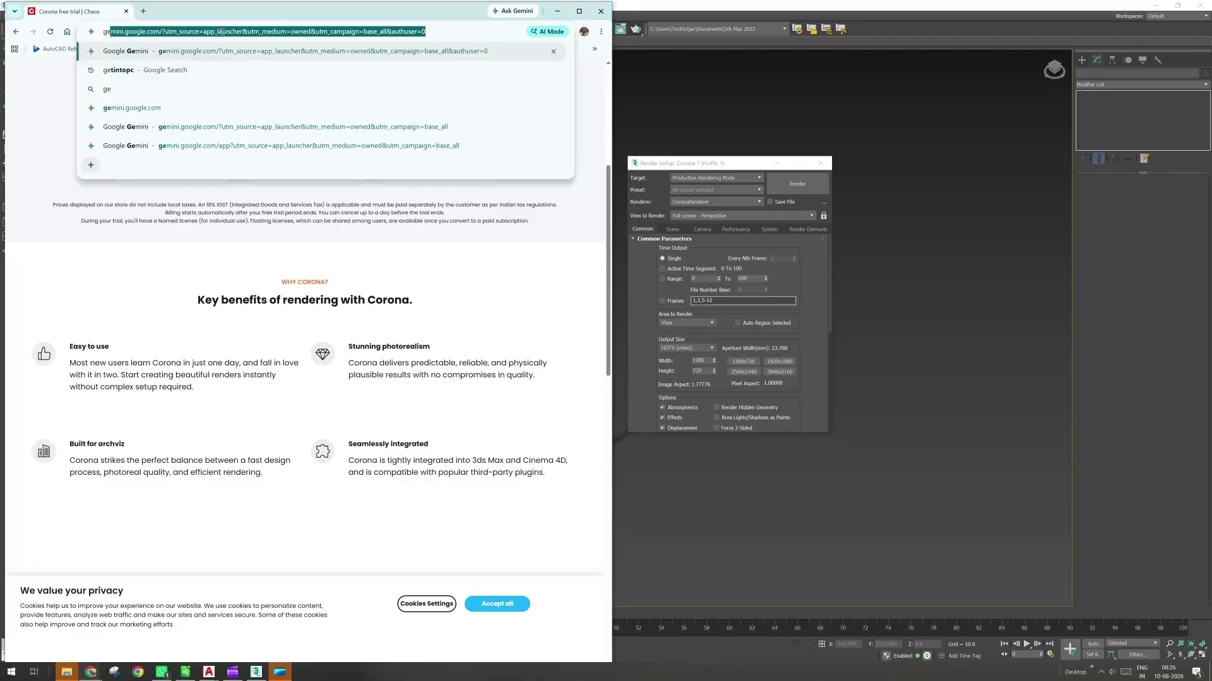
text(t)
key(Return)
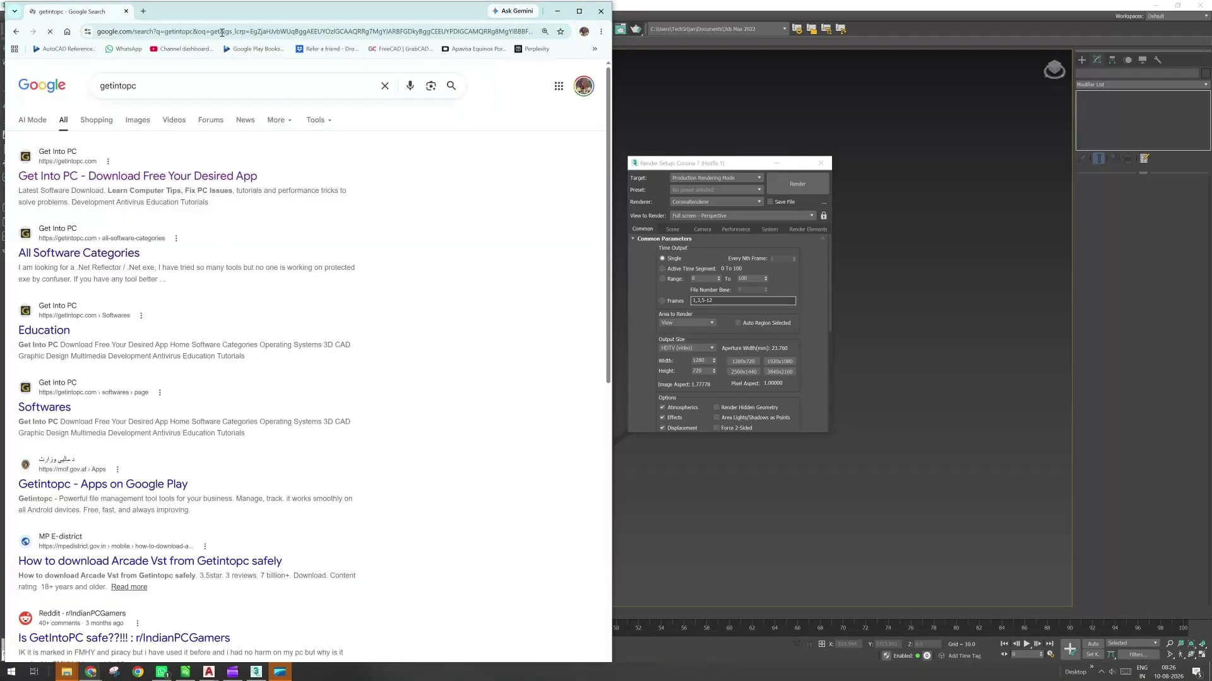
click(88, 177)
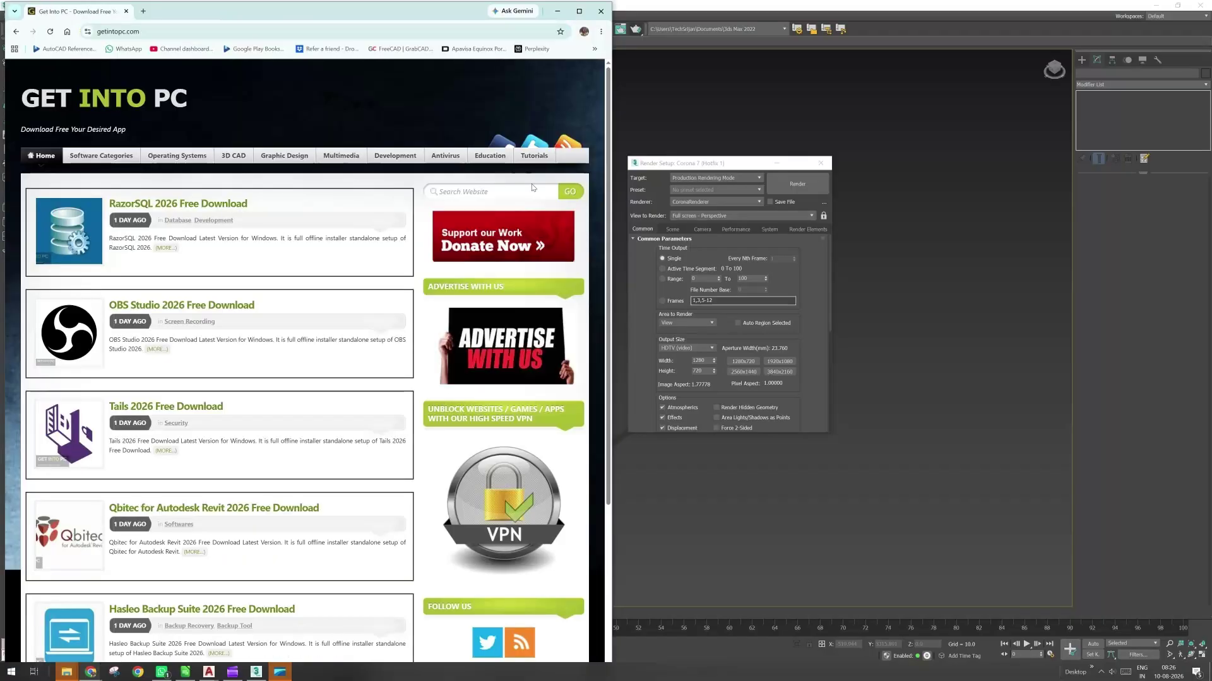
Search Get Into PC for "corona renderer", examine the listed downloads, and close the browser tab to return to 3ds Max.
click(483, 192)
text(corona renderer)
key(Return)
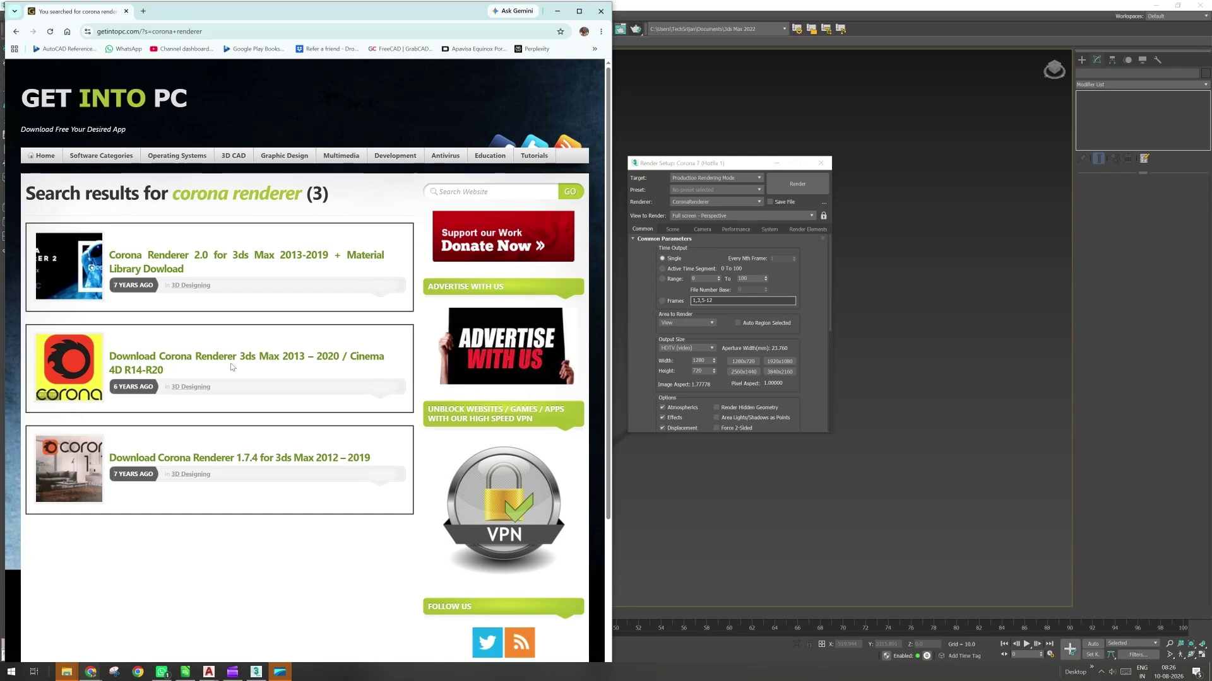
click(309, 360)
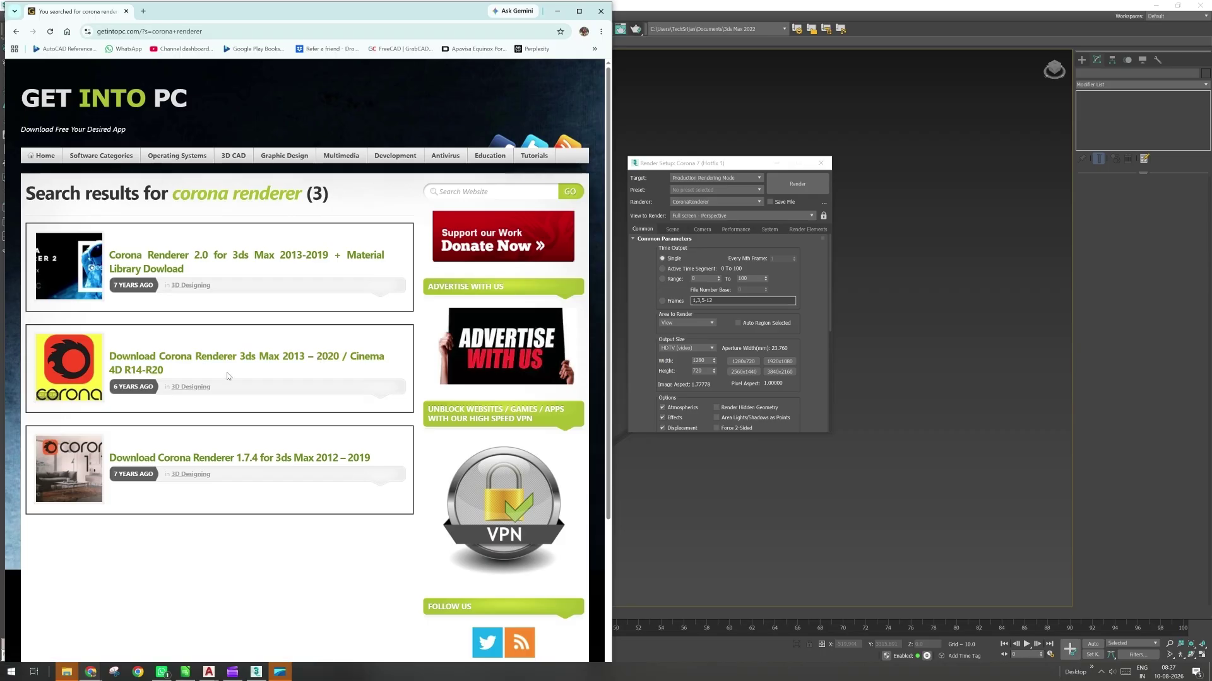
click(127, 12)
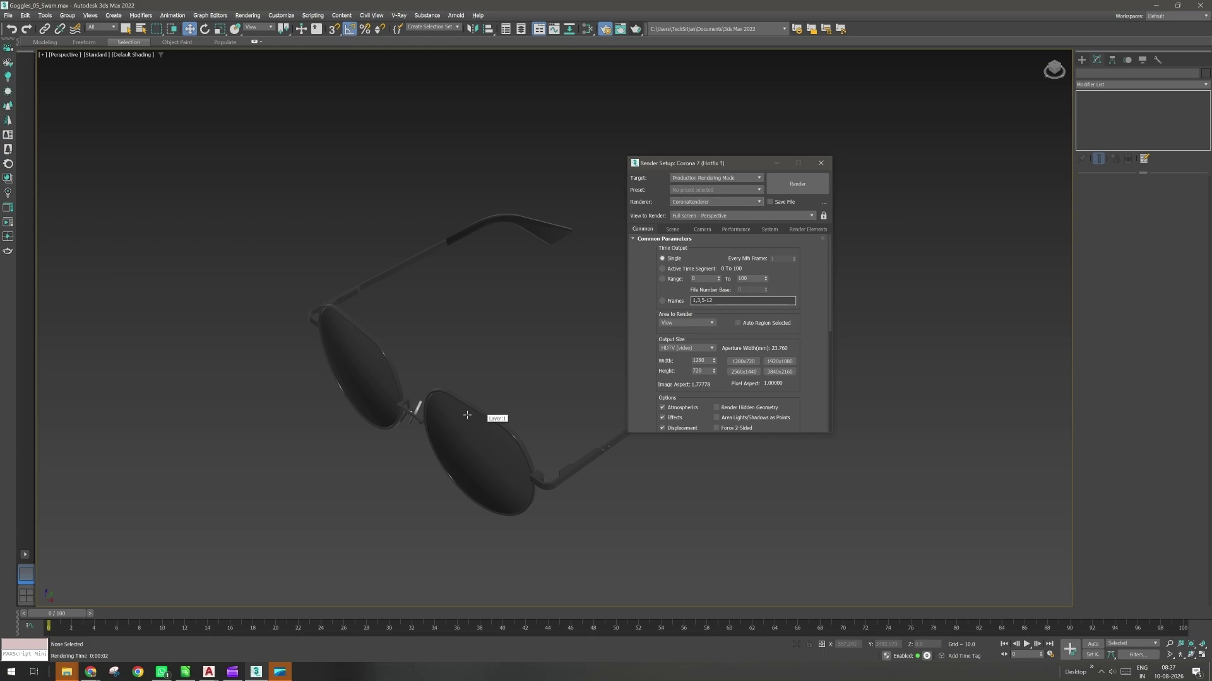
Switch the renderer to ART Renderer and look over its rendering parameters.
click(711, 202)
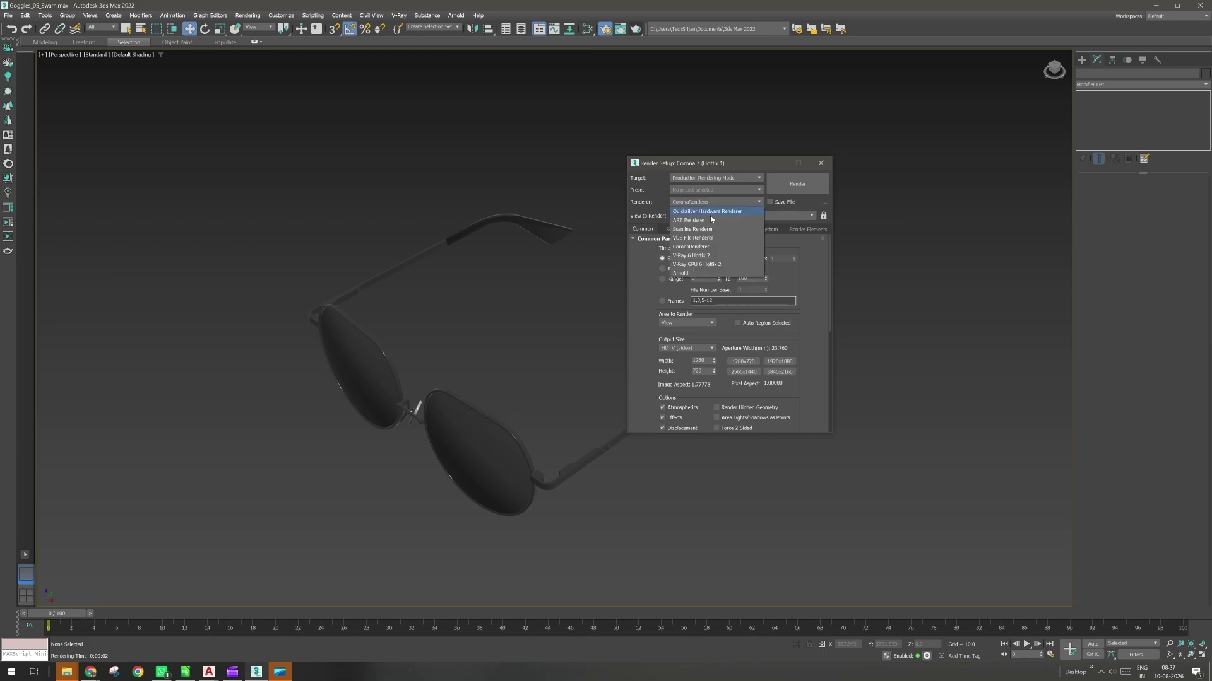
click(698, 248)
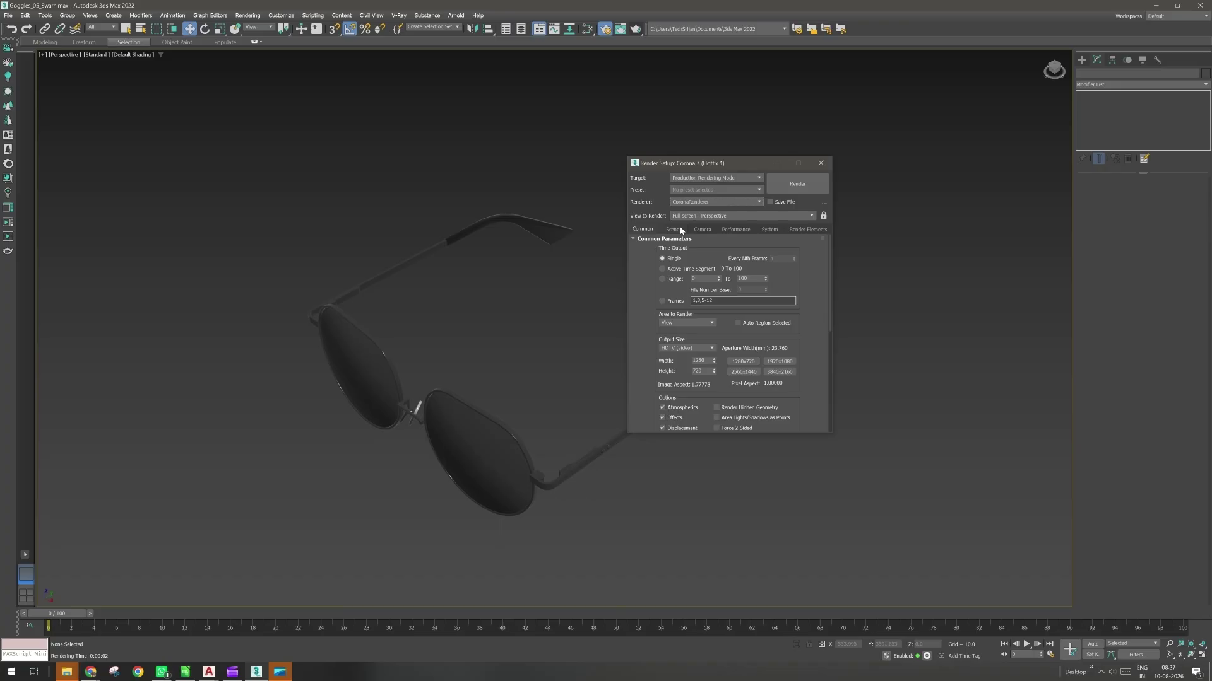
click(693, 203)
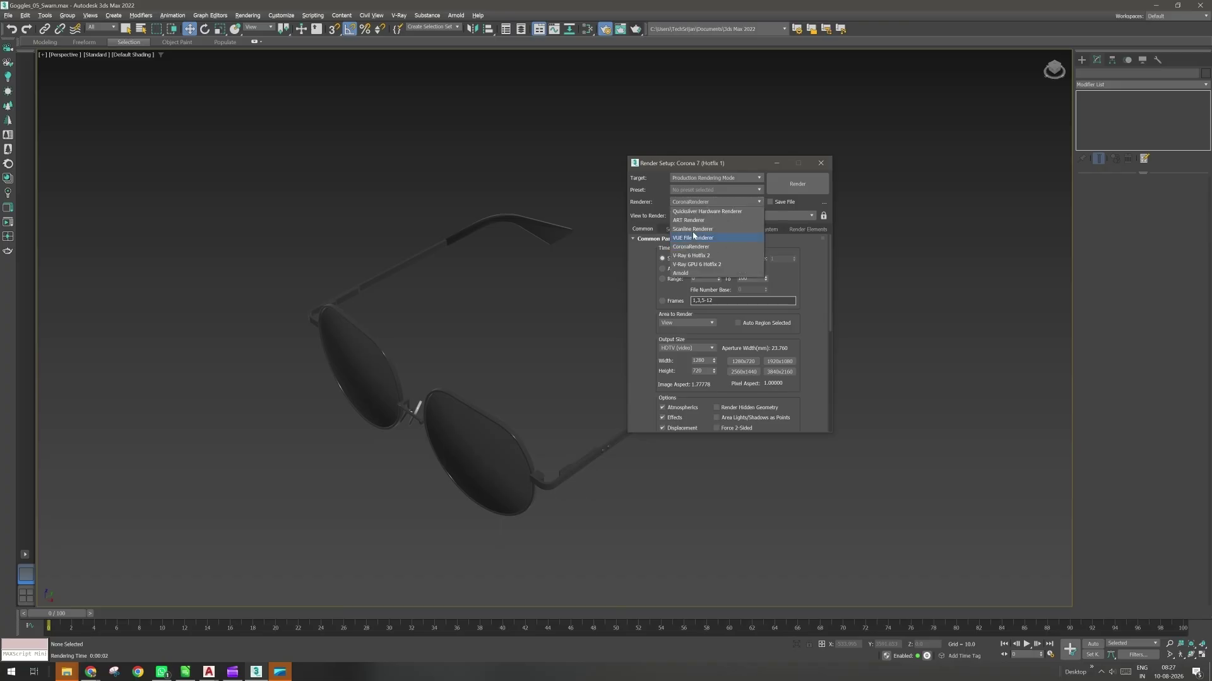
click(689, 221)
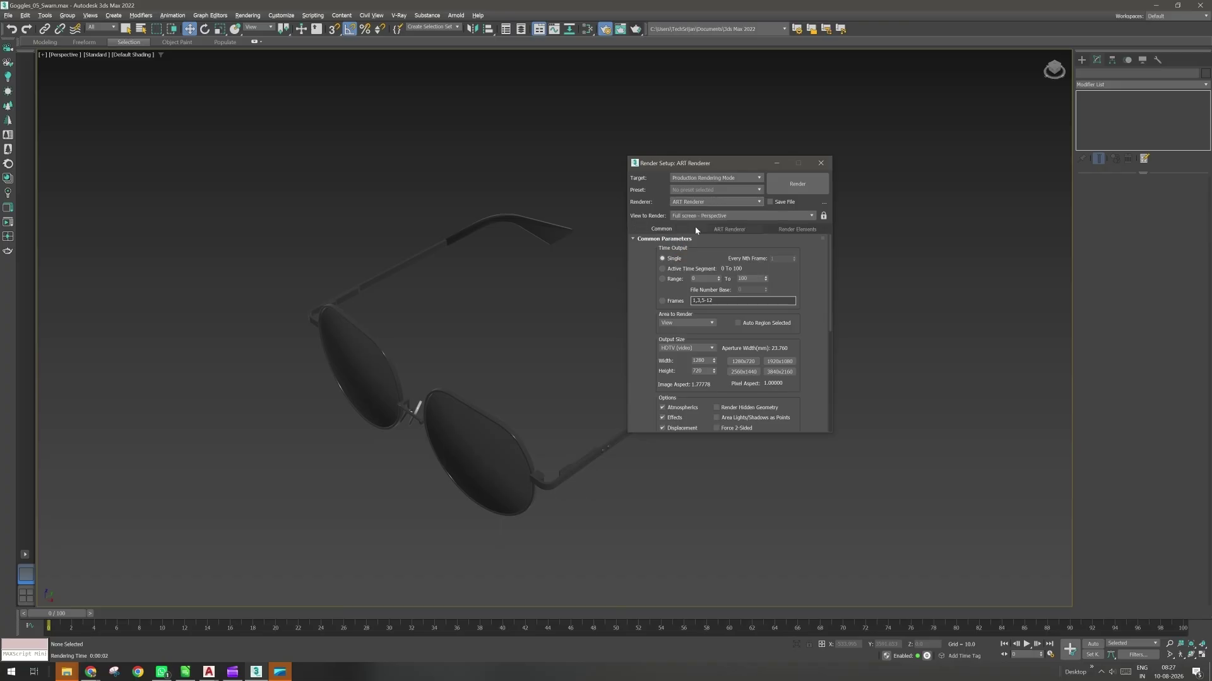
click(722, 208)
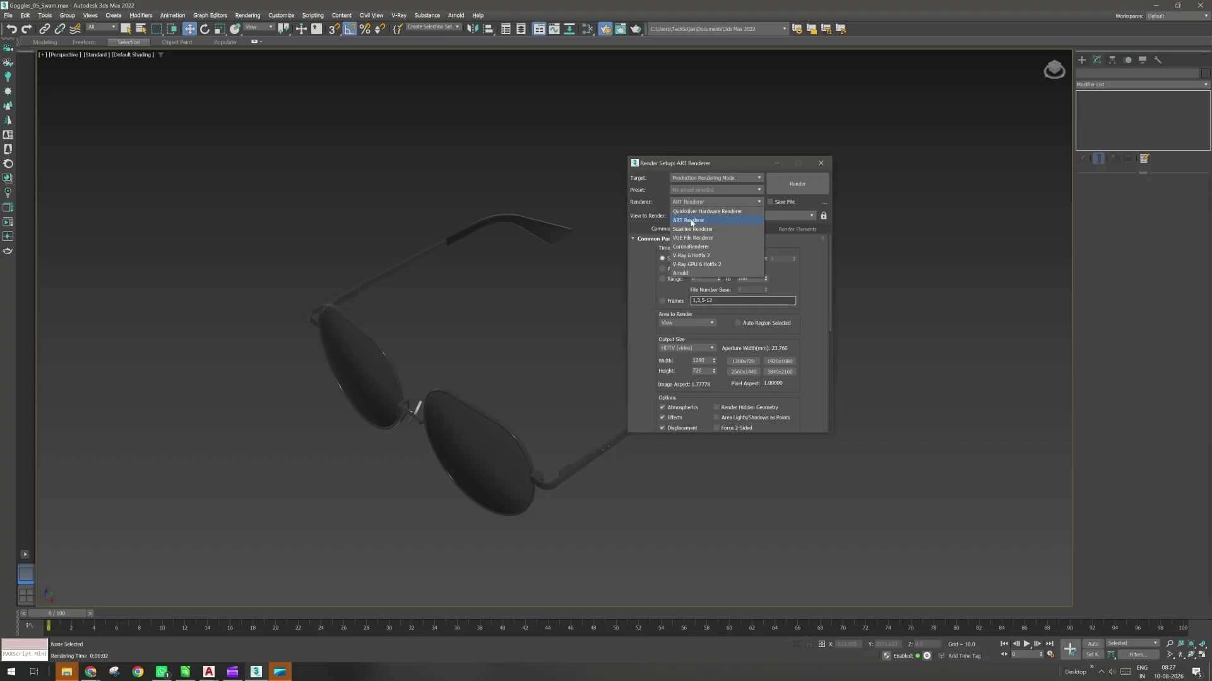
click(691, 222)
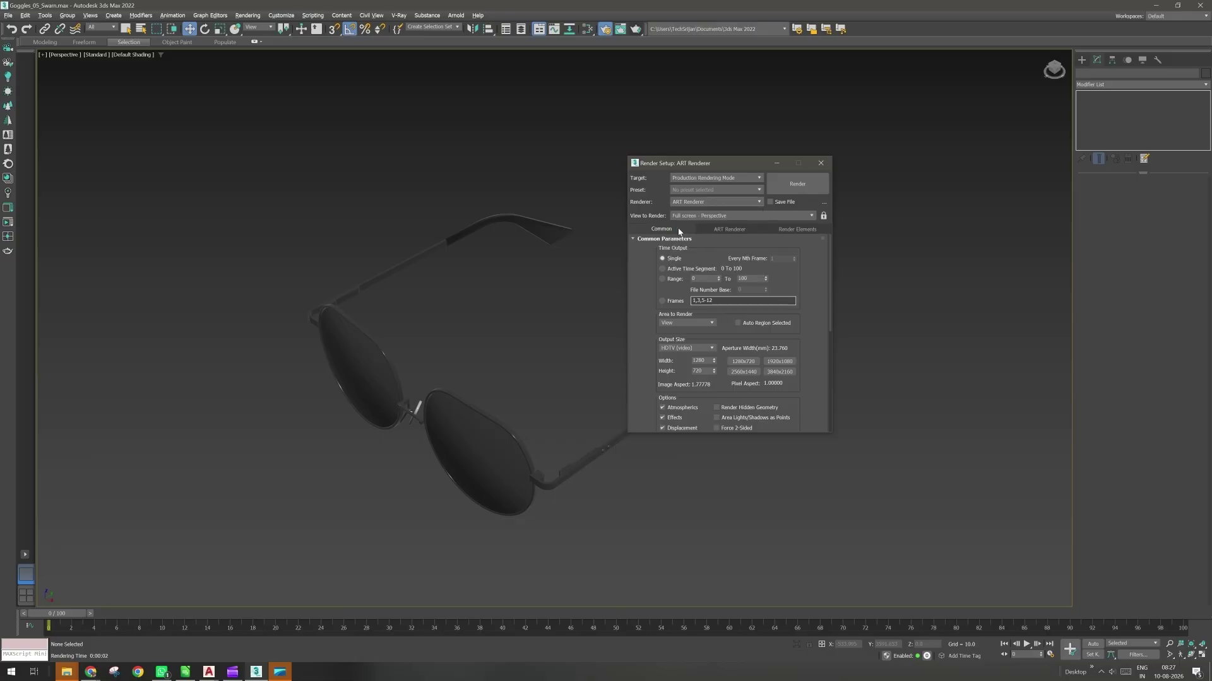
click(729, 229)
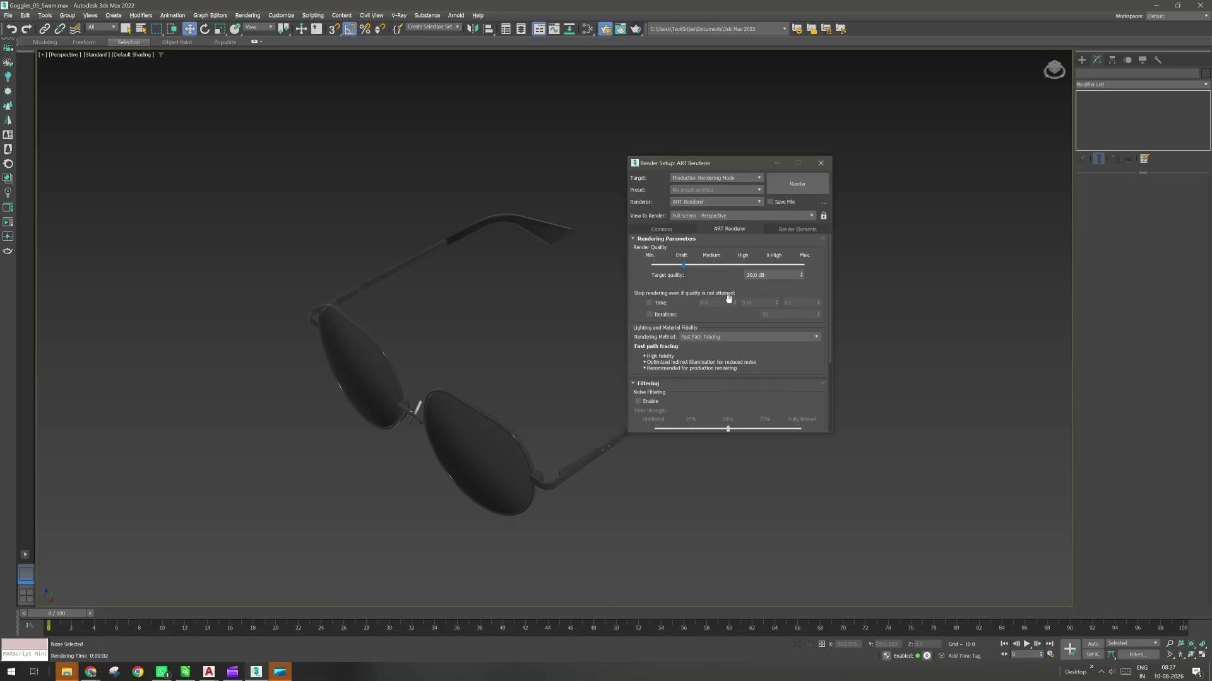
click(676, 231)
Switch the renderer to Arnold and look through its renderer, AOVs, diagnostics and archive settings.
click(715, 201)
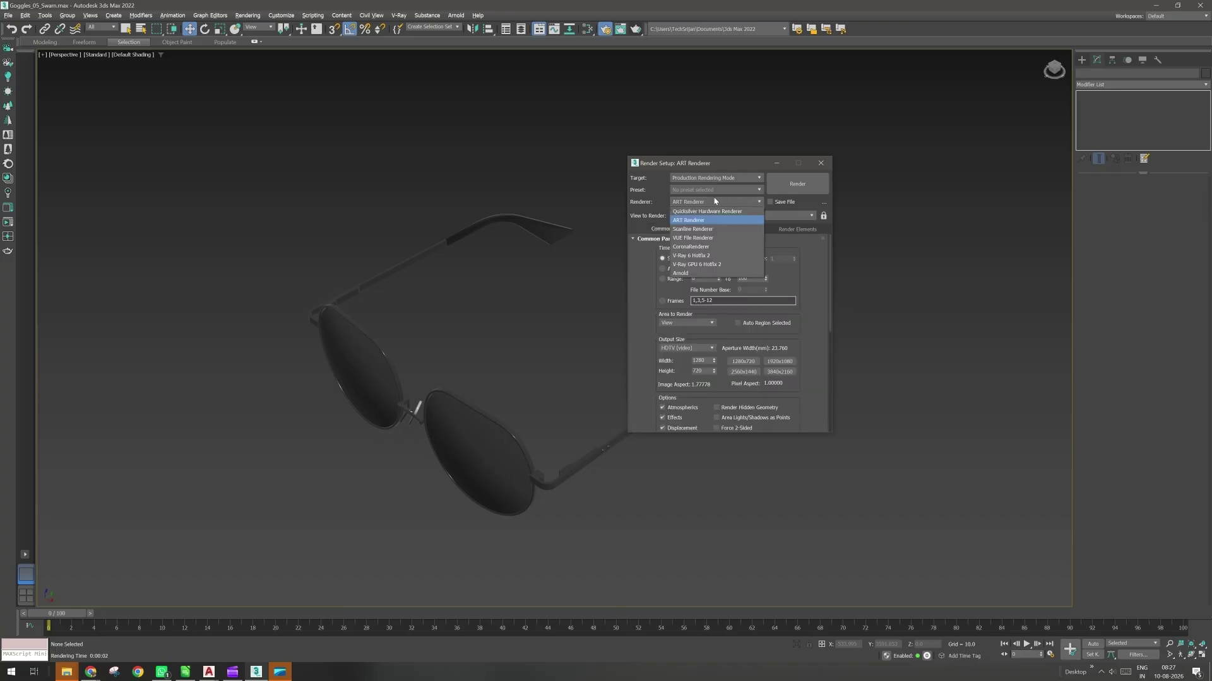
click(688, 274)
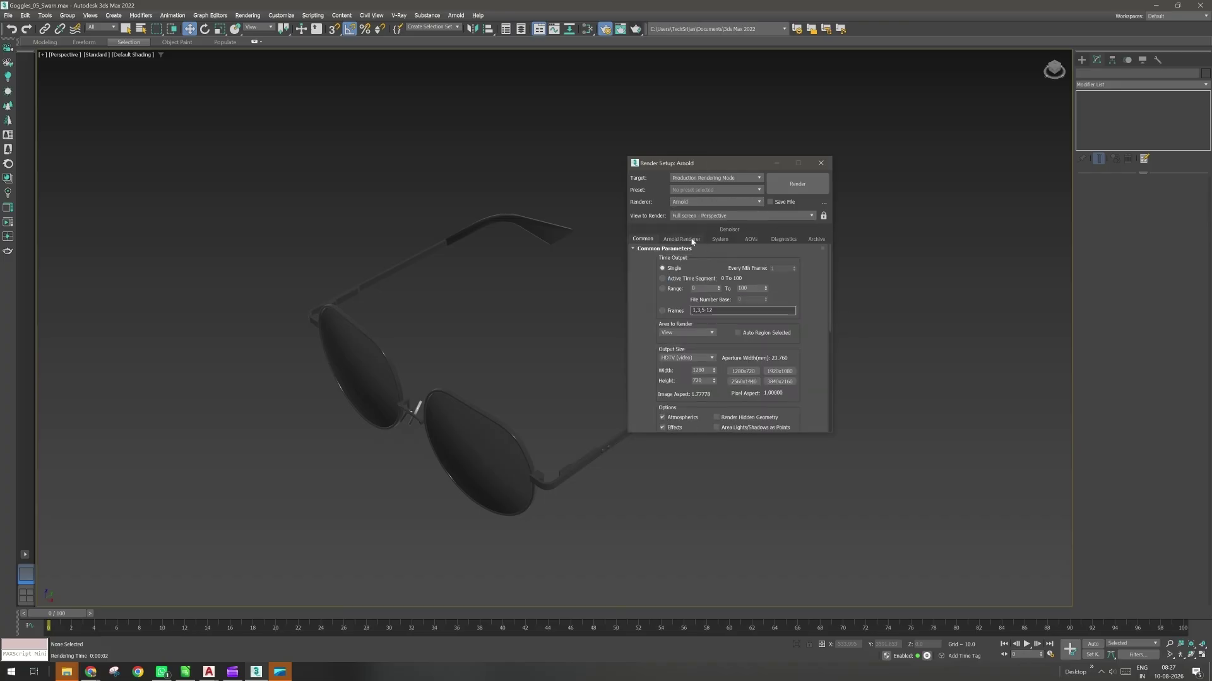
click(692, 240)
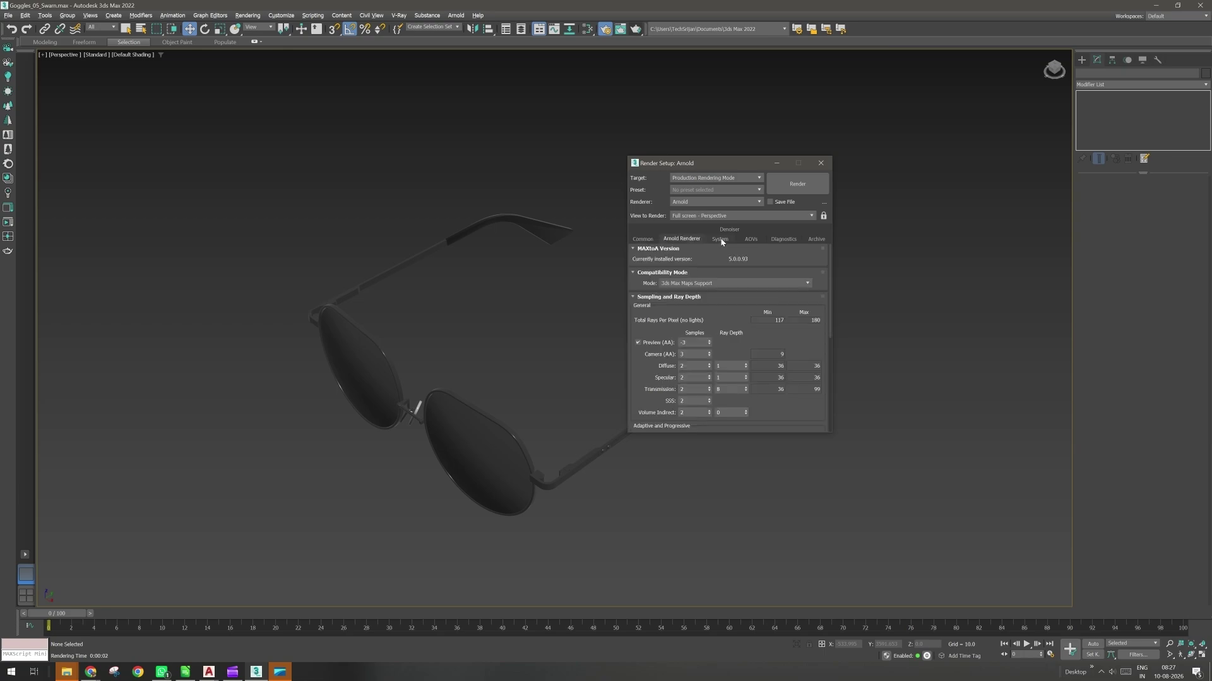
click(750, 240)
click(784, 239)
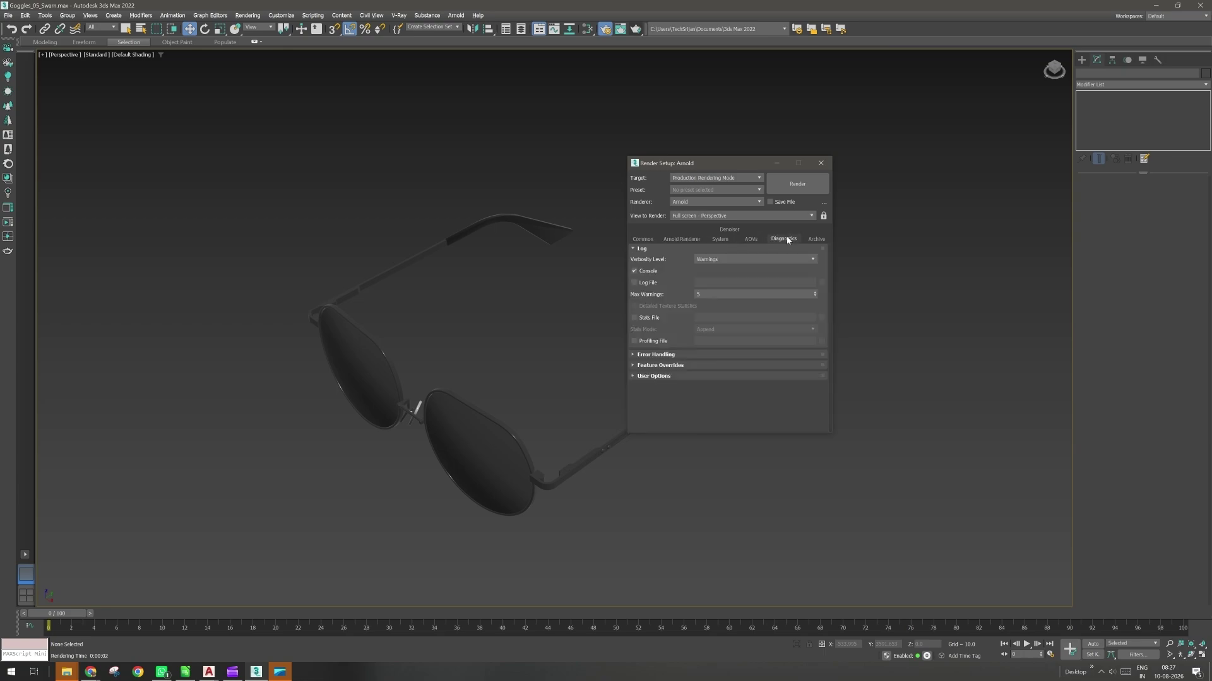
click(816, 240)
click(643, 240)
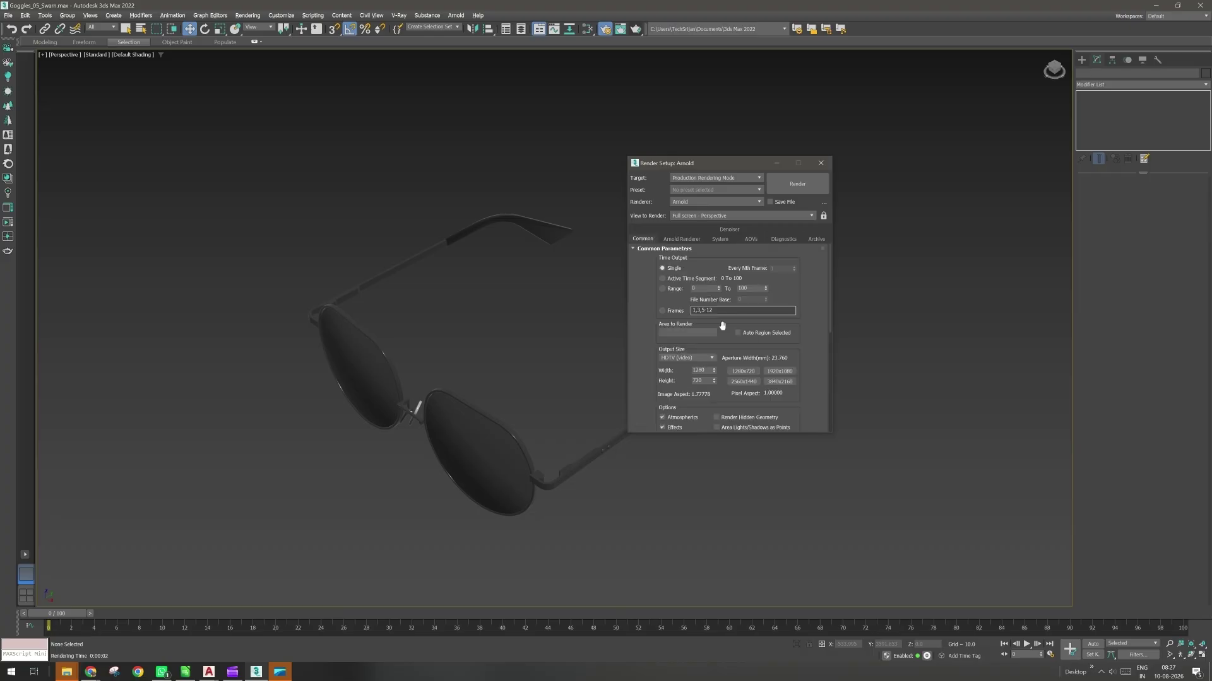
Set the renderer to CoronaRenderer and close the Render Setup window.
click(728, 202)
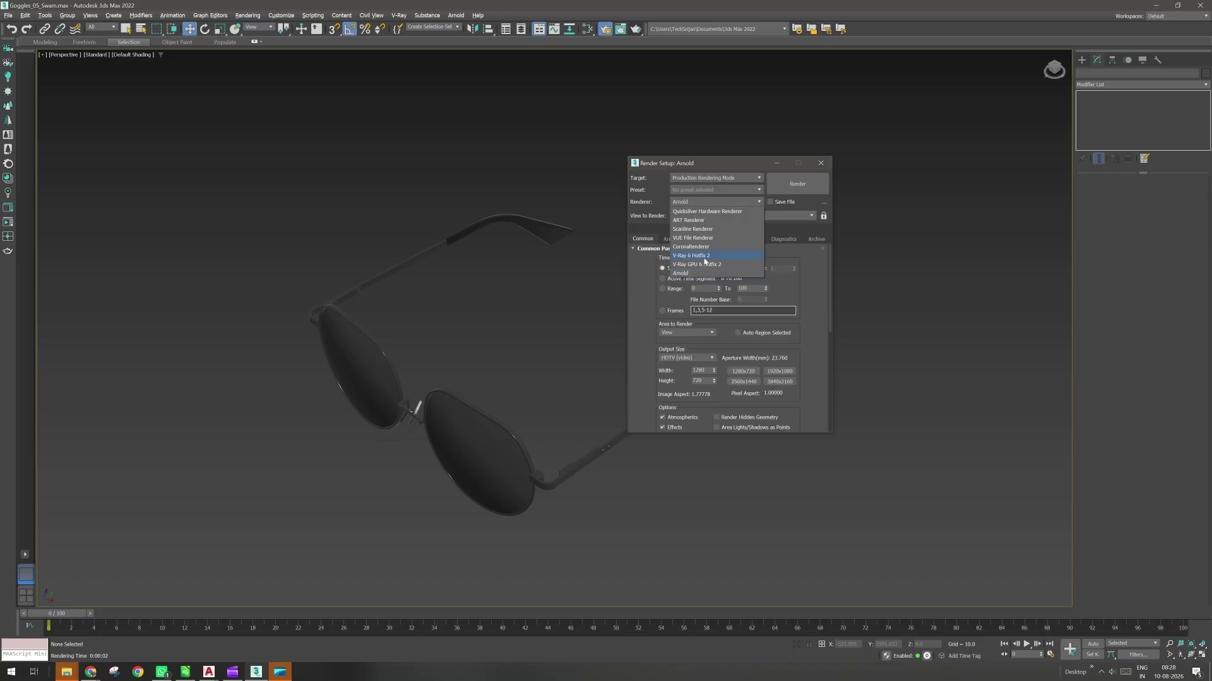
click(698, 248)
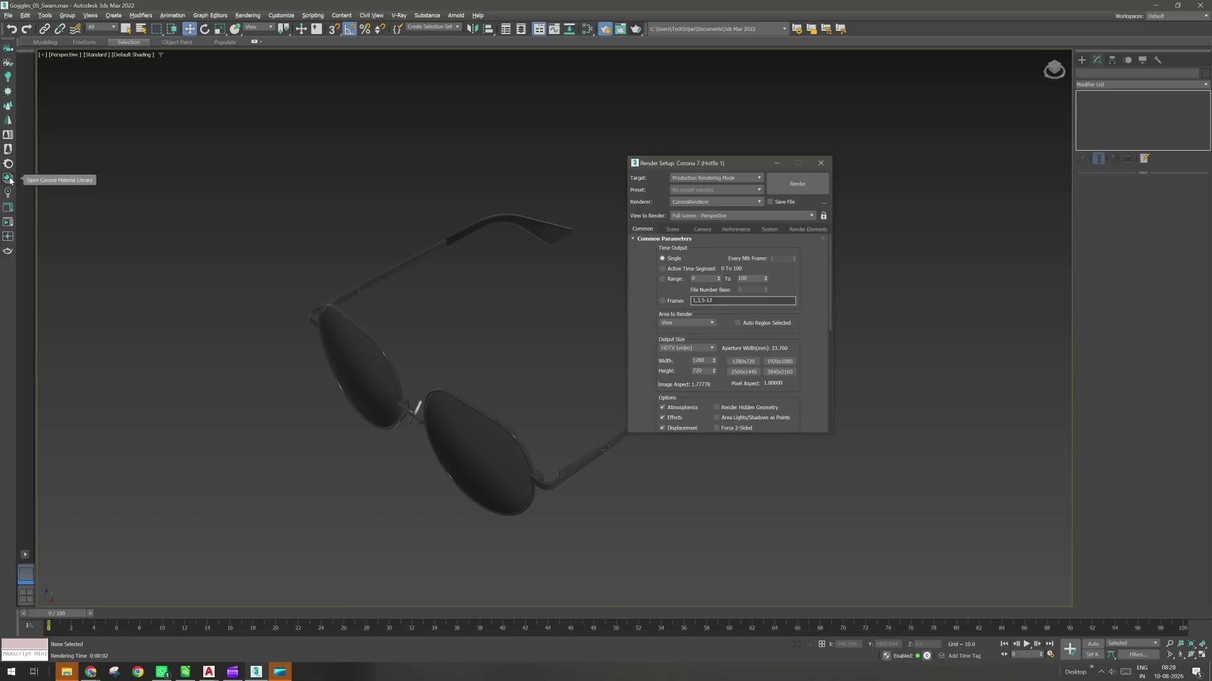
click(436, 37)
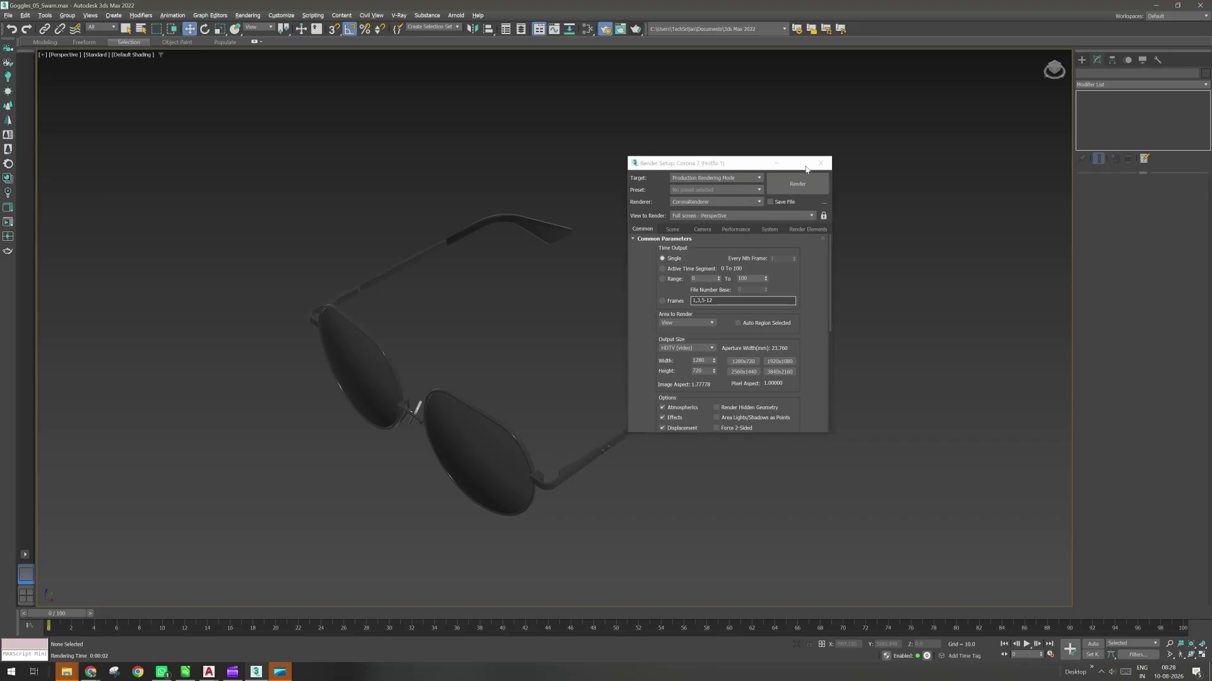
click(820, 163)
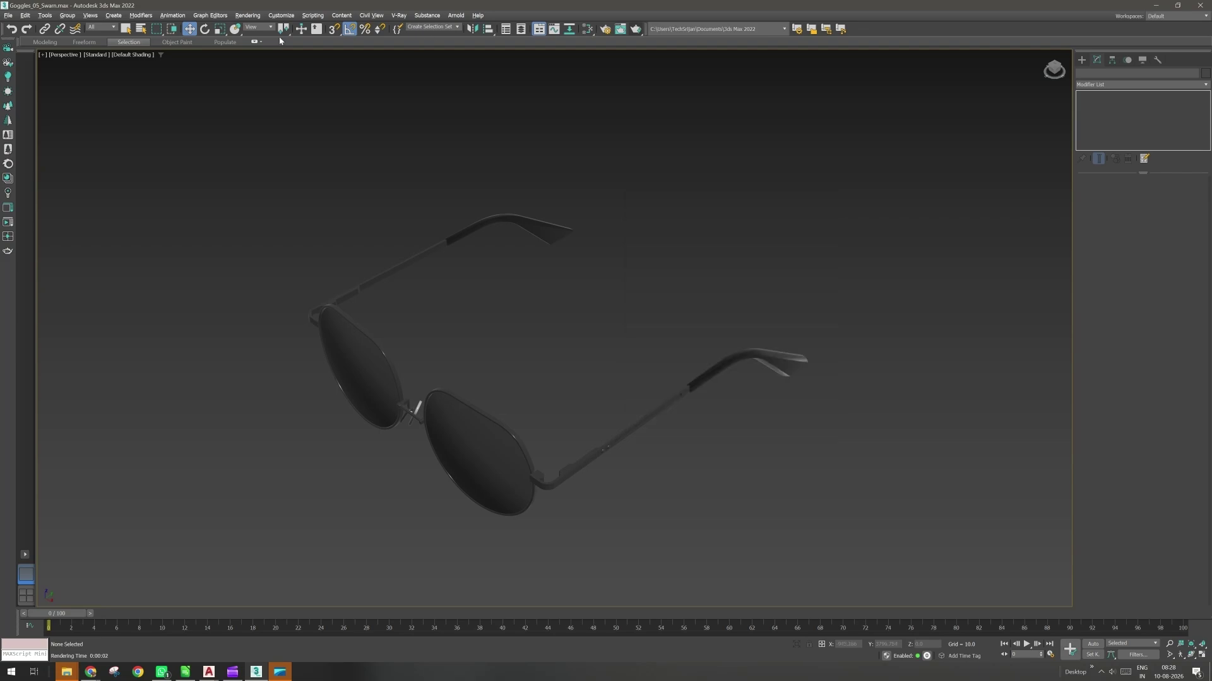
Check the list of available toolbars for the Corona Renderer Official Toolbar and open the Corona Material Library.
right_click(862, 30)
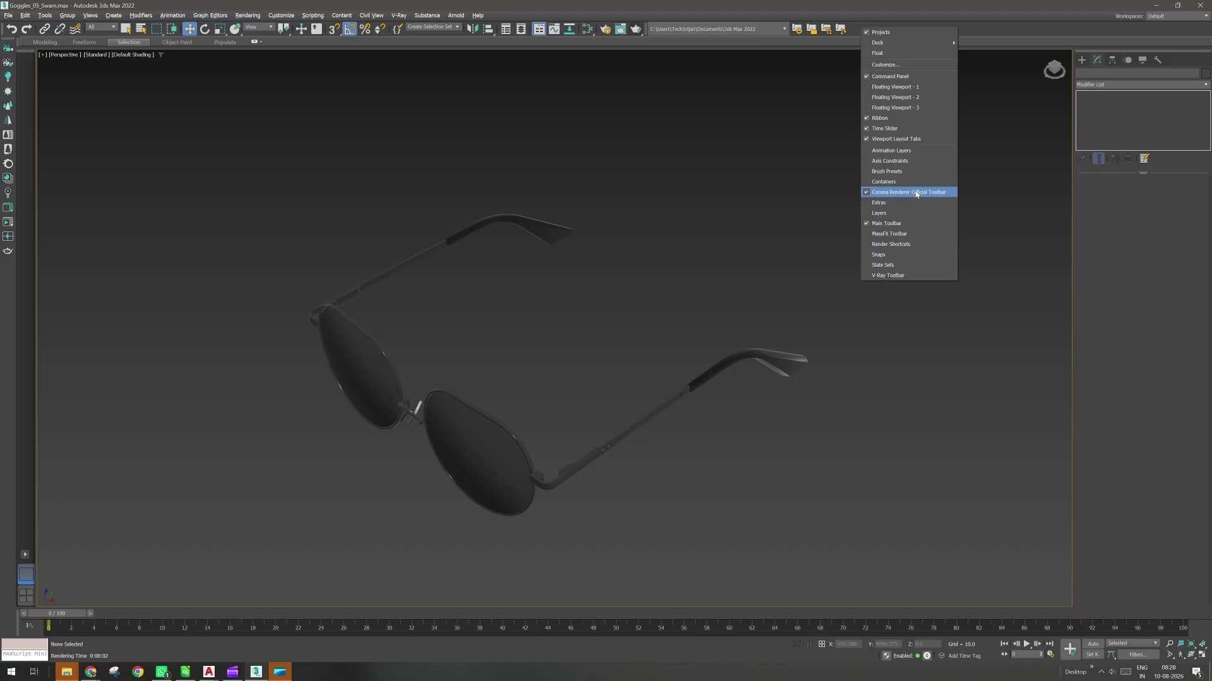
key(Escape)
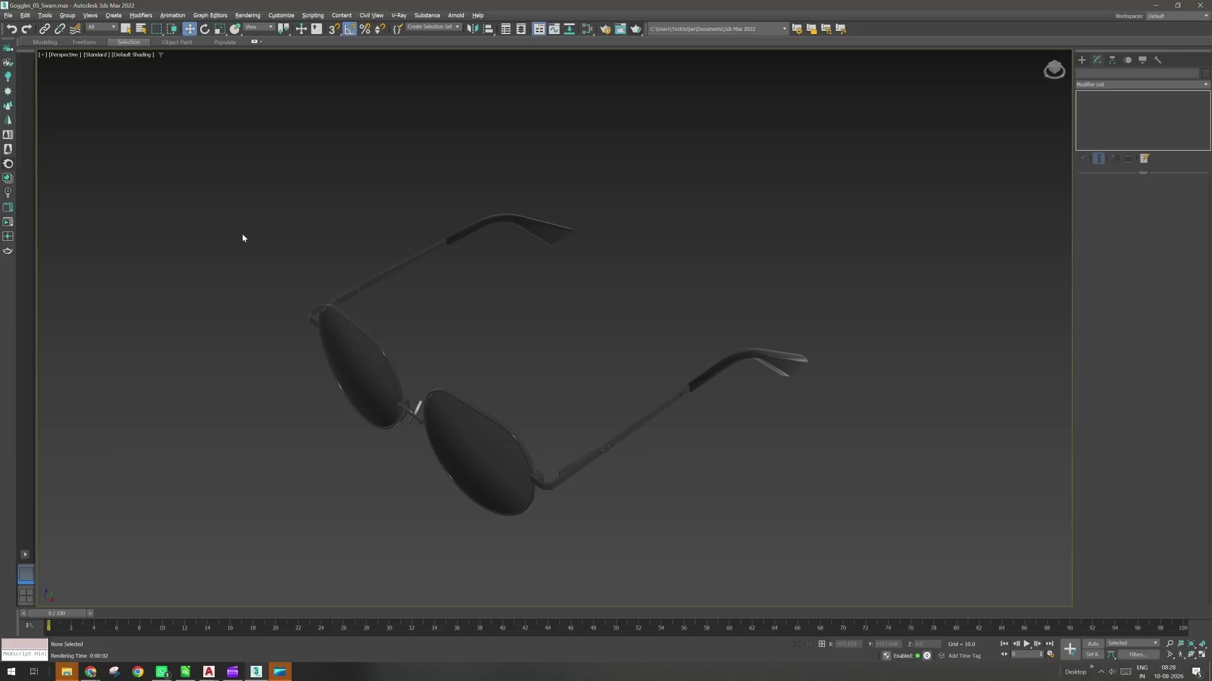
click(730, 218)
click(9, 164)
key(Escape)
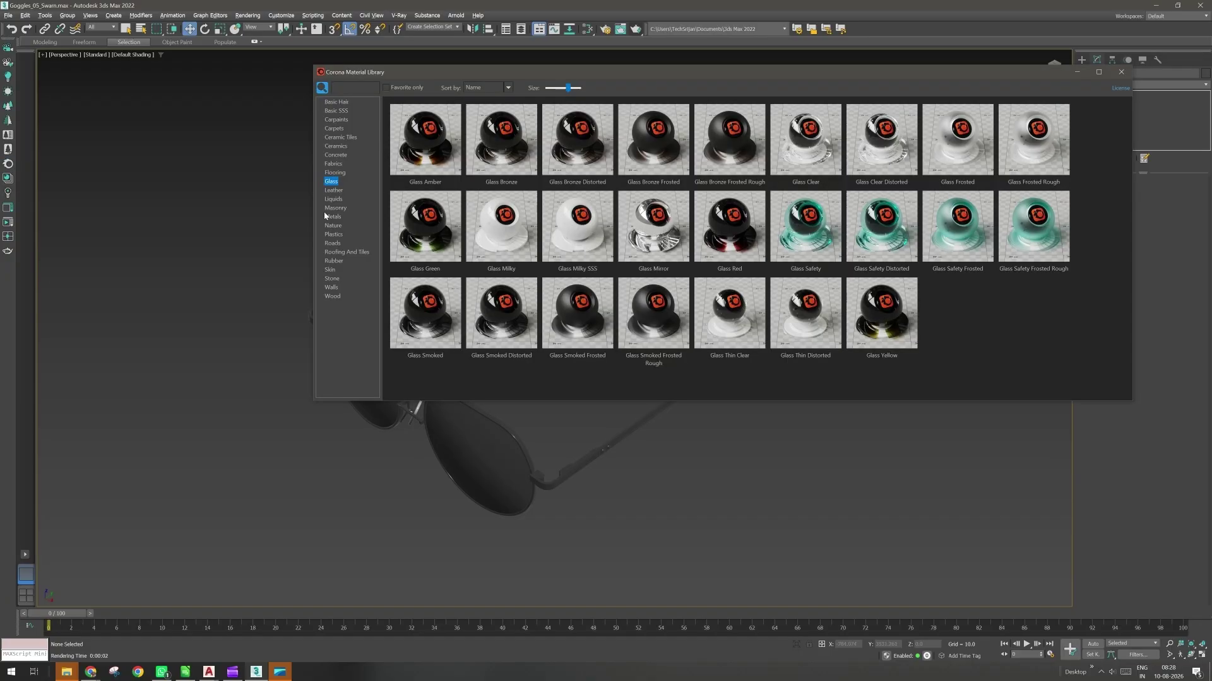
Browse the Corona Material Library categories from Basic Hair through Flooring and show the Glass materials.
click(339, 103)
click(340, 111)
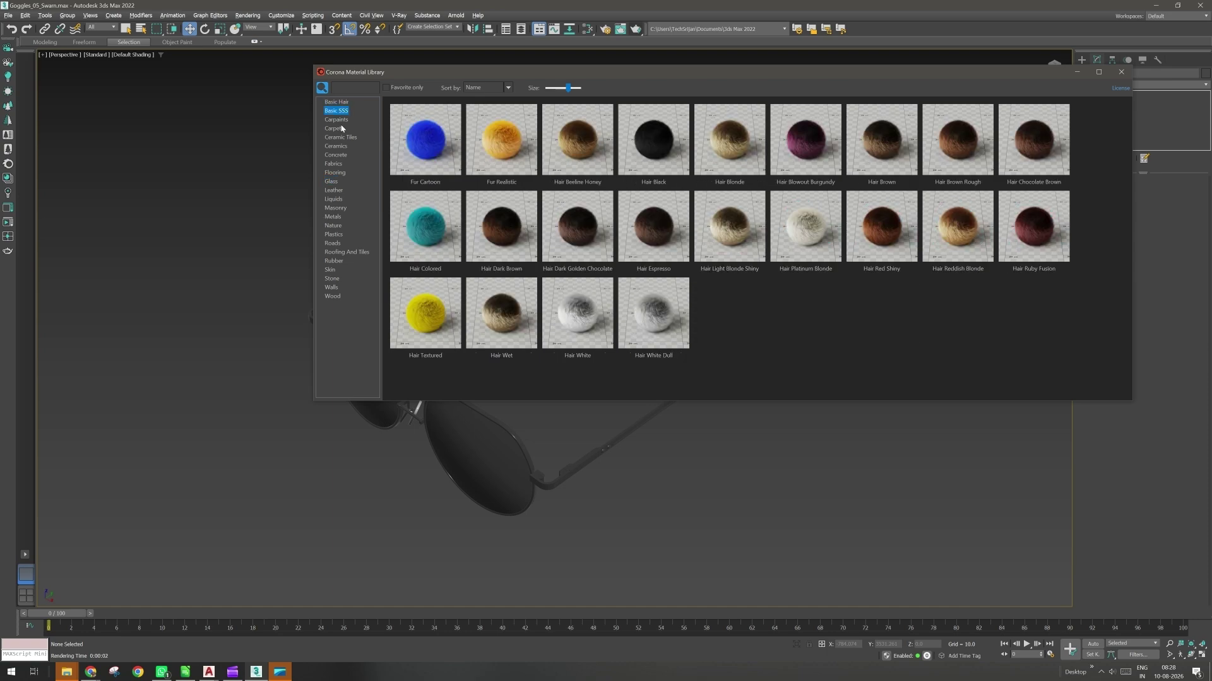
click(340, 120)
click(340, 129)
click(344, 138)
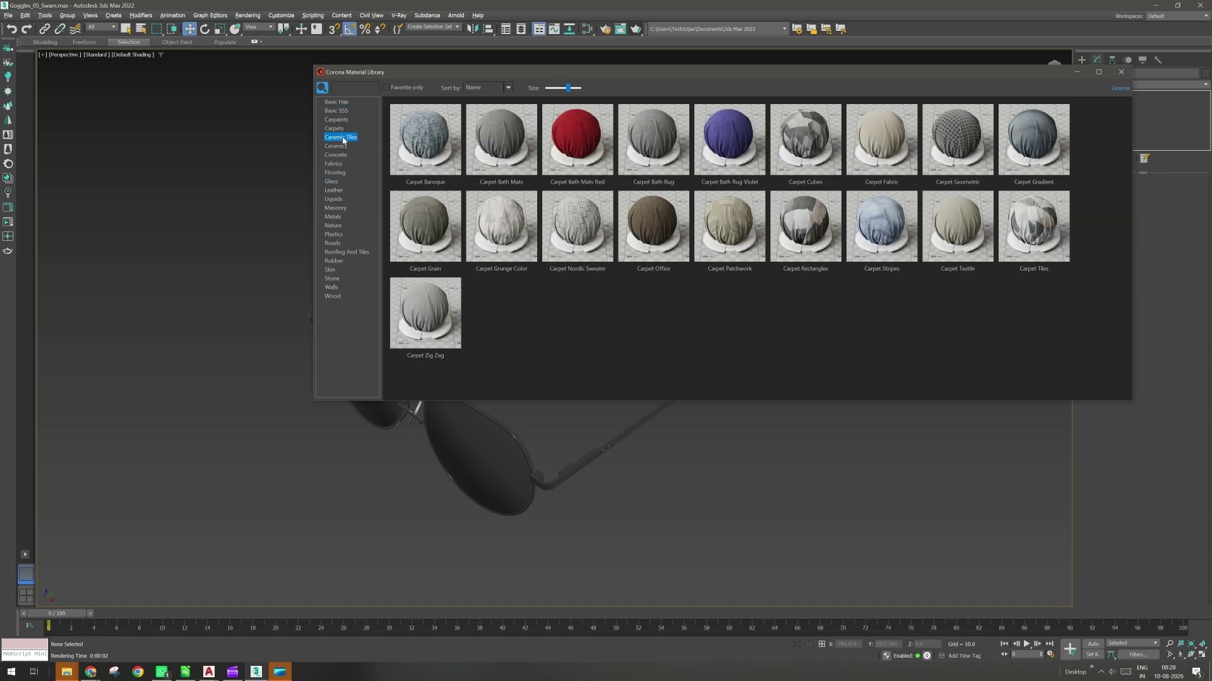
click(341, 147)
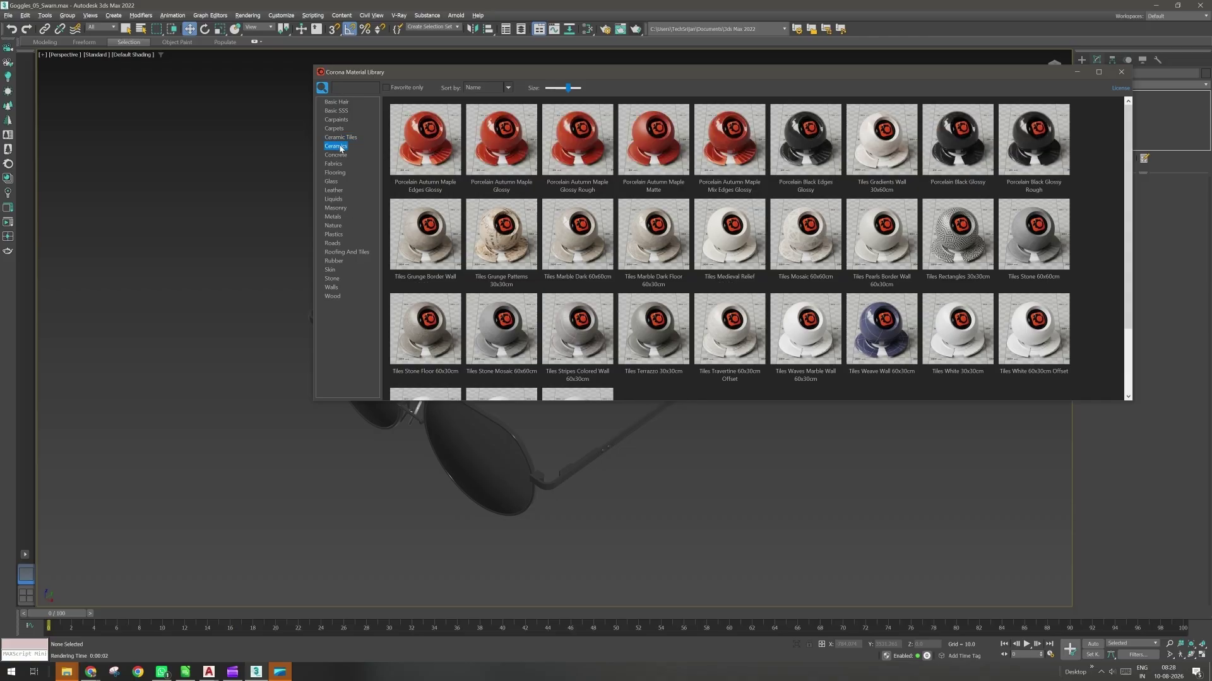
click(344, 156)
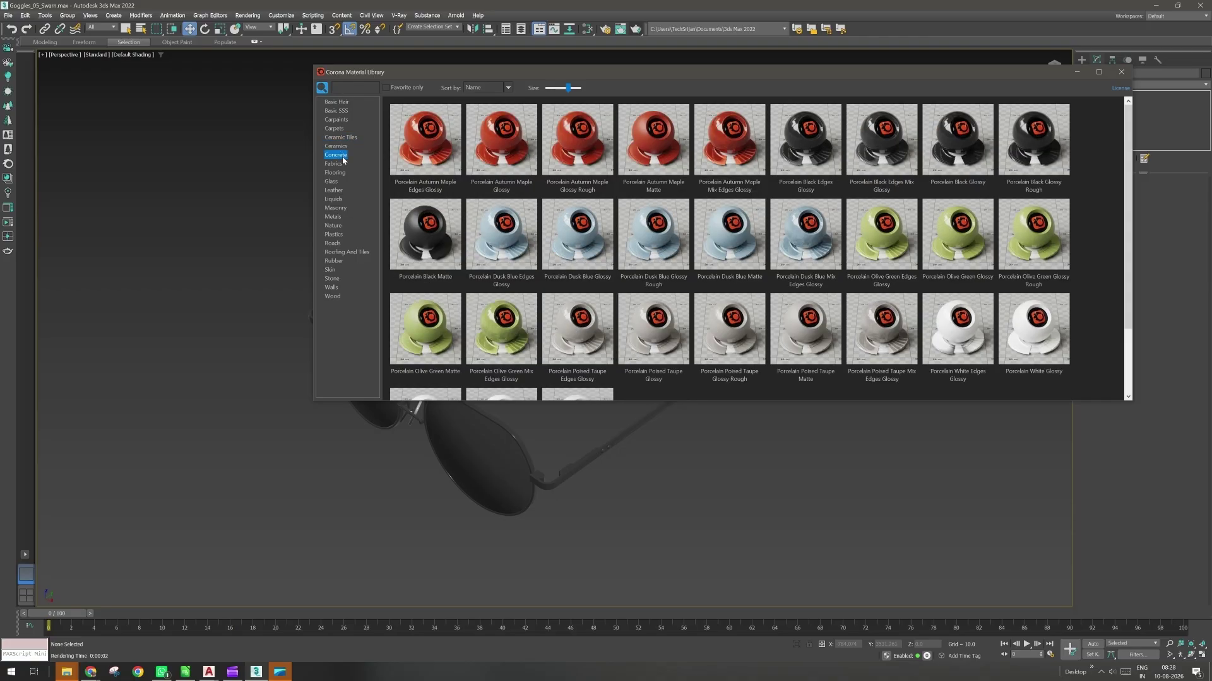
click(339, 165)
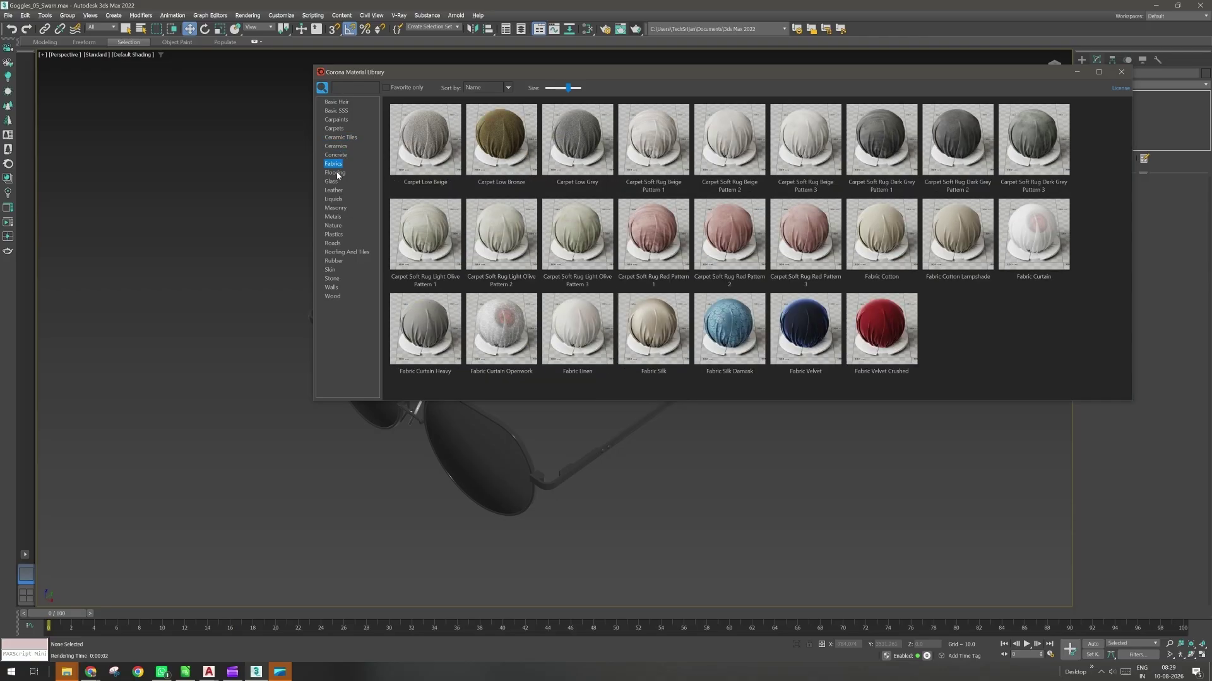
click(337, 174)
click(334, 184)
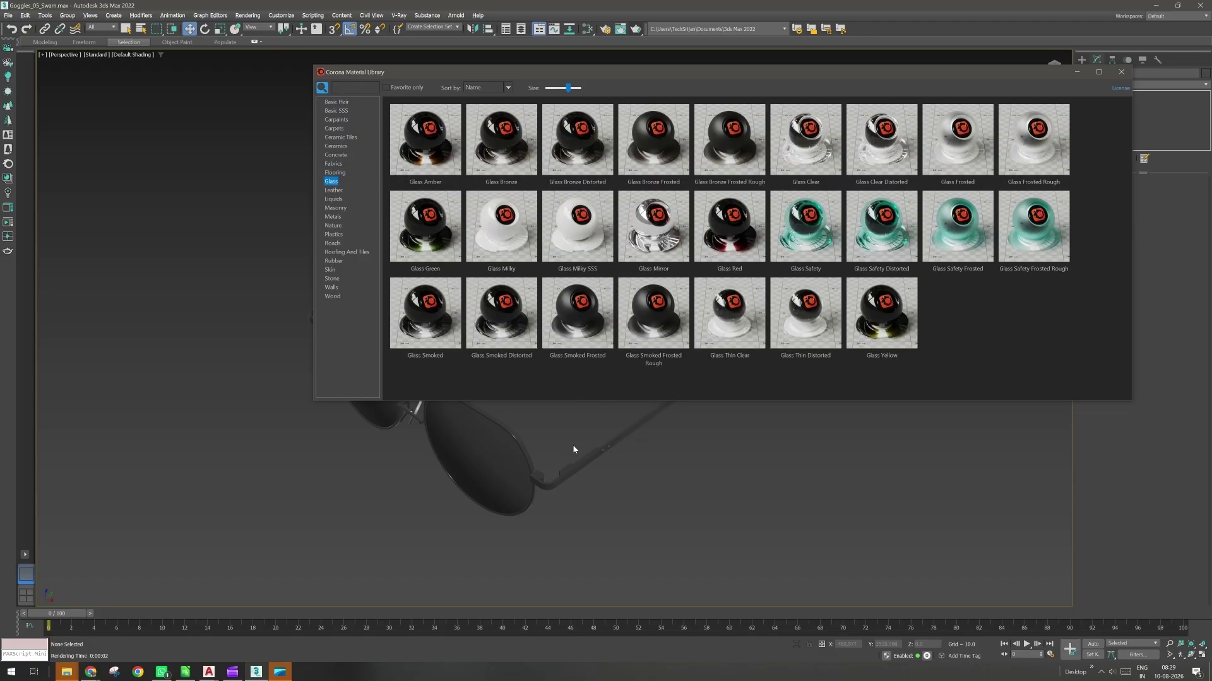
Select the goggles' nearer lens and display edged faces in the Perspective viewport.
middle_drag(573, 449, 255, 378)
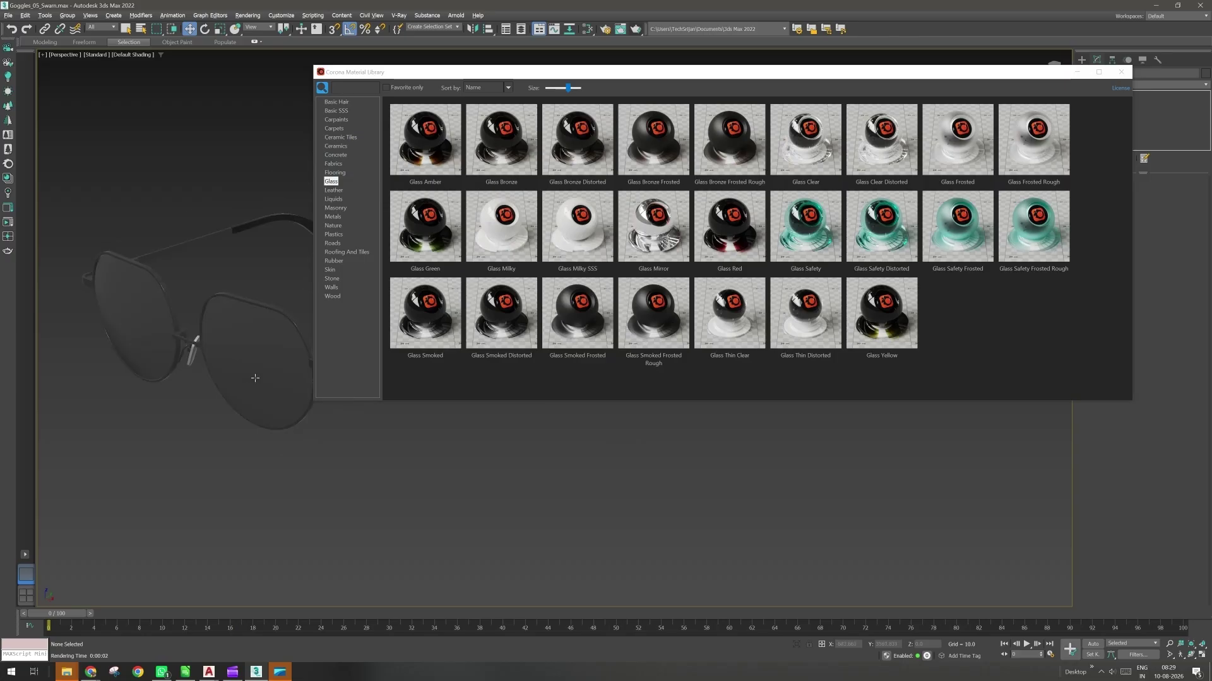
scroll(250, 348, up, 2)
click(250, 347)
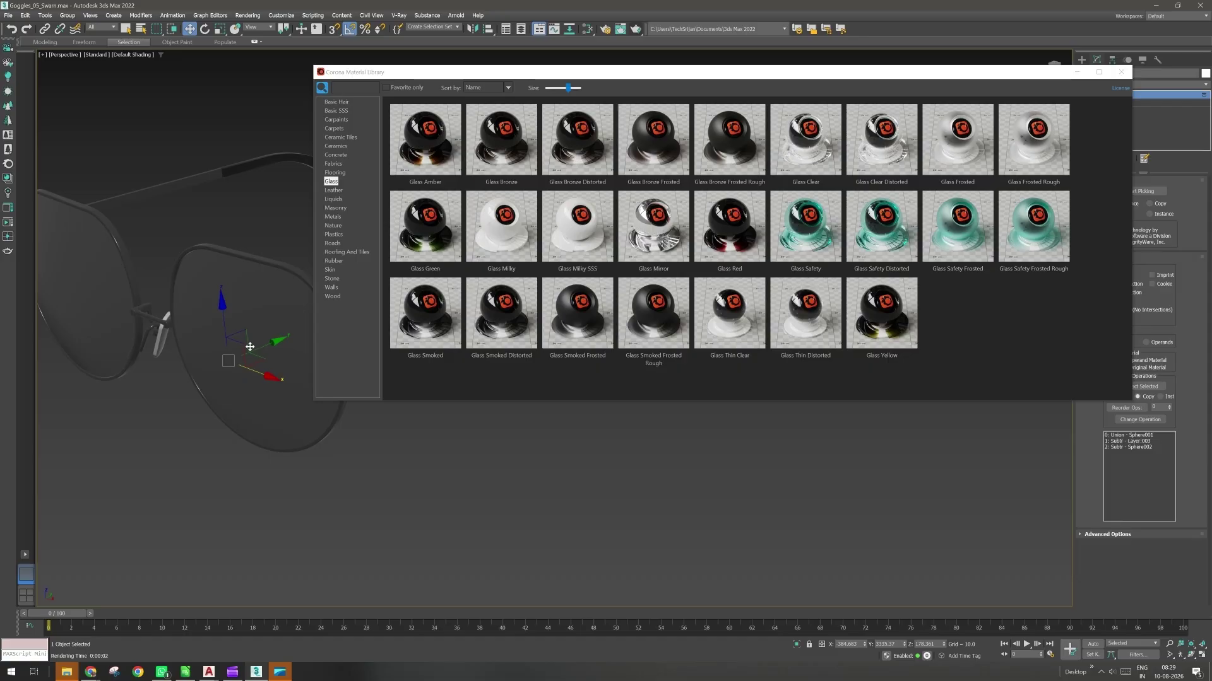
key(F4)
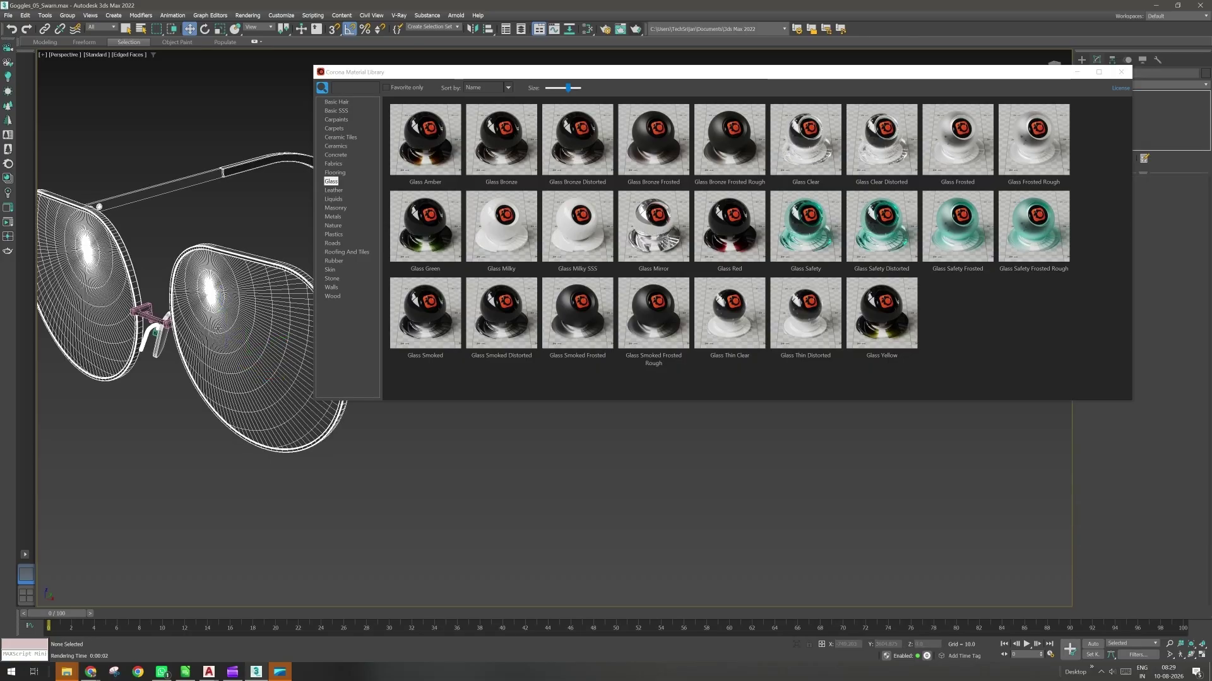
Select all the goggles' parts, set their object colour to black and clear the selection.
alt+middle_drag(248, 379, 236, 488)
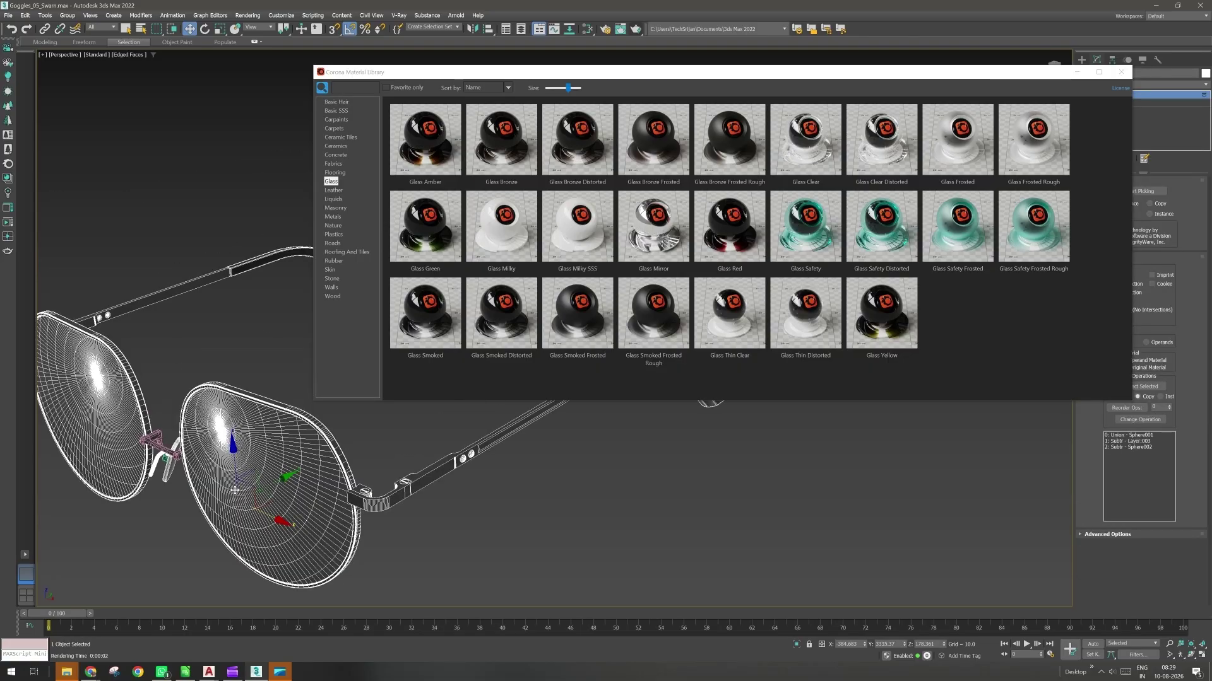
scroll(236, 488, down, 3)
key(ctrl+a)
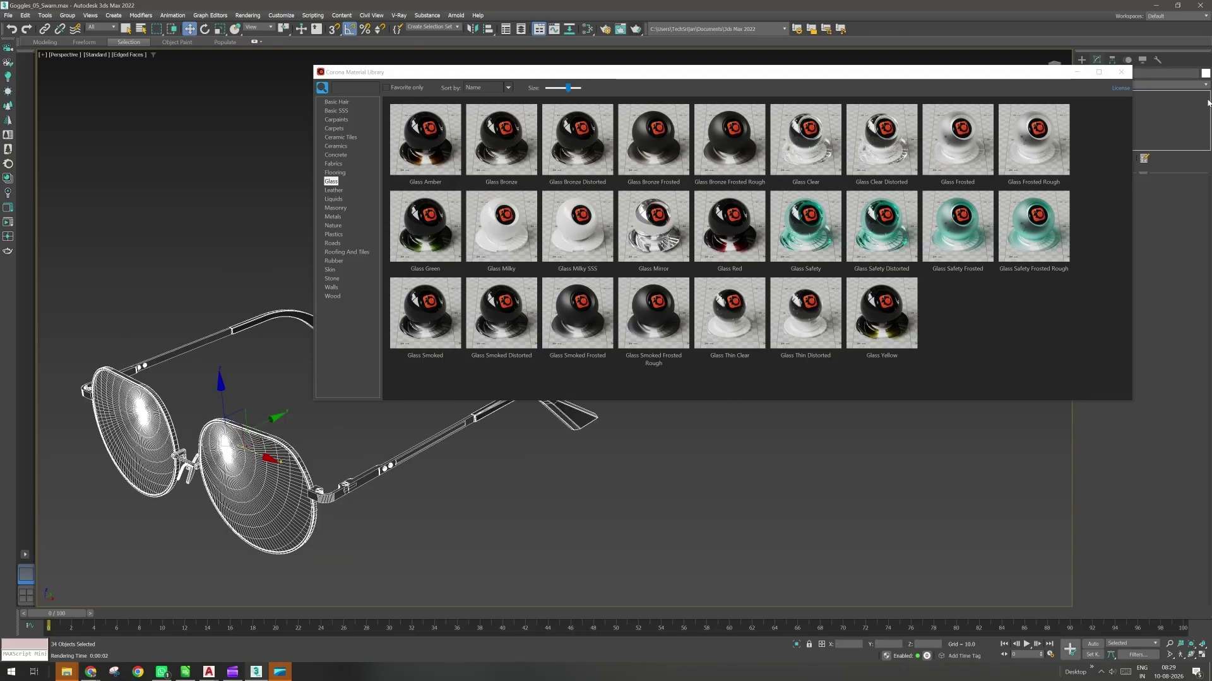
click(1205, 75)
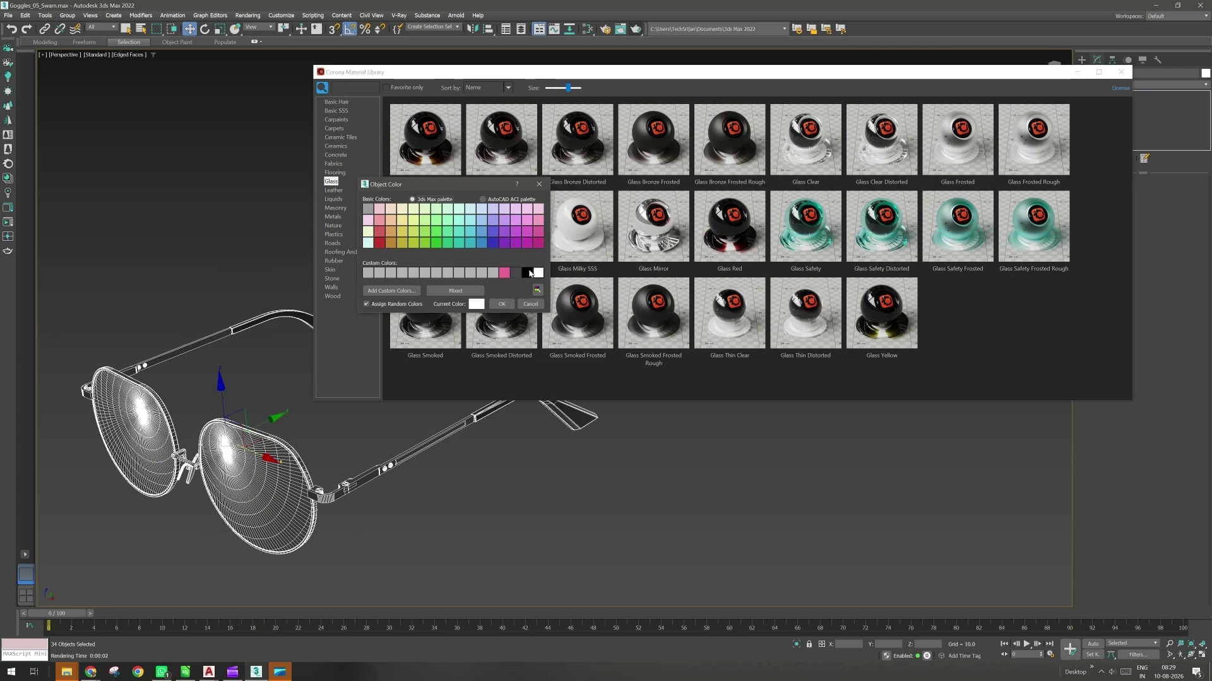
click(502, 304)
click(459, 548)
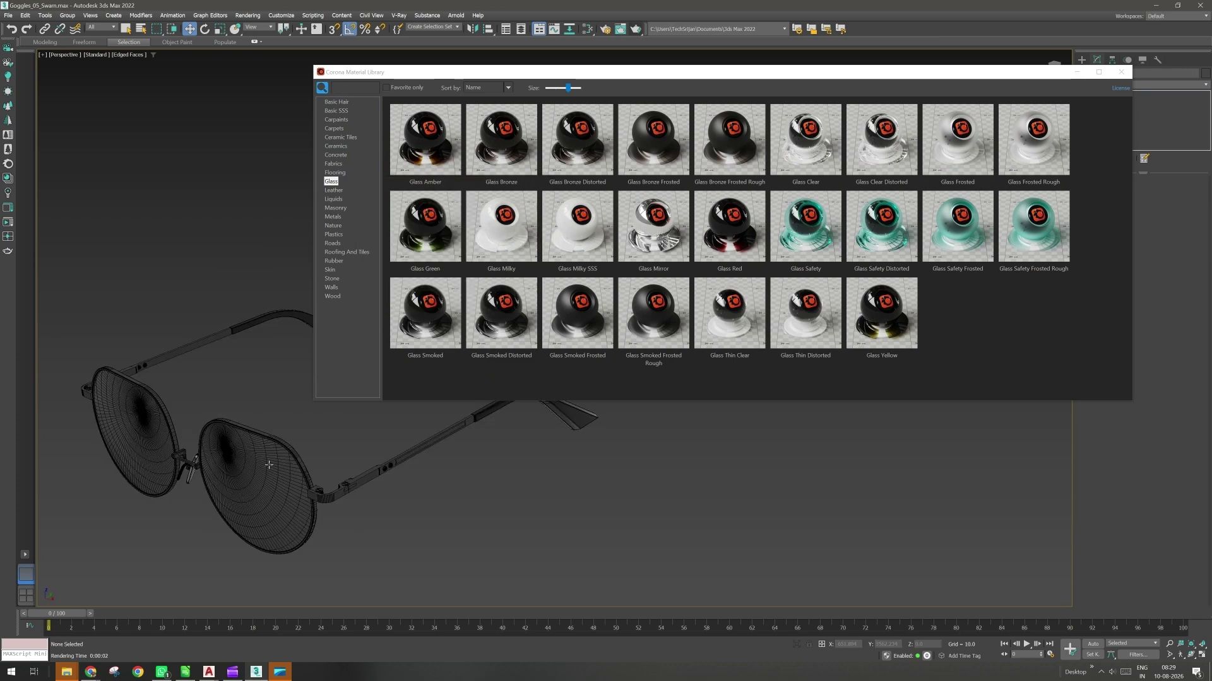
Select both lenses and assign the Glass Clear library material to them.
click(268, 465)
ctrl+click(150, 449)
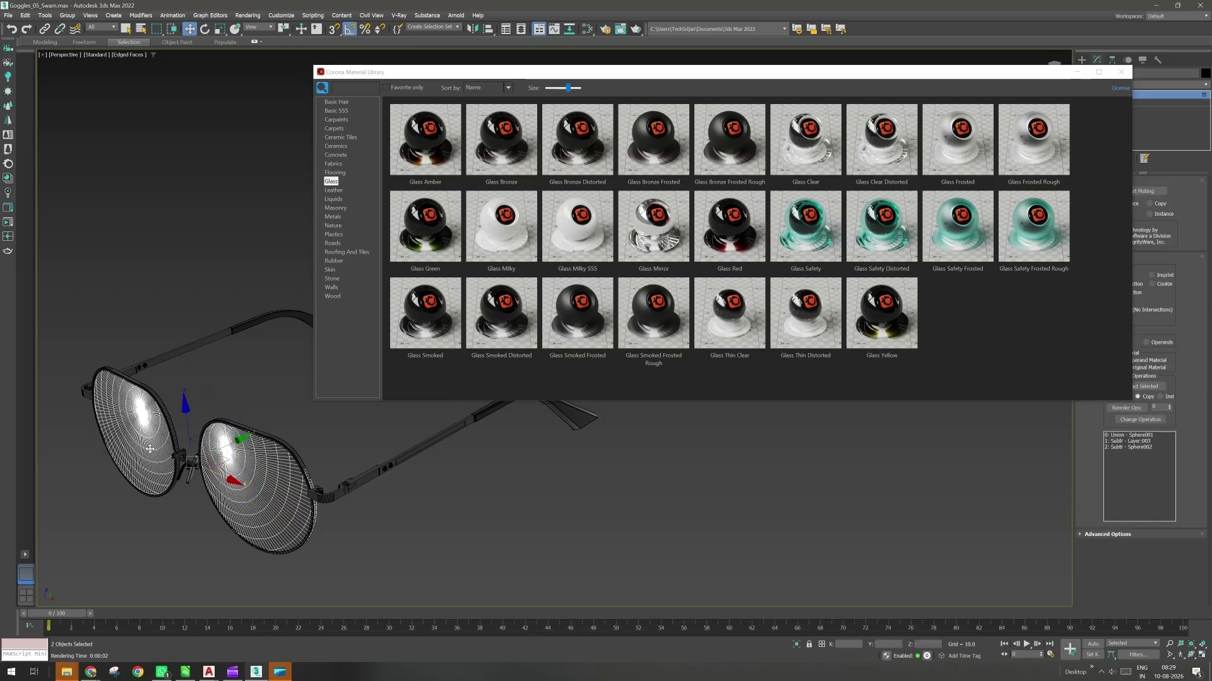
scroll(320, 506, up, 3)
scroll(320, 506, up, 2)
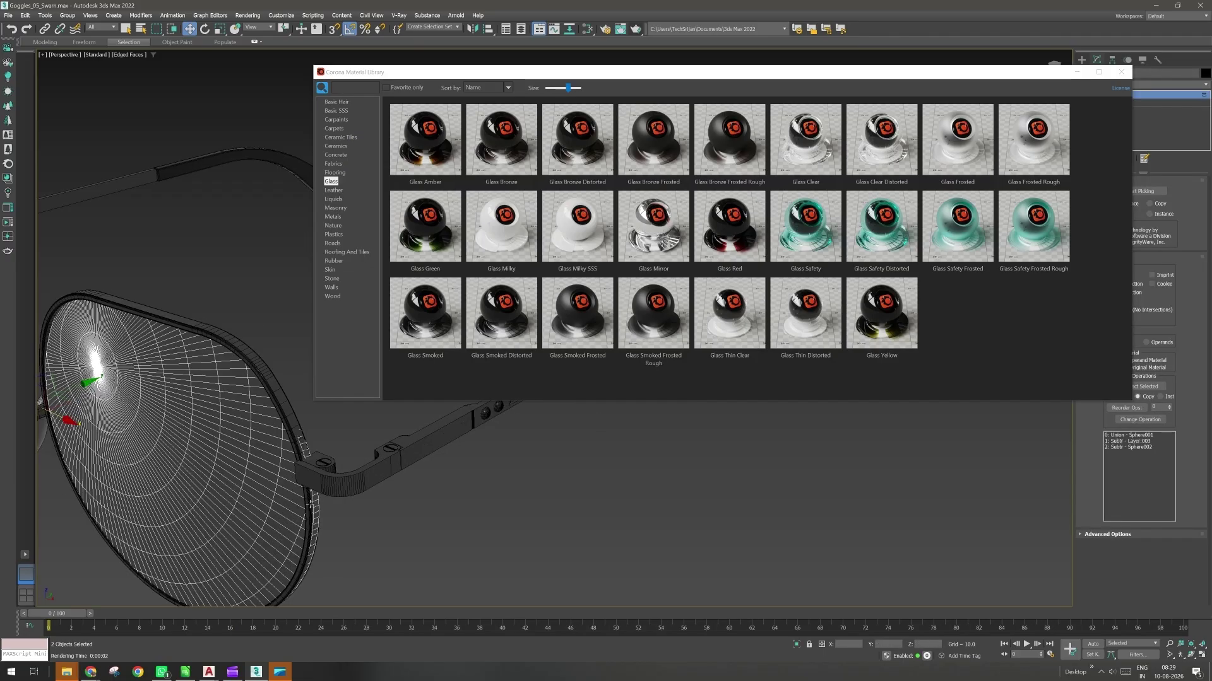
alt+middle_drag(310, 505, 259, 447)
scroll(231, 395, up, 3)
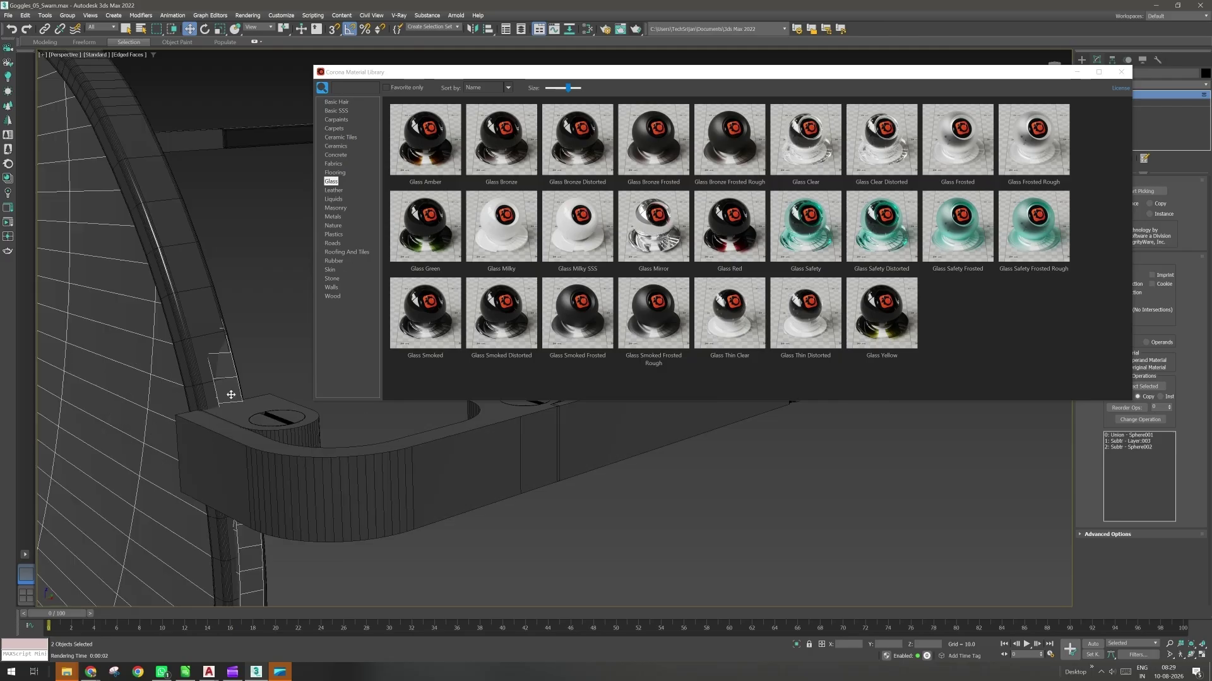
scroll(216, 429, down, 5)
alt+middle_drag(215, 429, 297, 452)
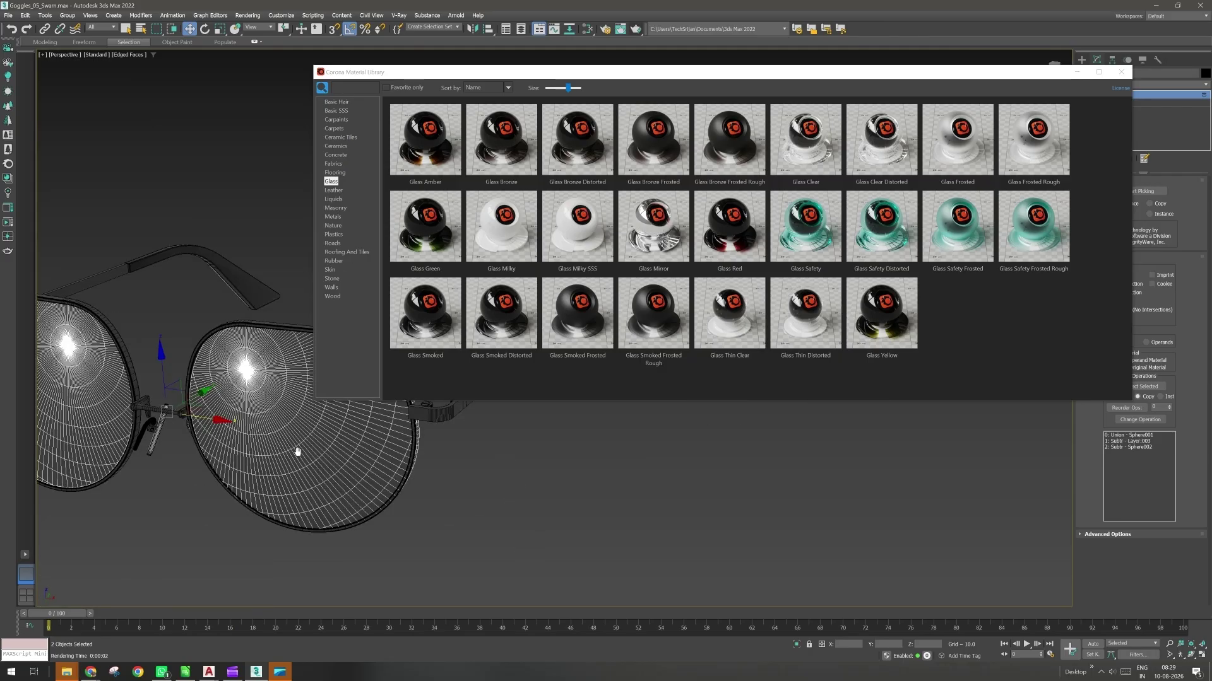
scroll(298, 452, down, 3)
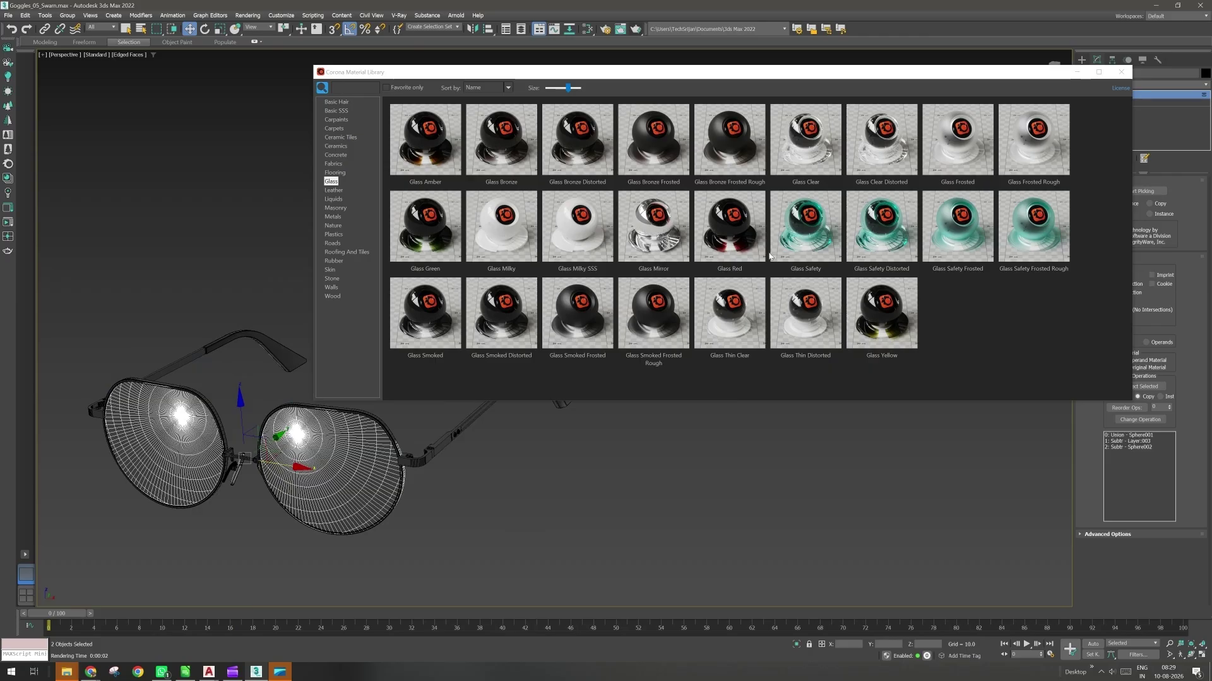
right_click(812, 144)
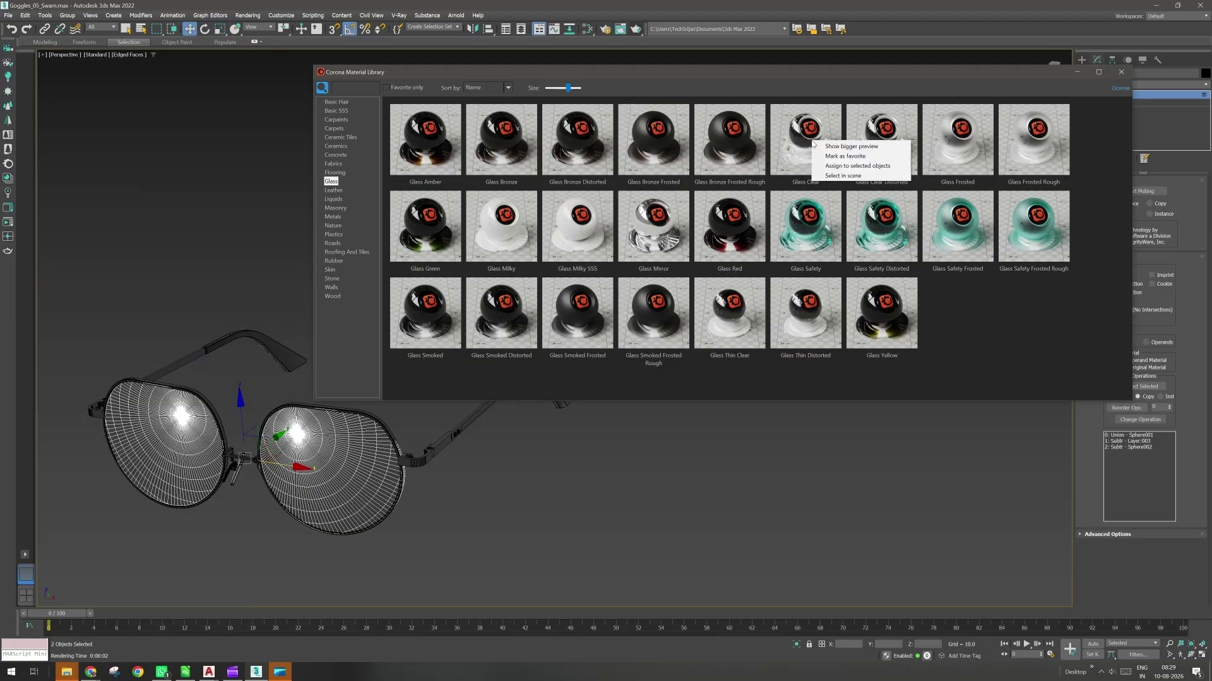
click(850, 166)
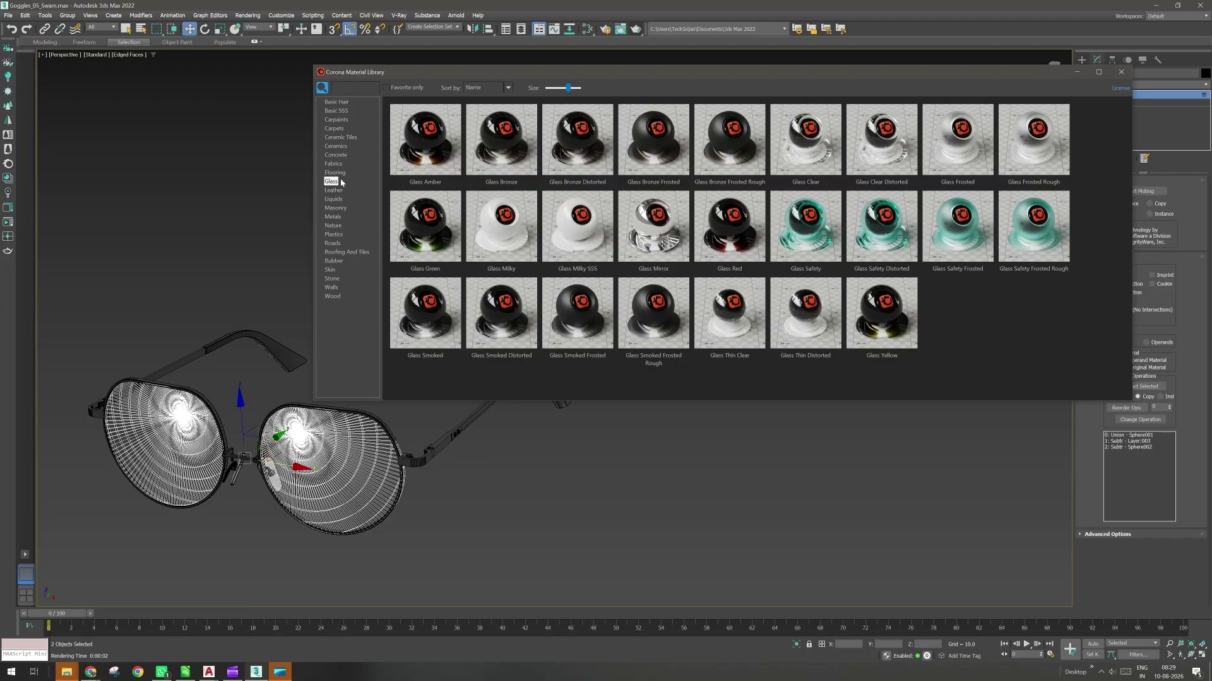
Show the Metals materials in the library and bring the goggles' nearer temple into view.
click(339, 218)
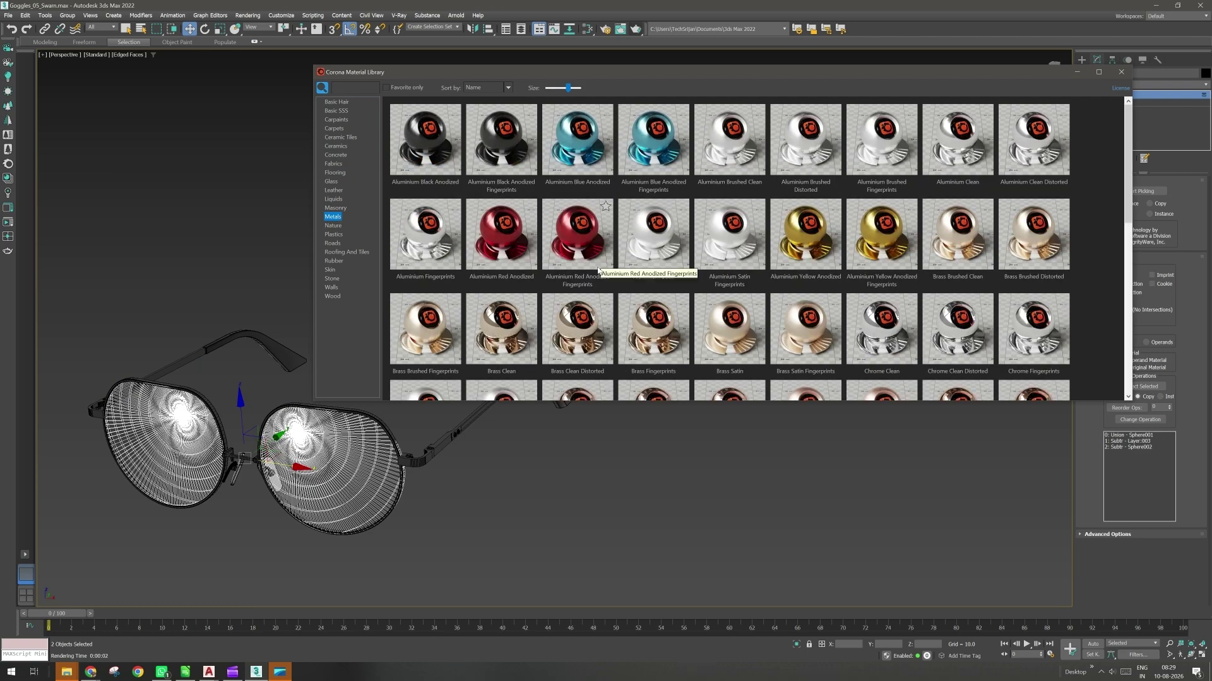
middle_drag(460, 414, 262, 525)
scroll(290, 508, up, 2)
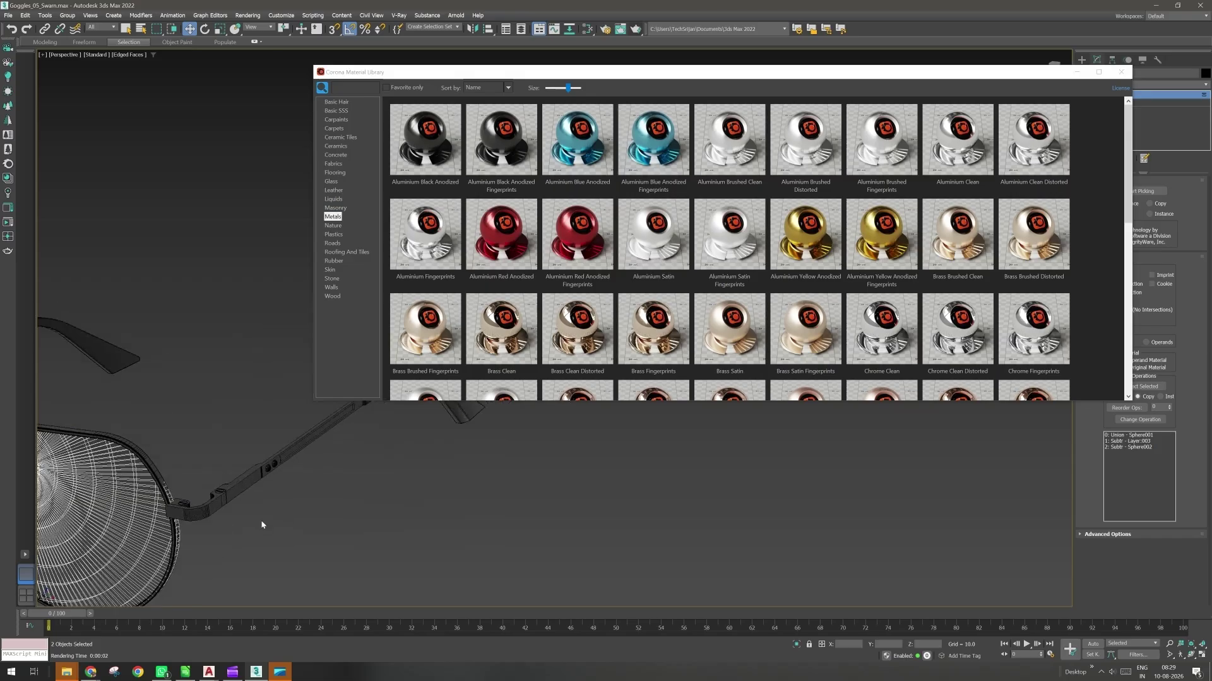
Switch to WhatsApp, find the spectacles reference photos in the Architectural Design Visualization - 2503 chat and open one.
click(162, 672)
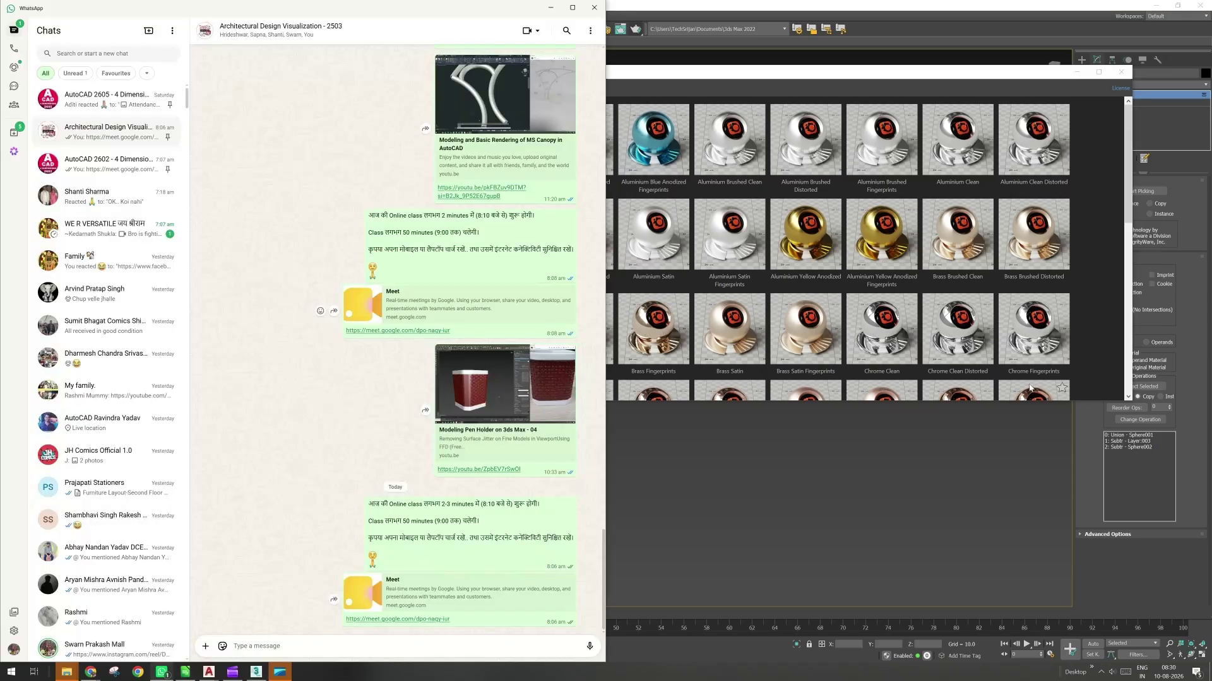
scroll(464, 304, up, 7)
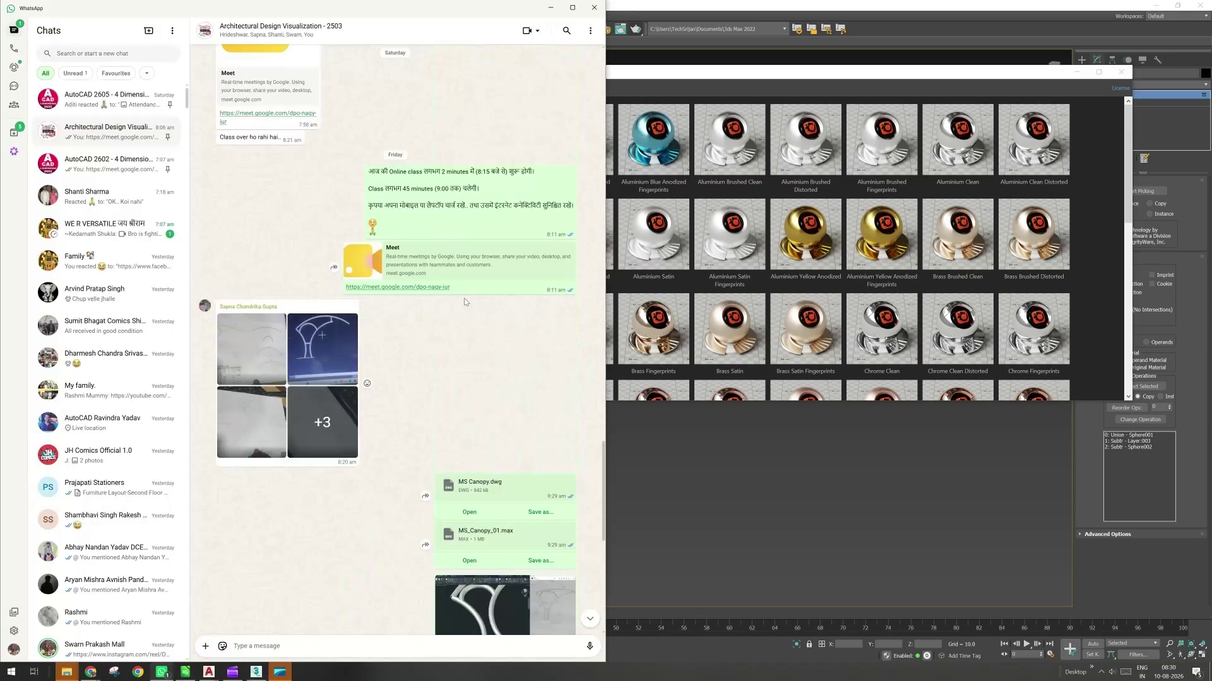
scroll(464, 301, up, 4)
scroll(463, 301, up, 7)
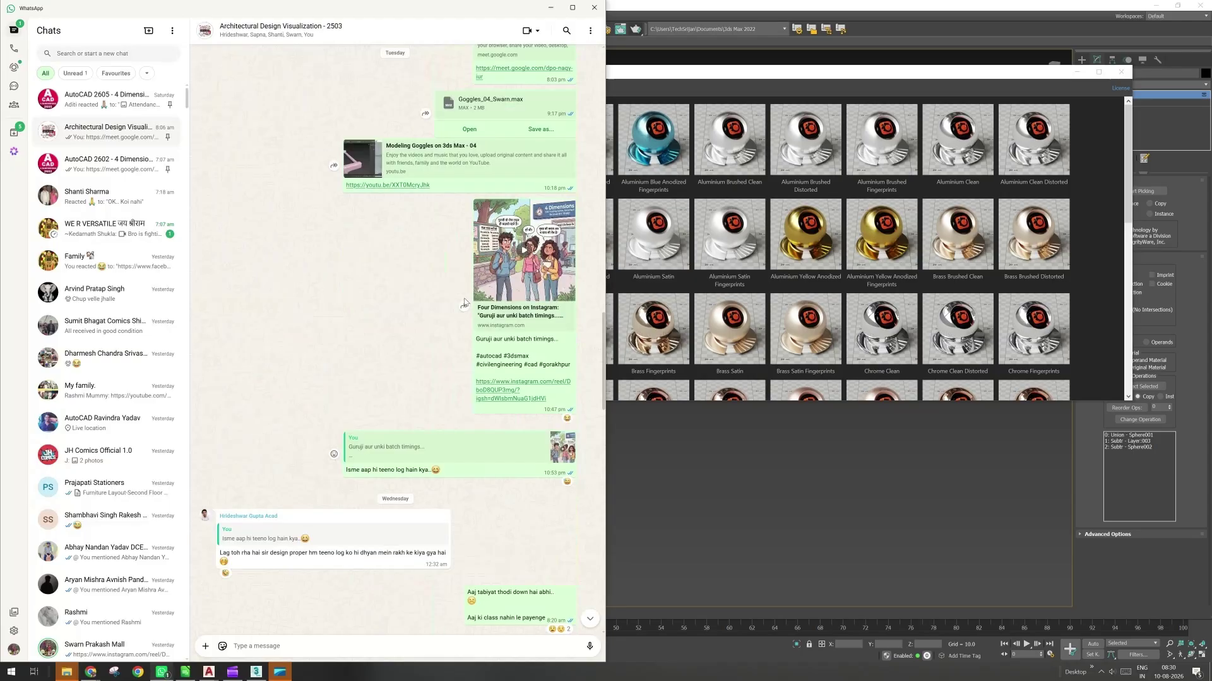
scroll(465, 303, up, 6)
scroll(464, 303, up, 8)
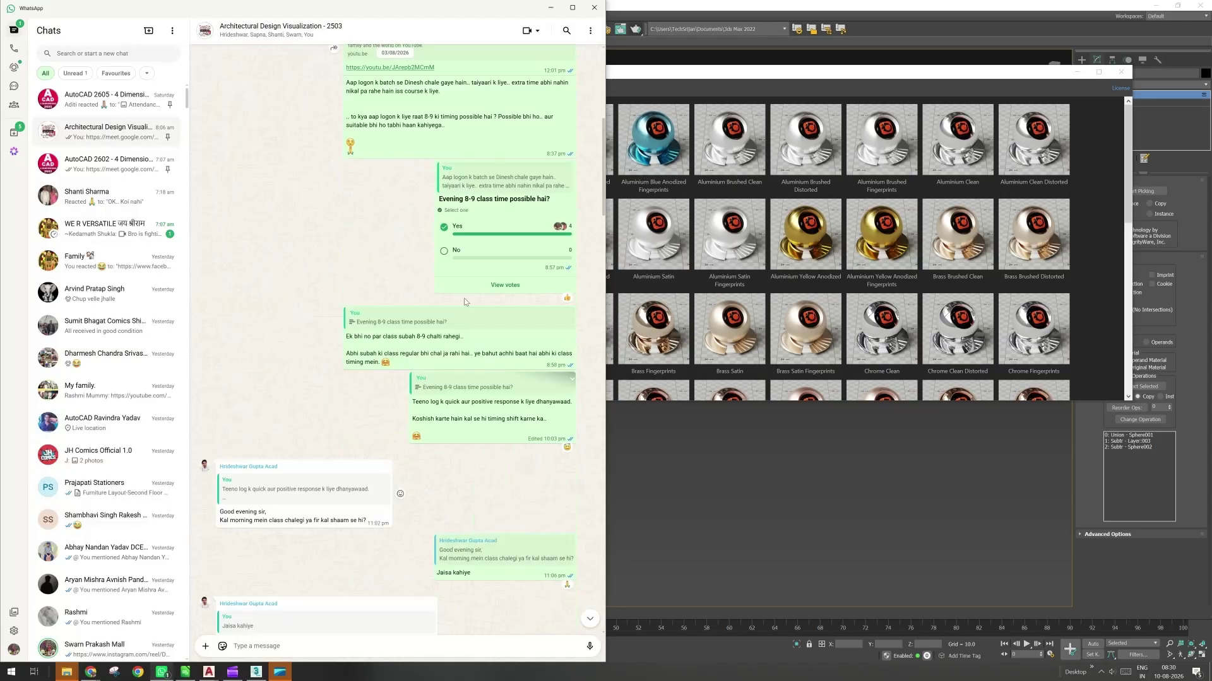
scroll(463, 302, up, 6)
scroll(464, 301, up, 6)
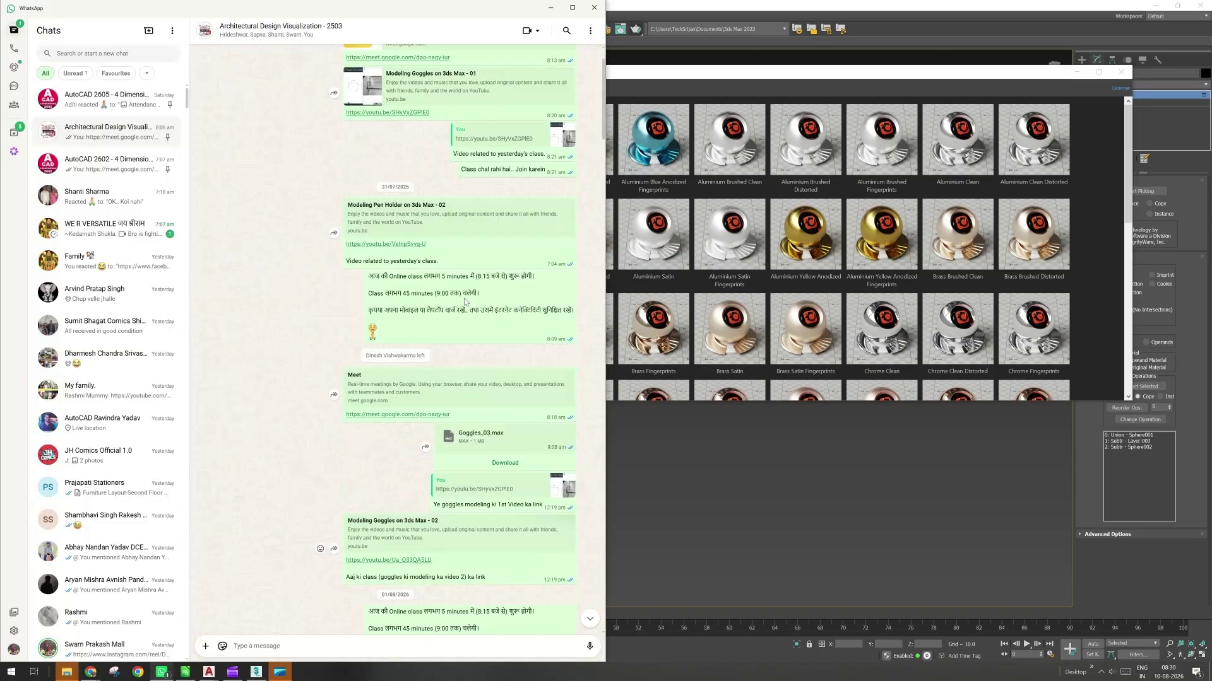
scroll(465, 300, up, 1)
scroll(465, 300, up, 4)
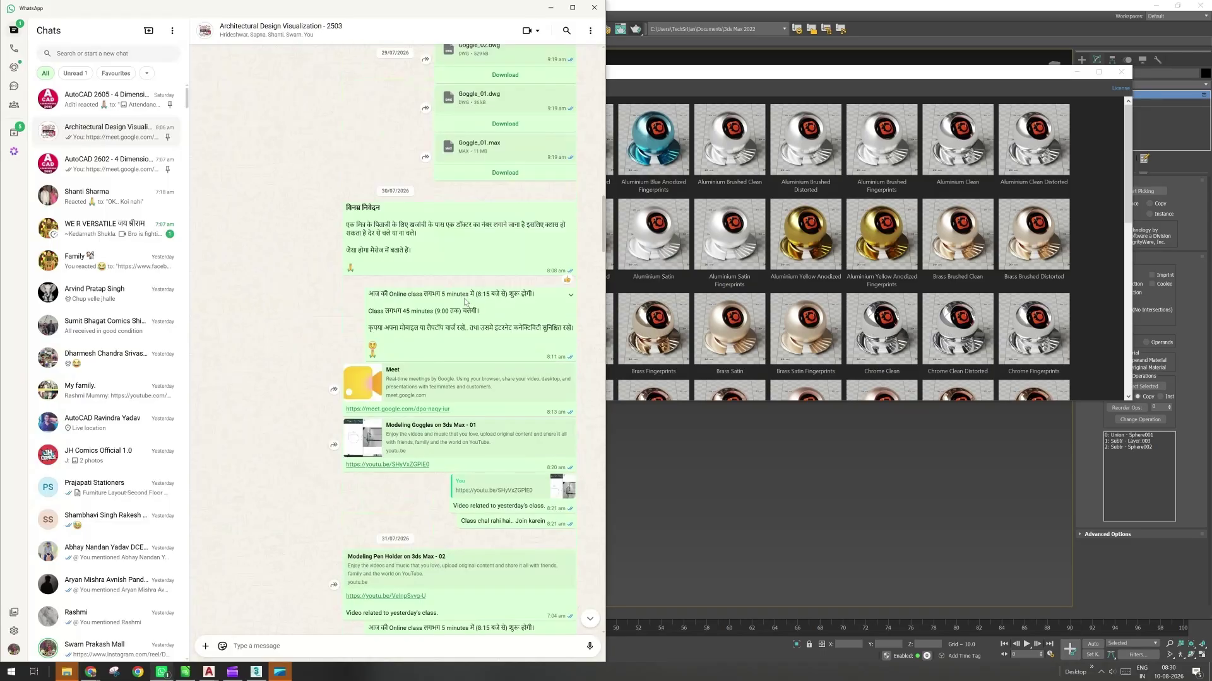
scroll(465, 302, up, 7)
scroll(464, 302, up, 6)
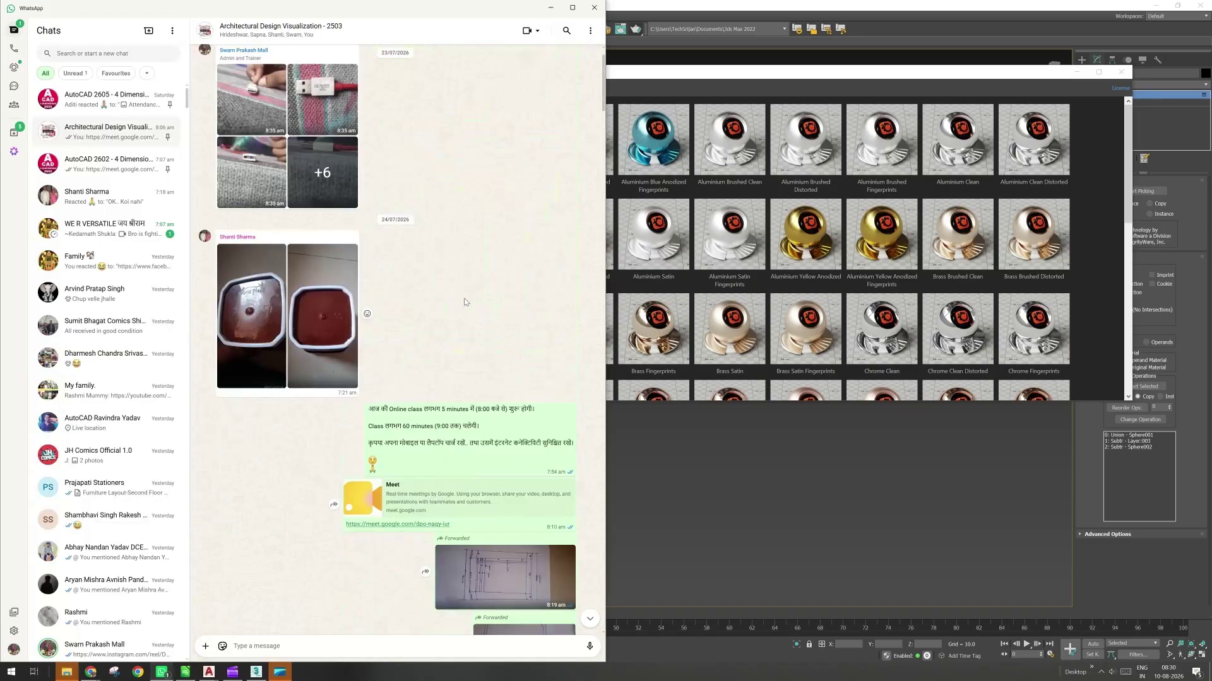
scroll(464, 303, up, 3)
scroll(465, 302, up, 3)
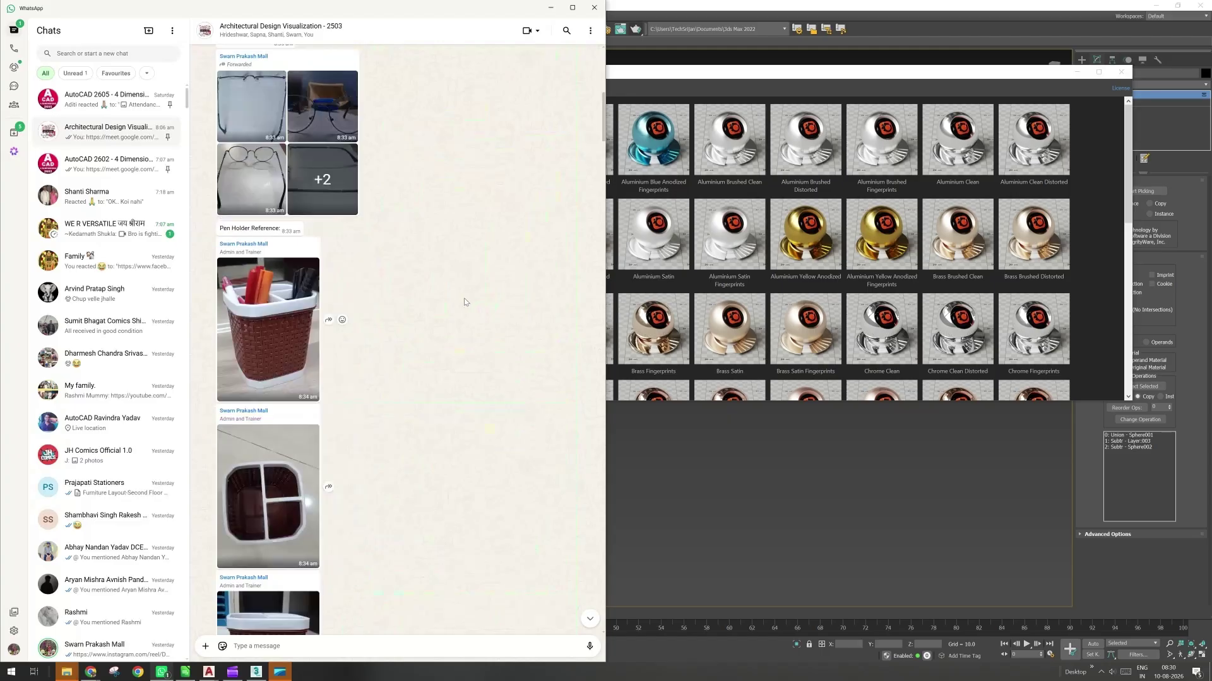
scroll(464, 302, up, 2)
click(255, 261)
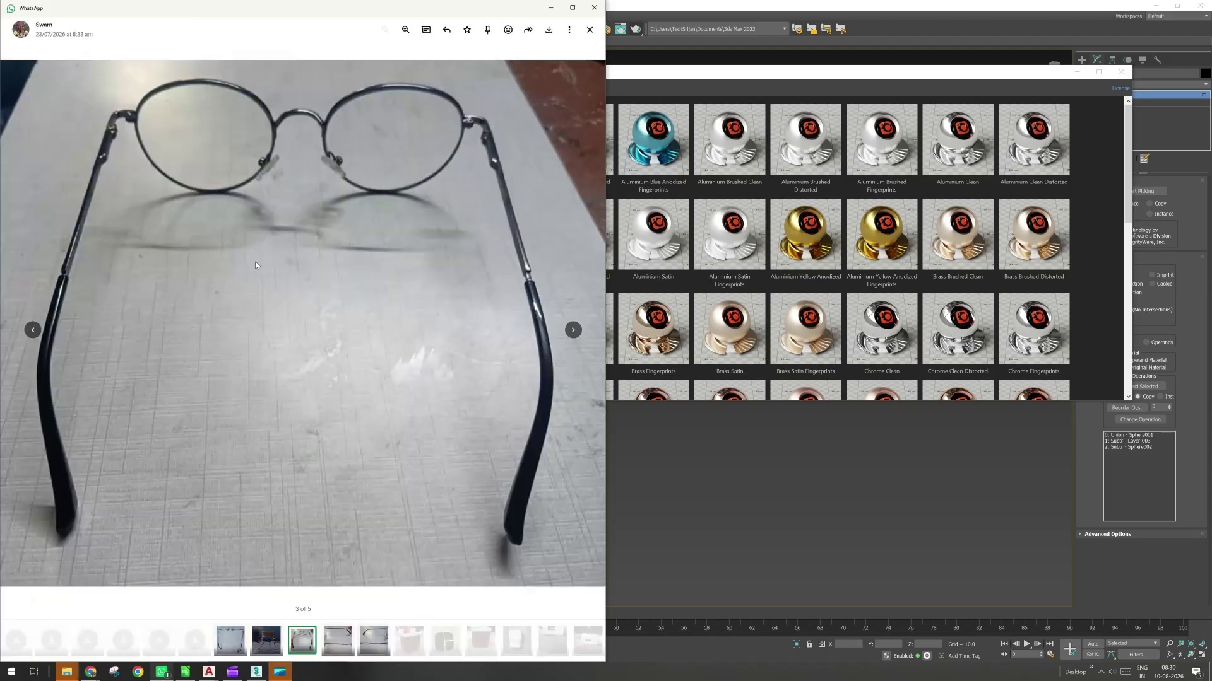
Examine the spectacles reference photos for the finish of the rims, temples and temple tips, and return to 3ds Max.
key(Right)
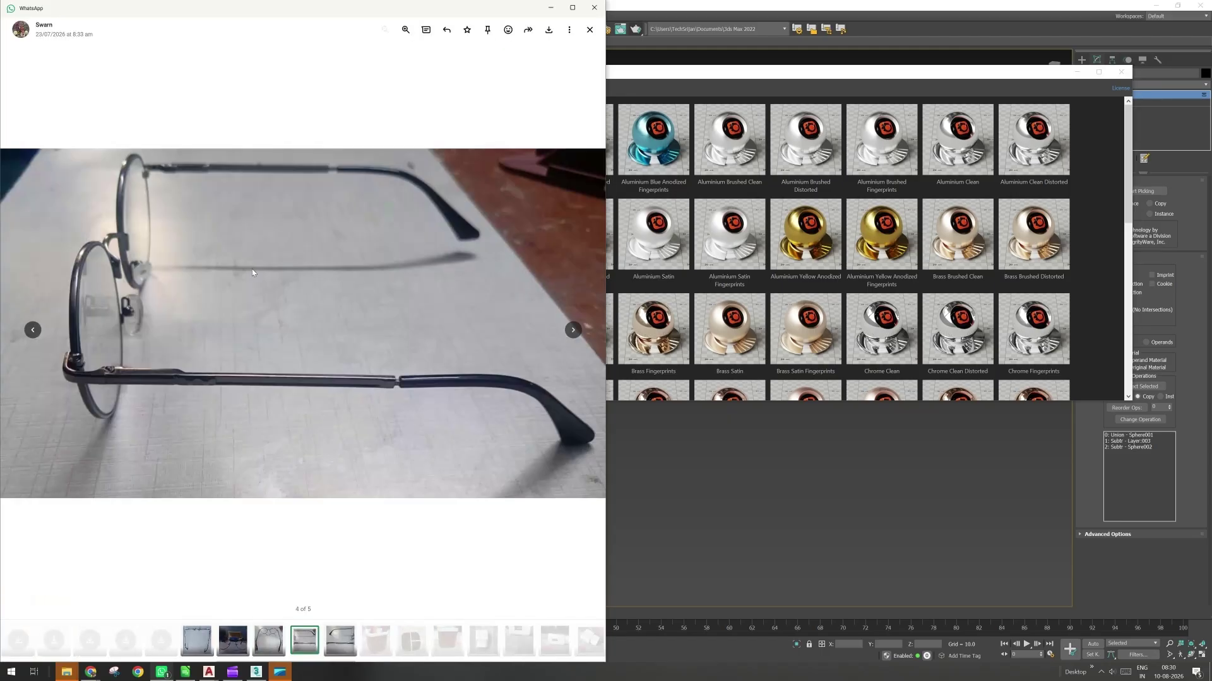
key(Right)
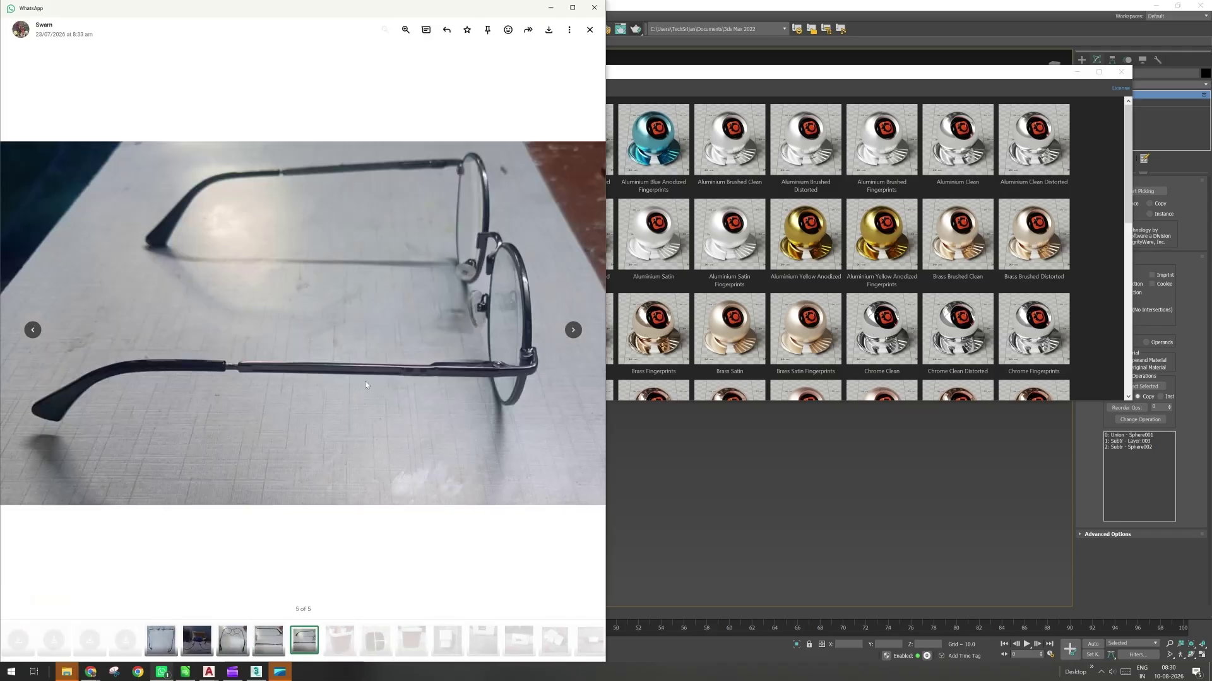
click(365, 381)
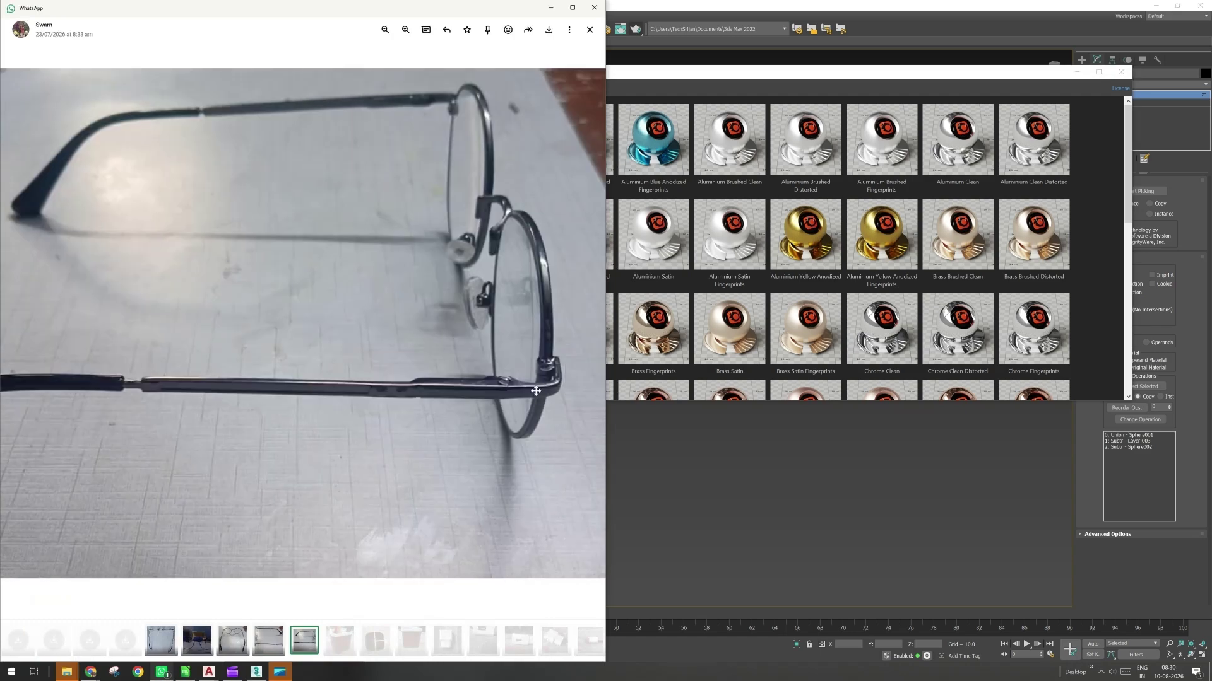
key(Left)
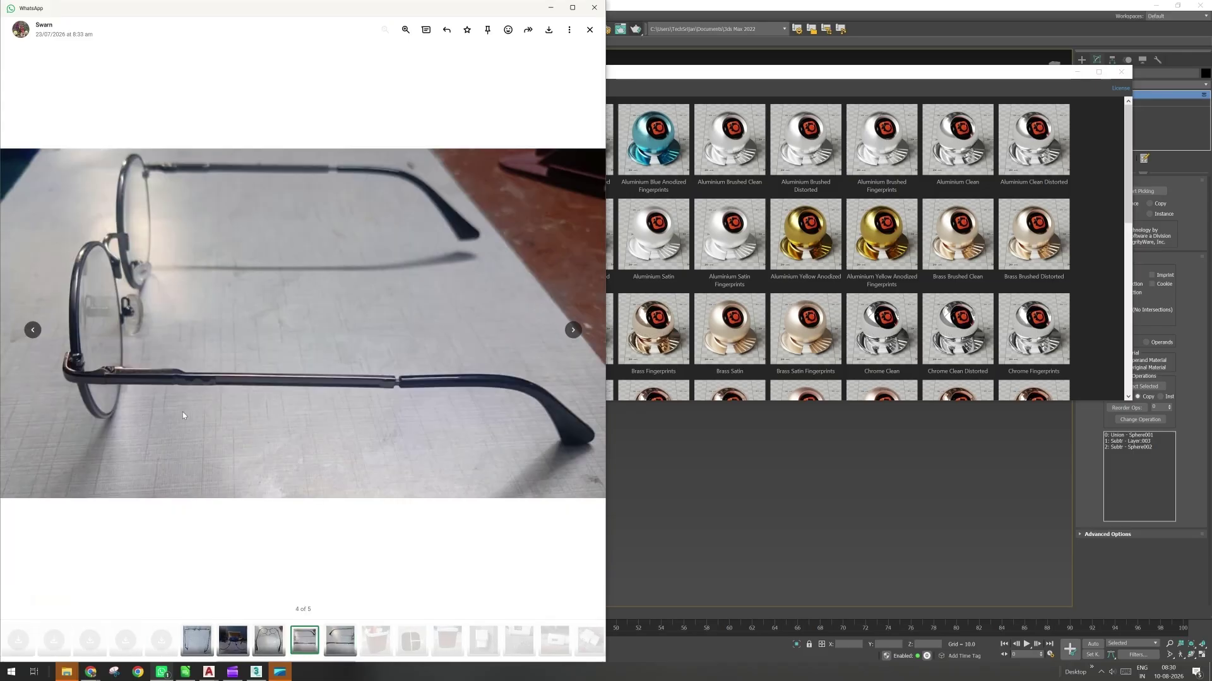
key(Left)
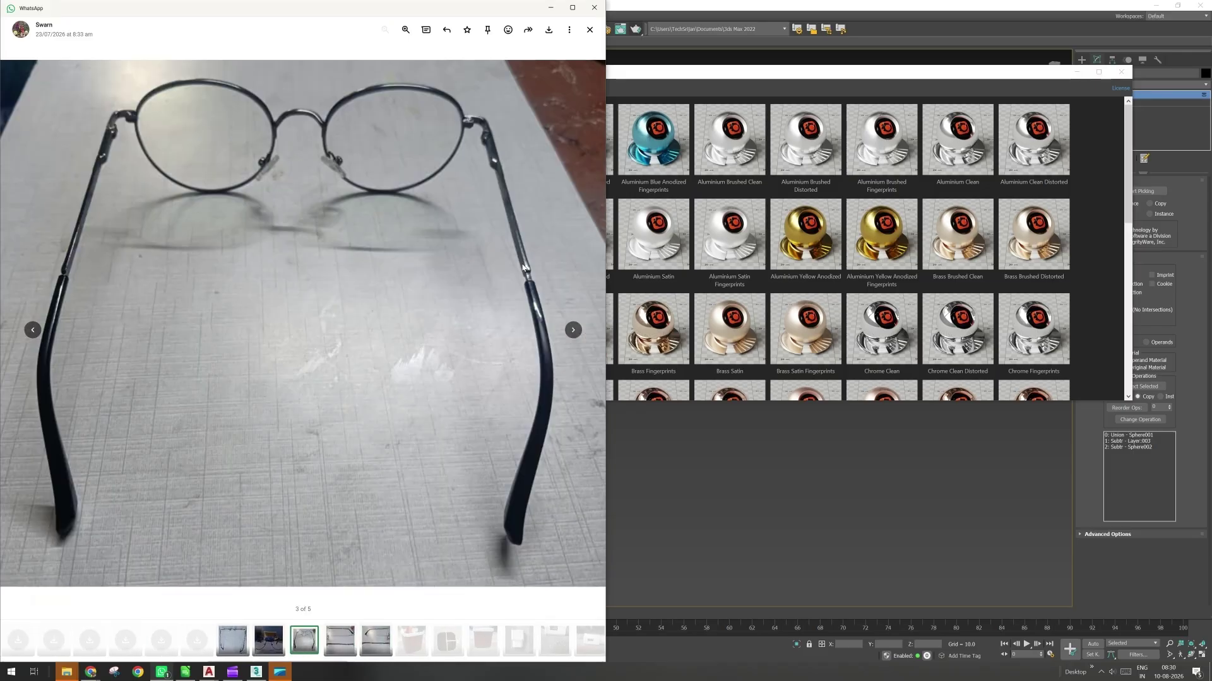
key(Left)
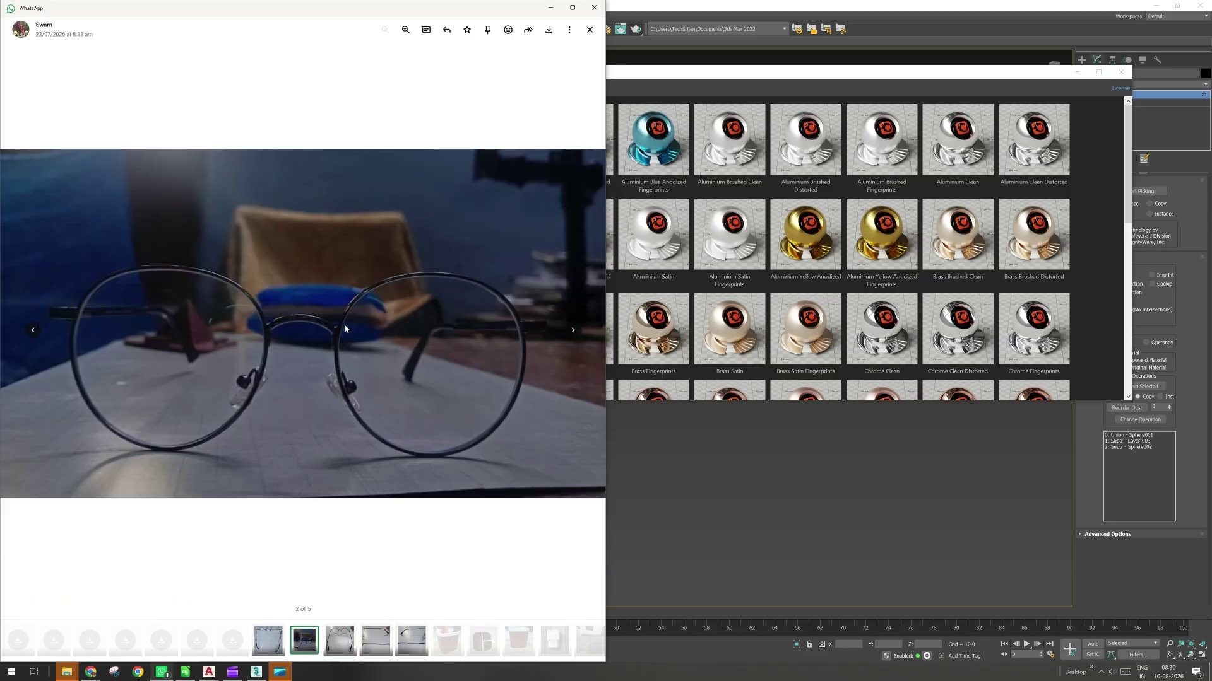
key(Left)
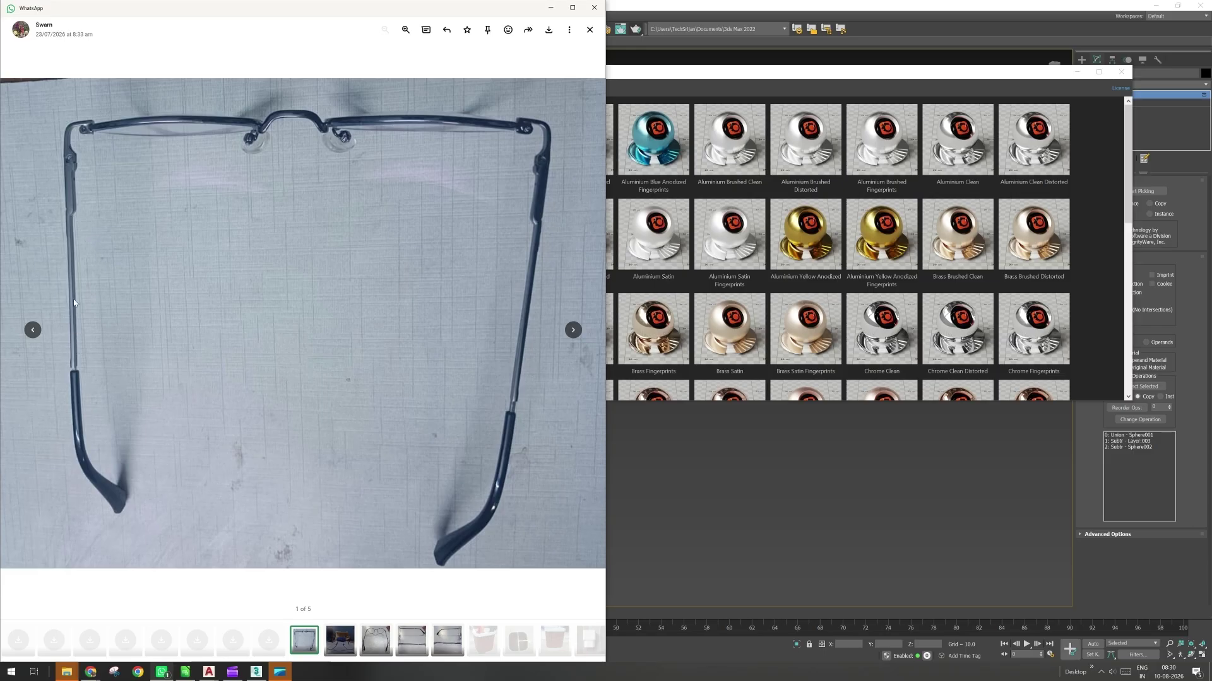
key(Right)
key(Right)
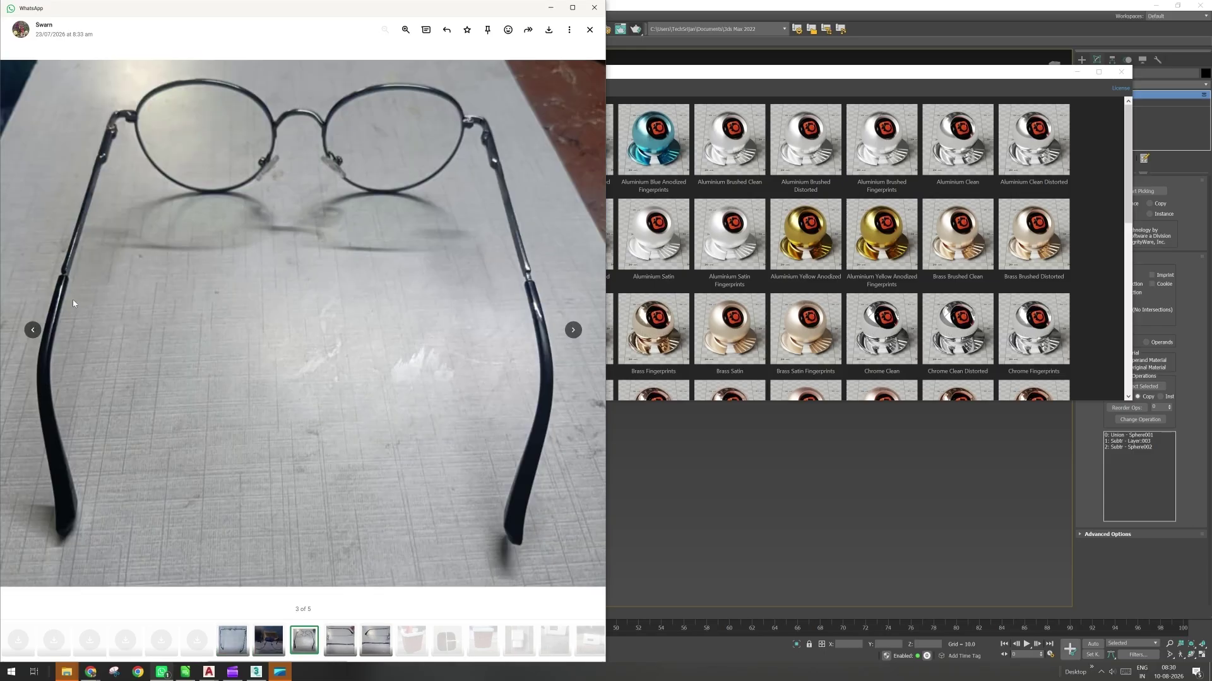
key(Left)
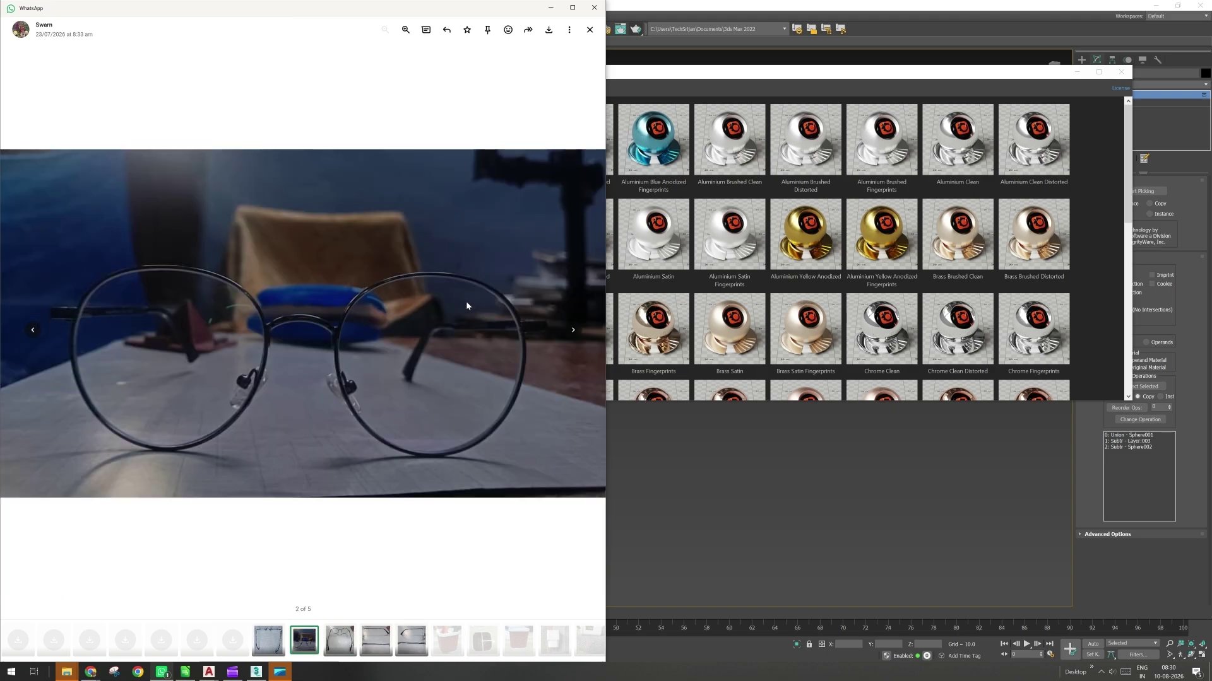
key(Right)
key(Right)
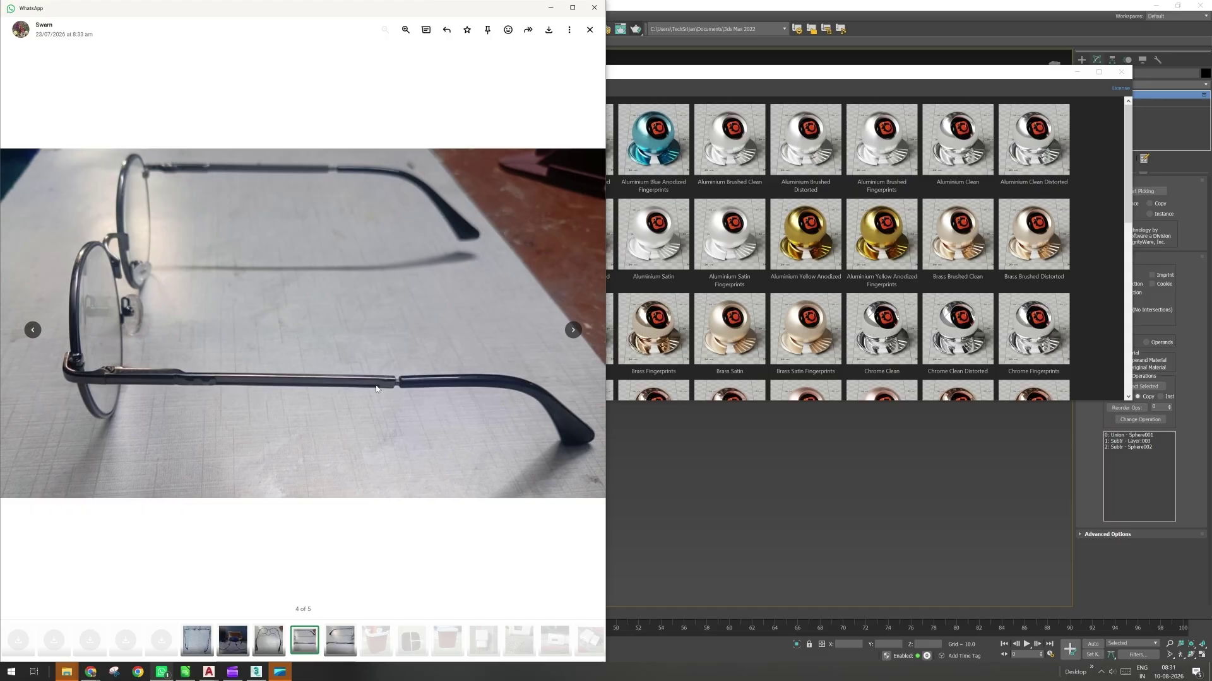
click(551, 8)
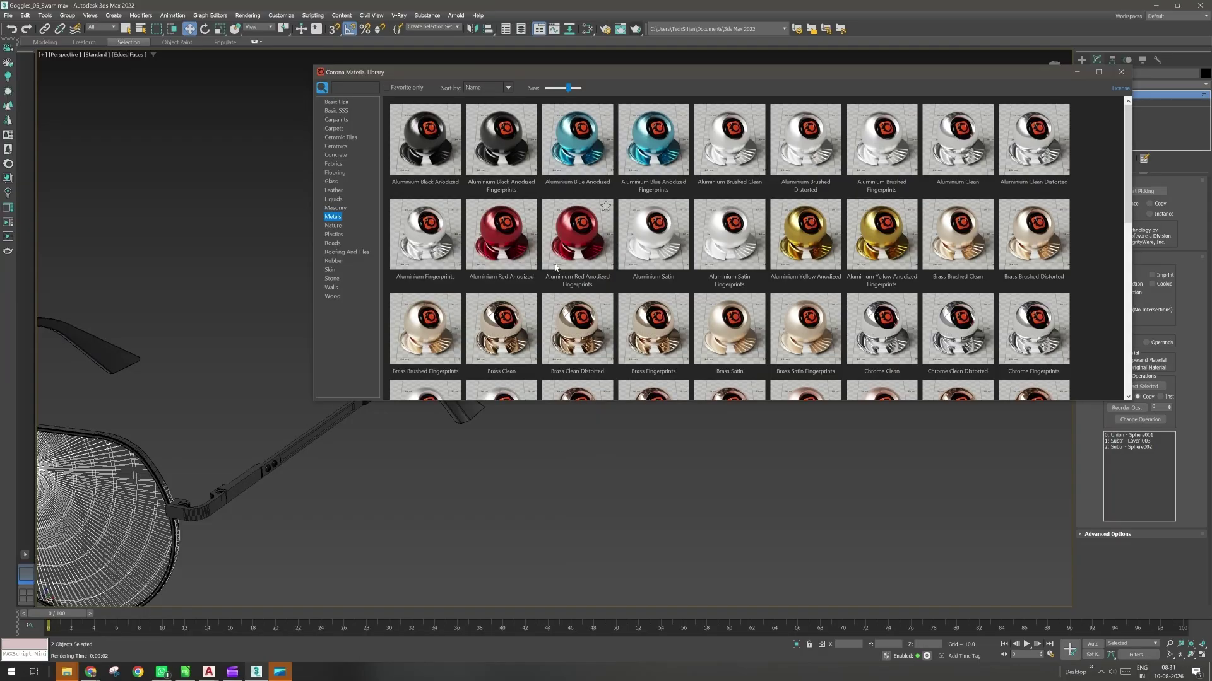
Select the goggles' rims, bridge, end pieces and both temple arms and assign the Aluminium Black Anodized library material to them.
click(428, 156)
click(319, 430)
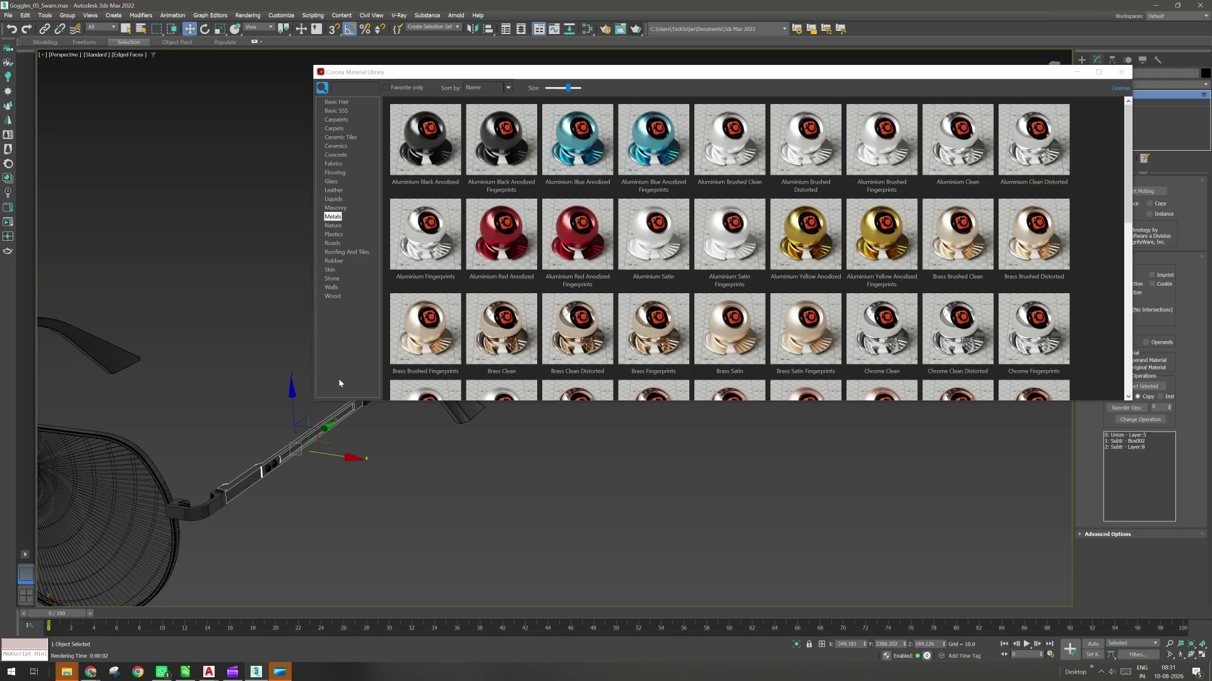
ctrl+click(218, 509)
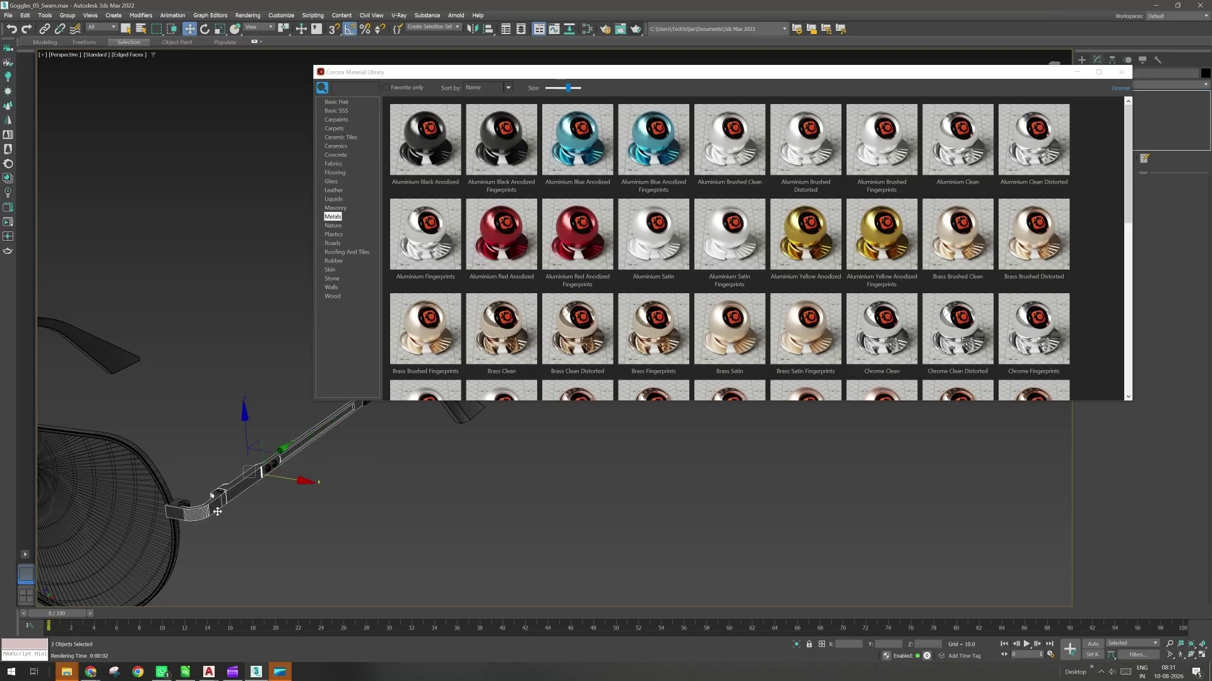
ctrl+click(144, 454)
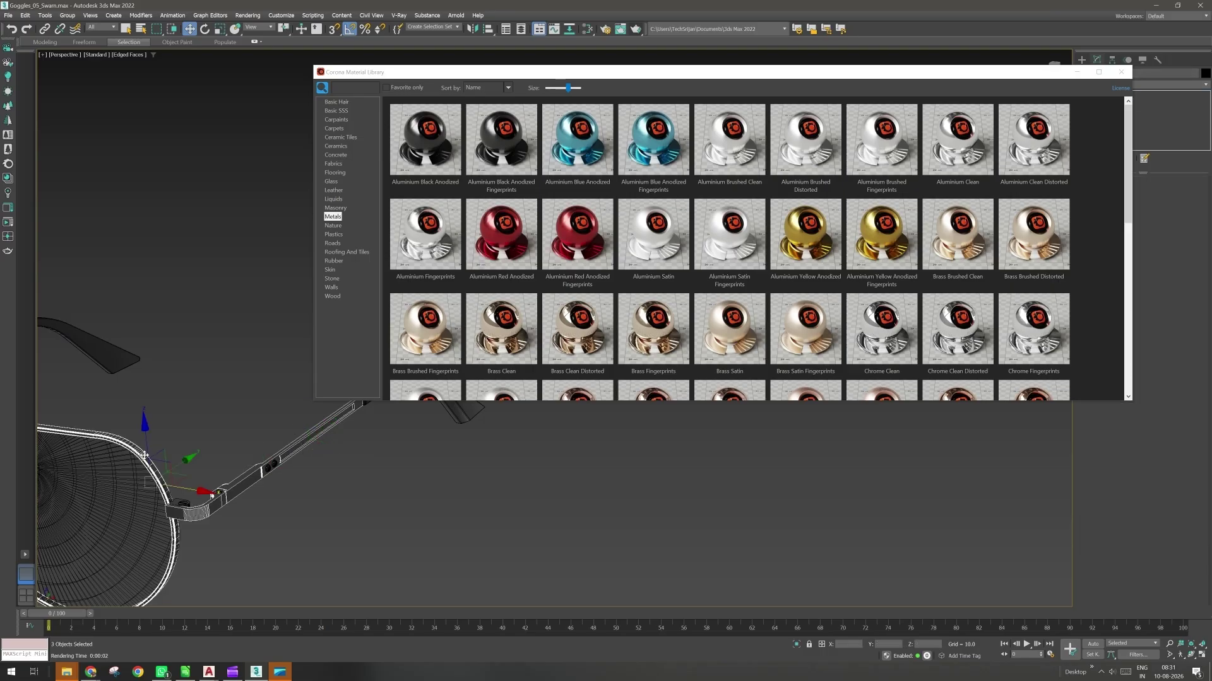
middle_drag(144, 454, 563, 490)
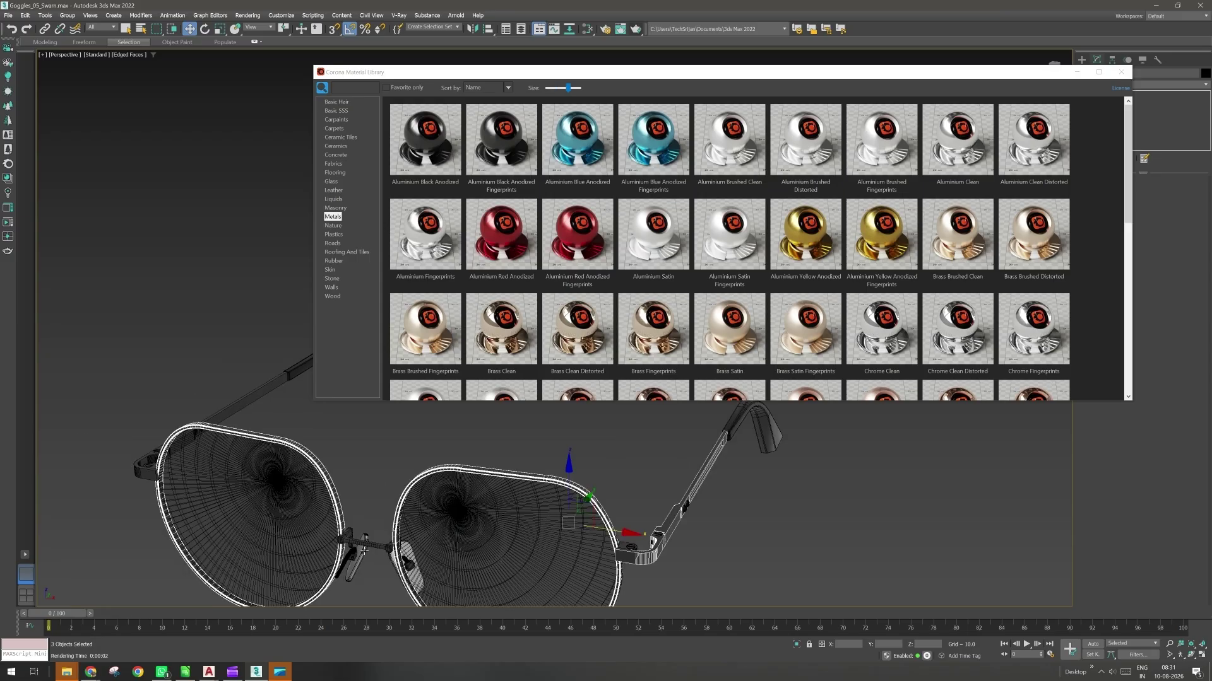
ctrl+click(371, 547)
ctrl+click(137, 468)
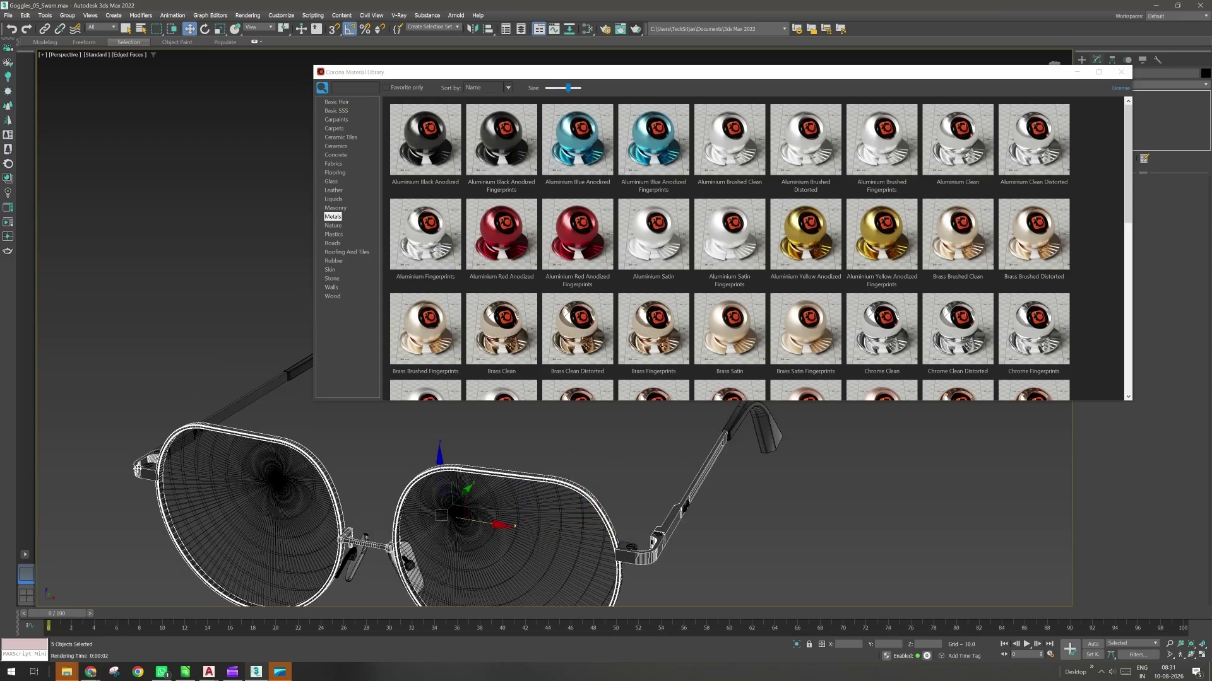
alt+middle_drag(212, 462, 517, 264)
ctrl+click(174, 411)
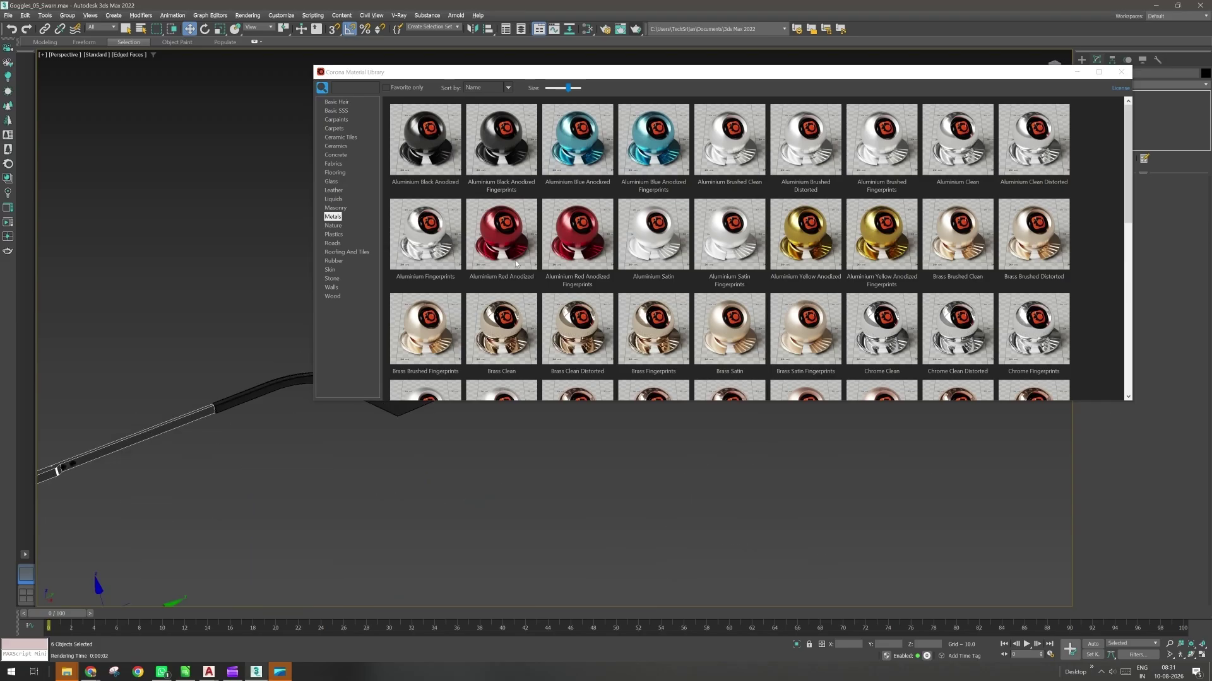
right_click(434, 158)
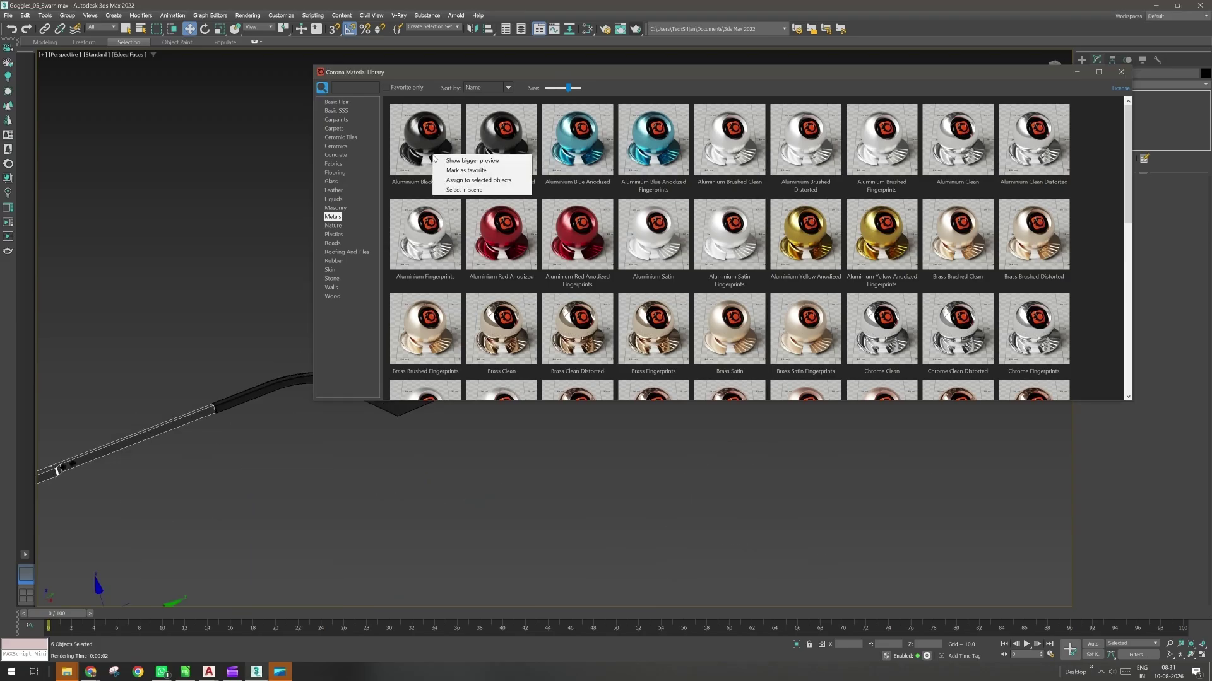
click(480, 181)
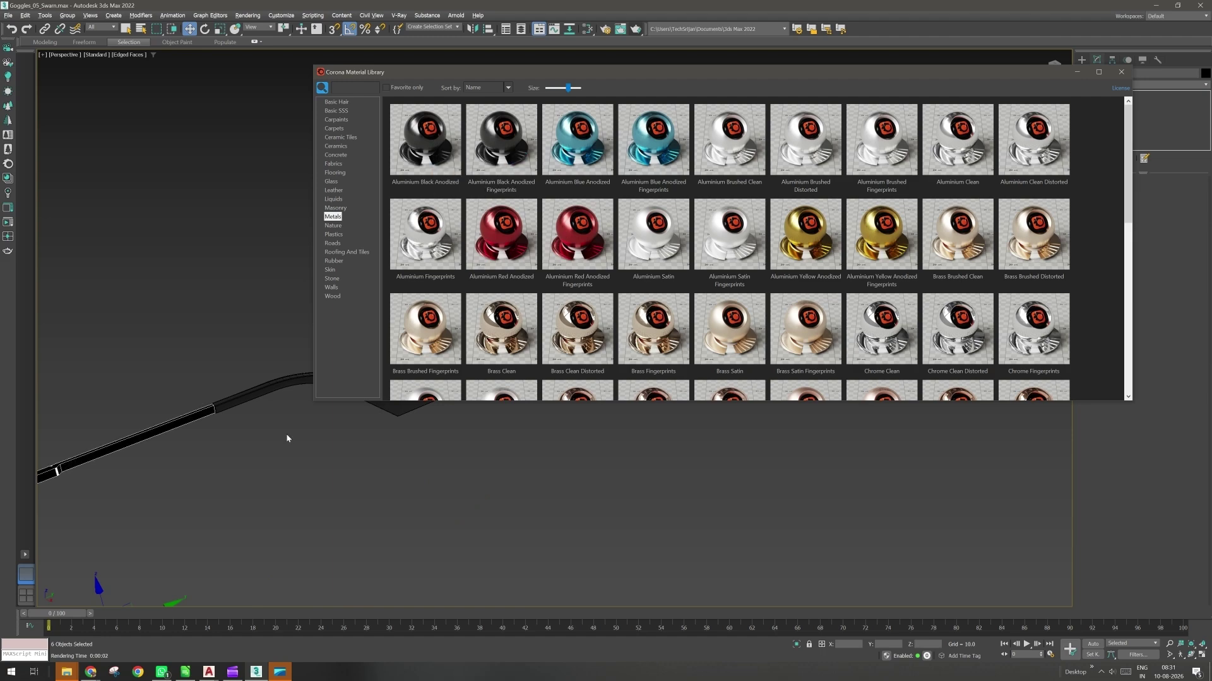
Show the Plastics materials in the library and compare the black acrylic and PVC presets for the temple tips.
middle_drag(287, 438, 189, 390)
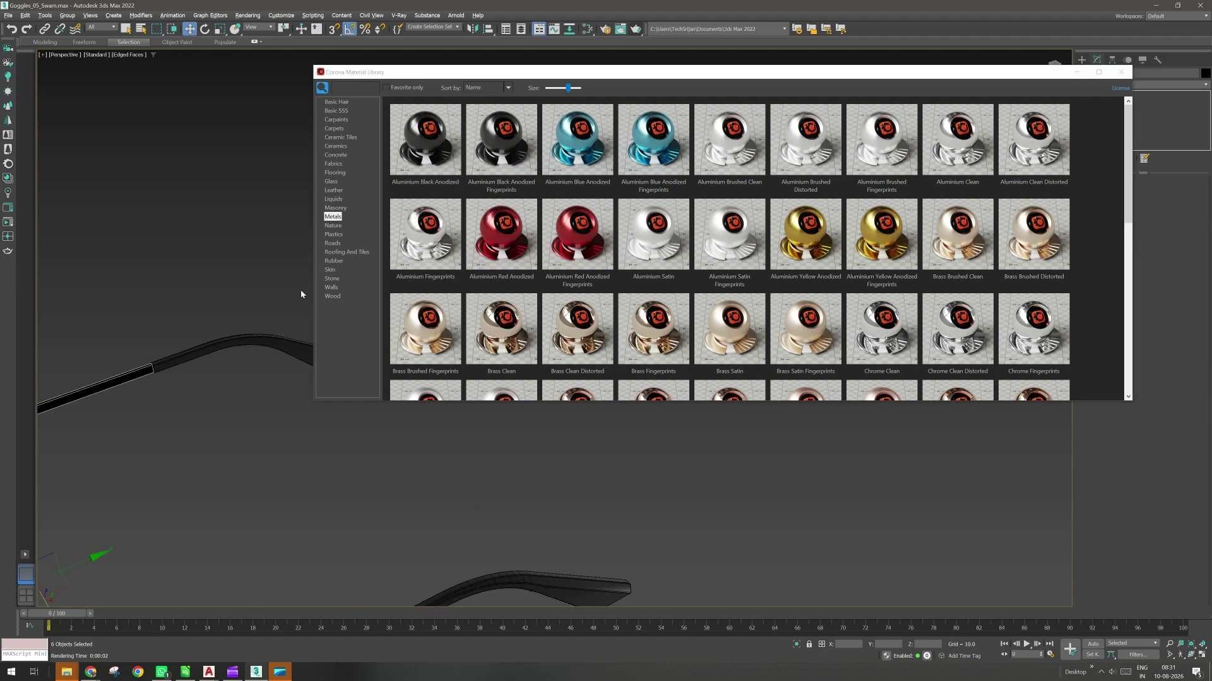
click(338, 236)
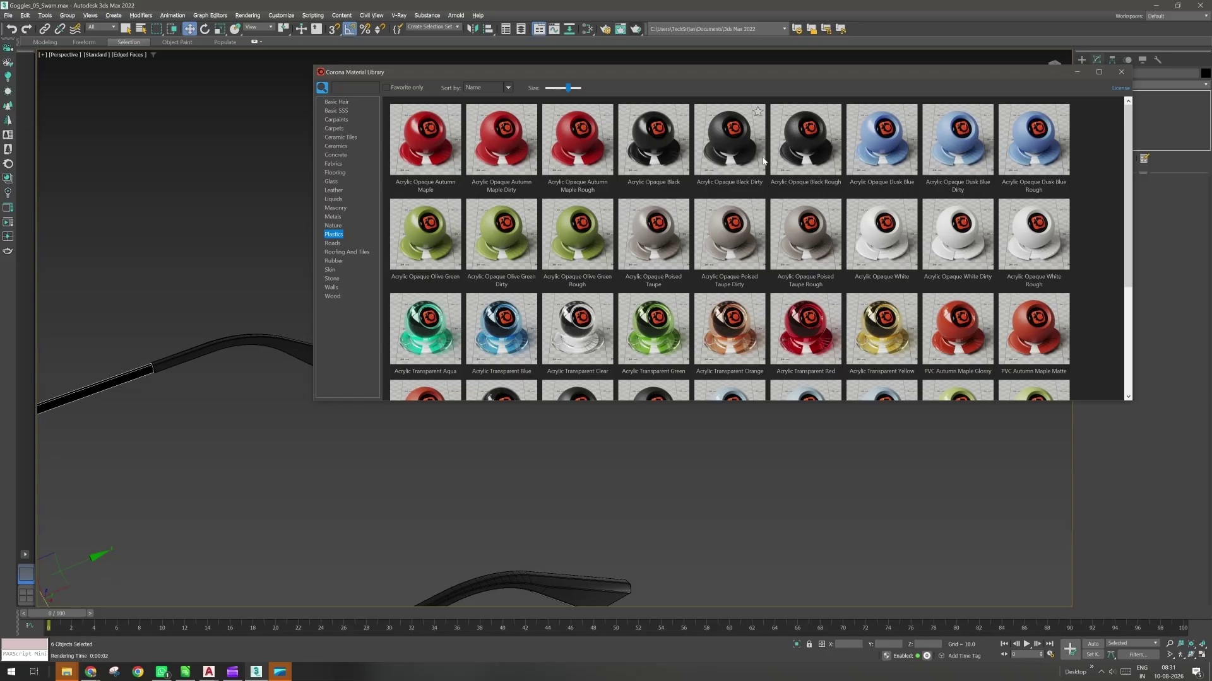
scroll(760, 163, down, 1)
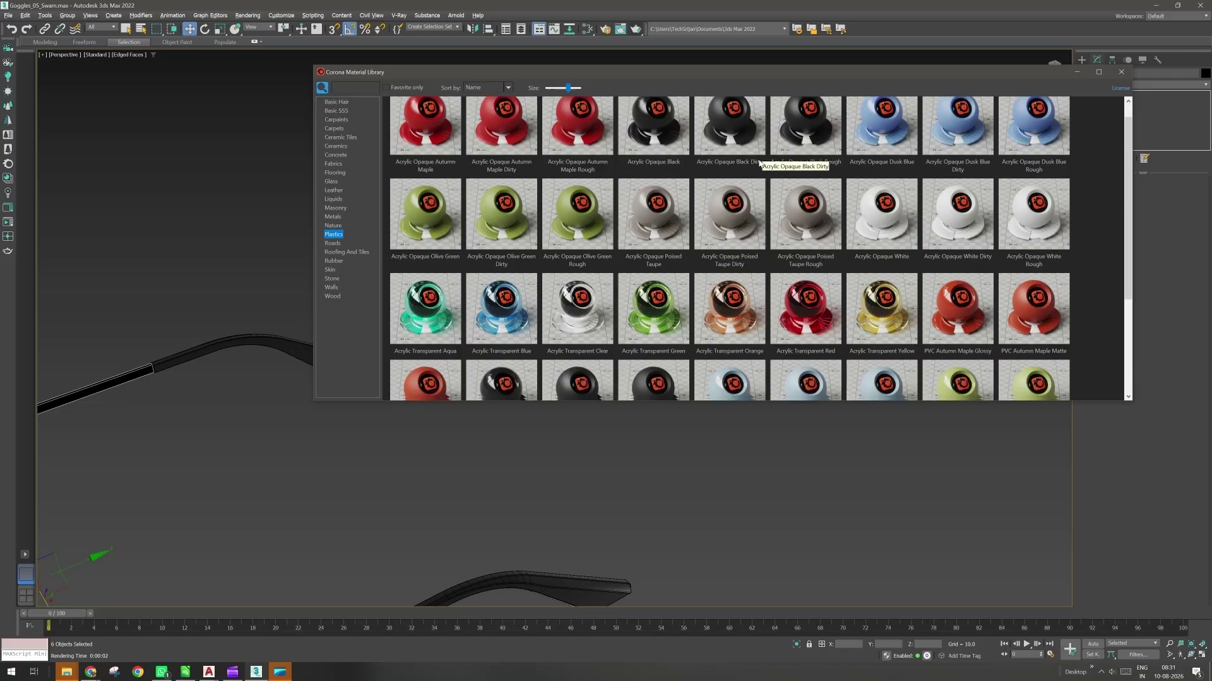
scroll(760, 163, down, 1)
scroll(756, 166, down, 1)
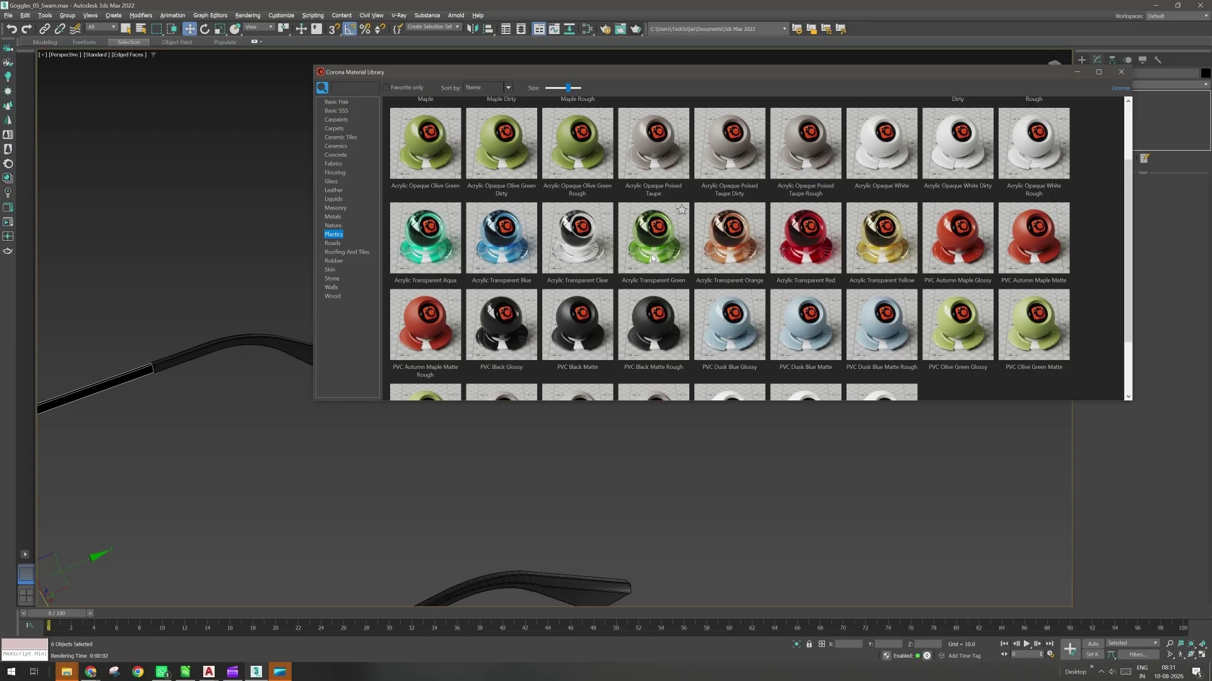
scroll(850, 241, down, 1)
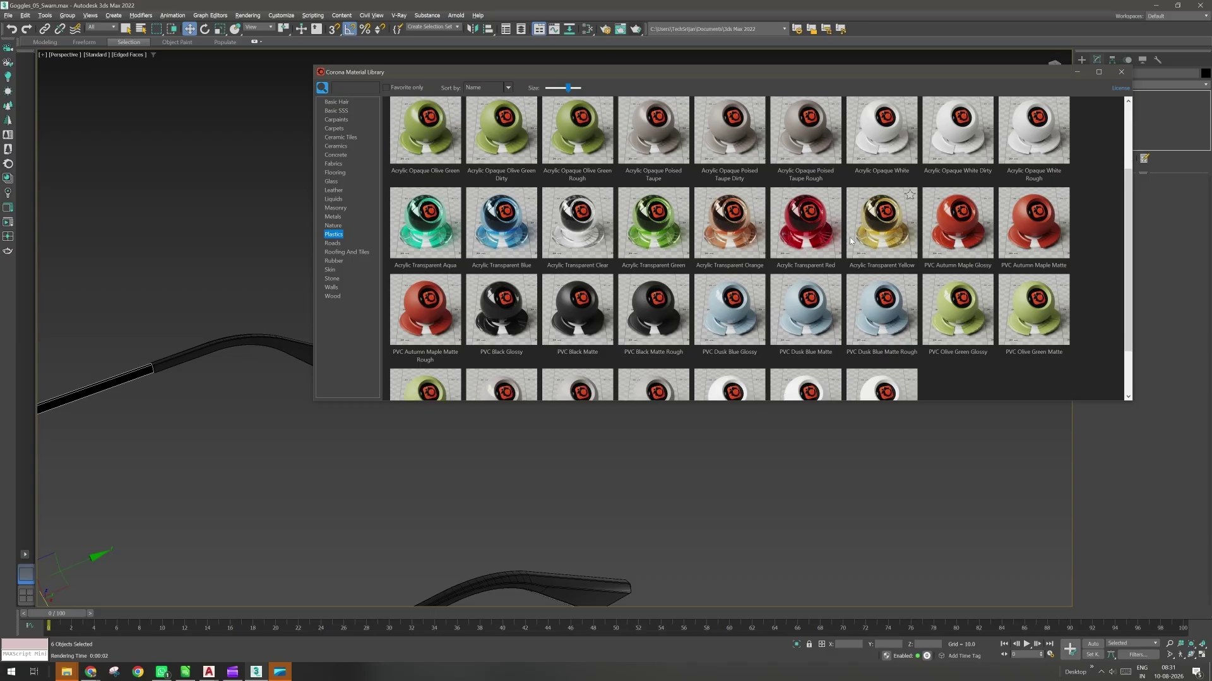
scroll(851, 241, down, 2)
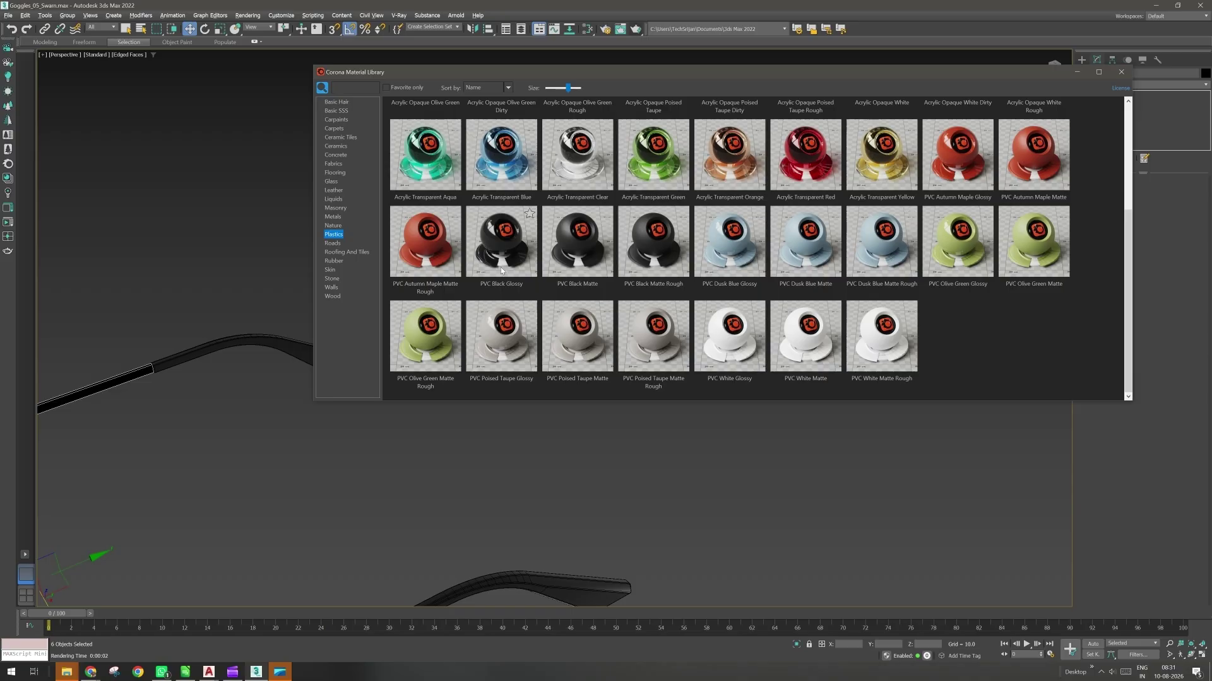
scroll(501, 270, up, 2)
scroll(634, 229, up, 3)
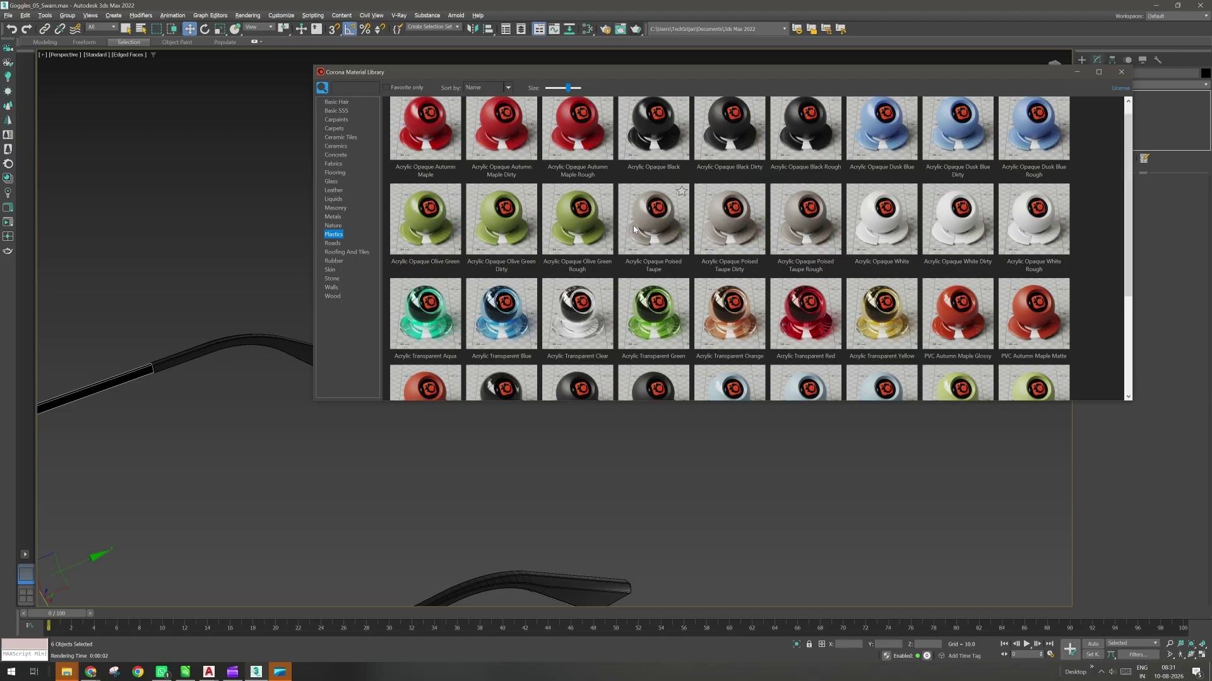
scroll(634, 229, down, 1)
scroll(505, 375, down, 2)
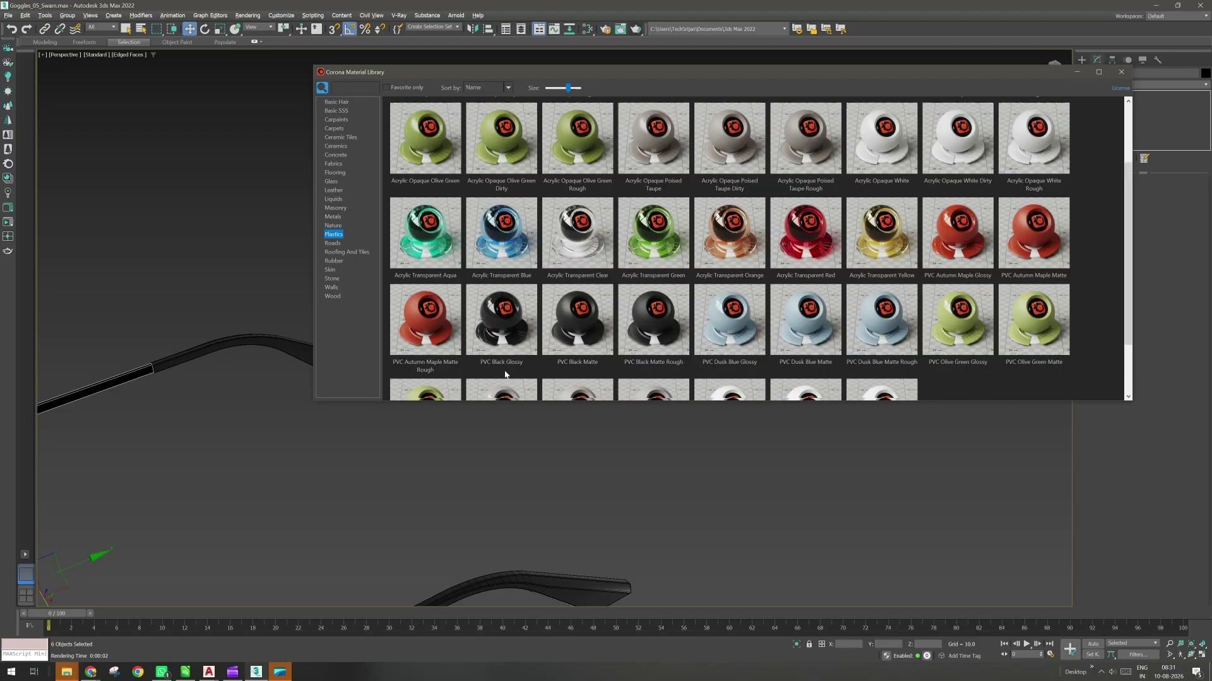
scroll(505, 374, down, 1)
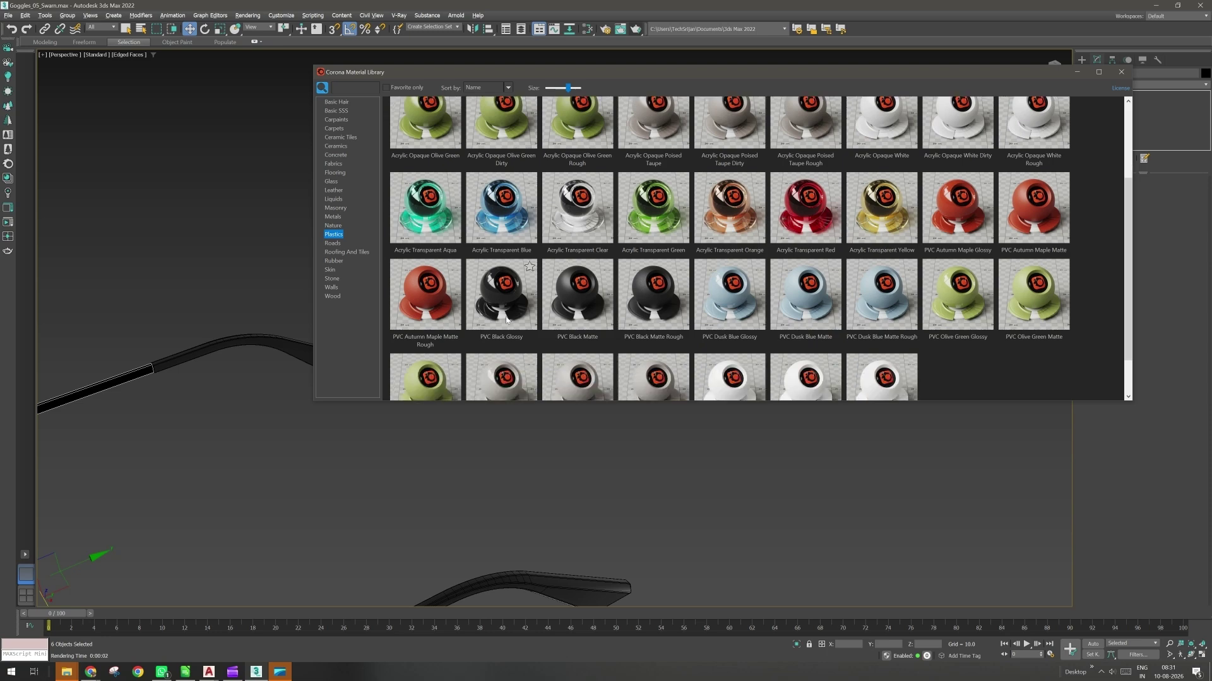
scroll(497, 314, up, 1)
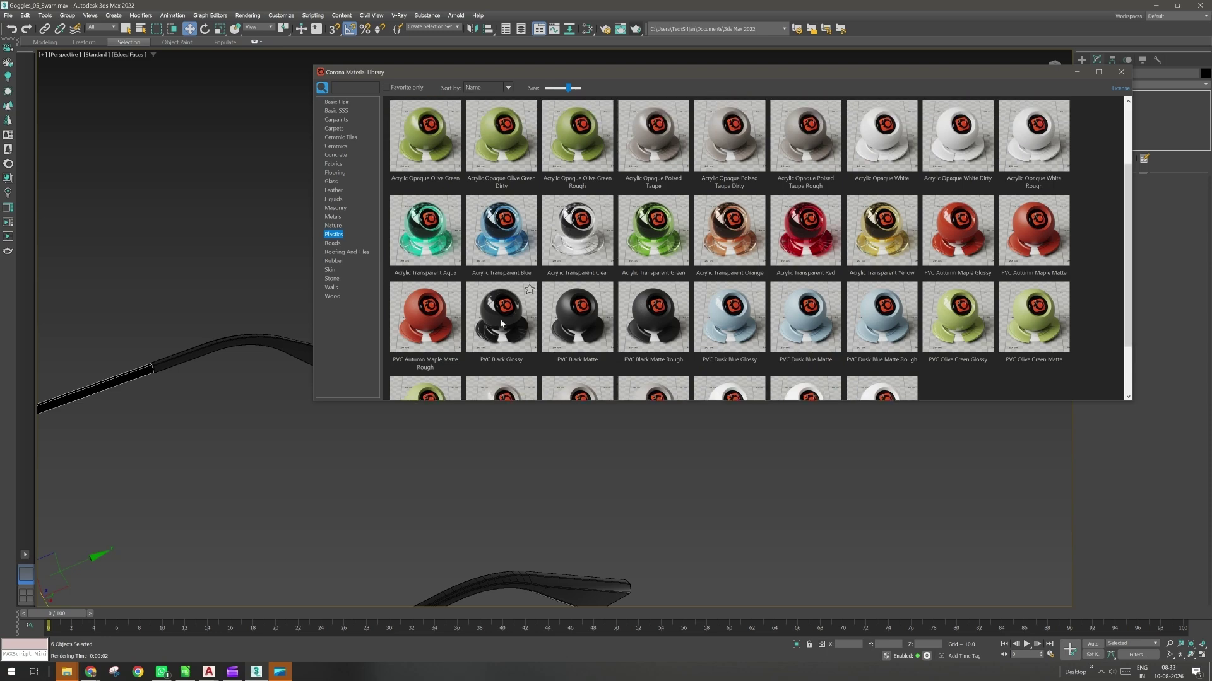
scroll(540, 318, up, 3)
scroll(677, 156, up, 2)
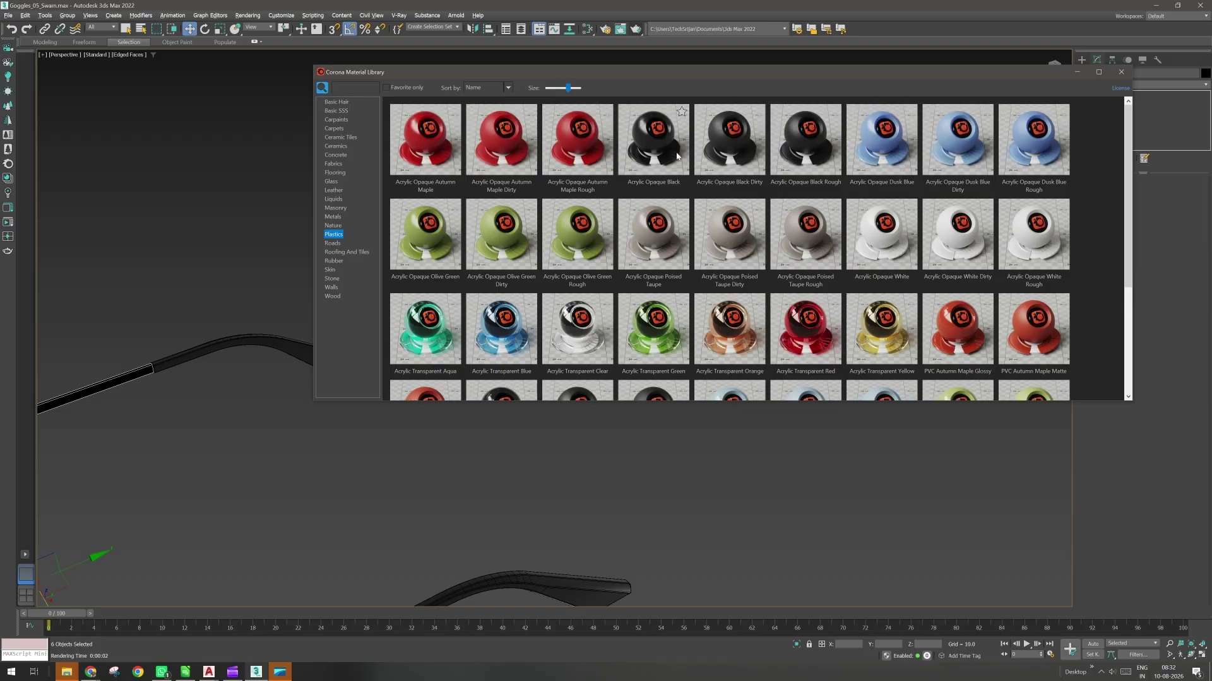
Select both temple tips and assign the Acrylic Opaque Black library material to them.
click(639, 165)
click(276, 347)
ctrl+click(567, 592)
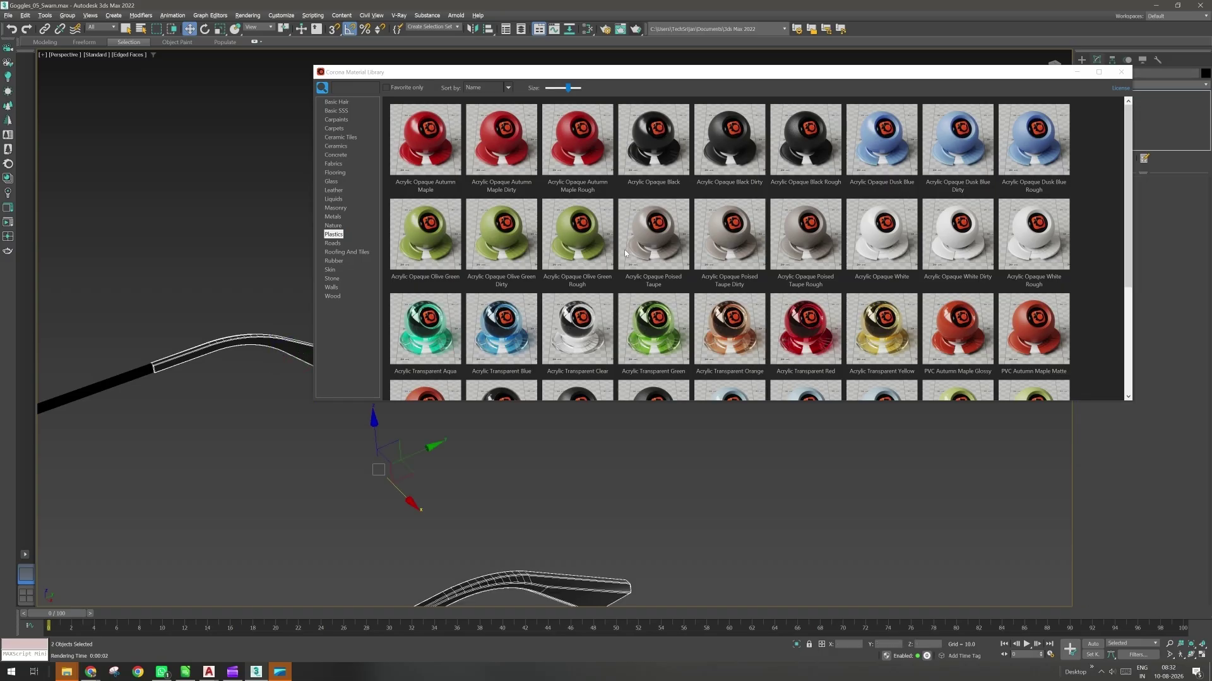
right_click(660, 163)
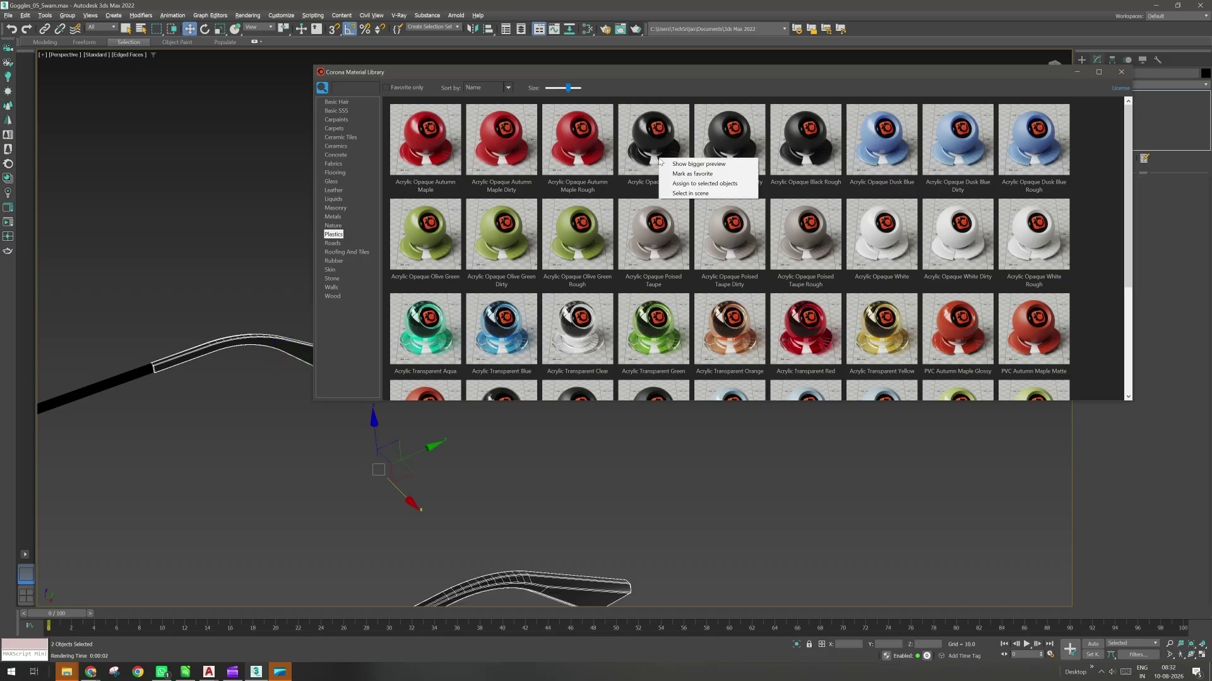
click(703, 183)
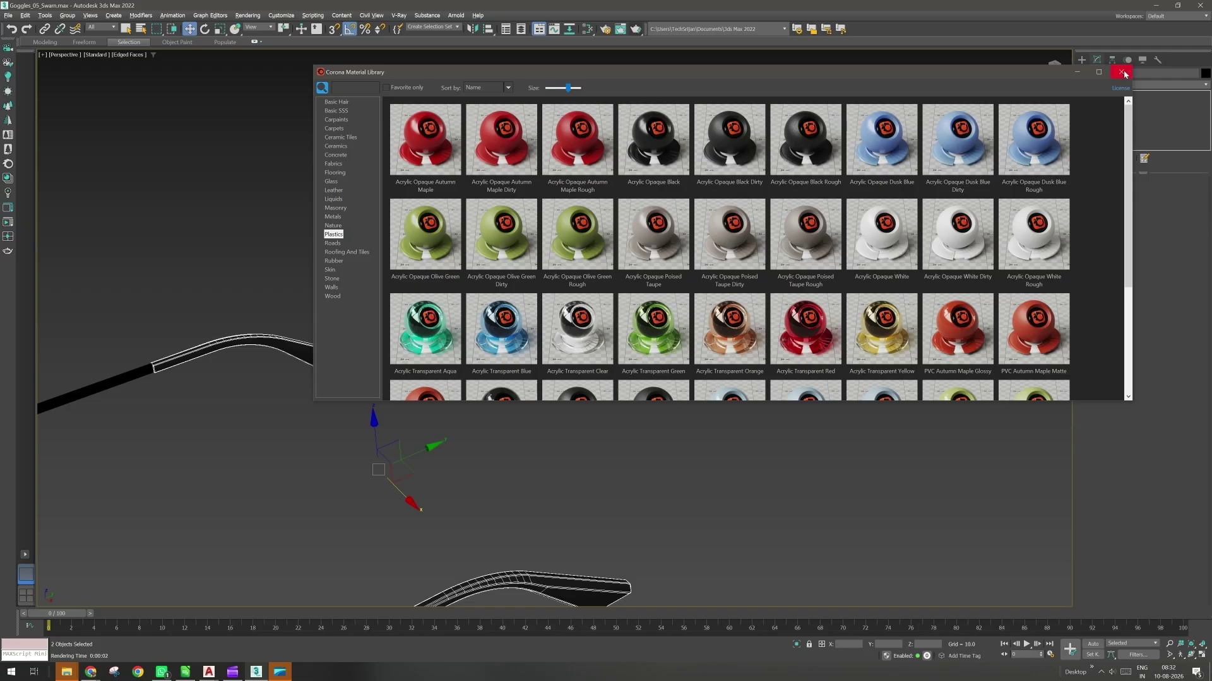
click(1123, 73)
alt+middle_drag(307, 415, 268, 421)
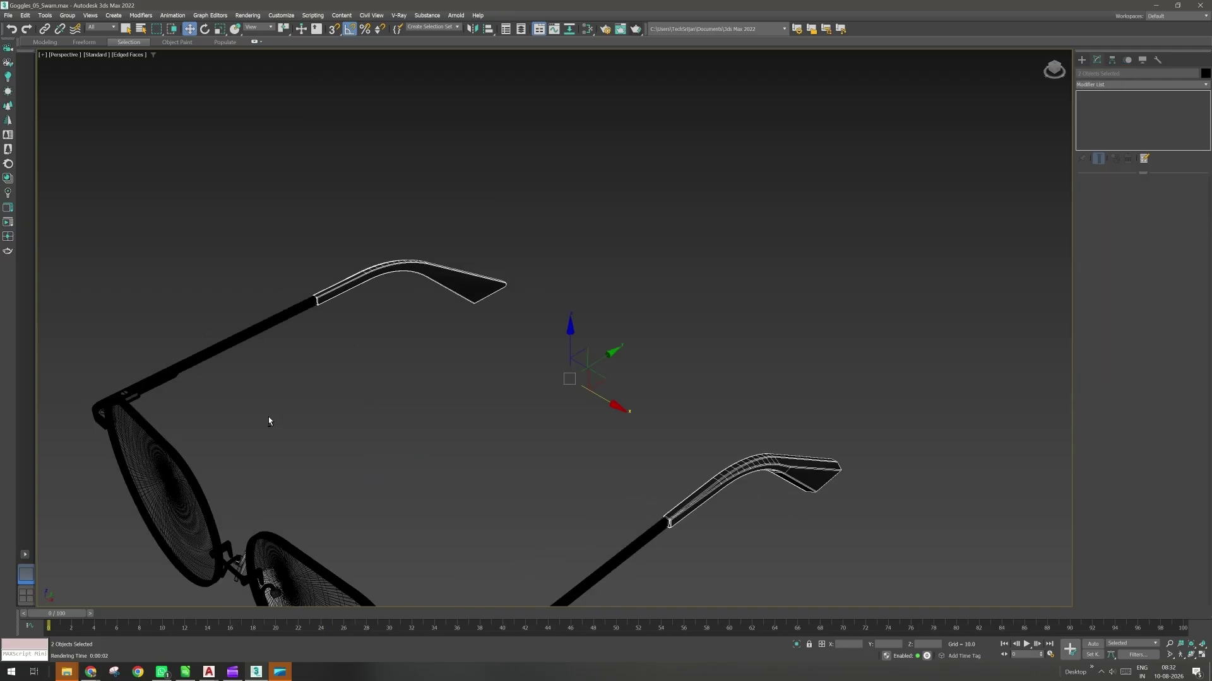
click(8, 164)
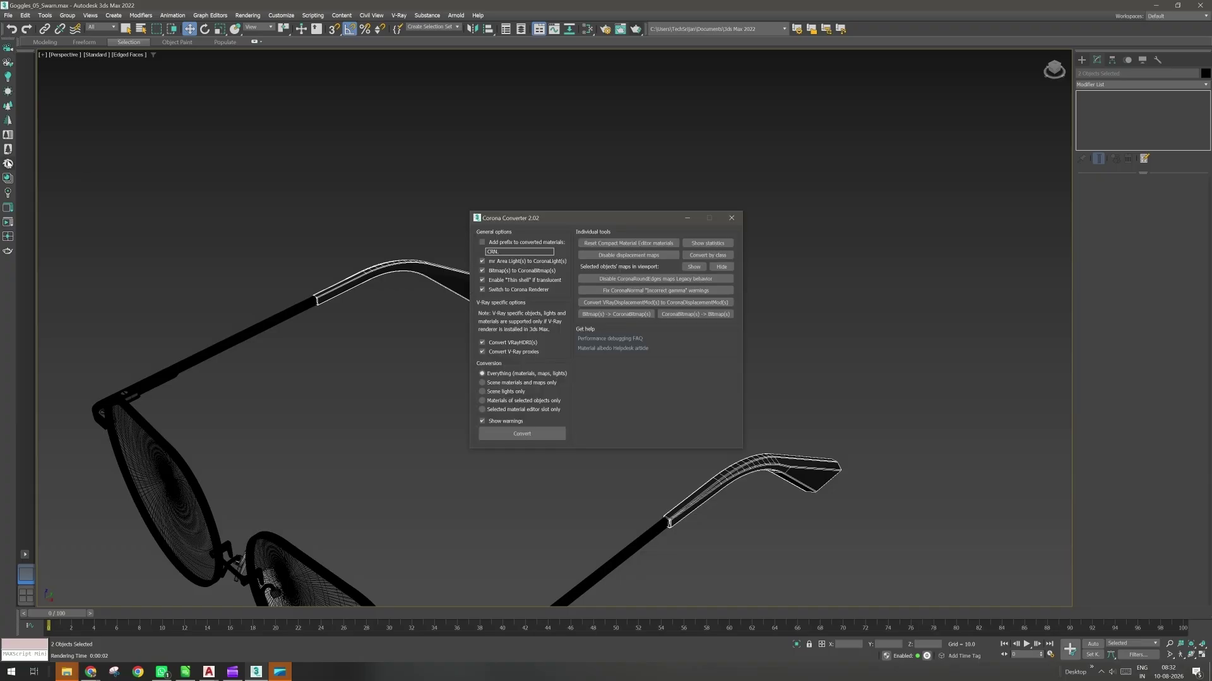
click(731, 217)
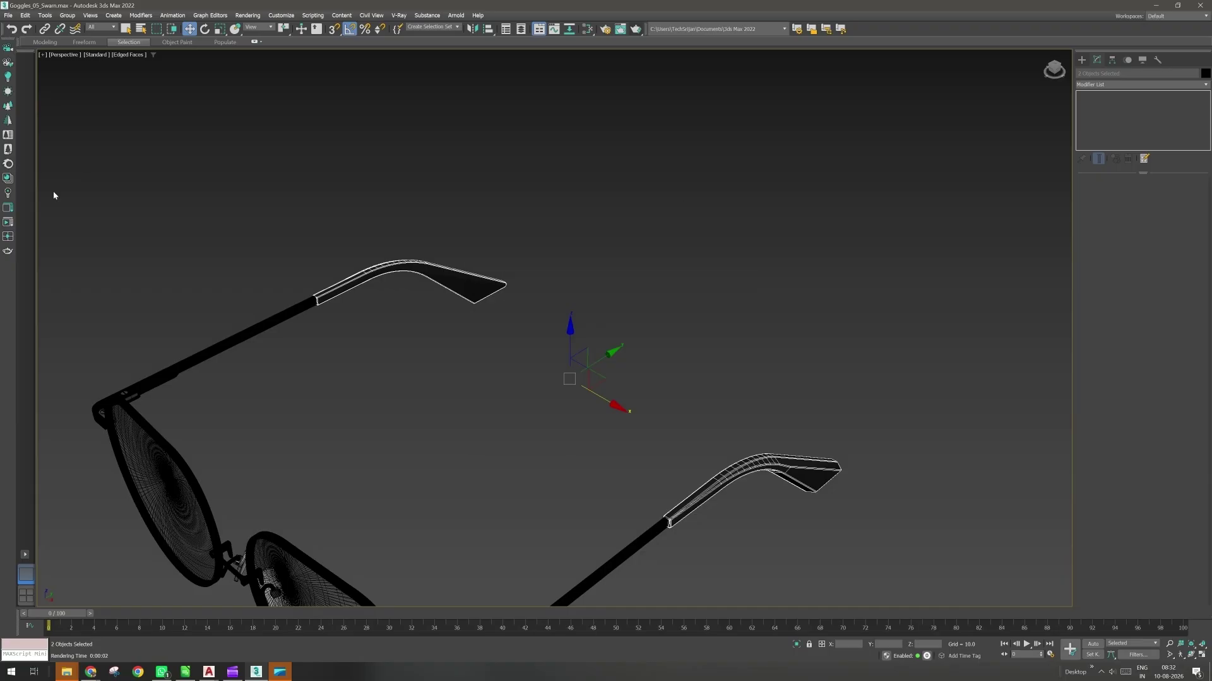
Switch to WhatsApp, examine the spectacles reference photos for the hinges, bridge and nose pads, and return to the material library in 3ds Max.
click(182, 675)
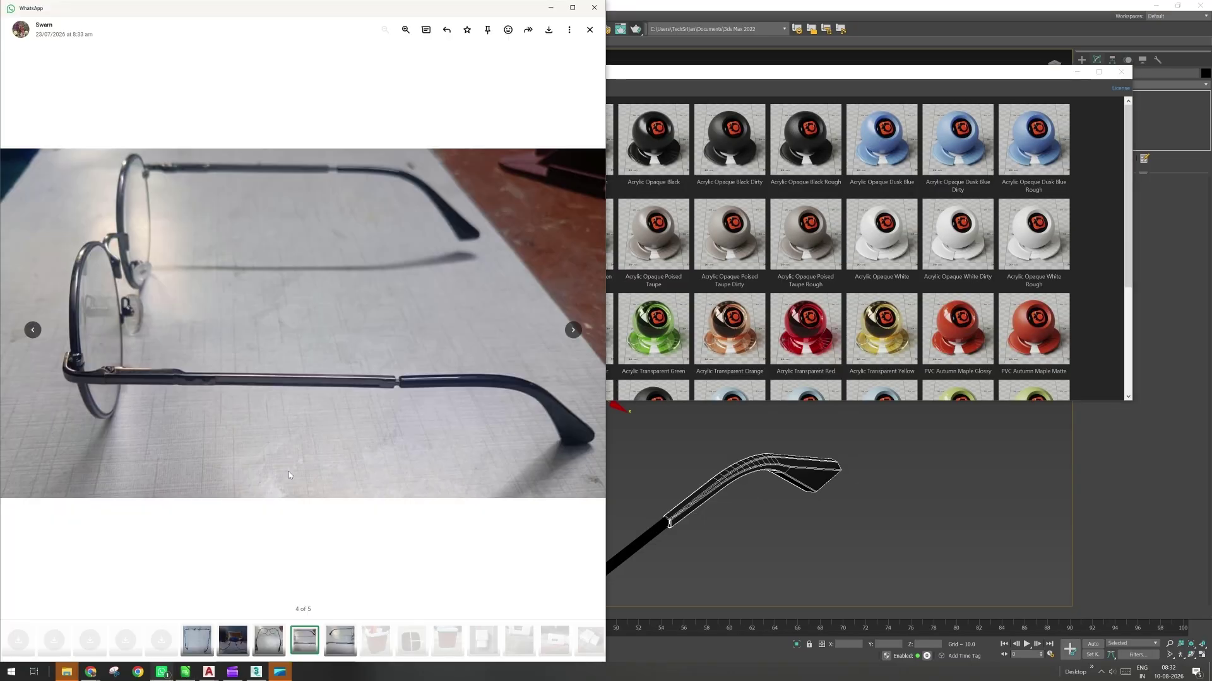
scroll(289, 474, up, 1)
scroll(109, 403, up, 2)
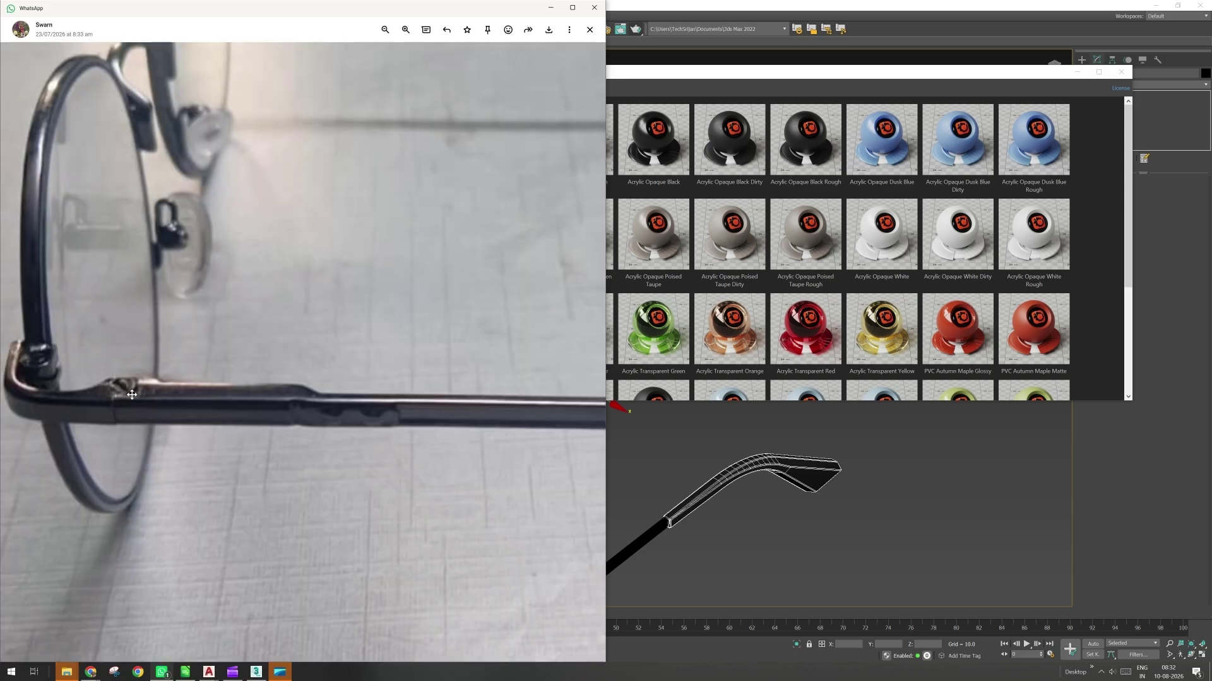
scroll(147, 398, down, 1)
scroll(164, 414, down, 2)
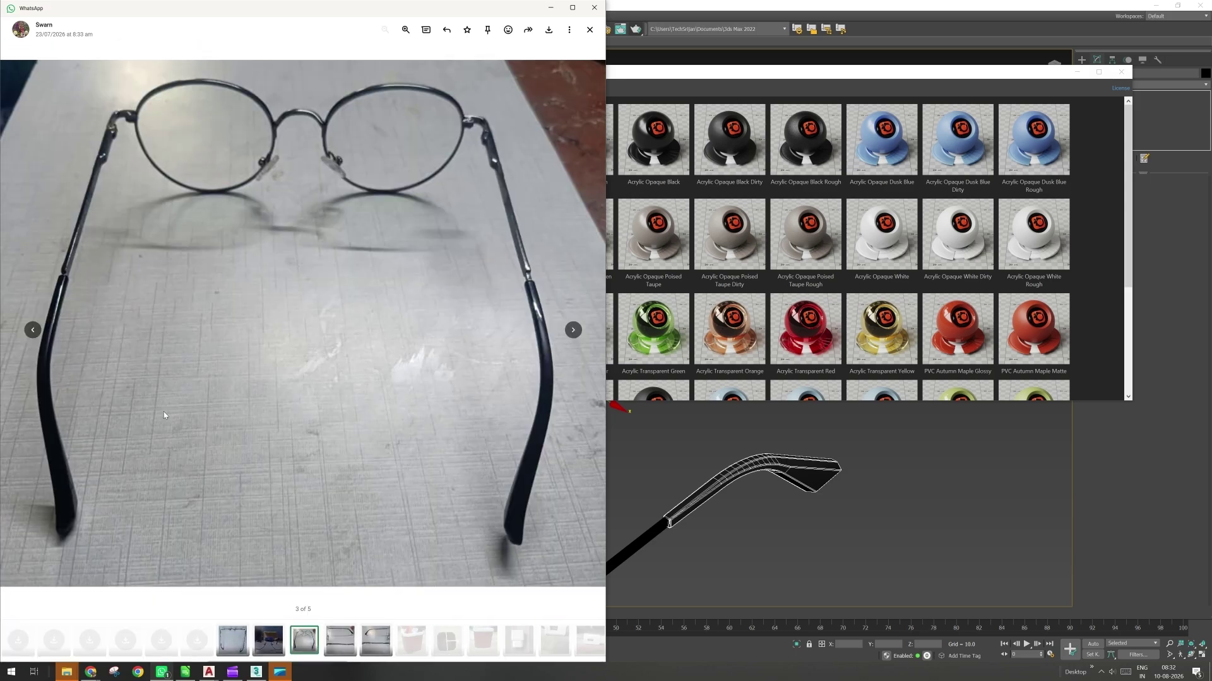
key(Left)
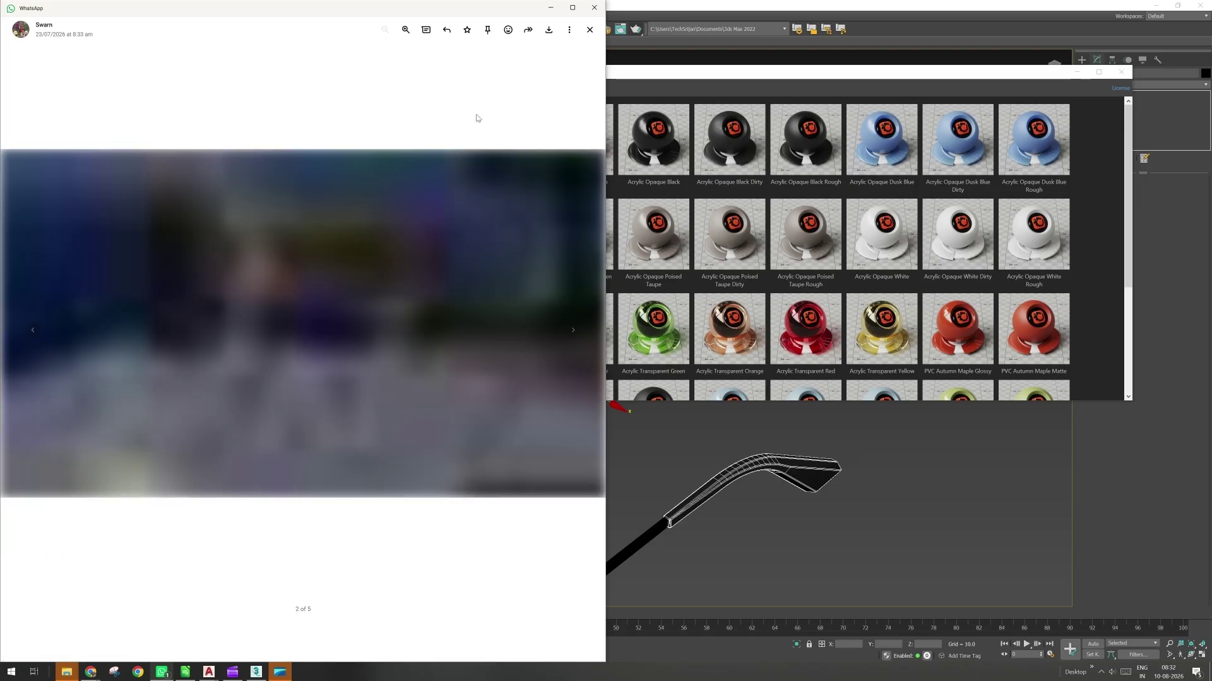
scroll(277, 330, up, 1)
key(Left)
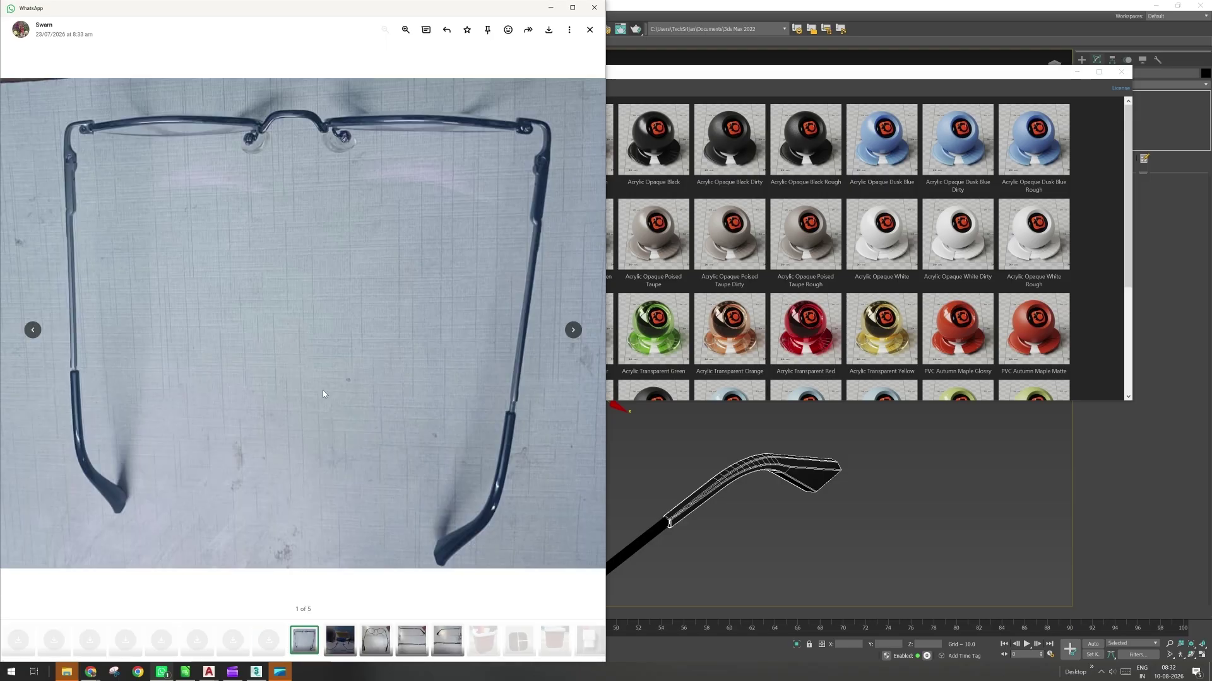
scroll(324, 393, up, 1)
drag(301, 80, 301, 124)
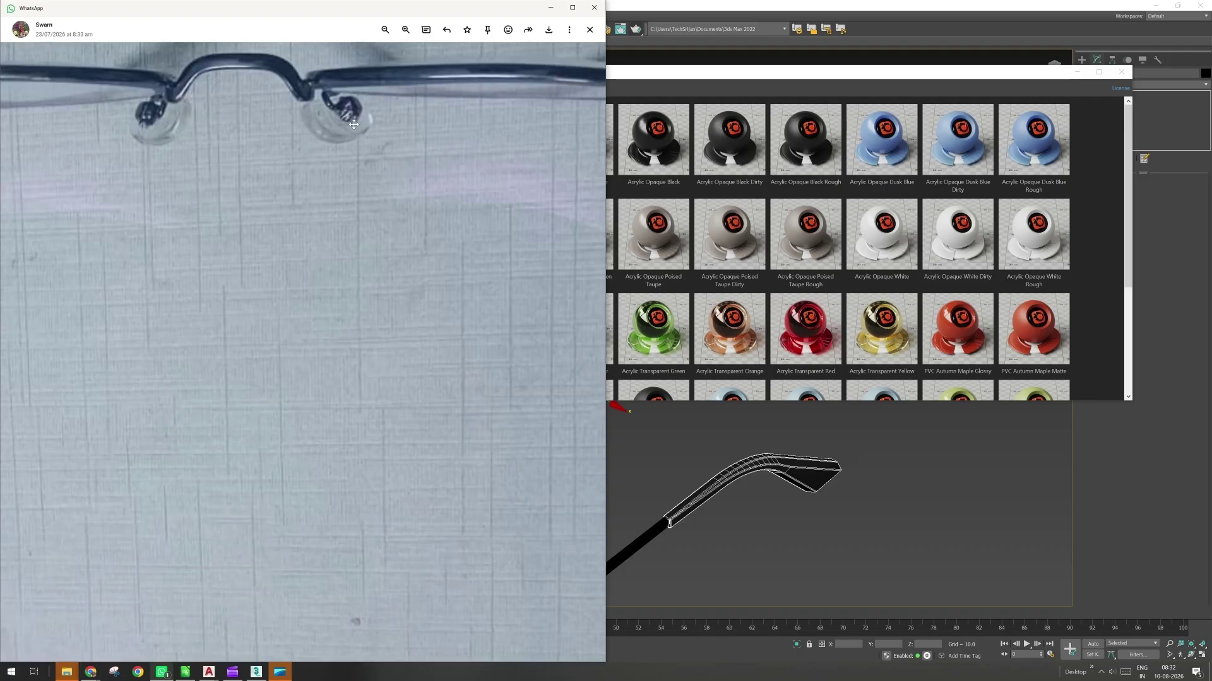
click(365, 160)
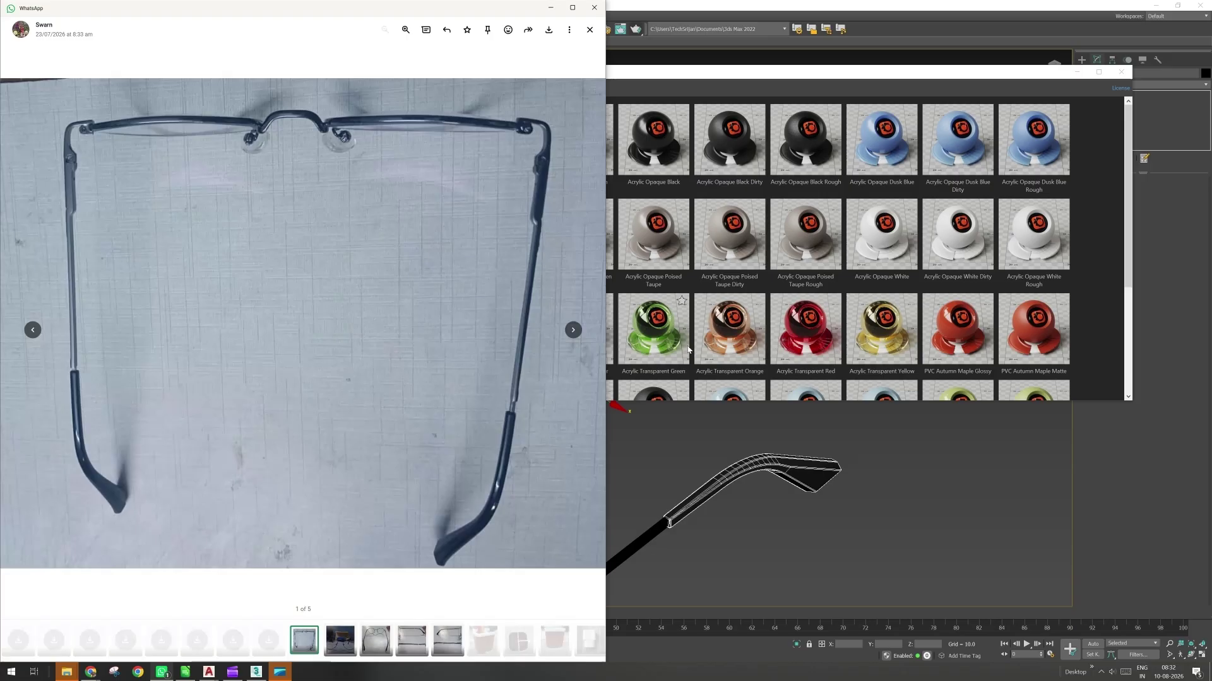
click(754, 67)
Return to 3ds Max, select the screws and hinge pieces at one end of the frame, and show the Metals materials in the library.
click(280, 410)
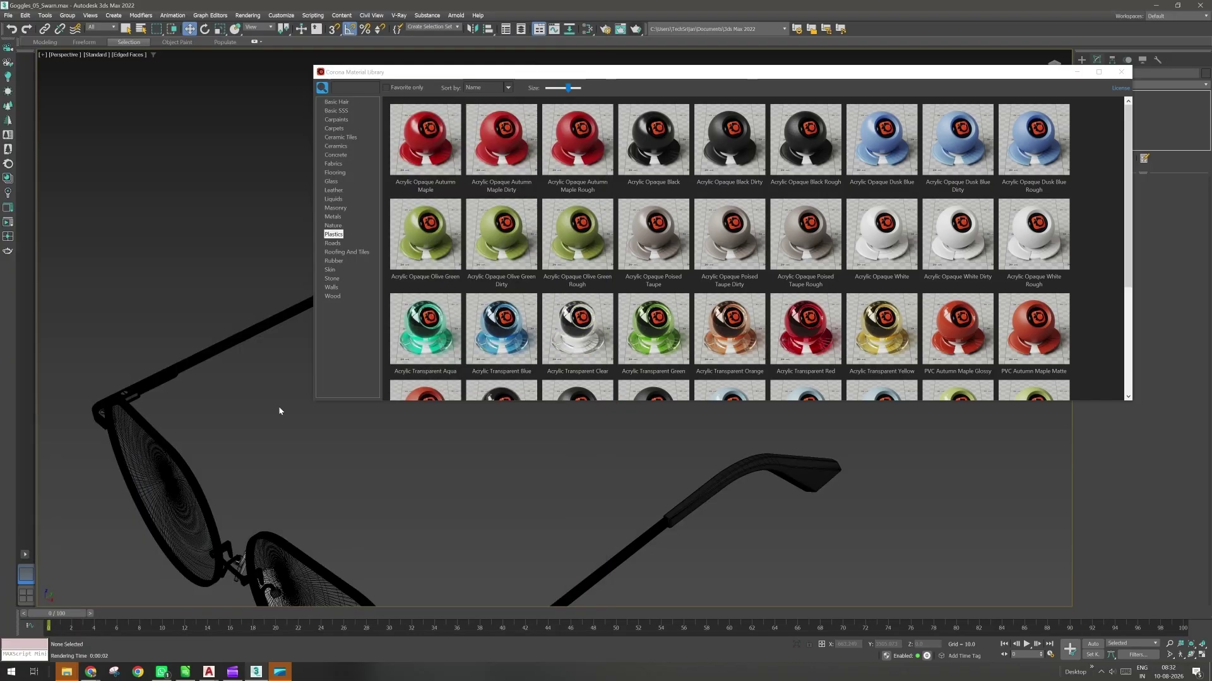
scroll(121, 391, up, 3)
click(121, 391)
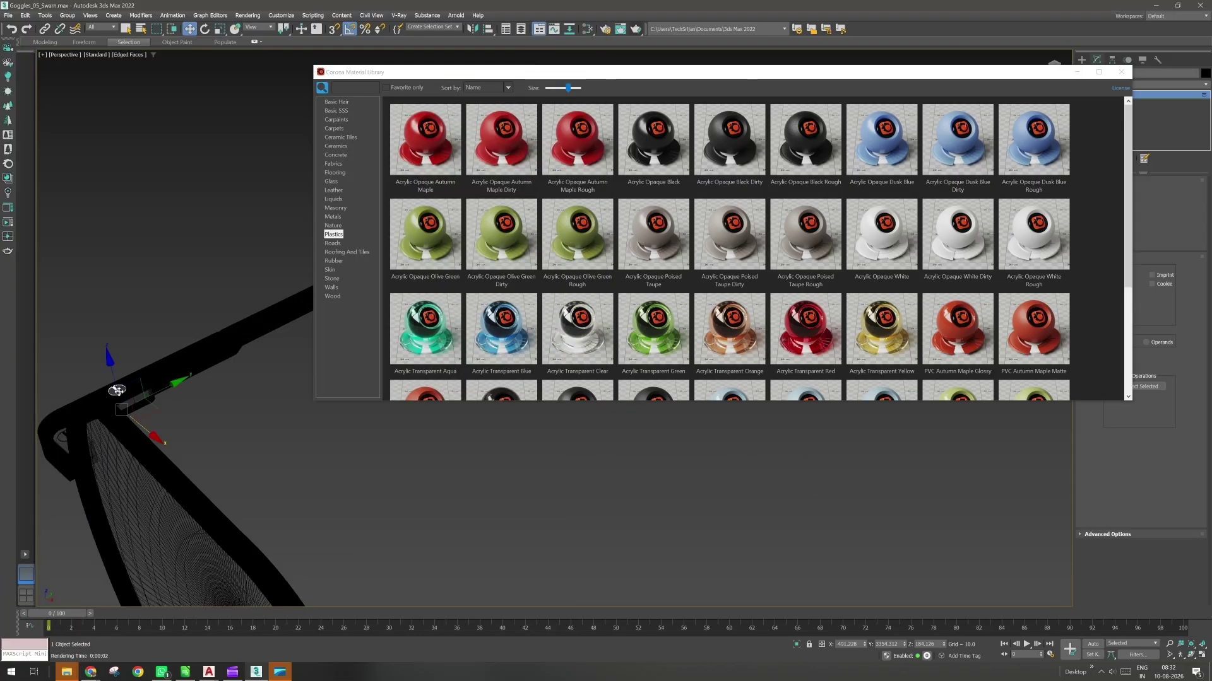
middle_drag(242, 470, 299, 478)
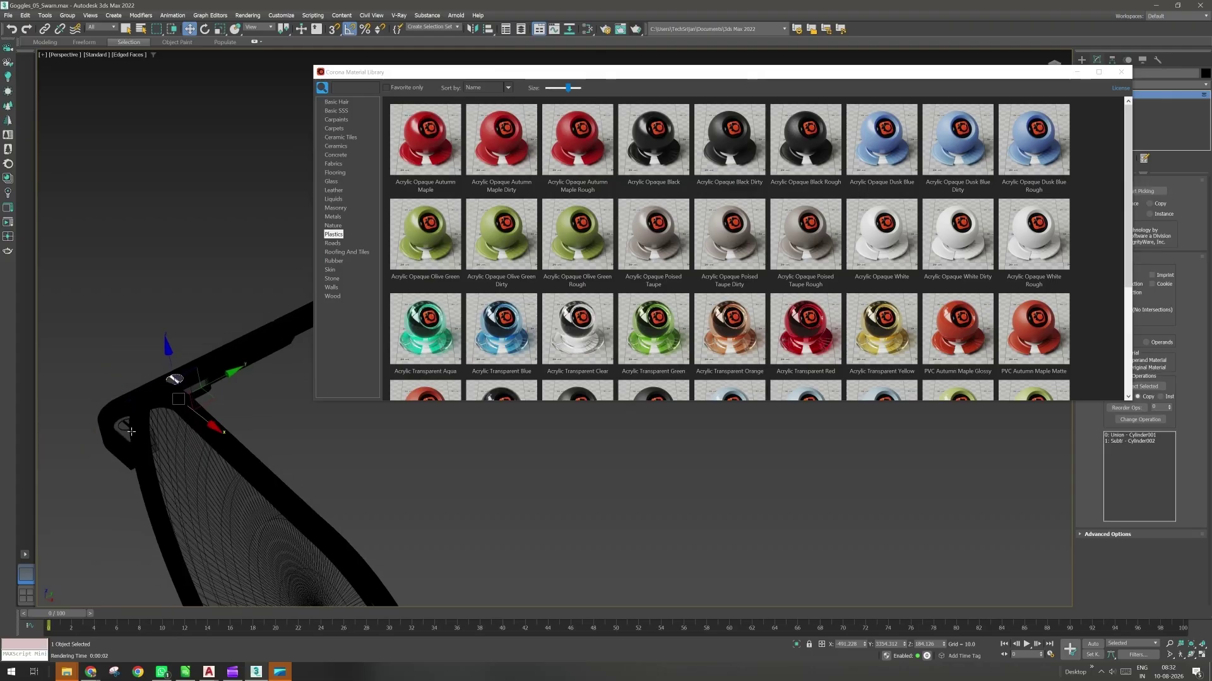
drag(131, 432, 123, 437)
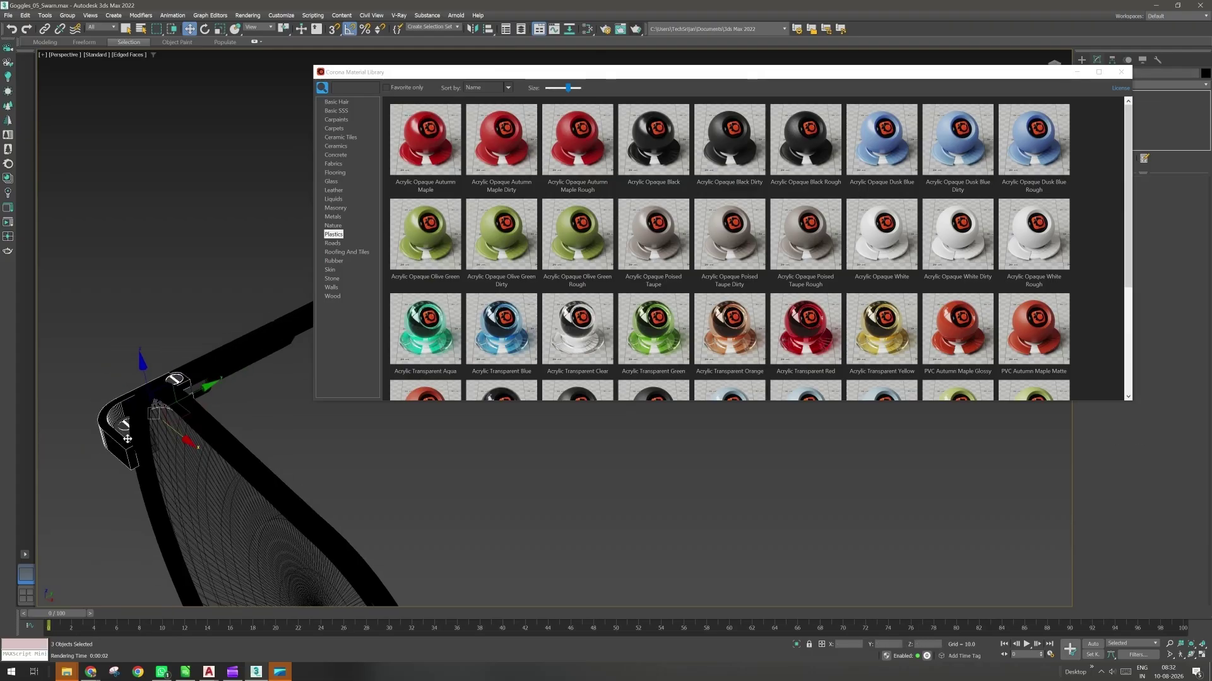
alt+middle_drag(128, 439, 114, 431)
ctrl+click(113, 432)
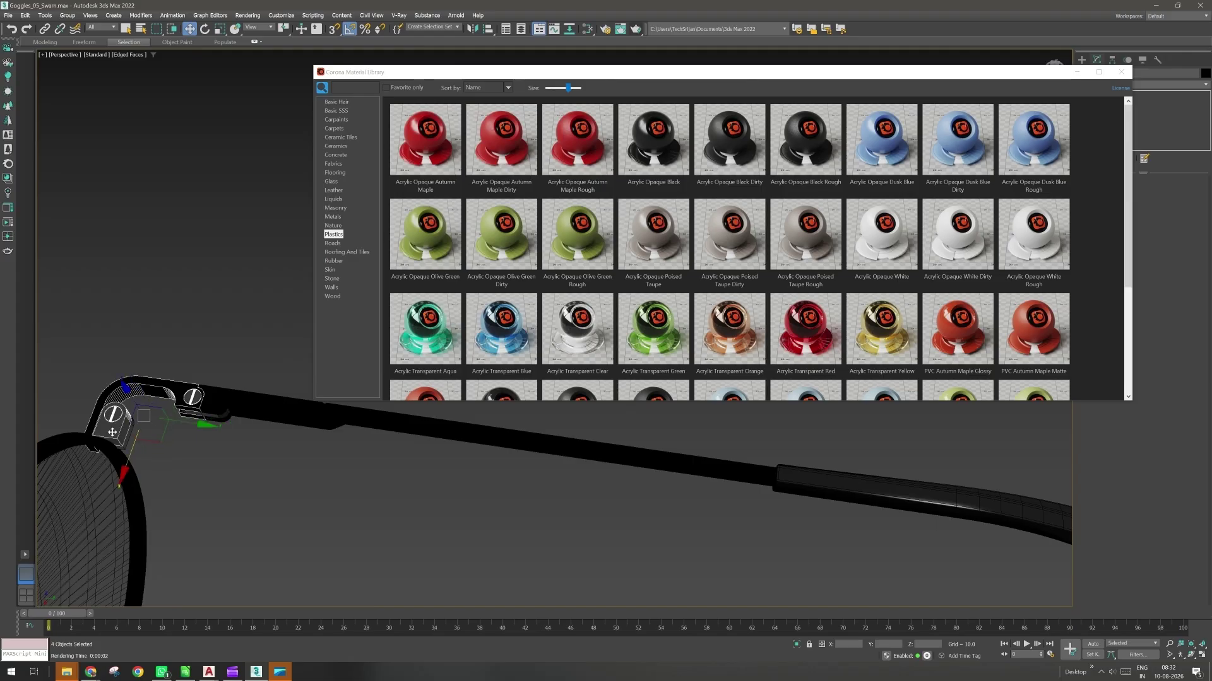
scroll(131, 446, up, 4)
ctrl+click(124, 434)
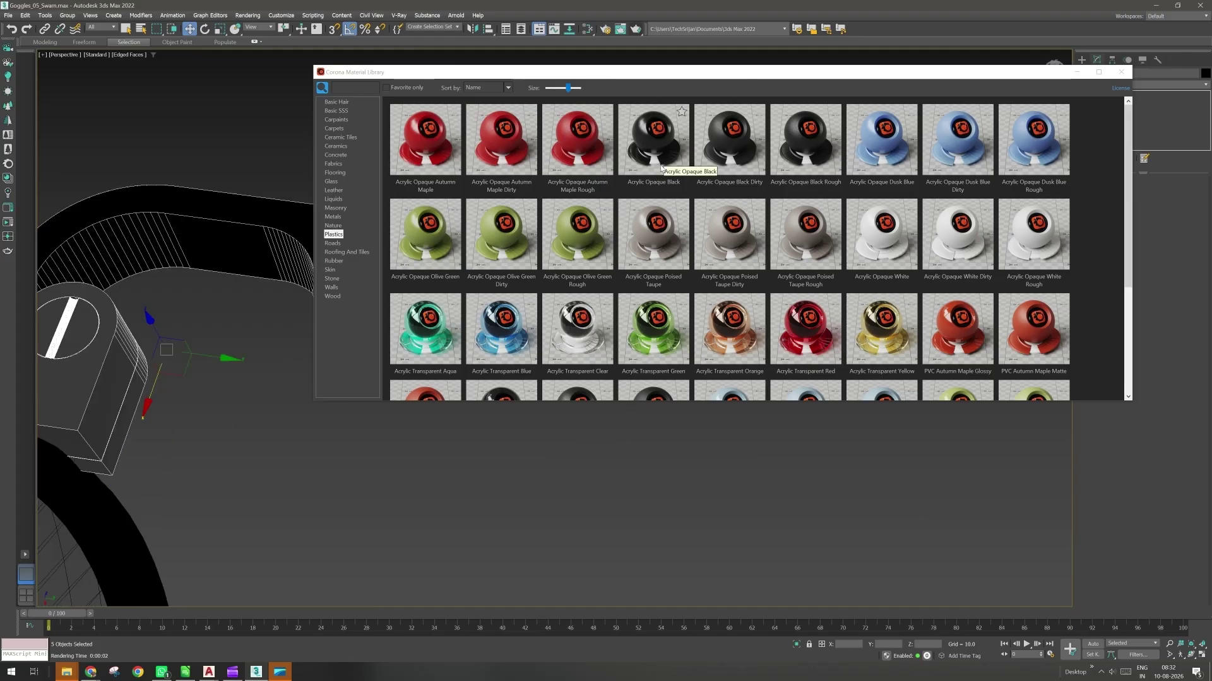
click(333, 217)
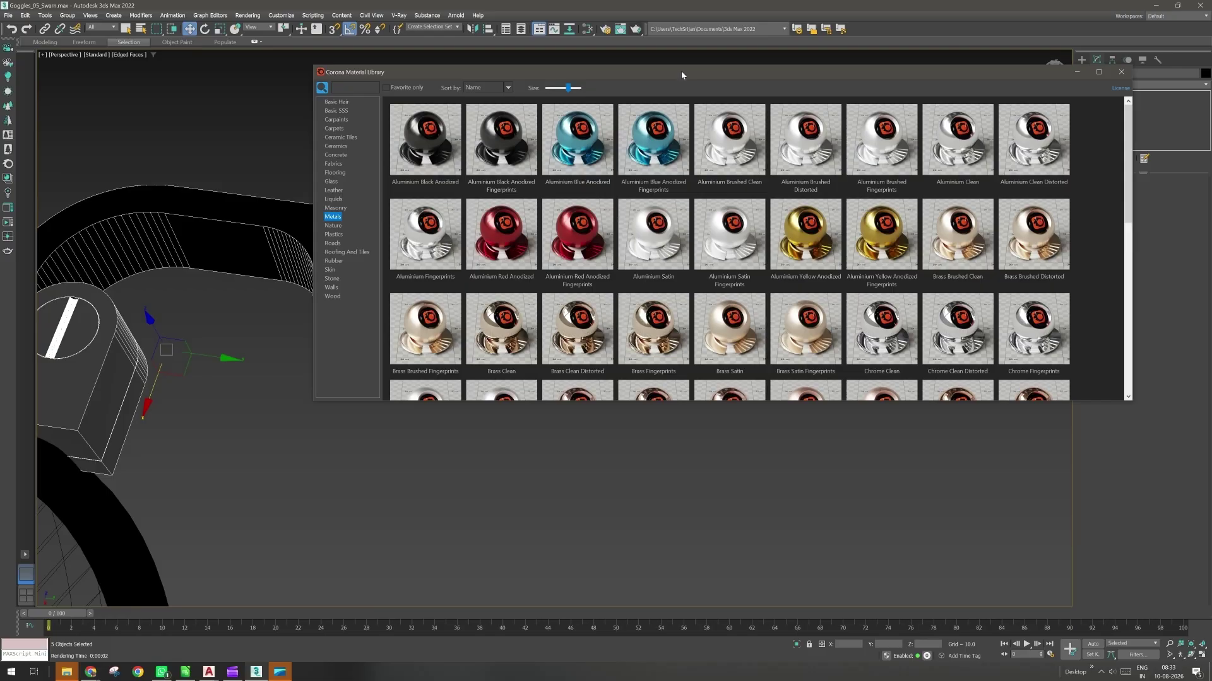
Open the Slate Material Editor and delete all the existing material nodes from its view.
drag(680, 71, 678, 120)
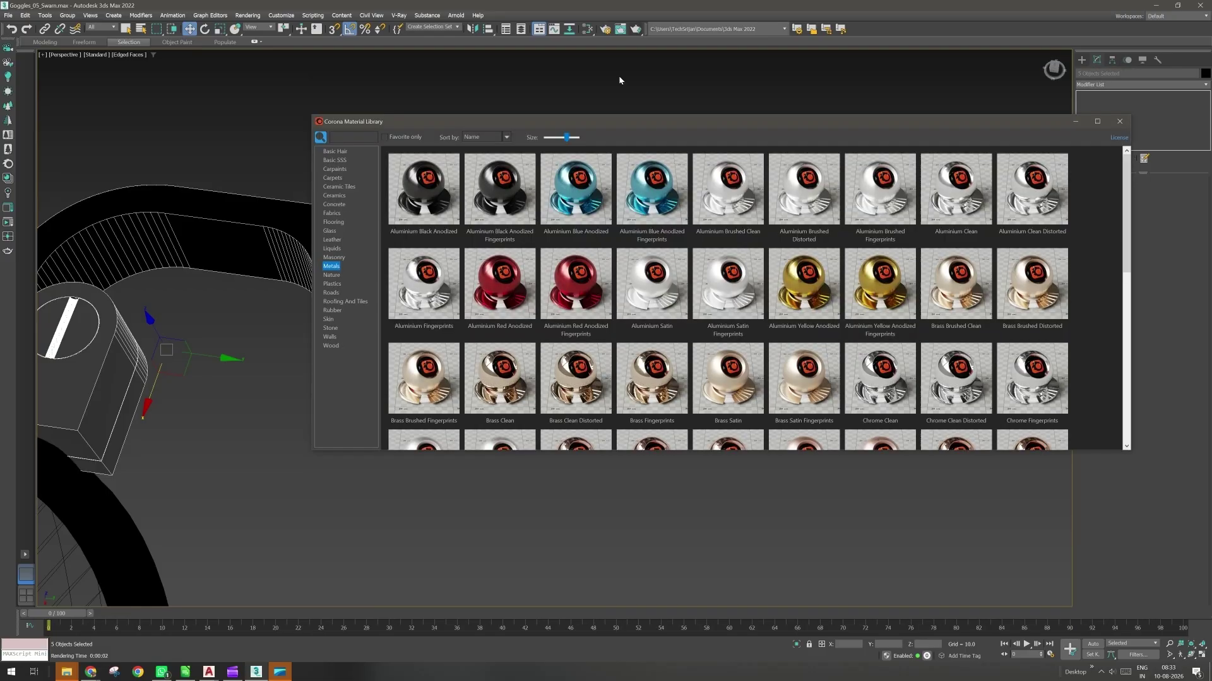
click(587, 29)
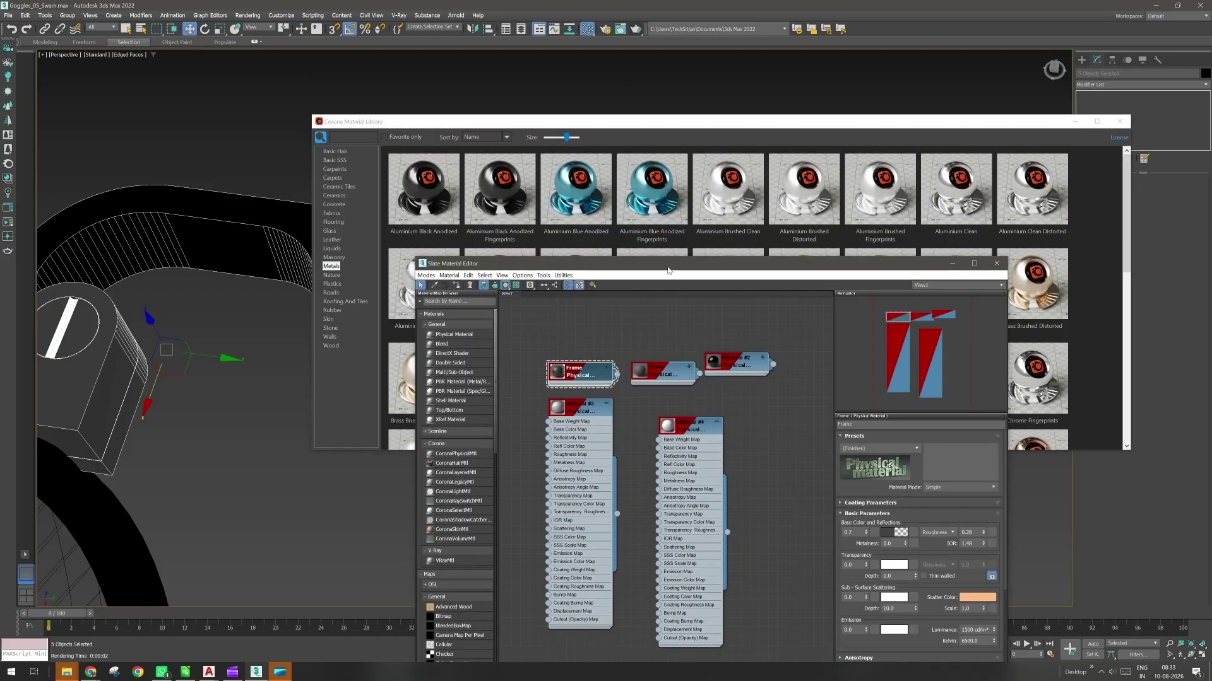
drag(668, 270, 659, 217)
scroll(579, 373, down, 5)
scroll(578, 372, down, 1)
drag(678, 299, 530, 460)
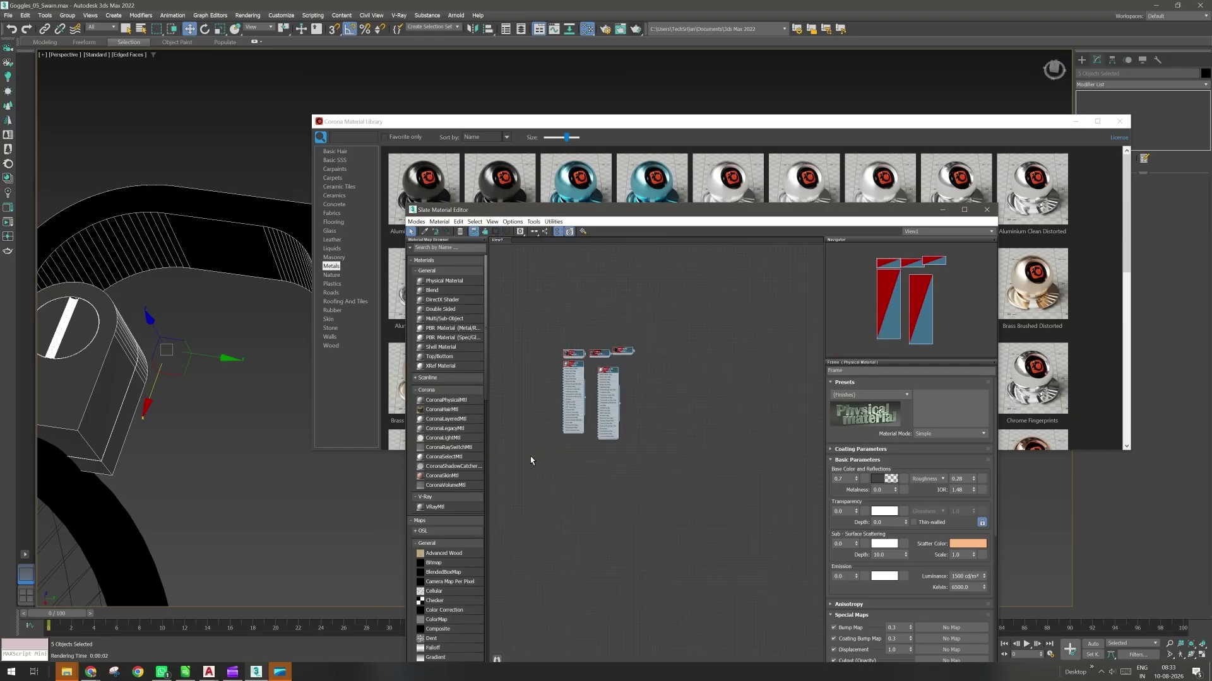
key(Delete)
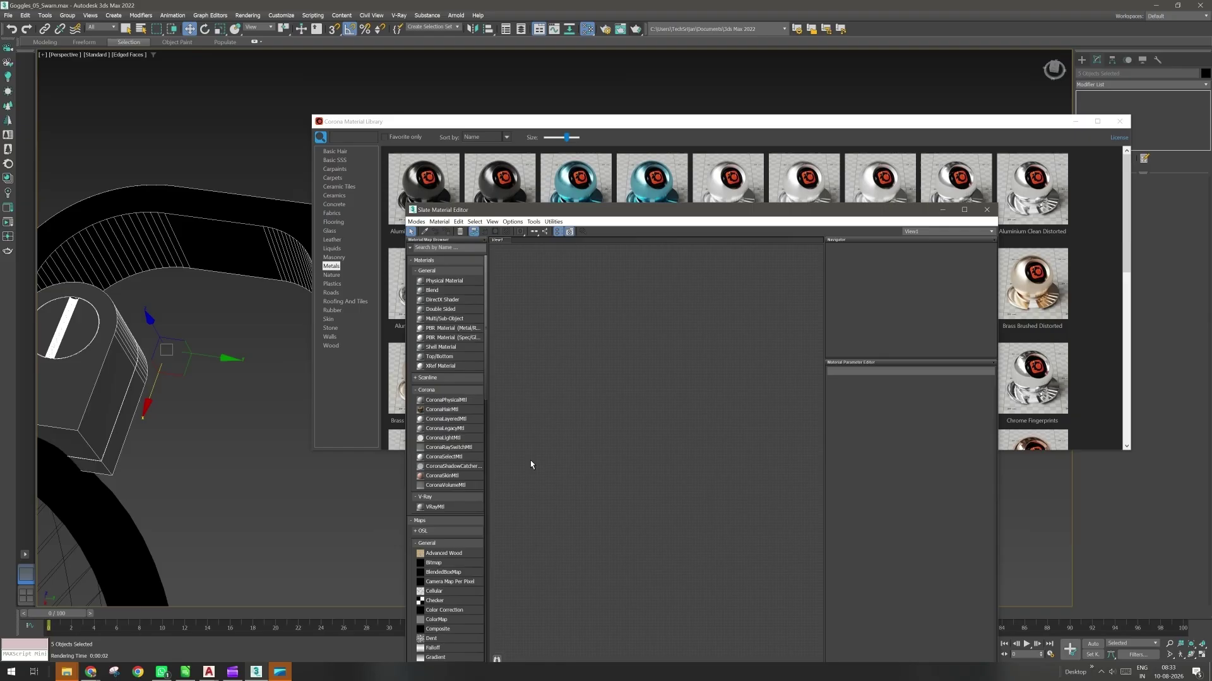
Close the Corona Material Library and reposition the Slate Material Editor so the selected hinge pieces can be seen.
middle_drag(137, 385, 142, 369)
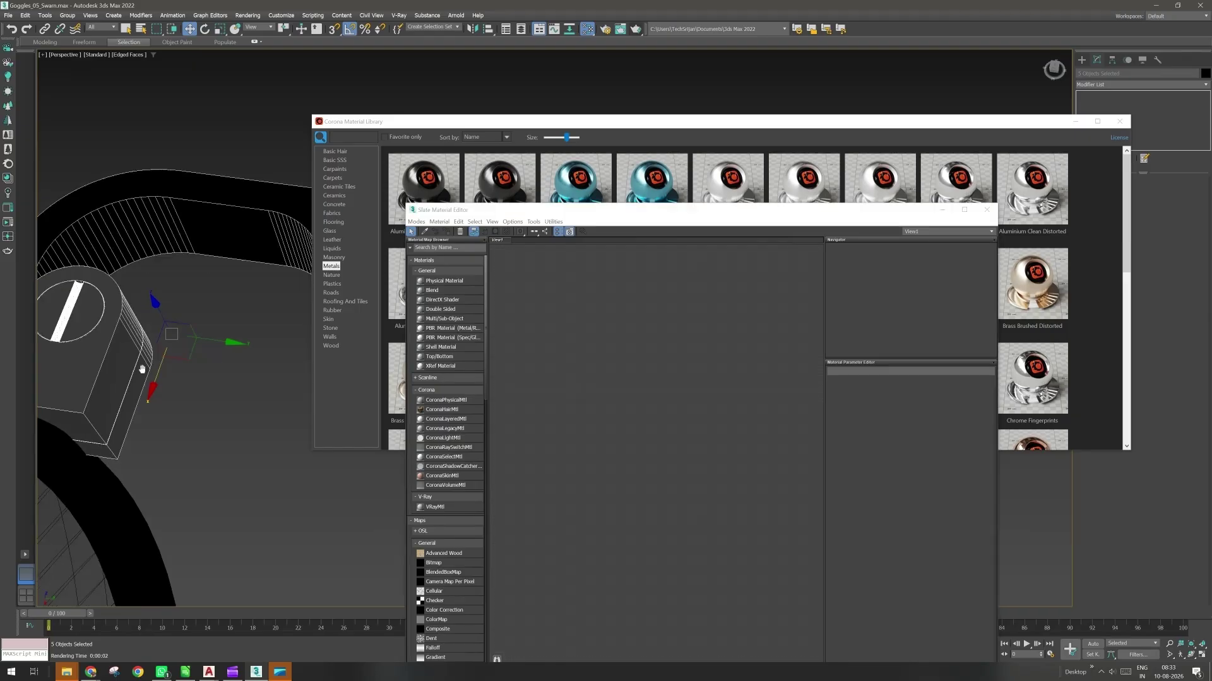
drag(557, 205, 591, 238)
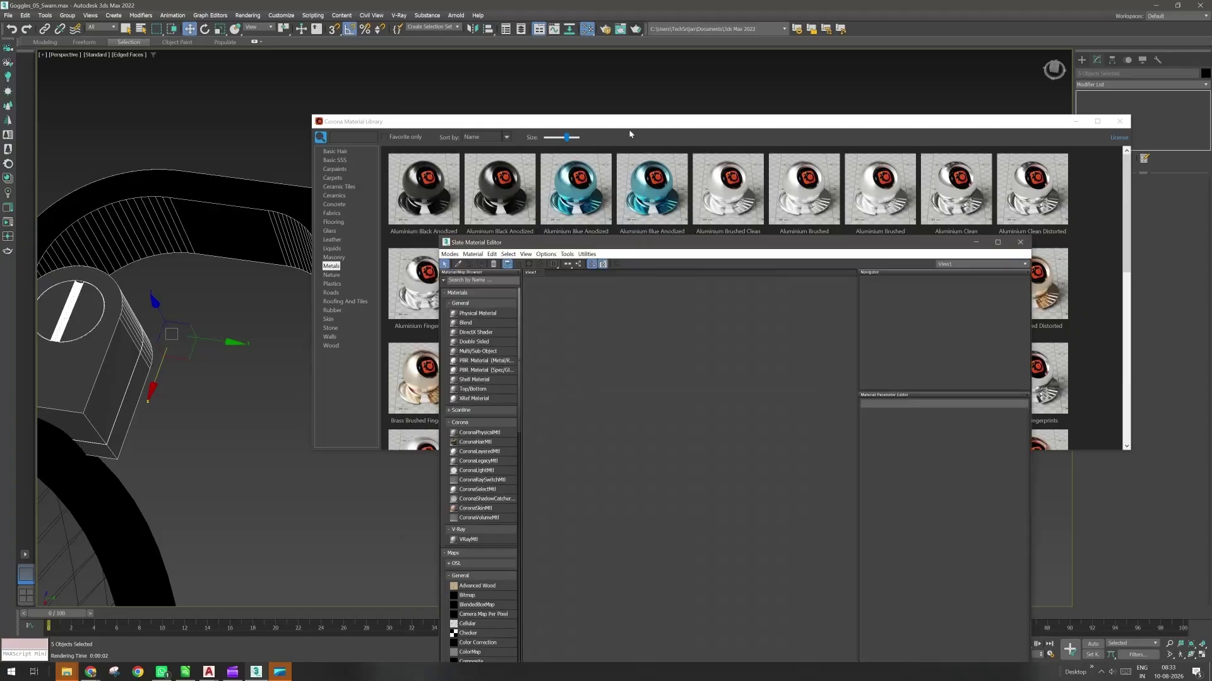
drag(630, 119, 650, 135)
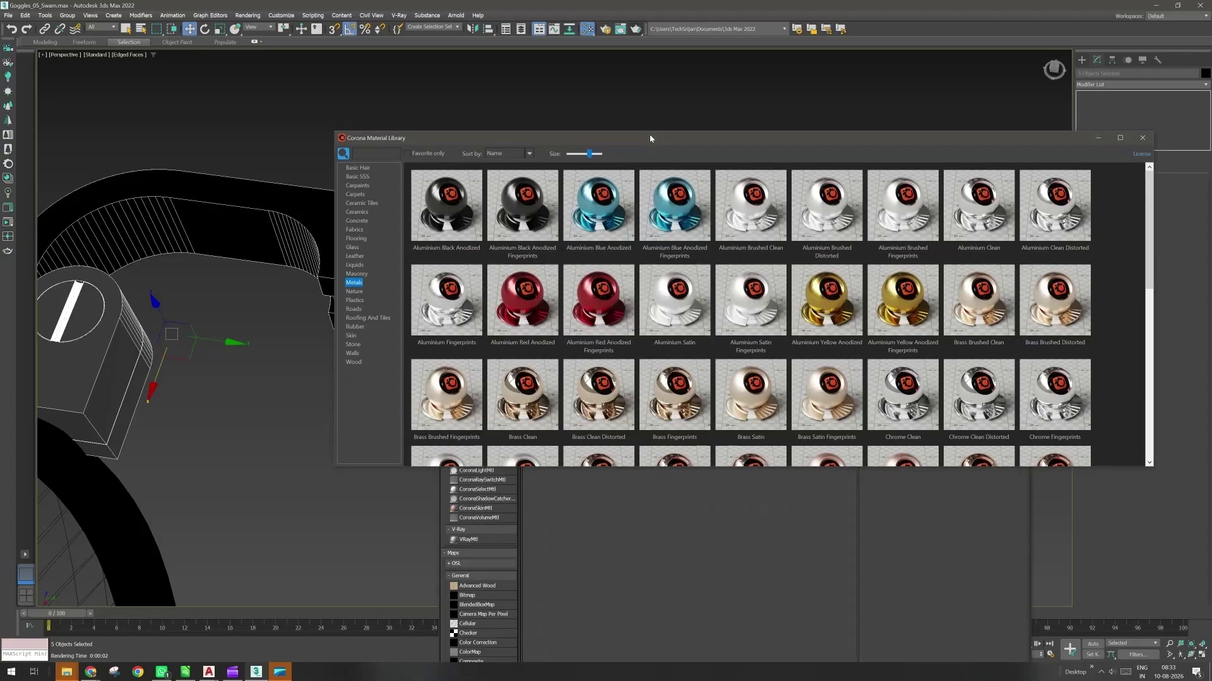
click(1142, 138)
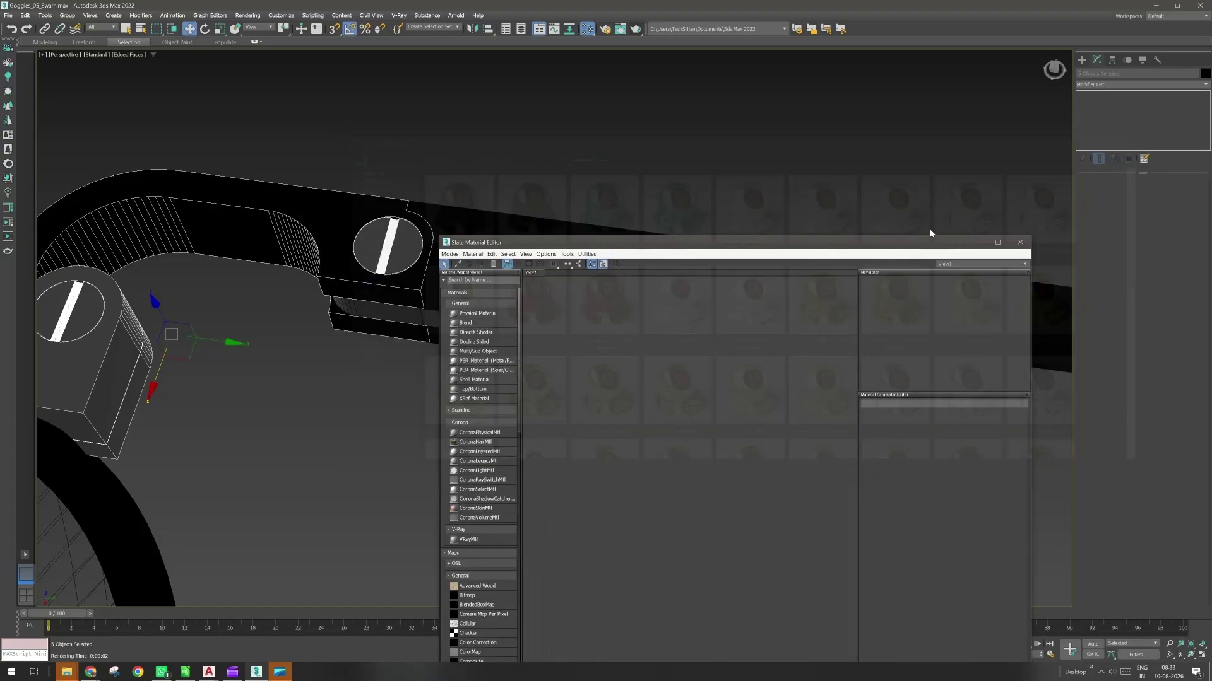
drag(713, 247, 712, 174)
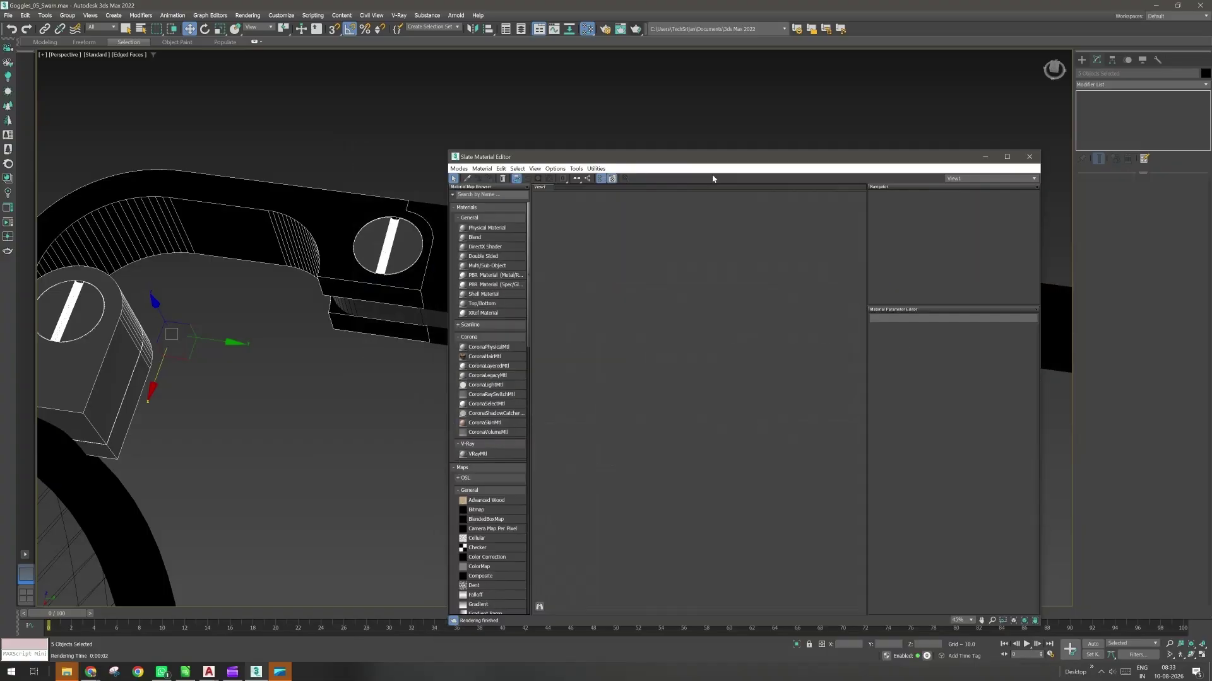
Pick the Aluminium Black Anodized material from the frame's end piece into the Slate view and examine its map nodes.
mouse_move(243, 366)
alt+middle_down()
mouse_move(207, 359)
mouse_move(235, 383)
alt+middle_up()
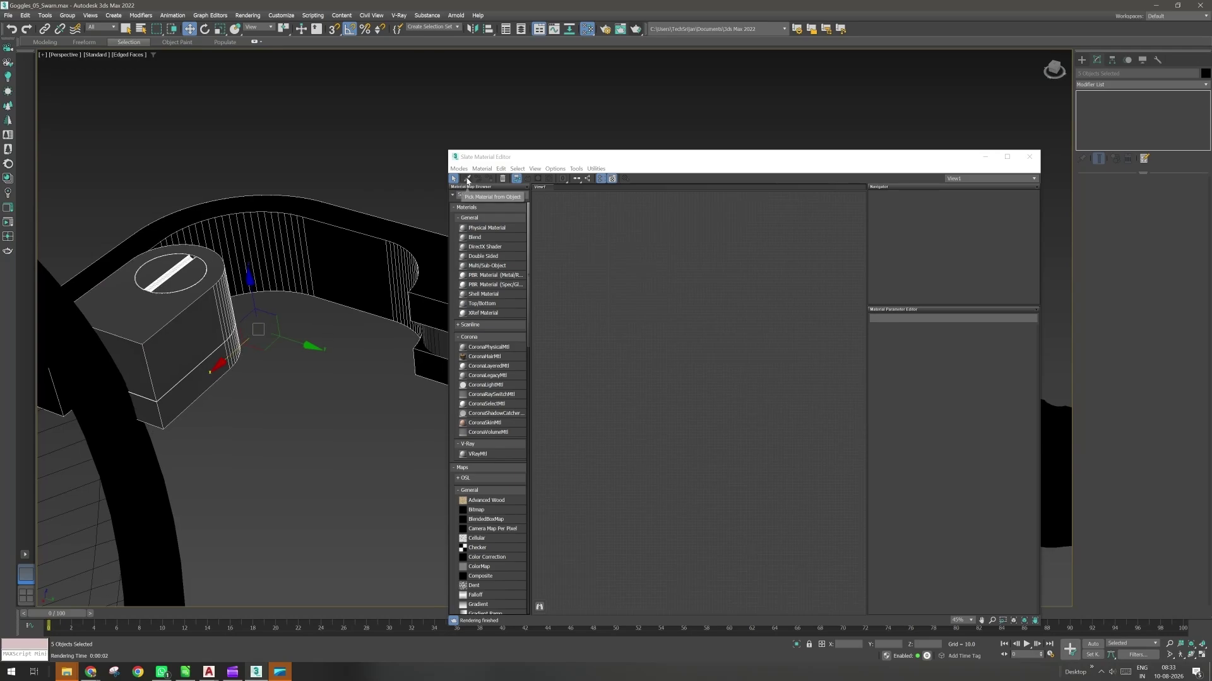
click(468, 179)
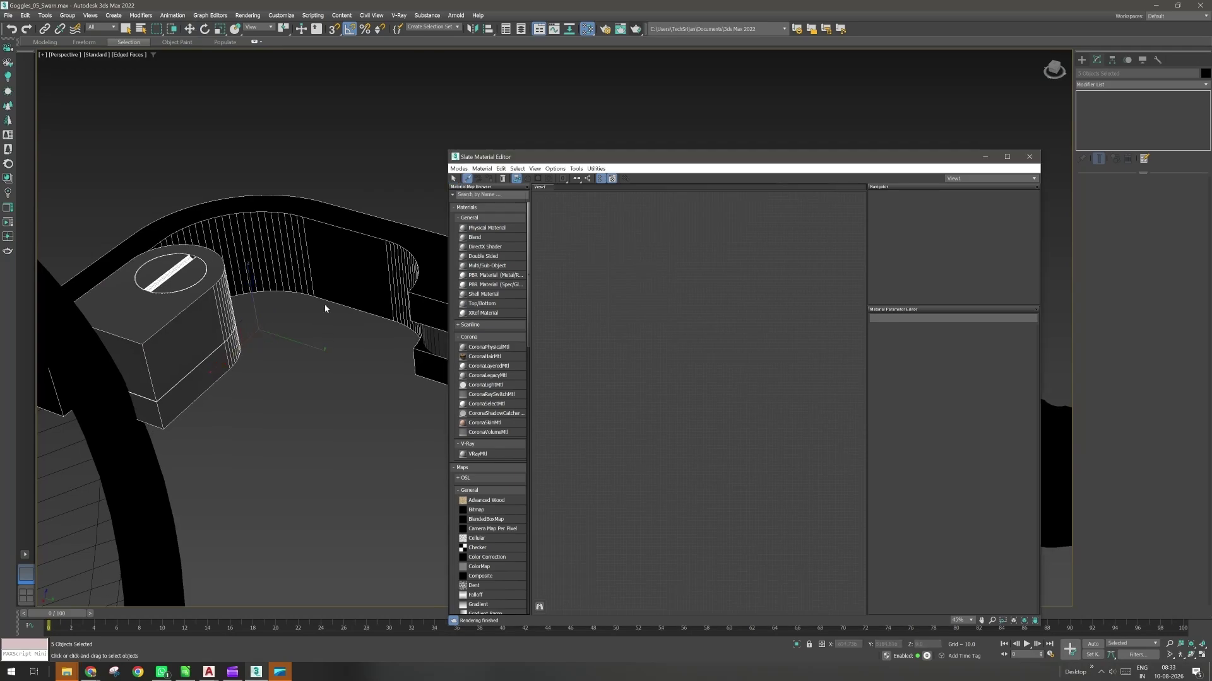
click(309, 244)
scroll(699, 373, up, 5)
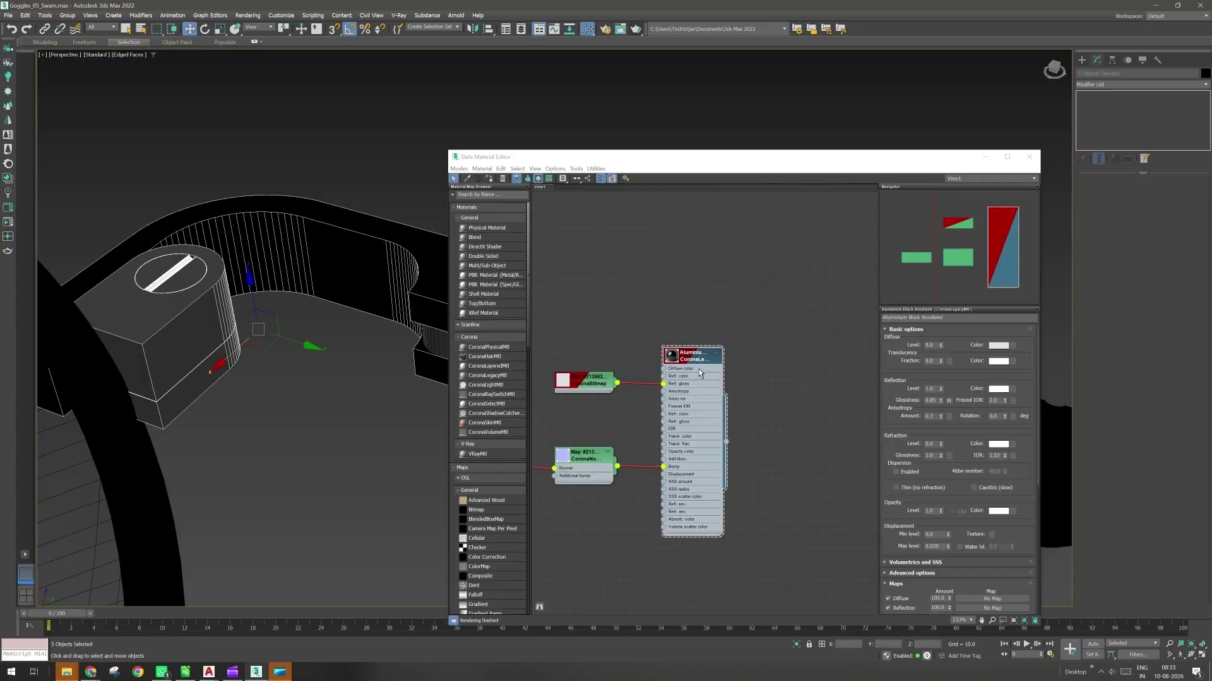
scroll(699, 373, up, 2)
middle_drag(752, 298, 792, 291)
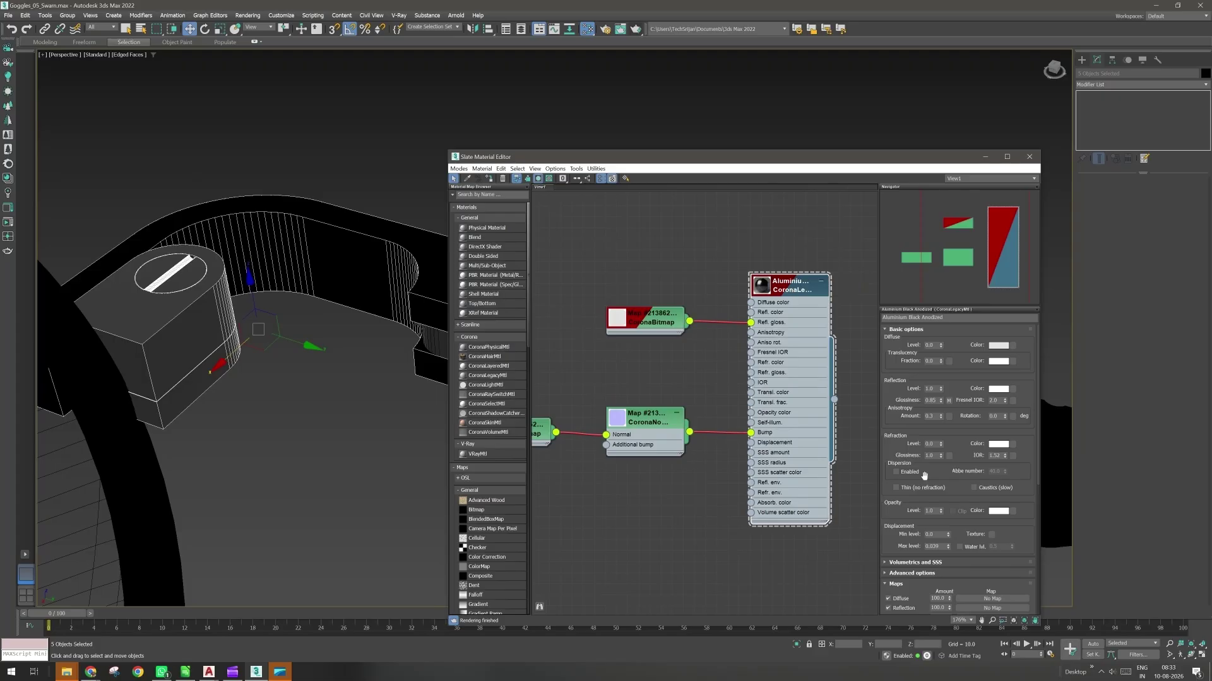
middle_drag(645, 368, 710, 362)
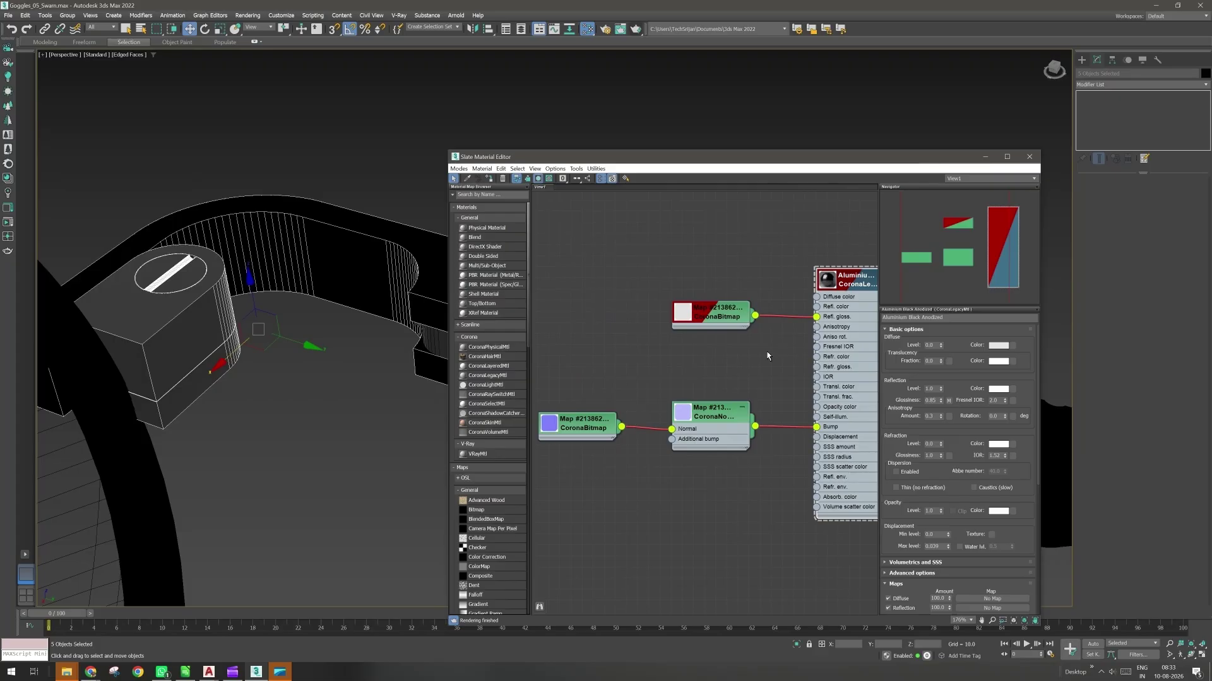
middle_drag(722, 369, 633, 374)
scroll(633, 374, down, 2)
Pick the Glass Clear material from a lens into the Slate view, placing its node beside the aluminium material.
middle_drag(308, 428, 340, 374)
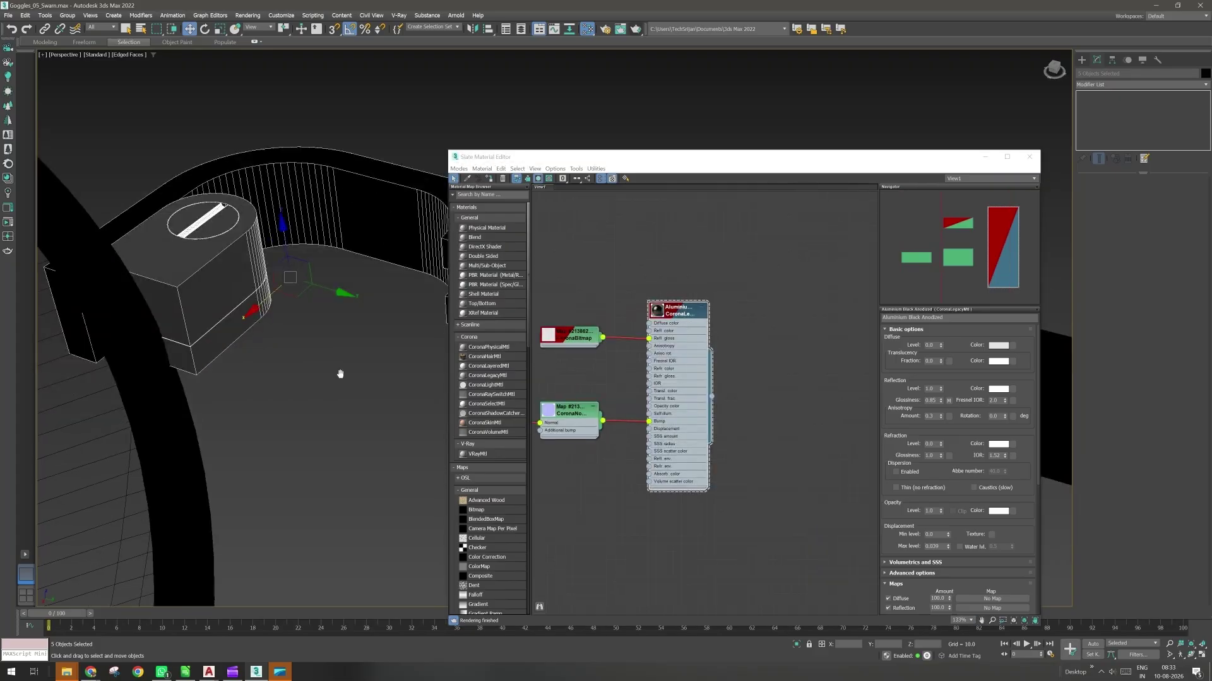
scroll(340, 374, down, 5)
middle_drag(352, 417, 363, 371)
middle_drag(689, 407, 554, 401)
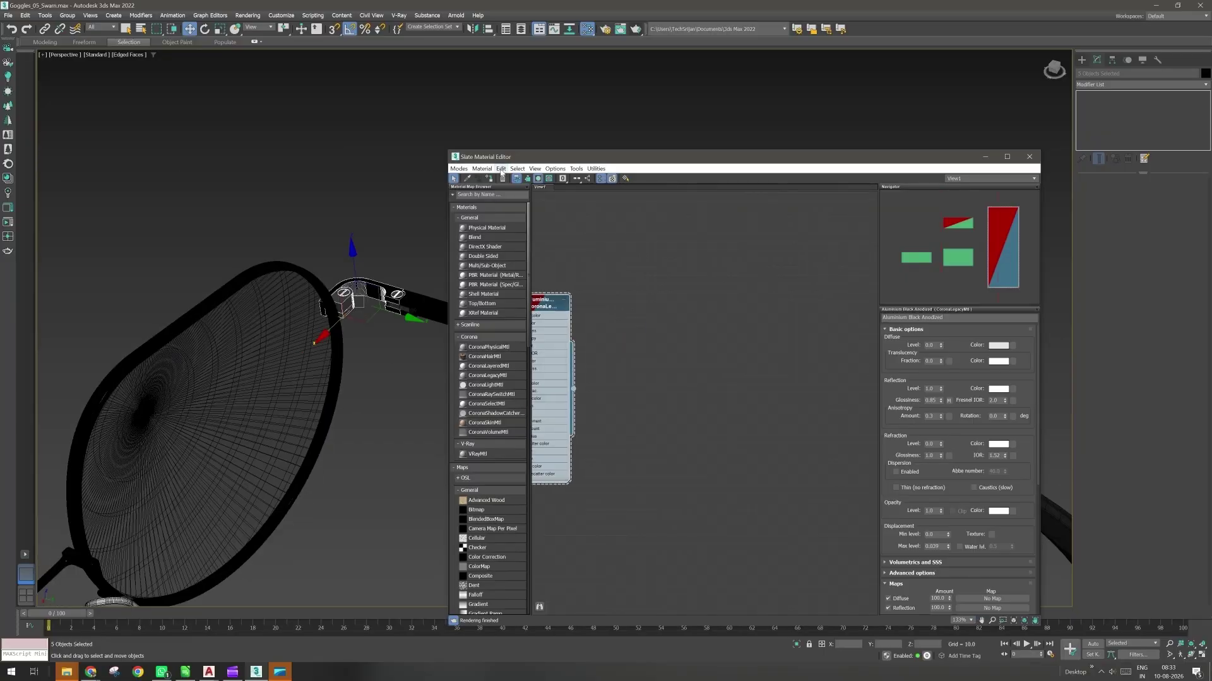
key(q)
click(294, 393)
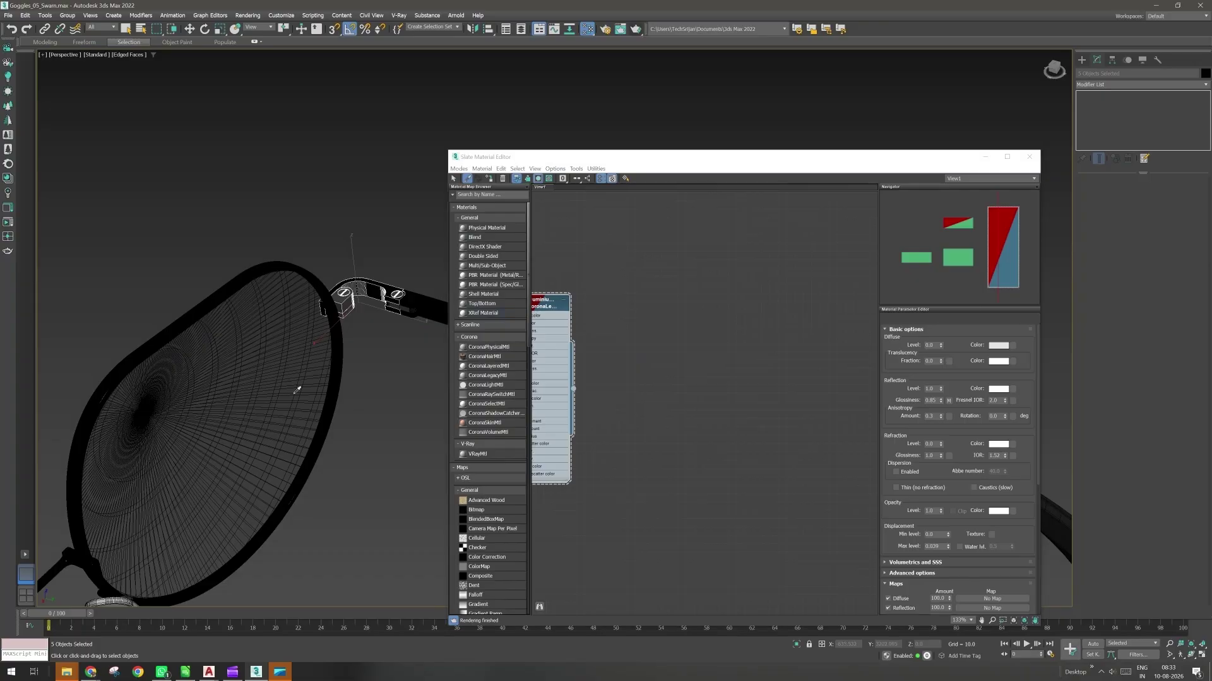
drag(701, 328, 702, 304)
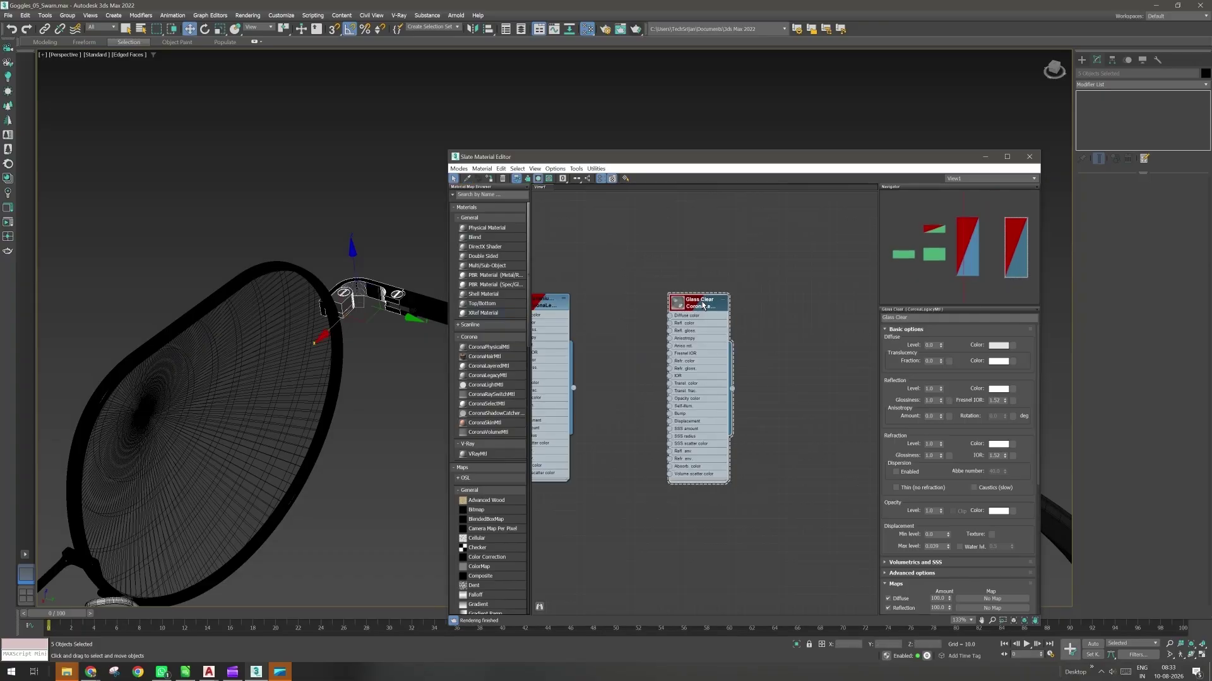
Pick the Acrylic Opaque Black material from a temple tip into the Slate view, placing its node beside the glass material.
middle_drag(323, 401, 258, 305)
scroll(317, 356, down, 4)
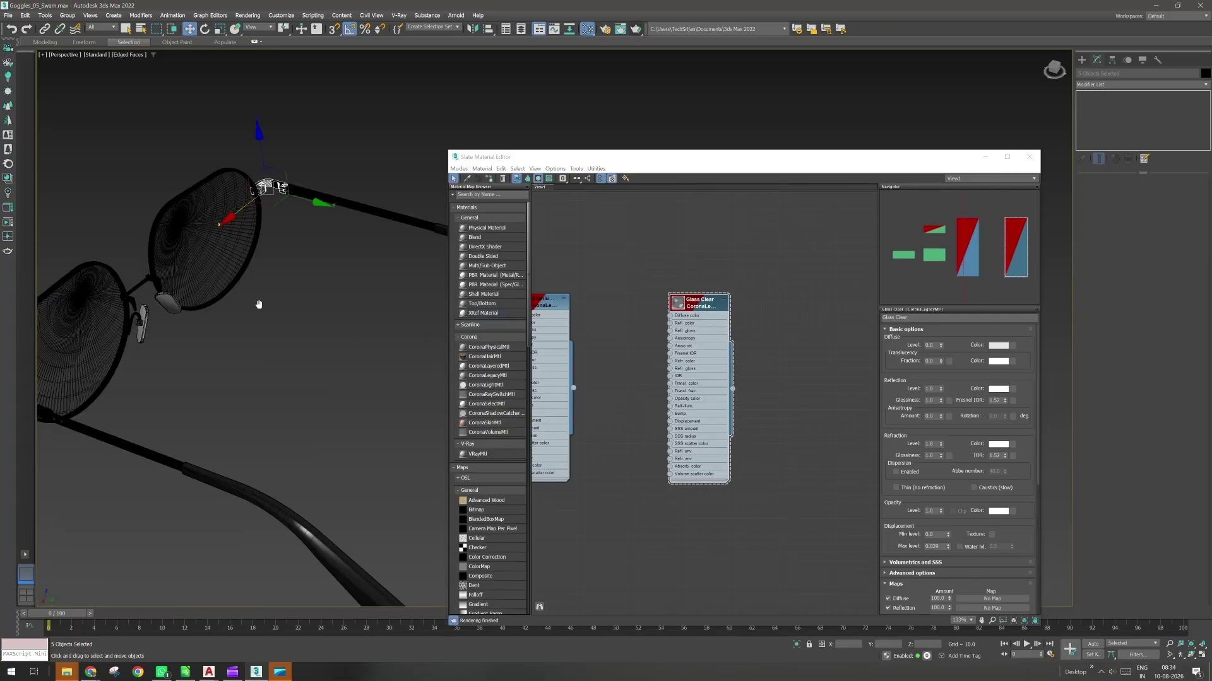
middle_drag(284, 515, 231, 451)
scroll(231, 451, down, 3)
middle_drag(673, 424, 491, 413)
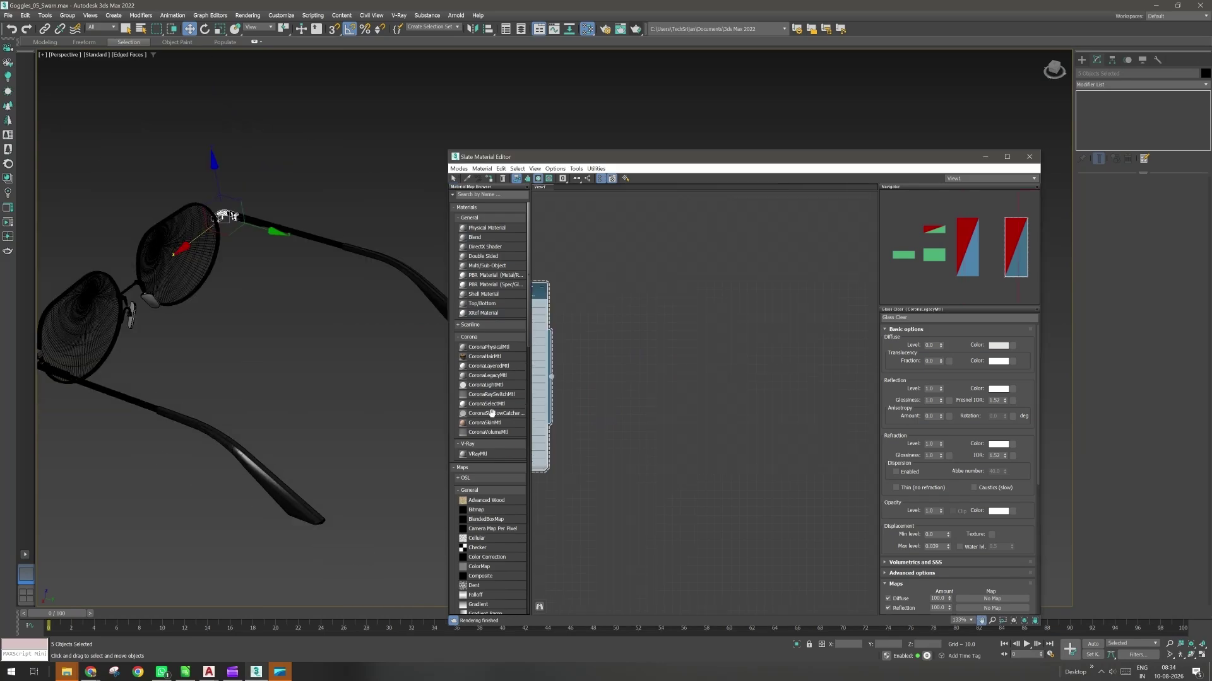
key(q)
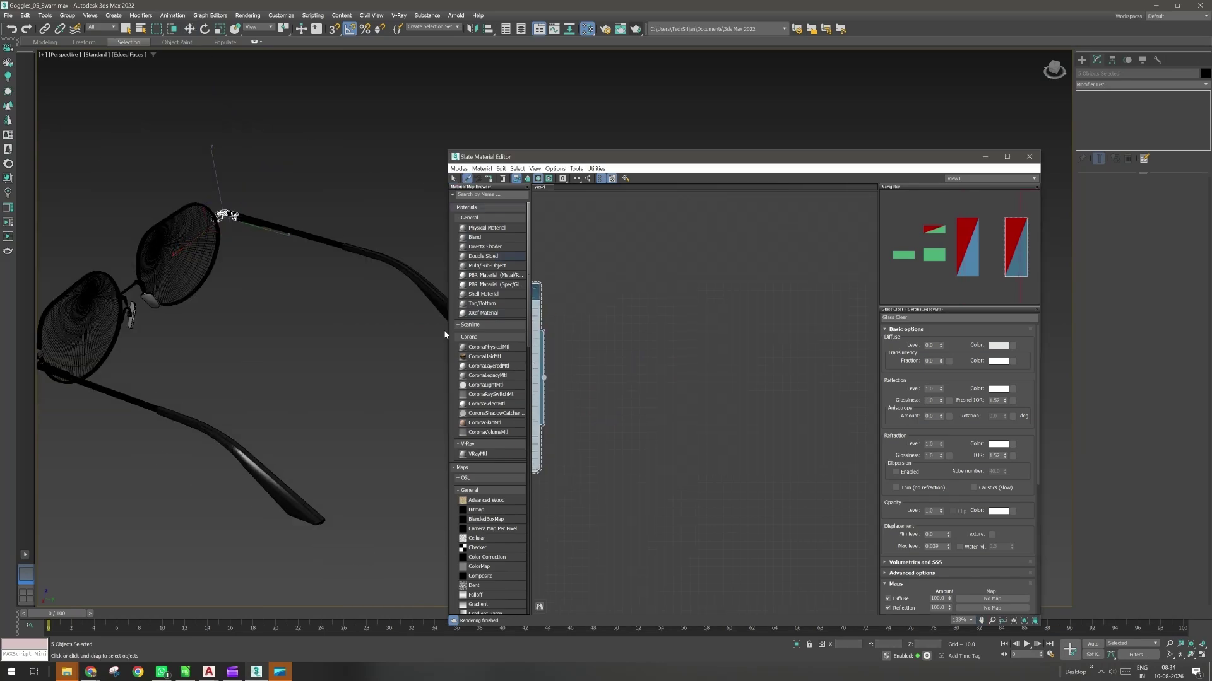
click(288, 490)
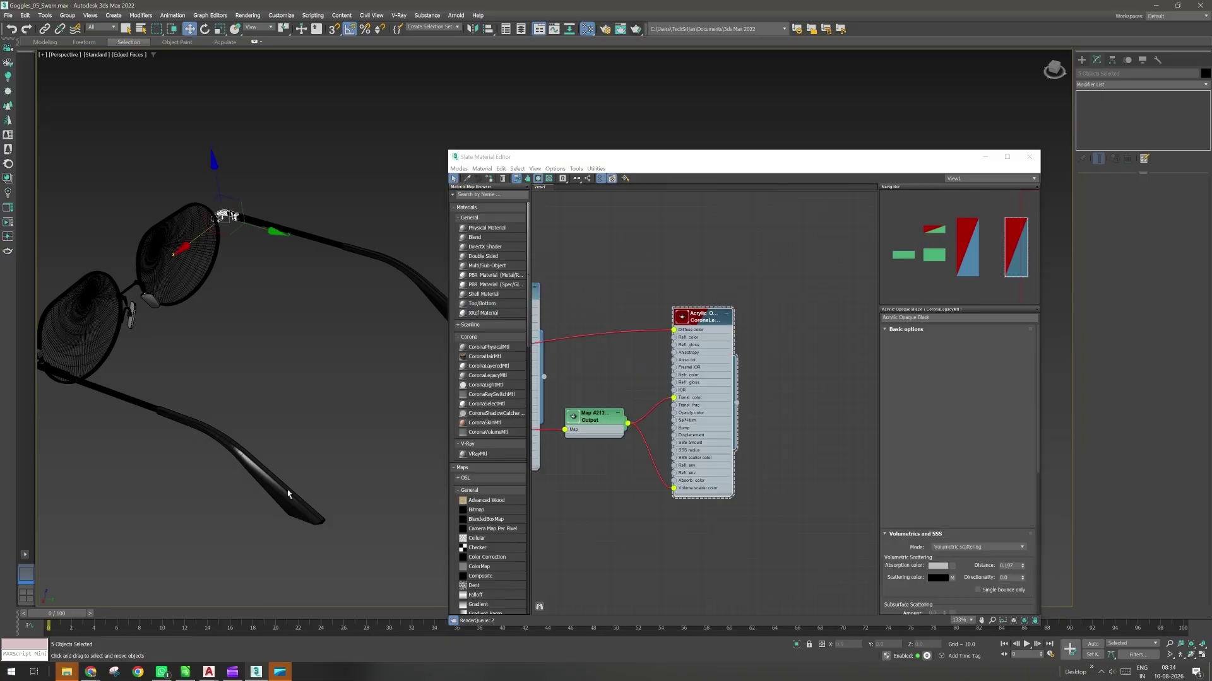
middle_drag(634, 417, 682, 422)
drag(758, 329, 782, 330)
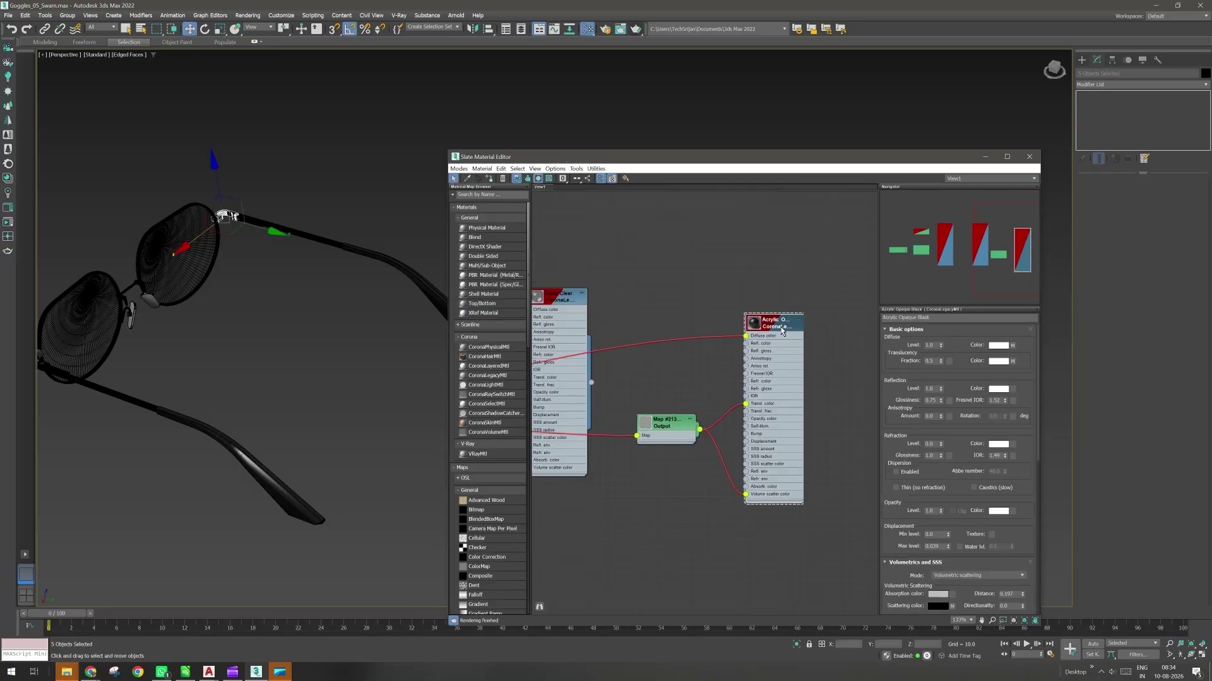
Separate the Acrylic Opaque Black node and its two map nodes from the glass material and arrange them neatly as a group.
scroll(709, 382, down, 3)
scroll(709, 382, down, 5)
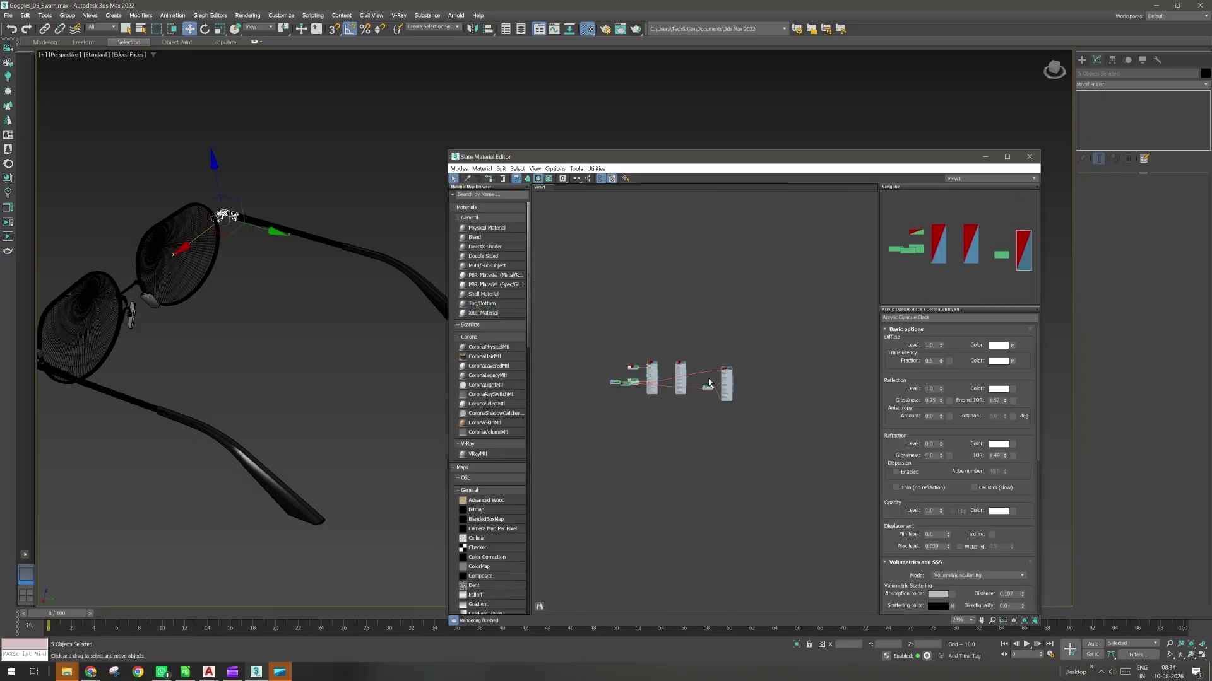
drag(709, 381, 805, 364)
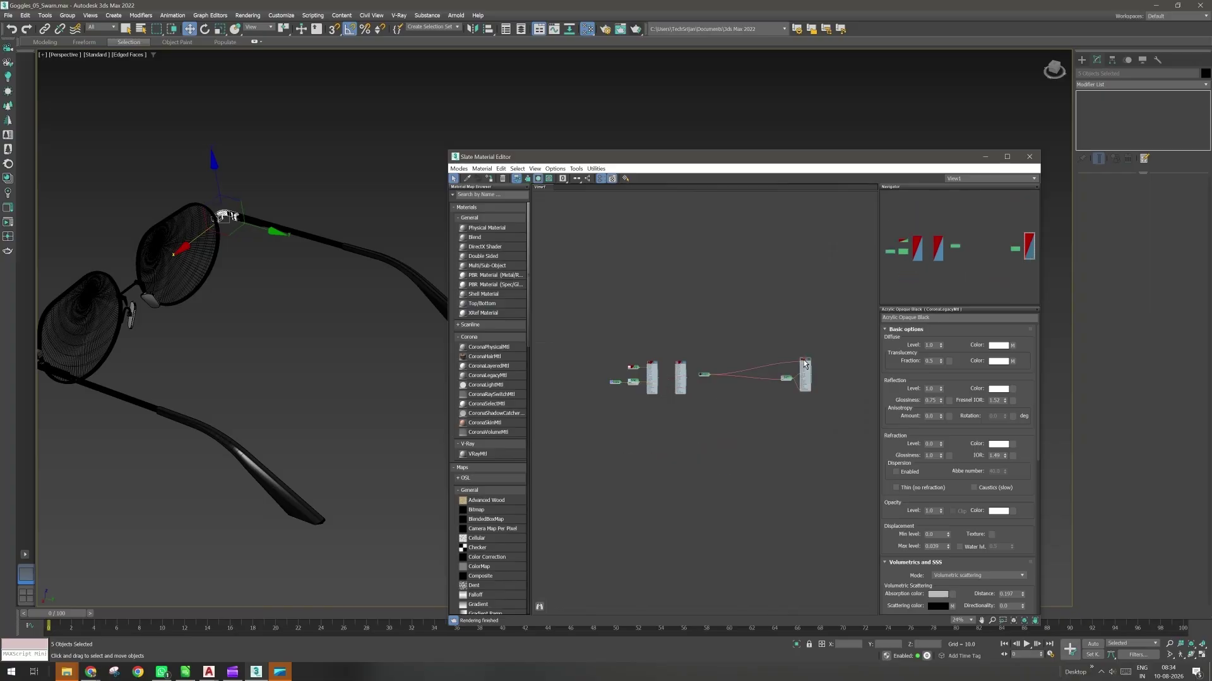
scroll(806, 365, up, 4)
scroll(705, 429, down, 4)
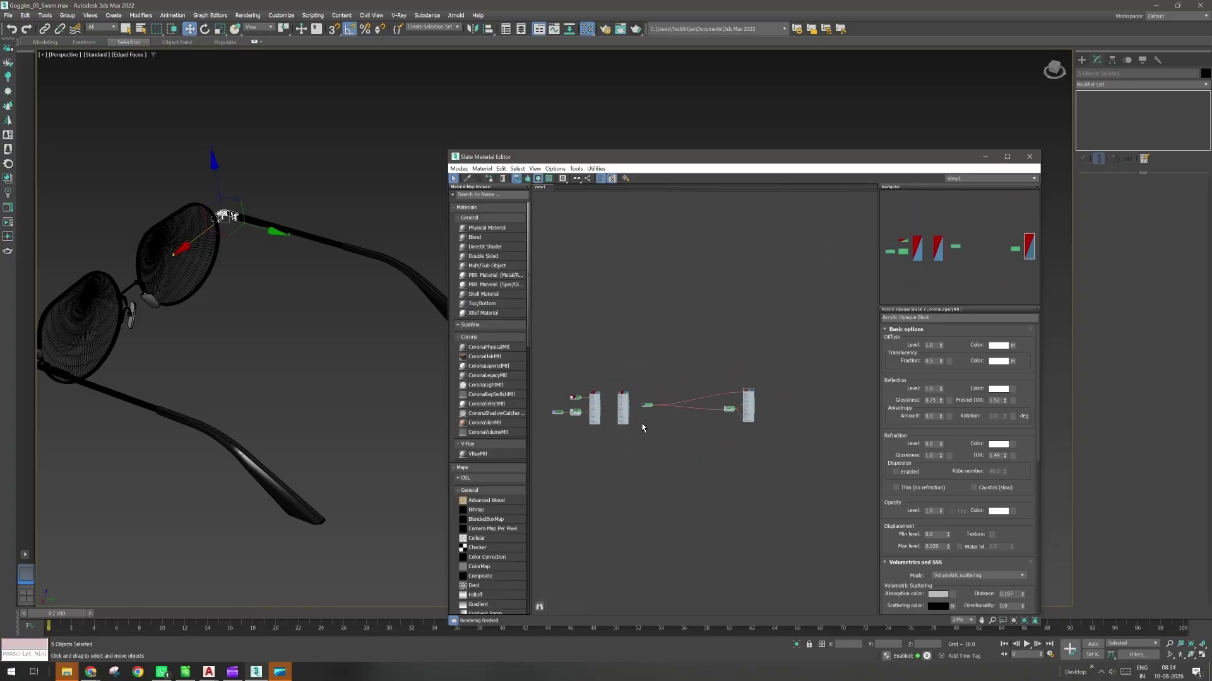
drag(646, 408, 701, 403)
scroll(719, 409, up, 7)
mouse_move(723, 433)
middle_down()
mouse_move(685, 448)
mouse_move(715, 439)
middle_up()
drag(596, 392, 621, 379)
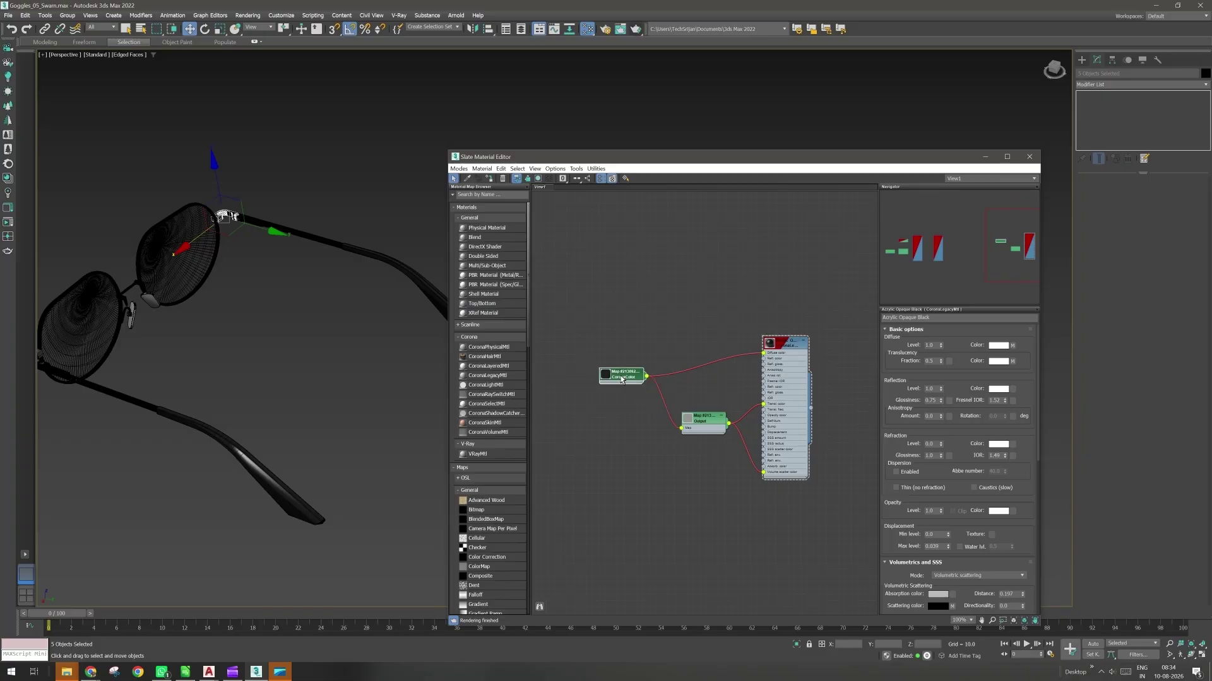
middle_drag(788, 345, 735, 358)
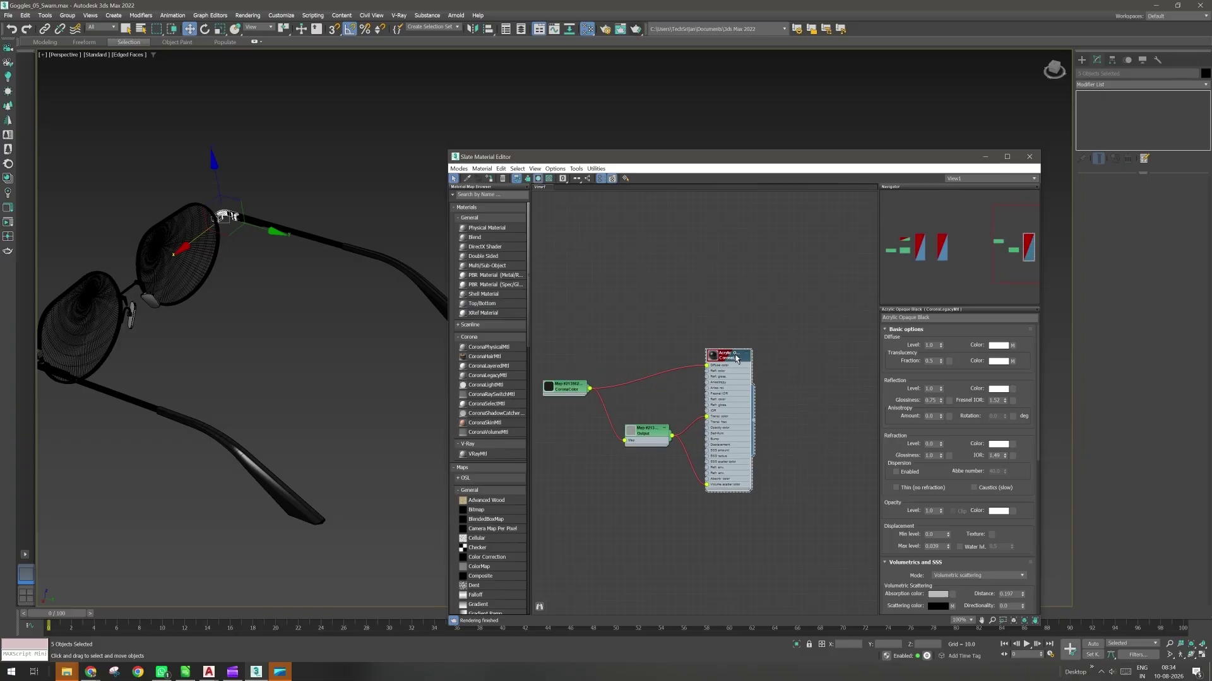
Turn off Move Children in the Slate Material Editor and shift the Acrylic Opaque Black node without its map nodes.
drag(736, 358, 755, 359)
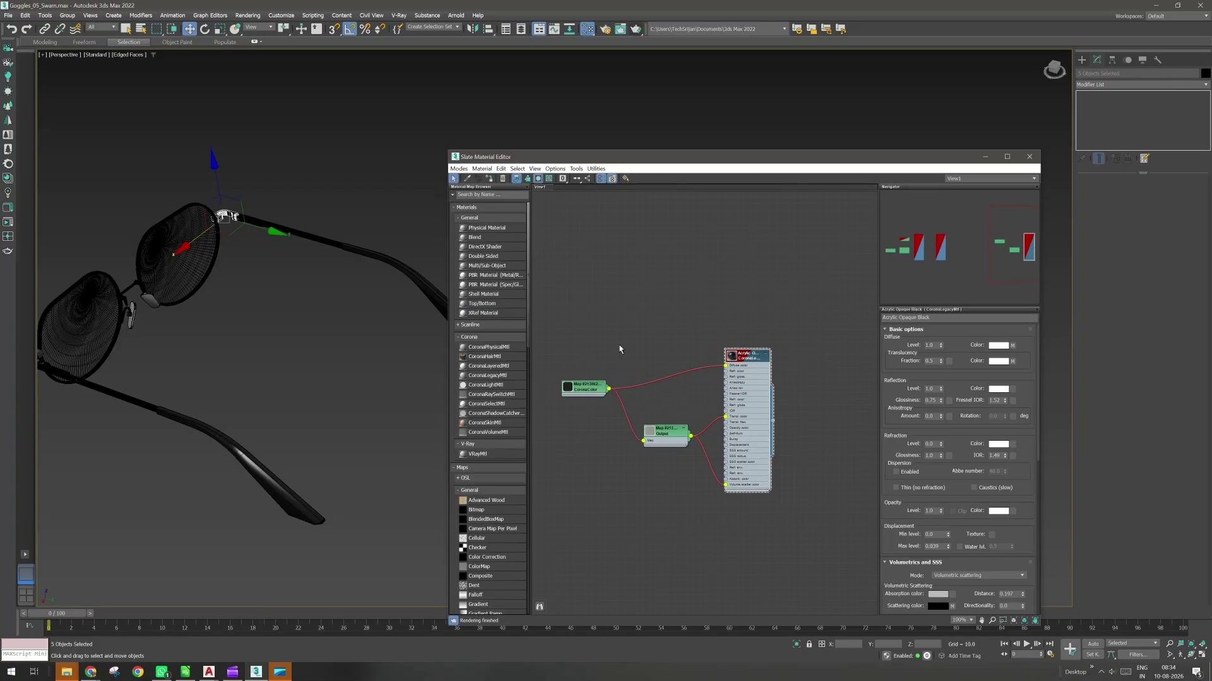
click(576, 169)
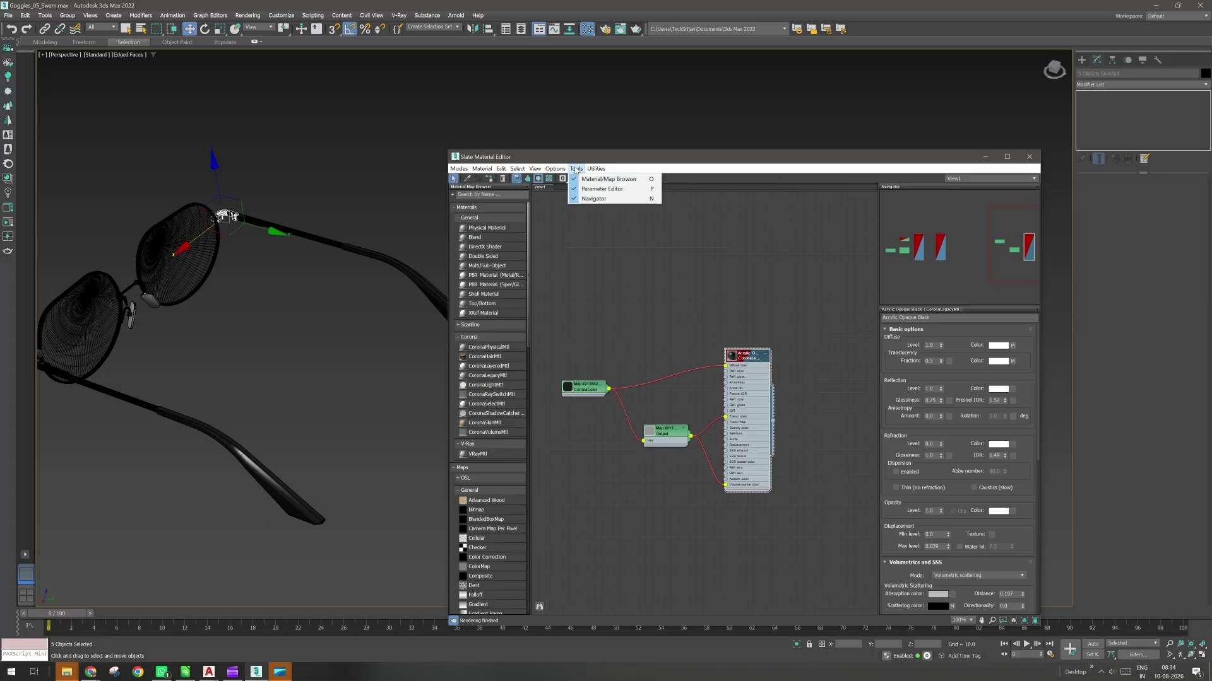
mouse_move(593, 169)
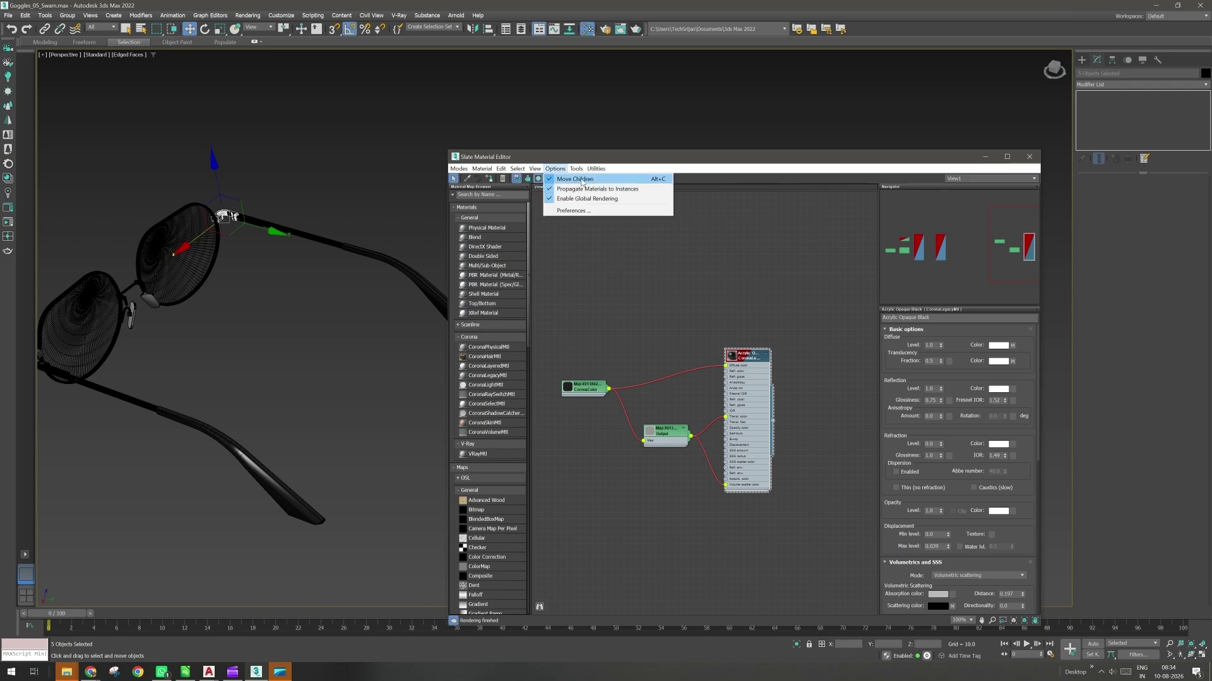
click(582, 180)
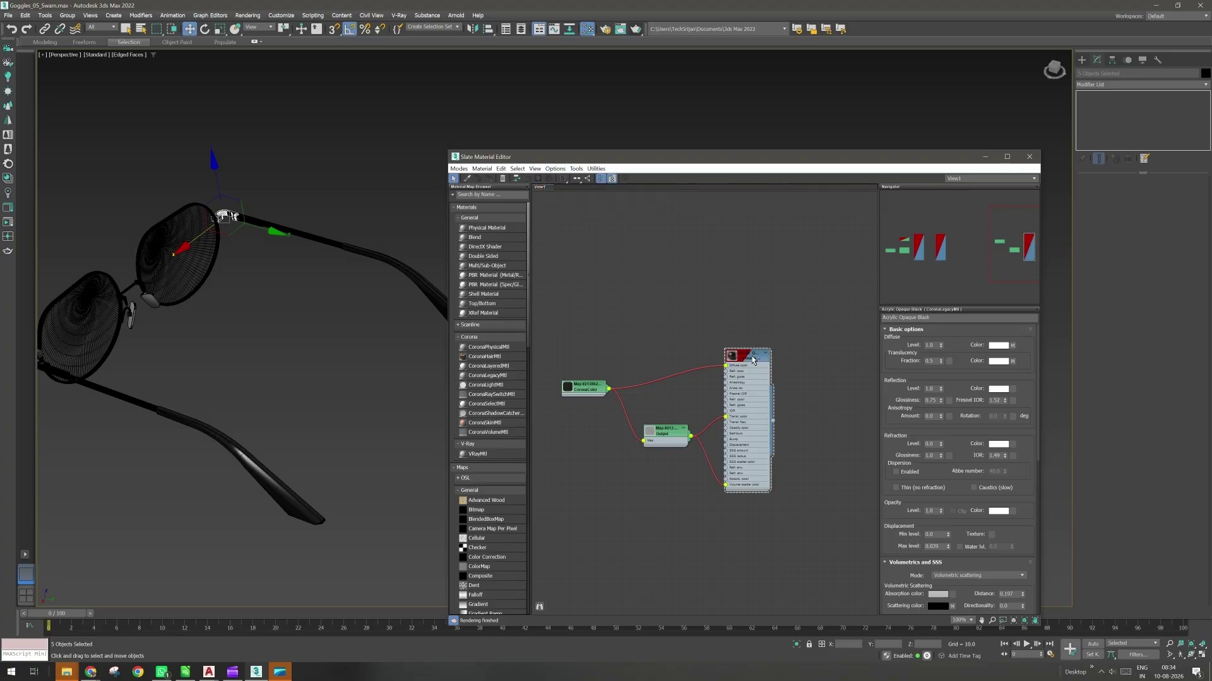
mouse_move(752, 360)
mouse_down()
mouse_move(590, 237)
mouse_move(732, 498)
mouse_move(748, 318)
mouse_move(760, 338)
mouse_up()
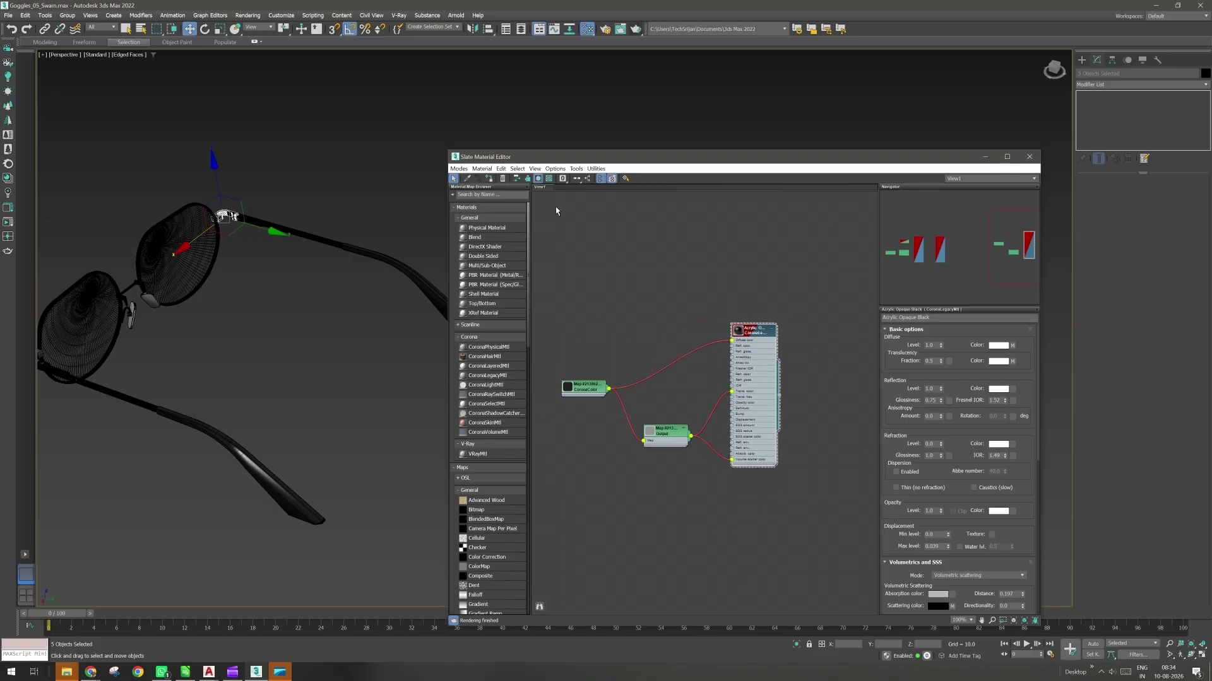
Turn Move Children back on and move the Acrylic Opaque Black node with its maps closer to the glass material.
click(555, 169)
click(566, 180)
drag(747, 366, 734, 359)
scroll(804, 438, down, 5)
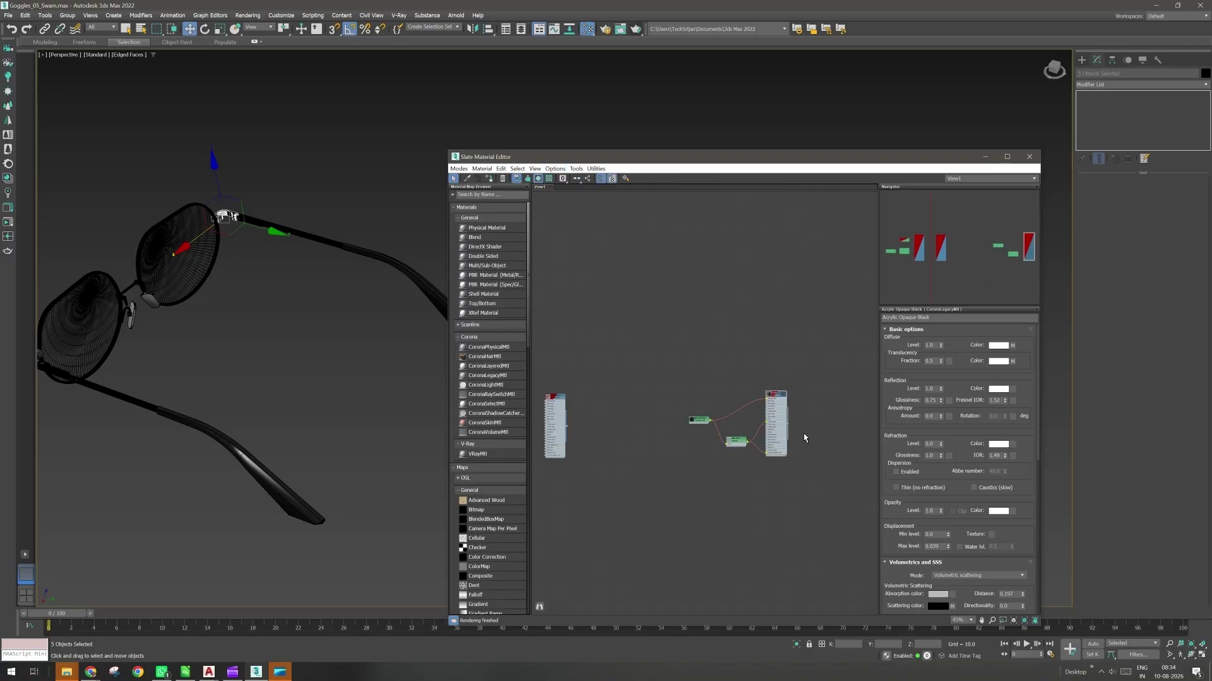
drag(780, 397, 688, 398)
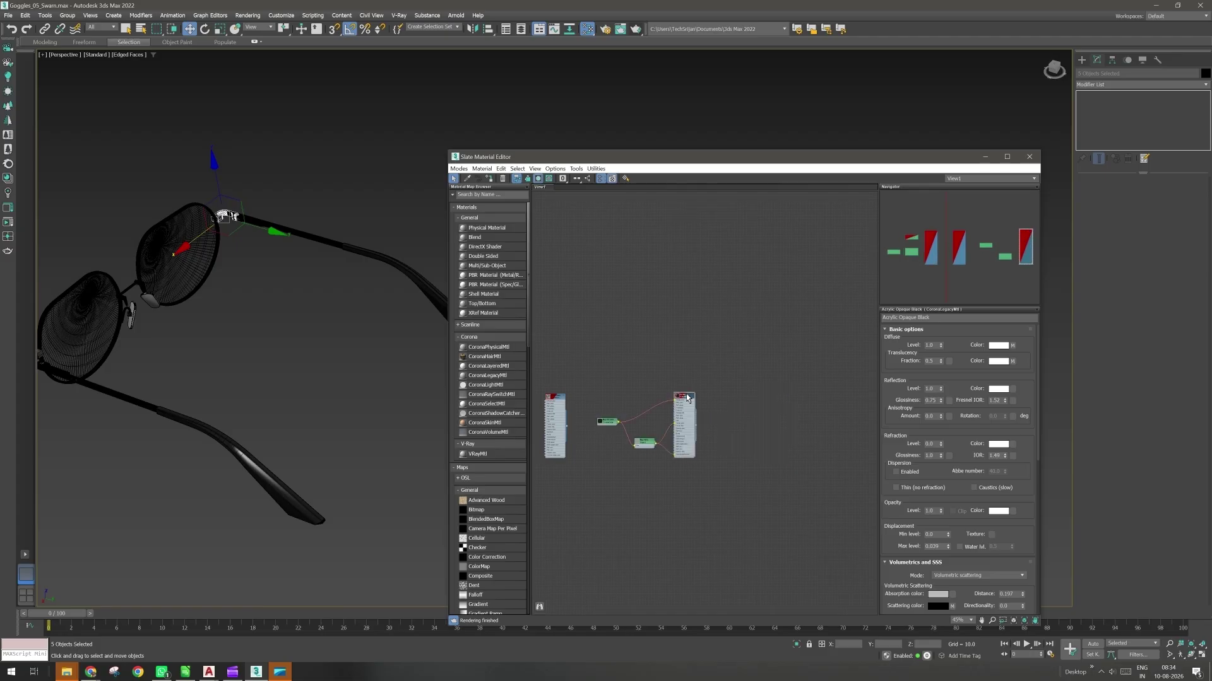
scroll(688, 398, up, 4)
scroll(745, 429, up, 3)
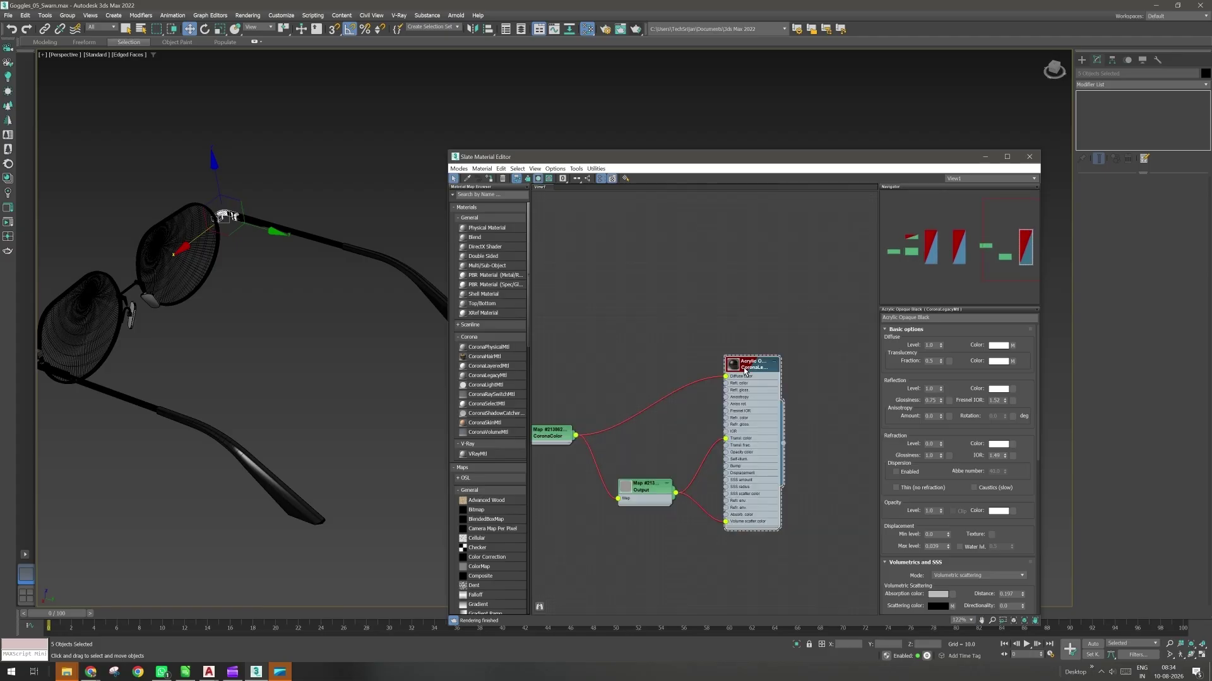
middle_drag(595, 459, 629, 452)
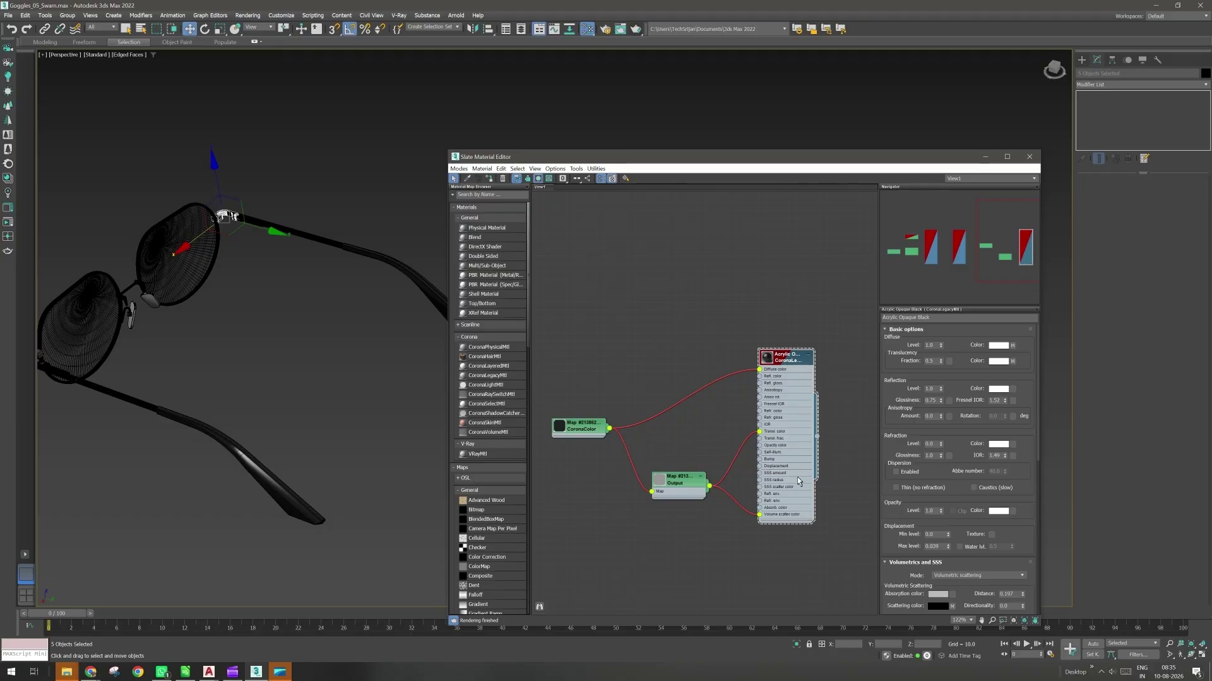
scroll(732, 426, down, 5)
scroll(732, 427, down, 3)
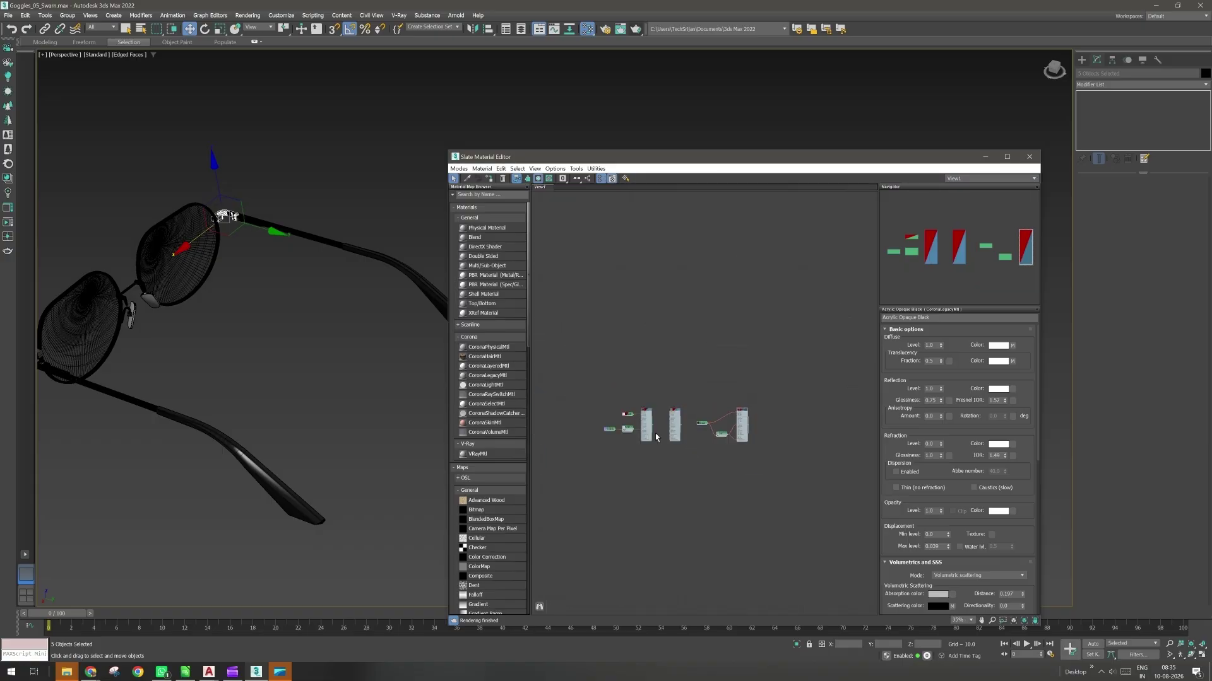
scroll(659, 440, up, 2)
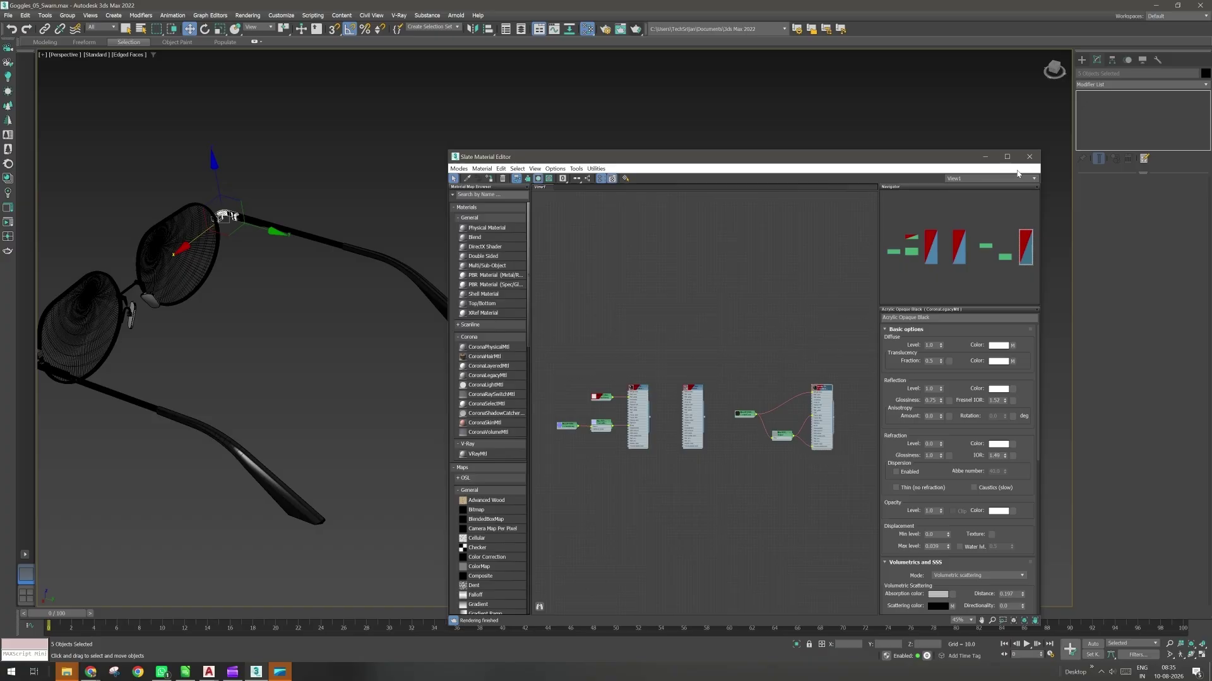
Open the Corona Material Library and examine the Plastics and Rubber presets for a nose-pad material.
click(8, 179)
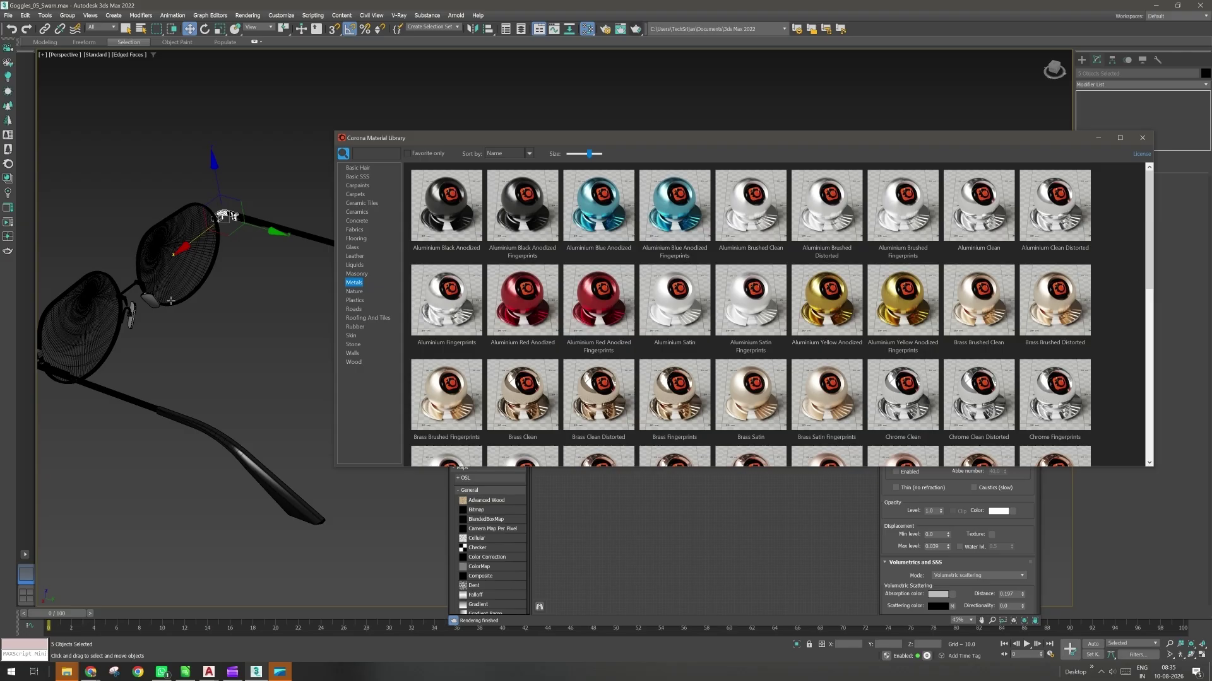
click(357, 301)
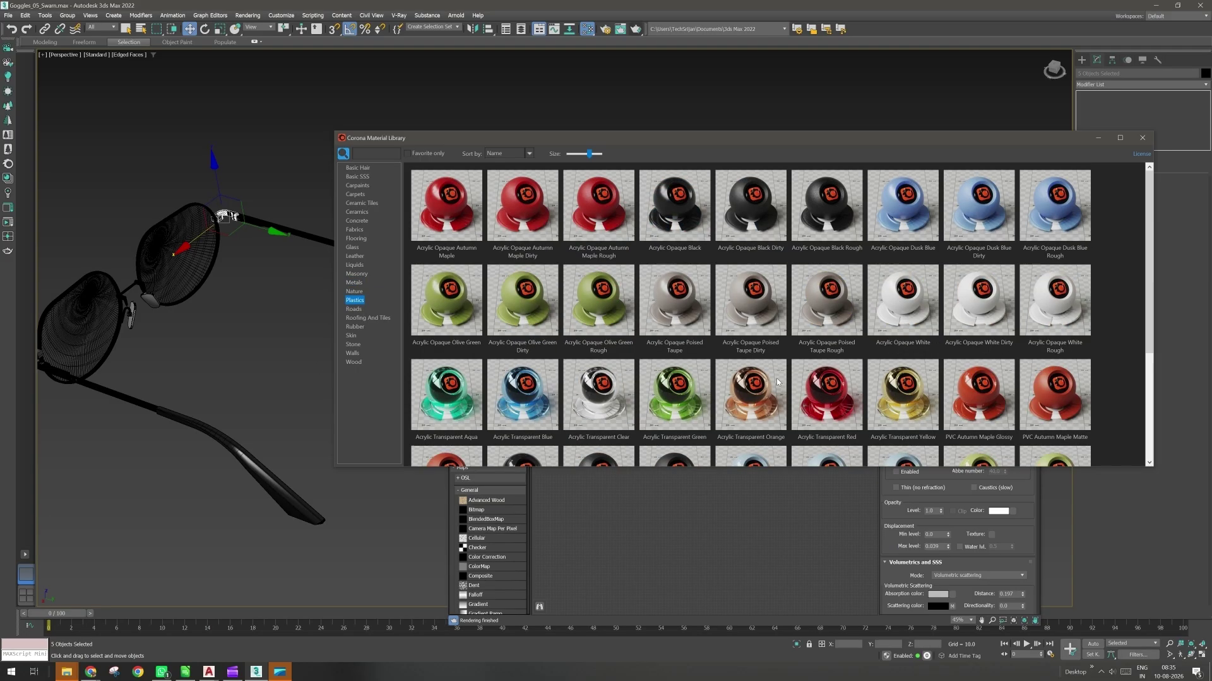
scroll(795, 383, down, 1)
scroll(602, 400, down, 1)
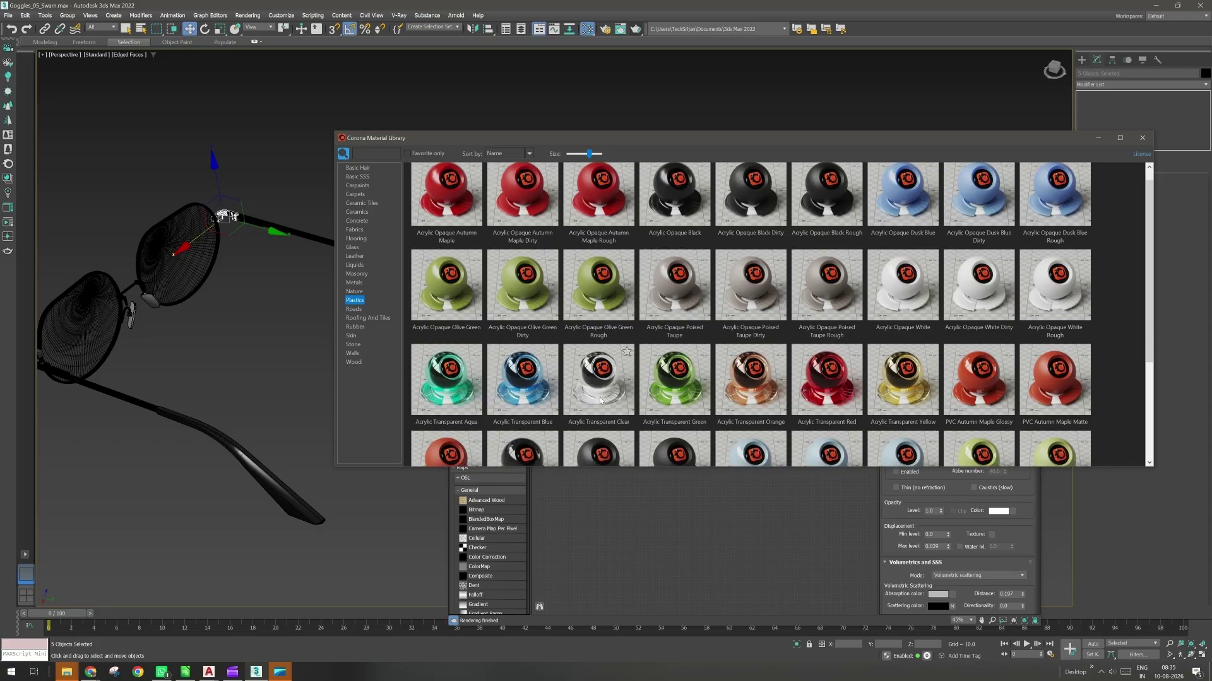
click(600, 401)
scroll(600, 400, down, 1)
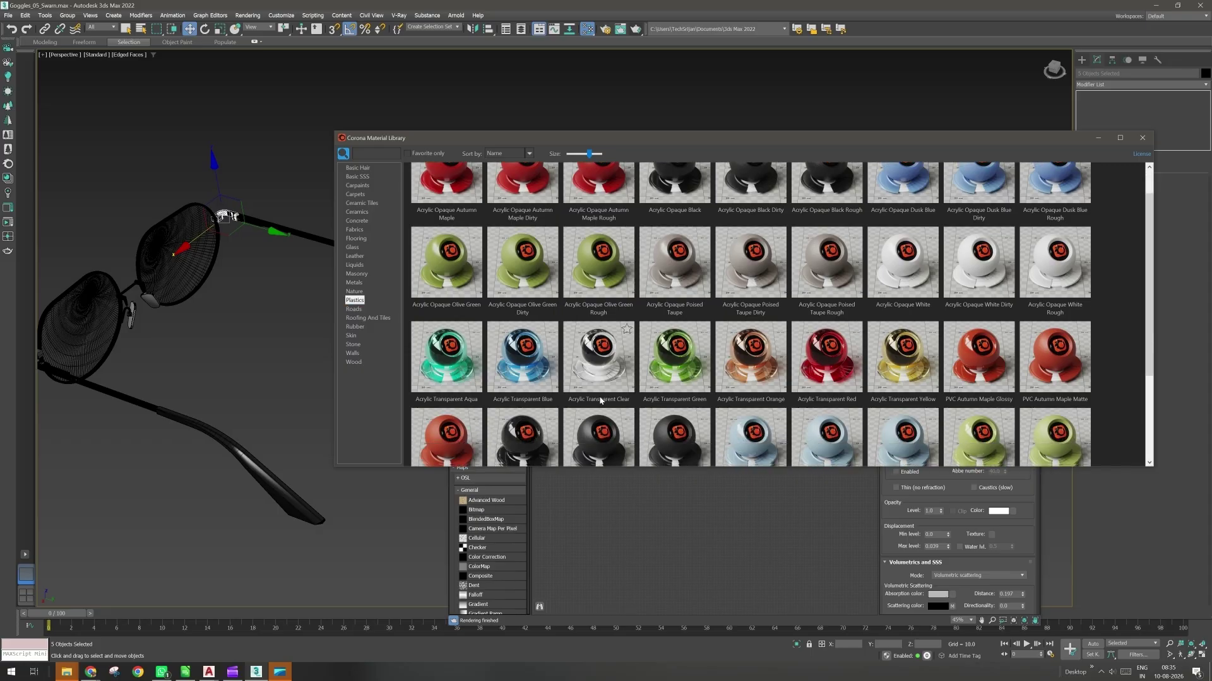
scroll(602, 359, down, 2)
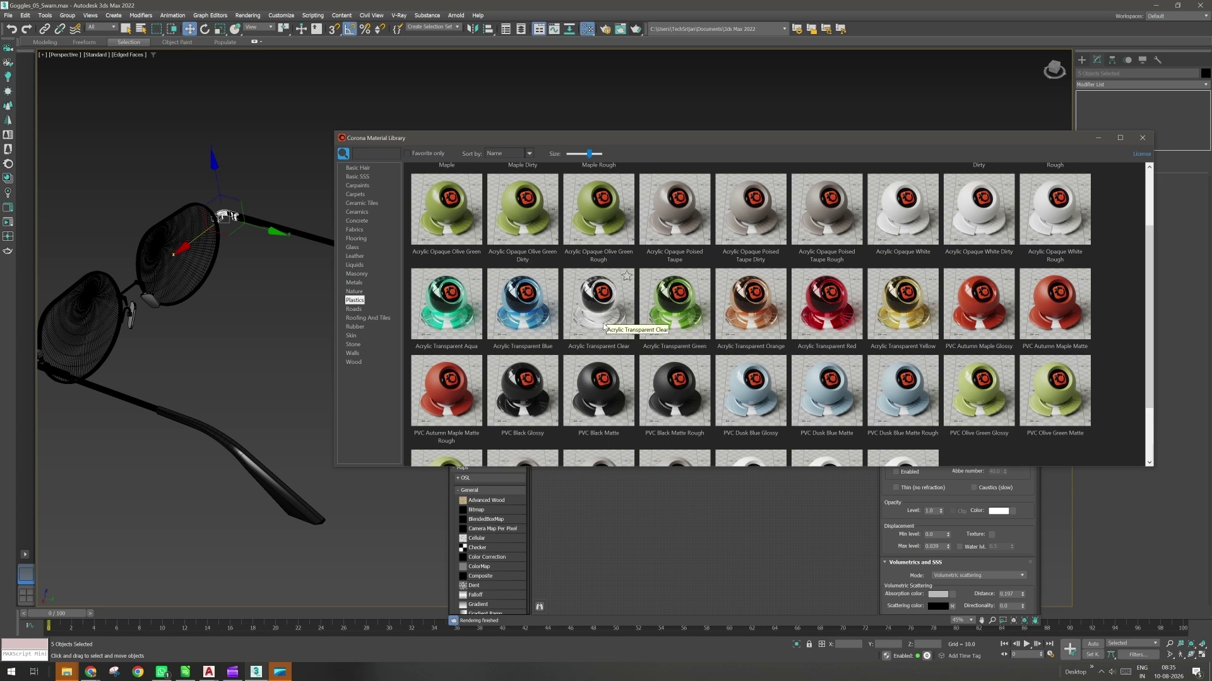
scroll(604, 326, down, 3)
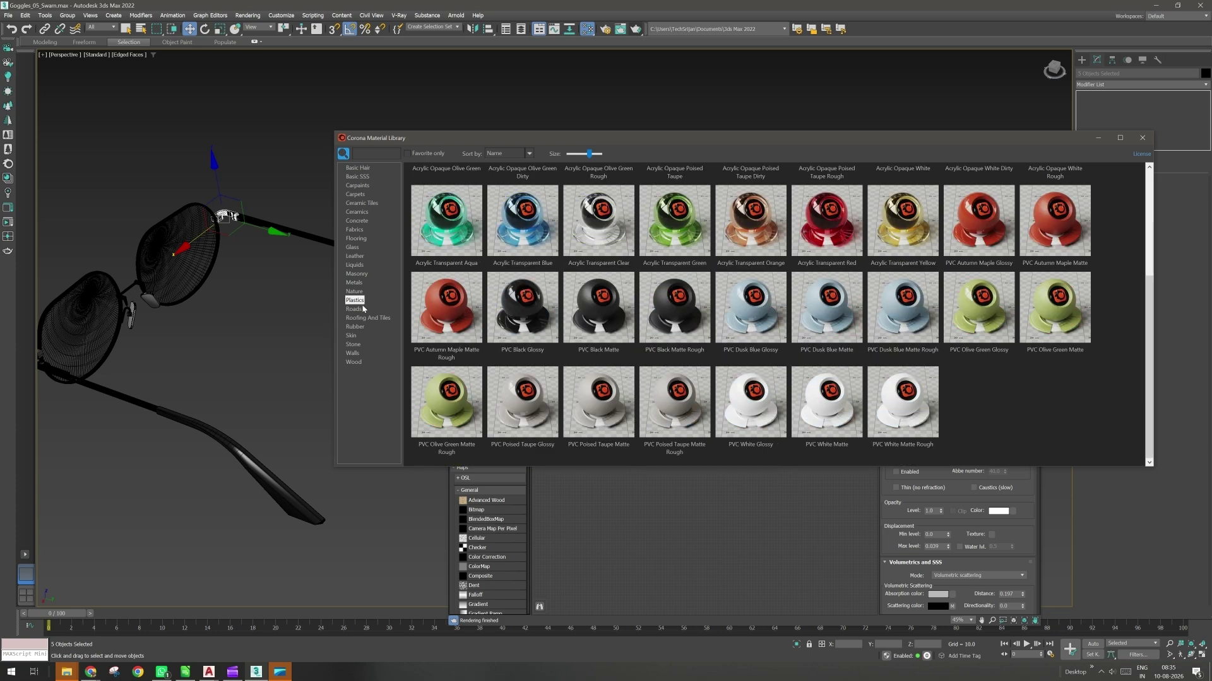
click(355, 328)
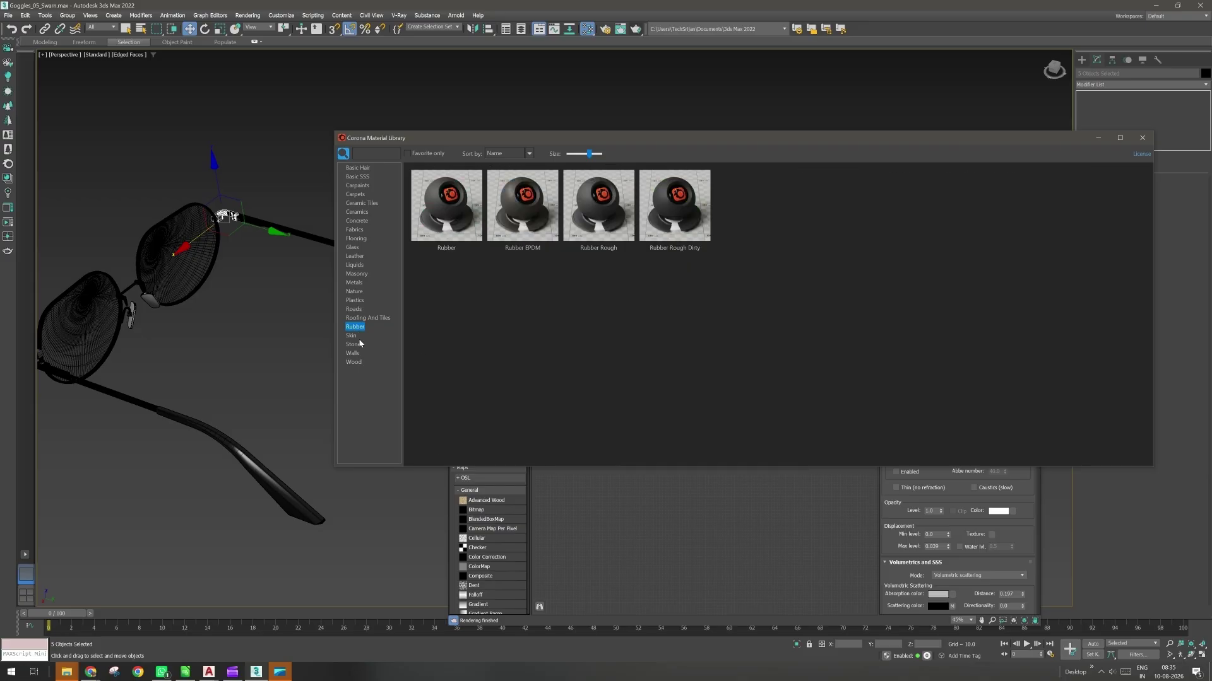
click(355, 301)
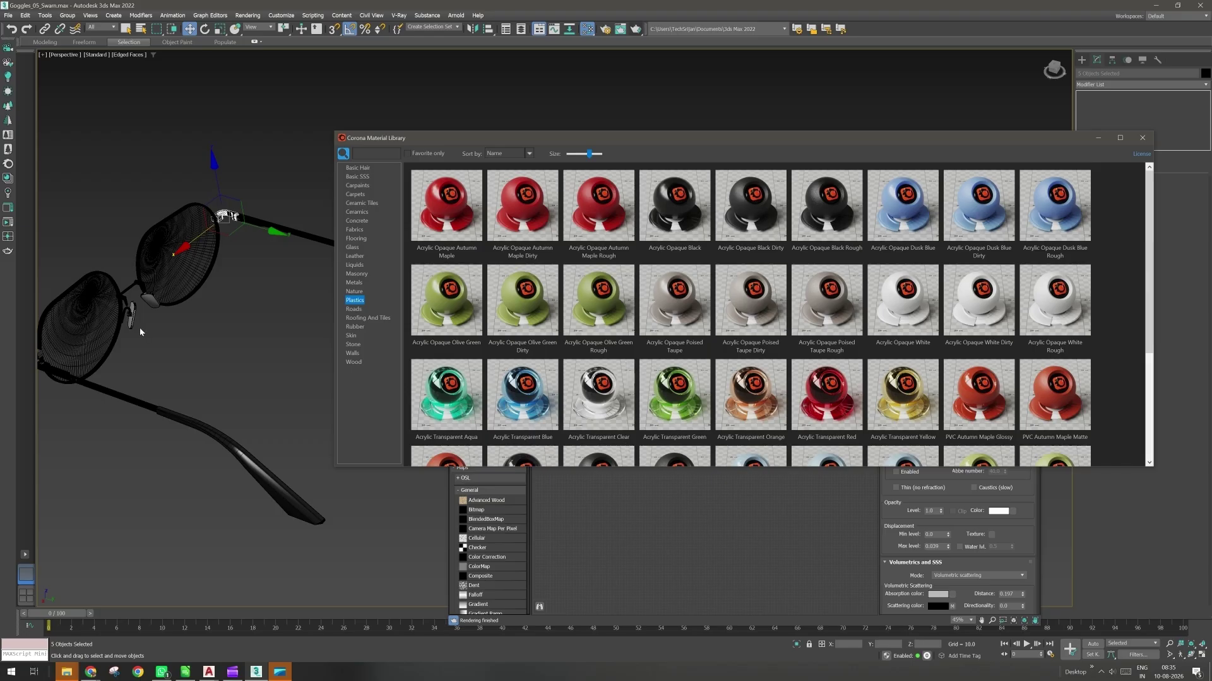
Assign the Acrylic Transparent Clear preset to both nose pads and close the material library.
scroll(140, 332, up, 10)
click(167, 287)
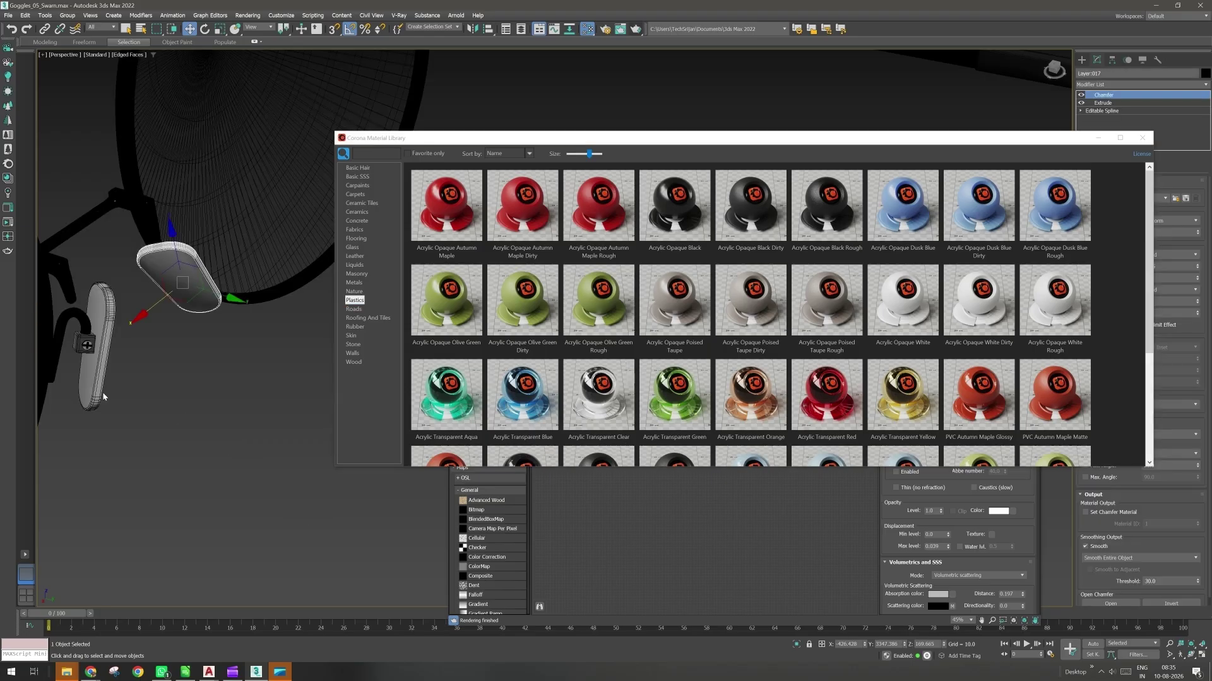
ctrl+click(105, 395)
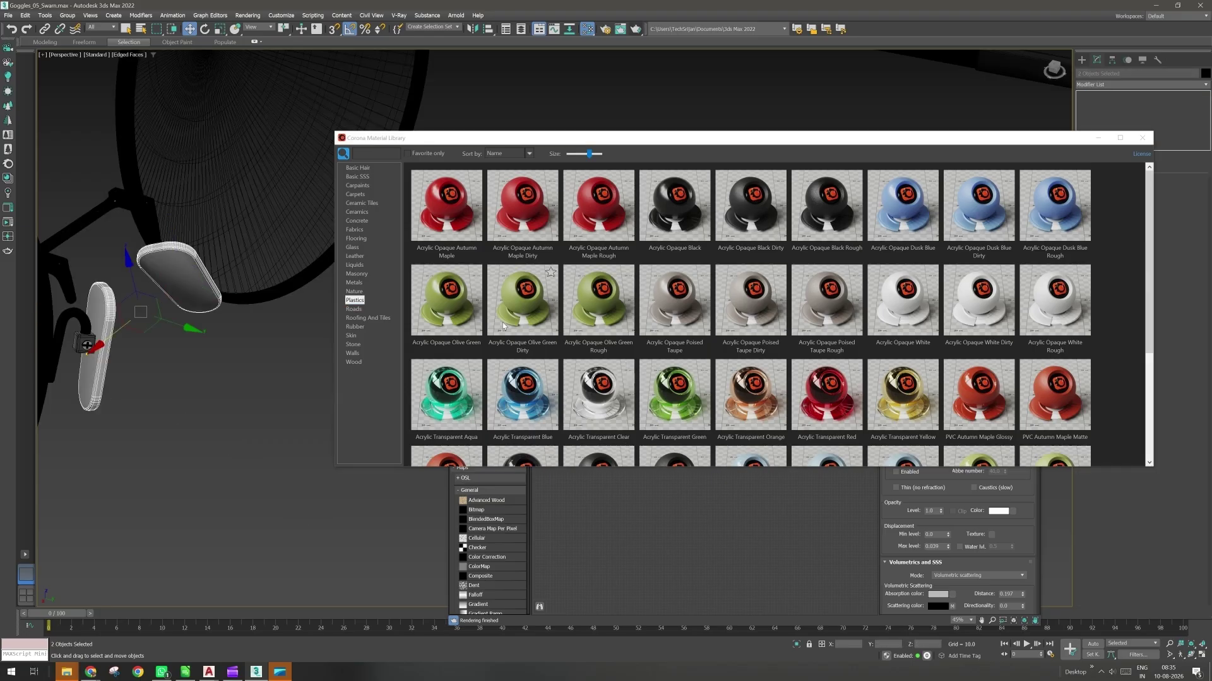
right_click(600, 402)
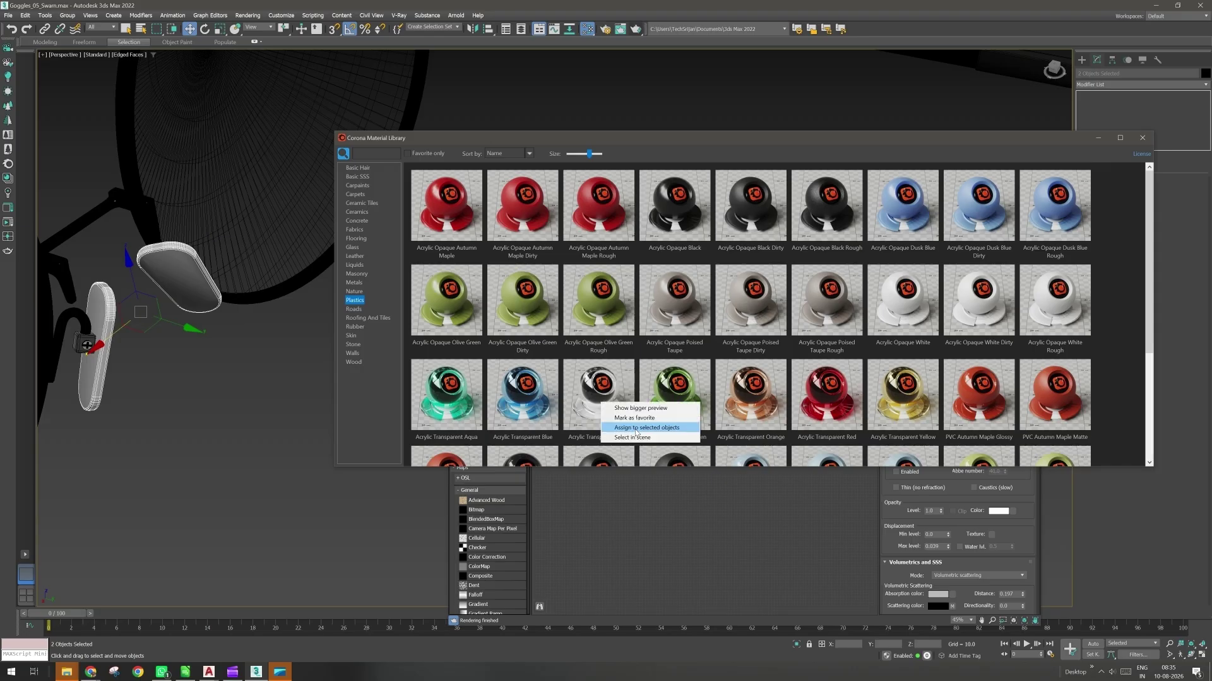
click(636, 429)
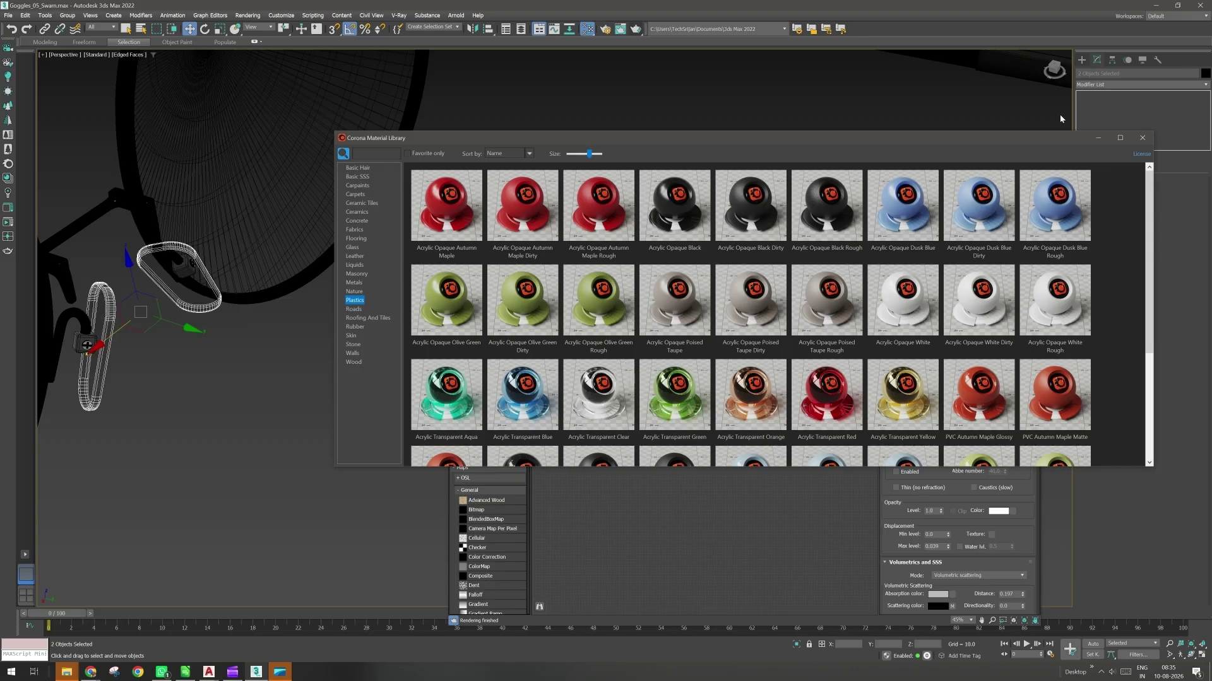
click(1143, 139)
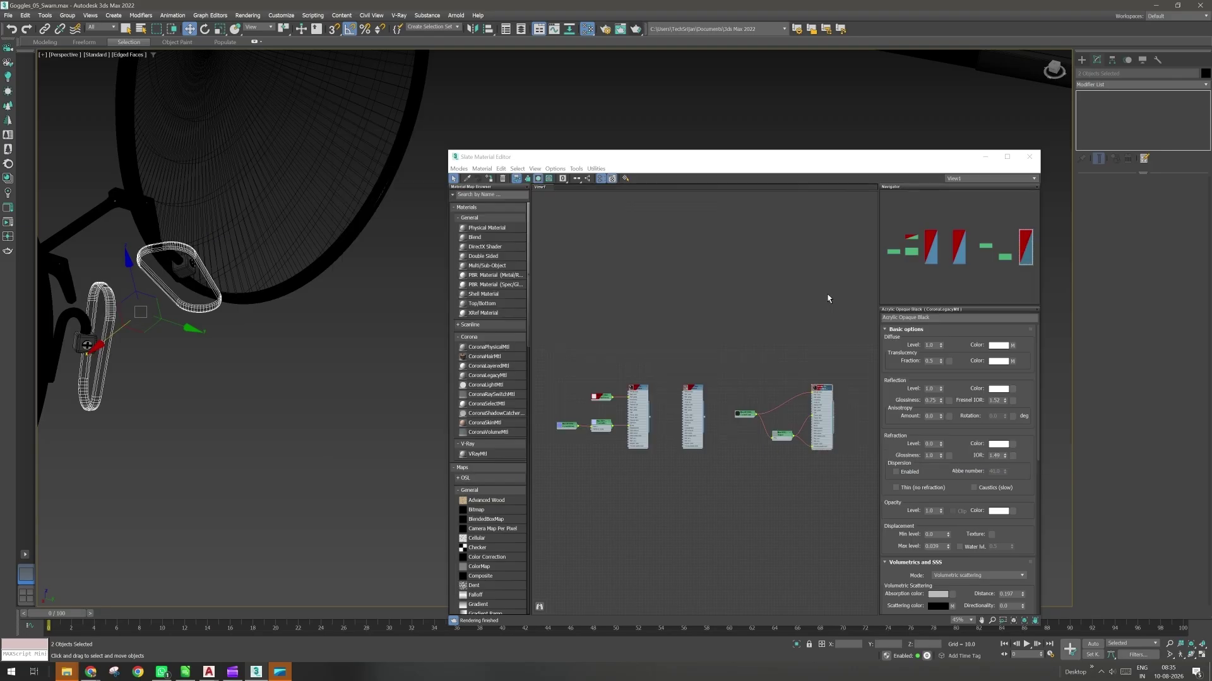
Assign the active Acrylic Opaque Black material to both nose-pad holder blocks, their screws and the bent arms, and clear the selection.
middle_drag(239, 363, 316, 437)
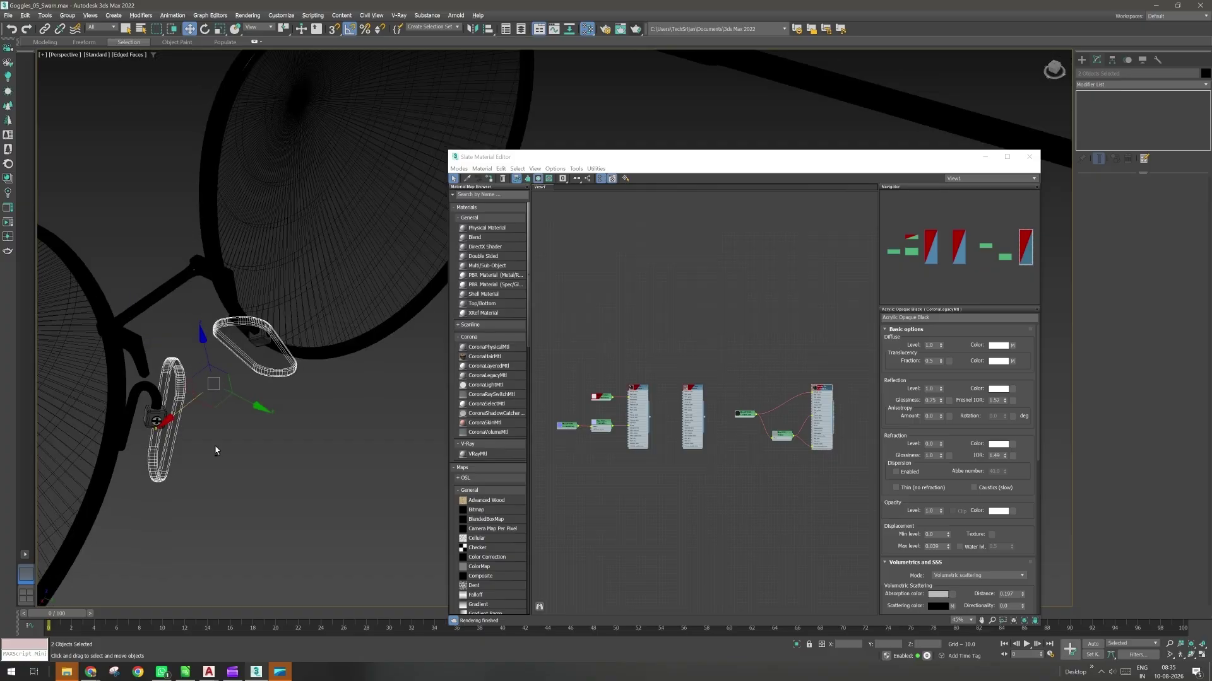
alt+middle_drag(216, 451, 215, 425)
scroll(143, 434, up, 3)
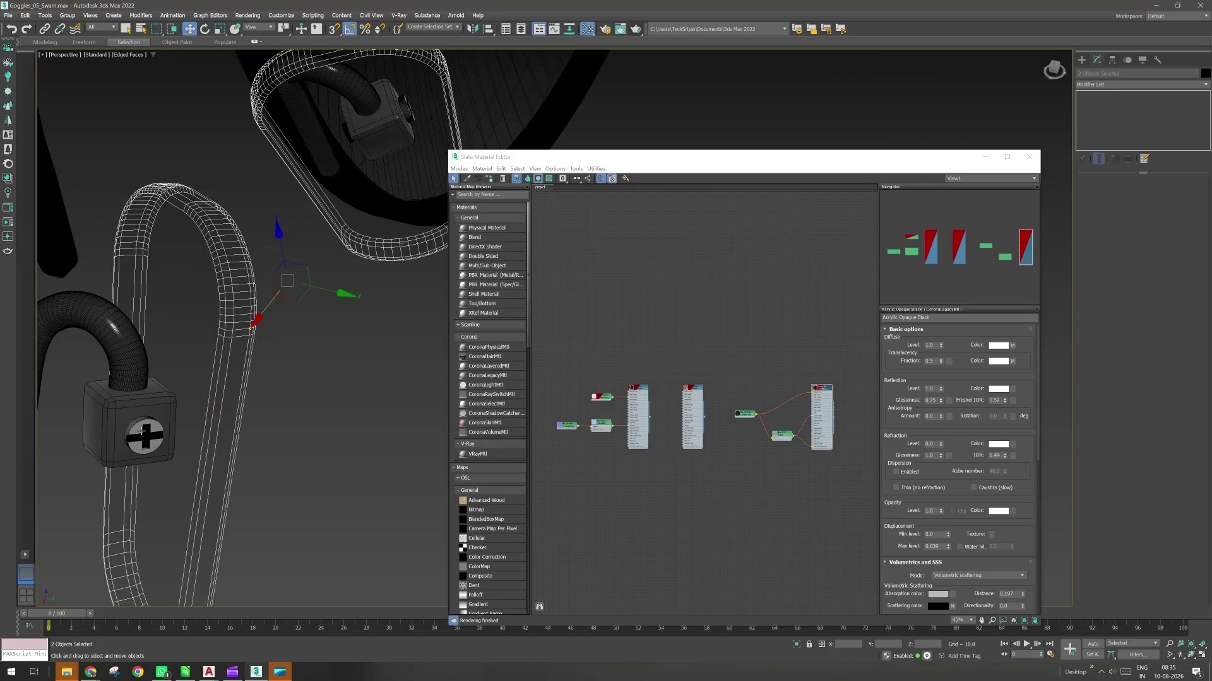
click(105, 417)
scroll(104, 417, down, 2)
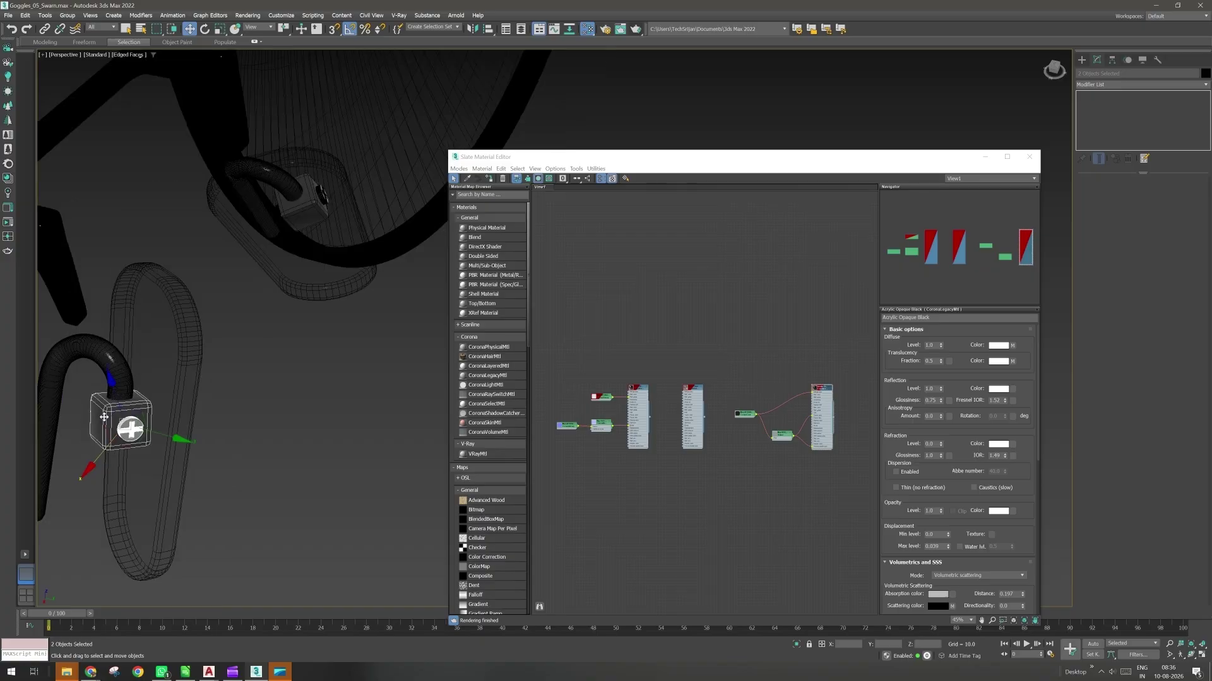
alt+middle_drag(249, 385, 356, 496)
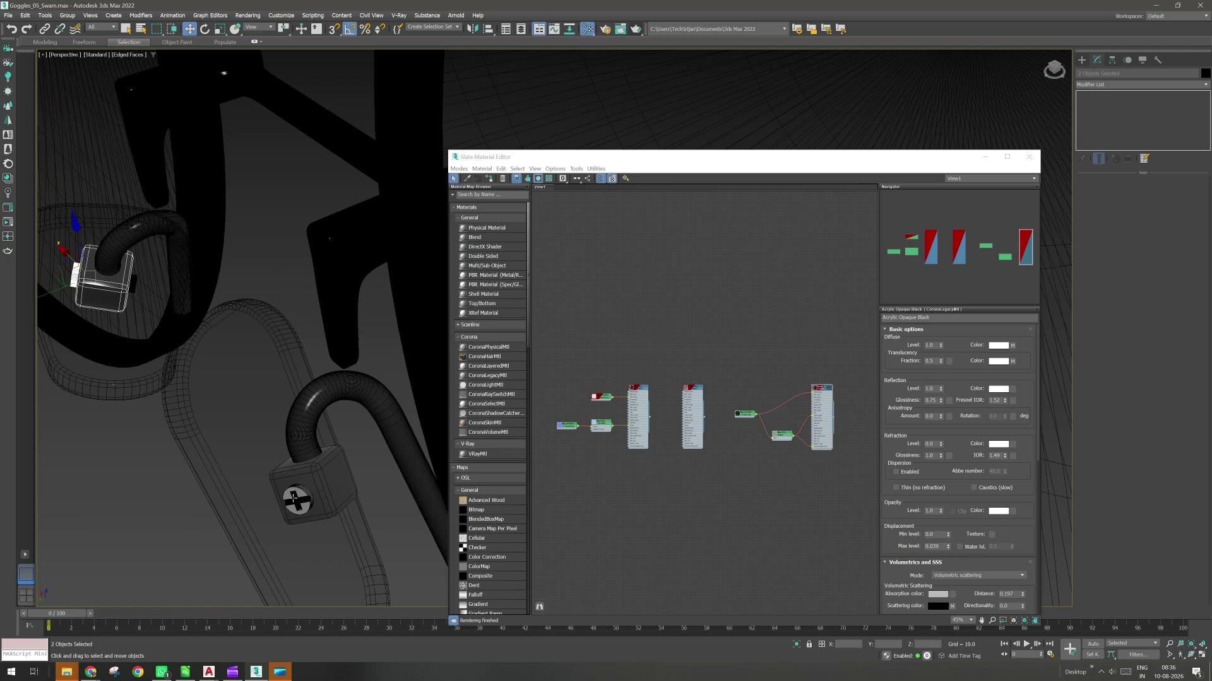
ctrl+click(293, 498)
ctrl+click(310, 437)
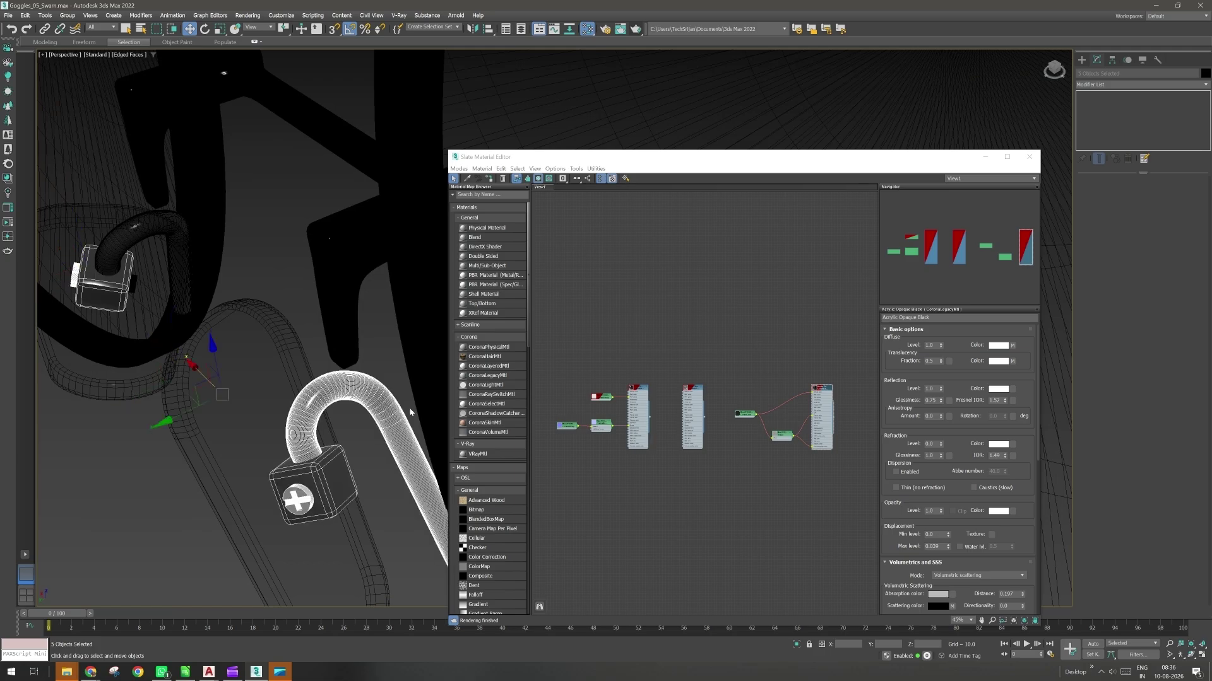
alt+middle_drag(240, 471, 107, 503)
ctrl+click(99, 443)
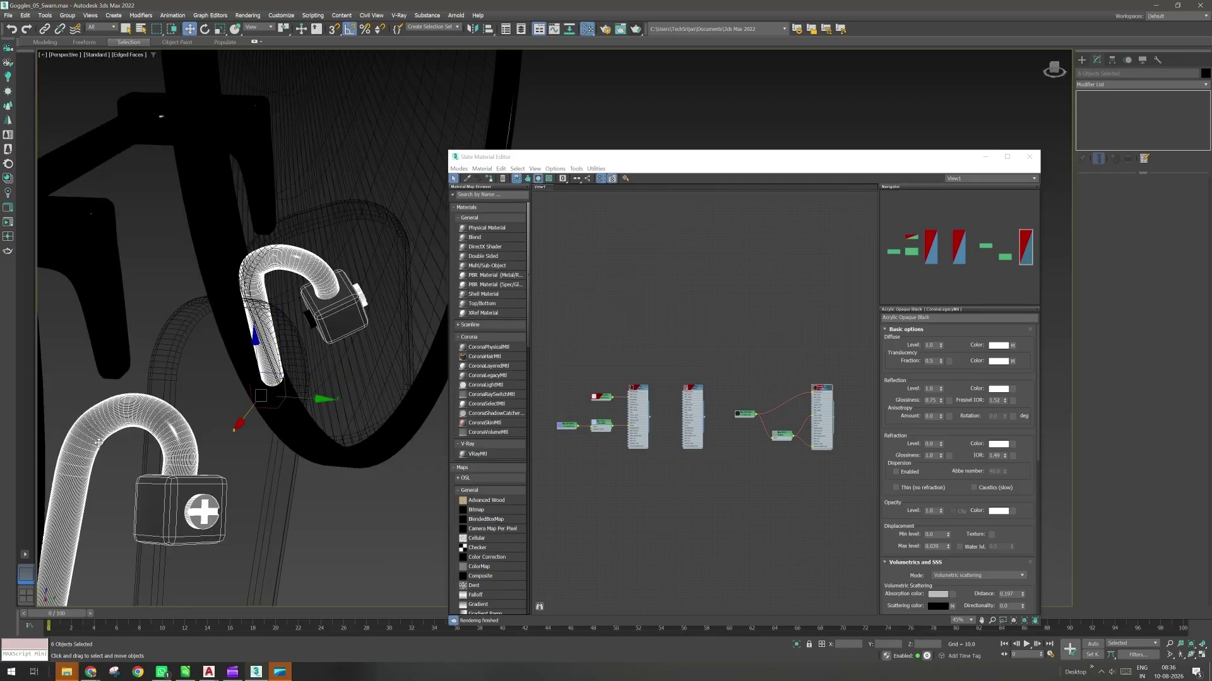
click(596, 169)
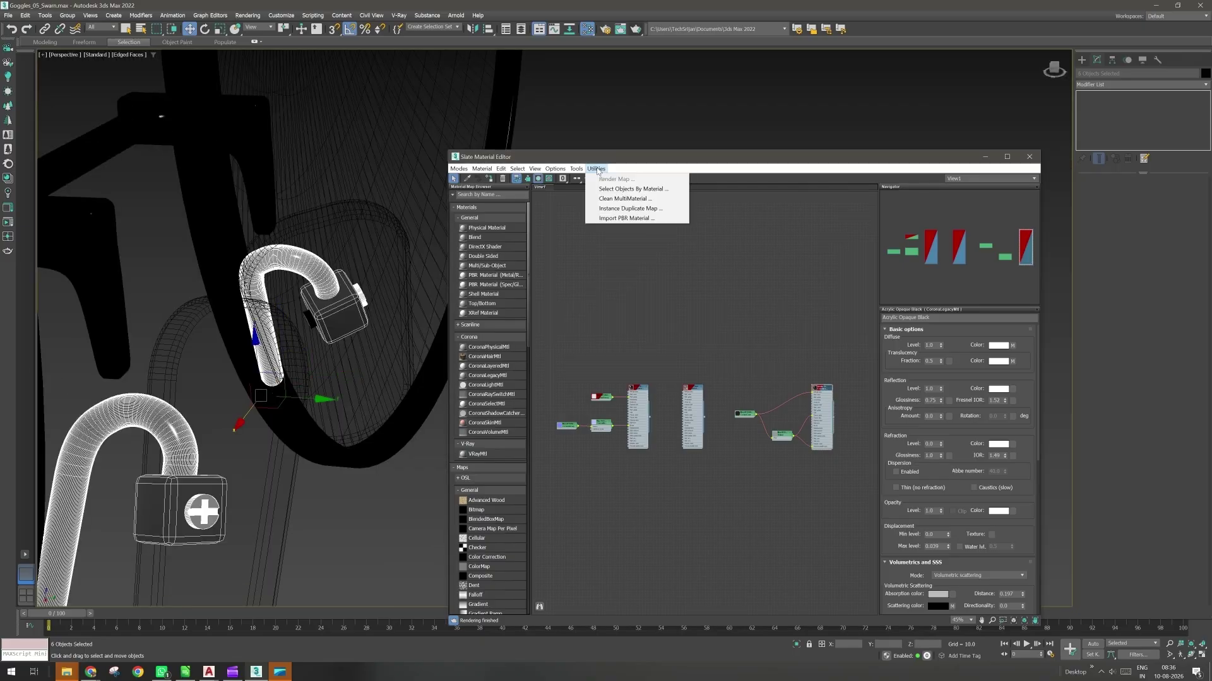
mouse_move(578, 172)
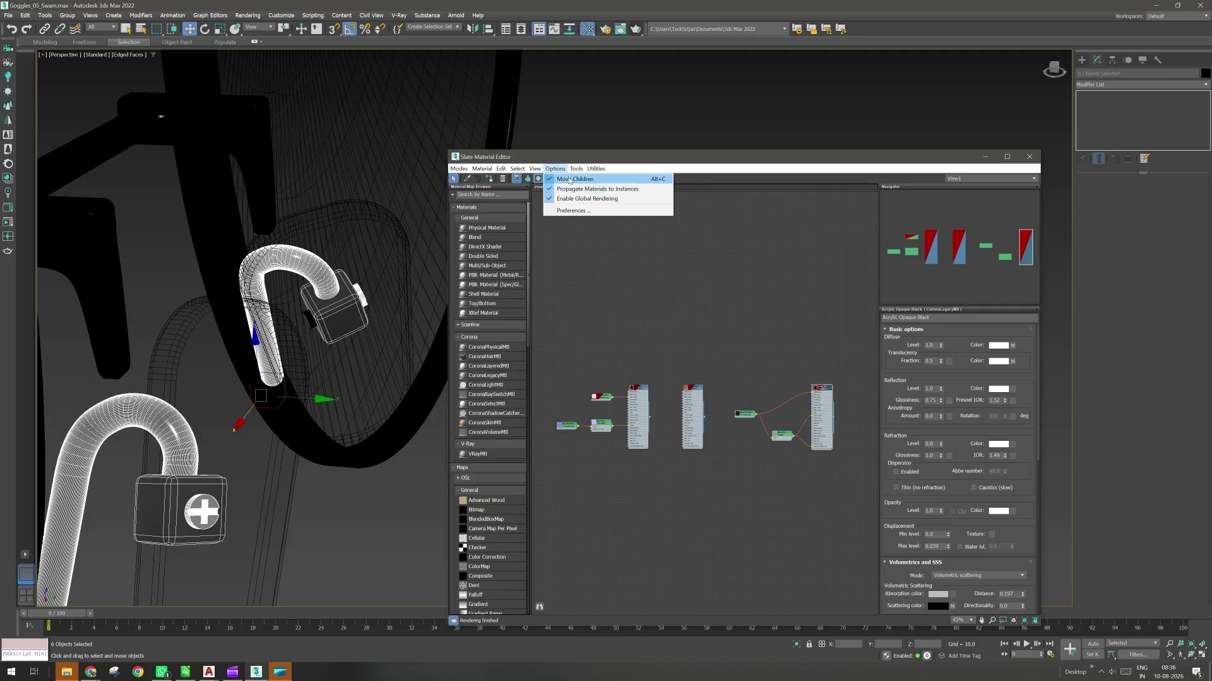
click(481, 192)
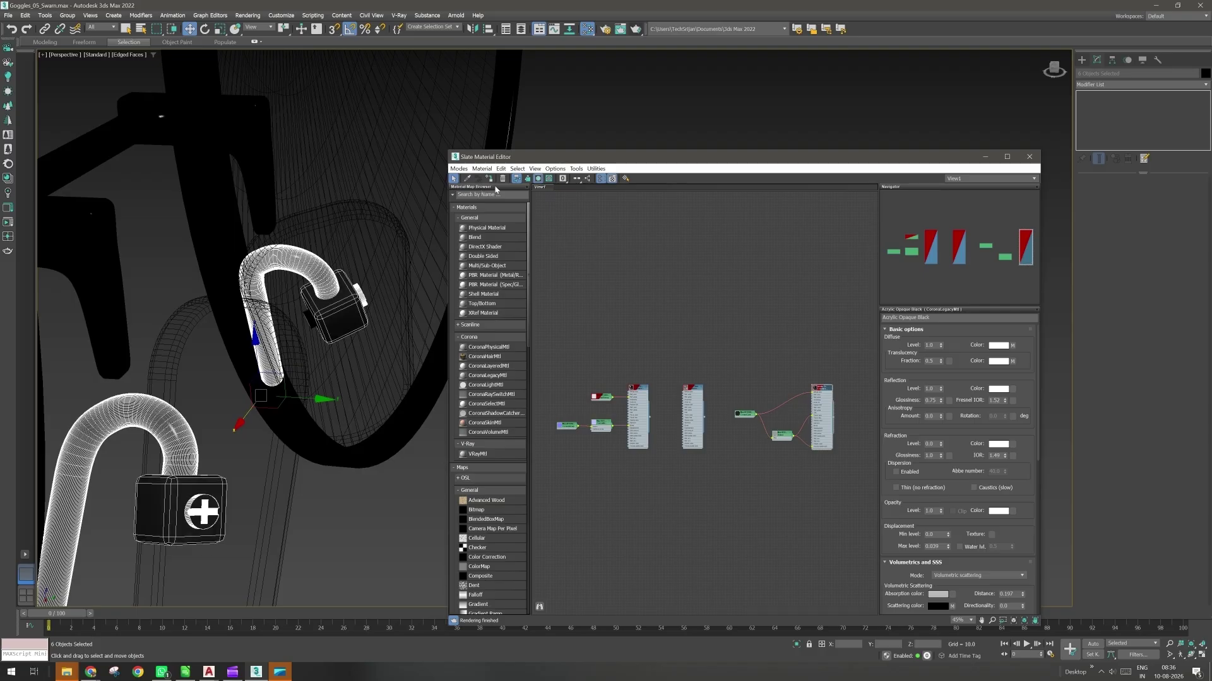
scroll(309, 446, down, 3)
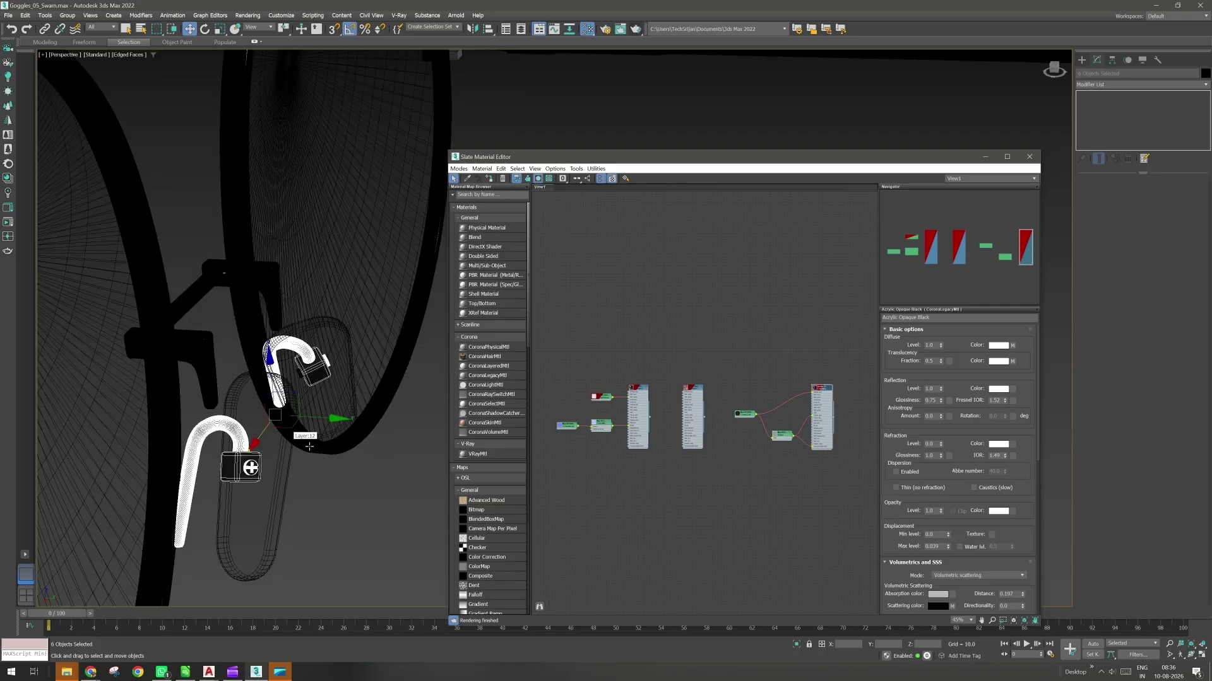
click(327, 497)
alt+middle_drag(309, 446, 311, 480)
scroll(326, 496, down, 5)
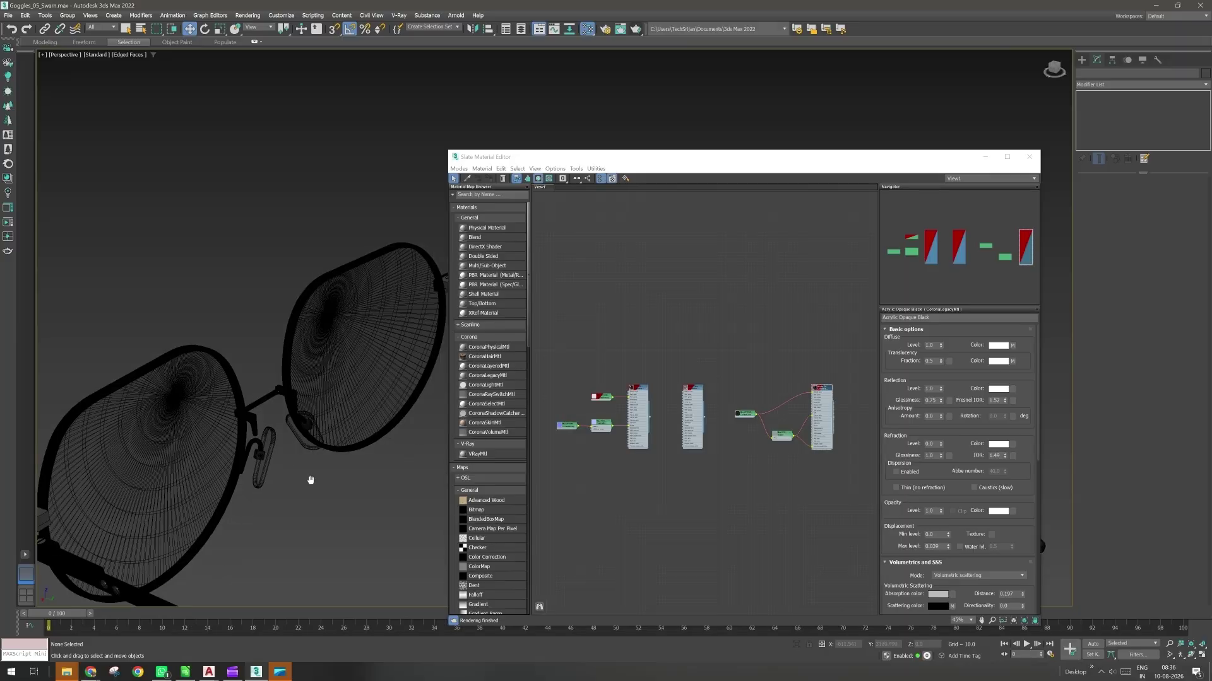
Assign the Aluminium Black Anodized material to both nose-pad holder blocks, their screws and bent arms, close the material editor and clear the selection.
scroll(652, 398, up, 5)
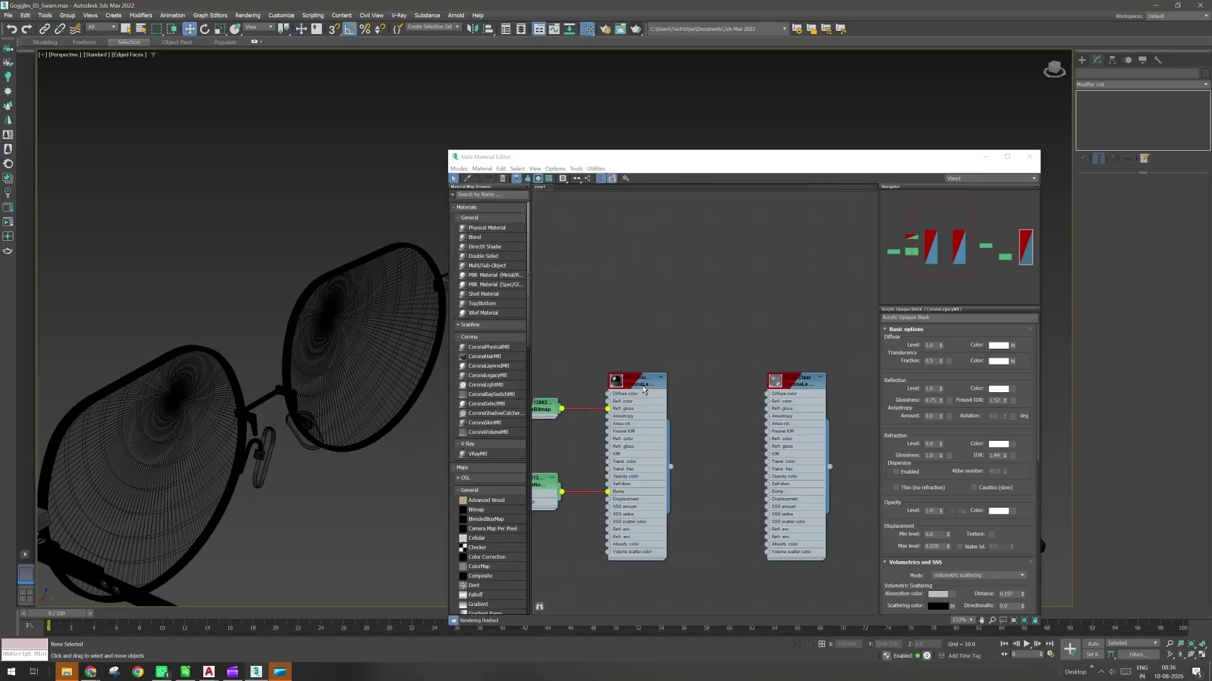
scroll(644, 391, up, 1)
double_click(642, 388)
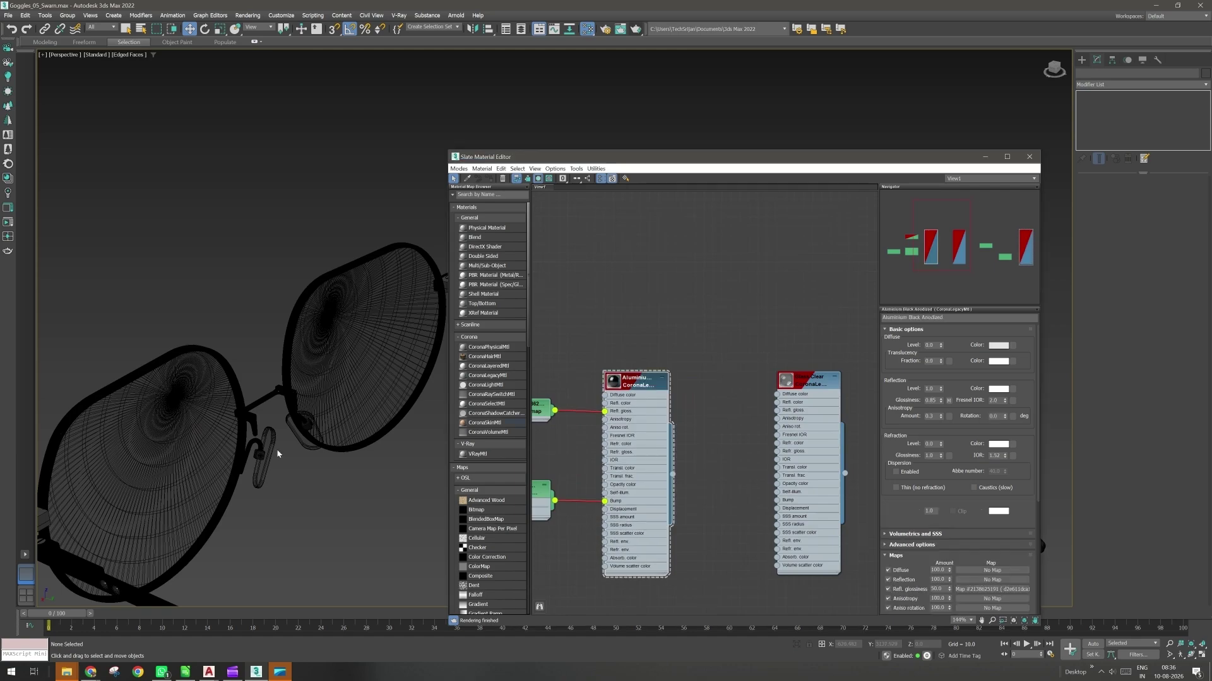
scroll(278, 454, up, 8)
scroll(257, 393, down, 3)
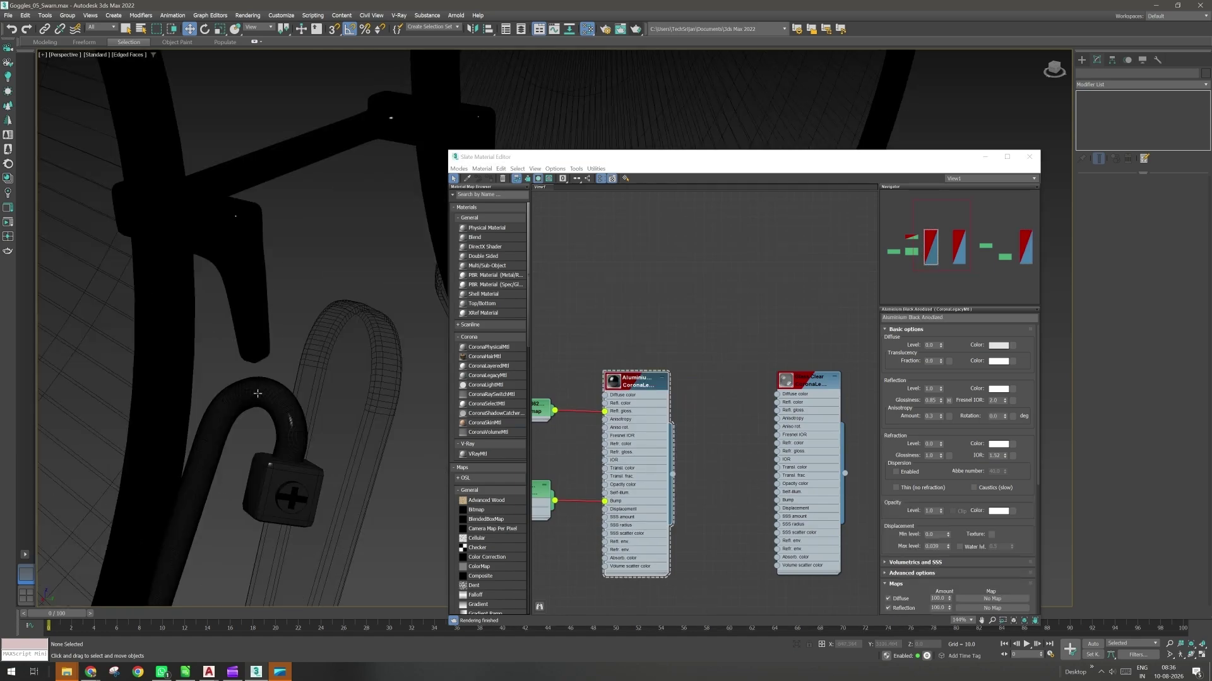
click(271, 482)
ctrl+click(265, 489)
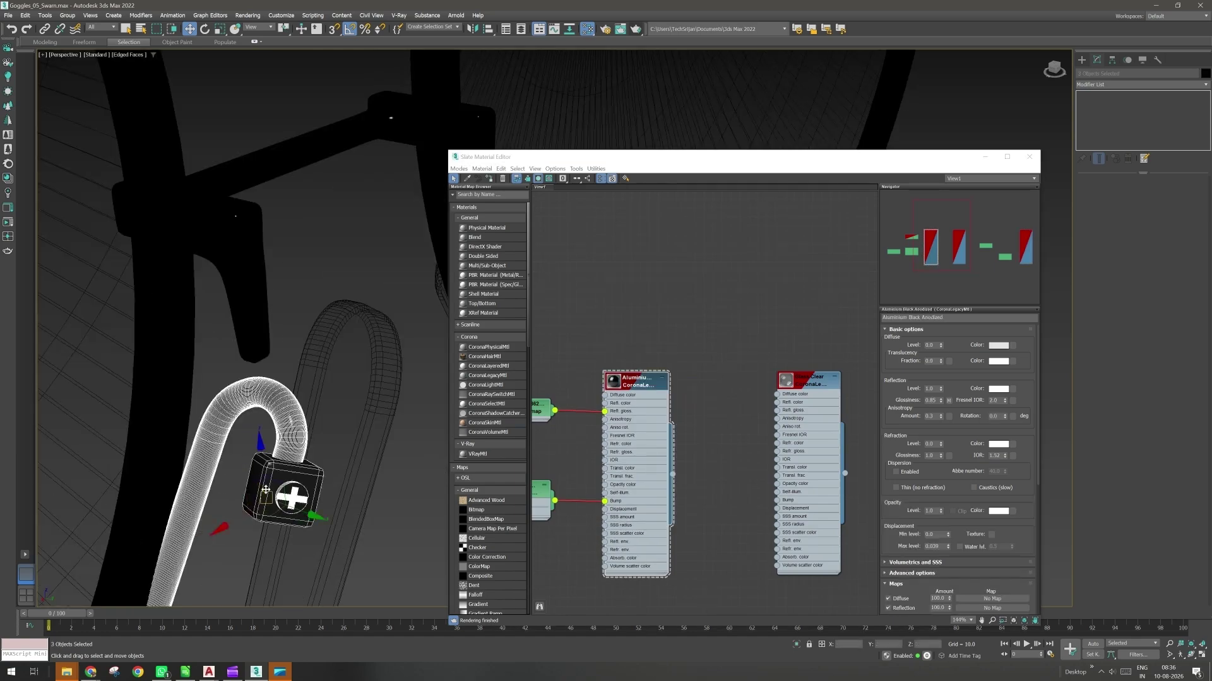
scroll(379, 448, down, 5)
middle_drag(379, 448, 186, 372)
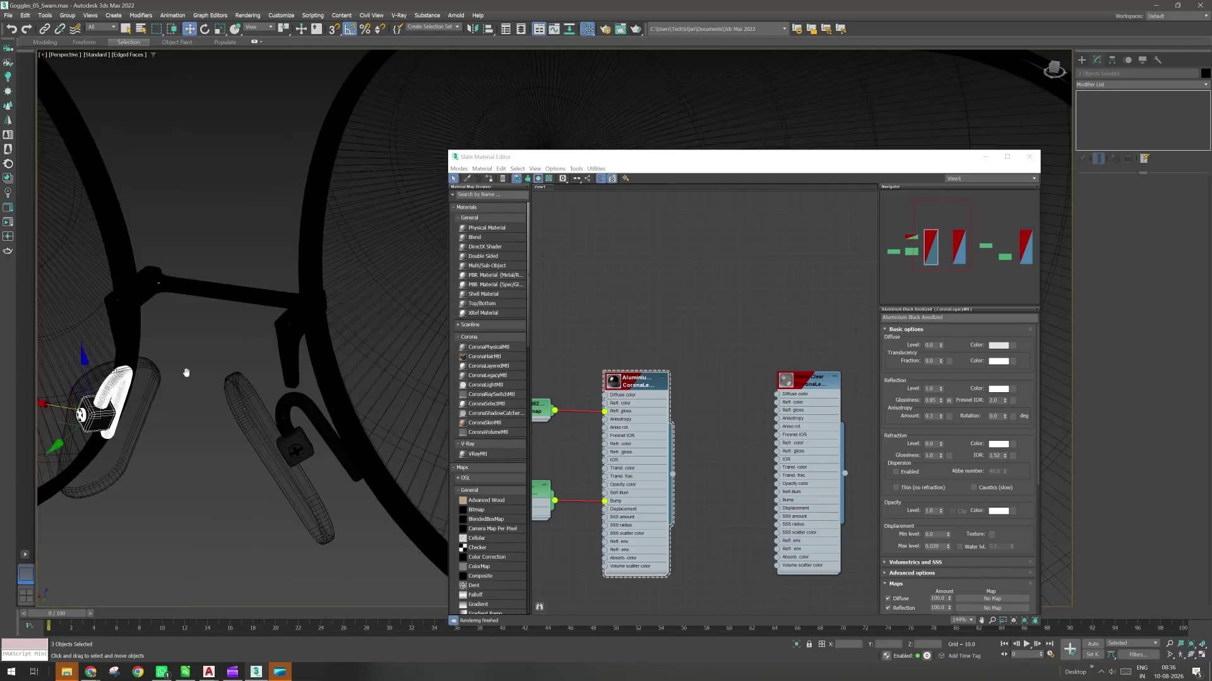
scroll(294, 442, up, 3)
ctrl+click(293, 435)
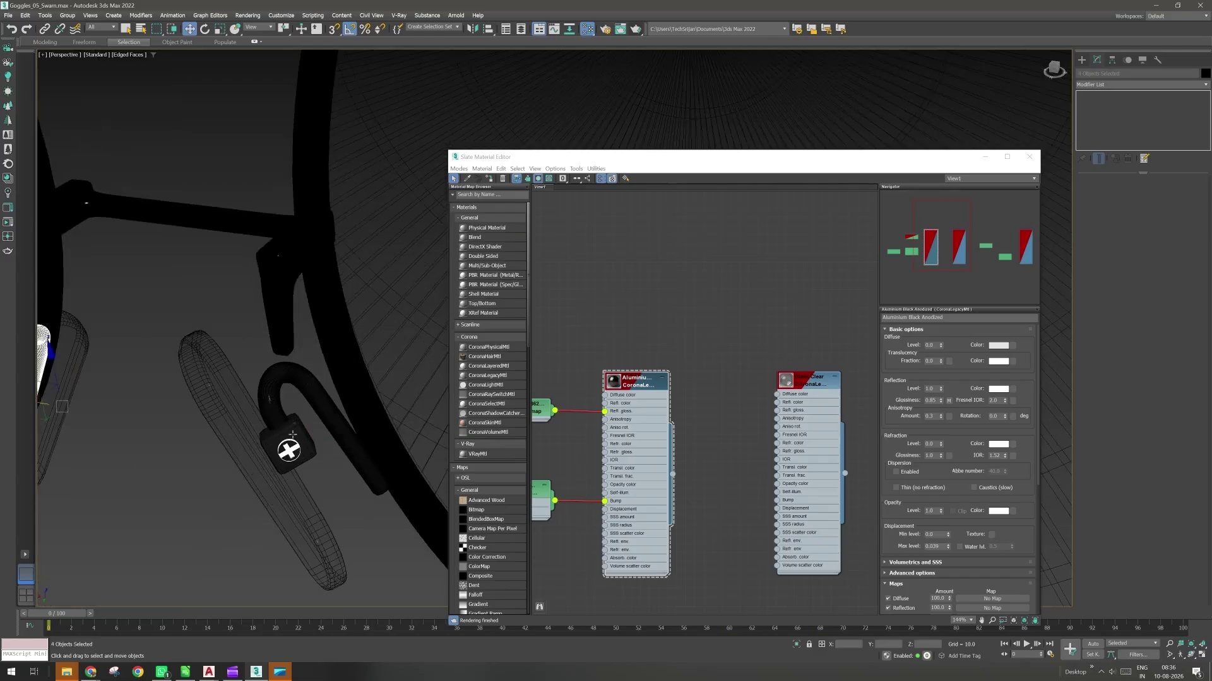
ctrl+click(292, 434)
ctrl+click(322, 408)
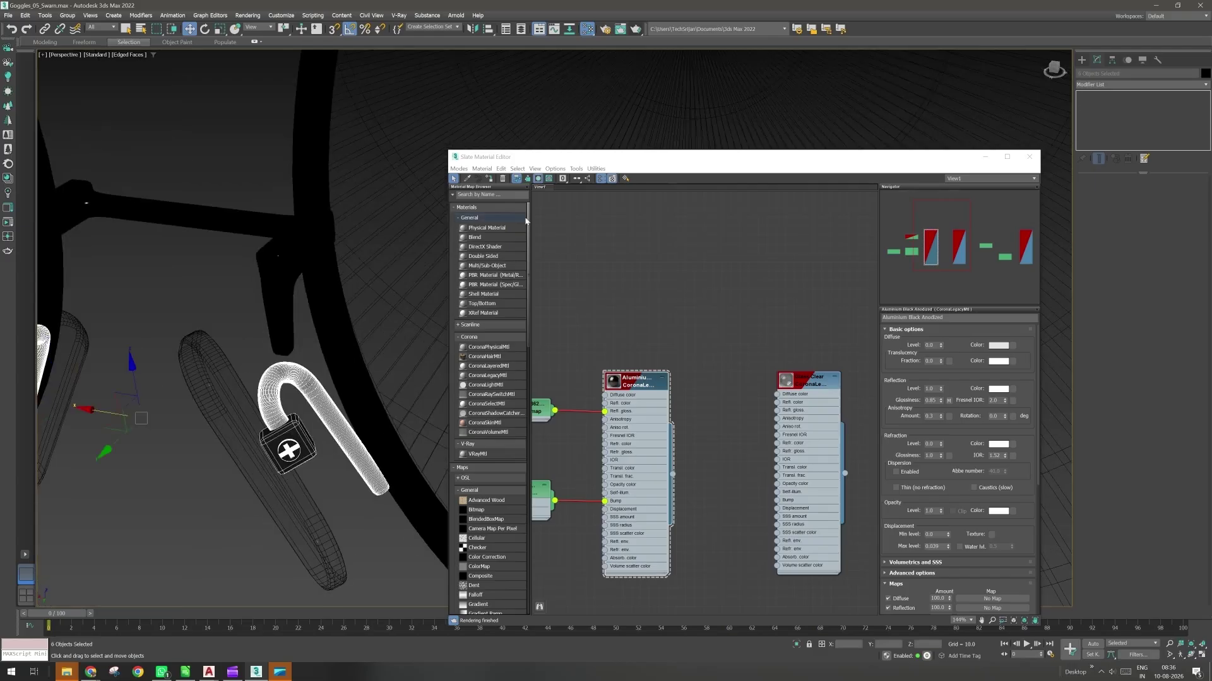
click(627, 386)
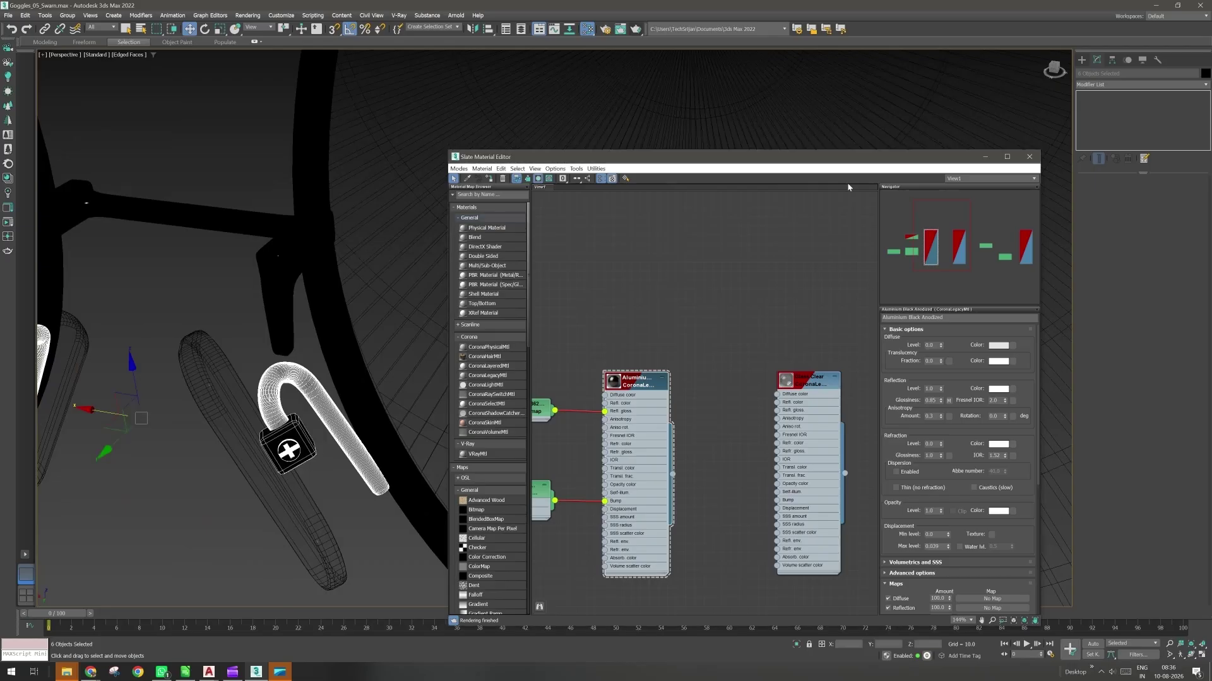
click(1028, 157)
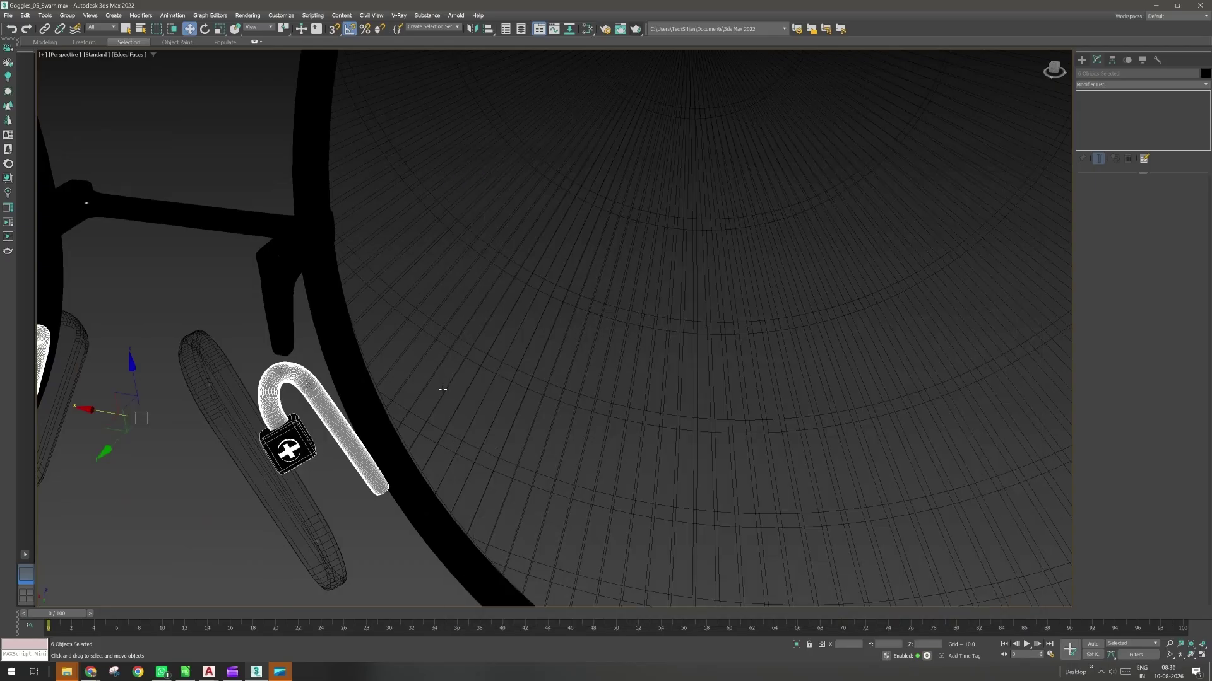
click(442, 390)
Assign Aluminium Black Anodized to one hinge's block, its slotted screws and the curved piece on the temple, and close the material editor.
scroll(291, 373, down, 5)
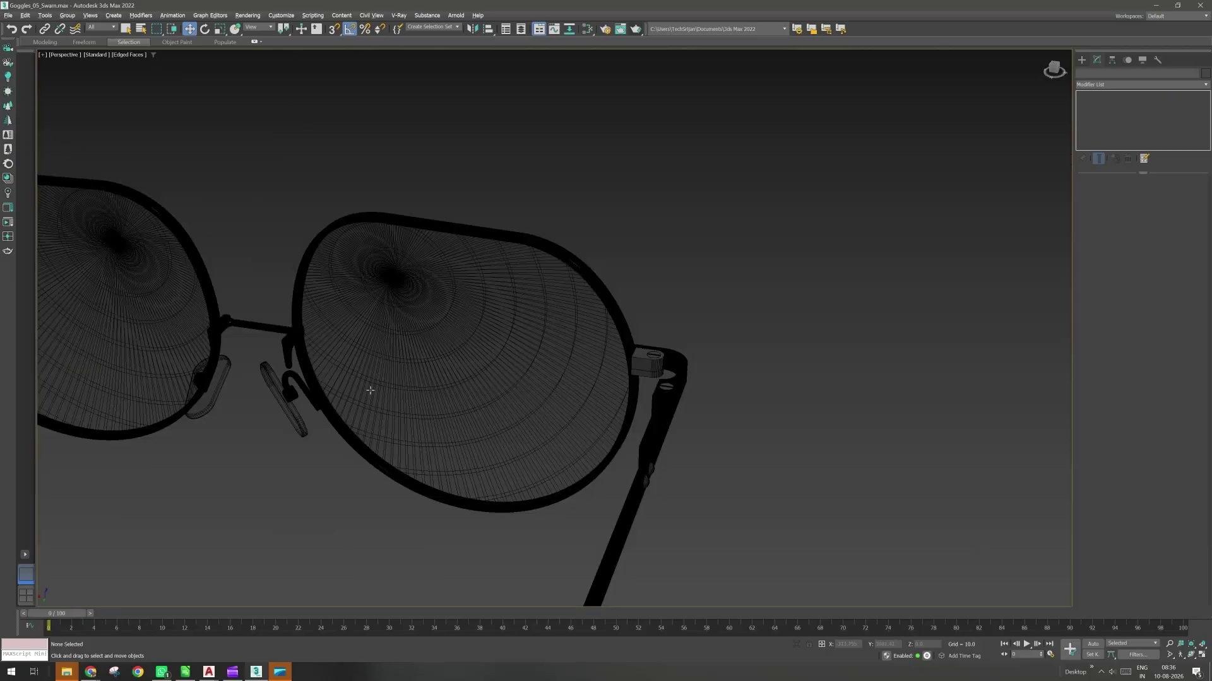
middle_drag(370, 390, 517, 442)
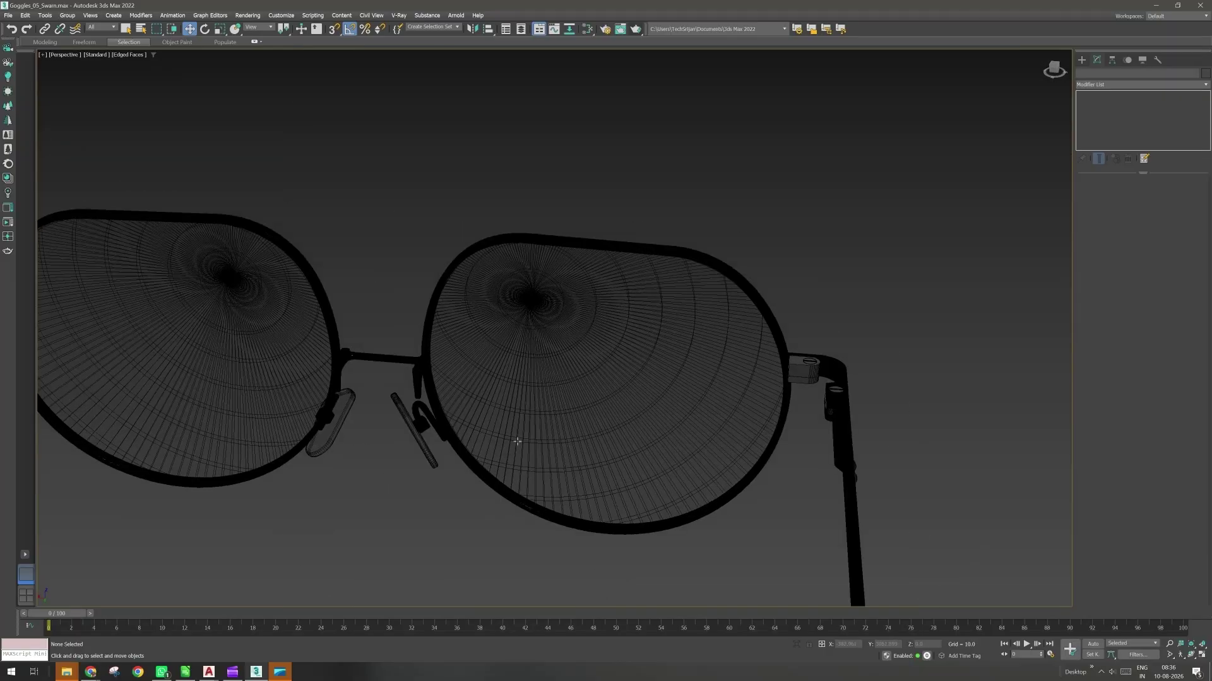
scroll(812, 363, up, 5)
click(814, 363)
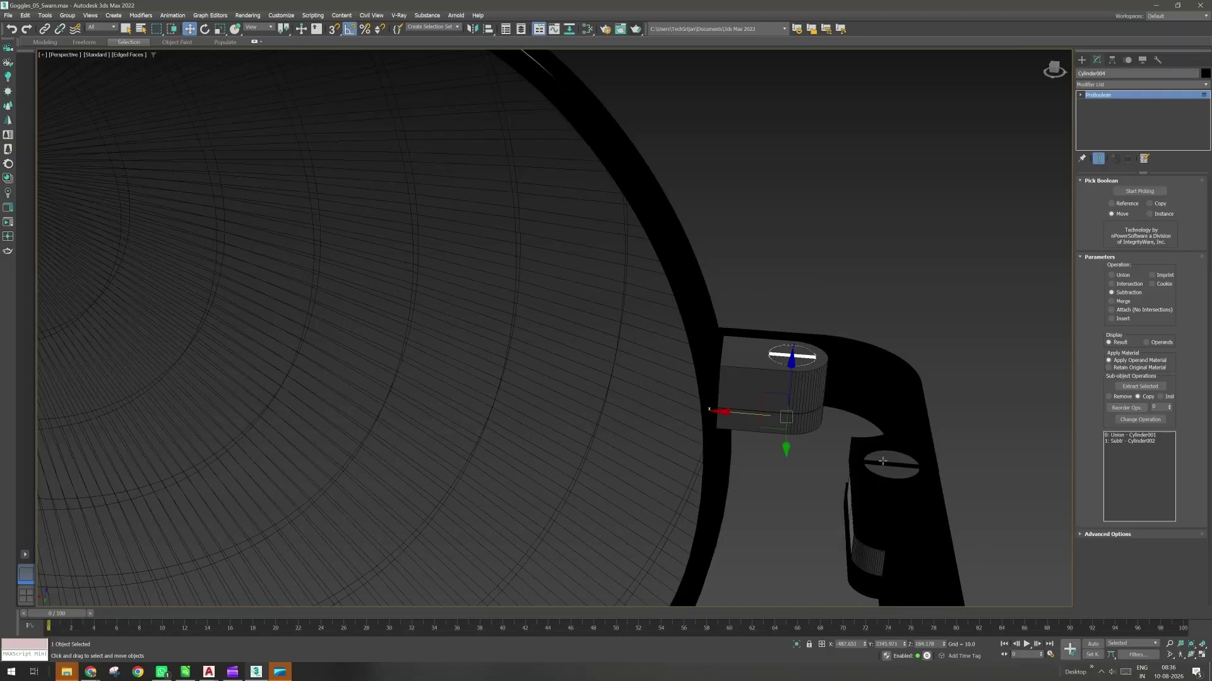
ctrl+click(882, 462)
ctrl+click(784, 397)
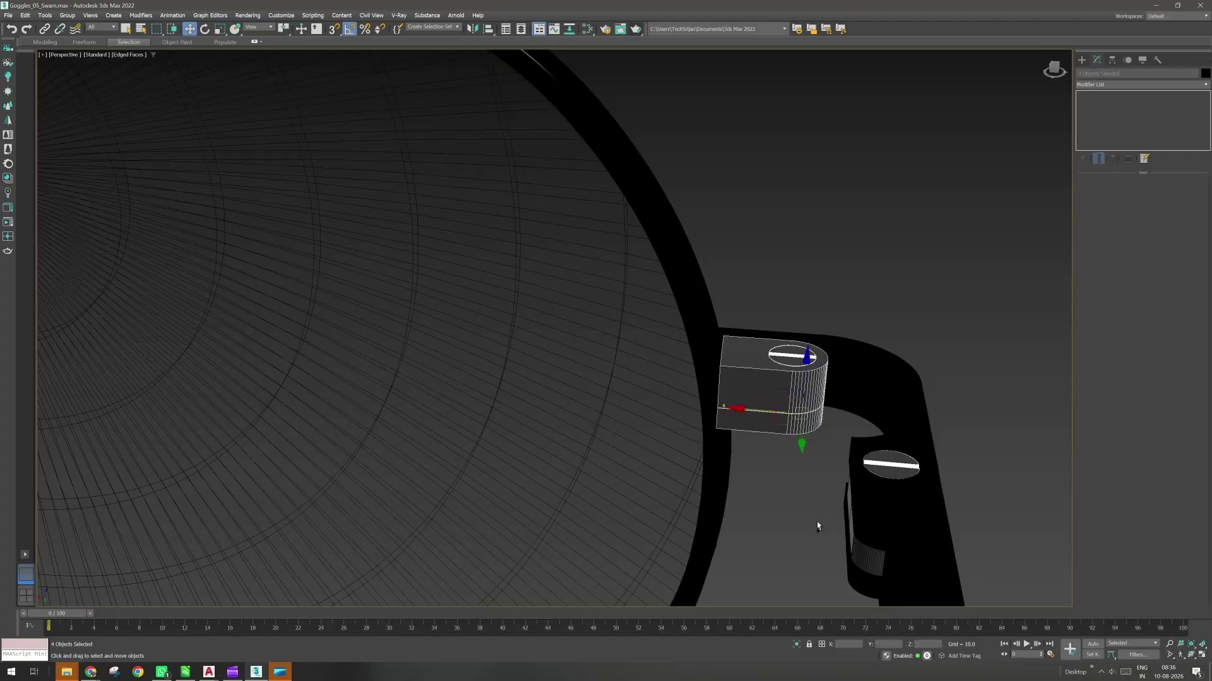
ctrl+click(865, 554)
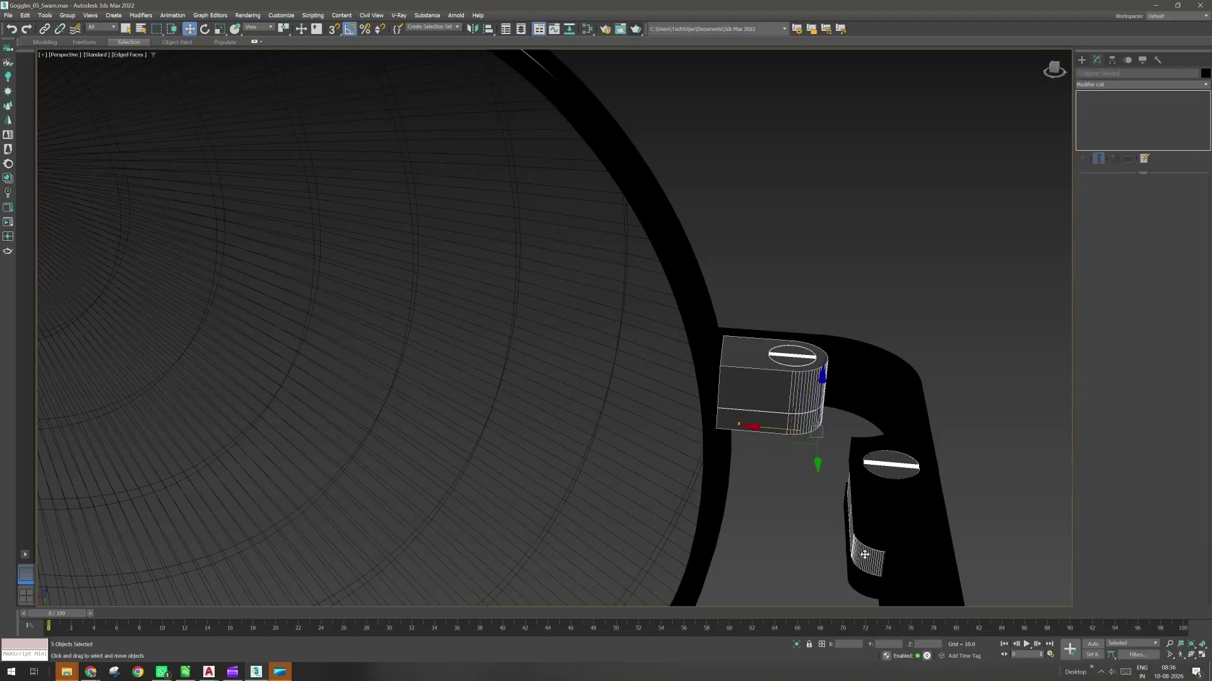
click(588, 29)
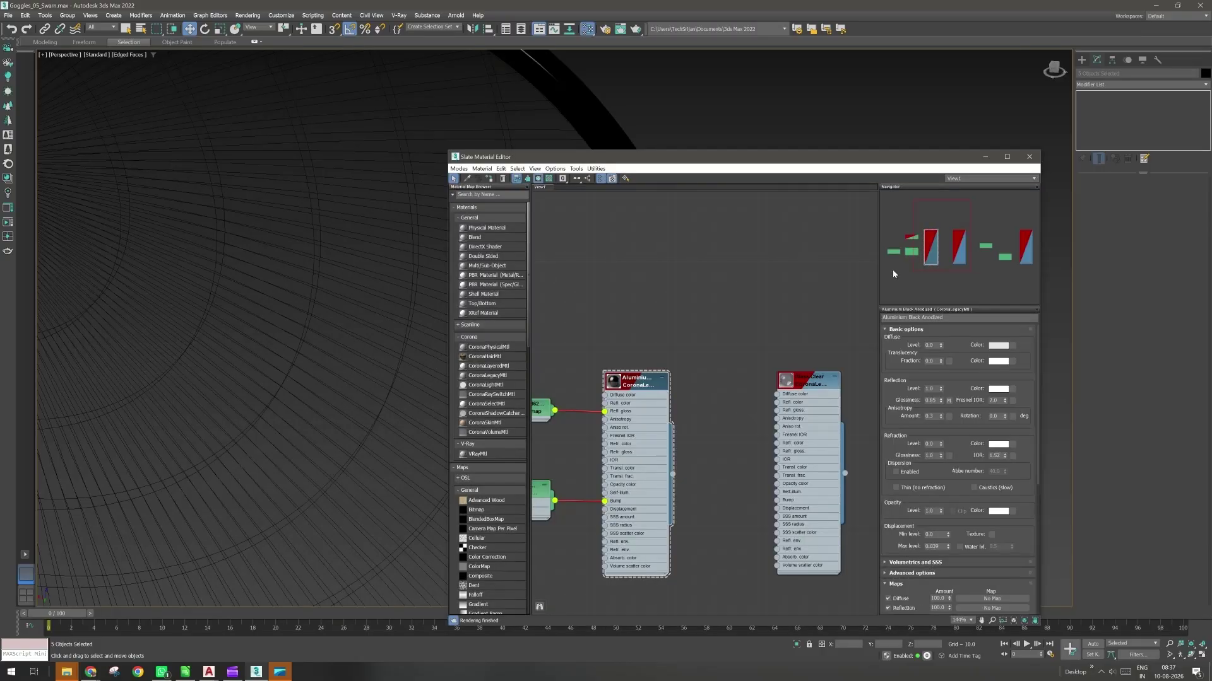
click(1029, 157)
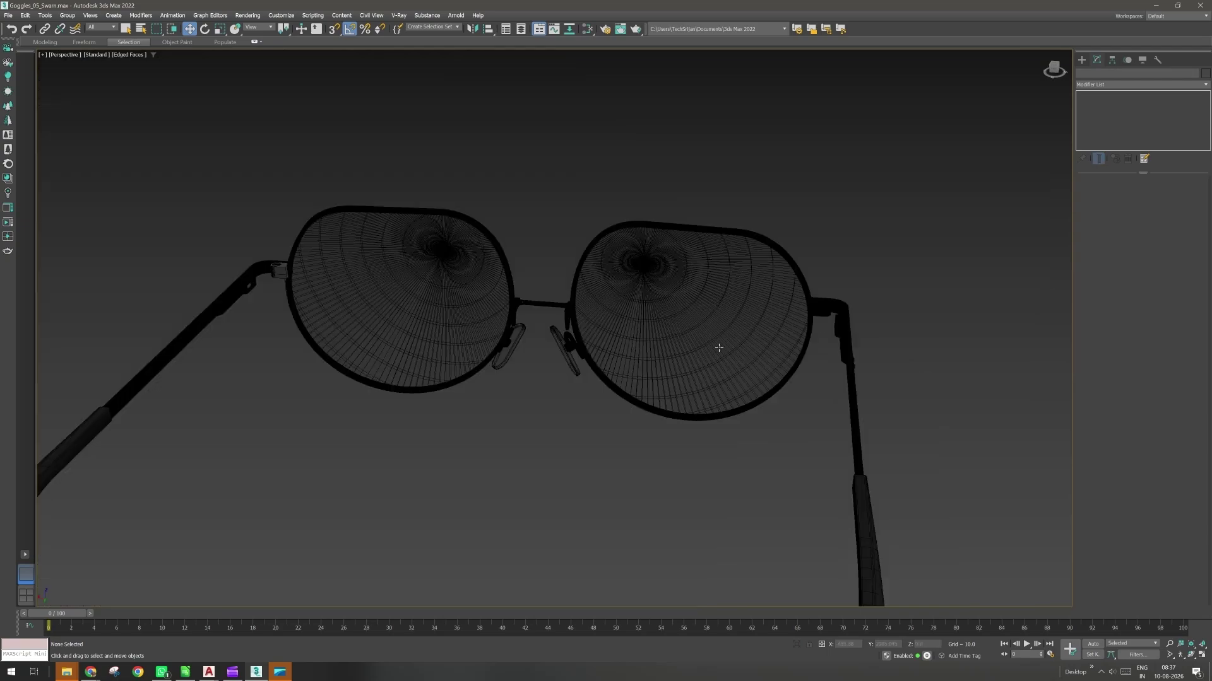
Assign Aluminium Black Anodized to the hinge block and slotted screw on the opposite side of the goggles, and clear the selection.
alt+middle_drag(719, 348, 525, 440)
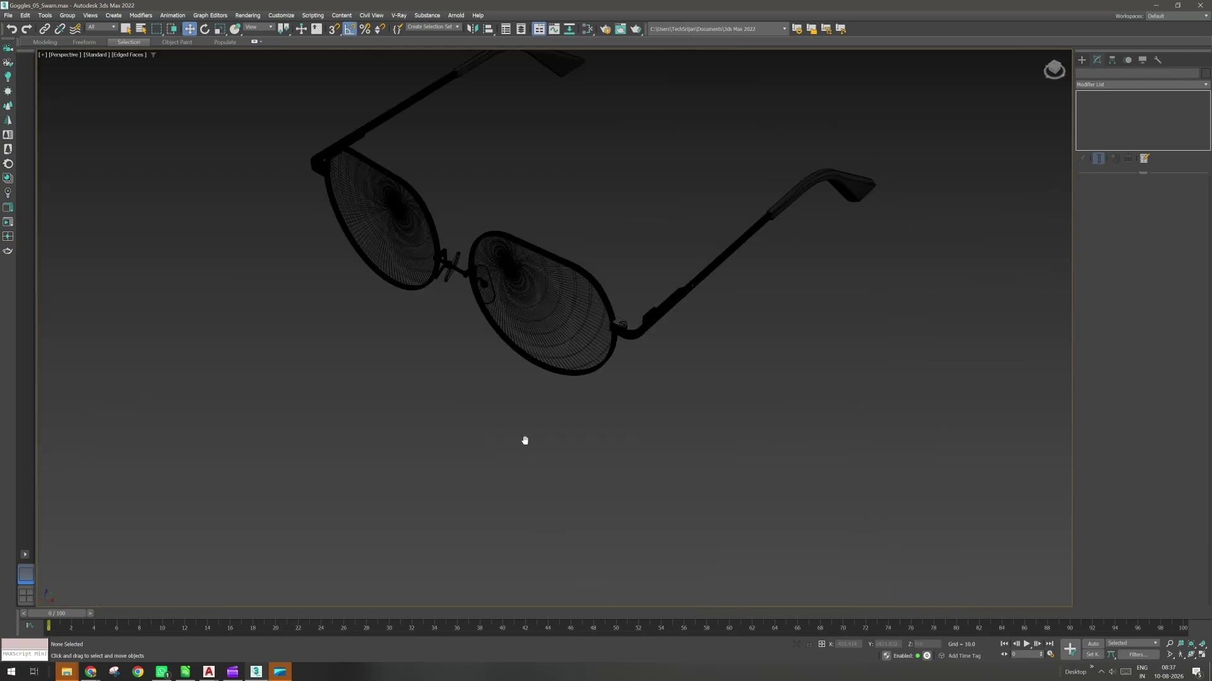
scroll(579, 352, up, 5)
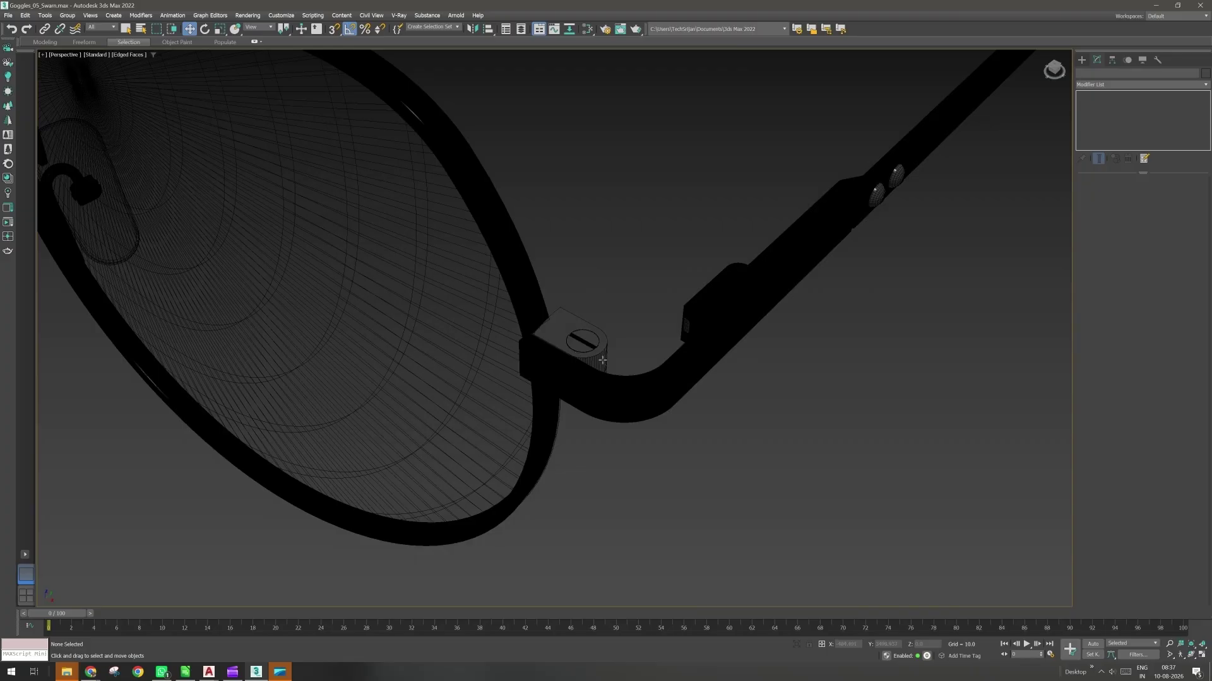
alt+middle_drag(603, 359, 422, 424)
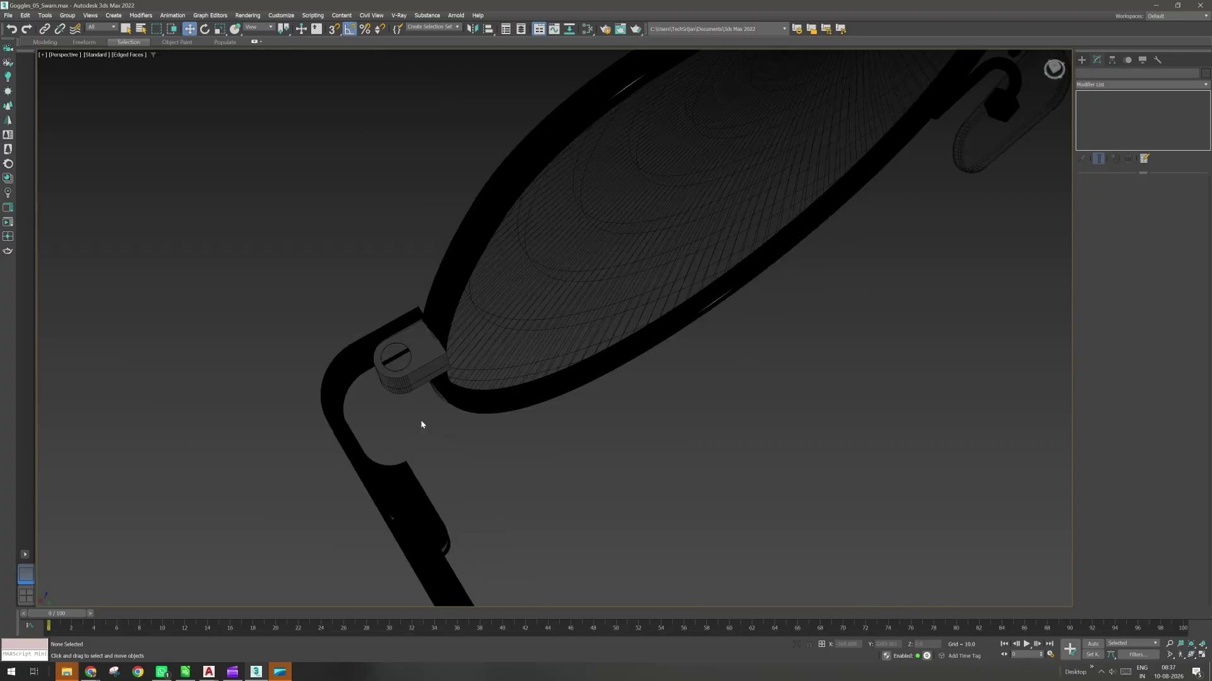
click(387, 366)
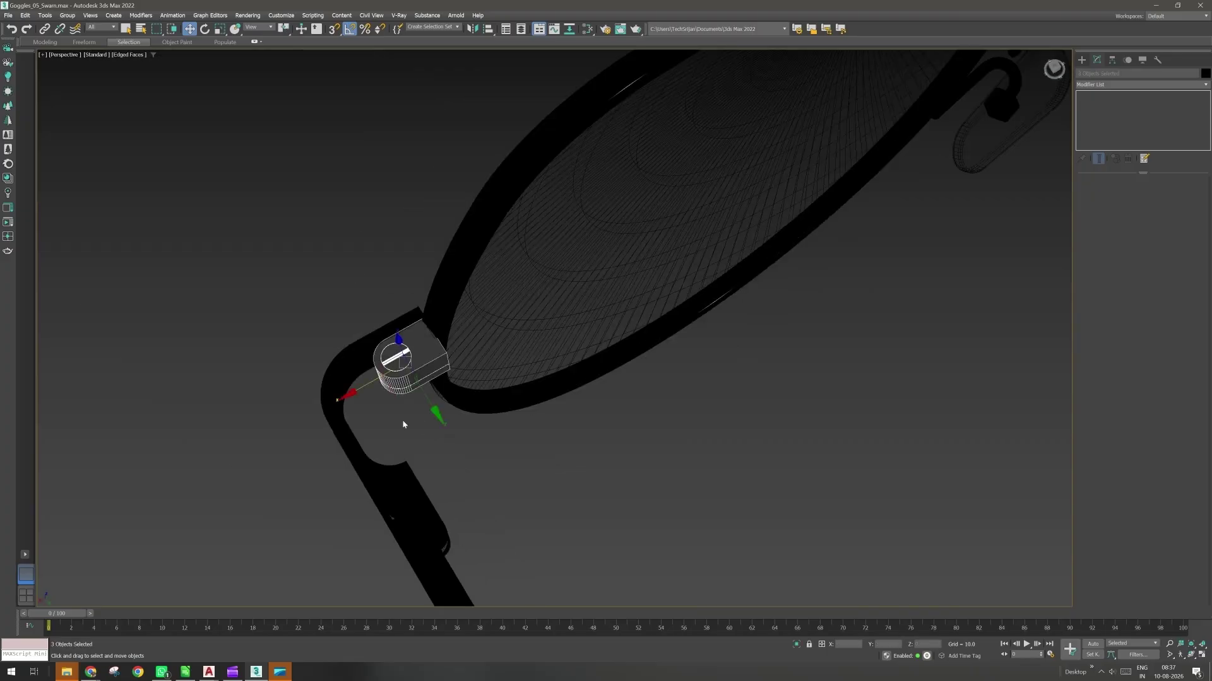
key(m)
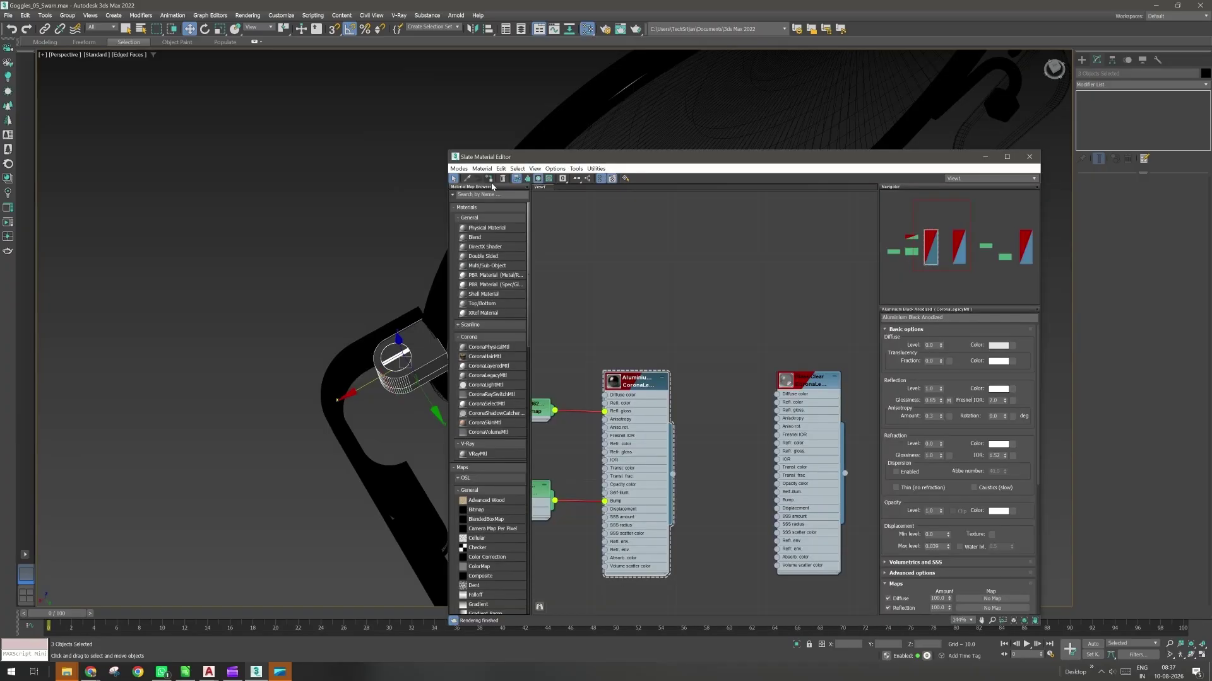
key(m)
click(467, 438)
Frame the whole goggles in the perspective view, run a Corona test render, and cancel it.
scroll(436, 376, down, 2)
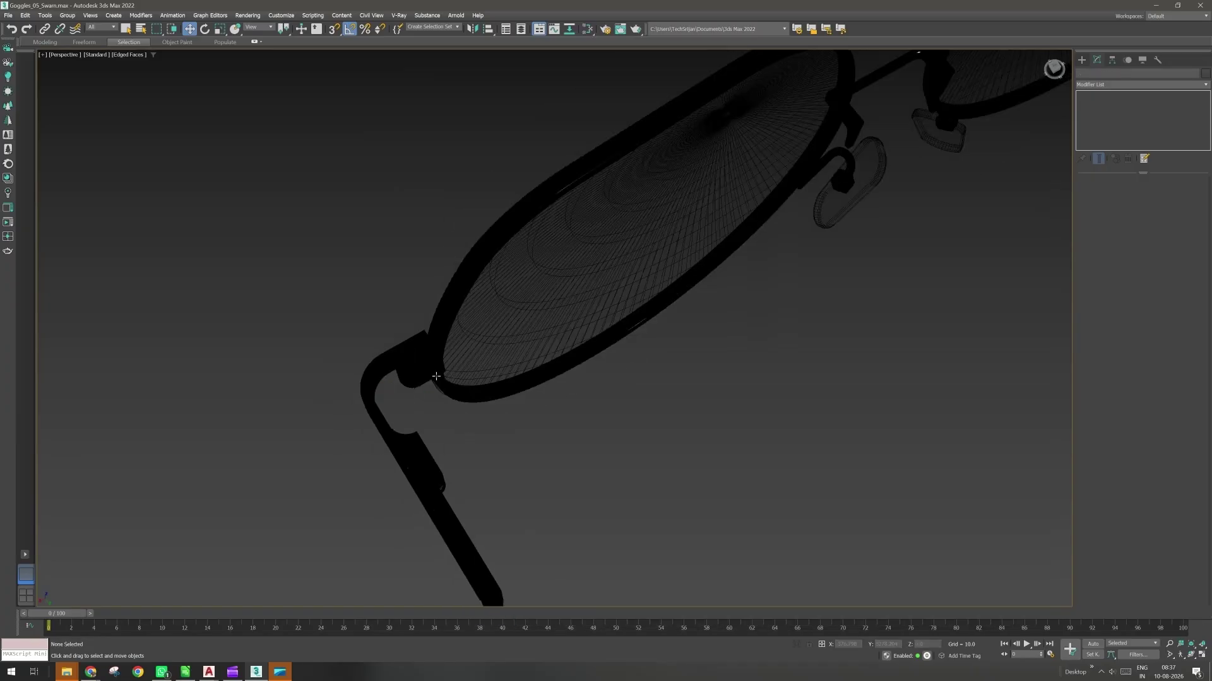
alt+middle_drag(436, 376, 534, 373)
scroll(534, 373, up, 5)
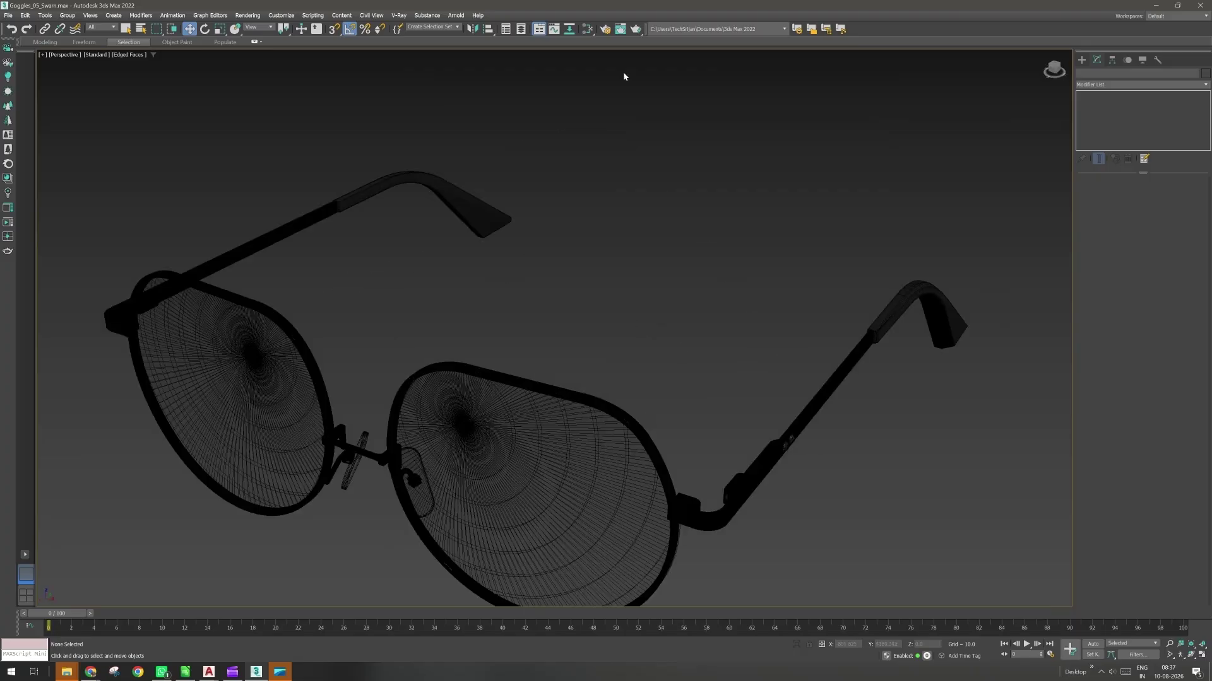
key(shift+q)
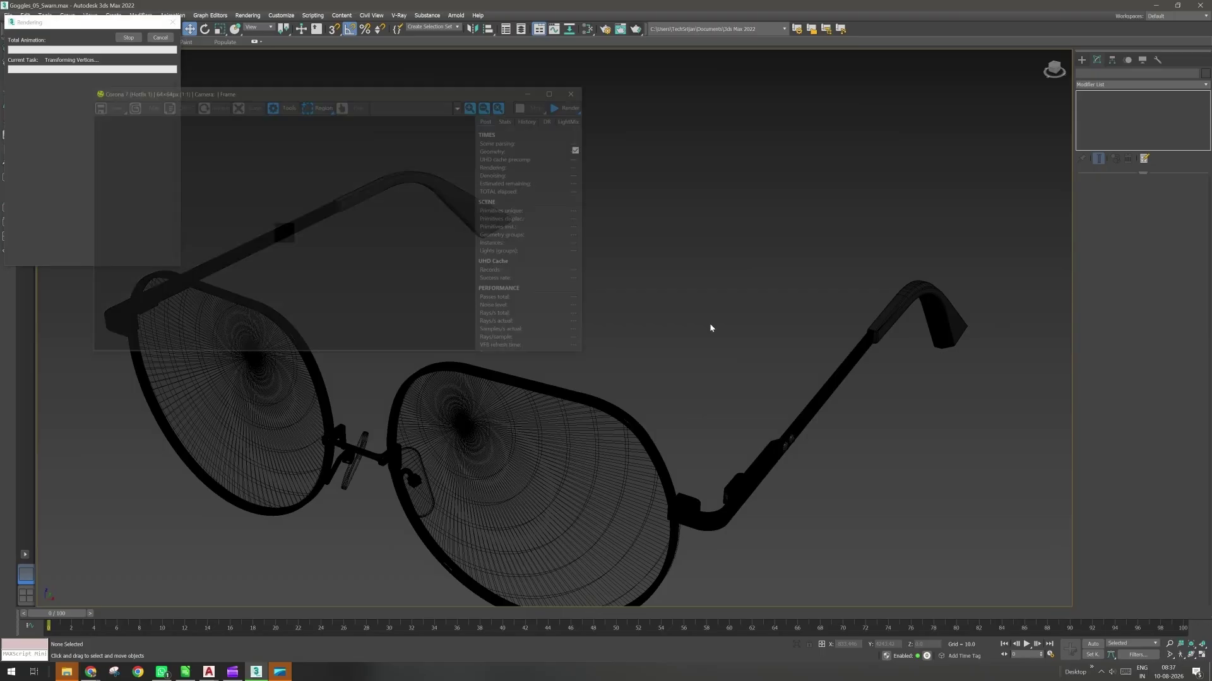
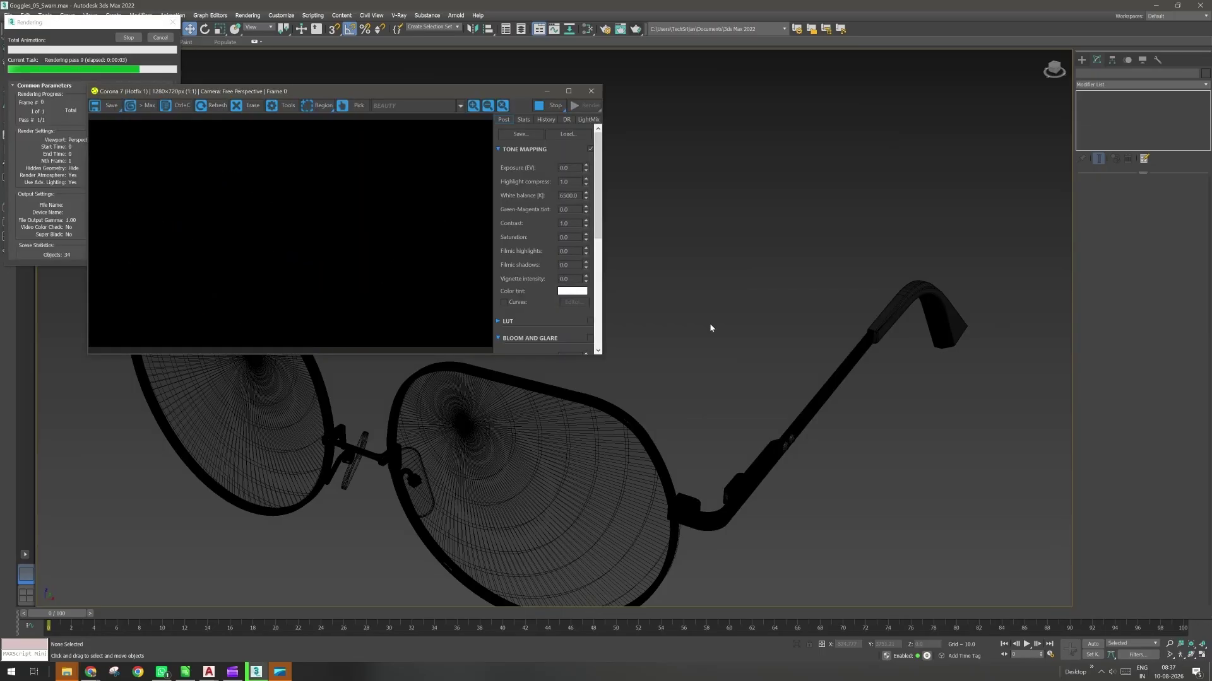
click(592, 92)
click(160, 38)
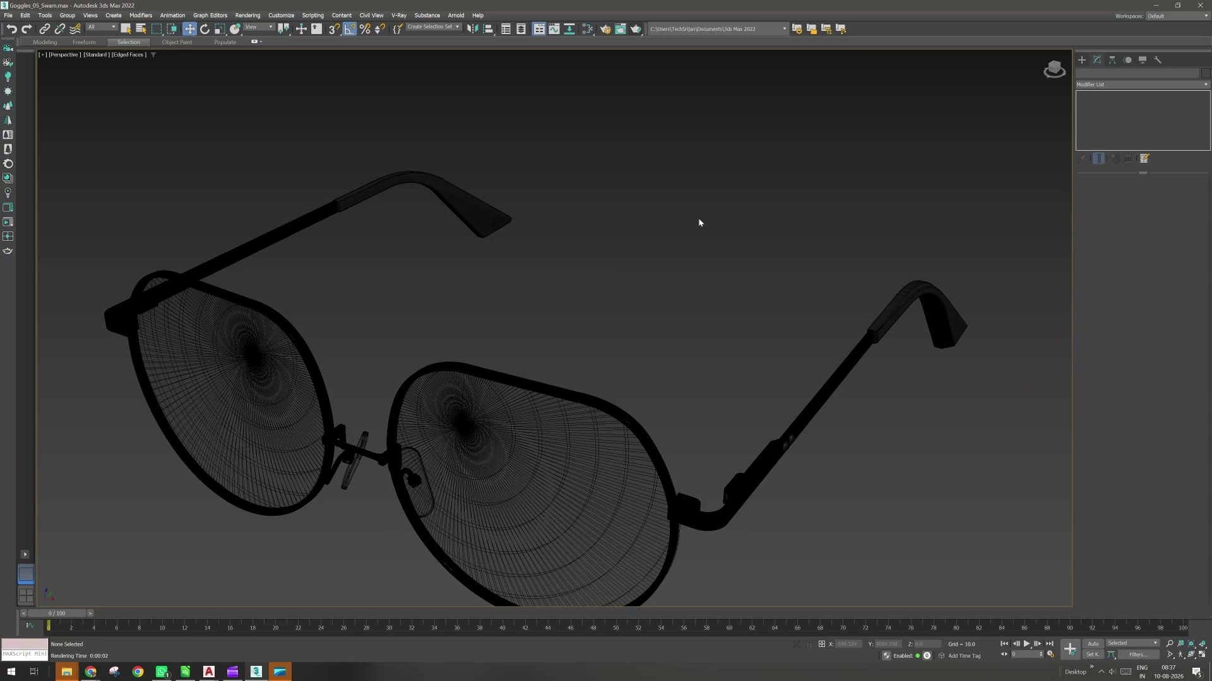
Examine the light and camera categories available for creation, including the Standard camera types.
click(1081, 59)
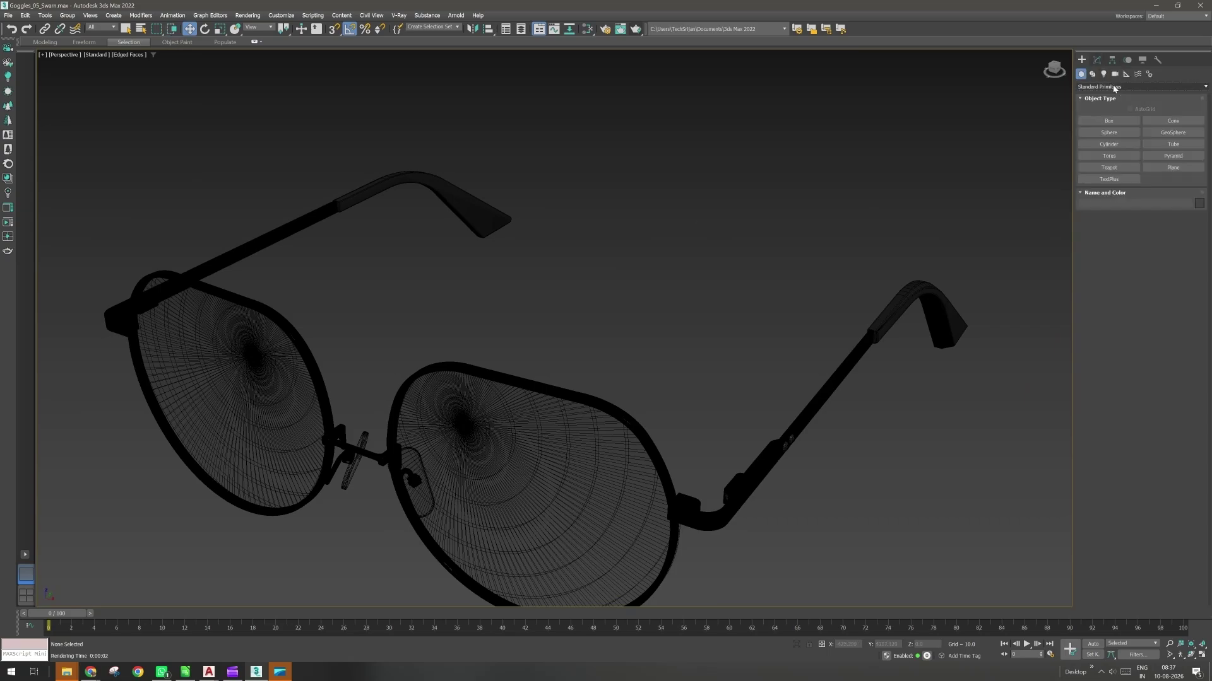
click(1103, 74)
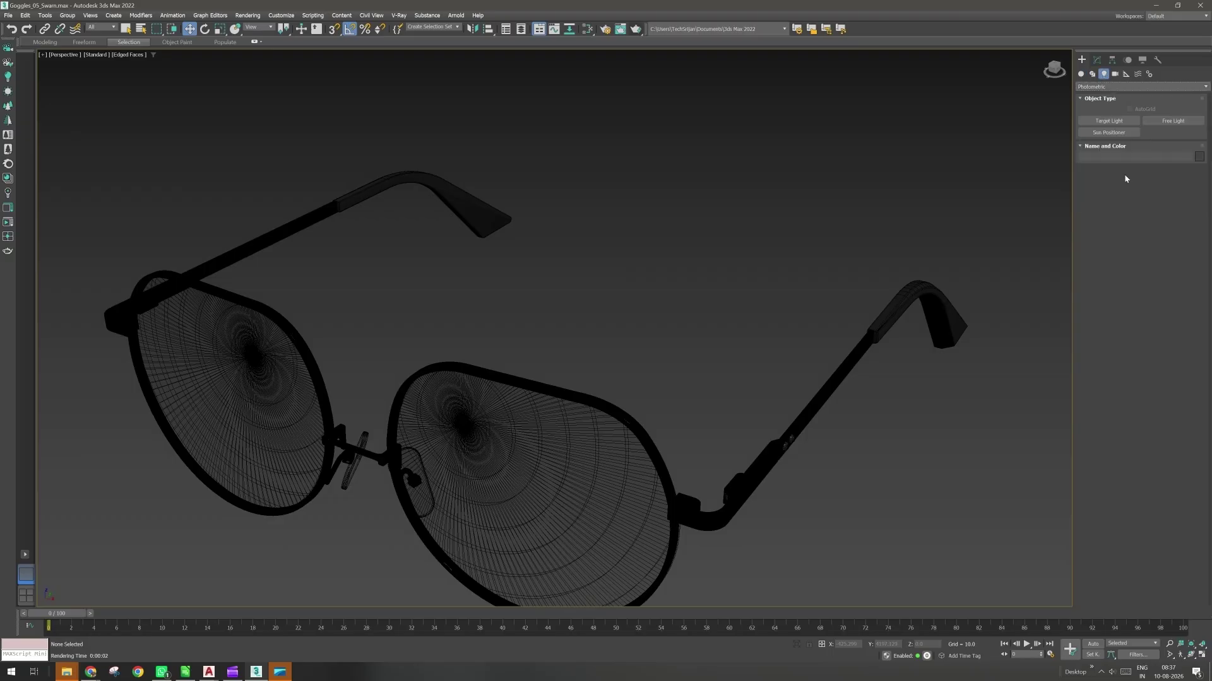
click(1151, 87)
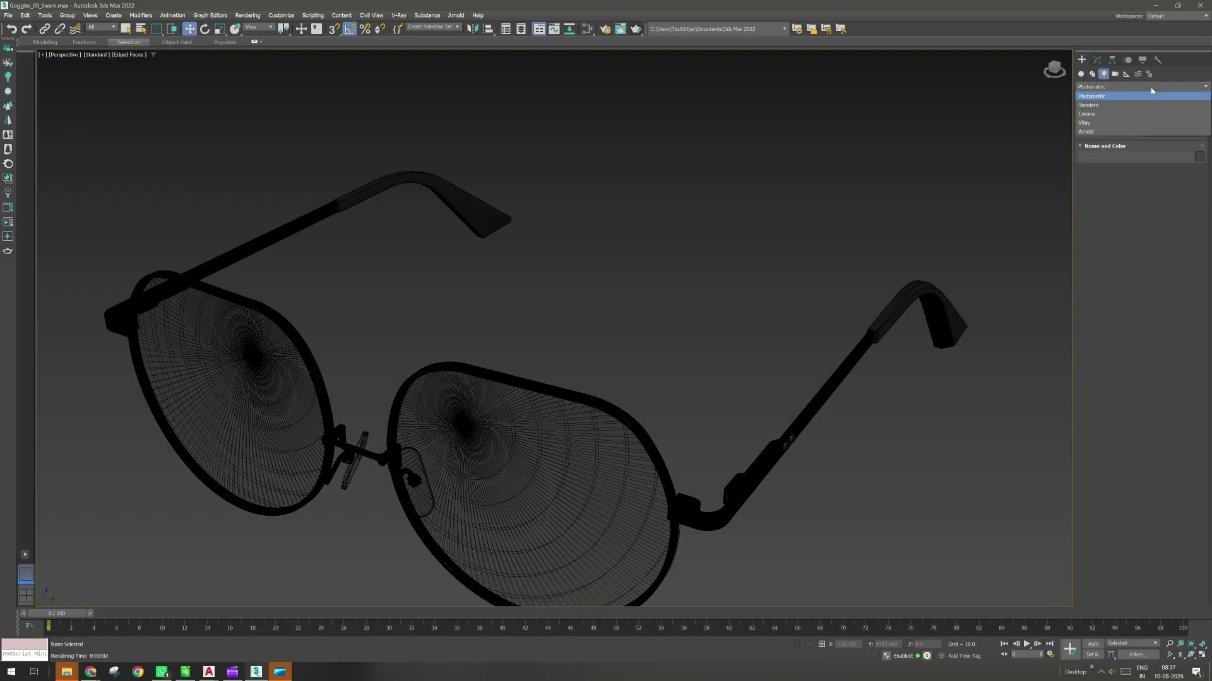
click(1115, 74)
click(1103, 88)
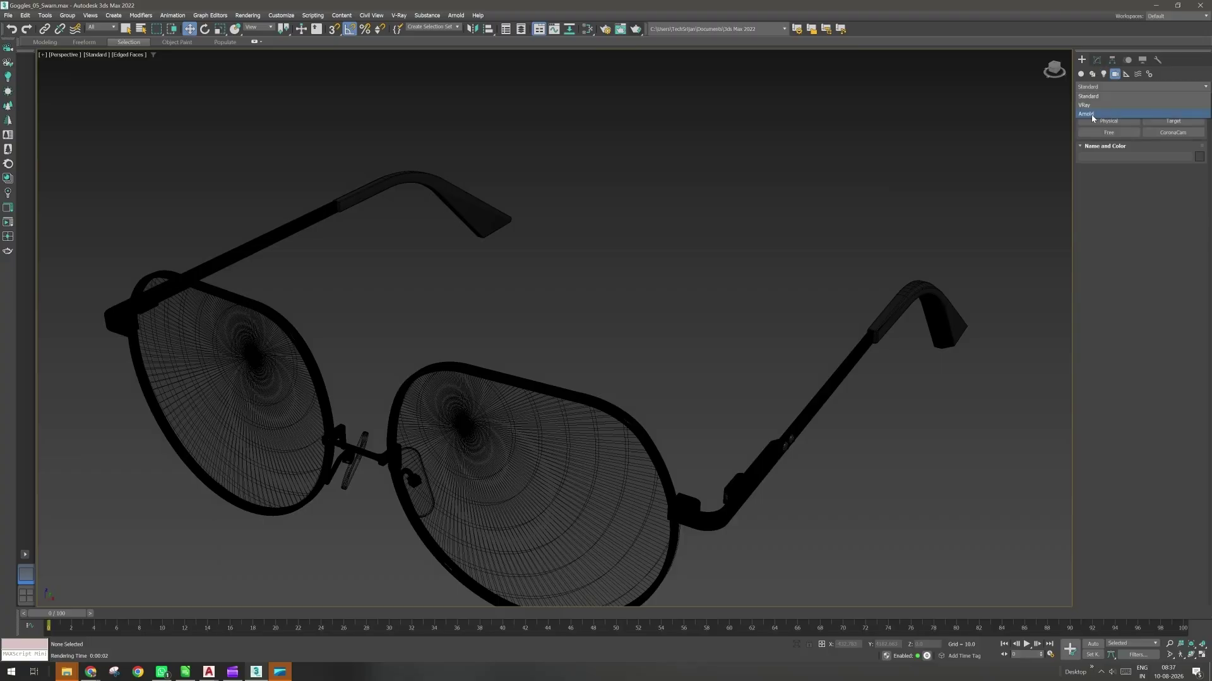
click(1129, 214)
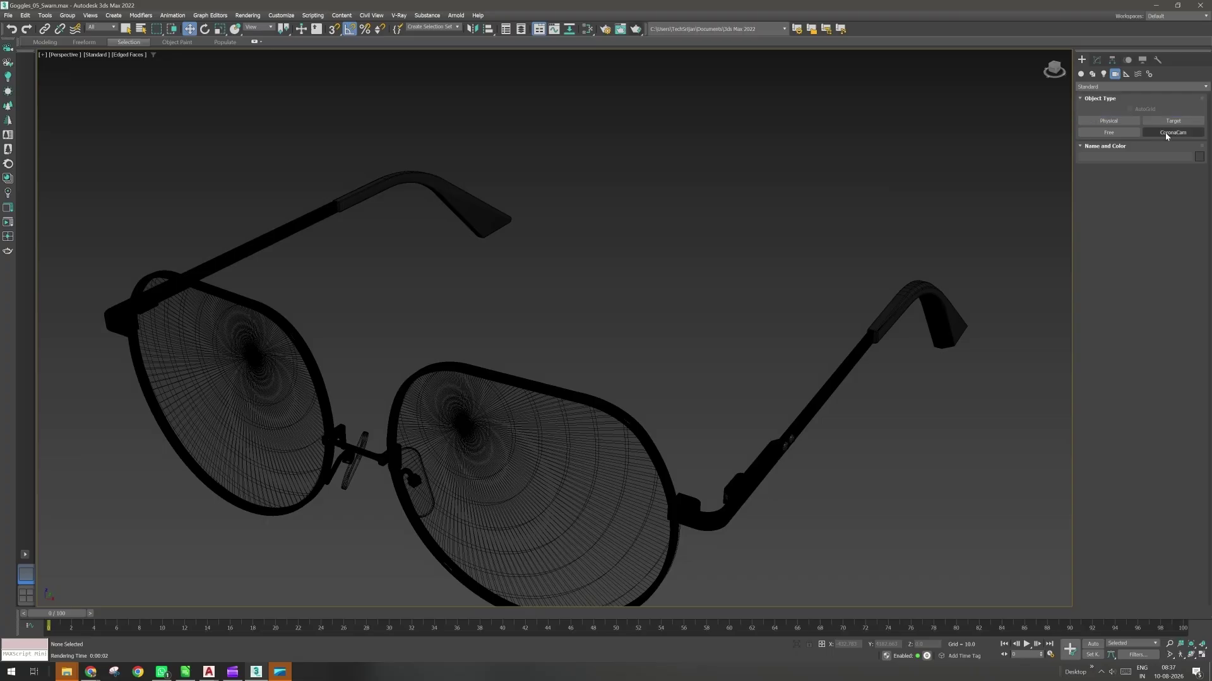
click(1121, 87)
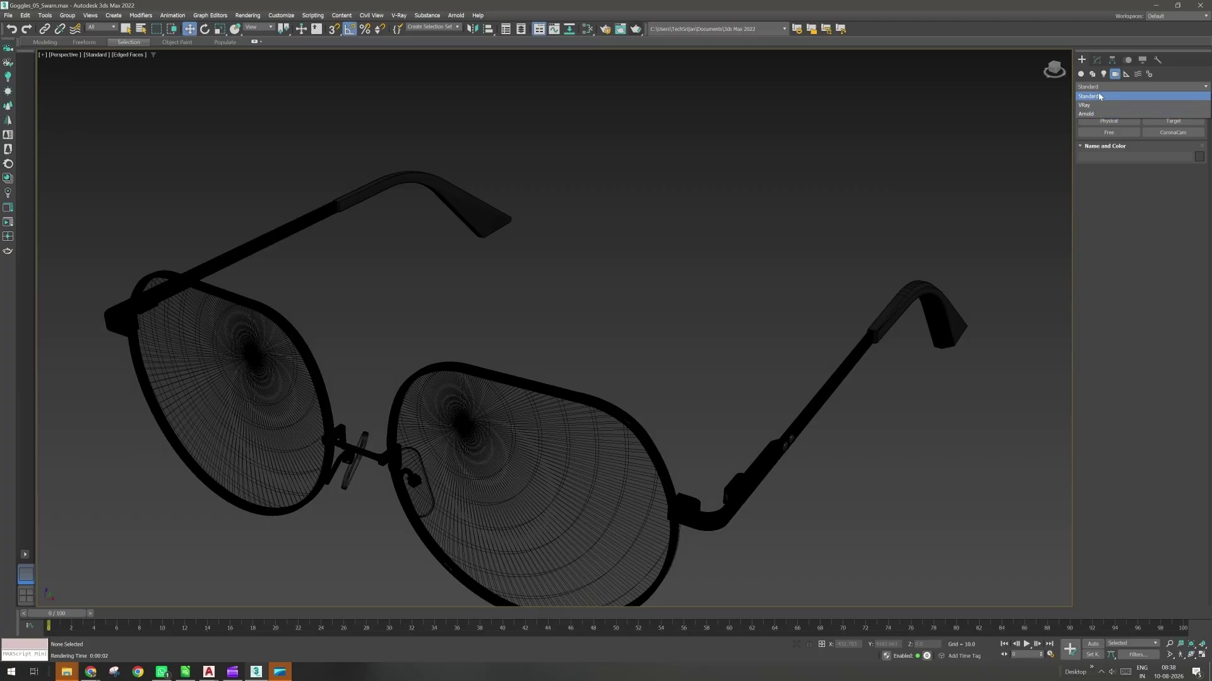
click(1098, 98)
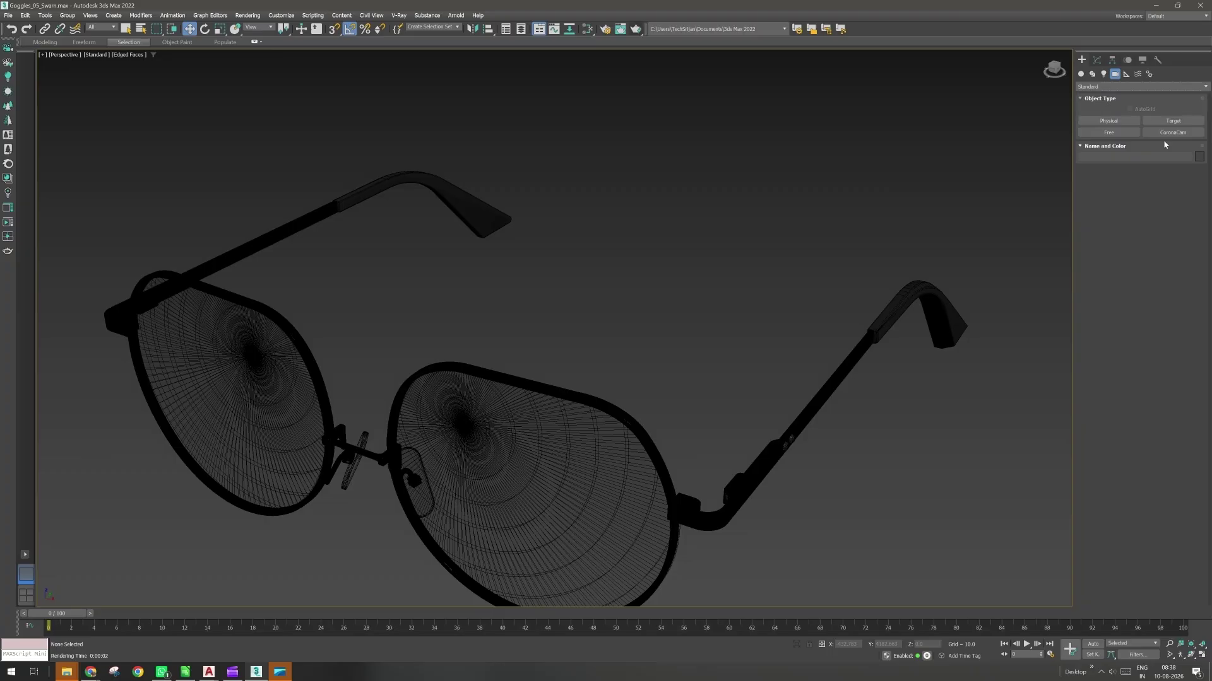
Create a sphere-shaped CoronaLight with intensity 50 on the ground beside the goggles.
click(1104, 75)
click(1119, 87)
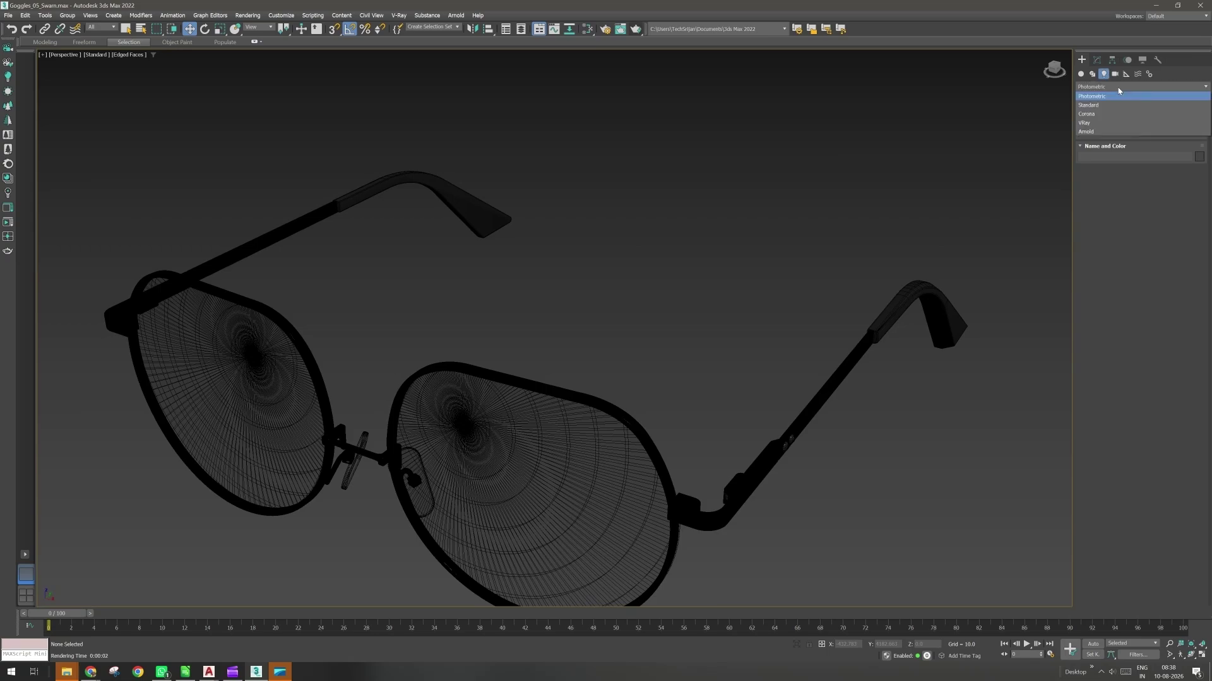
click(1100, 114)
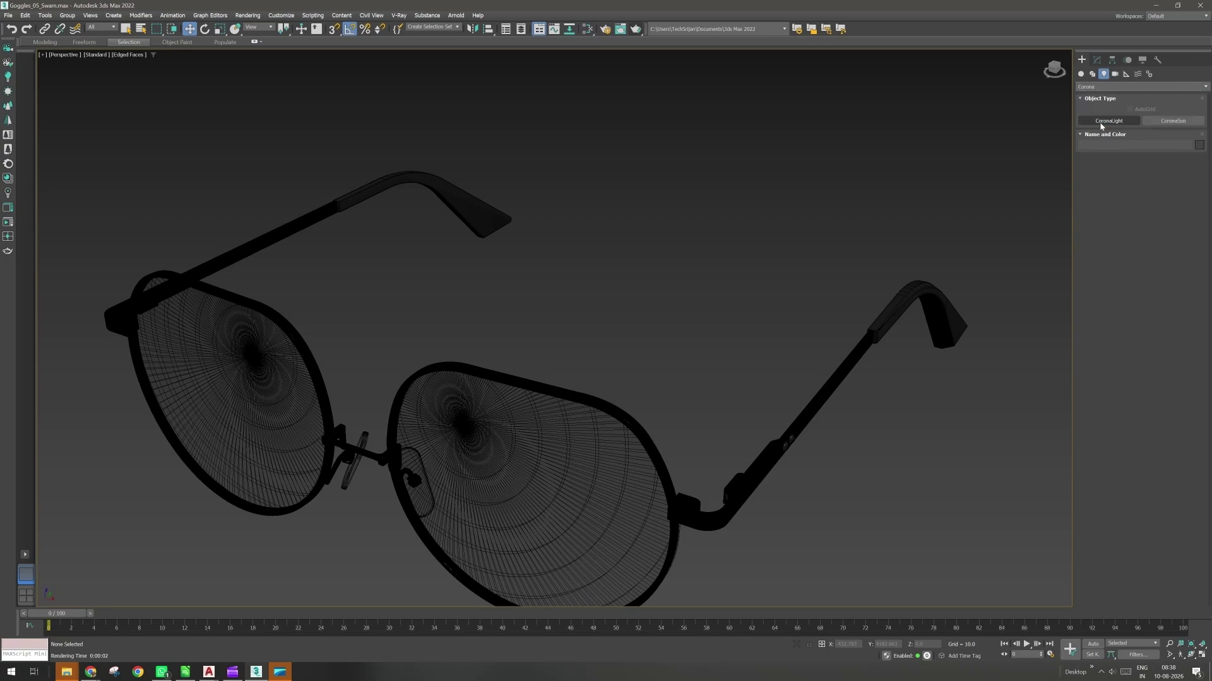
click(1111, 122)
click(1124, 122)
middle_drag(874, 386, 688, 333)
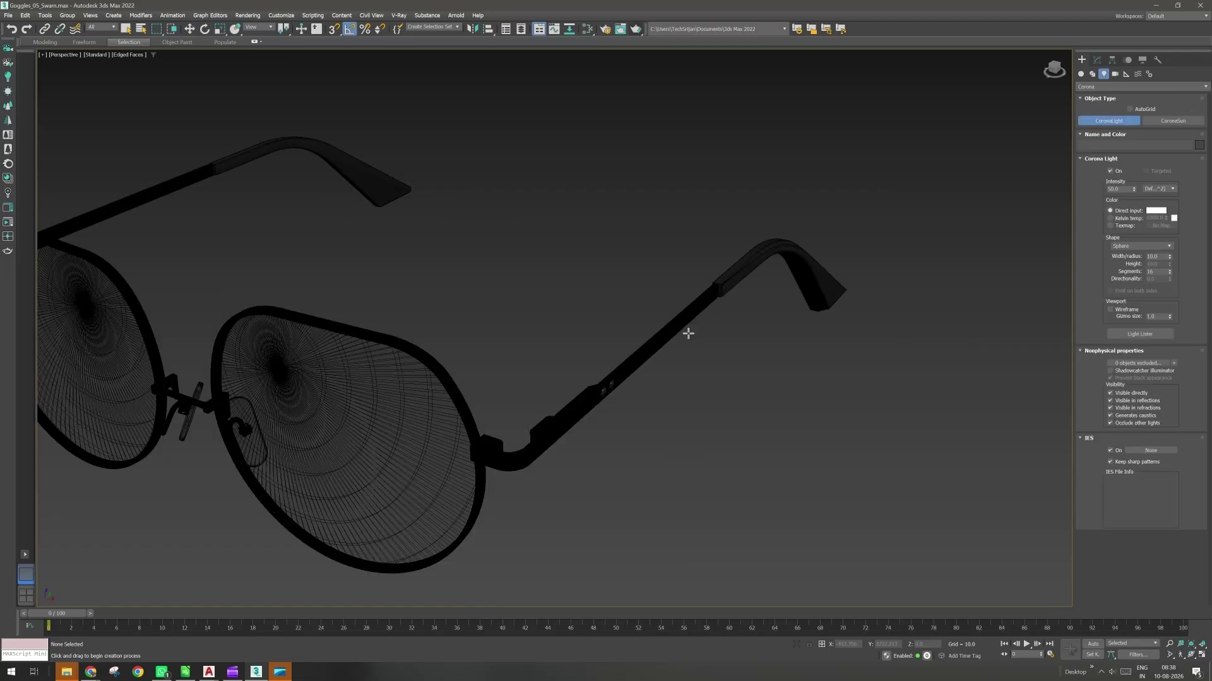
scroll(696, 426, down, 5)
drag(793, 405, 763, 446)
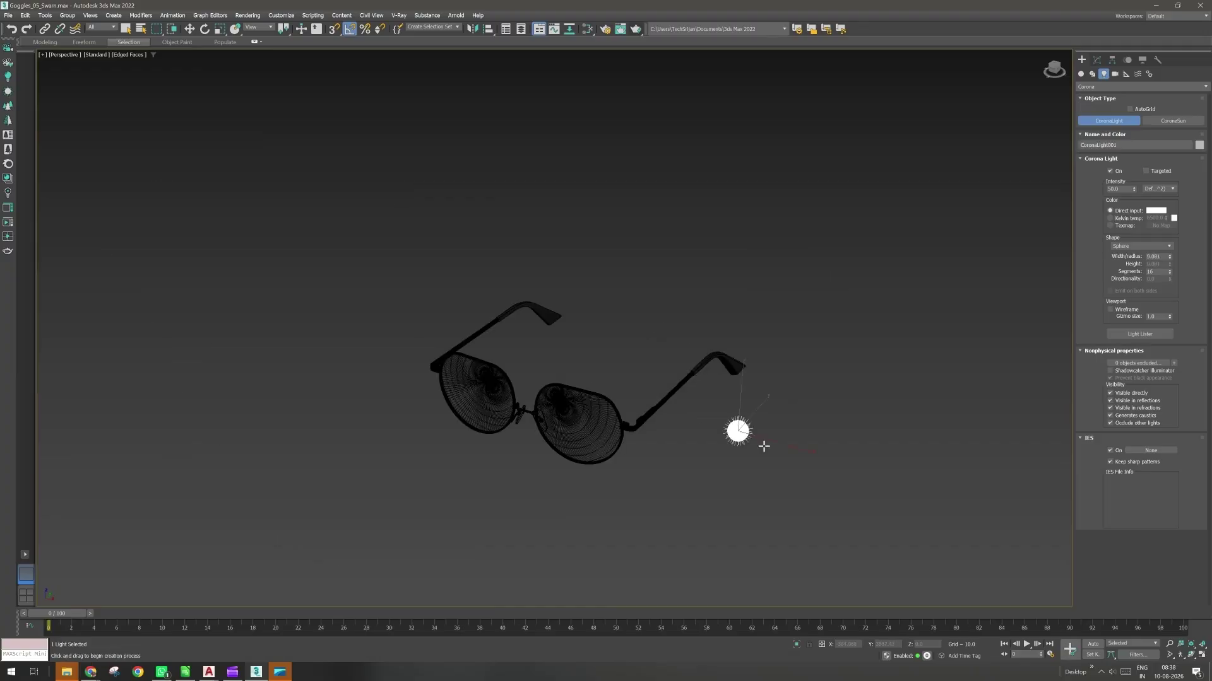
key(w)
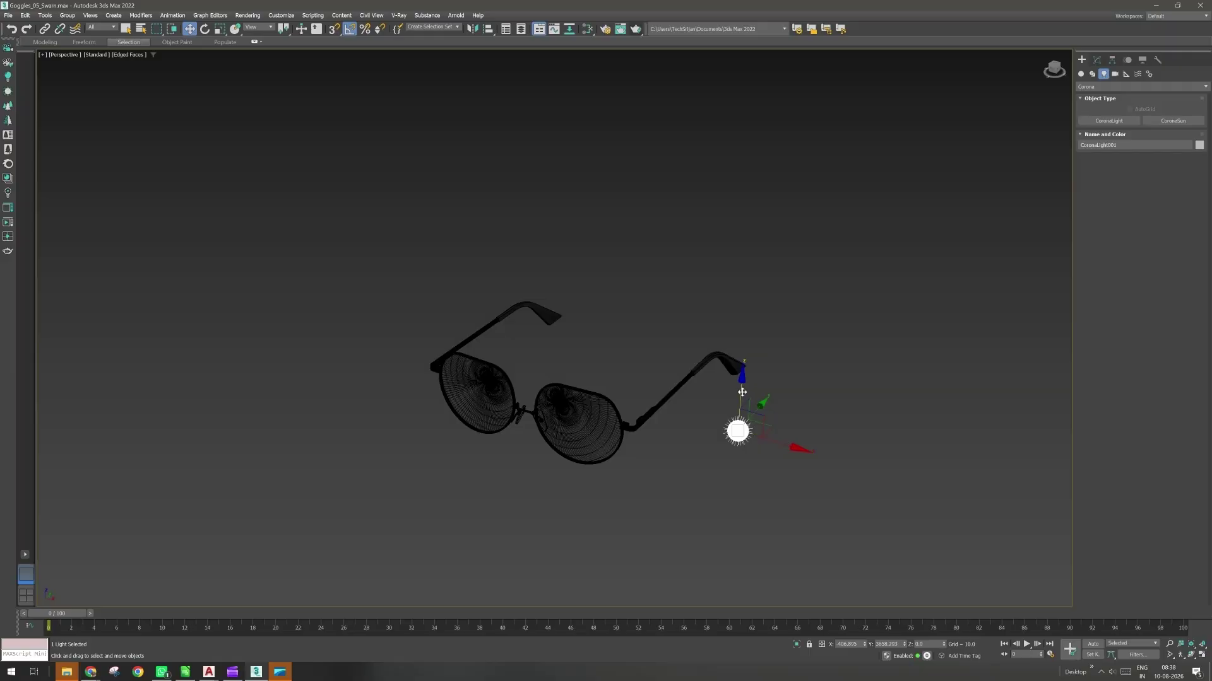
Raise the sphere light and move it closer to the goggles, checking its position from several sides.
drag(742, 392, 742, 185)
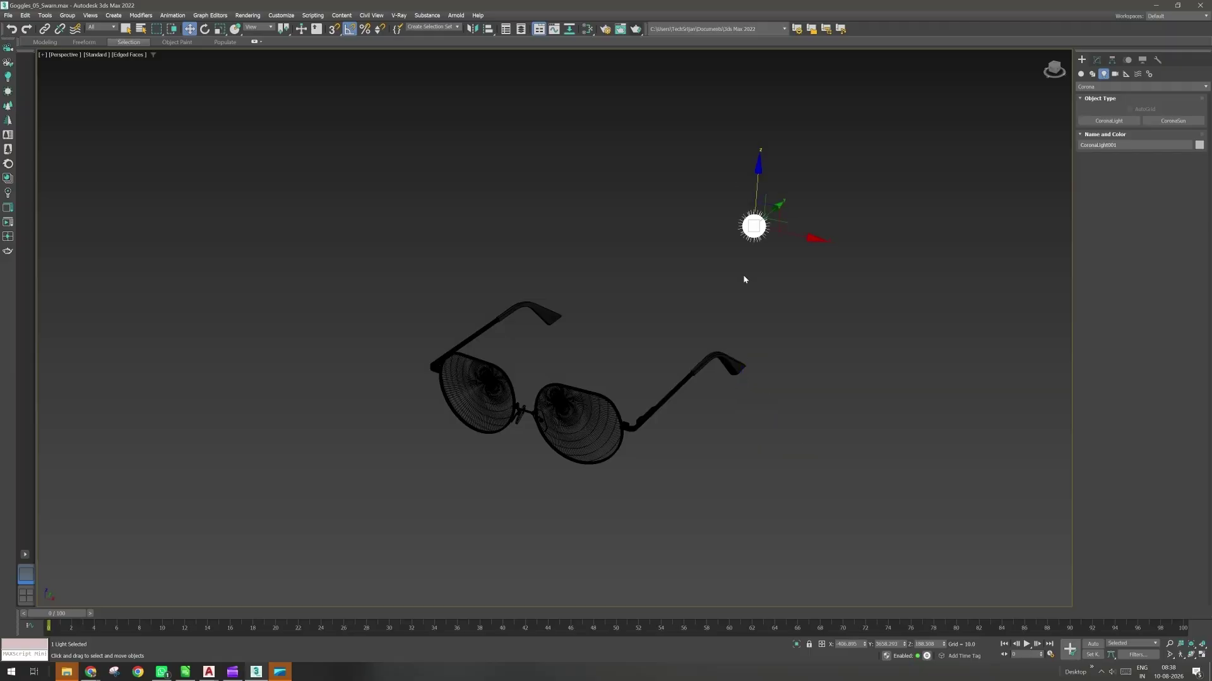
alt+middle_drag(744, 279, 784, 341)
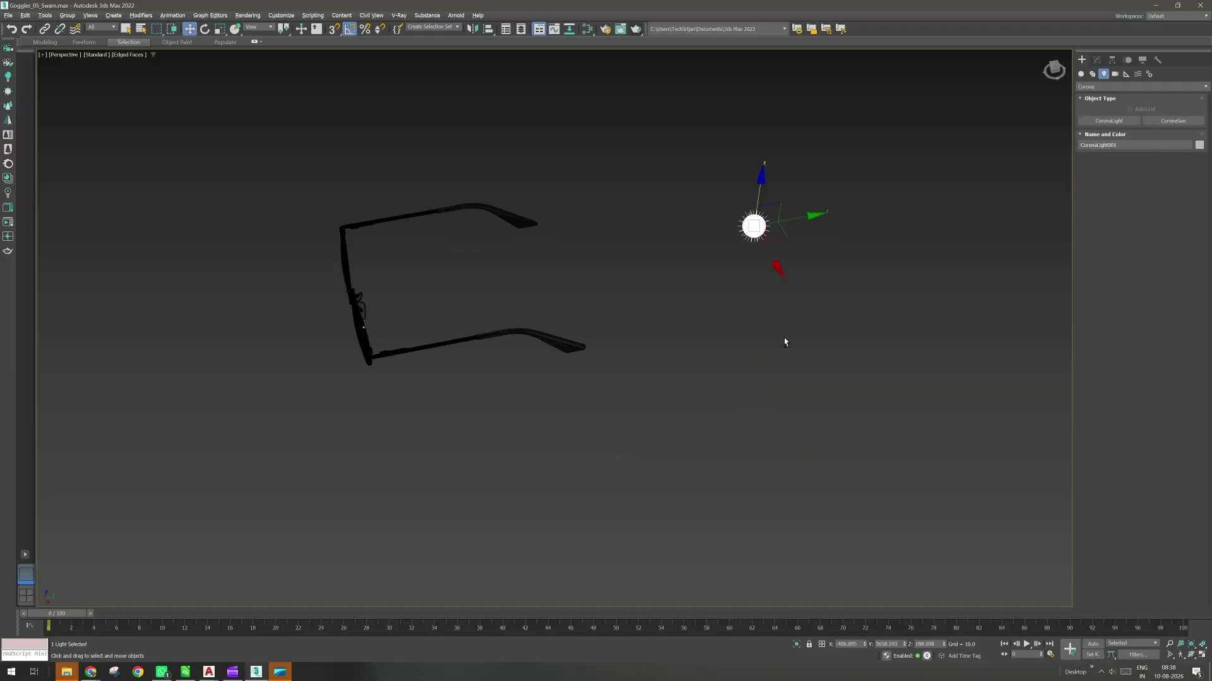
scroll(784, 341, down, 4)
drag(794, 309, 611, 335)
alt+middle_drag(627, 345, 661, 332)
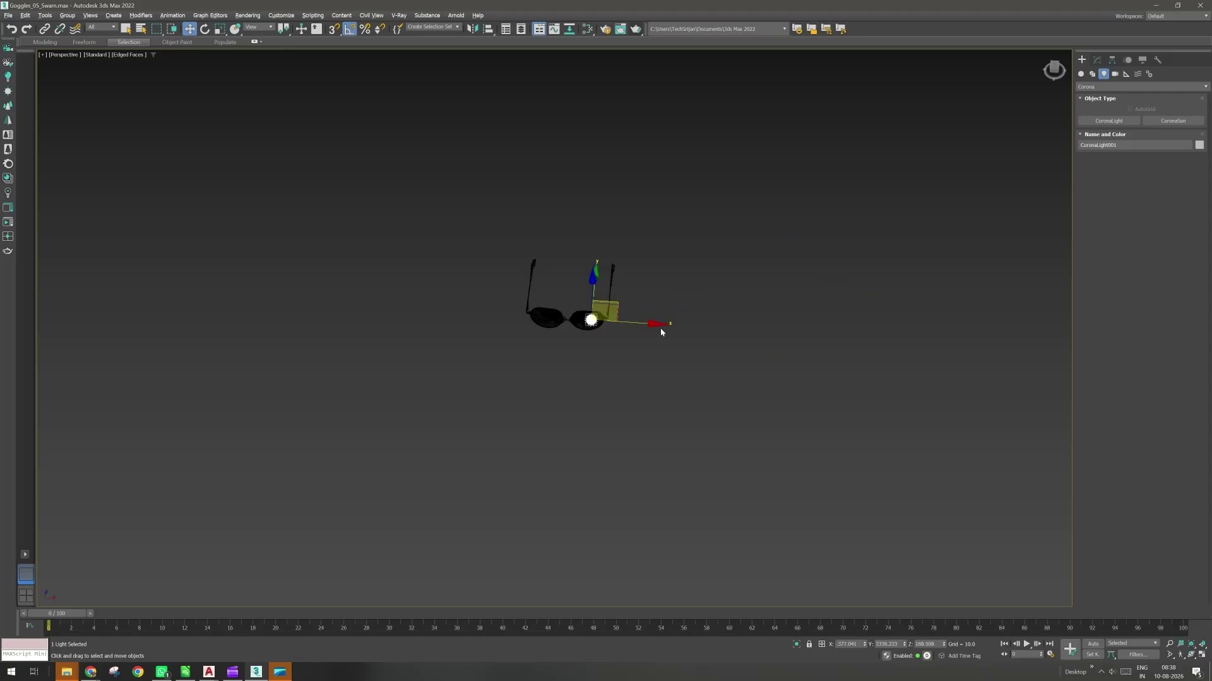
drag(618, 304, 688, 339)
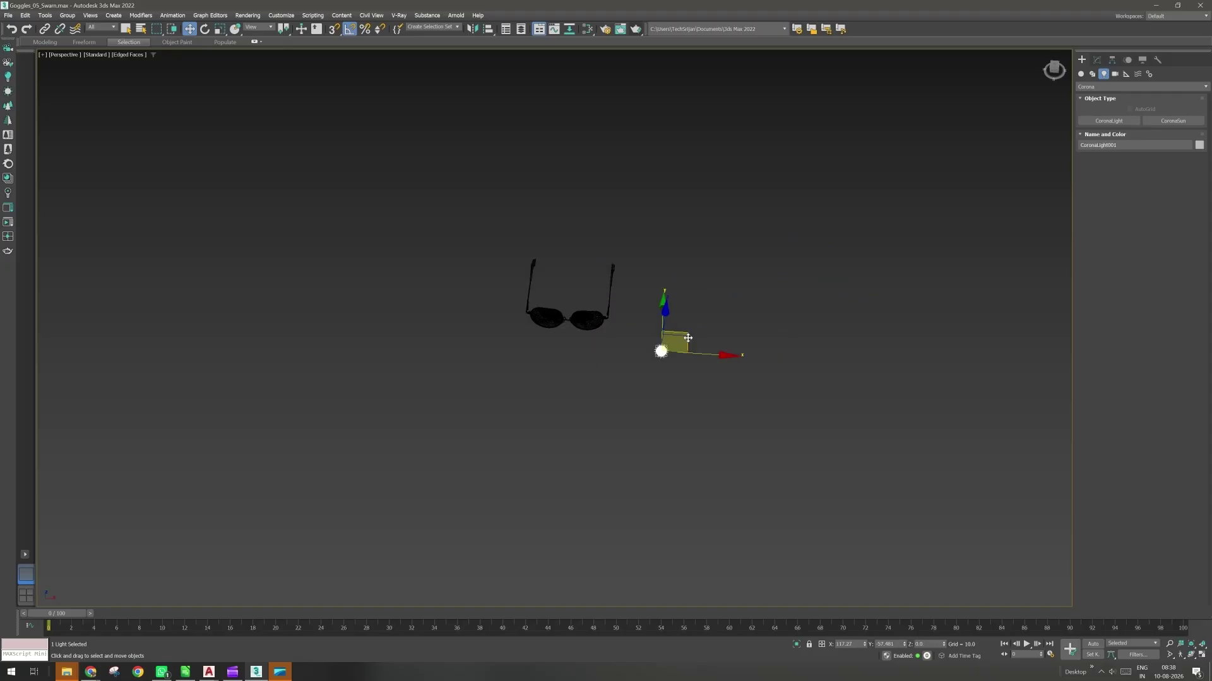
alt+middle_drag(688, 338, 1073, 80)
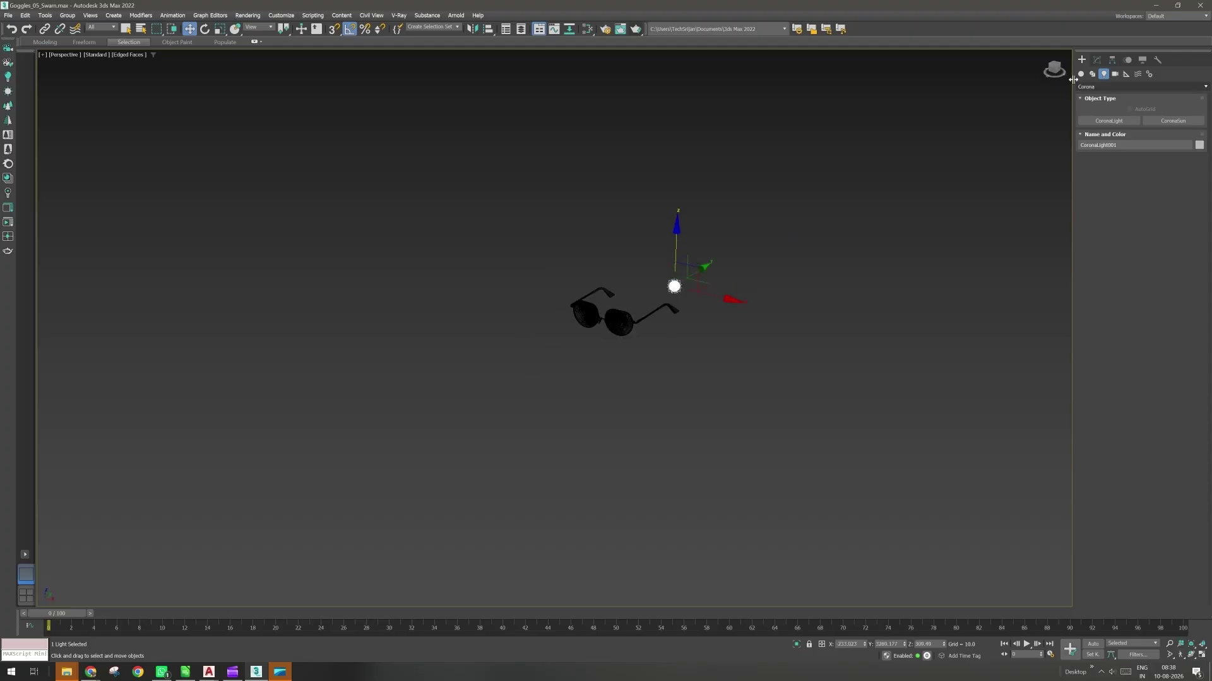
Create a box near the goggles, about 342 long, 699 wide and 188 deep, extending downward.
click(1080, 74)
click(1108, 121)
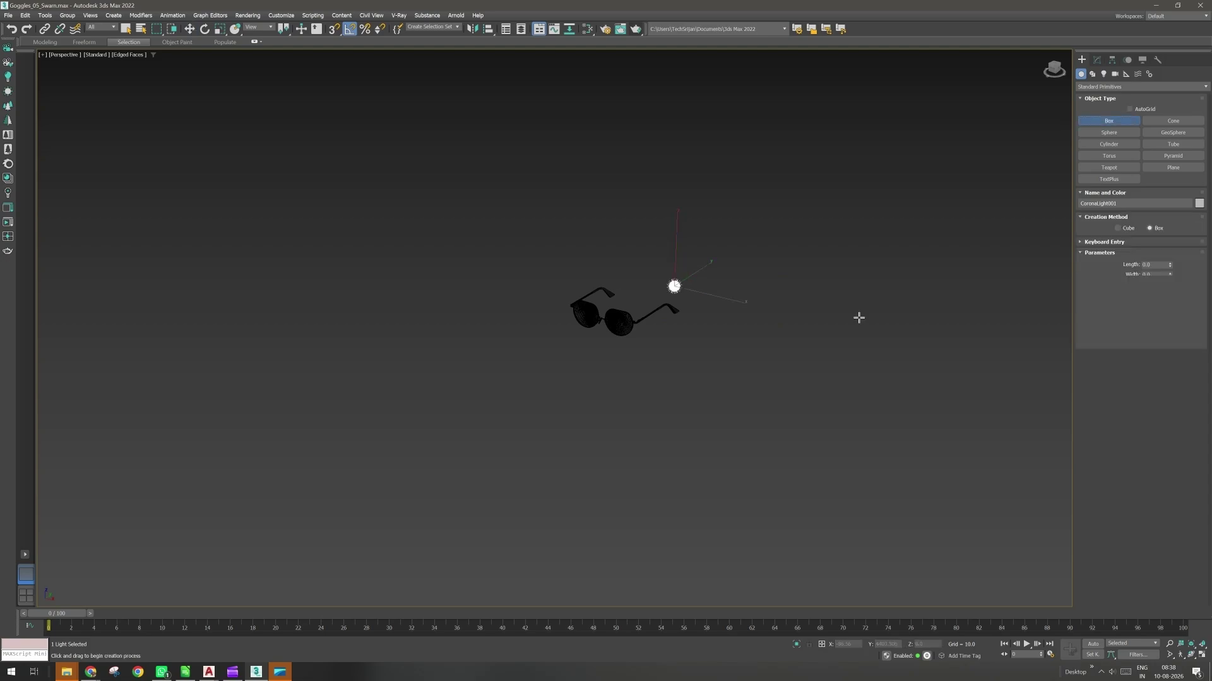
drag(481, 296, 827, 314)
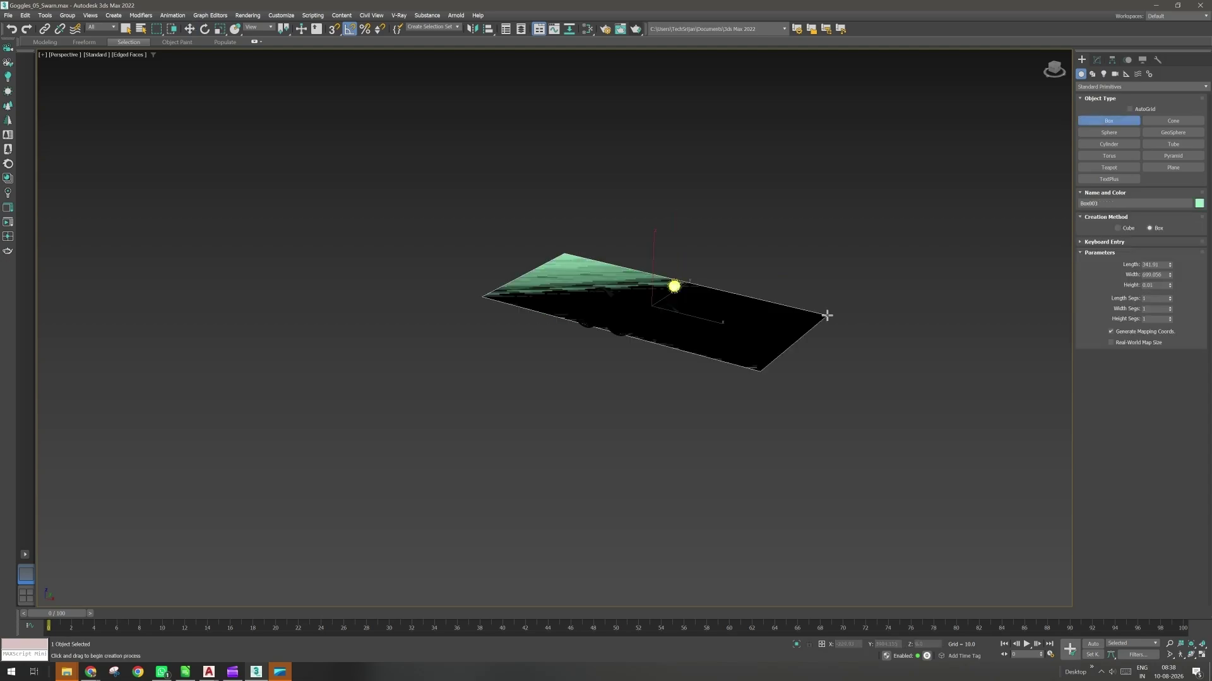
key(w)
alt+middle_drag(735, 398, 676, 318)
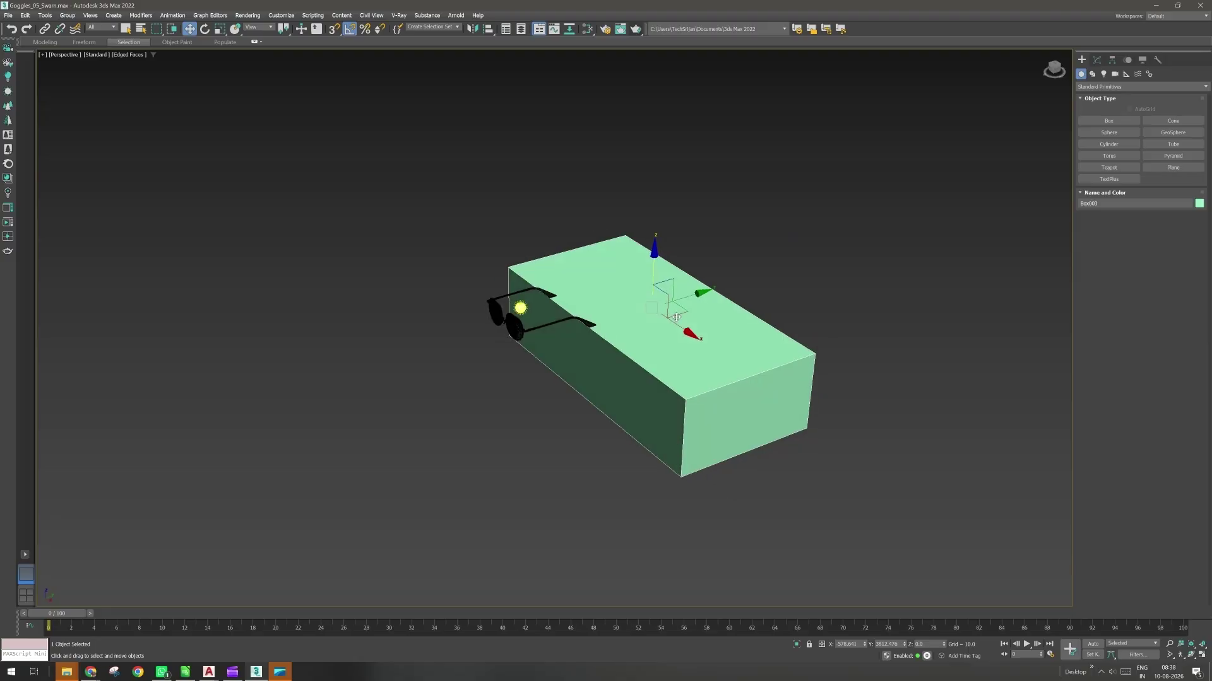
Move the box to the world origin by setting its absolute X, Y and Z to 0.
key(F12)
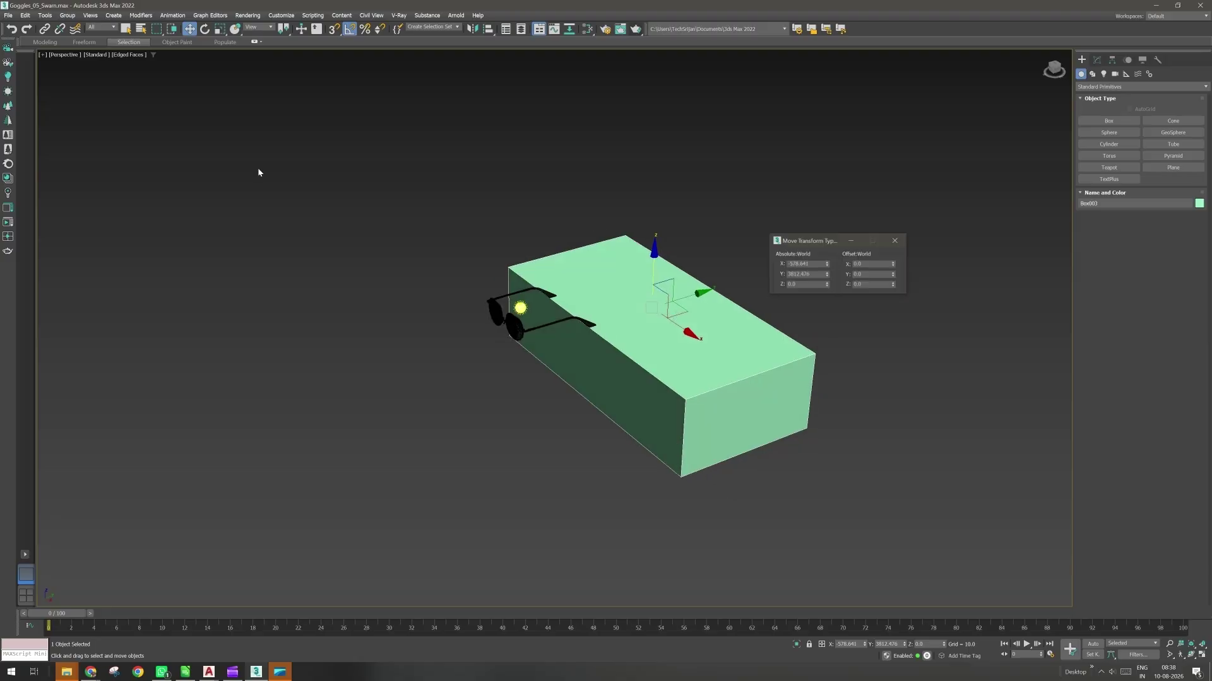
right_click(827, 264)
right_click(827, 275)
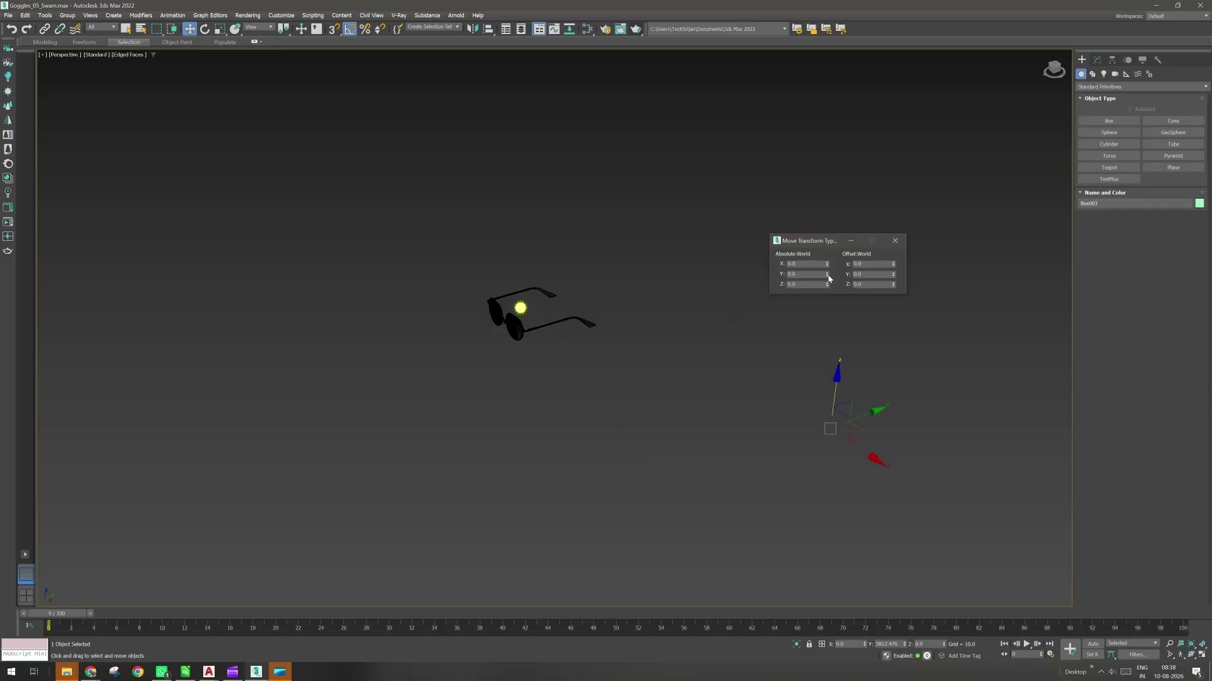
right_click(827, 285)
Try to align the ungrouped goggles parts and the light to the box's pivot point, and undo the alignment.
scroll(601, 326, down, 5)
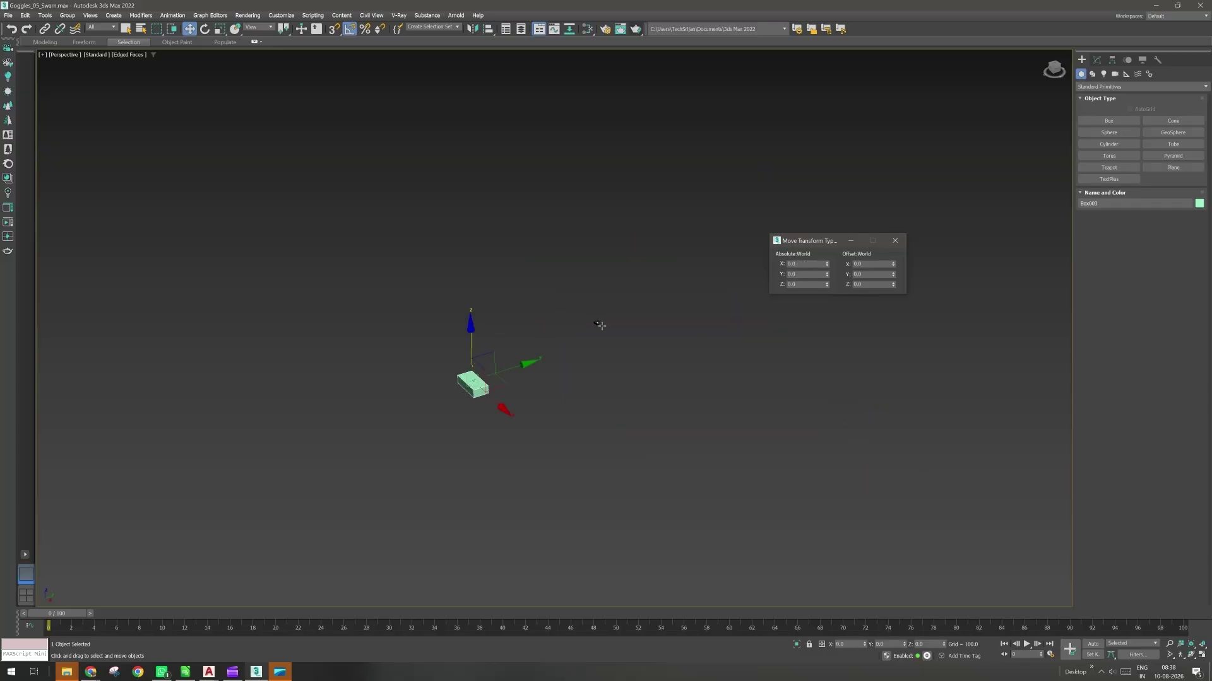
scroll(483, 392, up, 2)
scroll(653, 275, up, 2)
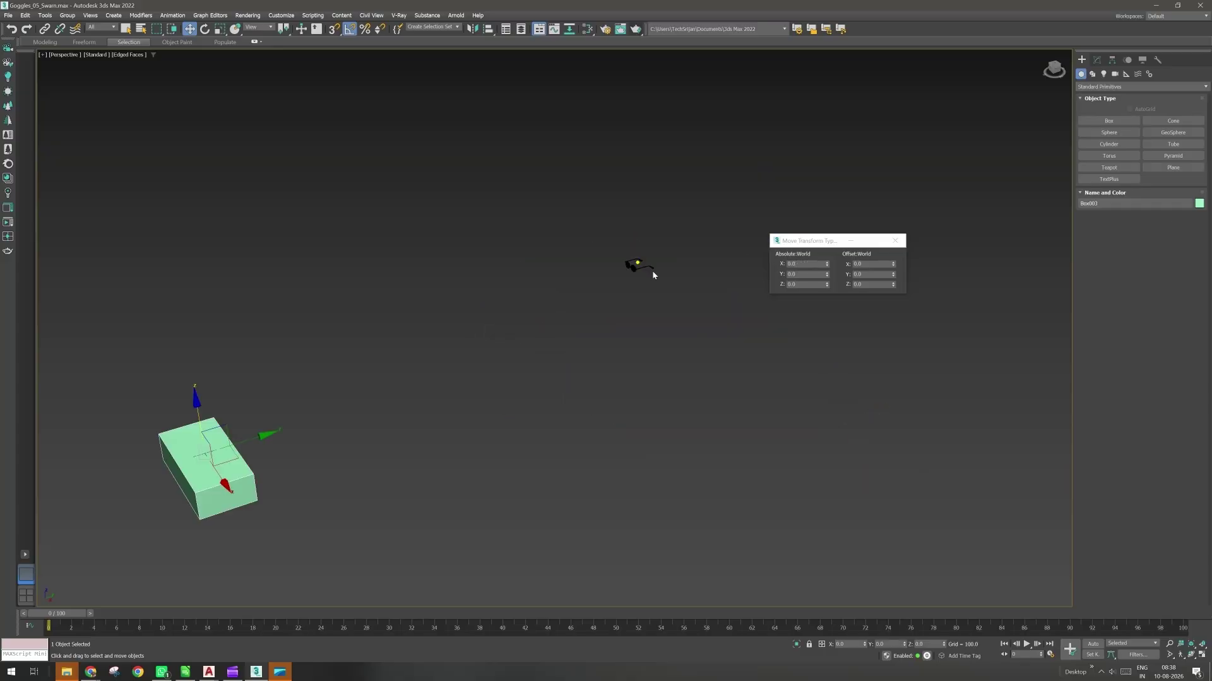
click(638, 266)
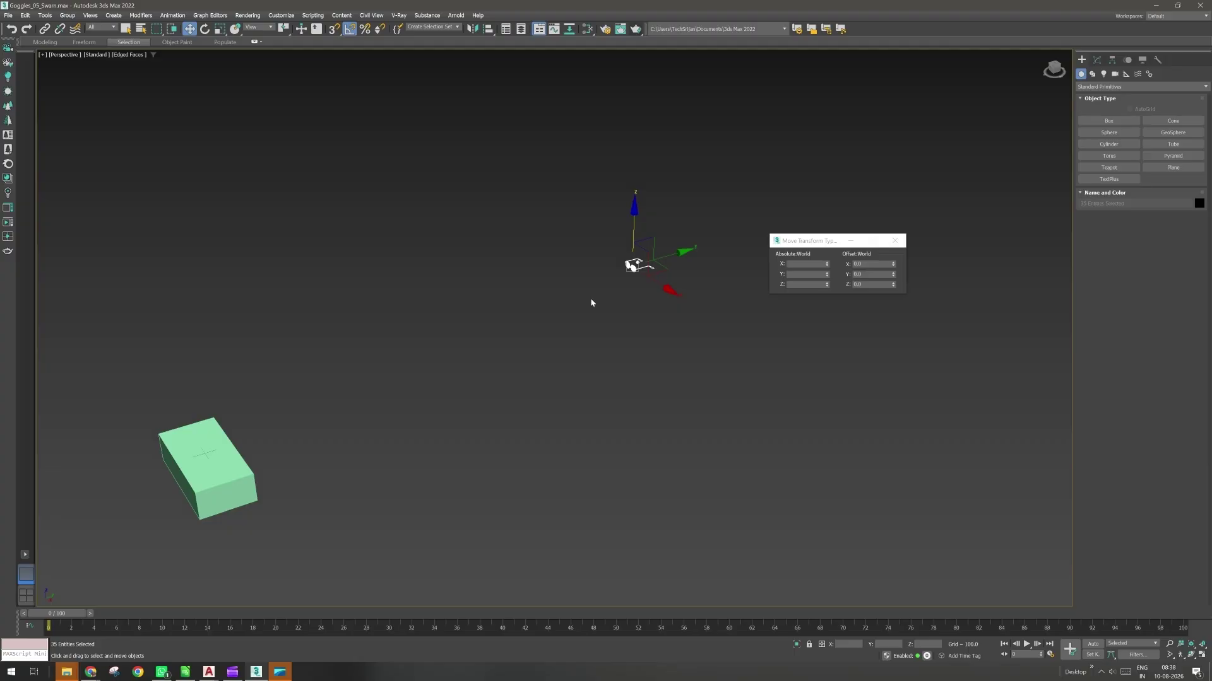
click(488, 28)
click(247, 477)
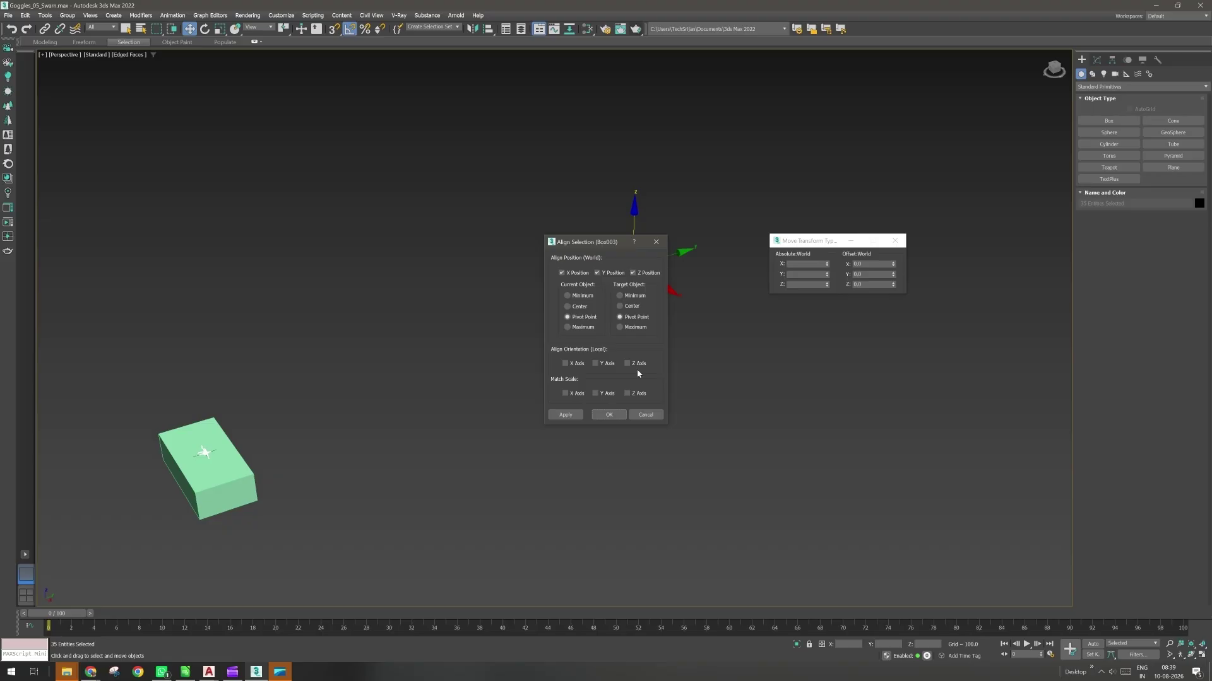
click(615, 415)
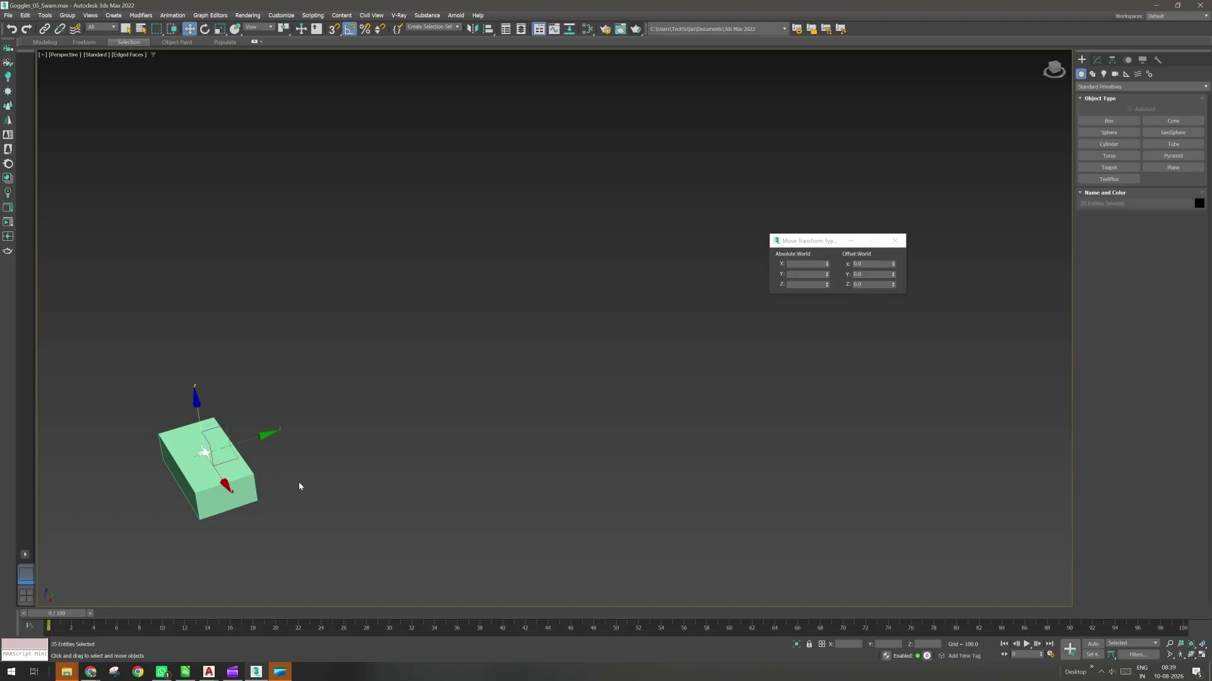
key(z)
alt+middle_drag(300, 485, 428, 469)
key(Delete)
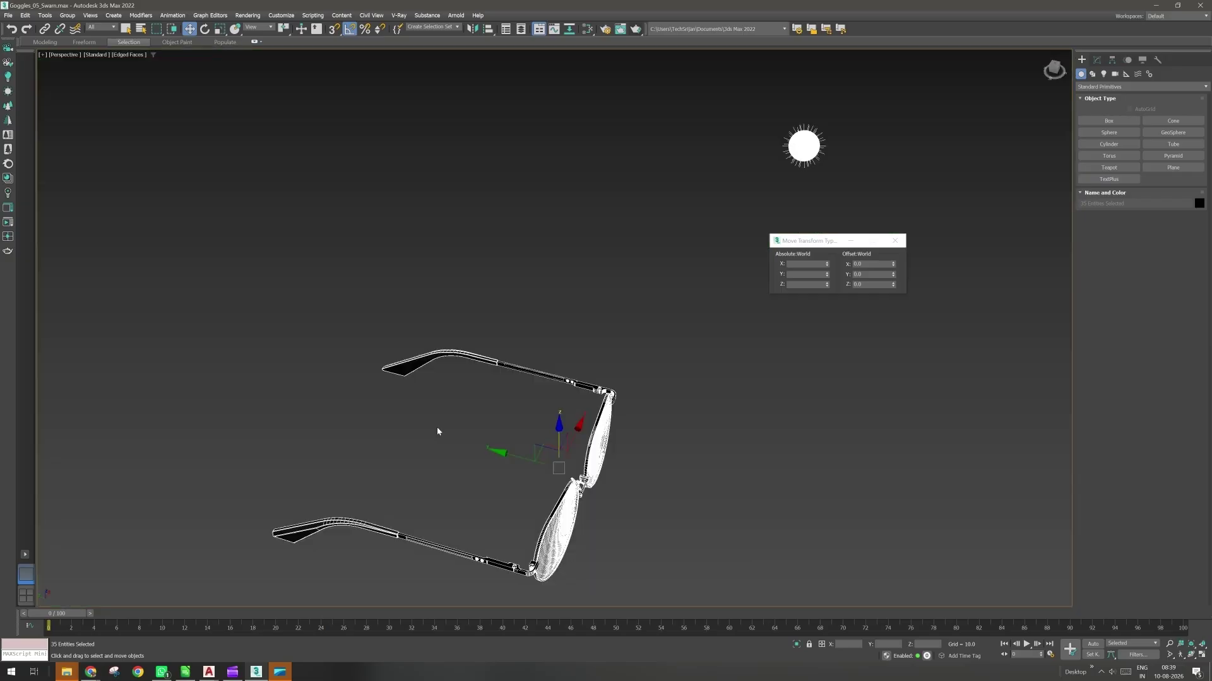
Exclude the light from the selection and group all goggles parts under the name Goggles.
alt+middle_drag(438, 431, 586, 449)
alt+drag(586, 449, 586, 449)
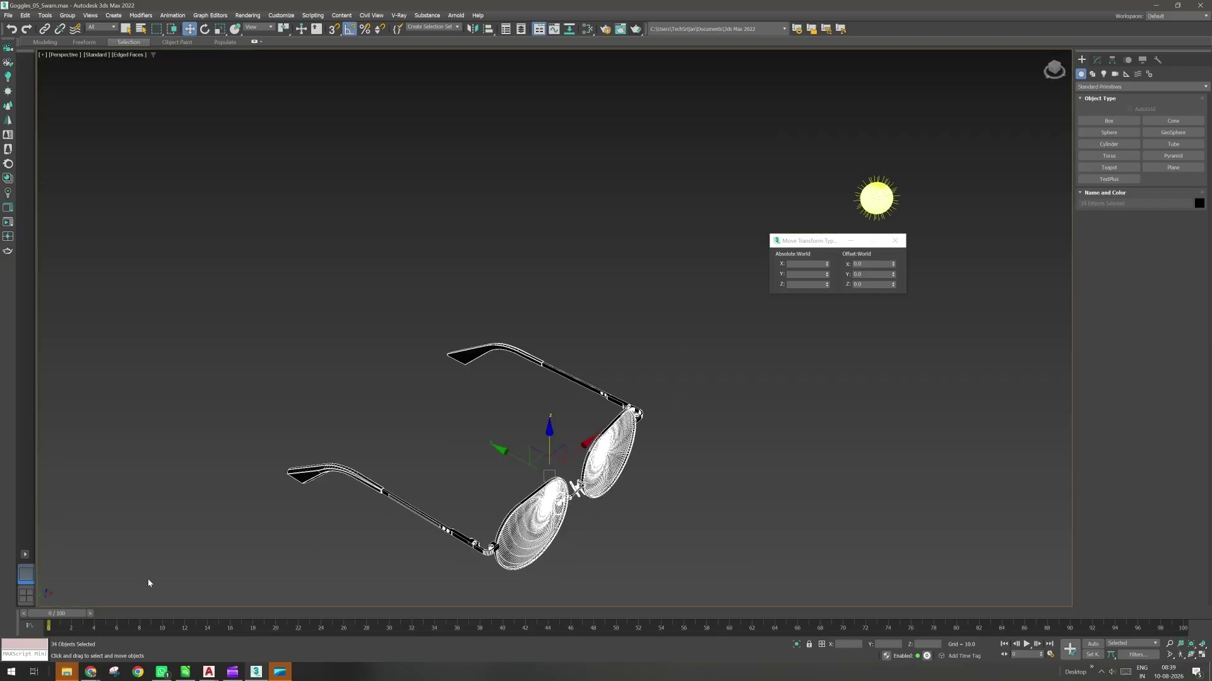
drag(714, 292, 156, 597)
click(77, 16)
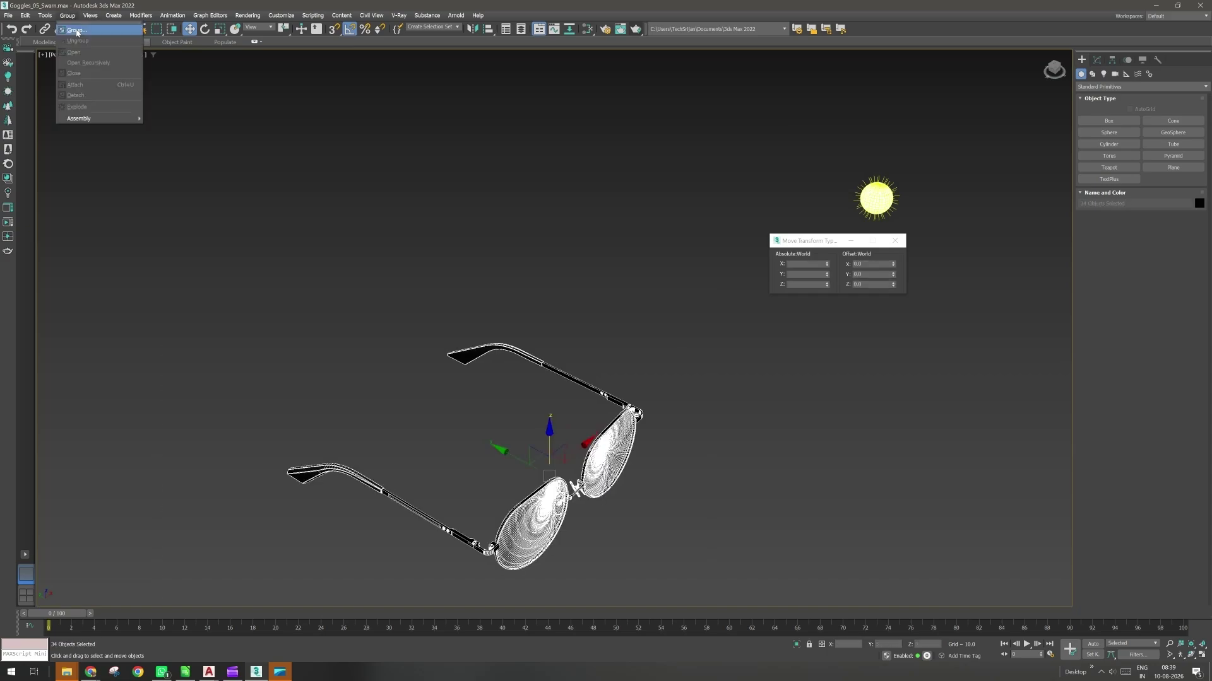
click(76, 31)
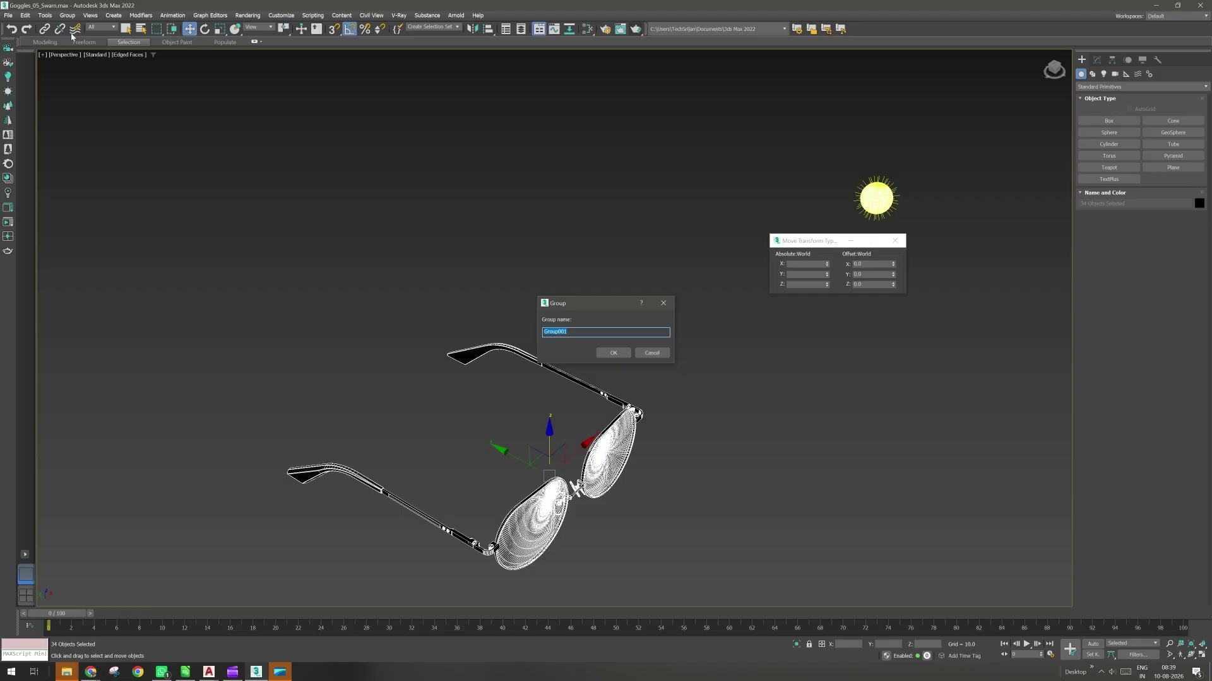
text(Goggles)
key(Return)
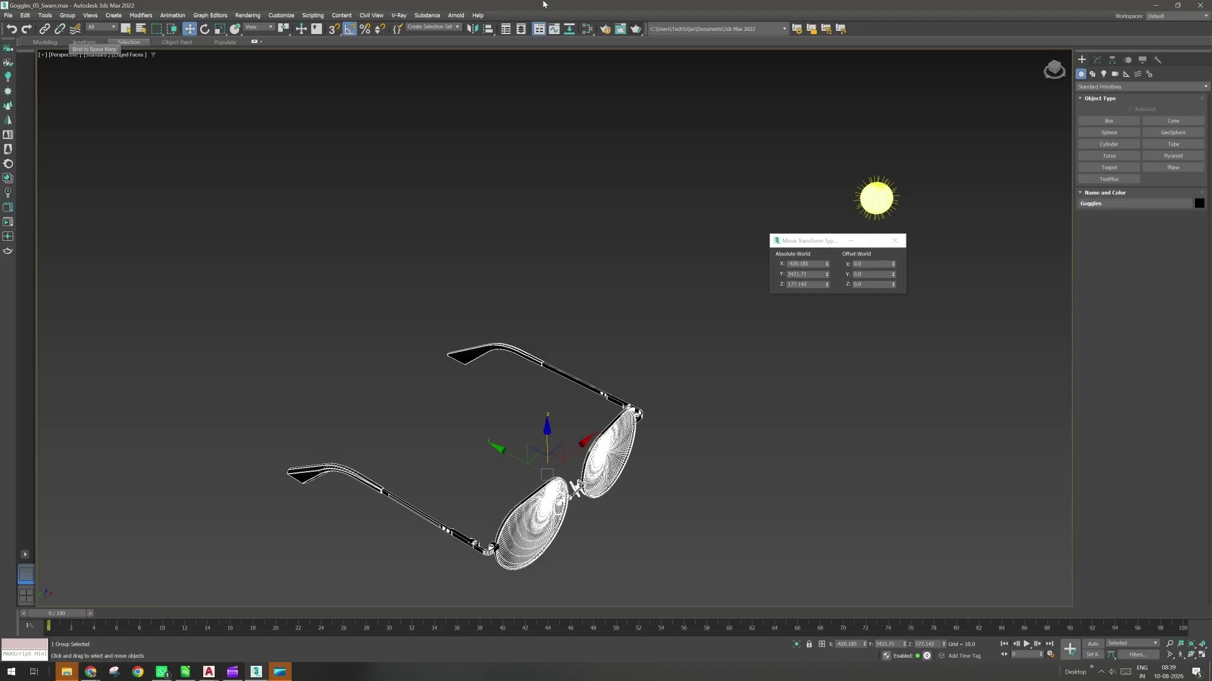
Align the Goggles group and the sphere light to the box, pivot point to pivot point, in X, Y and Z.
key(ctrl+a)
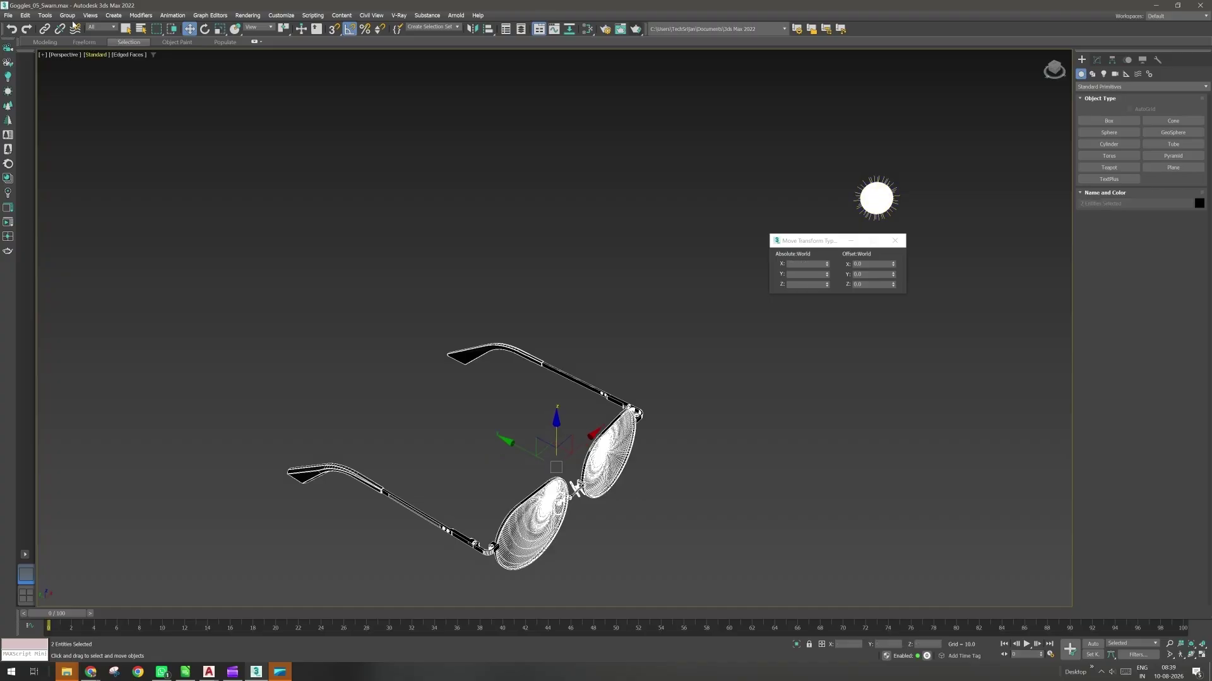
click(489, 29)
scroll(483, 202, down, 5)
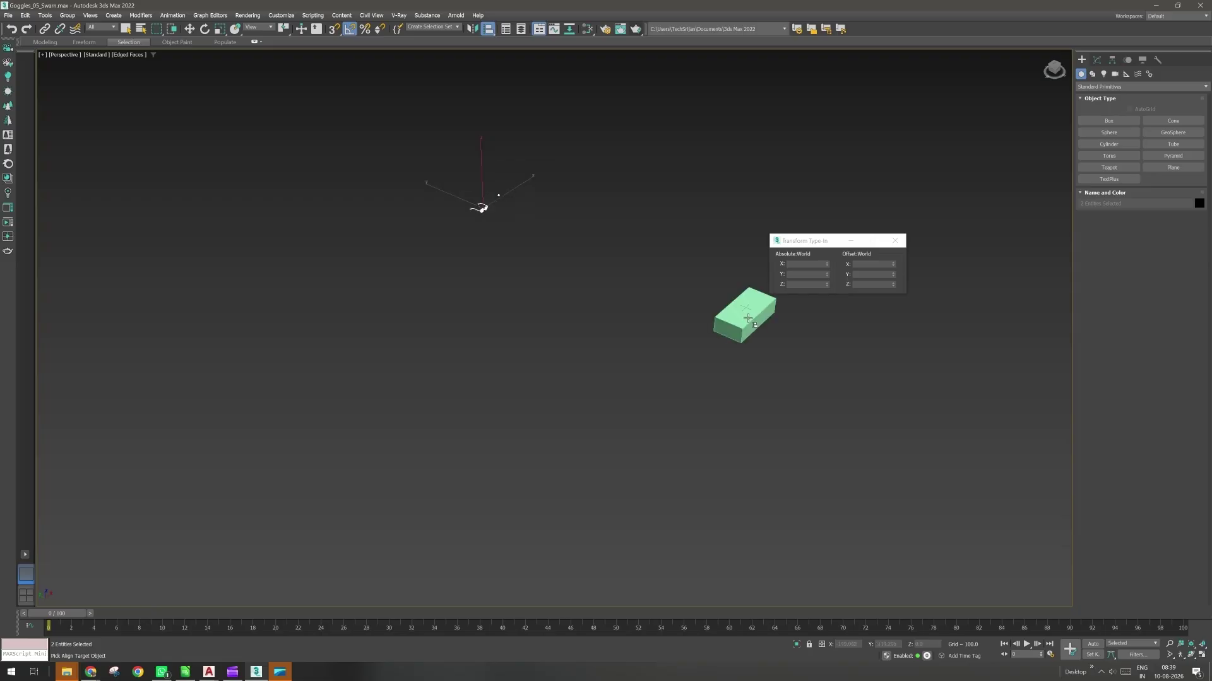
click(748, 318)
click(598, 415)
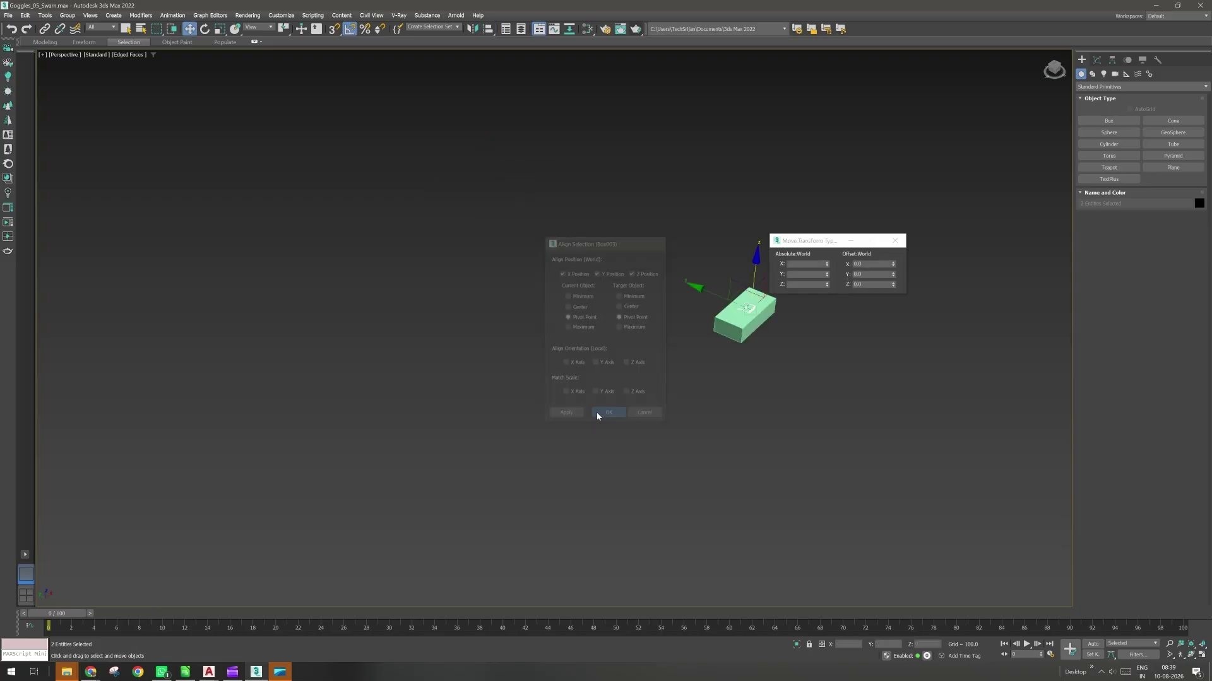
Raise the sphere light well above the box, and lift the goggles so they sit on its upper surface.
key(z)
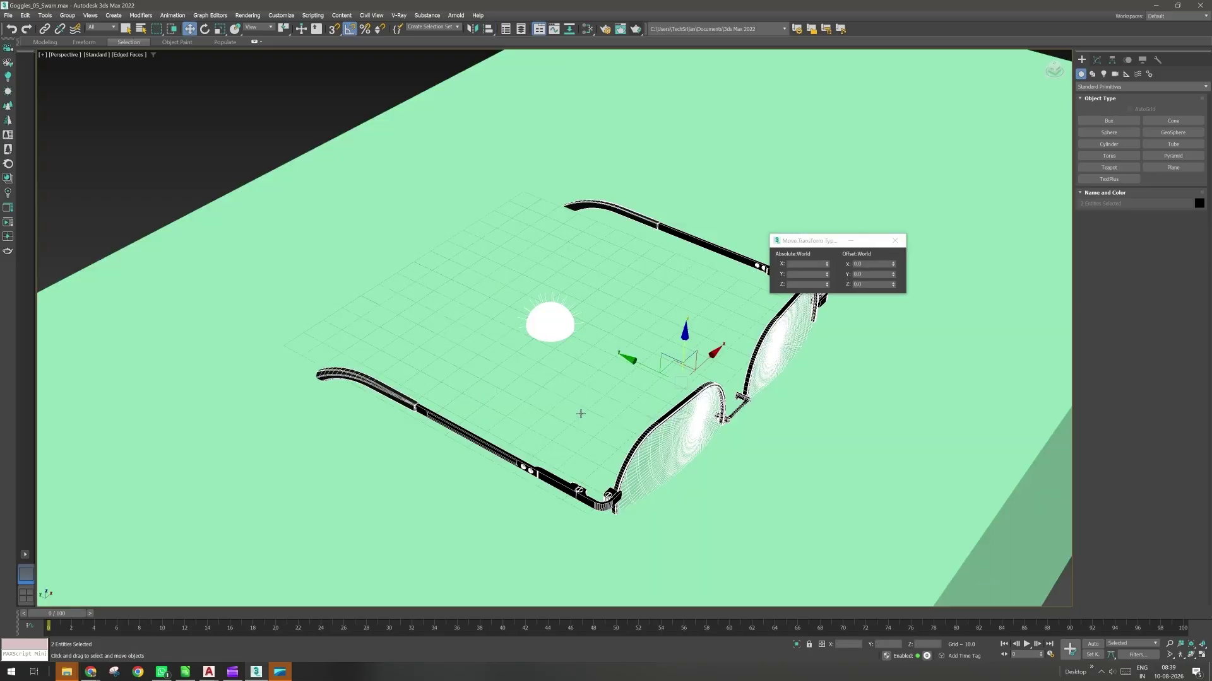
alt+middle_drag(580, 413, 643, 363)
click(608, 338)
scroll(643, 363, down, 2)
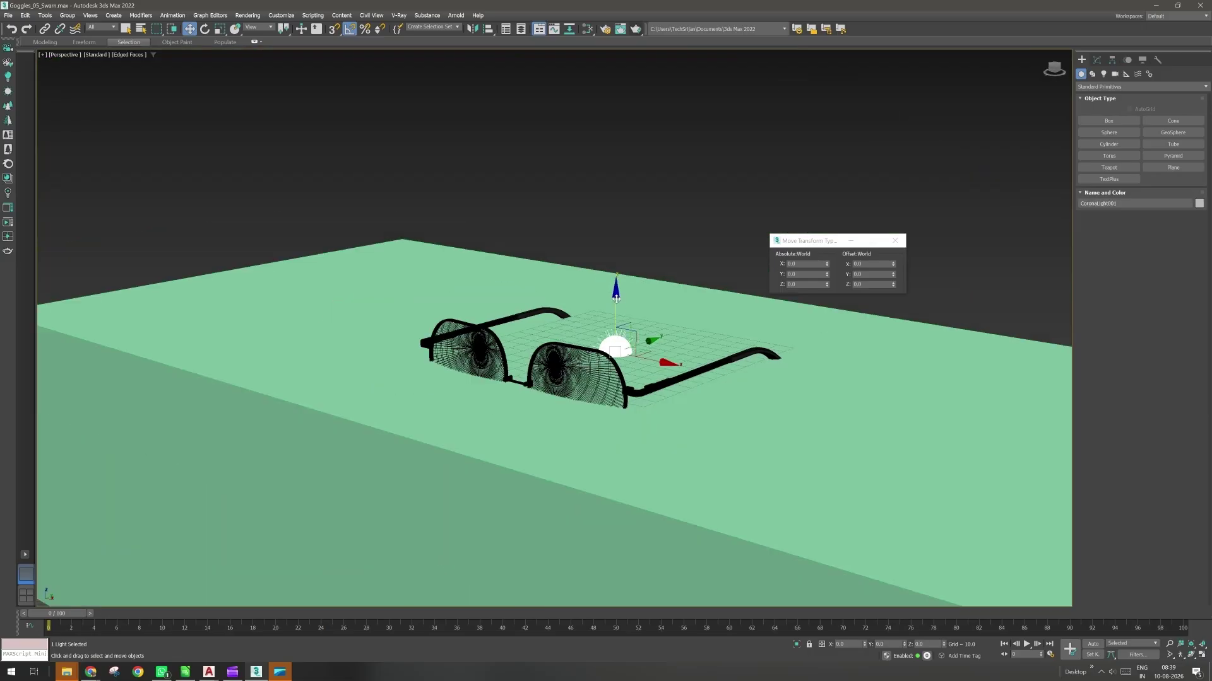
drag(616, 299, 612, 127)
click(578, 365)
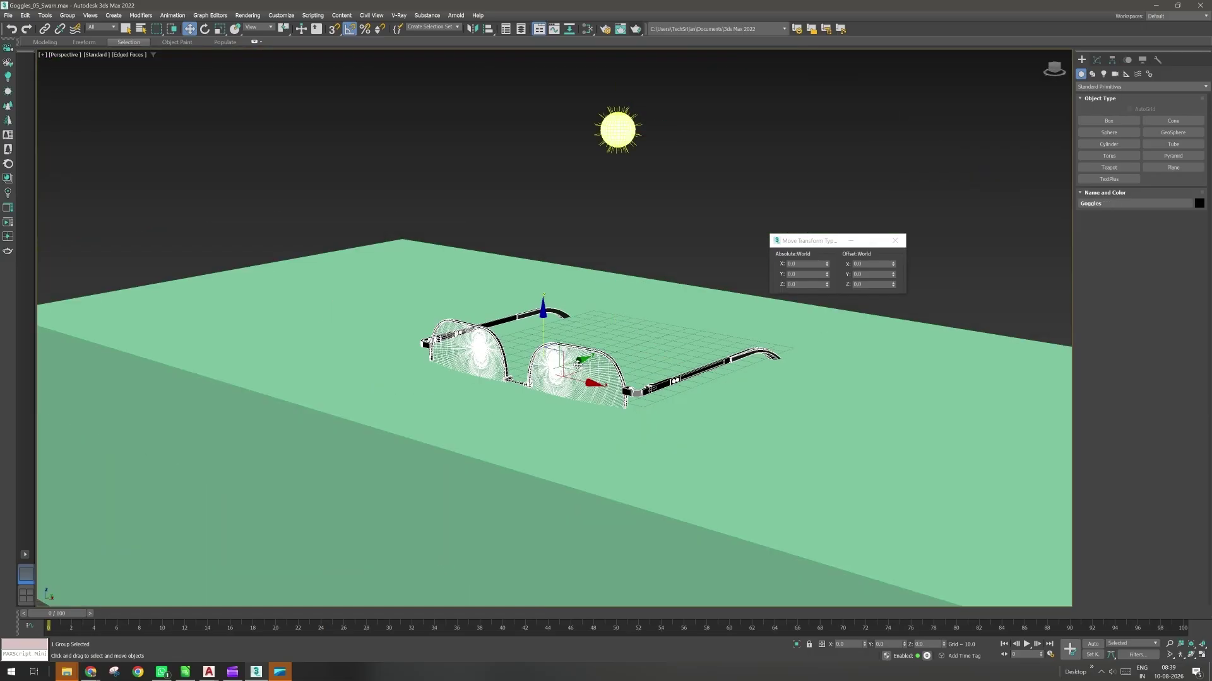
drag(543, 323, 551, 276)
middle_drag(654, 391, 595, 388)
Thin the box into a slab beneath the goggles by setting its height to about -22.6.
click(610, 401)
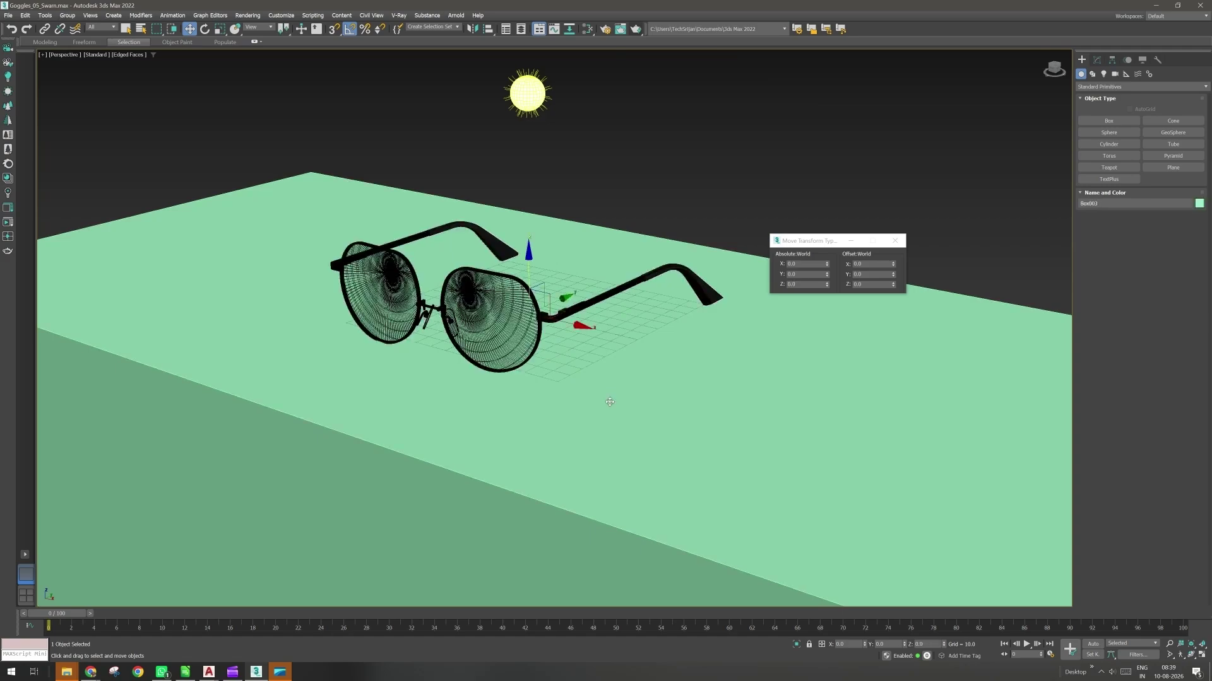
scroll(610, 402, down, 3)
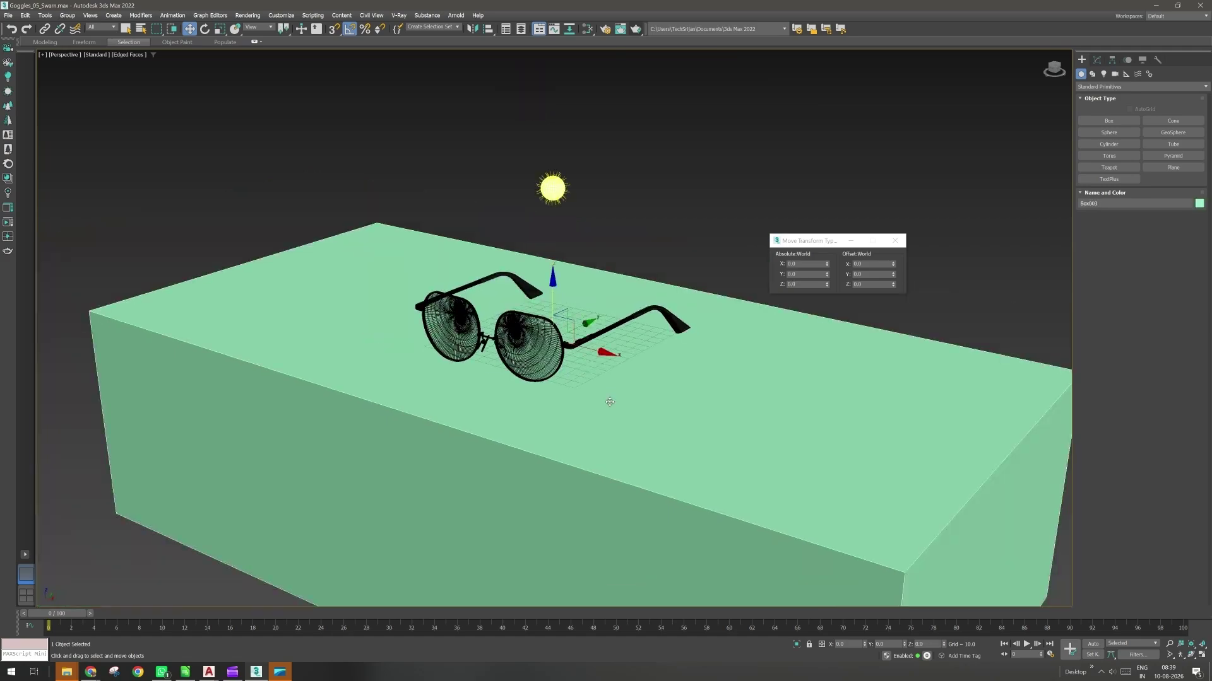
scroll(609, 402, down, 3)
click(1097, 59)
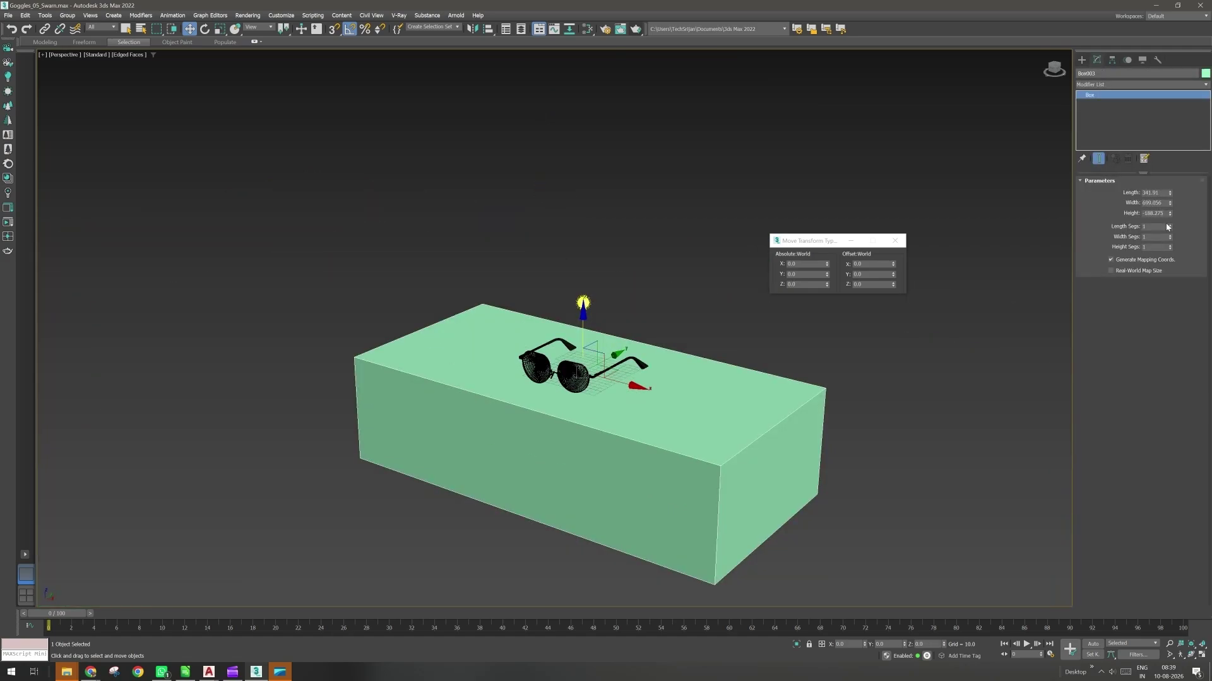
drag(1171, 216, 1166, 184)
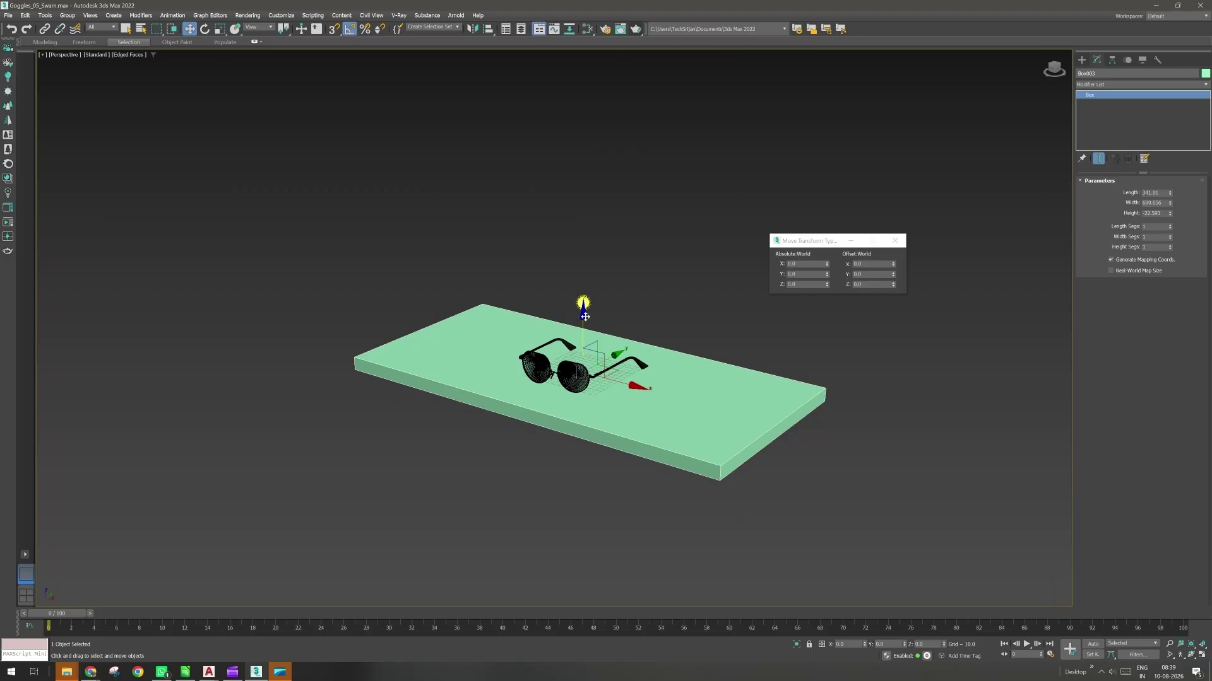
Clone the slab as a separate copy just below the original.
shift+drag(584, 317, 591, 333)
click(607, 377)
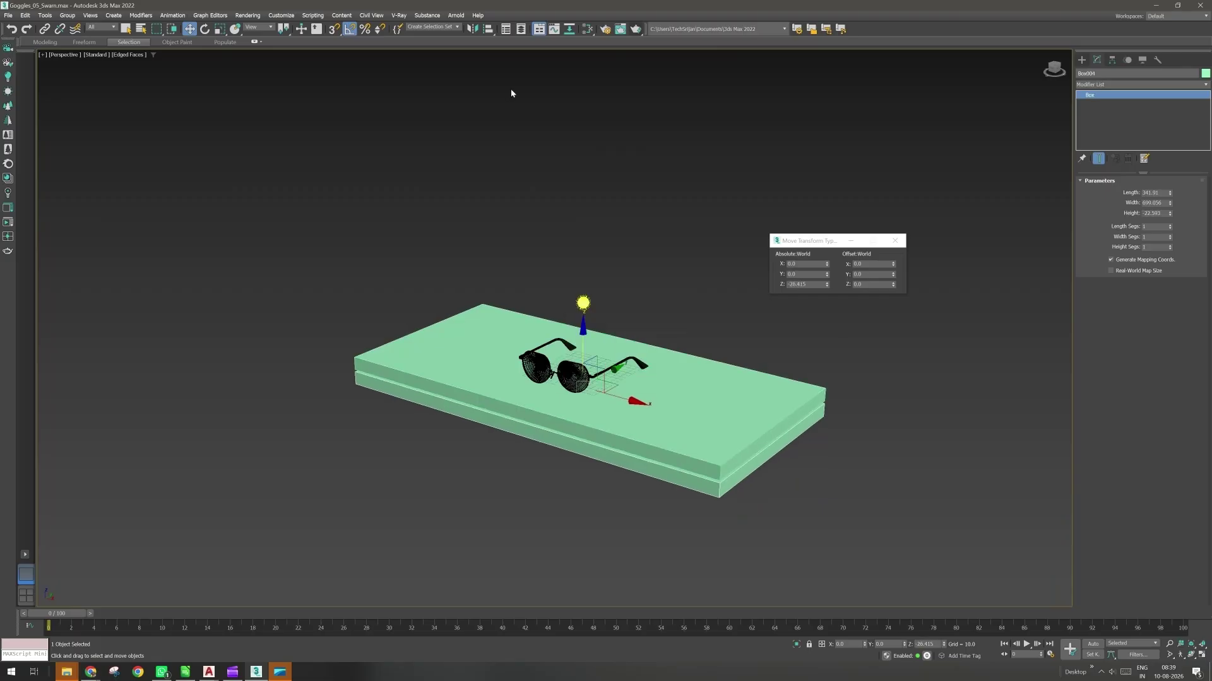
Align the copied slab's maximum to the original slab's minimum in Z only, and set the copy's height to about -118.8.
key(alt+a)
click(459, 353)
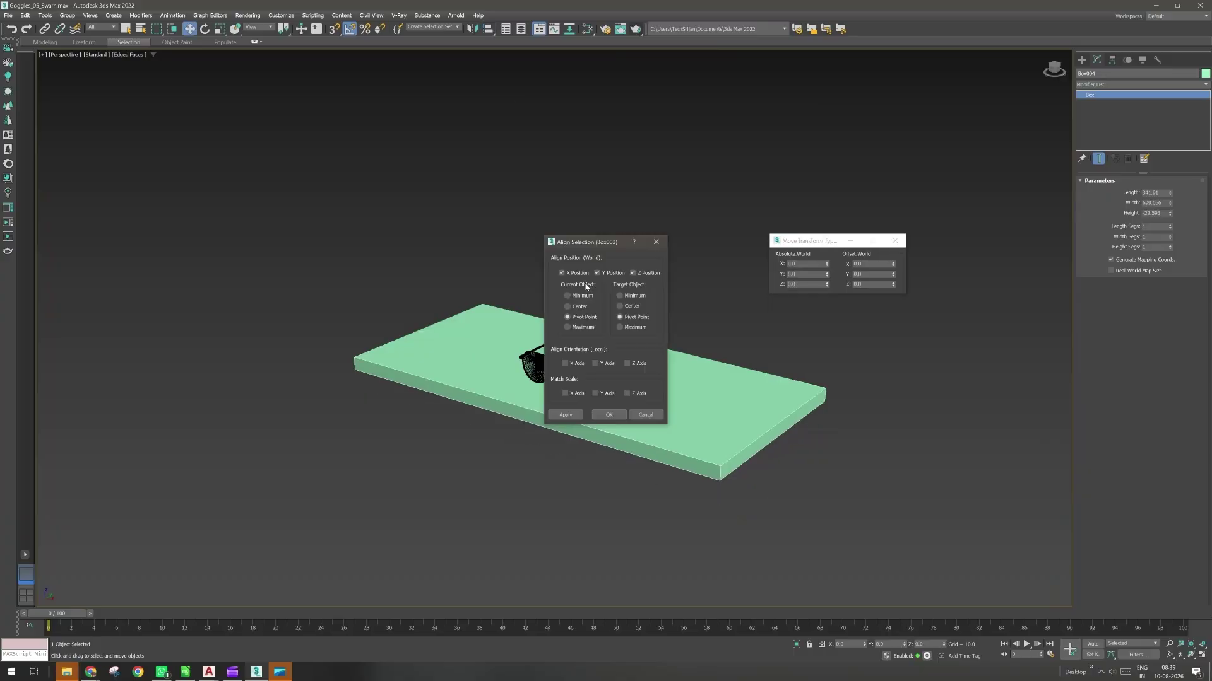
click(597, 273)
click(583, 298)
click(629, 328)
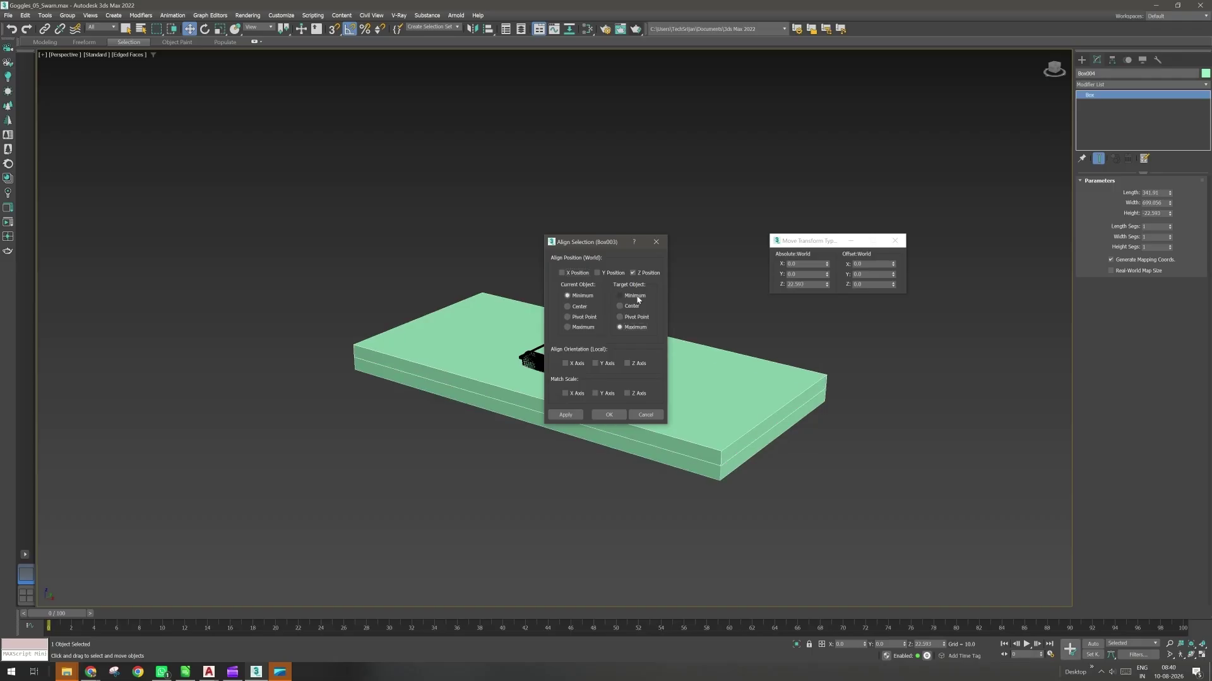
click(634, 296)
click(580, 327)
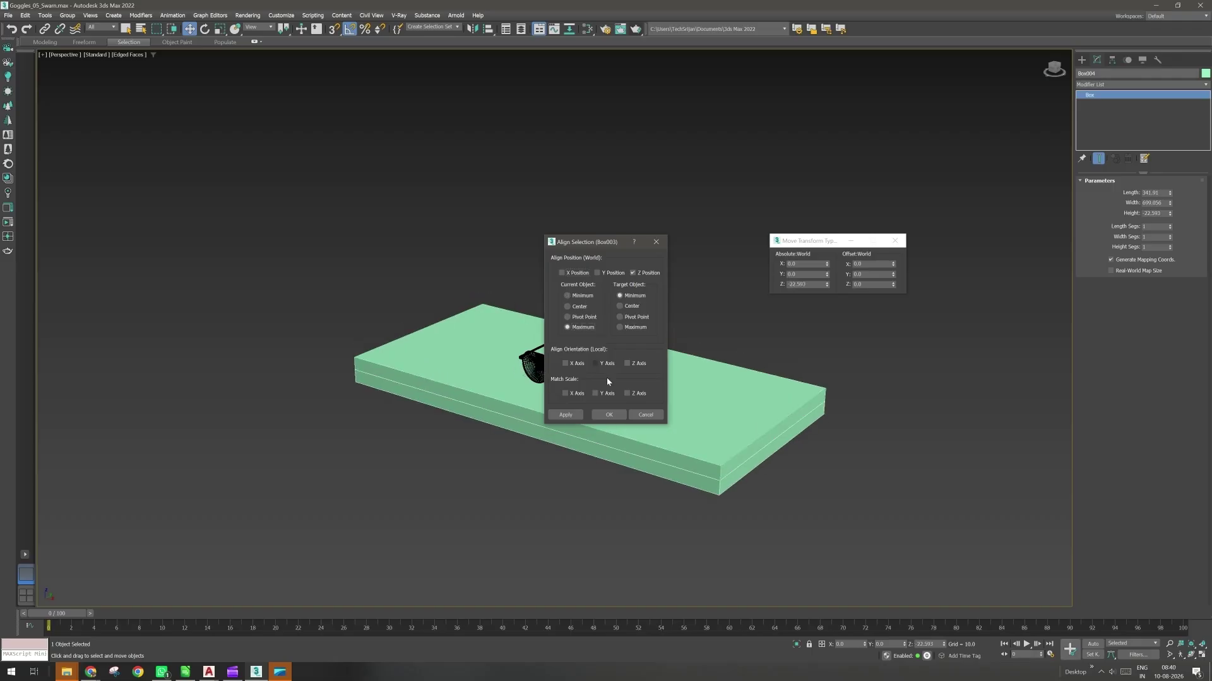
click(611, 415)
drag(1170, 213, 1172, 341)
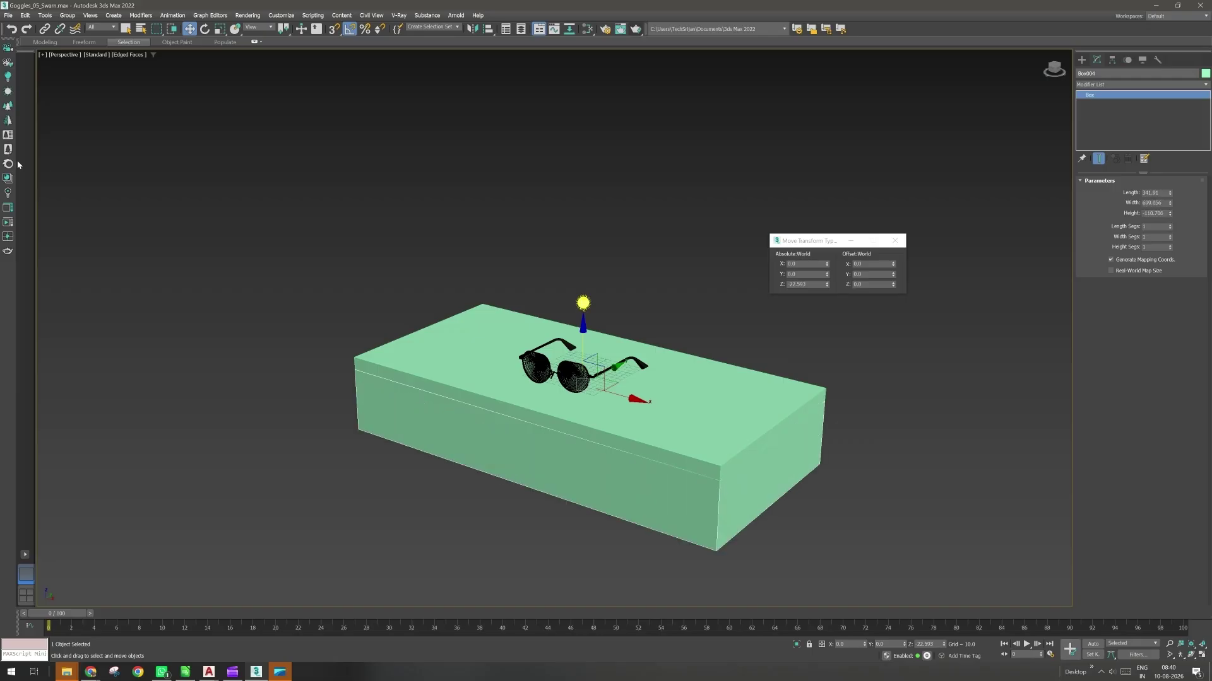
Assign the Wall Paint White Satin preset from the Corona library's Walls category to the lower block.
click(8, 178)
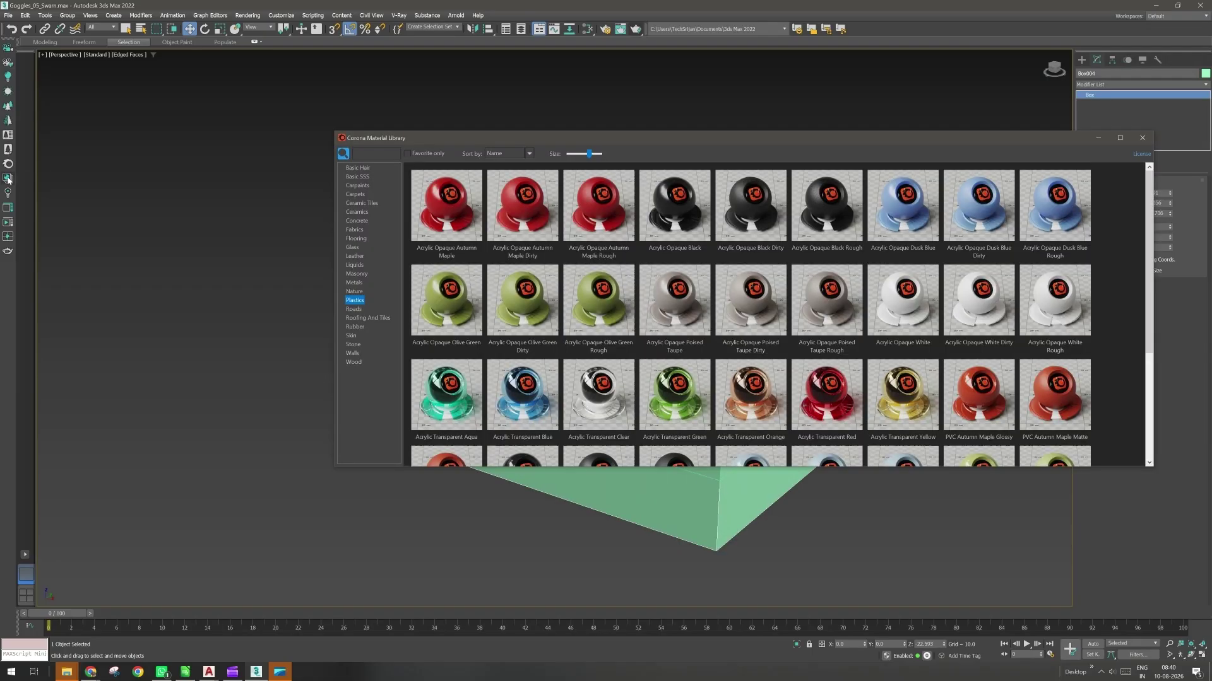
middle_drag(582, 530, 255, 436)
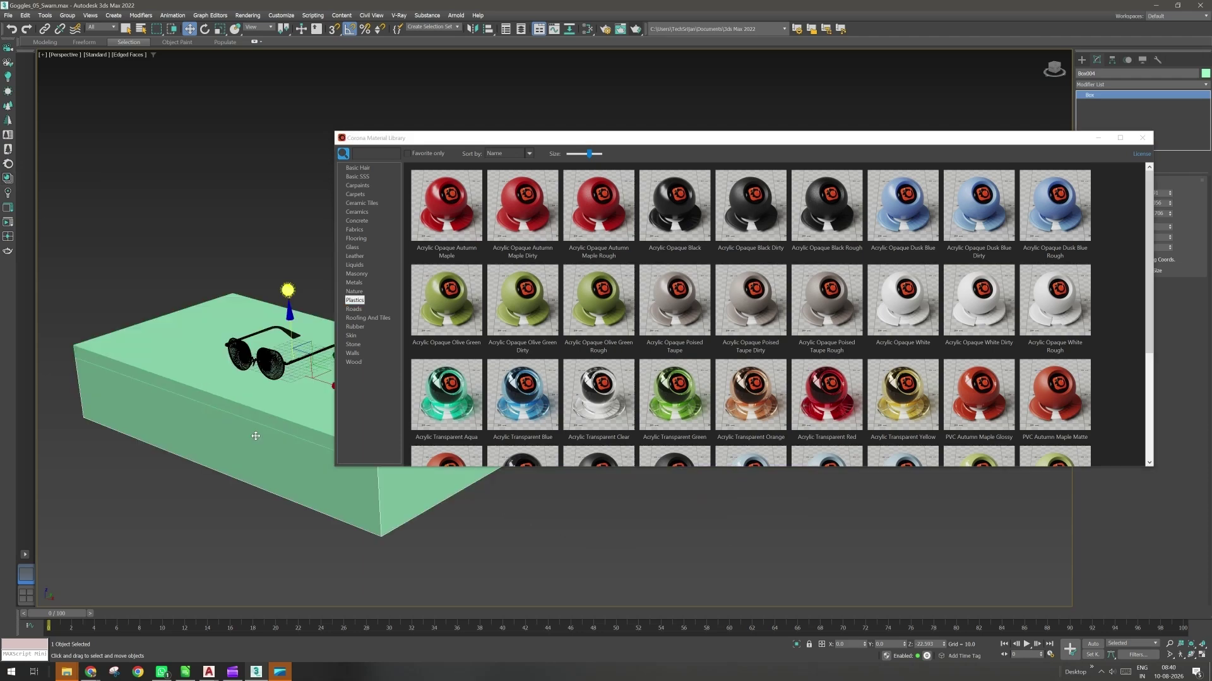
scroll(243, 404, up, 3)
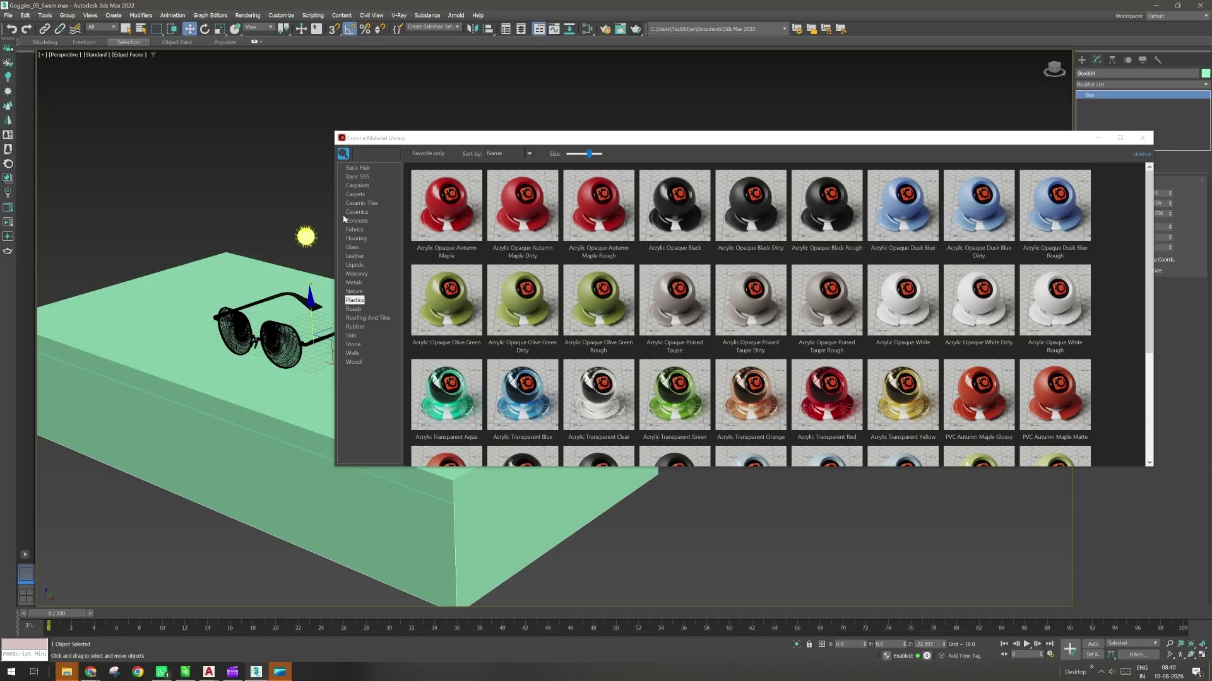
click(352, 353)
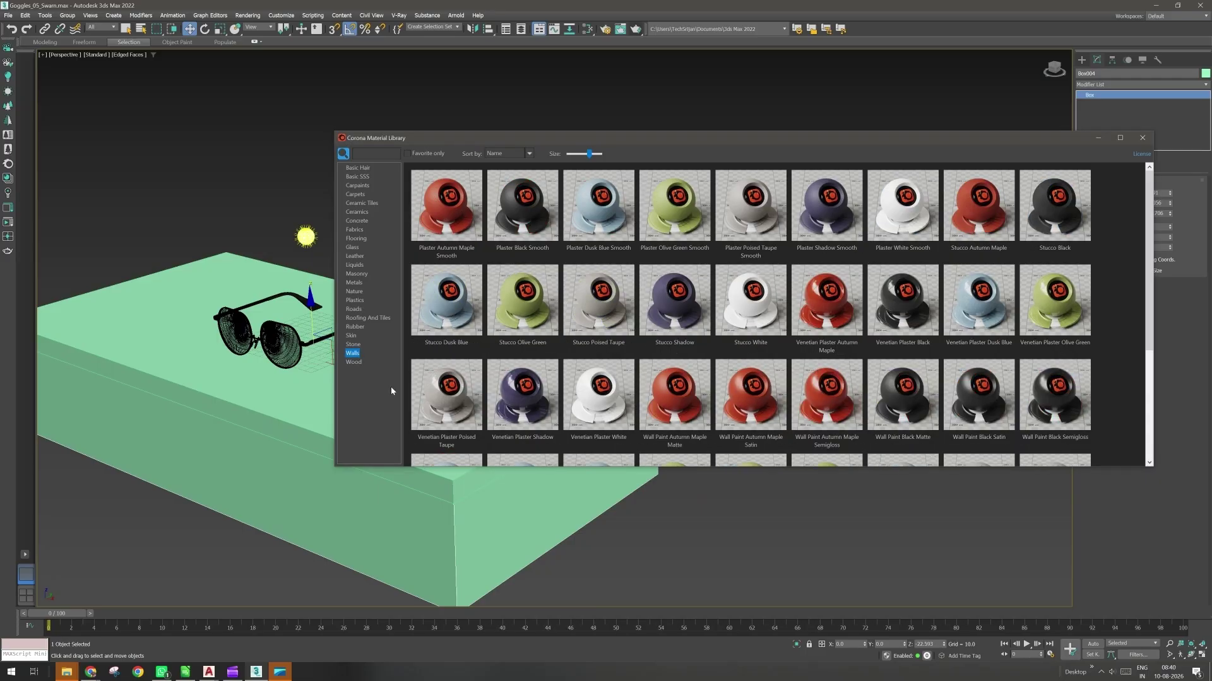
click(910, 230)
scroll(837, 335, down, 1)
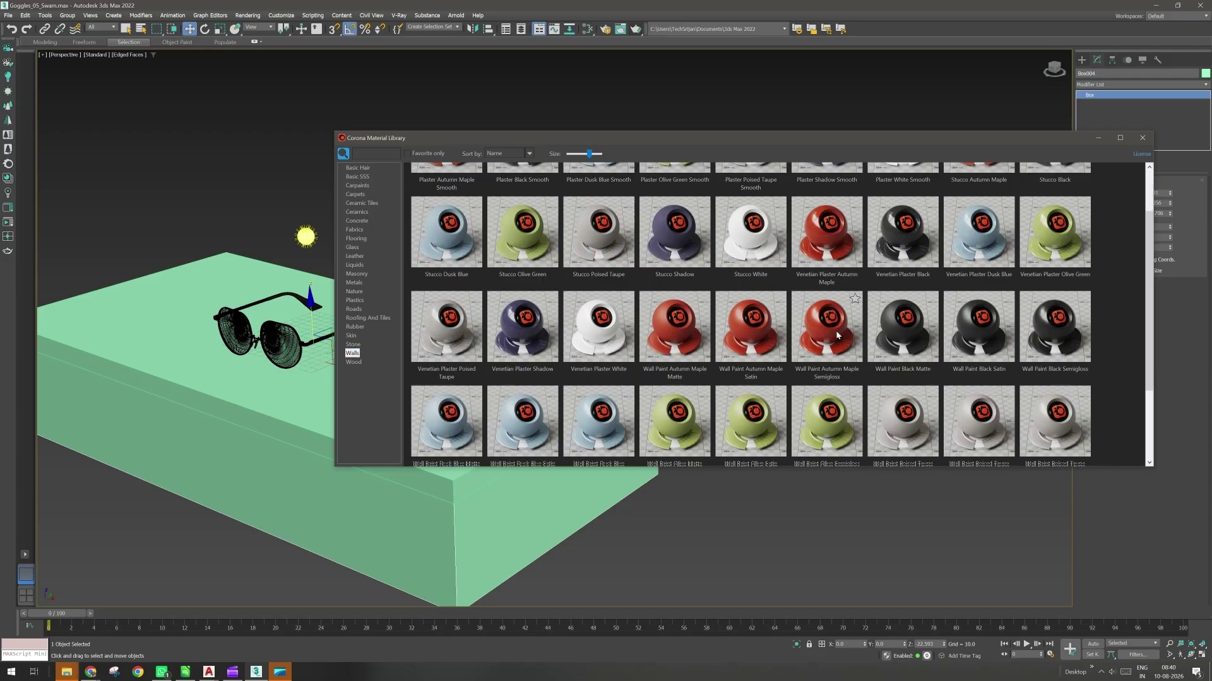
scroll(837, 335, down, 1)
scroll(739, 452, down, 1)
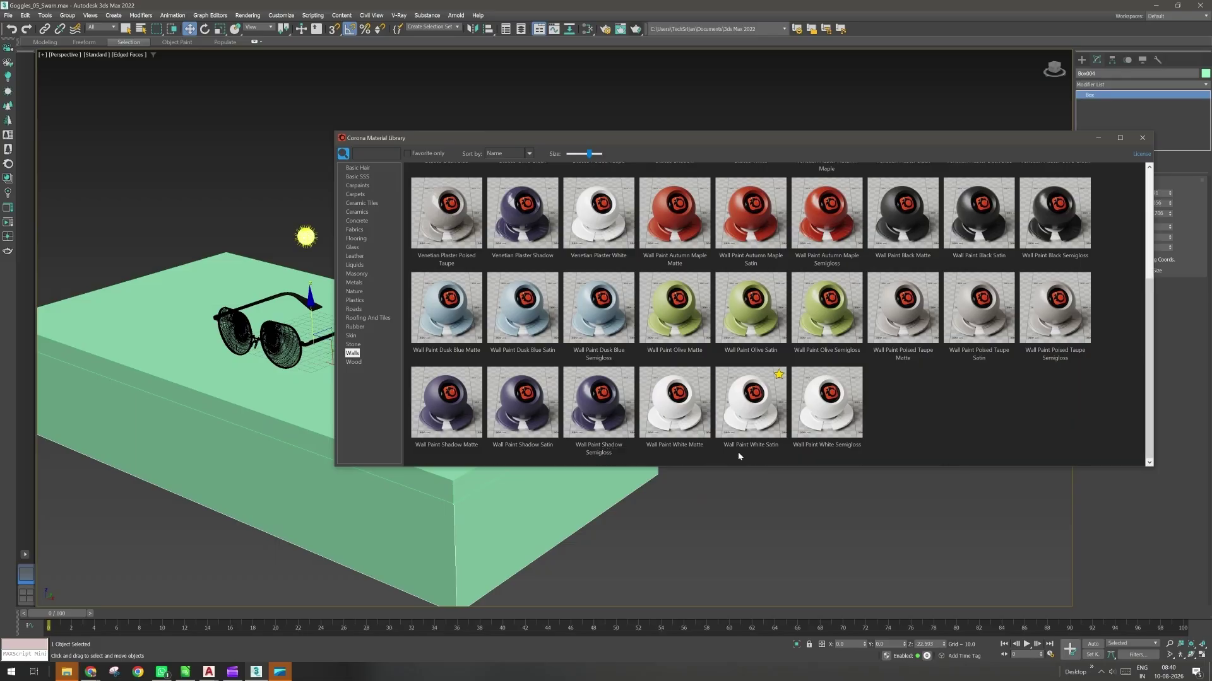
right_click(749, 423)
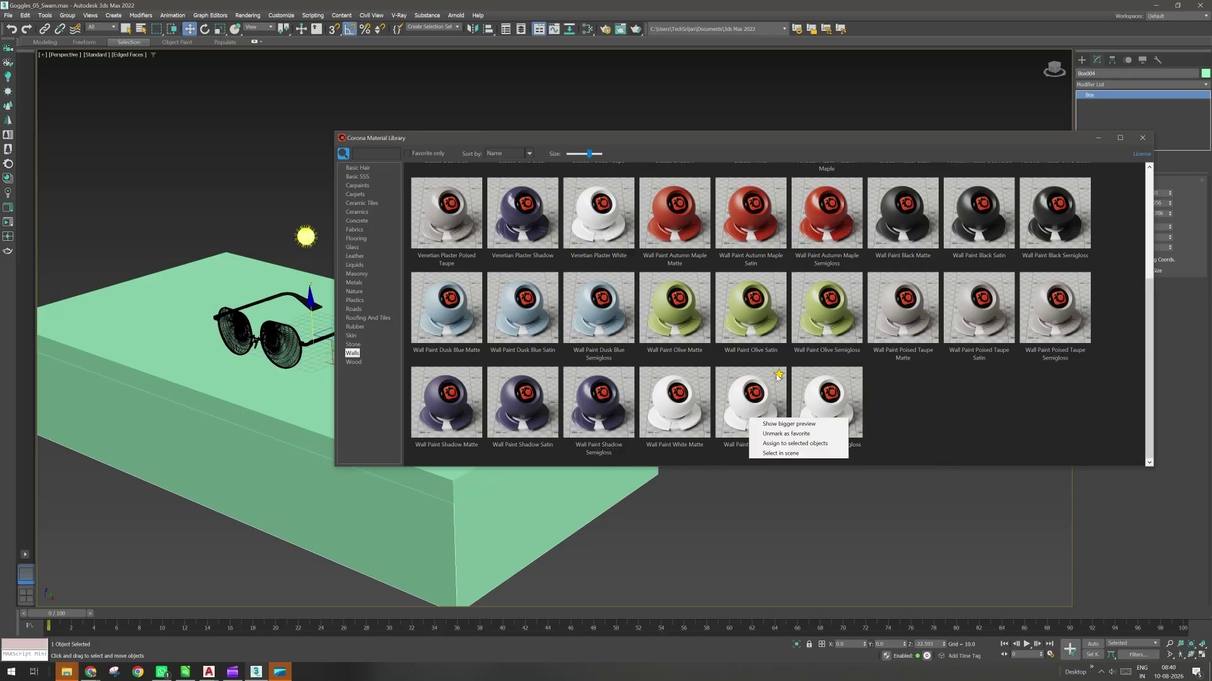
click(790, 443)
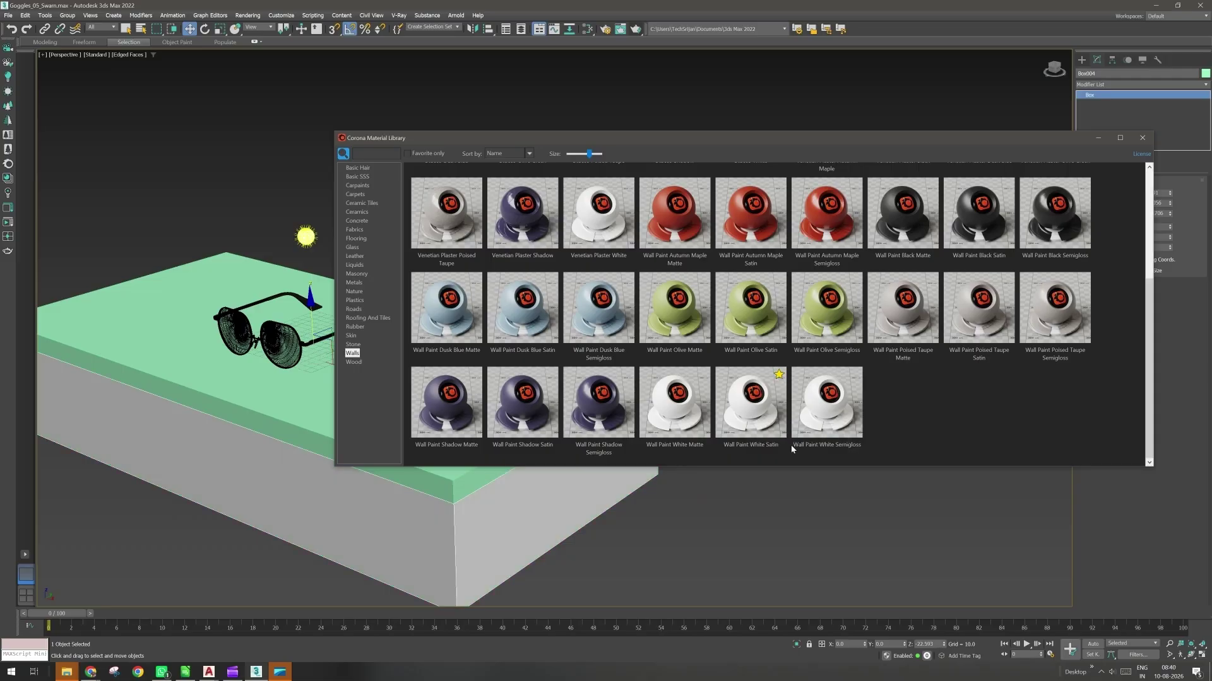
Assign the Wall Paint White Satin preset to the upper slab beneath the goggles.
click(262, 410)
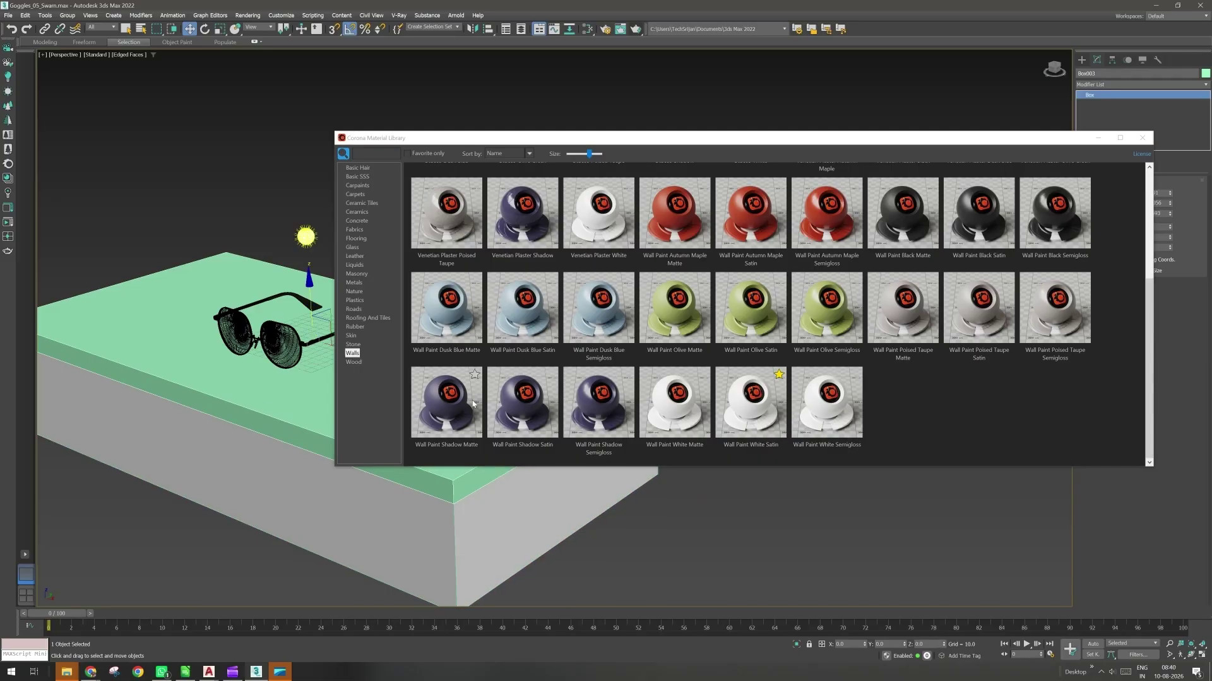
right_click(739, 420)
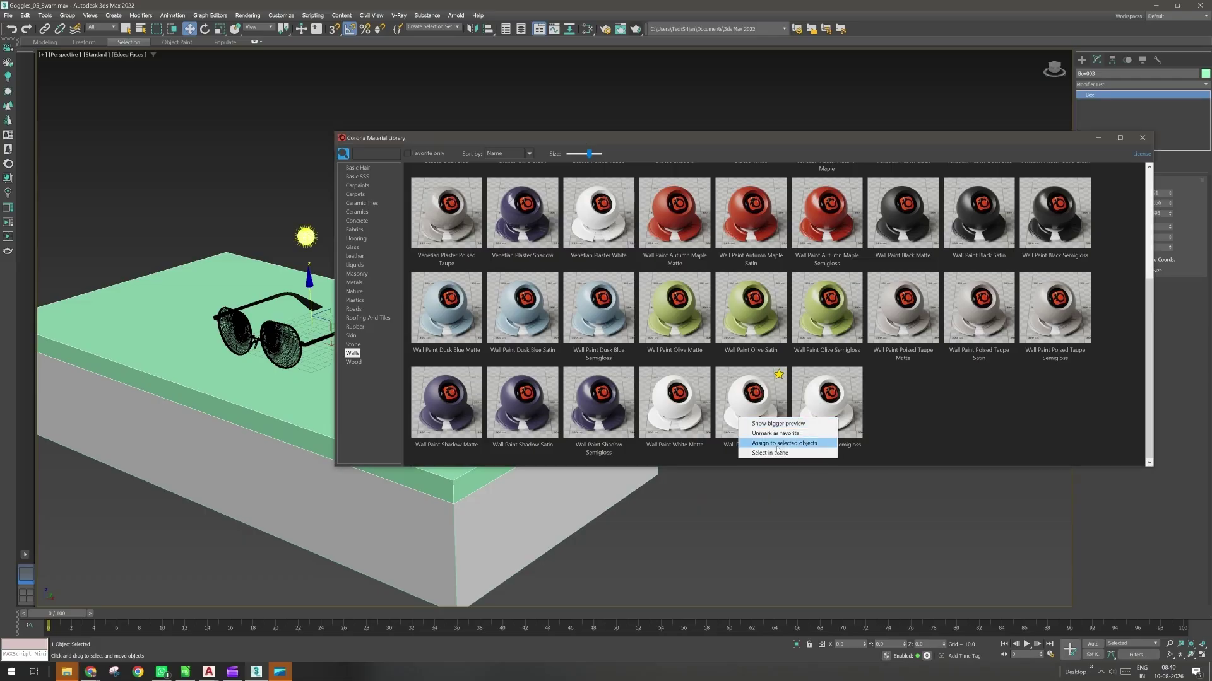
click(777, 444)
Assign the Walnut Matte preset from the Wood category to the lower block and close the material library.
click(297, 421)
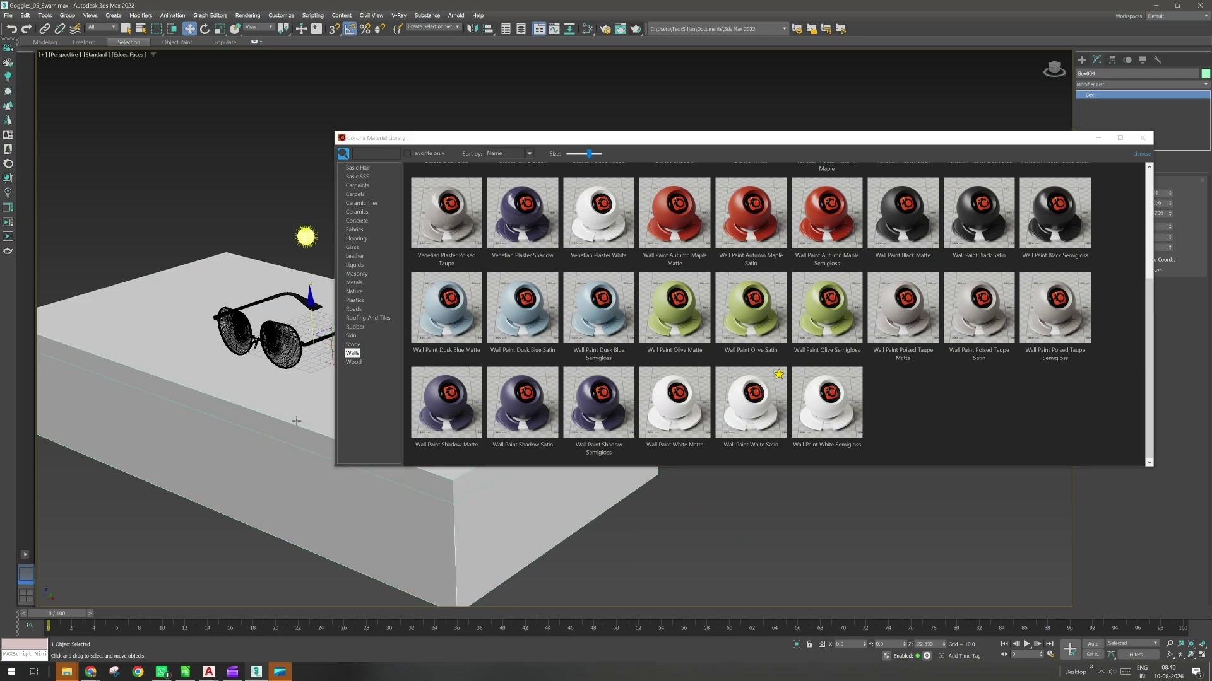
click(360, 364)
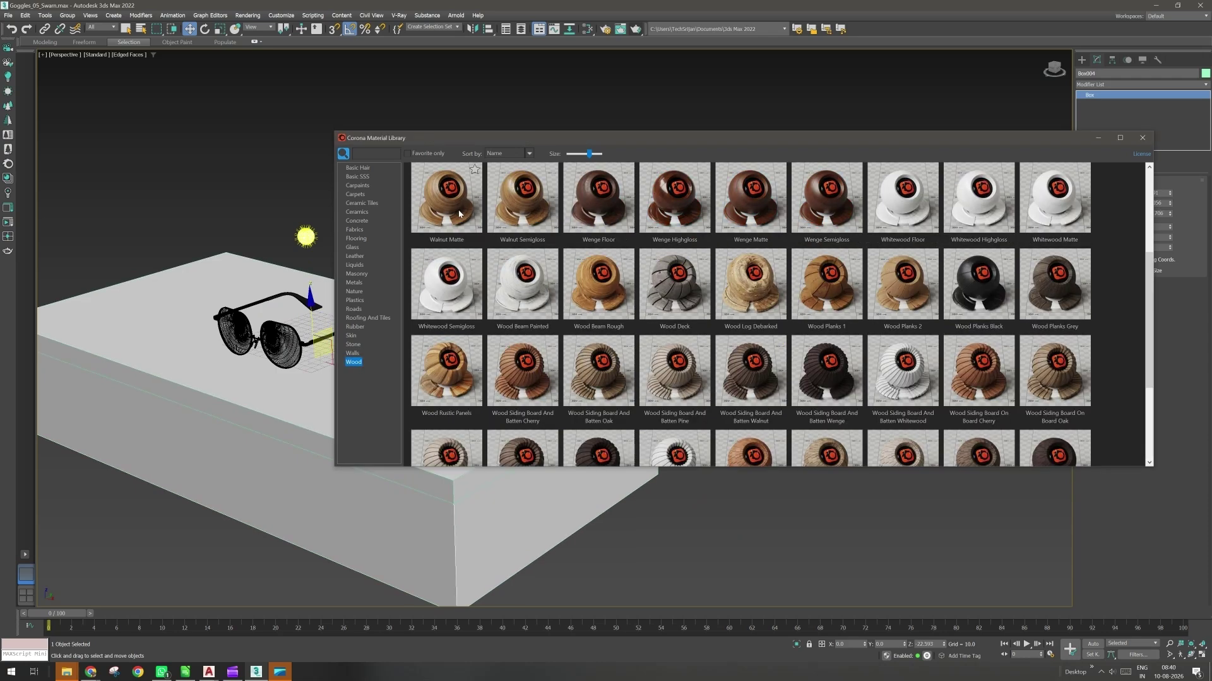
right_click(458, 213)
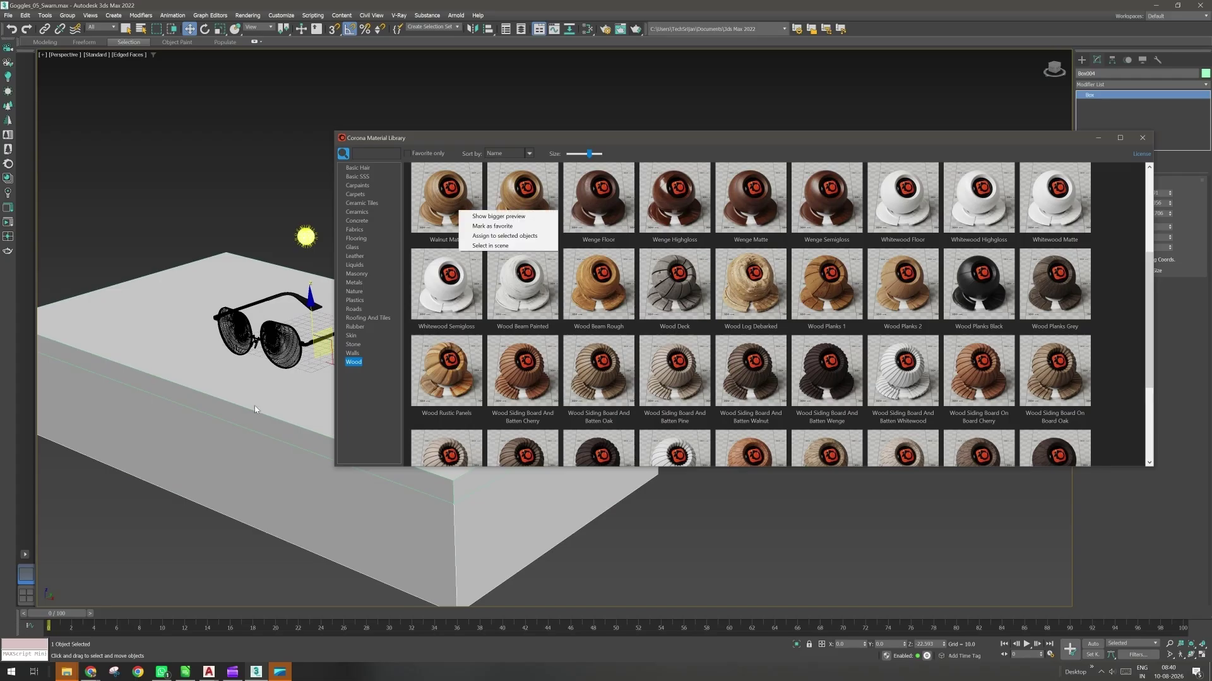
click(498, 237)
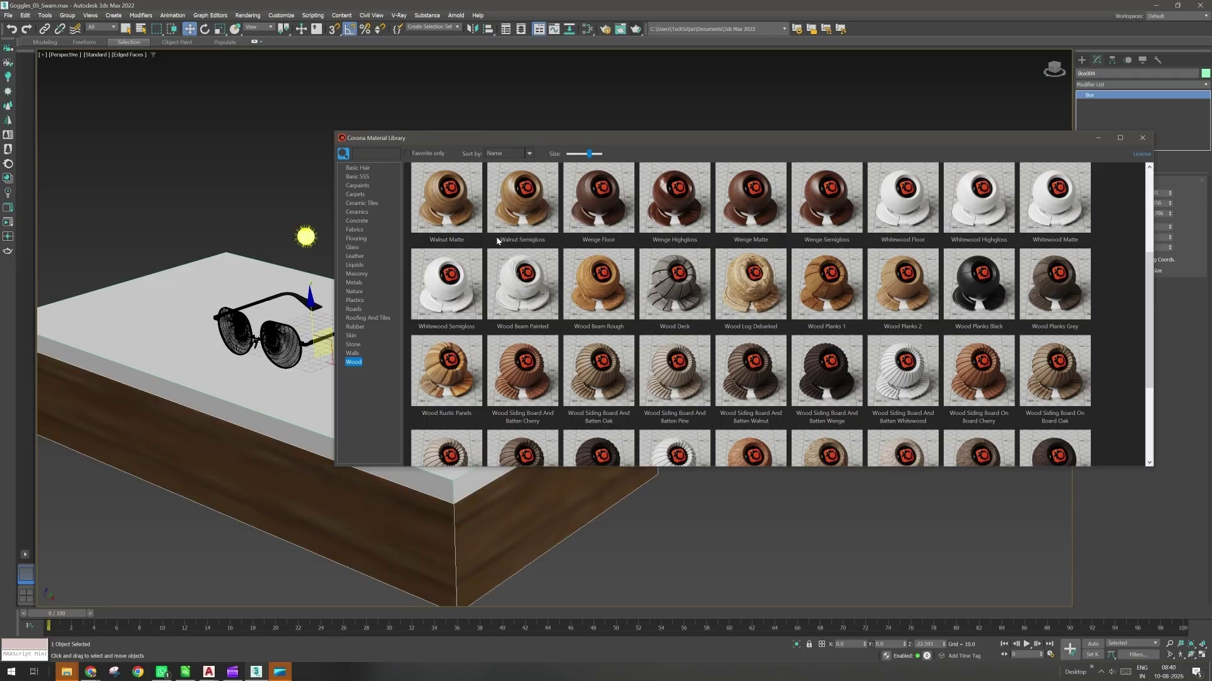
click(1141, 139)
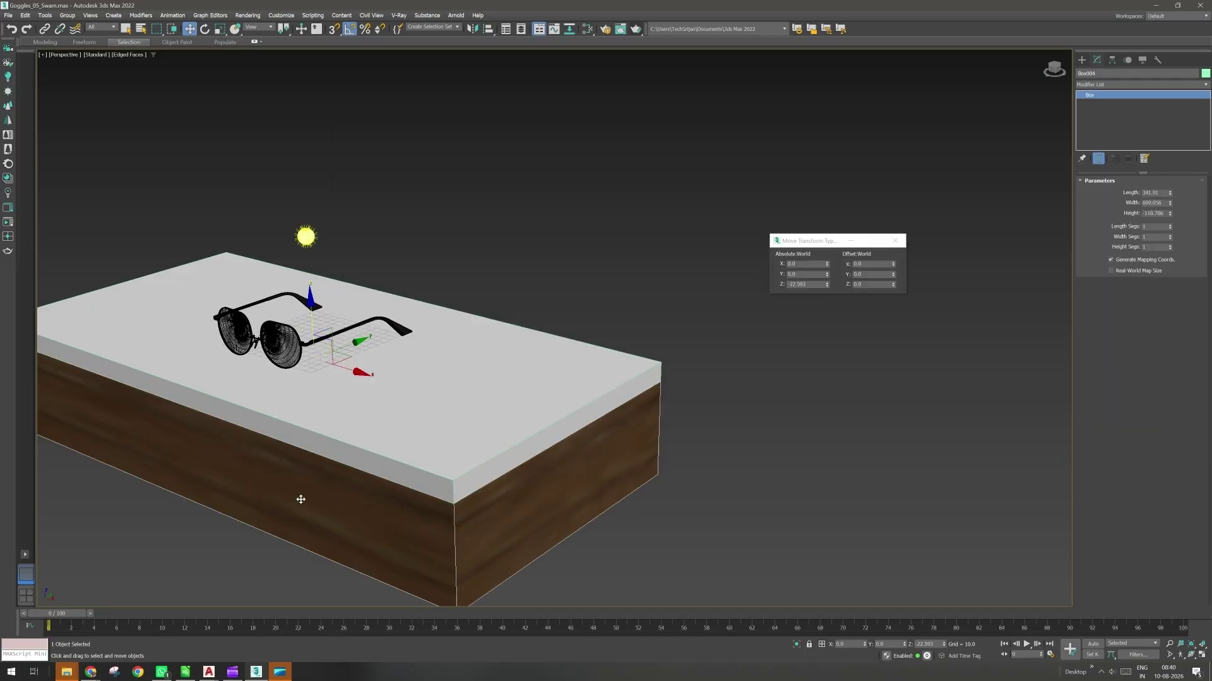
Add a UVW Map modifier to the lower block with Box mapping and Real-World Map Size enabled.
click(1156, 85)
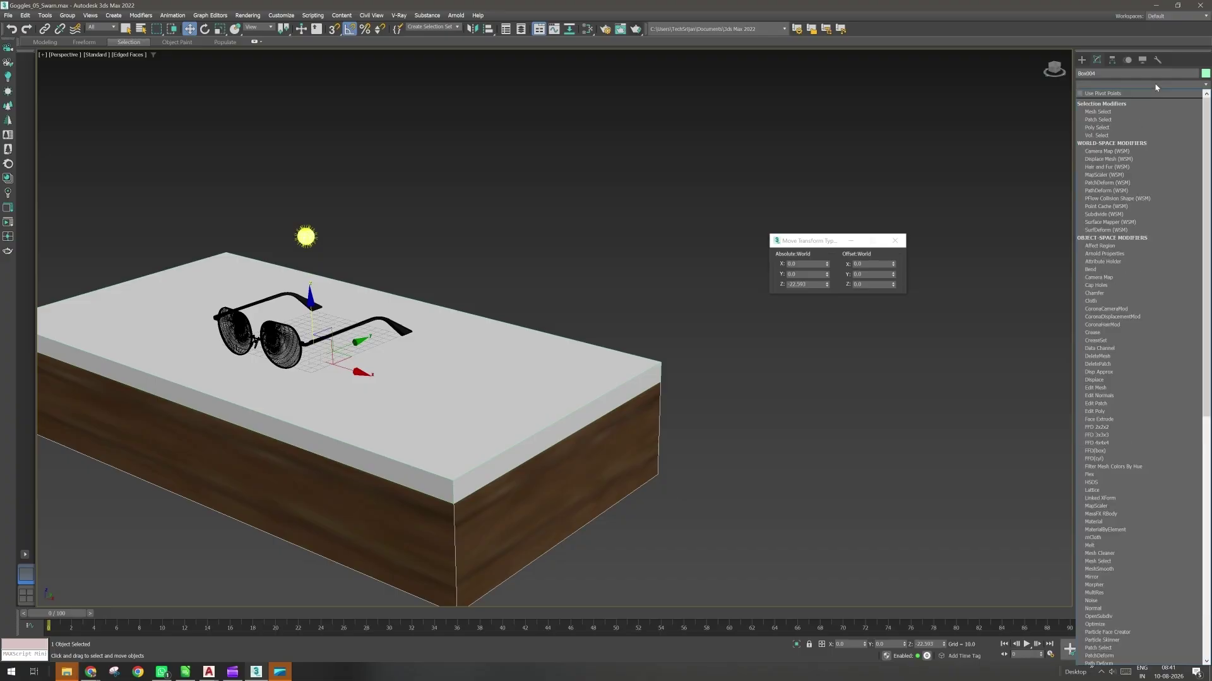
text(uvw)
key(Return)
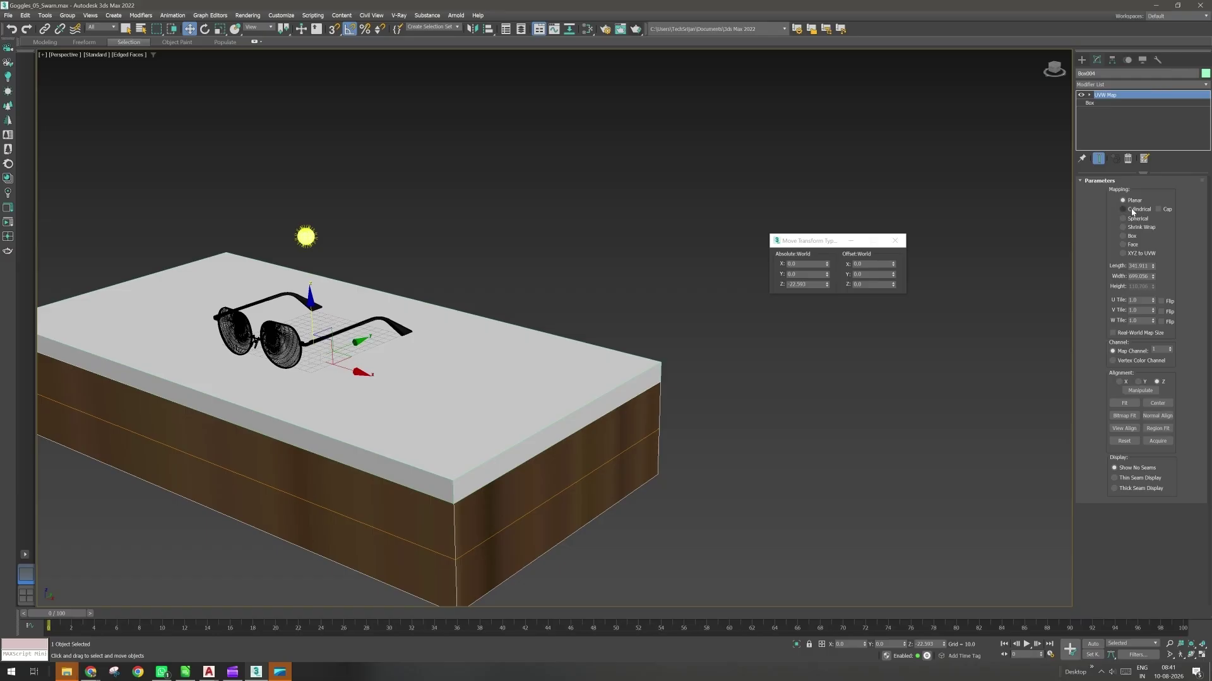
click(1130, 236)
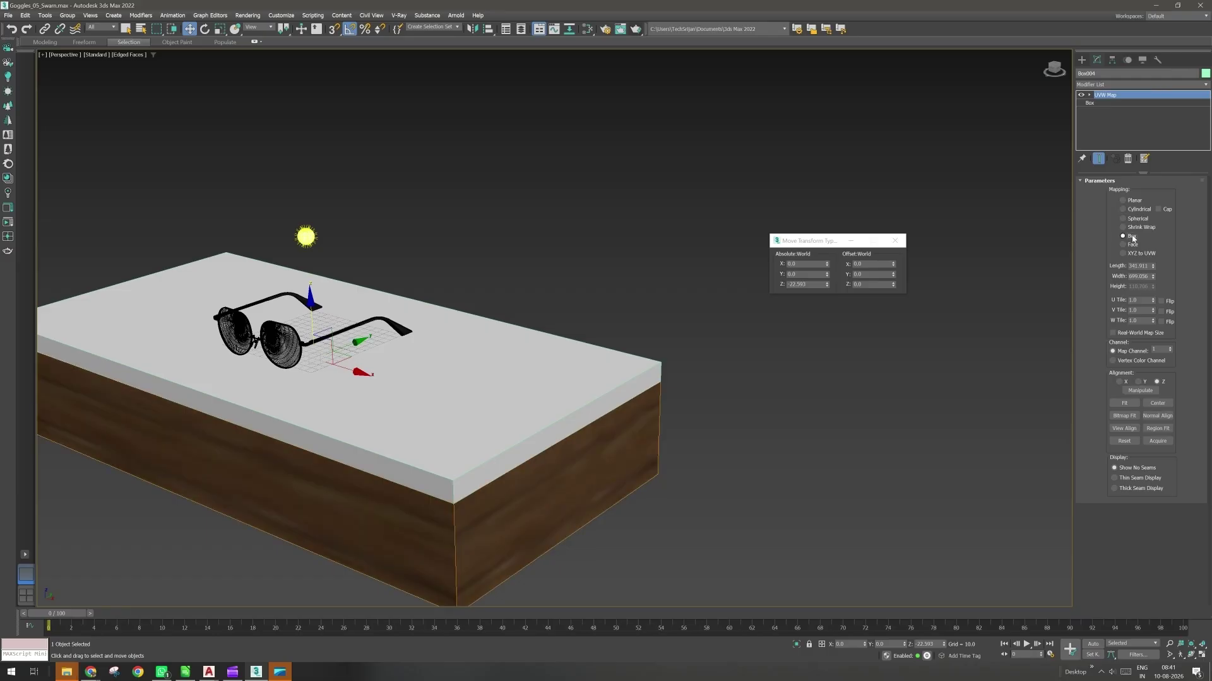
click(1113, 334)
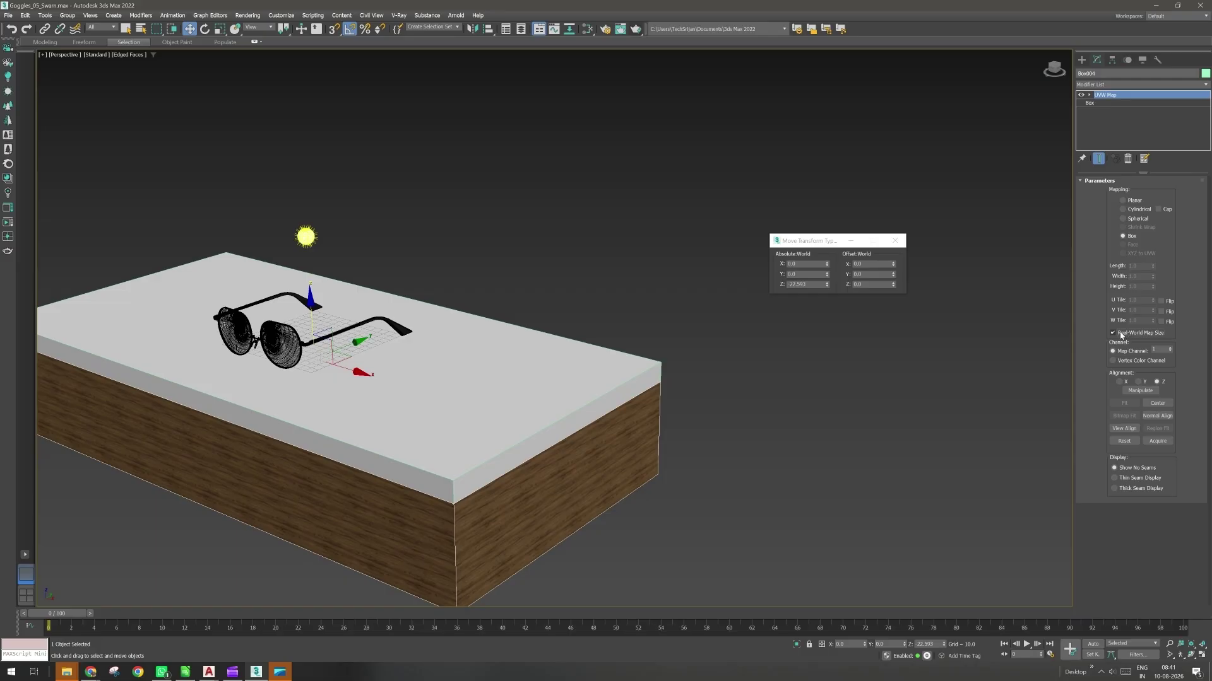
Inspect the scale and direction of the wood grain on the lower block's sides.
middle_drag(333, 484, 382, 483)
scroll(289, 455, up, 3)
middle_drag(288, 455, 385, 431)
scroll(325, 466, up, 2)
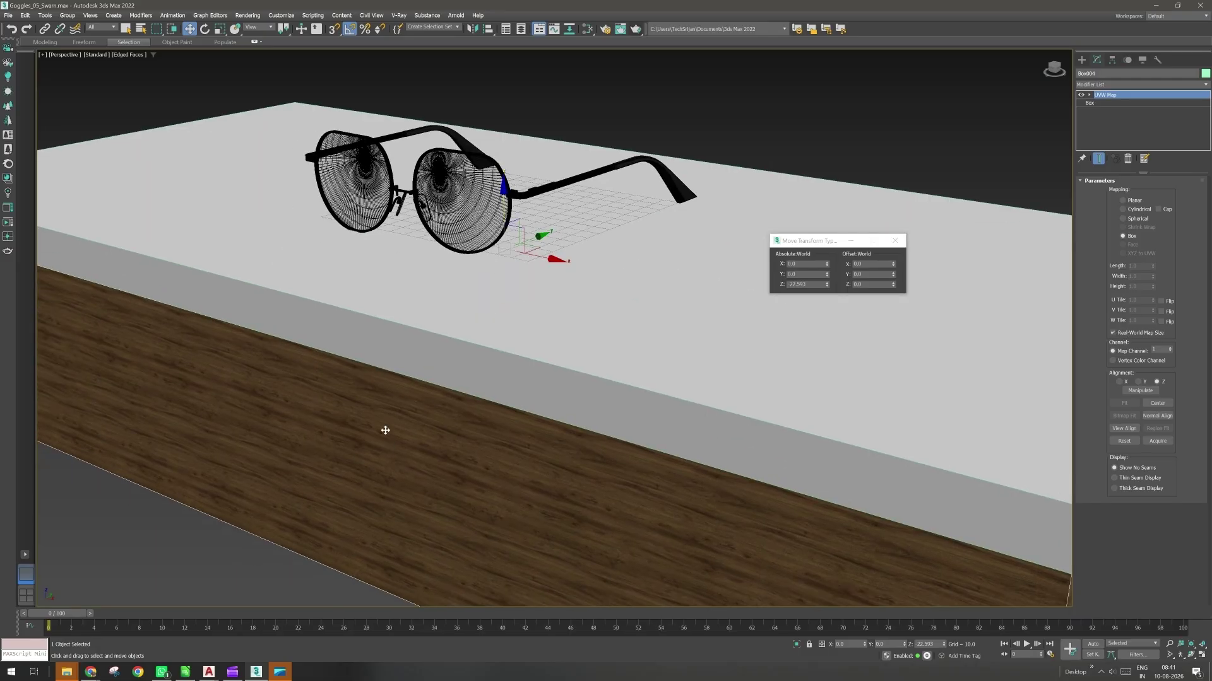
alt+middle_drag(530, 480, 491, 429)
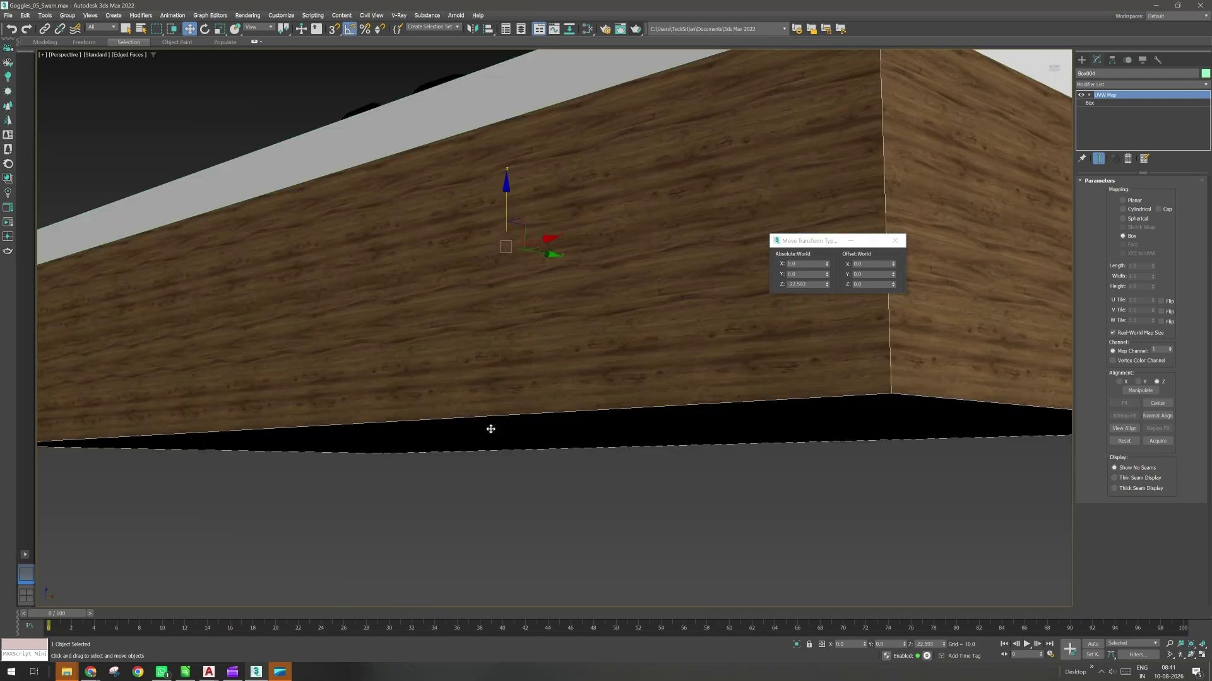
key(shift+z)
key(shift+z)
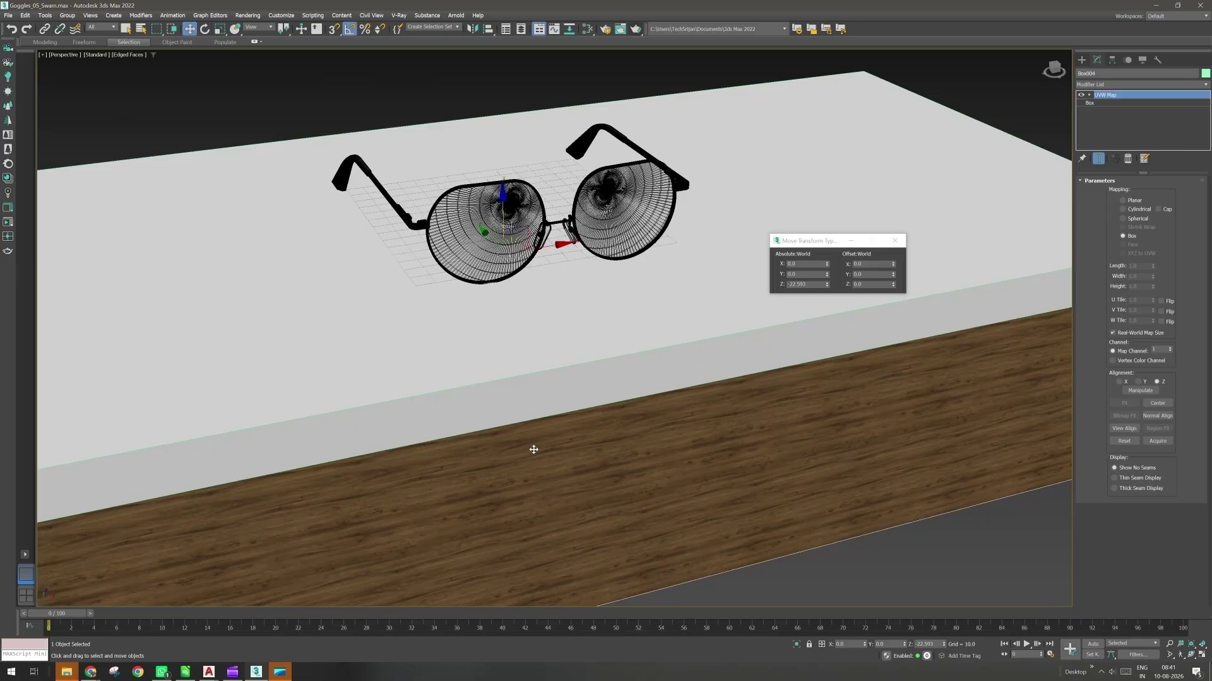
Show safe frames in the Perspective view and deselect the lower block.
key(shift+f)
click(129, 55)
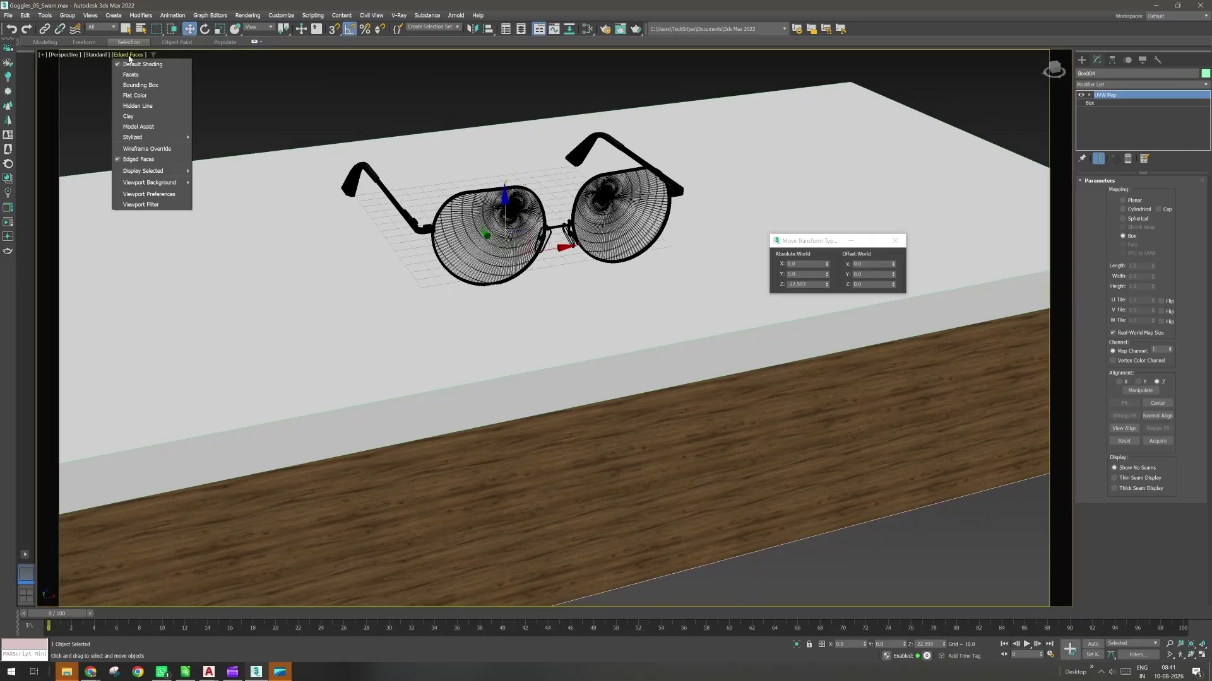
click(99, 60)
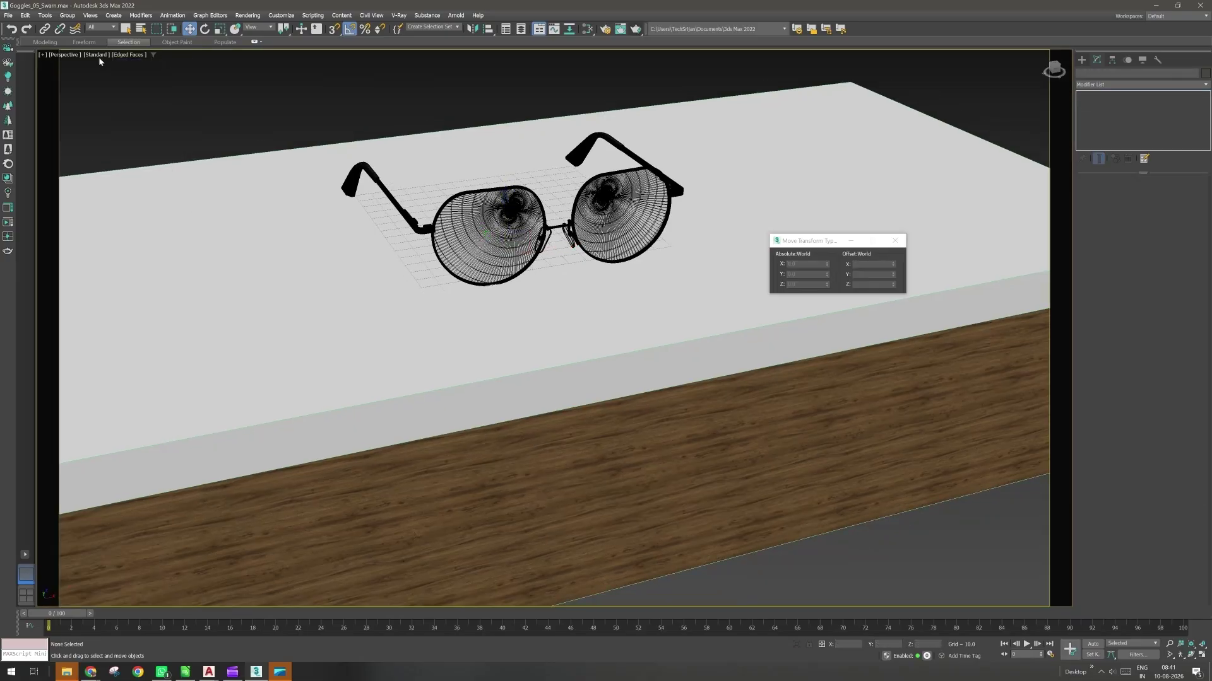
click(98, 56)
click(68, 56)
click(68, 55)
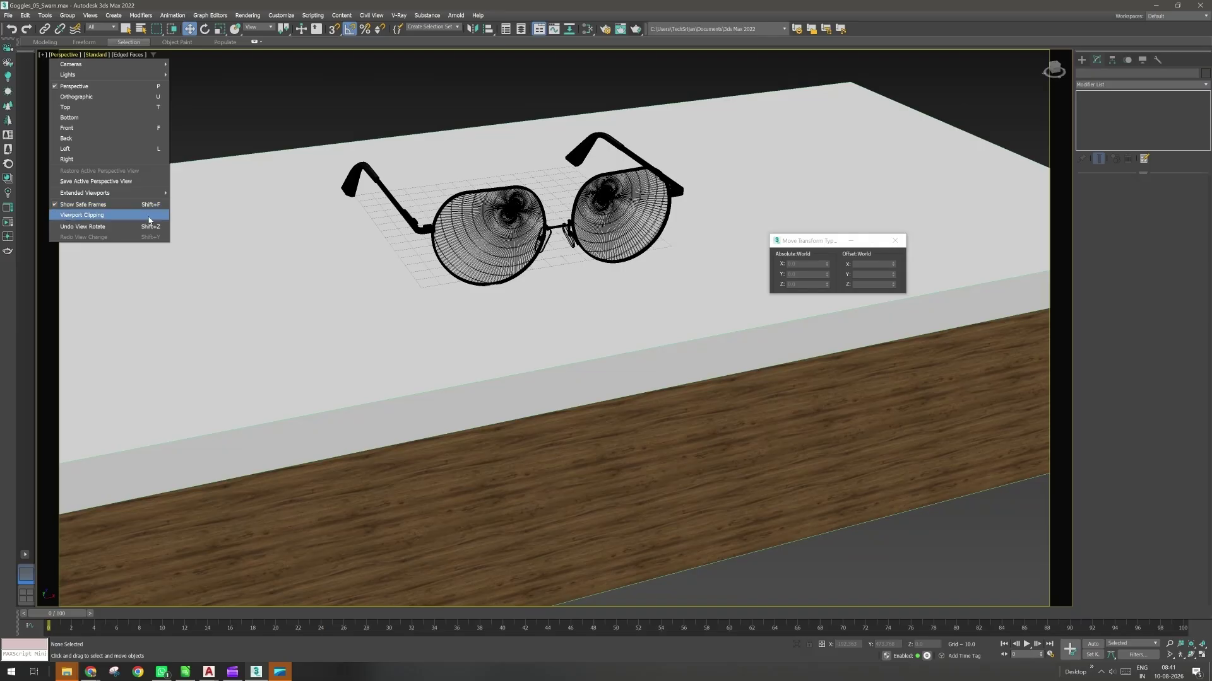
click(434, 305)
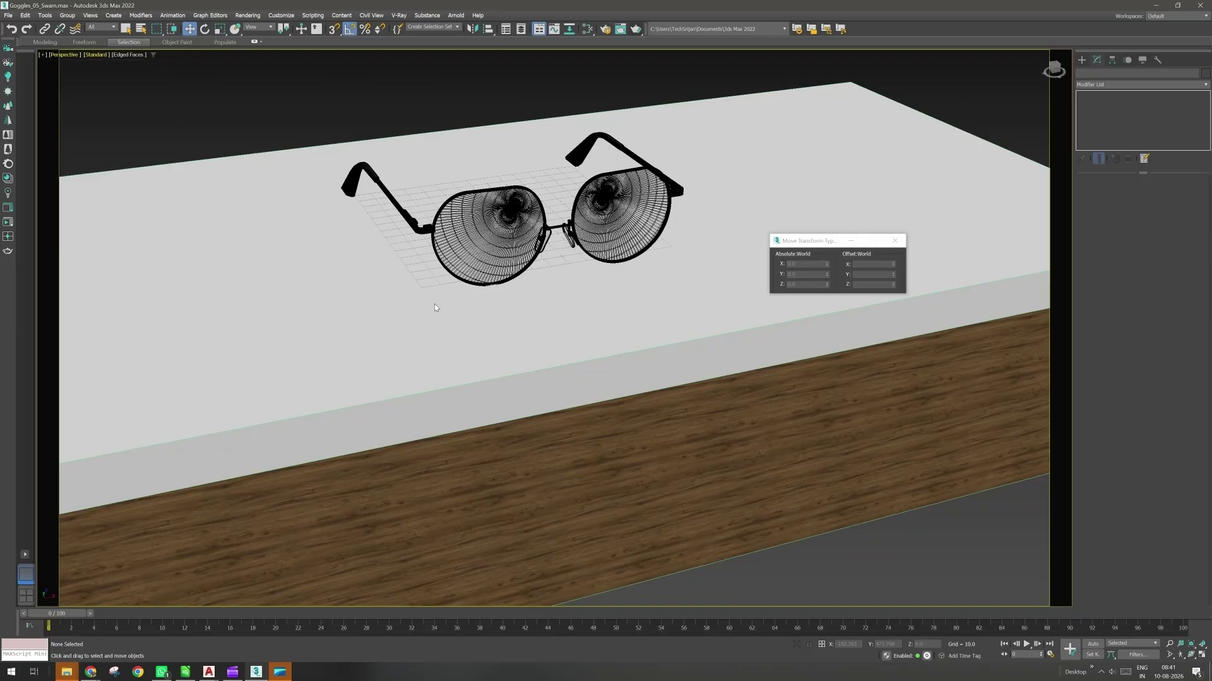
Render a close-up of the goggles on the slab with Corona and examine their frame, bridge and lenses in the image.
middle_drag(434, 308, 421, 342)
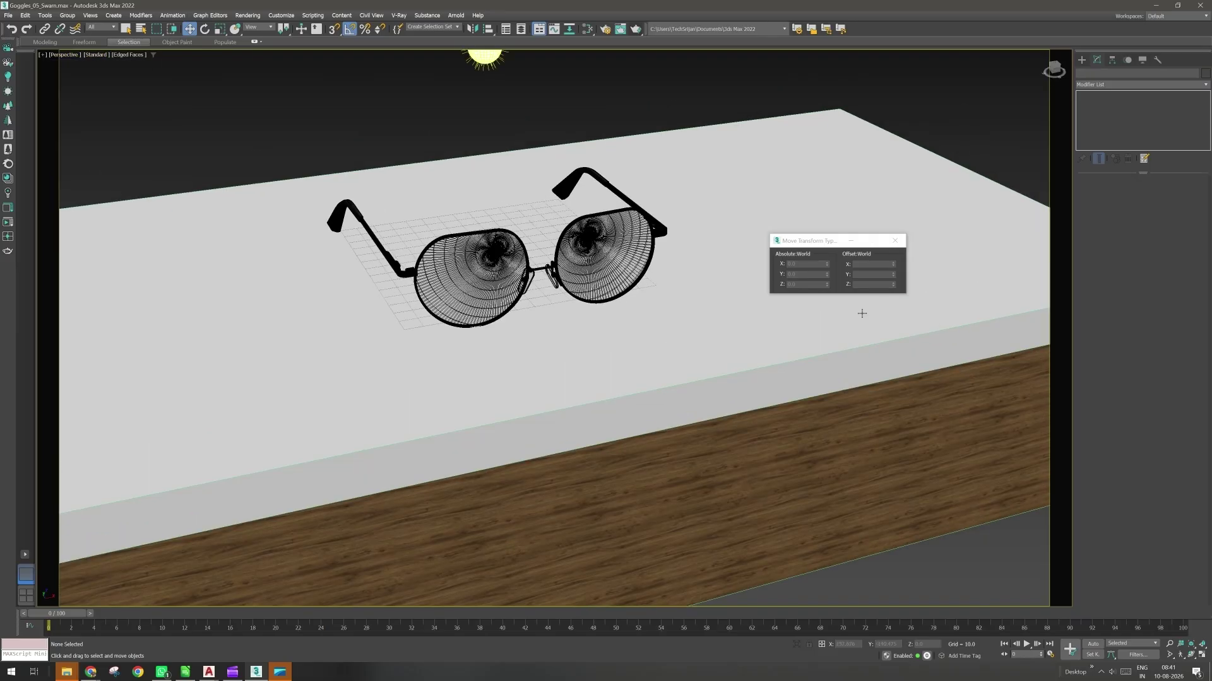
alt+middle_drag(861, 313, 588, 206)
scroll(614, 241, up, 3)
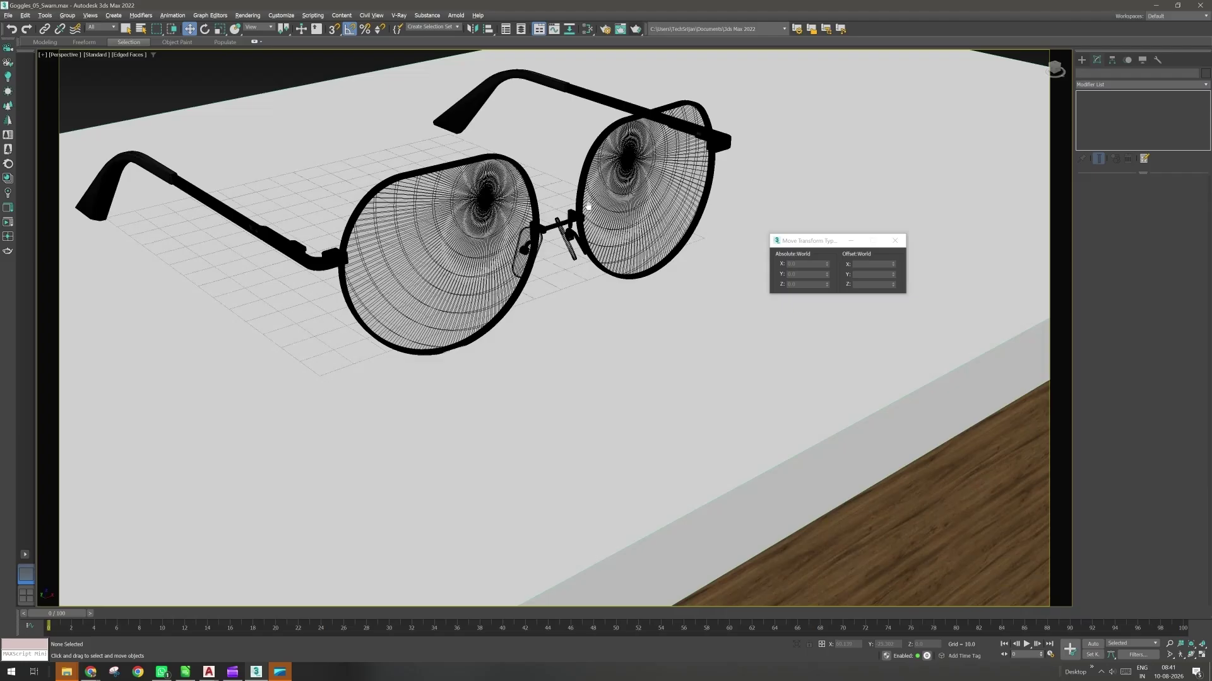
key(shift+q)
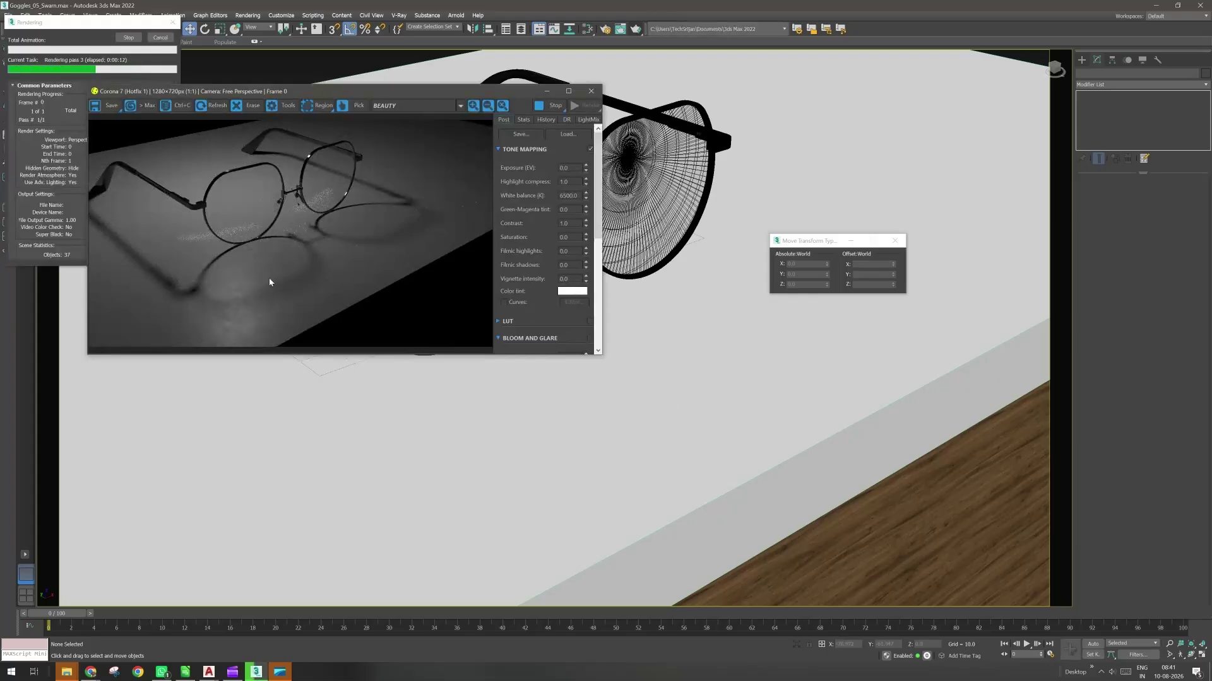
scroll(292, 192, up, 2)
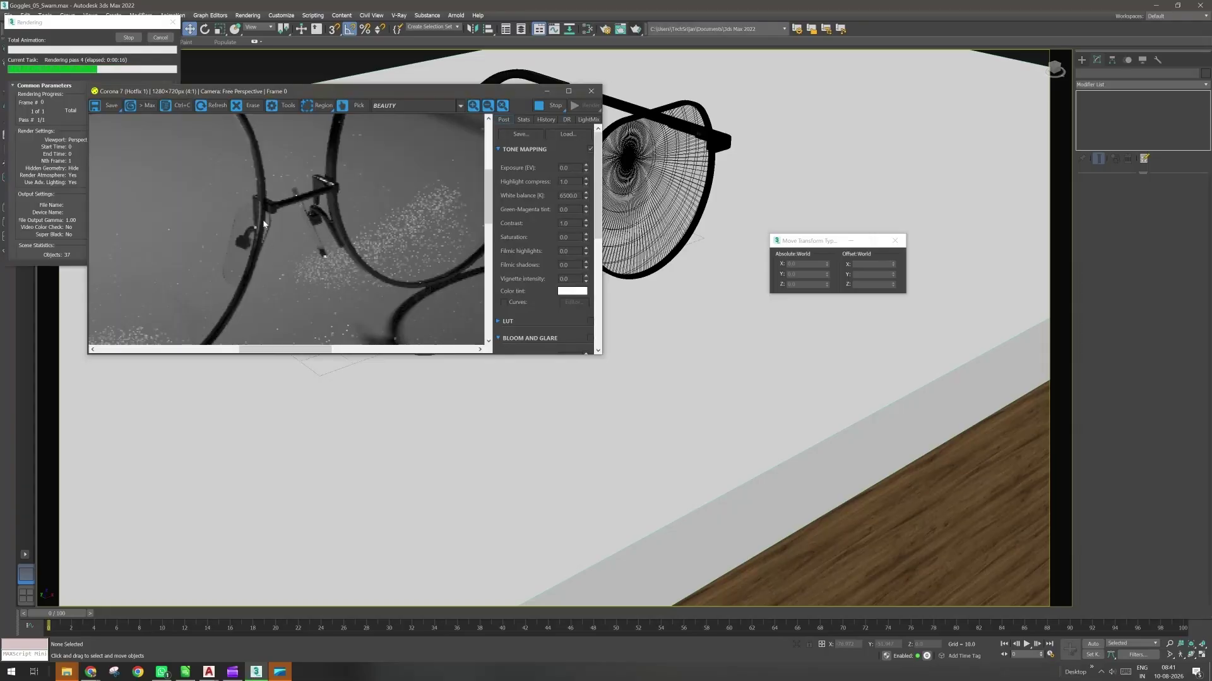
scroll(263, 224, down, 1)
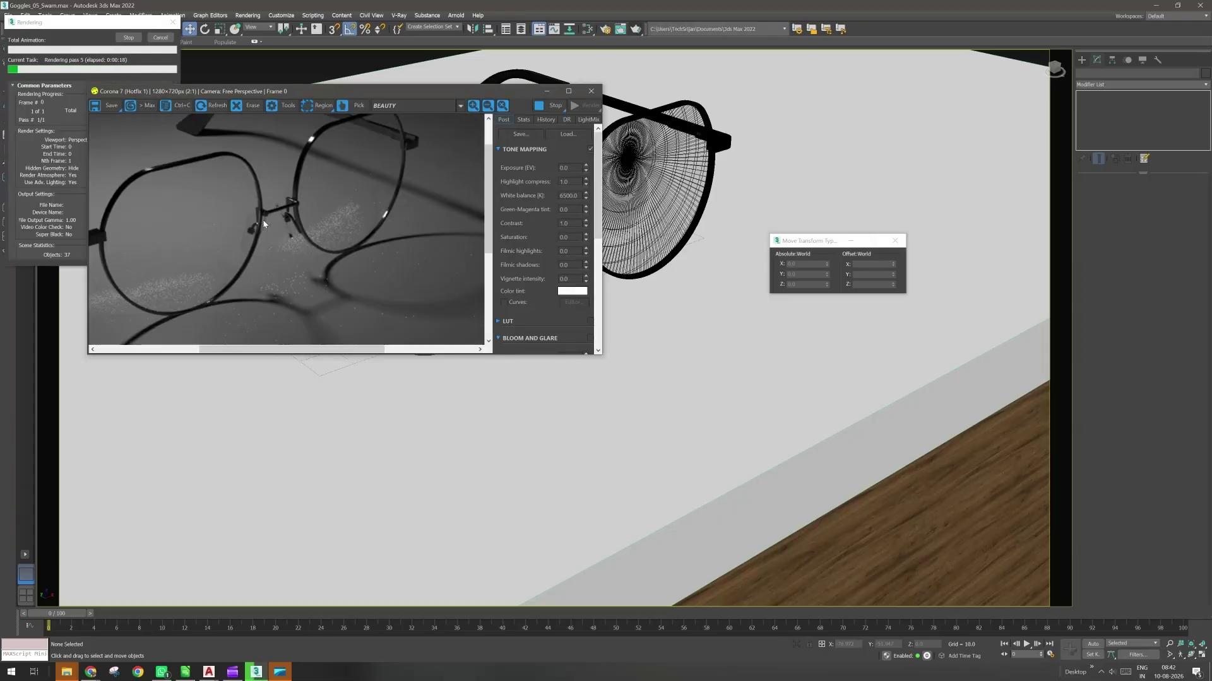
drag(263, 223, 307, 248)
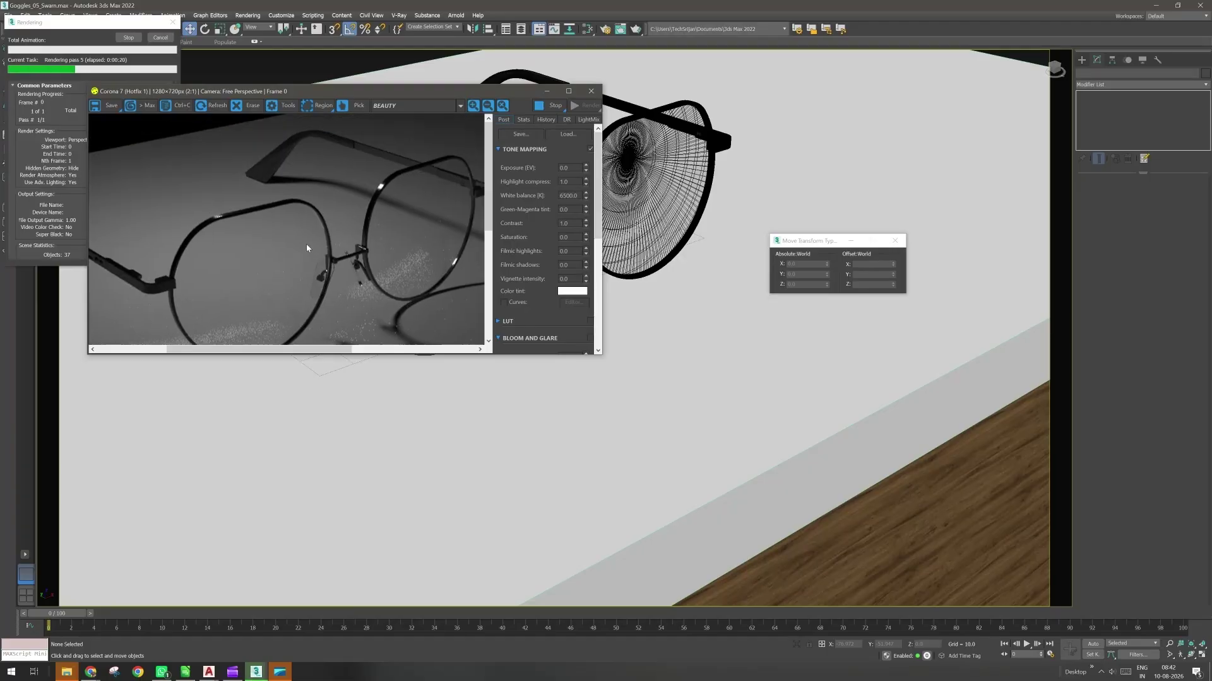
Cancel the running test render of the glasses and close the frame buffer.
scroll(306, 248, down, 1)
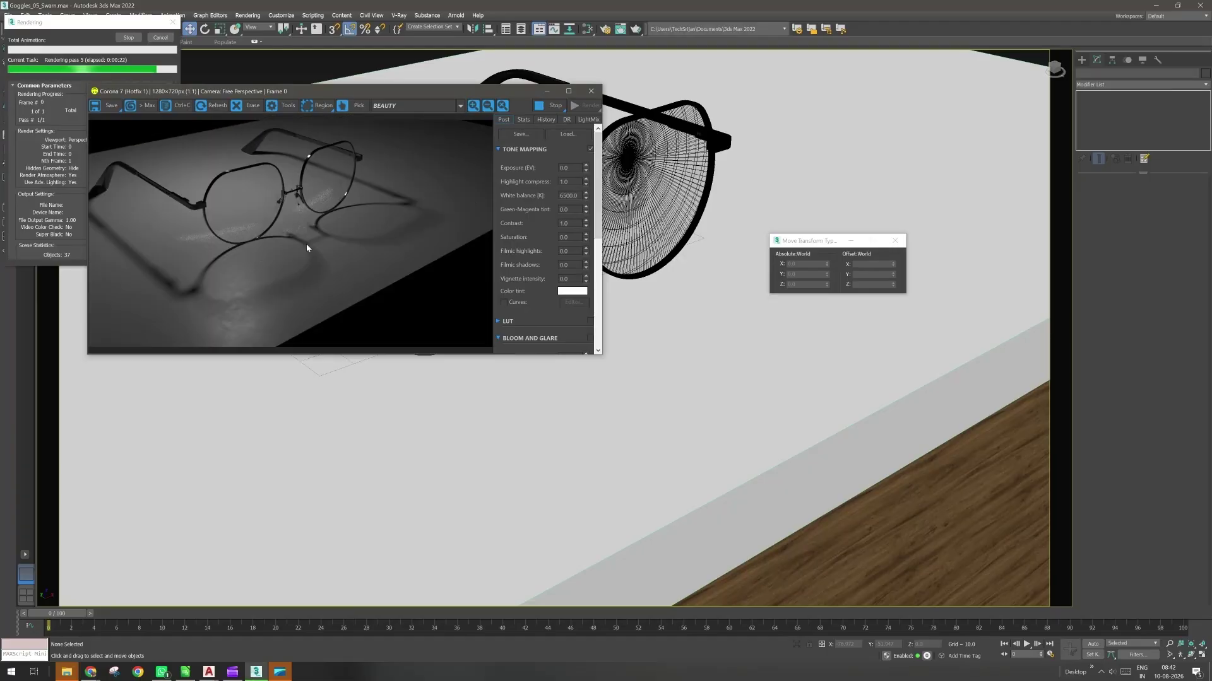
click(160, 38)
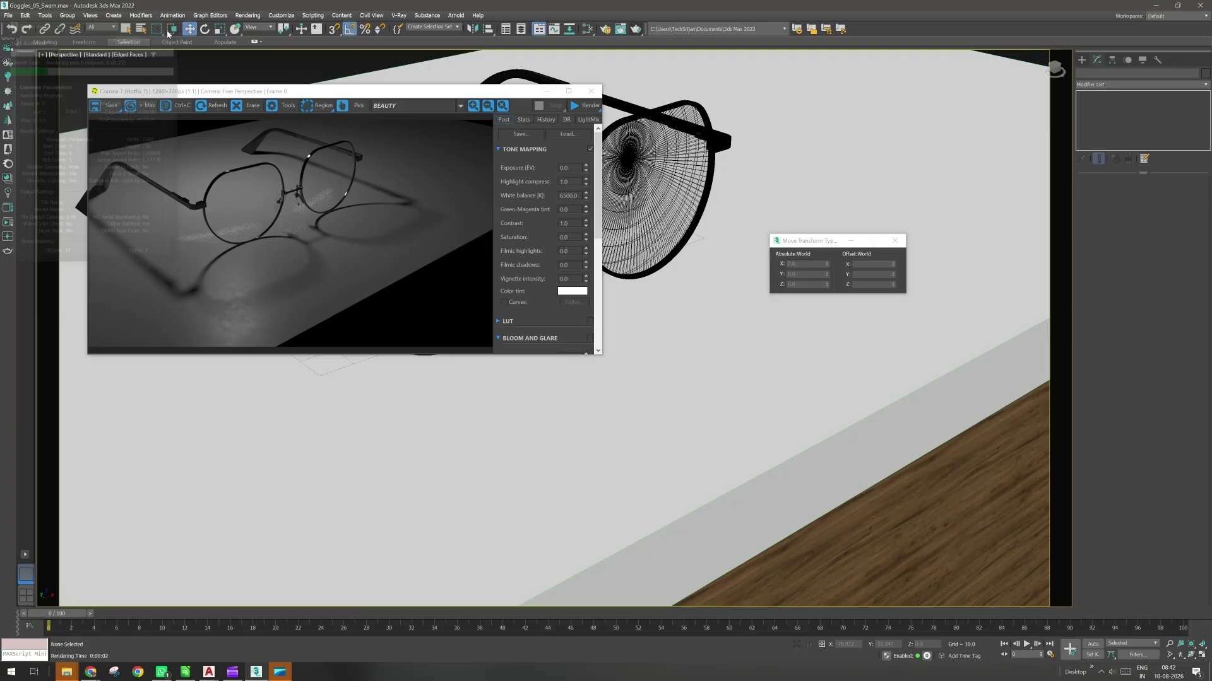
click(591, 91)
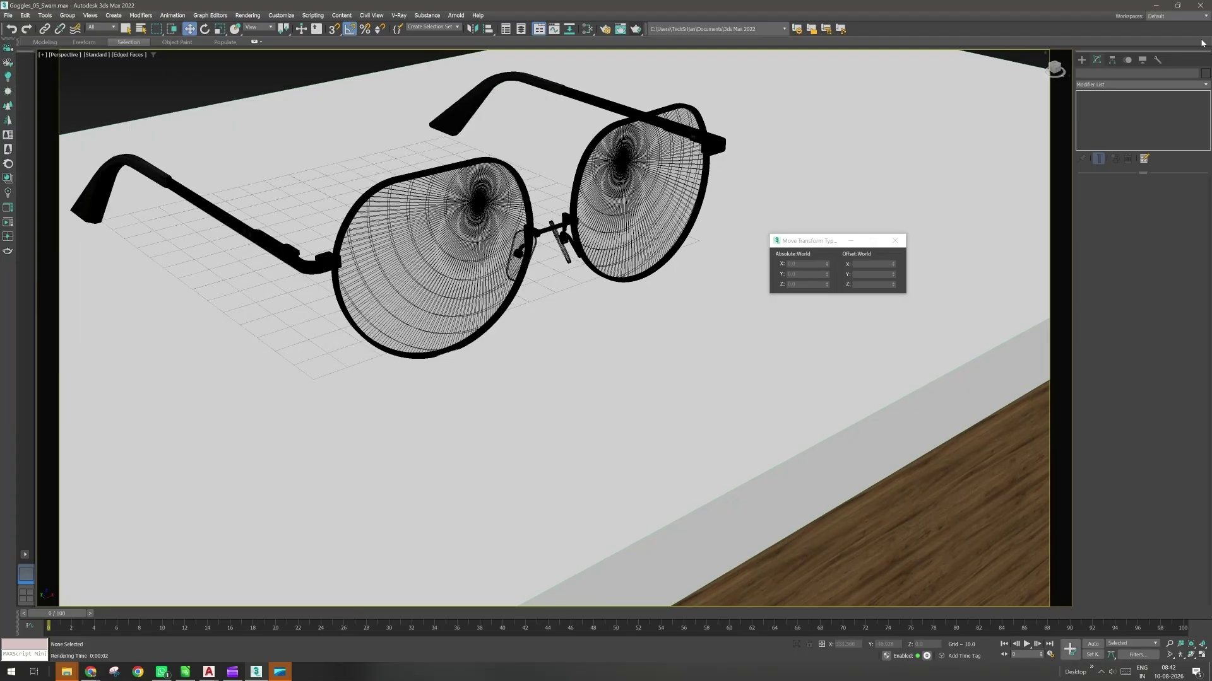
Create a targeted Corona Sun in front of the table, at about X 0.6, Y -471, Z 312.
click(1082, 61)
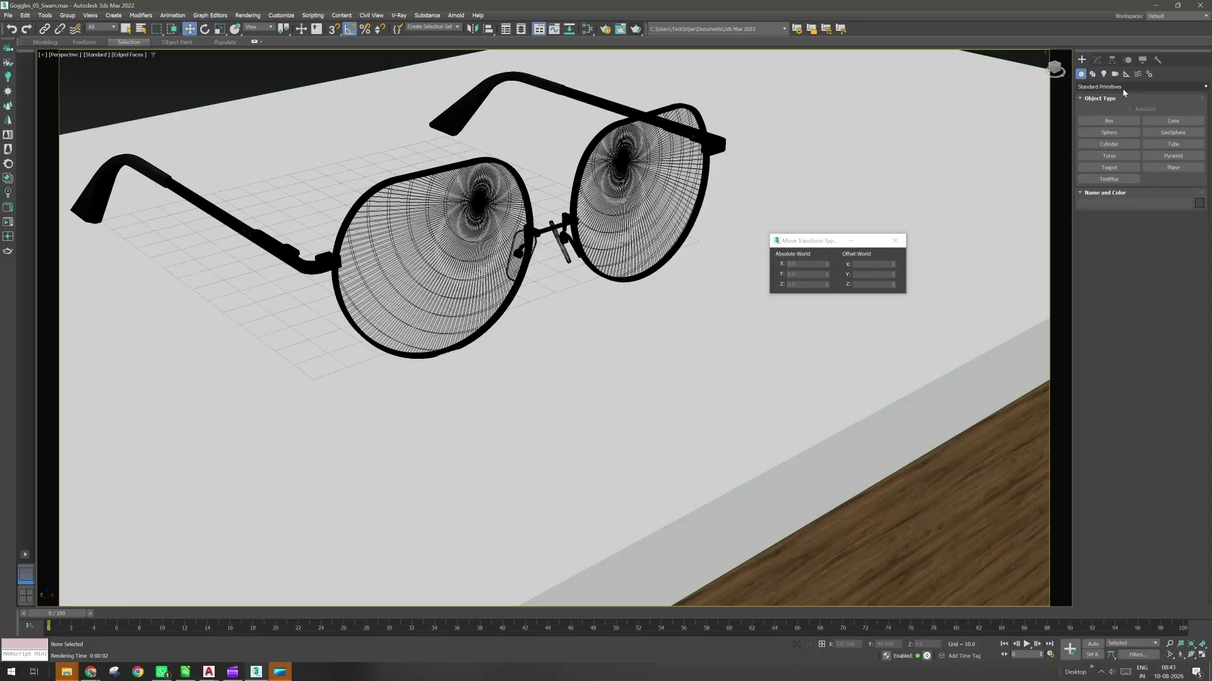
middle_drag(574, 207, 489, 322)
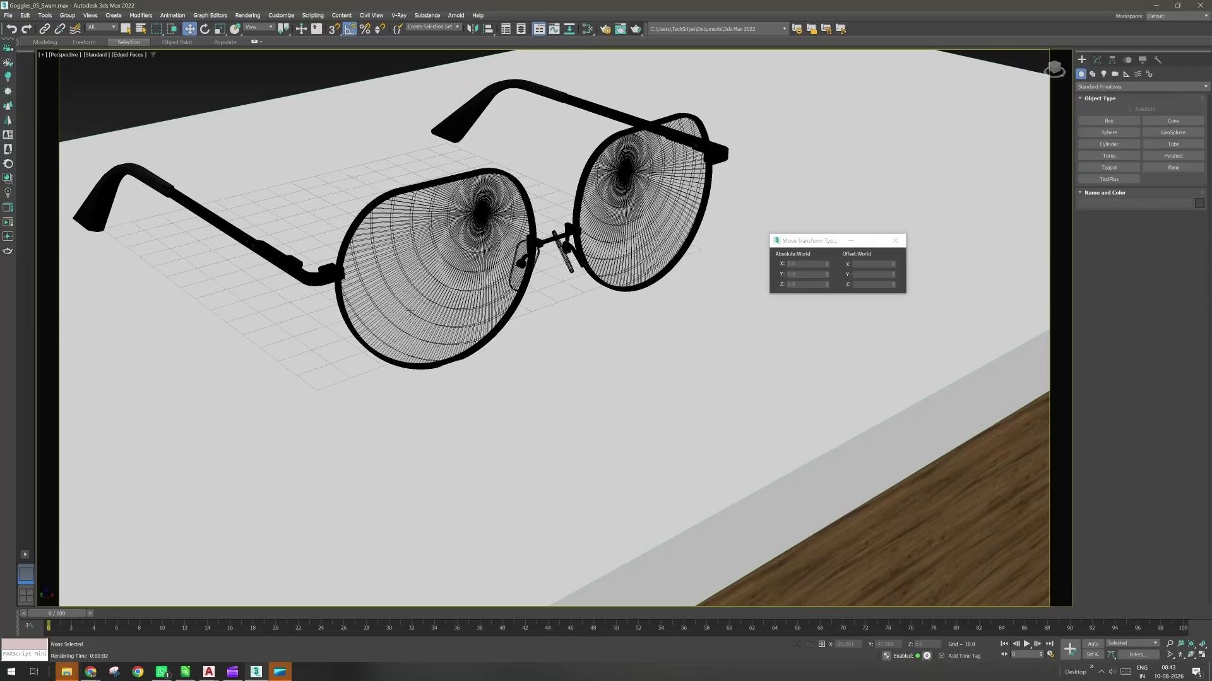
click(418, 303)
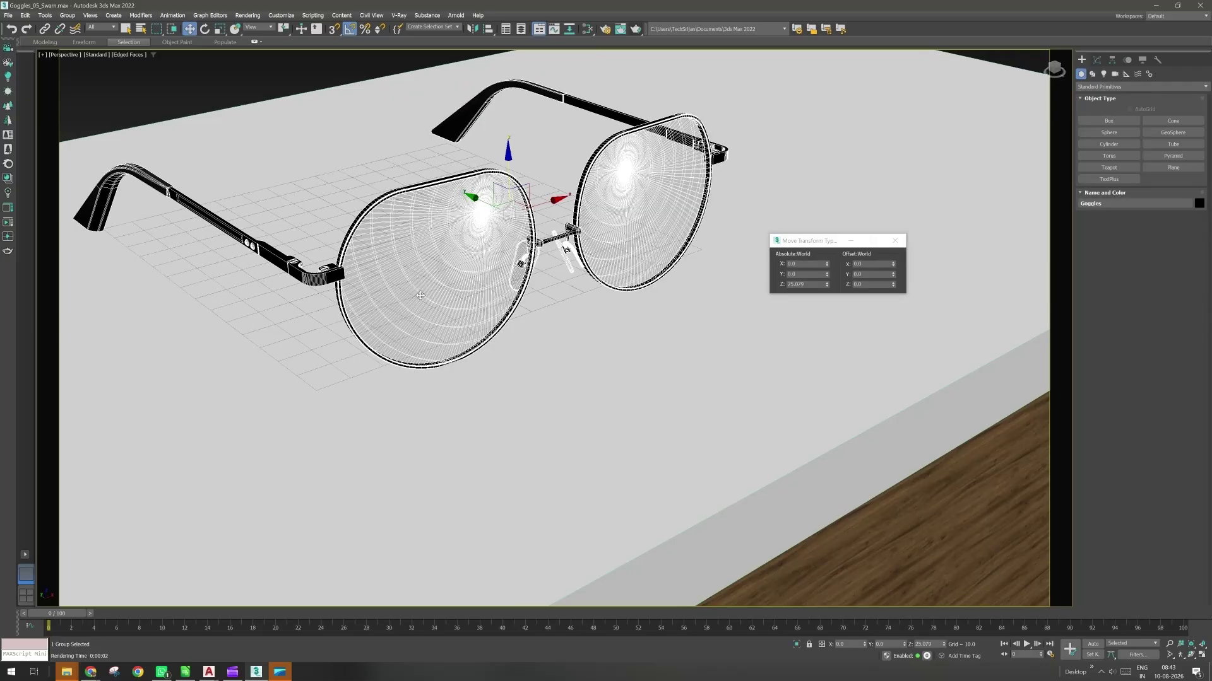
alt+middle_drag(448, 329, 418, 333)
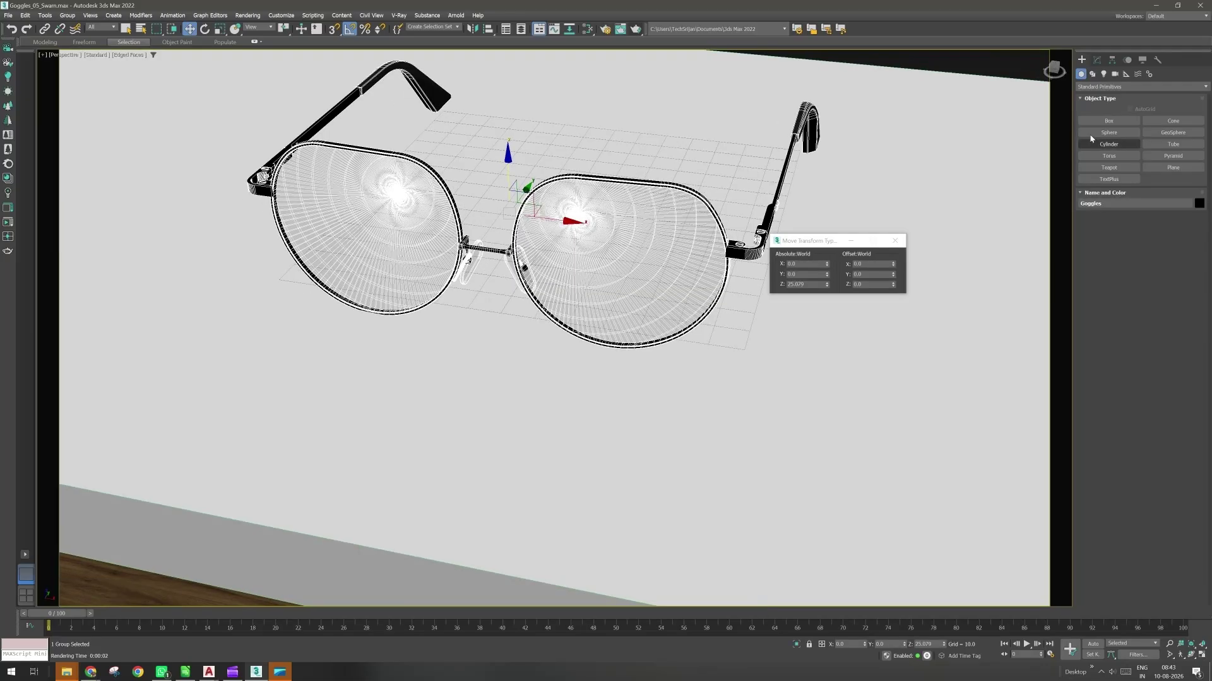
click(1104, 75)
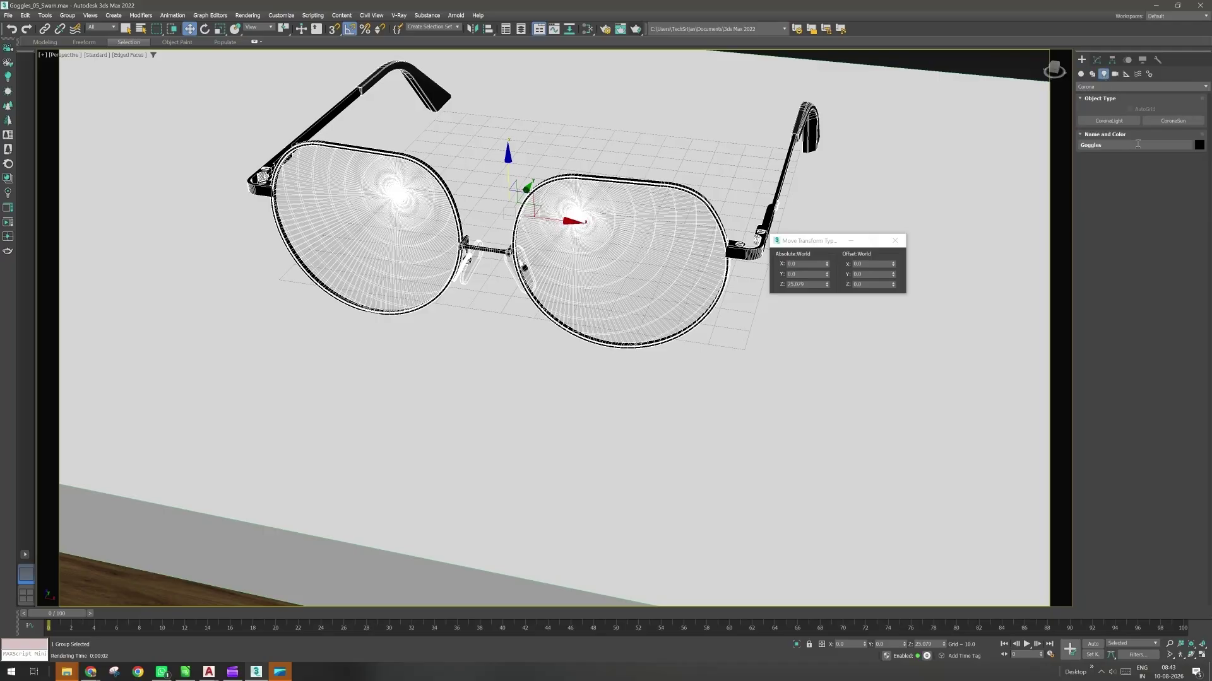
click(1161, 121)
middle_drag(727, 367, 542, 396)
scroll(662, 380, down, 5)
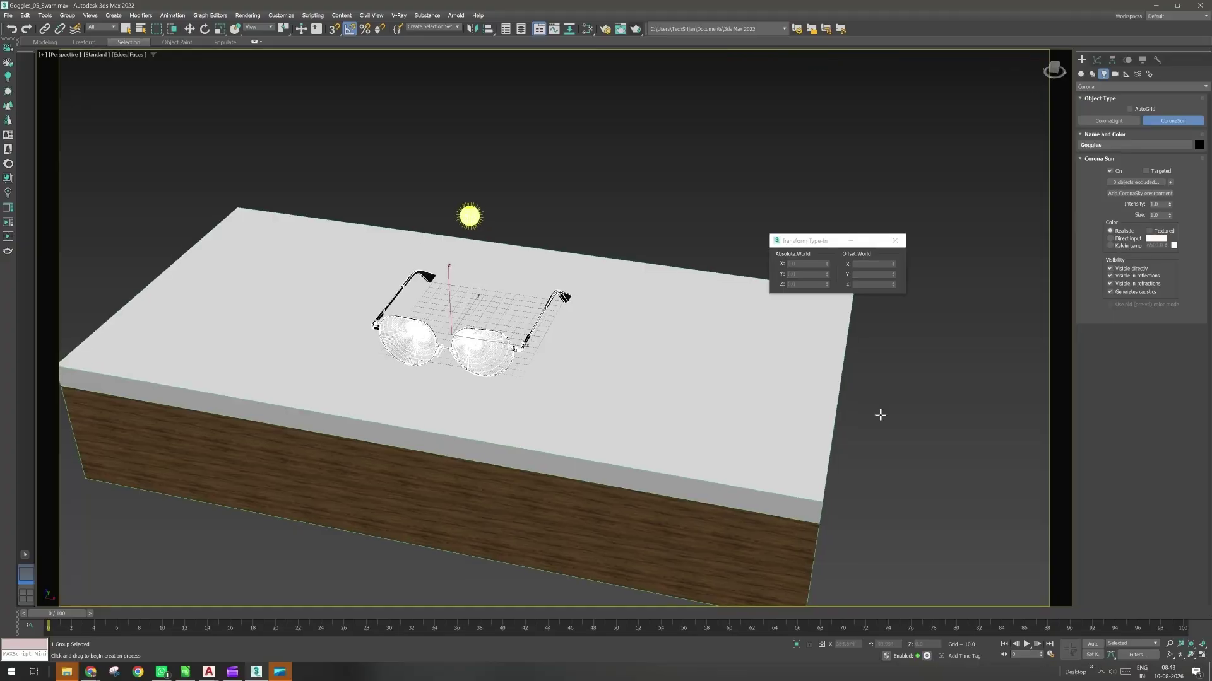
scroll(758, 432, down, 3)
scroll(757, 432, down, 3)
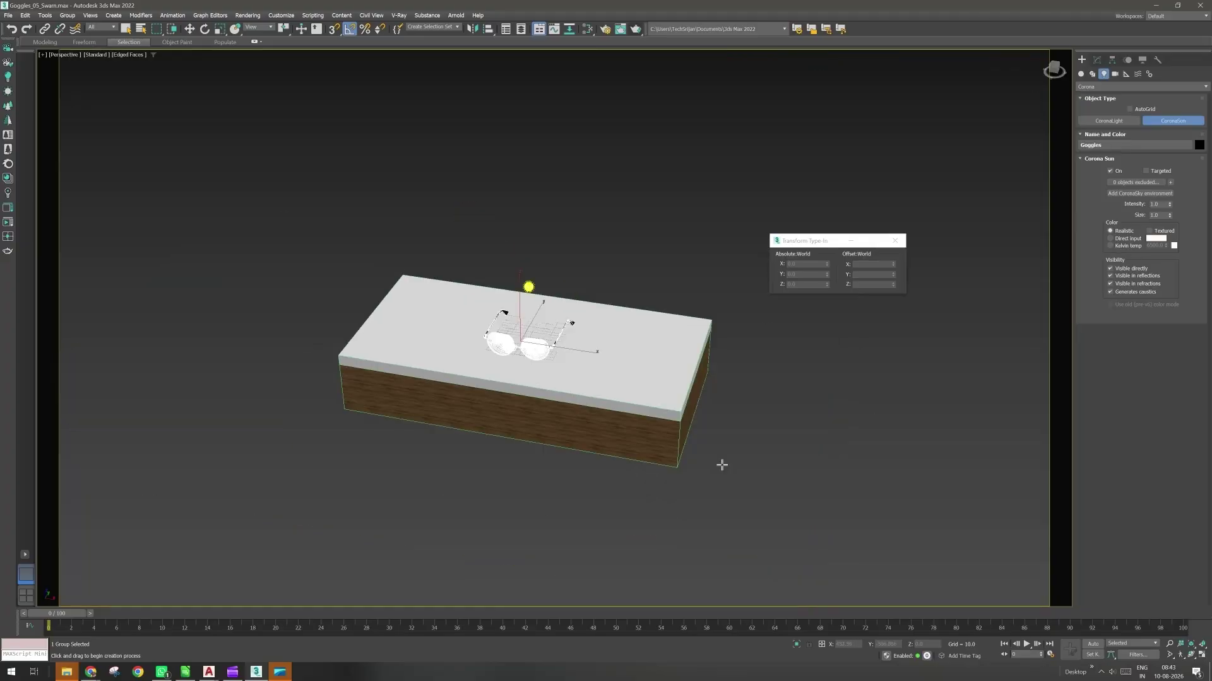
alt+middle_drag(722, 465, 393, 480)
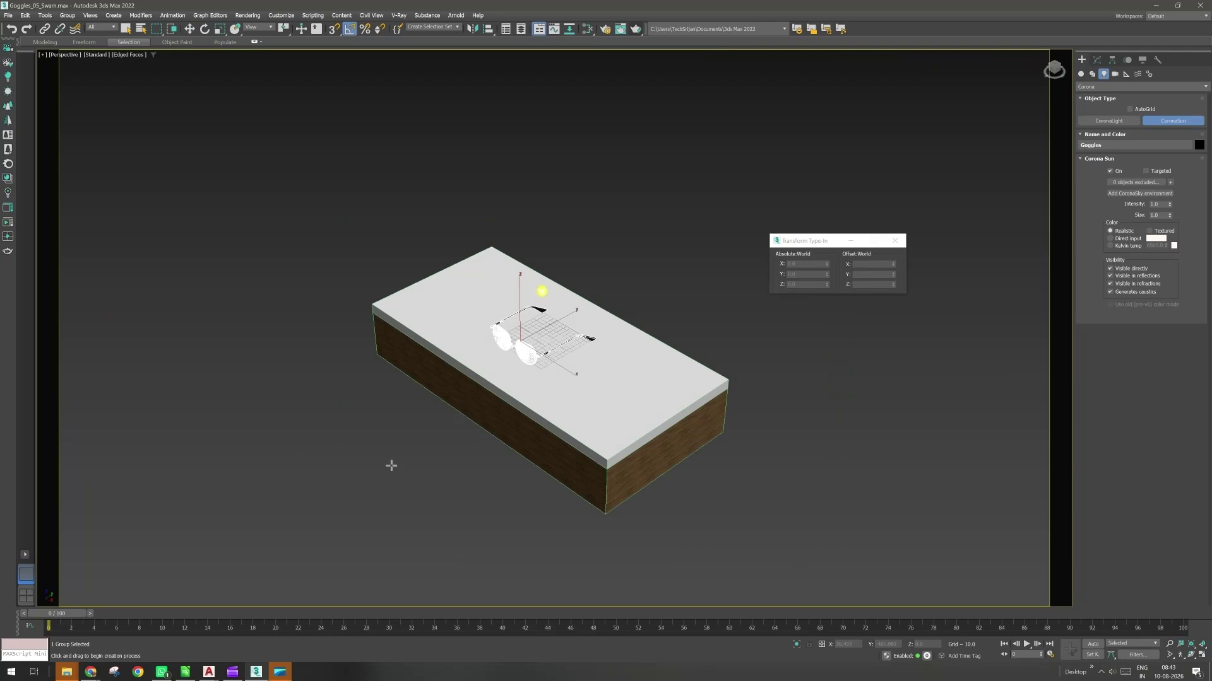
click(359, 448)
drag(358, 447, 204, 395)
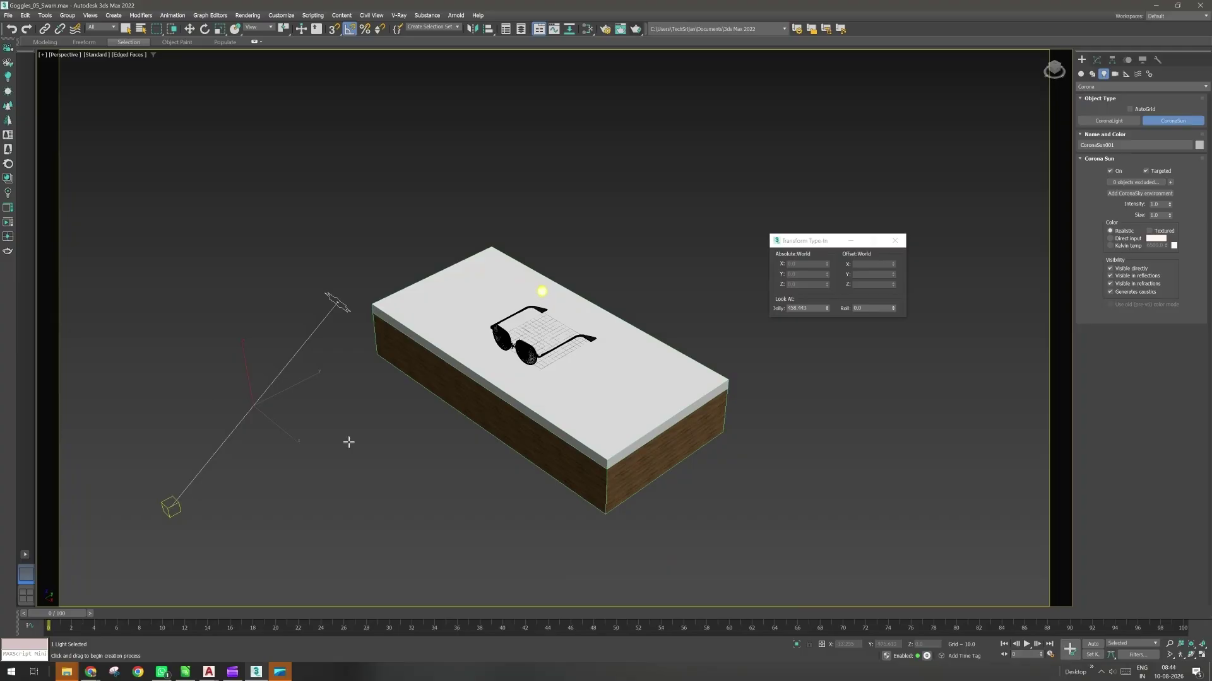
key(w)
Shrink the white box under the glasses to a length of about 219 and a width of about 182.
alt+middle_drag(348, 442, 347, 344)
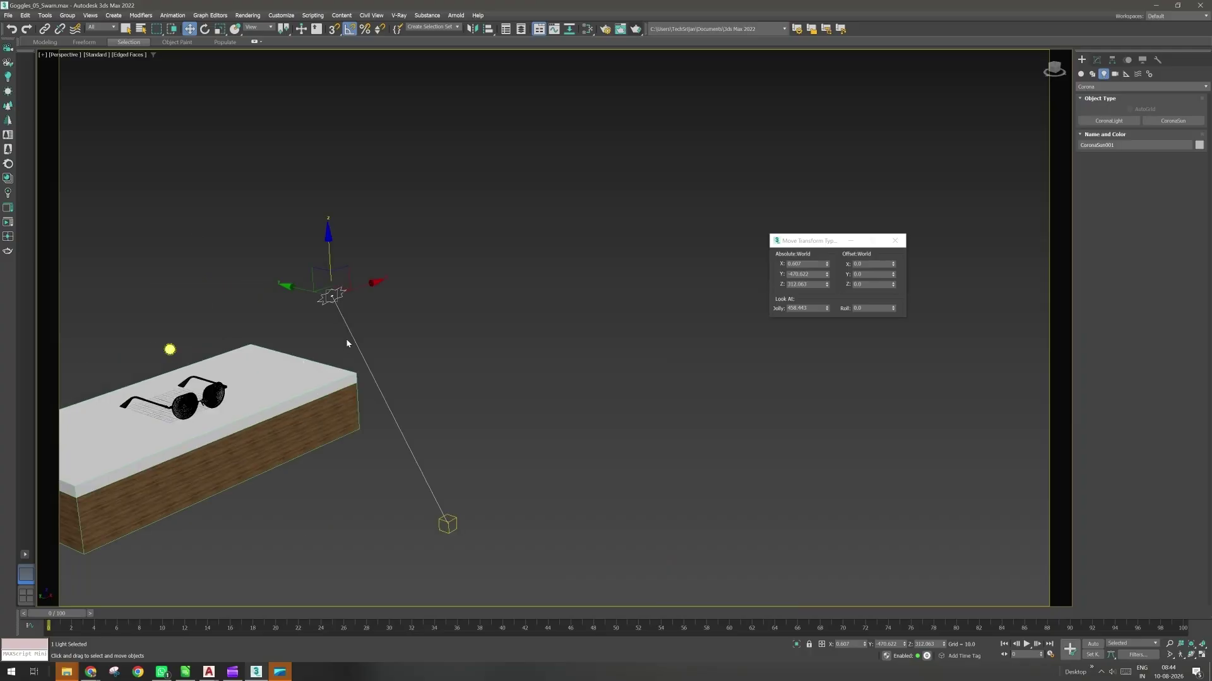
scroll(178, 400, up, 3)
scroll(178, 400, up, 4)
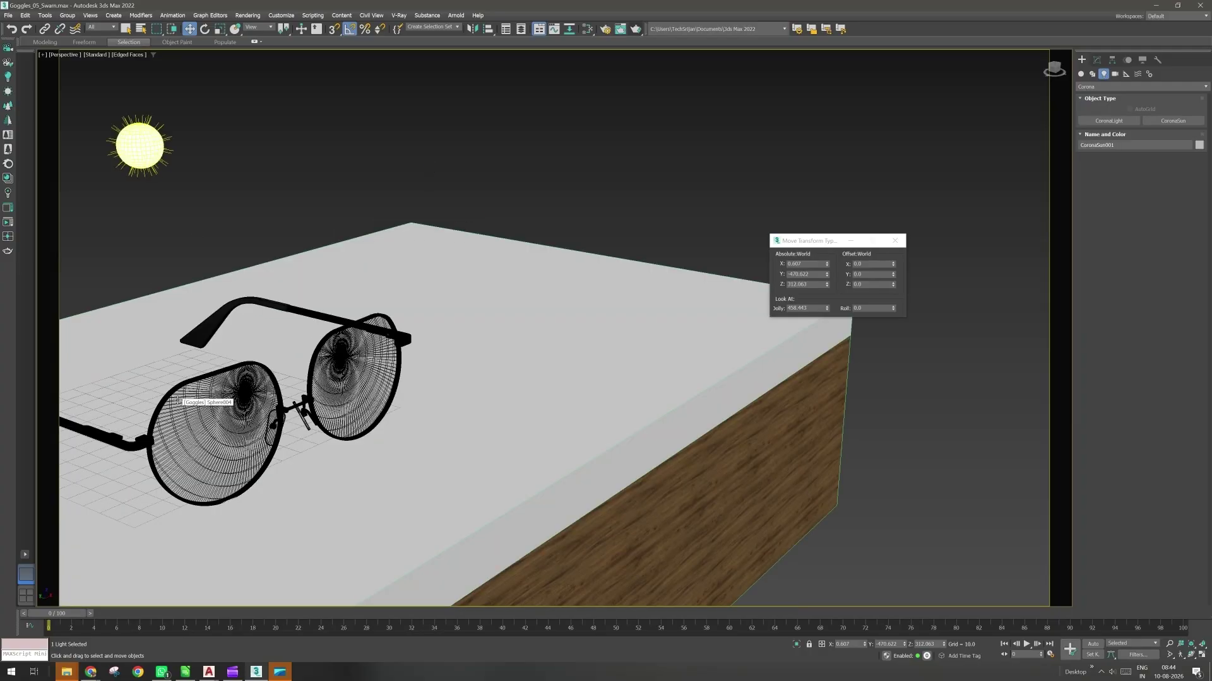
middle_drag(178, 400, 546, 438)
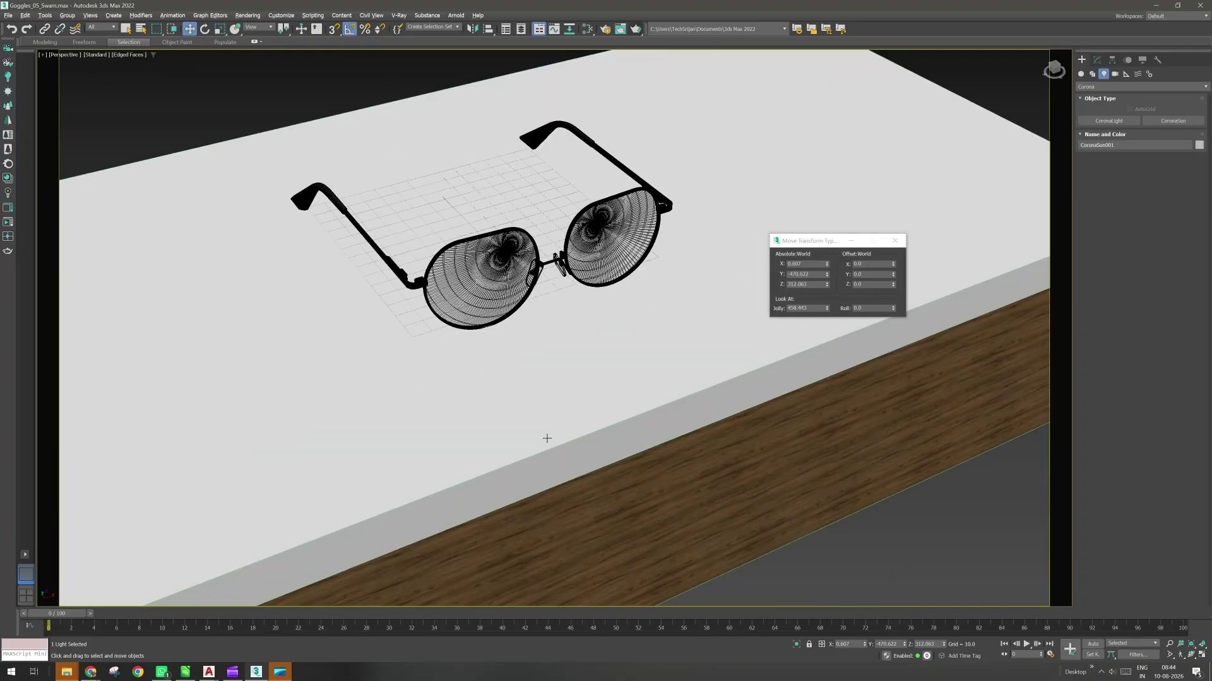
scroll(547, 438, up, 2)
scroll(547, 438, up, 1)
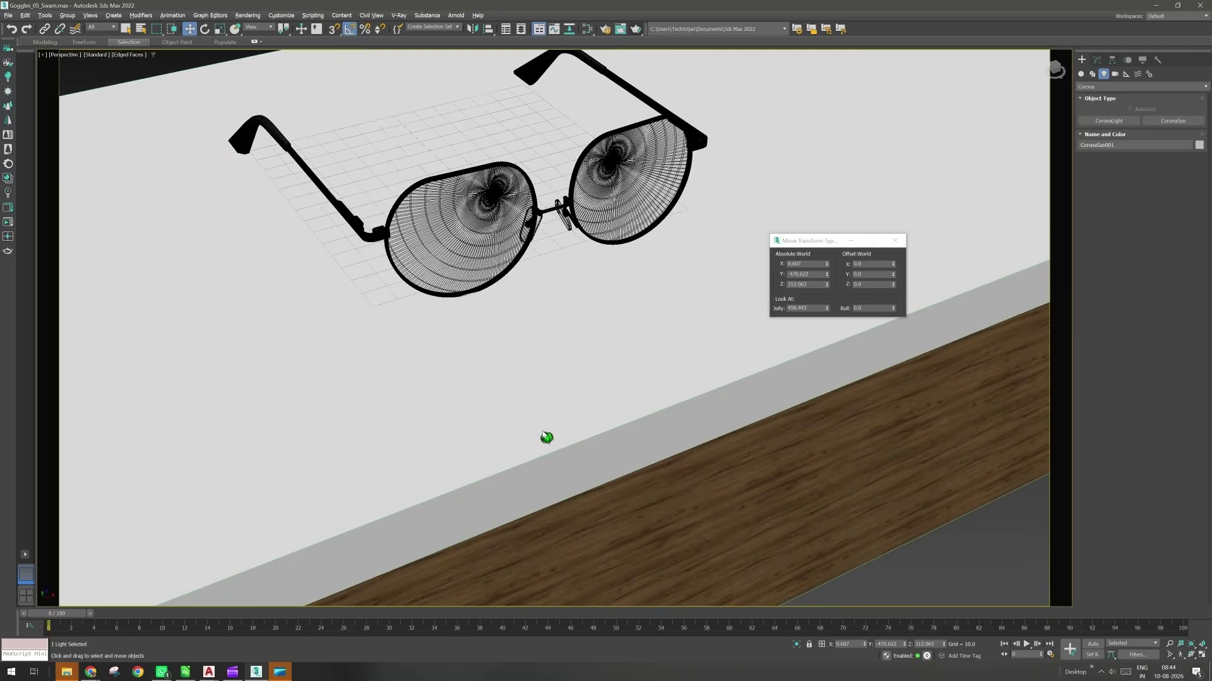
middle_drag(547, 438, 685, 430)
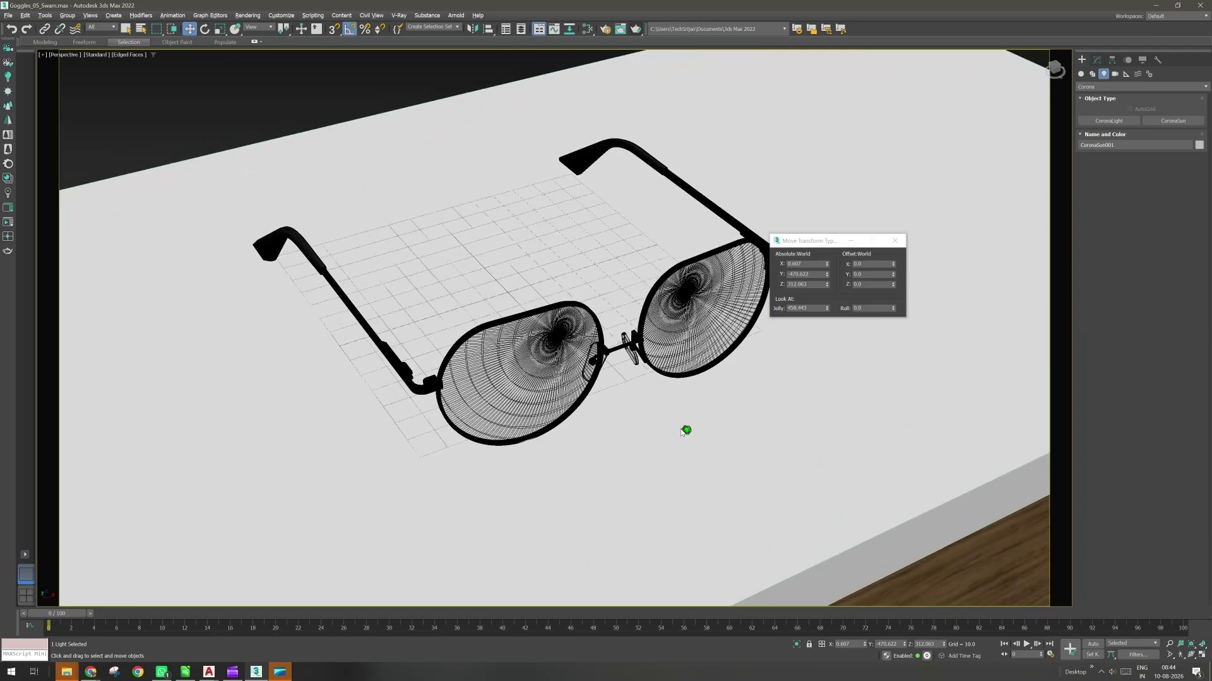
click(798, 429)
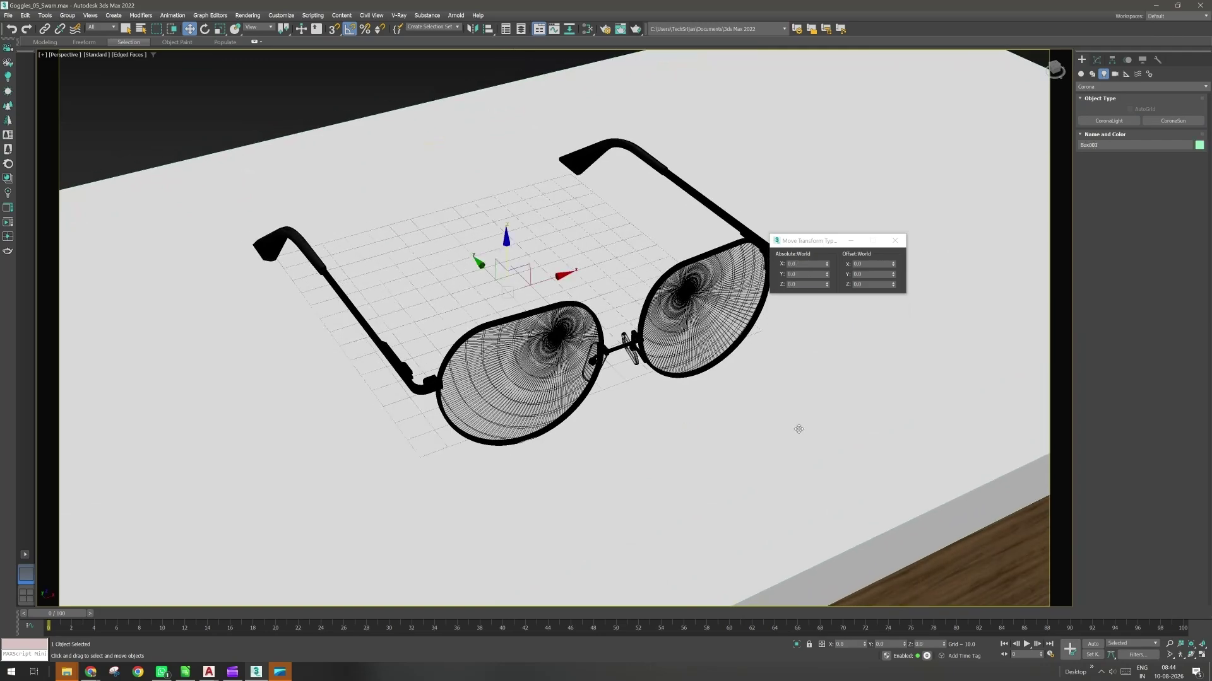
click(1097, 60)
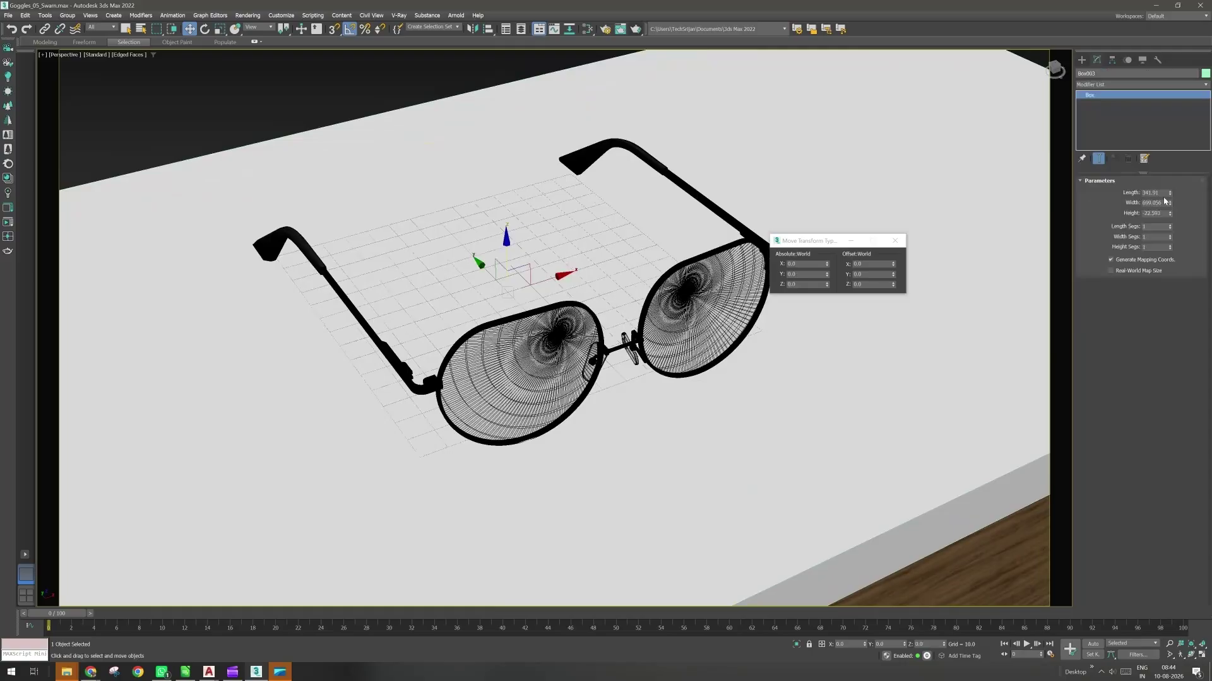
drag(1170, 193, 1168, 228)
Render a close perspective view of the glasses on the box, stopping the first pass and restarting the render.
alt+middle_drag(902, 307, 566, 367)
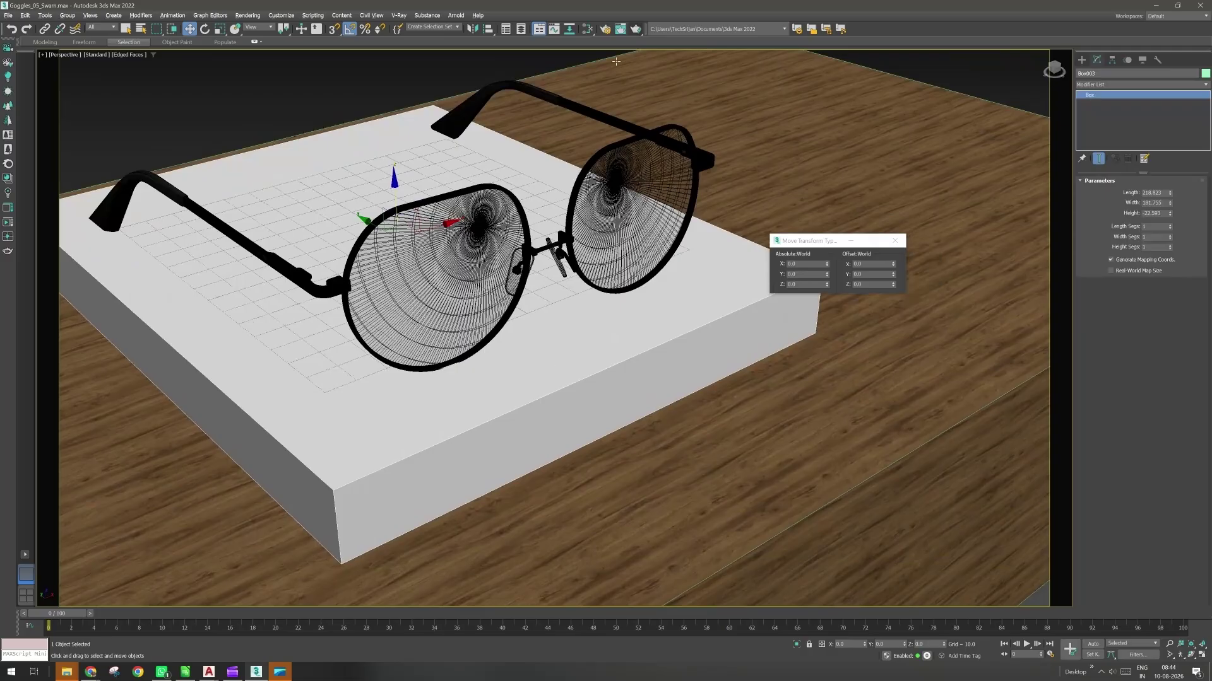
key(shift+q)
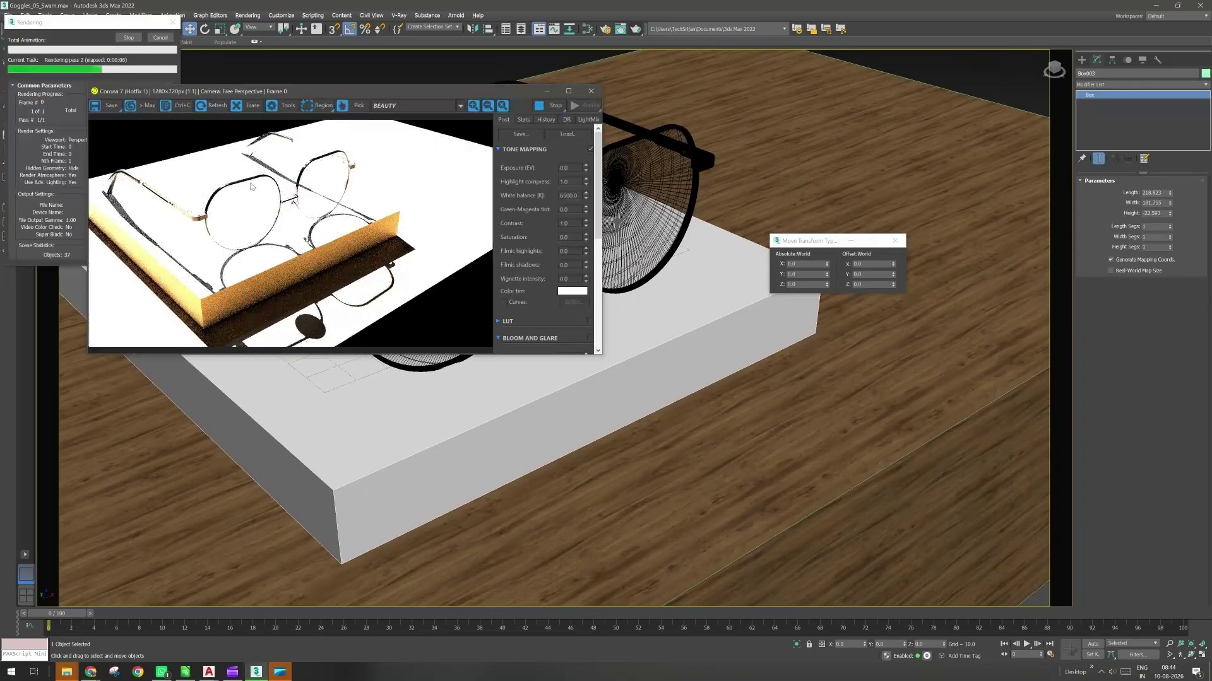
click(129, 38)
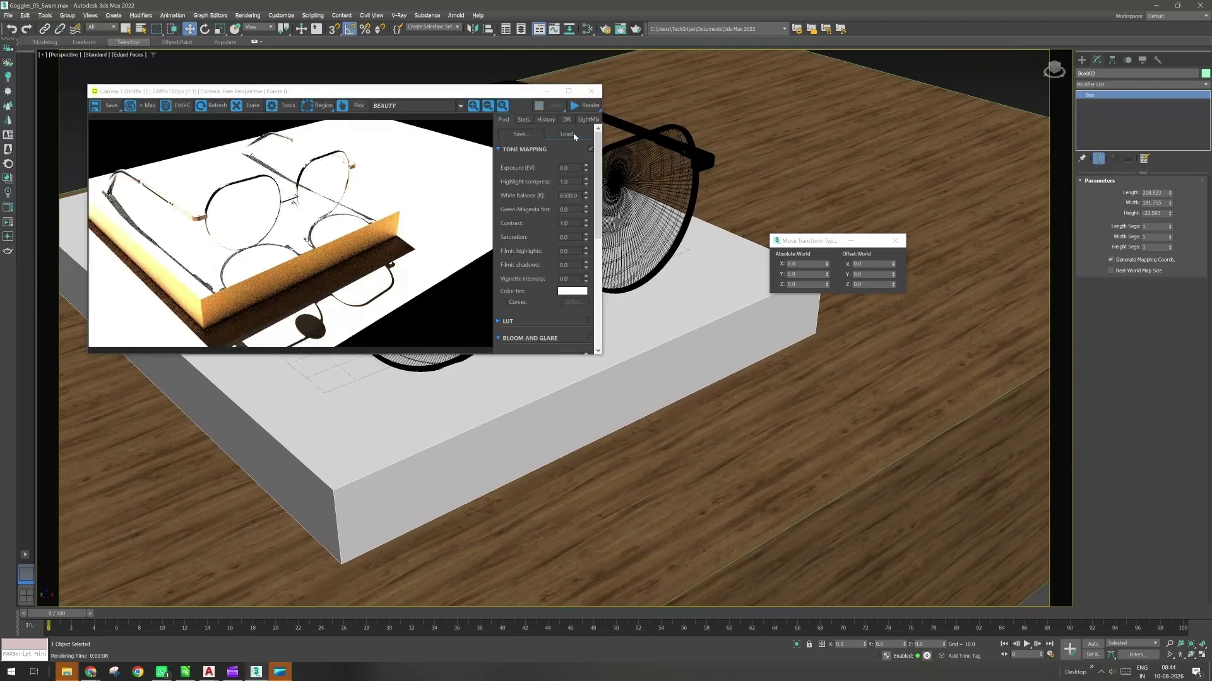
click(582, 107)
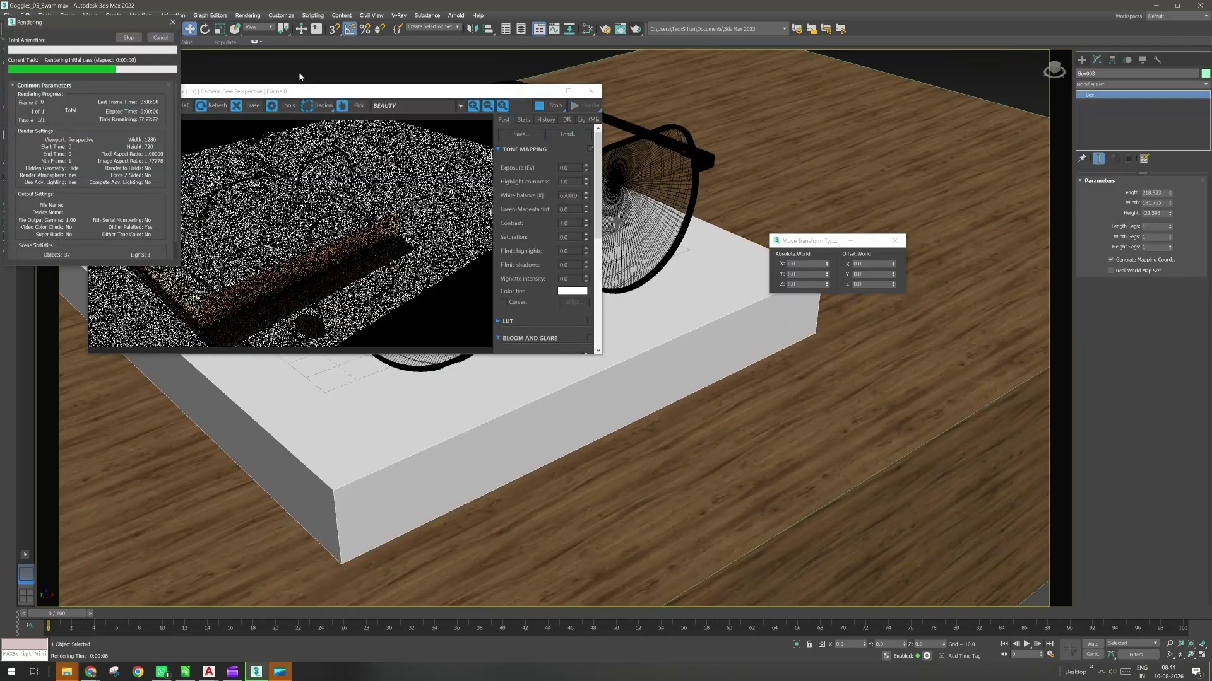
drag(408, 91, 525, 153)
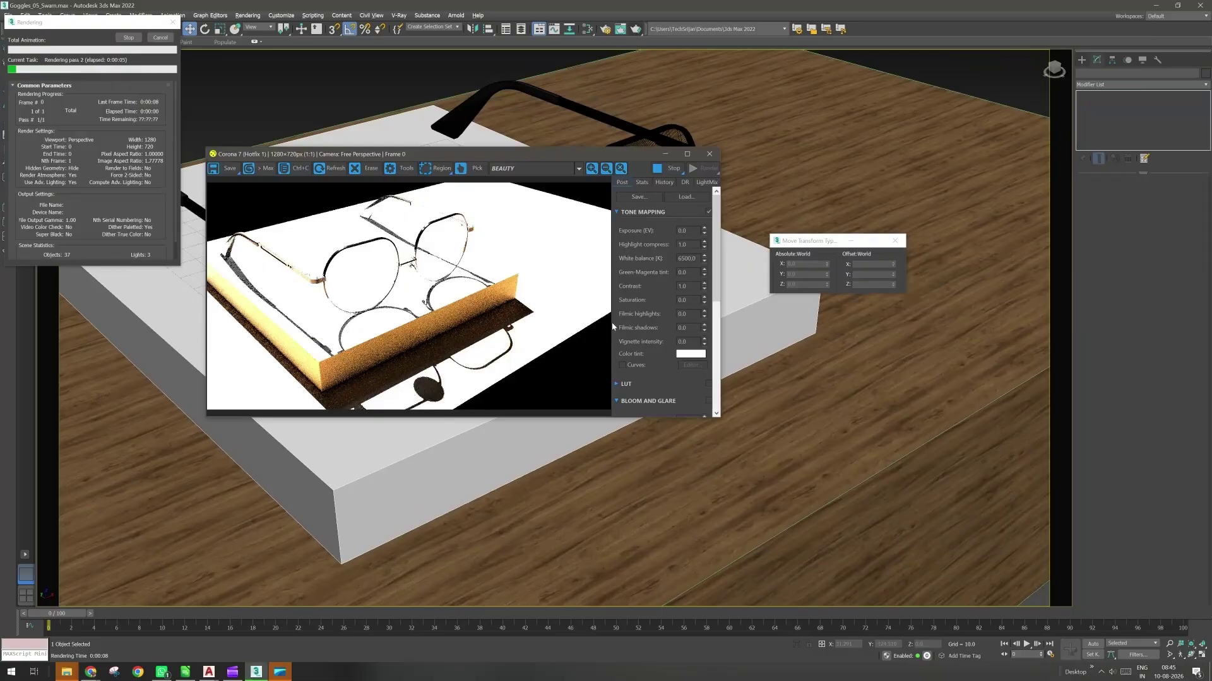
Lower the render's tone mapping exposure to -5 EV, and end the render and close the frame buffer.
double_click(687, 232)
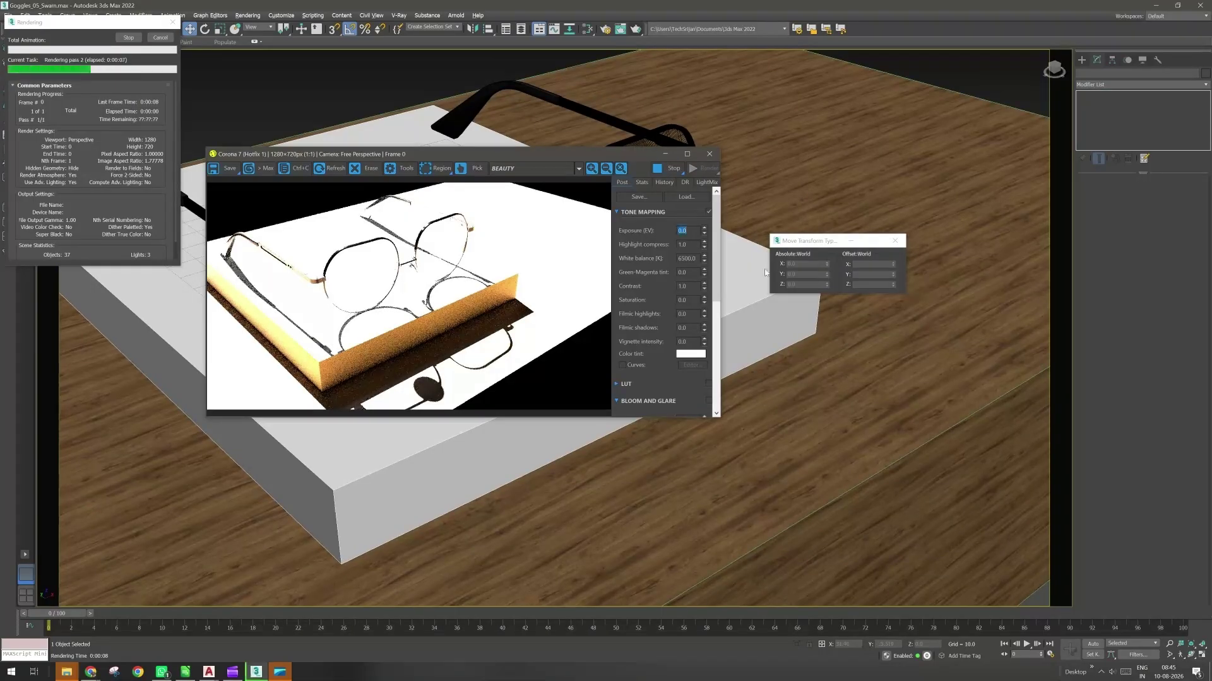
key(BackSpace)
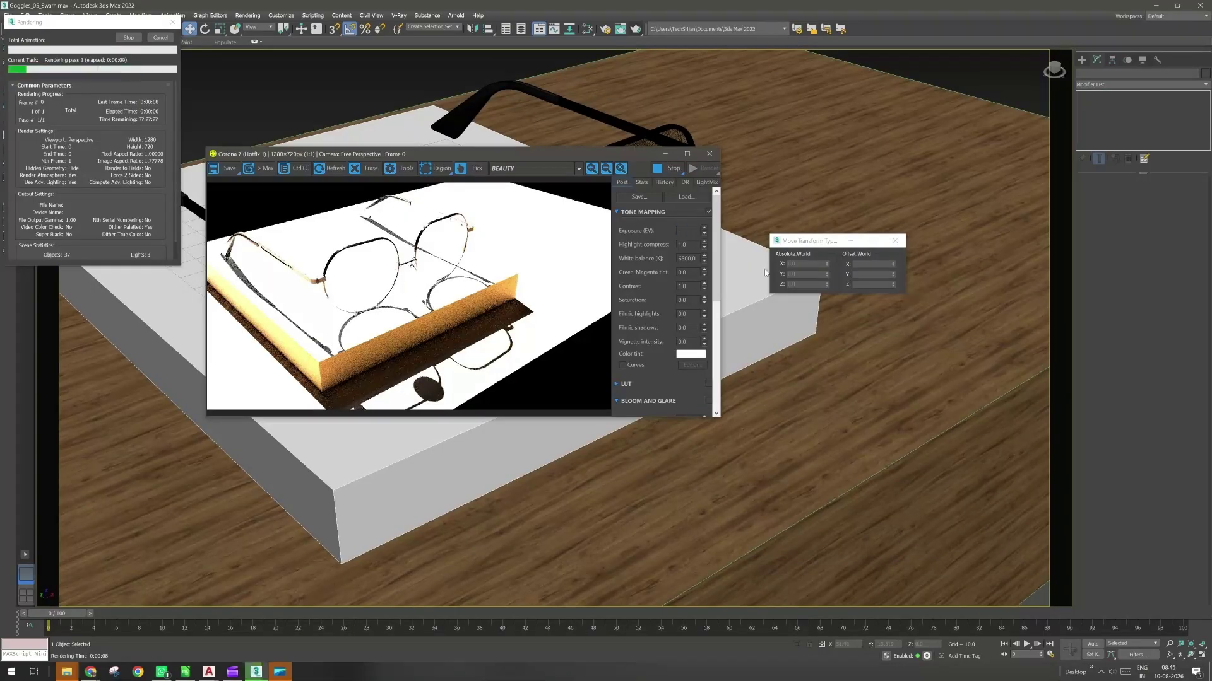
text(-1)
key(Return)
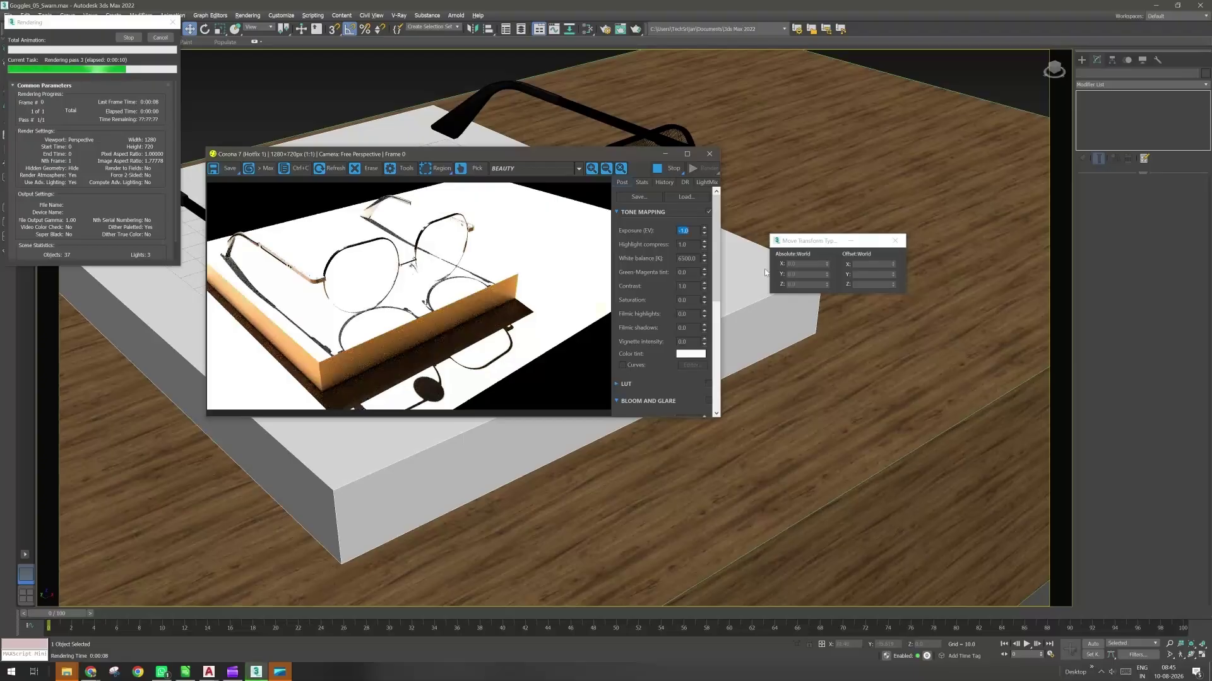
text(-5)
key(Return)
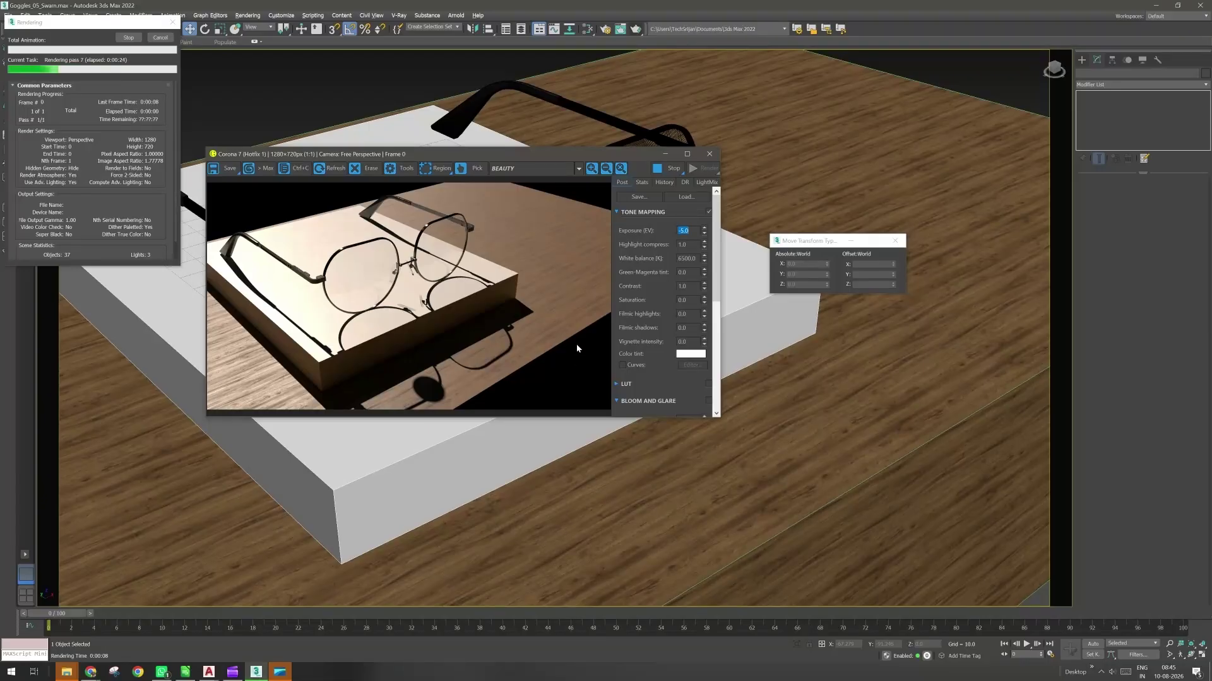
click(160, 38)
click(709, 154)
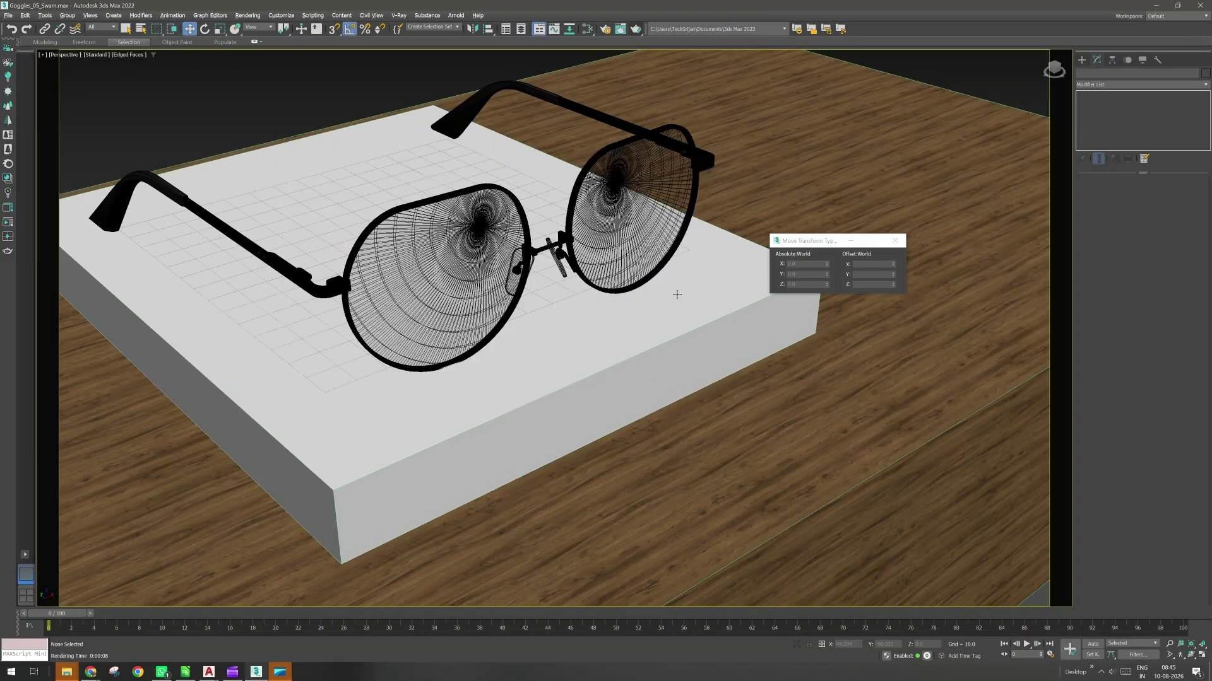
Move the Corona Sun farther away from the front of the table, to about Y -1105.
scroll(644, 296, down, 6)
middle_drag(645, 296, 439, 326)
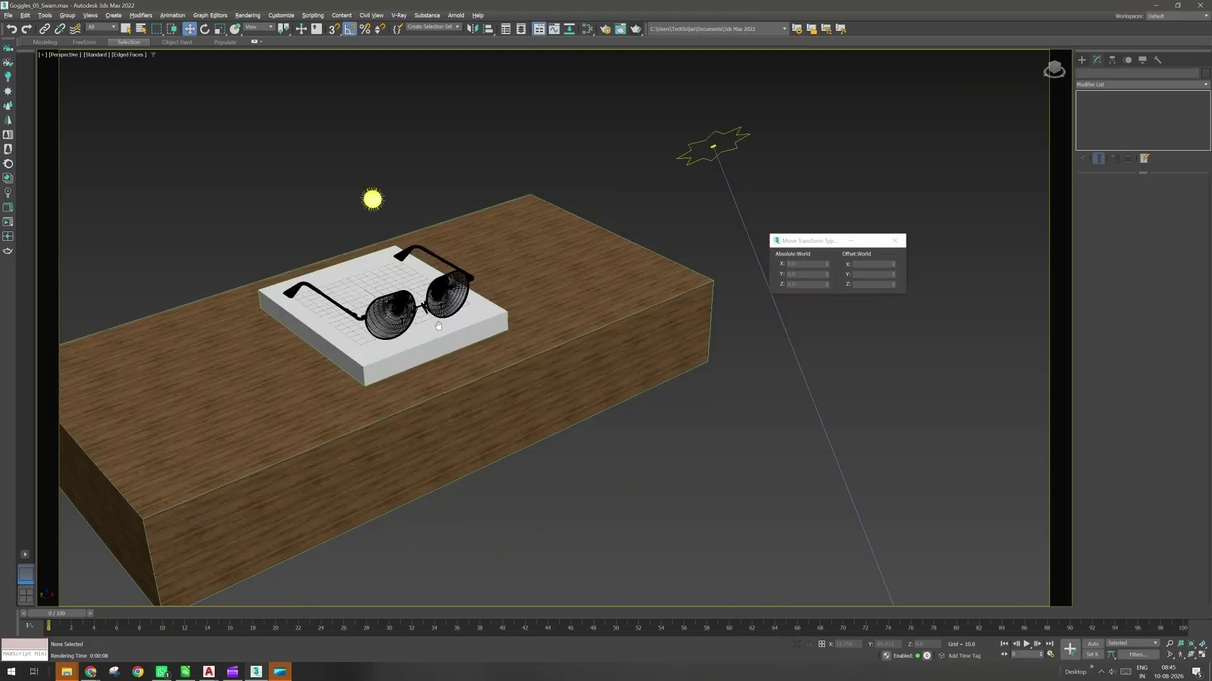
scroll(439, 326, down, 3)
click(606, 218)
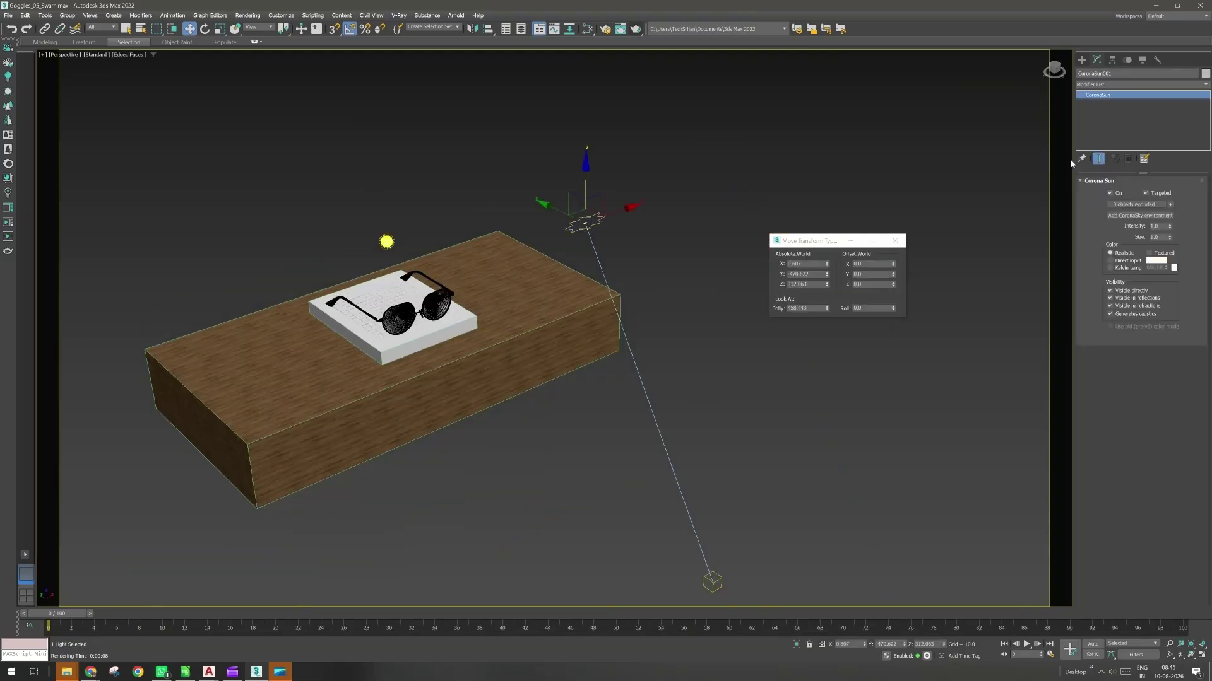
alt+middle_drag(542, 302, 657, 320)
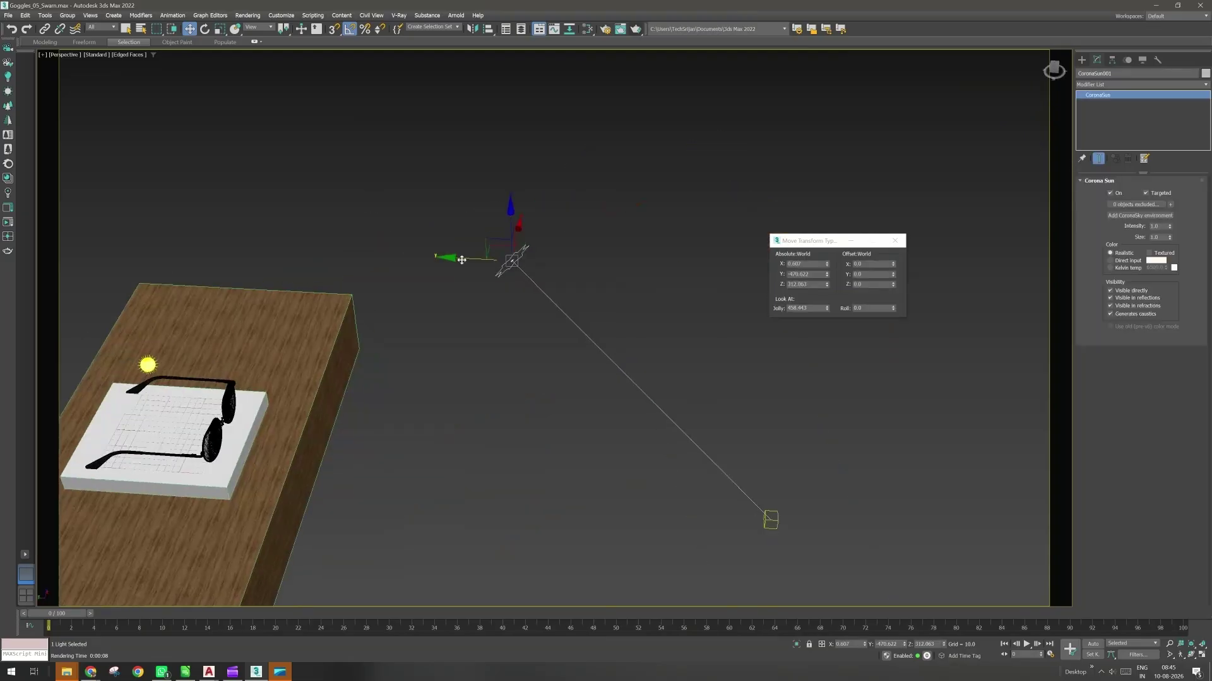
drag(461, 260, 1028, 289)
alt+middle_drag(918, 373, 592, 449)
drag(581, 433, 599, 424)
alt+middle_drag(598, 424, 401, 529)
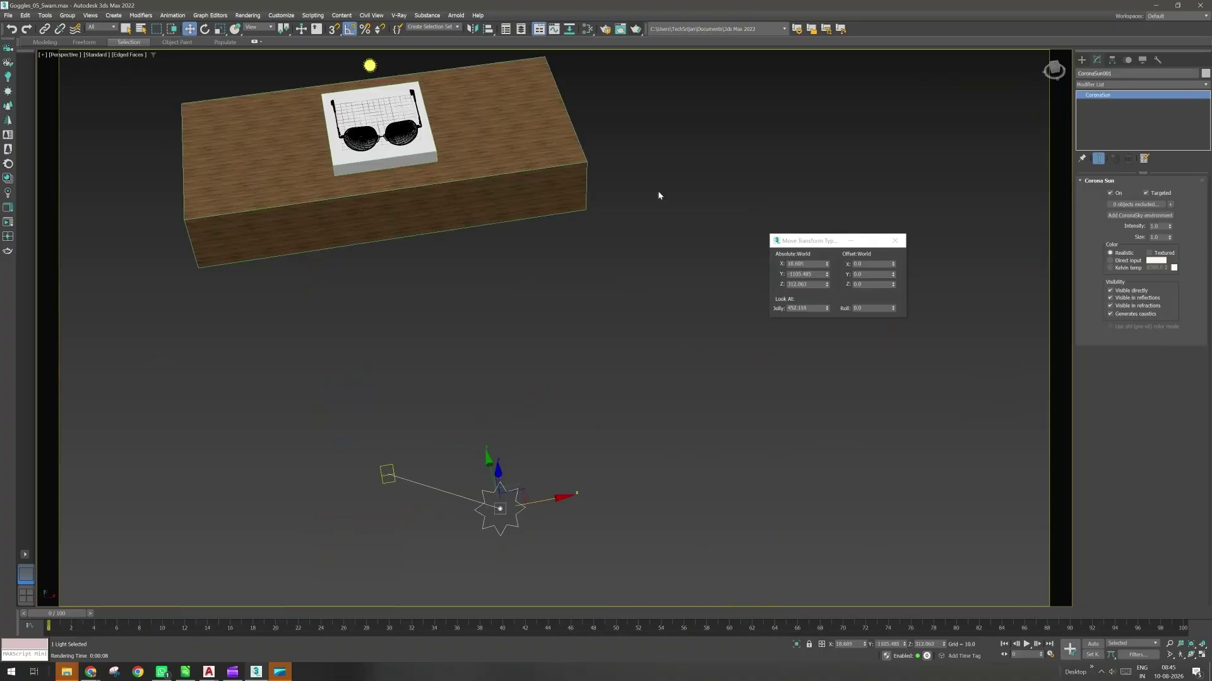
Move the spherical Corona Light sideways past the table's short edge, to about X -355.
click(370, 65)
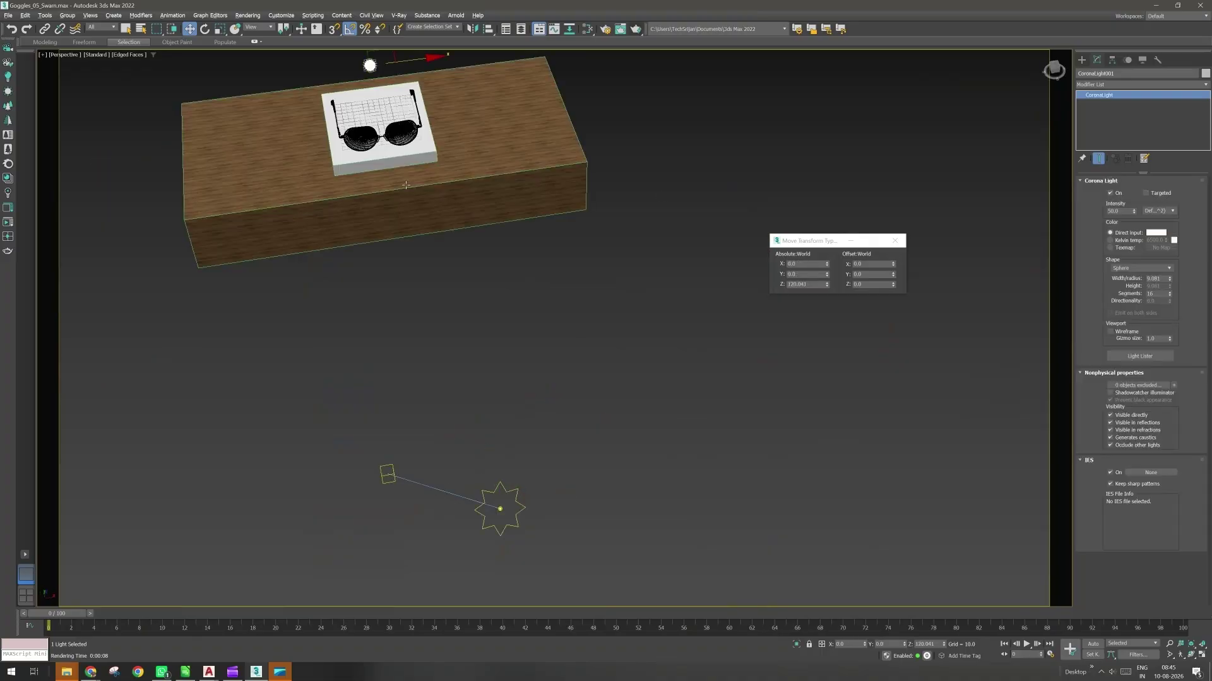
mouse_move(406, 185)
alt+middle_down()
mouse_move(404, 333)
mouse_move(403, 195)
alt+middle_up()
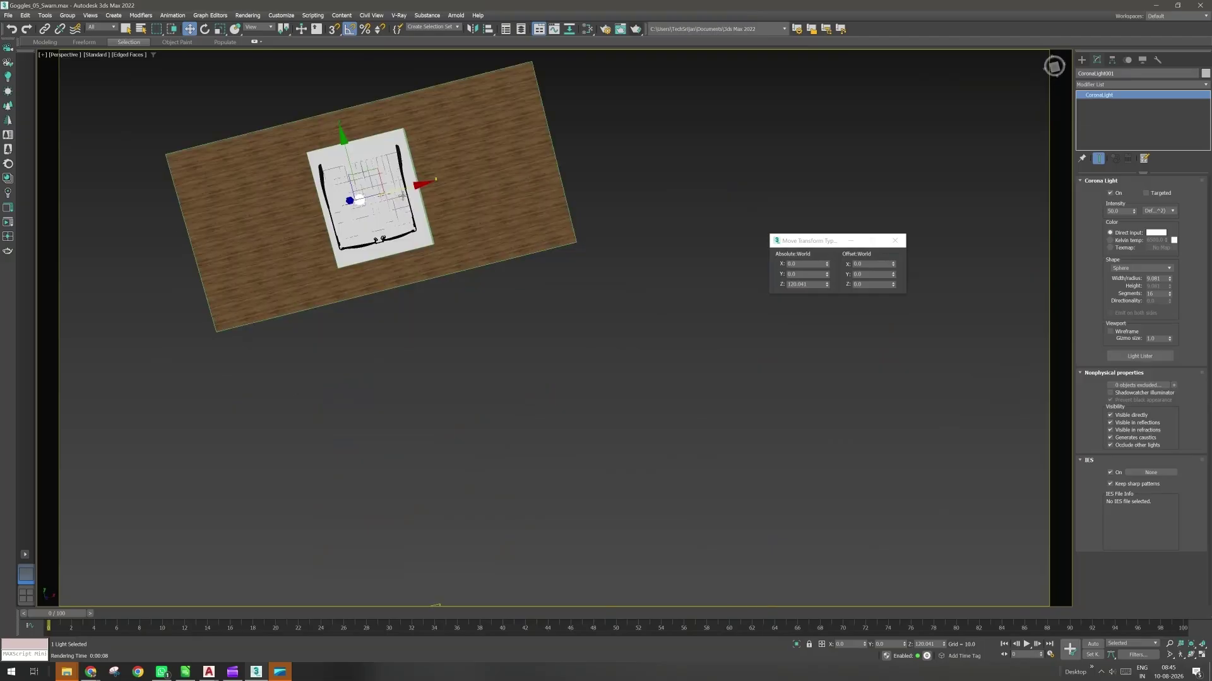
drag(402, 196, 205, 245)
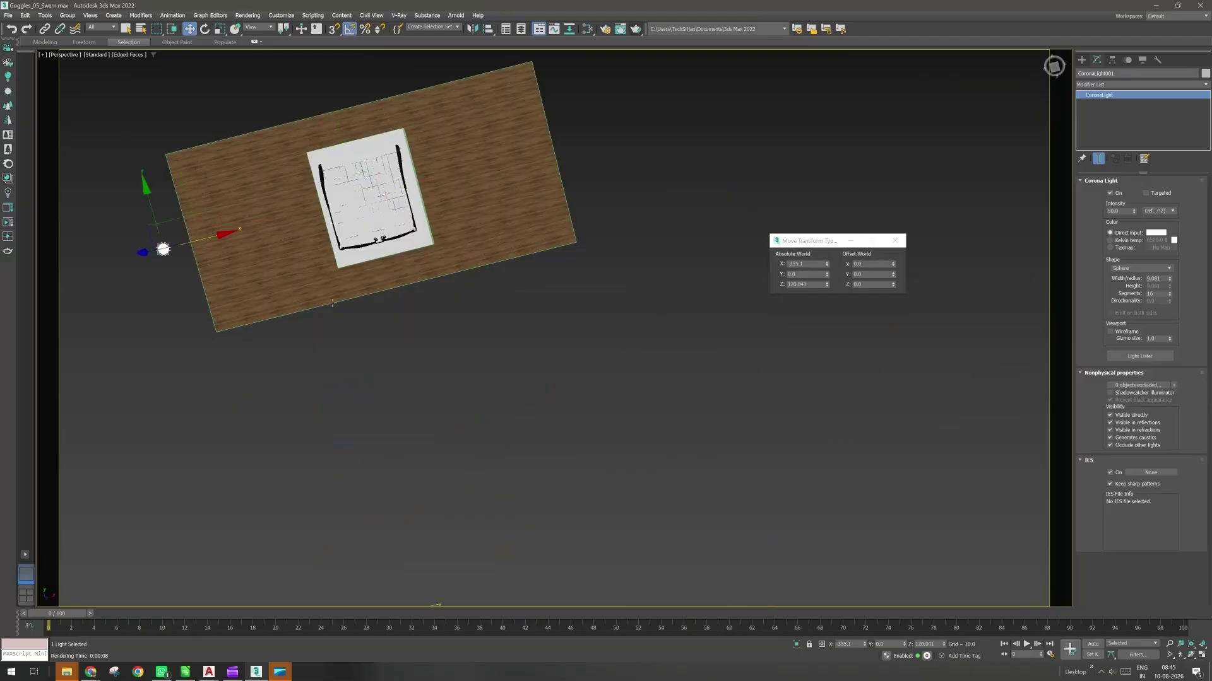
alt+middle_drag(332, 302, 351, 253)
scroll(351, 253, up, 5)
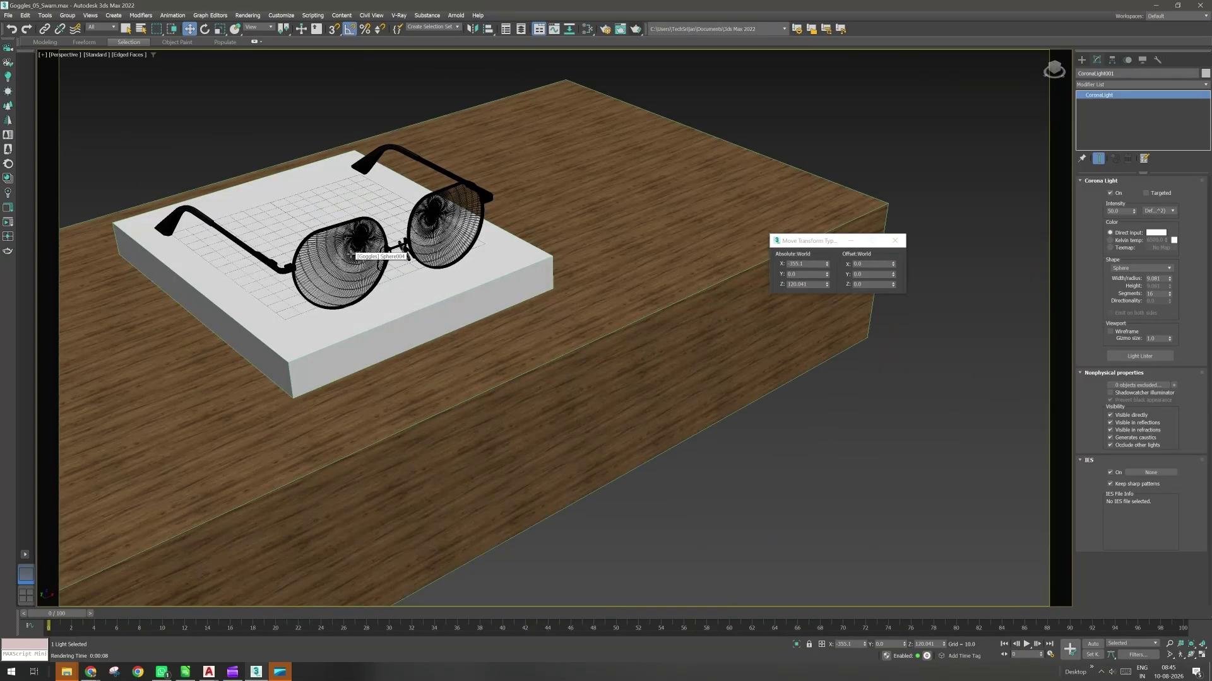
Enlarge the wooden table box to a length of about 882 and a width of about 957.
scroll(376, 361, down, 5)
click(354, 278)
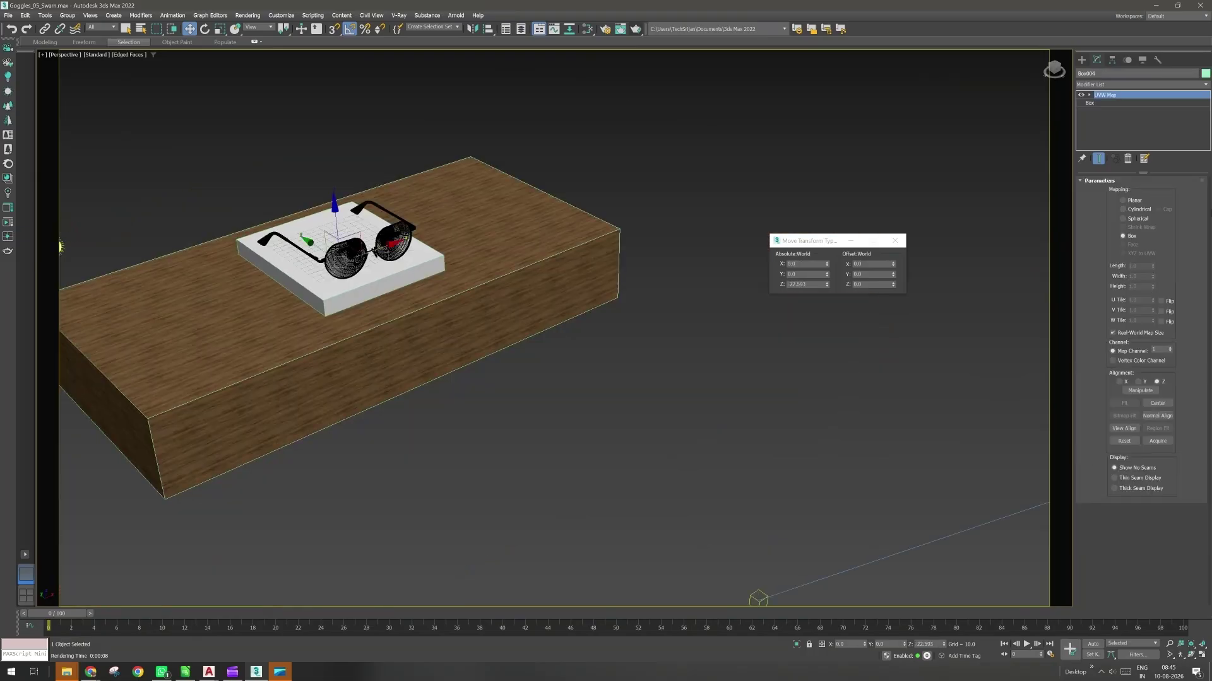
click(1111, 103)
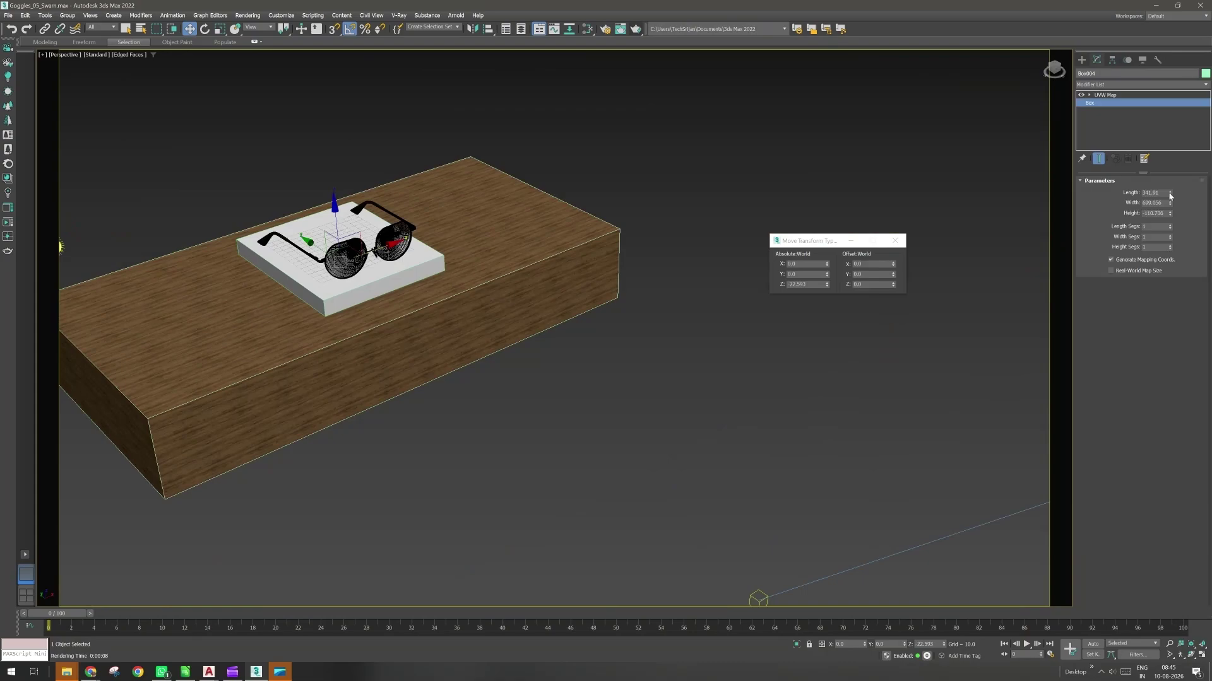
drag(1169, 196, 1157, 140)
drag(1169, 204, 1170, 186)
scroll(366, 252, up, 3)
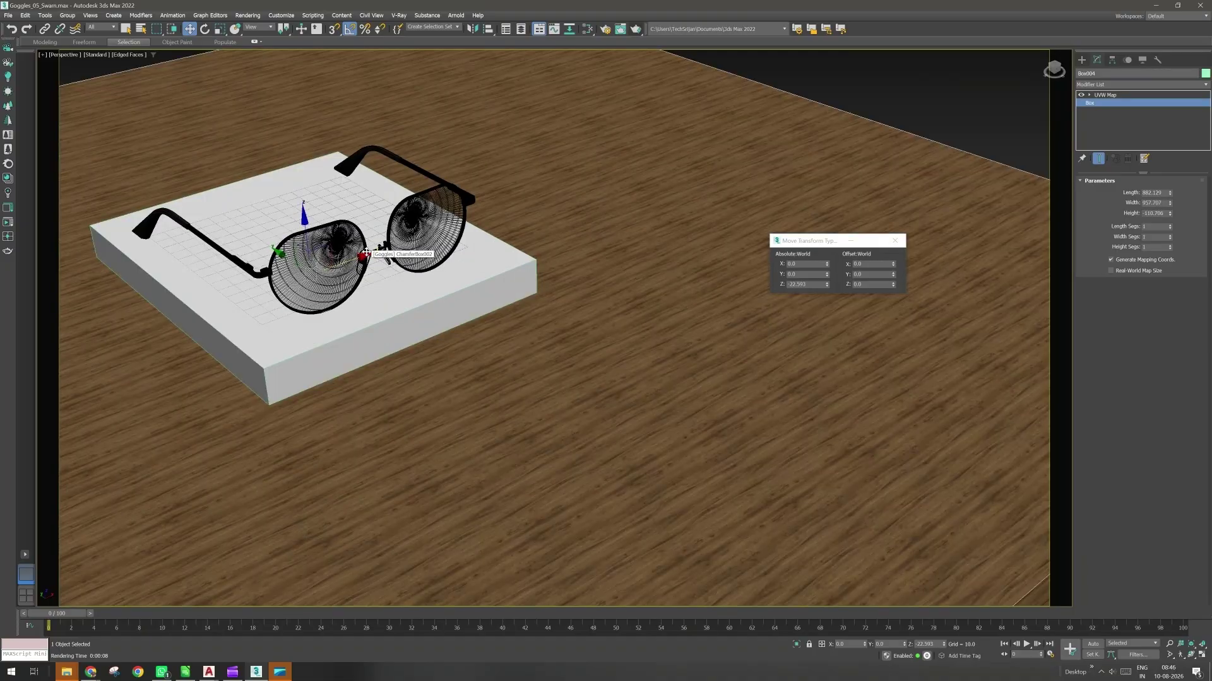
scroll(366, 252, up, 2)
middle_drag(366, 251, 578, 340)
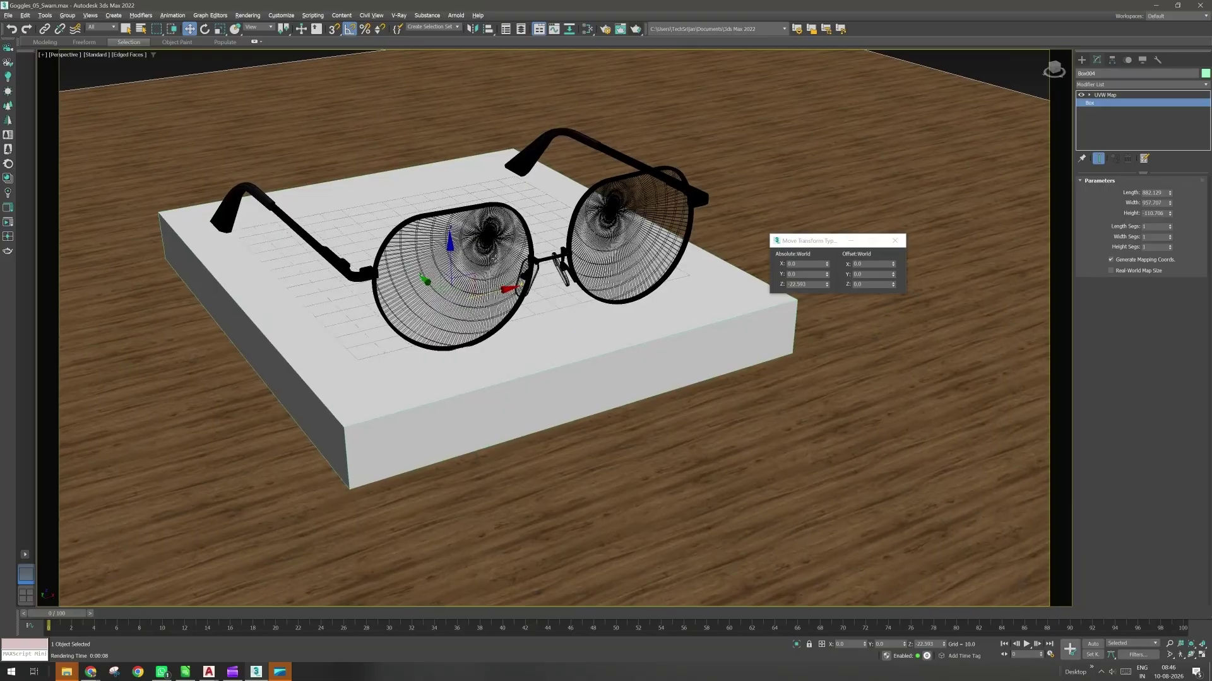
Frame the glasses in a low close-up, dismiss the move transform type-in, and turn off edged faces.
click(494, 258)
scroll(558, 399, up, 1)
middle_drag(494, 259, 591, 354)
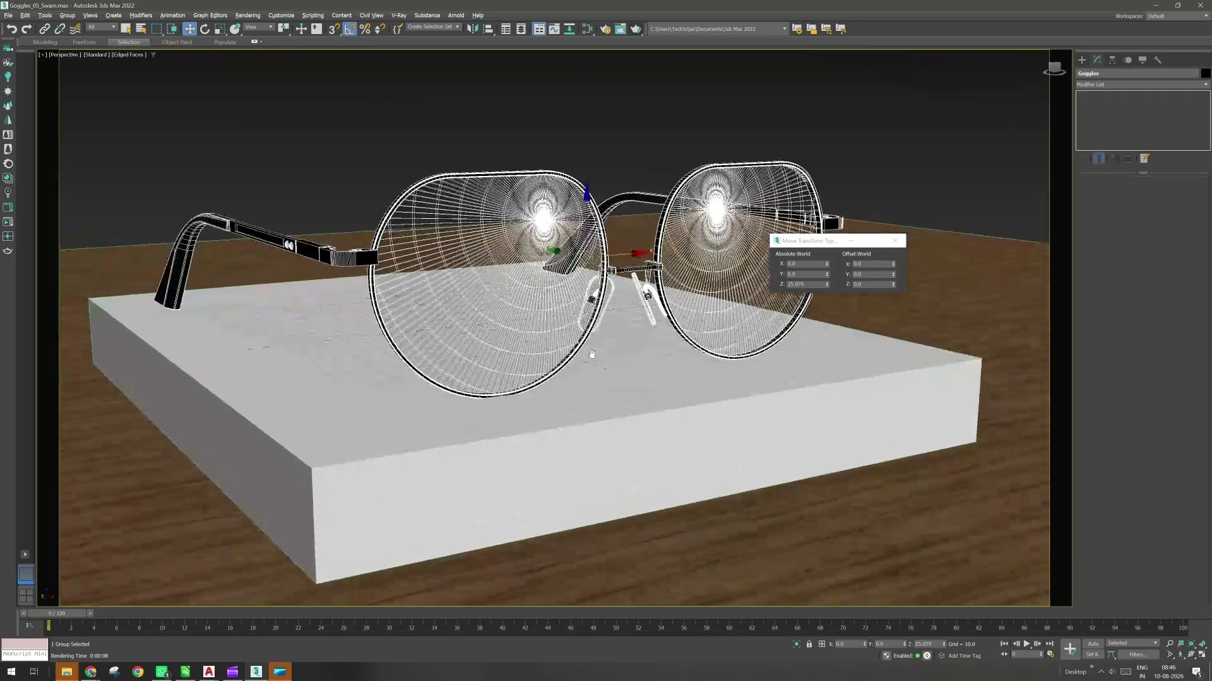
click(894, 241)
middle_drag(770, 352, 808, 334)
click(903, 176)
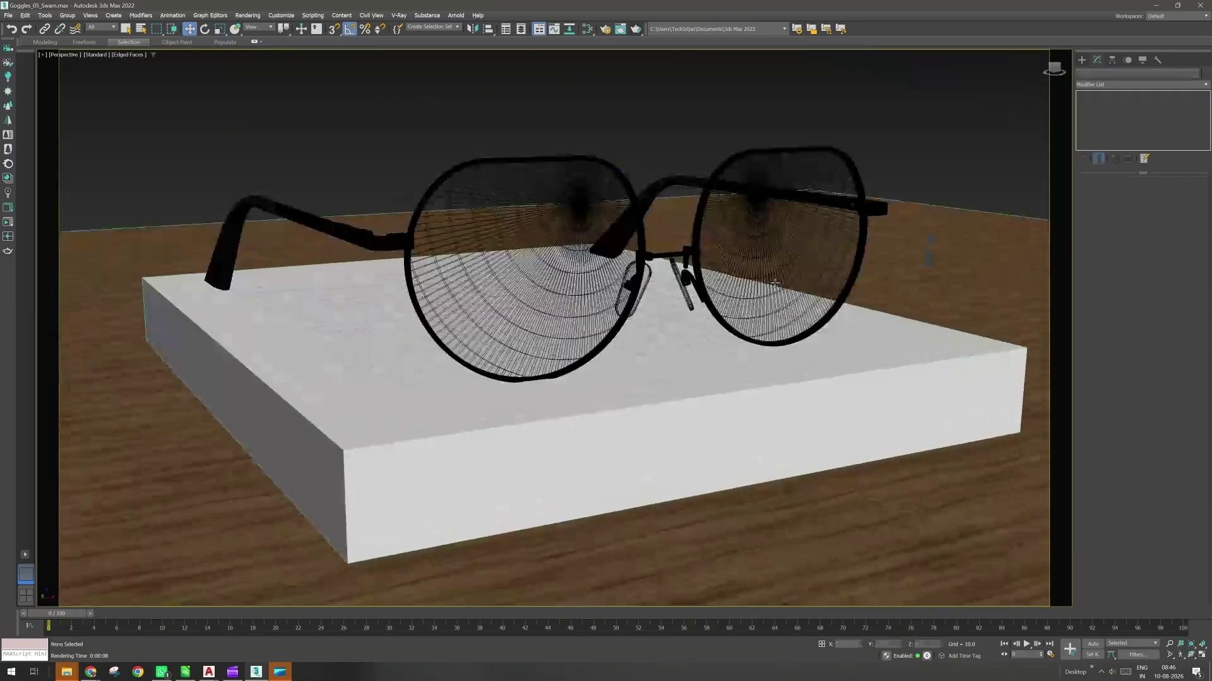
middle_drag(775, 284, 768, 294)
key(F4)
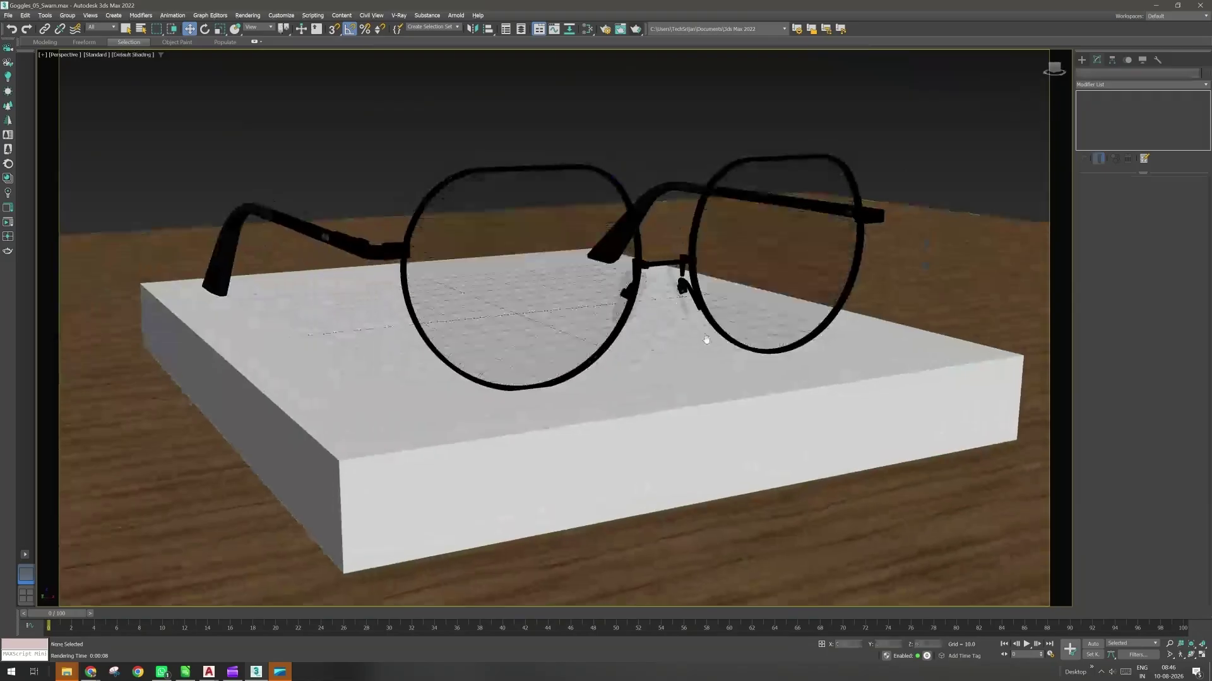
Test-render the low perspective view of the glasses on the white box, and close the frame buffer.
mouse_move(706, 340)
alt+middle_down()
mouse_move(726, 332)
mouse_move(713, 339)
alt+middle_up()
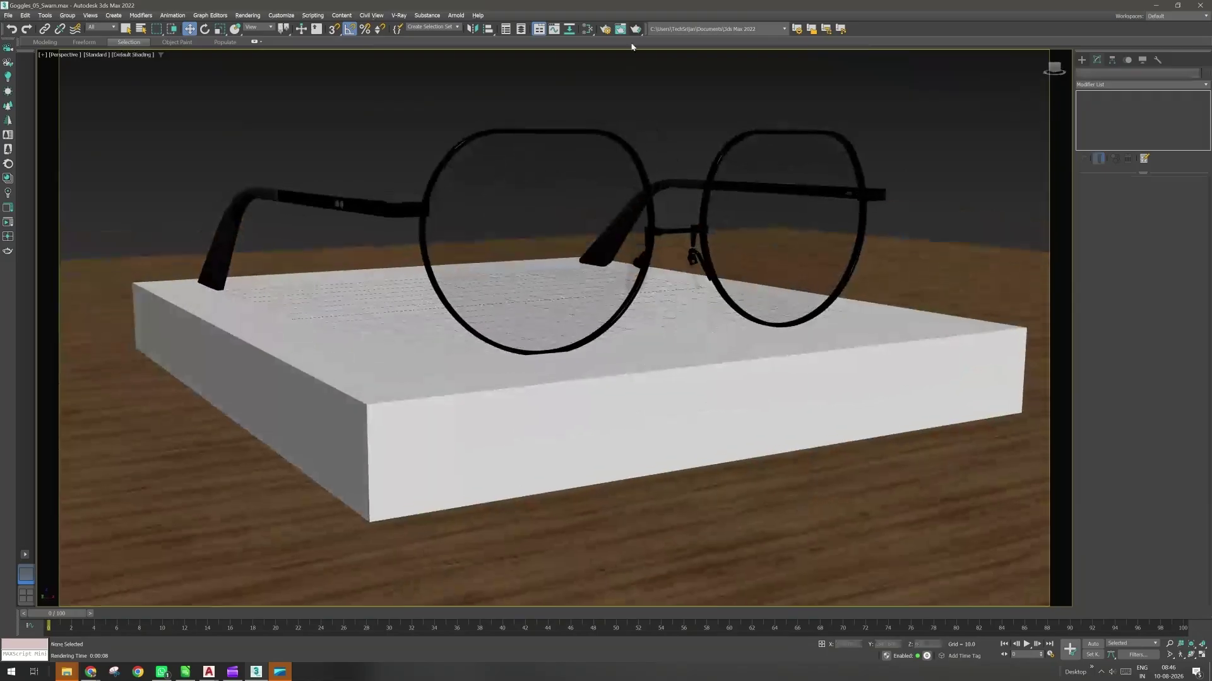
click(635, 29)
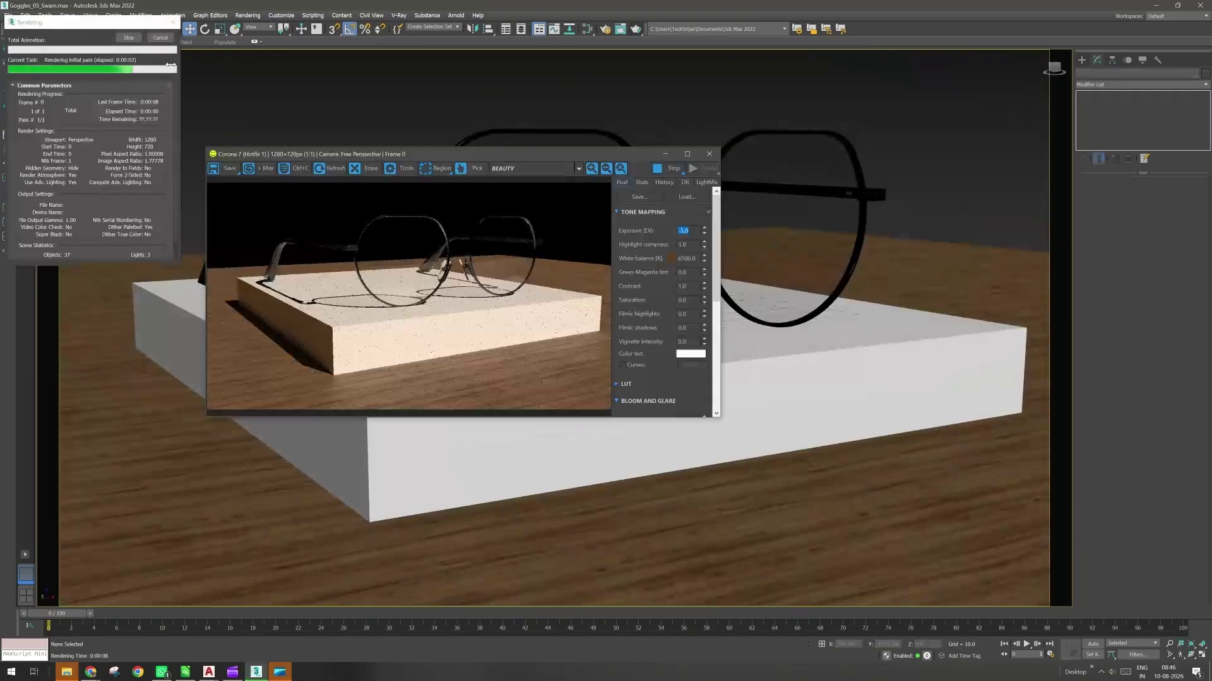
click(709, 154)
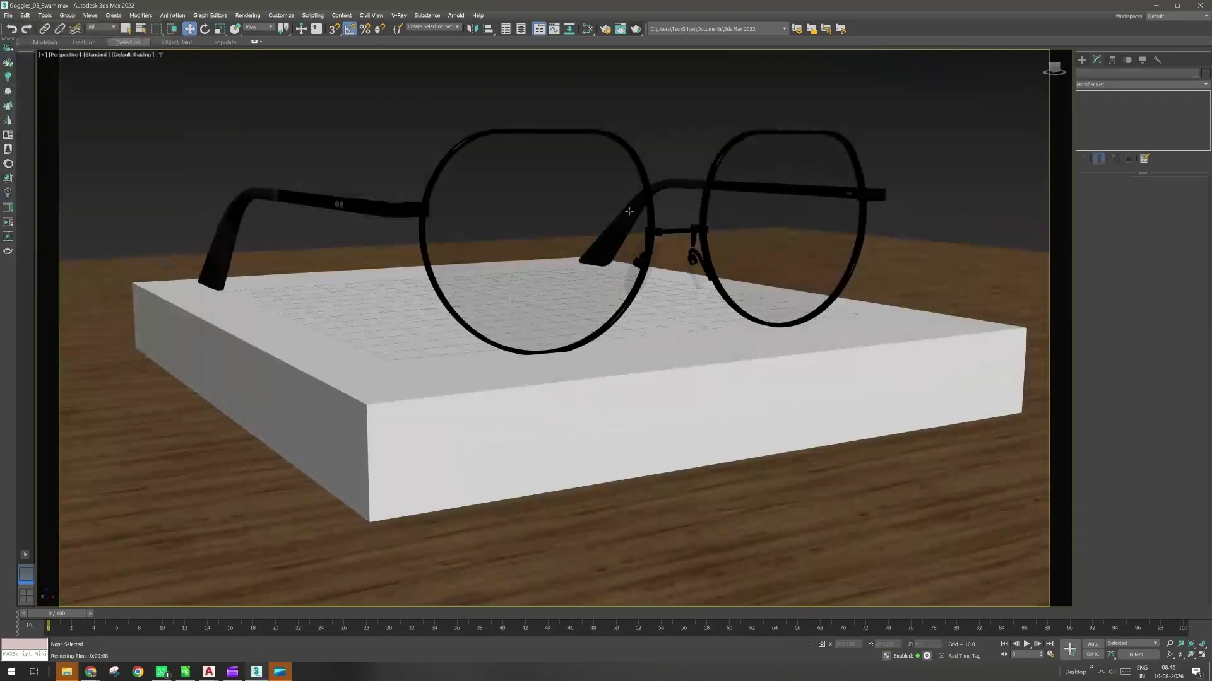
Create a physical camera from the current close-up perspective view, and clear the selection.
mouse_move(588, 327)
middle_down()
mouse_move(574, 326)
mouse_move(584, 329)
middle_up()
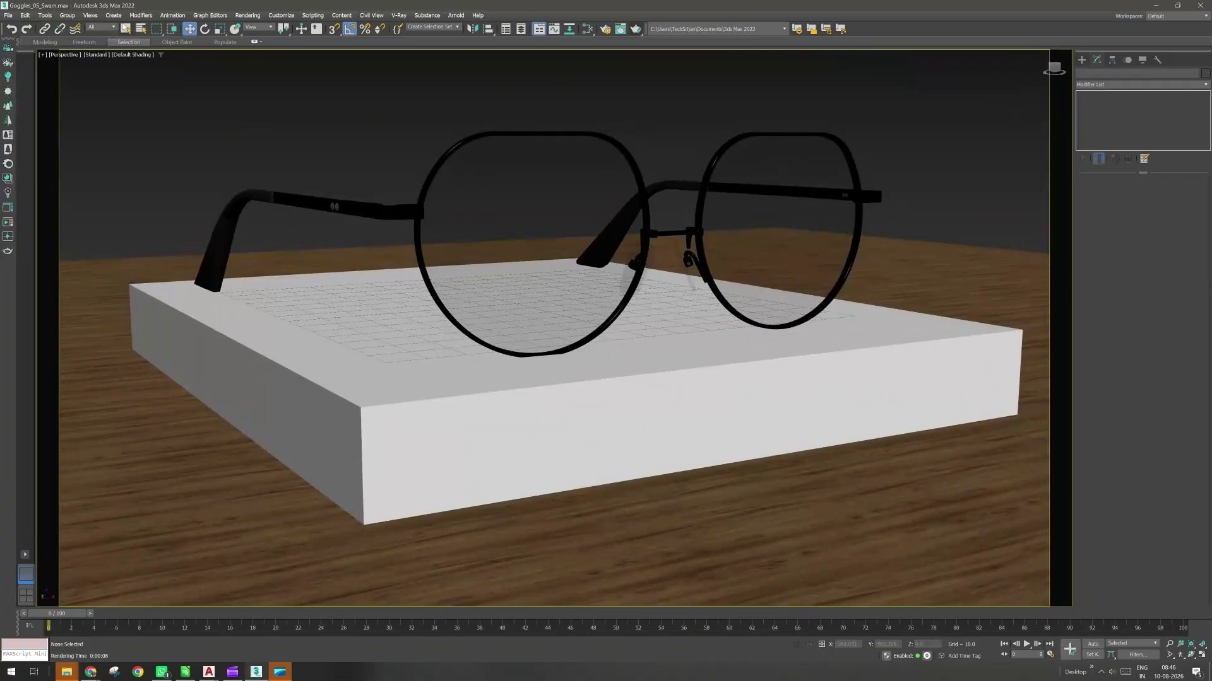
click(114, 16)
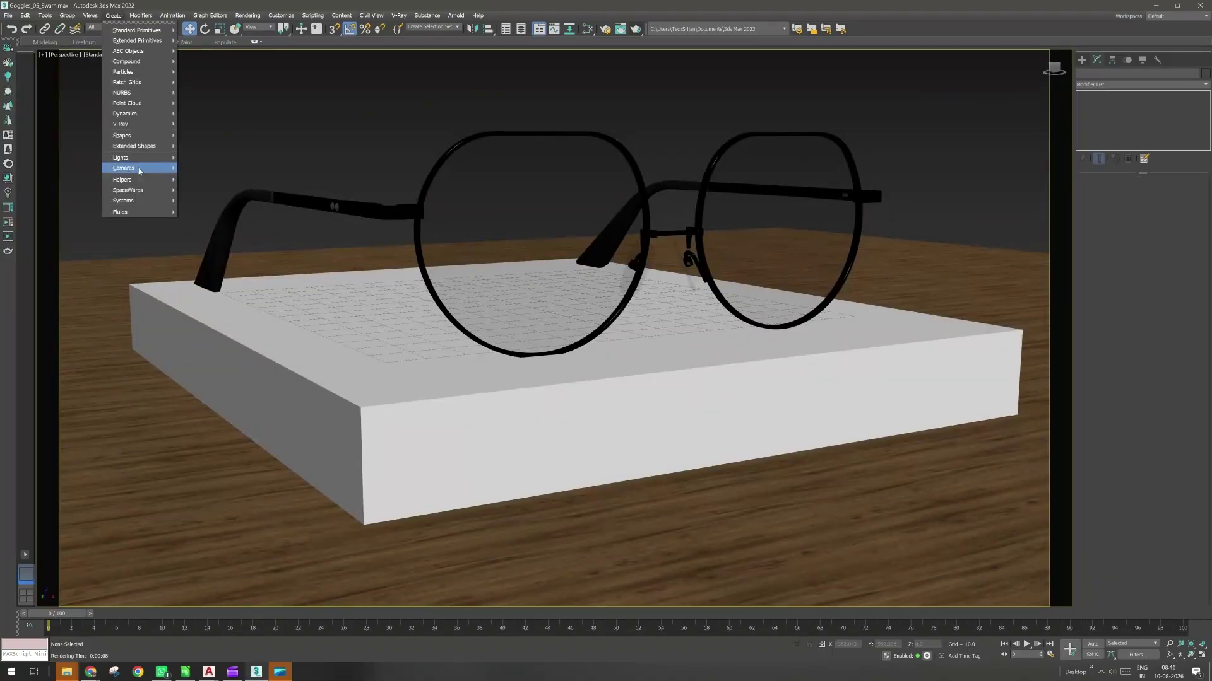
mouse_move(139, 171)
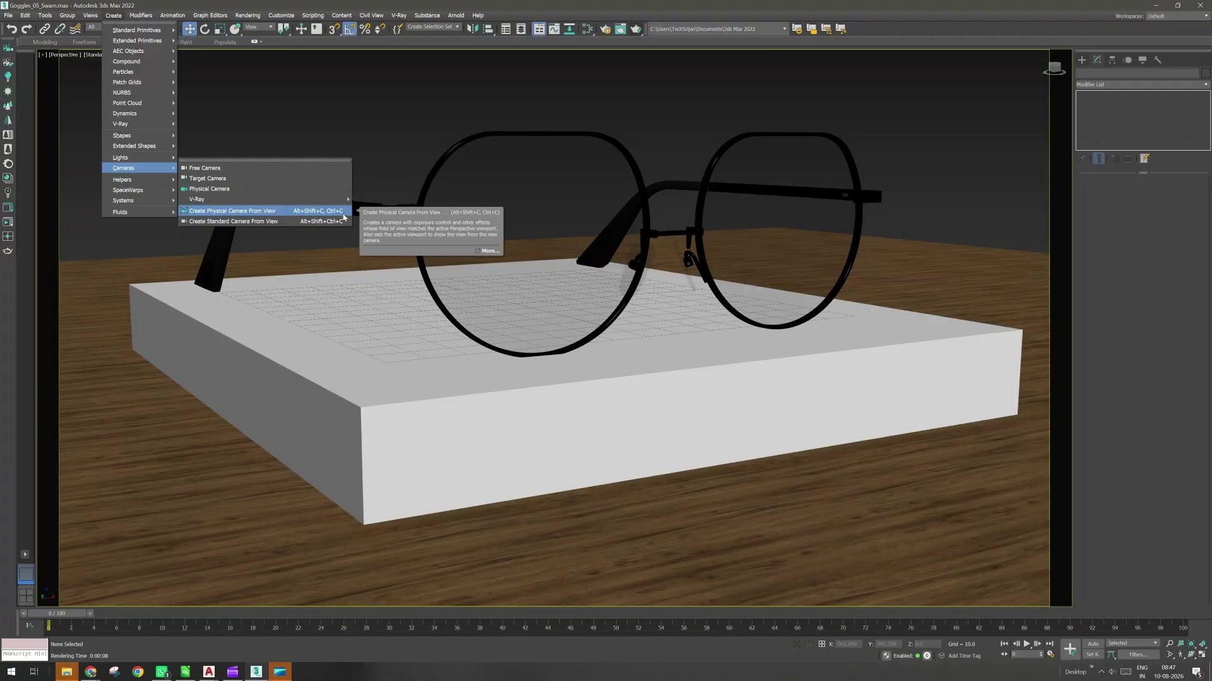
click(468, 252)
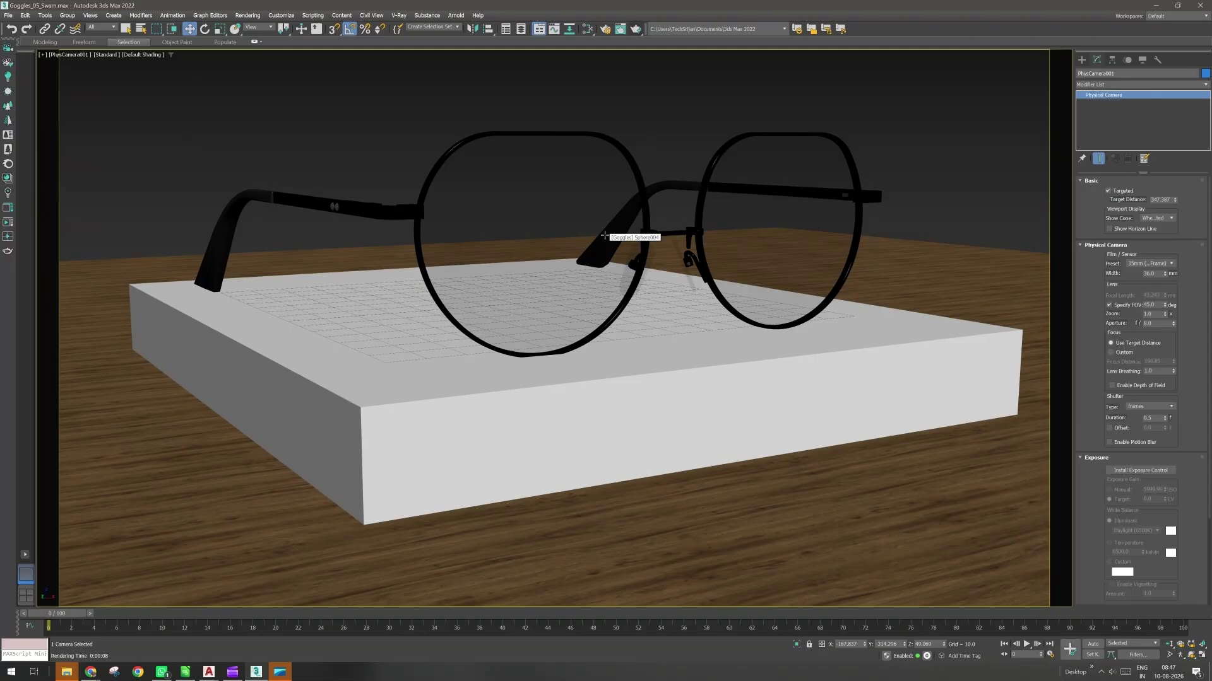
click(654, 115)
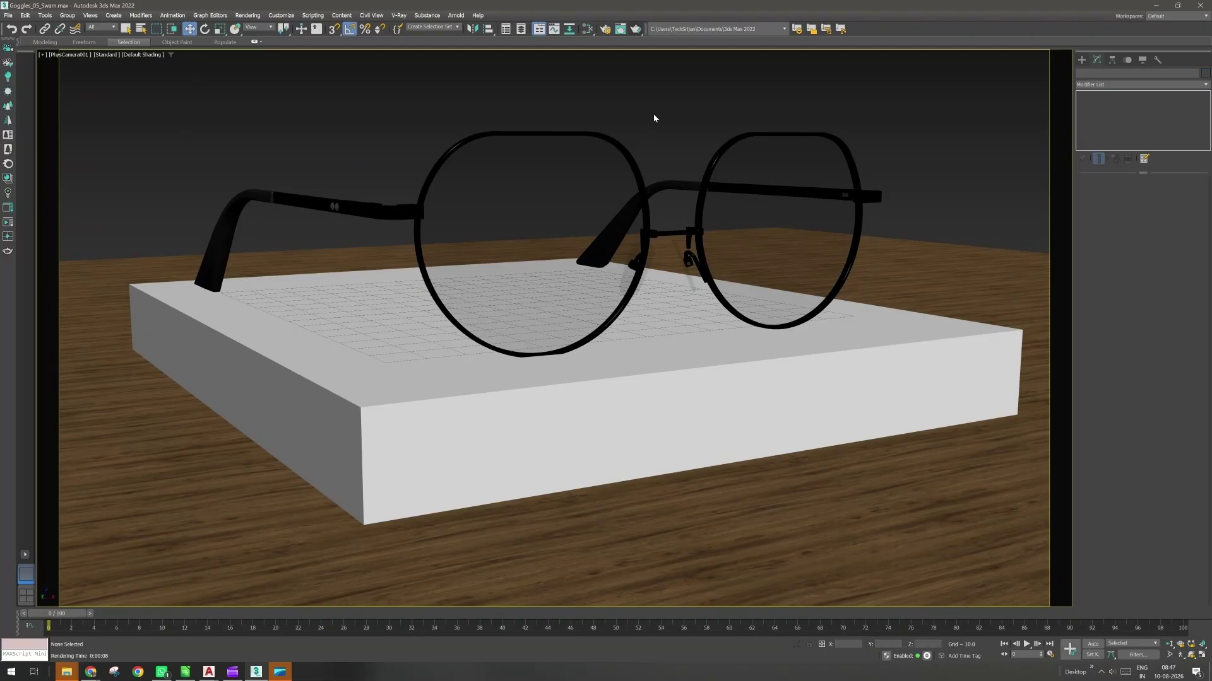
Check the new camera's placement in front of the glasses in perspective, and return to the camera view.
key(p)
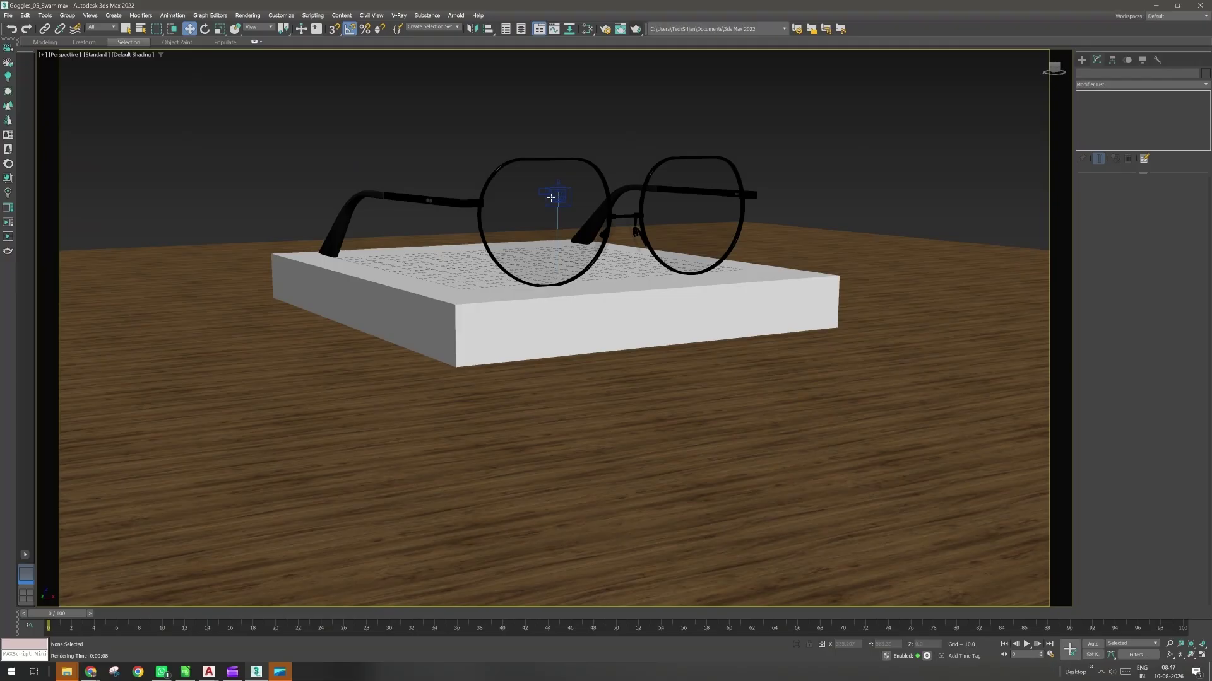
alt+middle_drag(551, 197, 582, 248)
scroll(582, 248, down, 5)
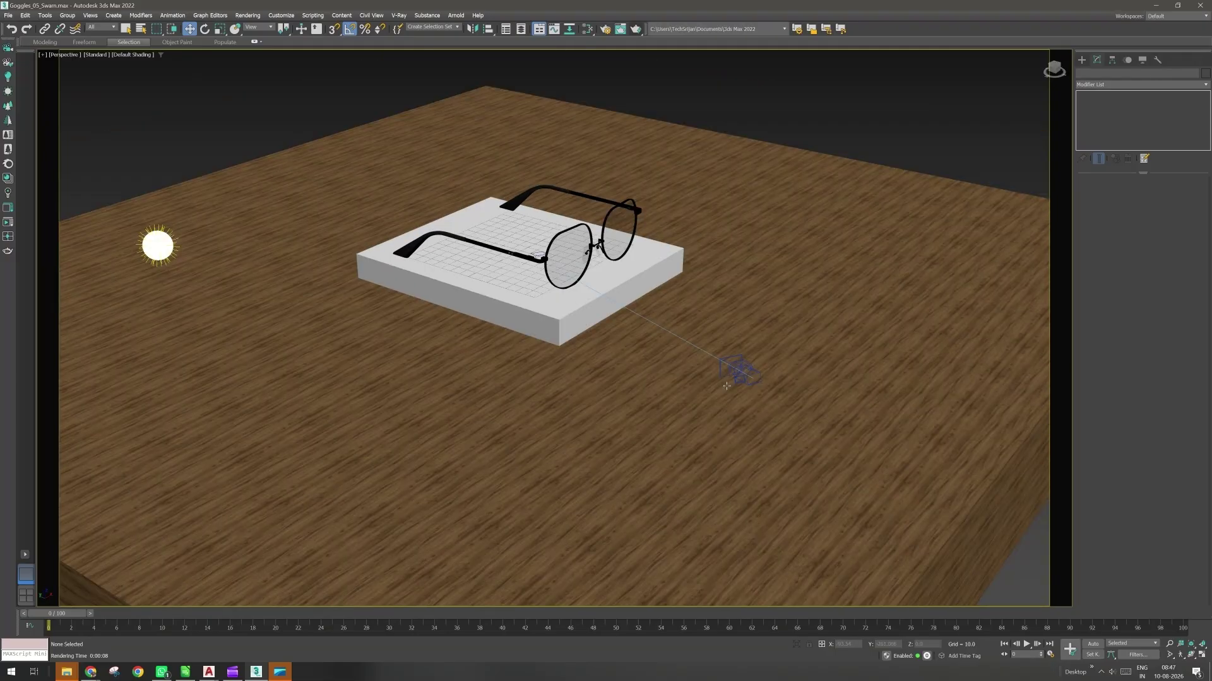
key(c)
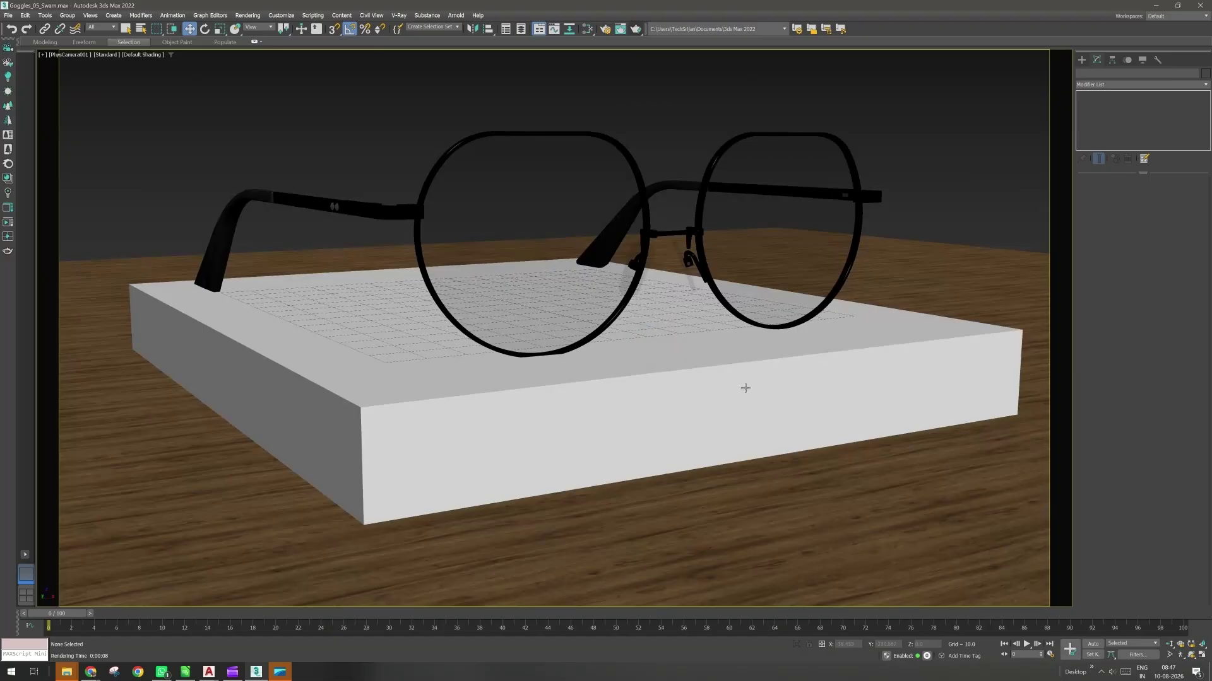
Add a CoronaSky environment from the Corona Sun's settings, and close the rendered frame window.
key(p)
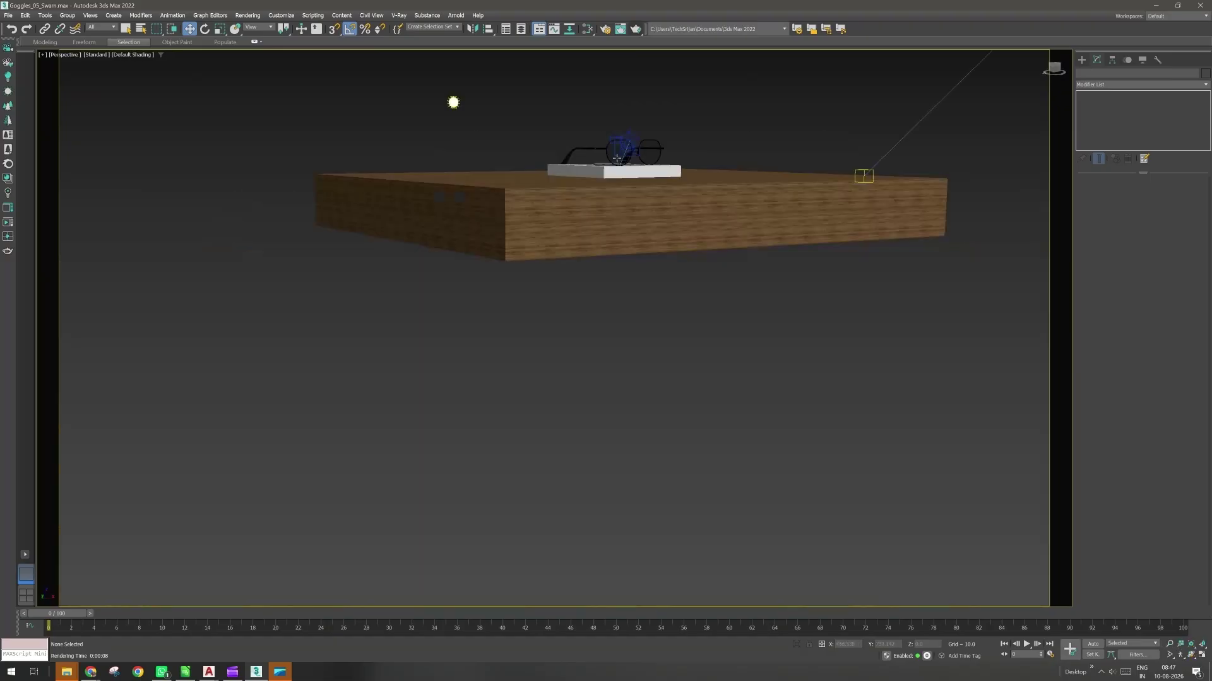
alt+middle_drag(617, 158, 790, 304)
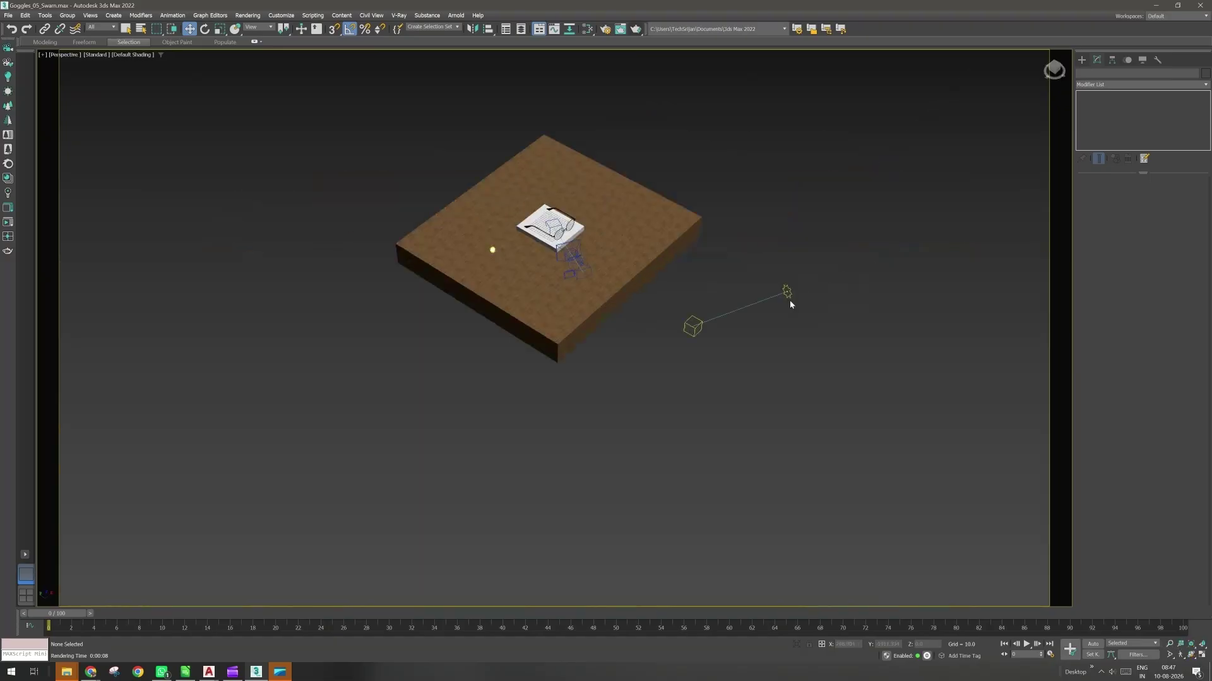
click(789, 301)
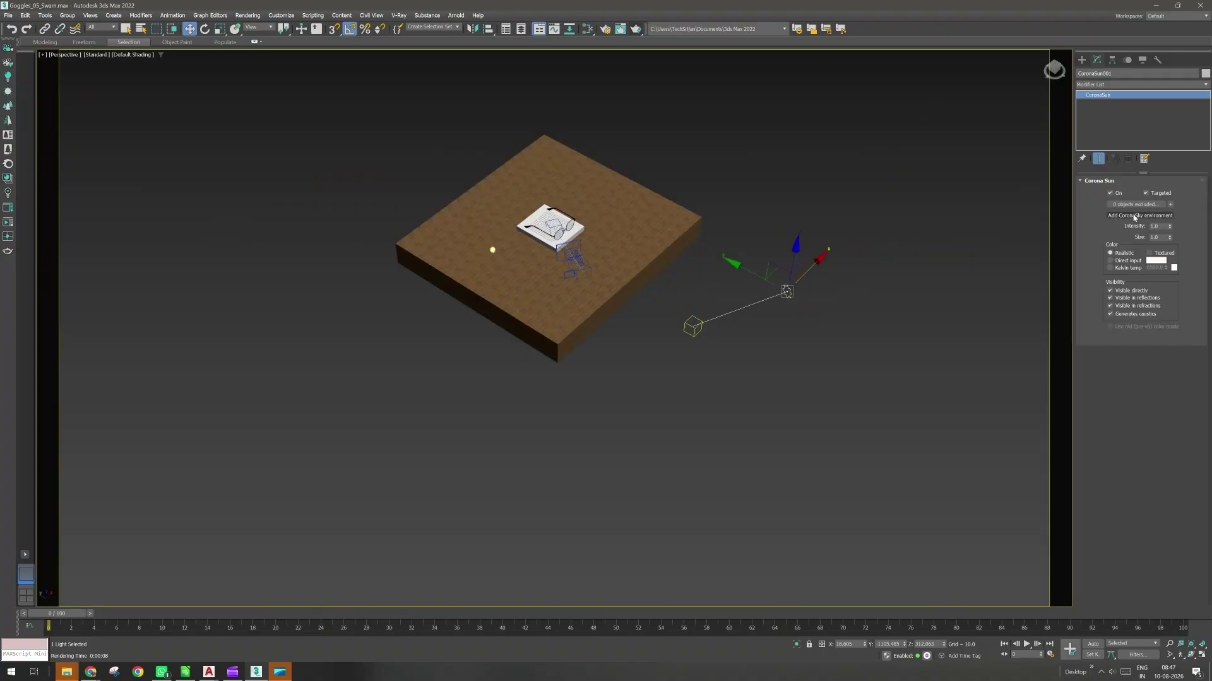
click(622, 30)
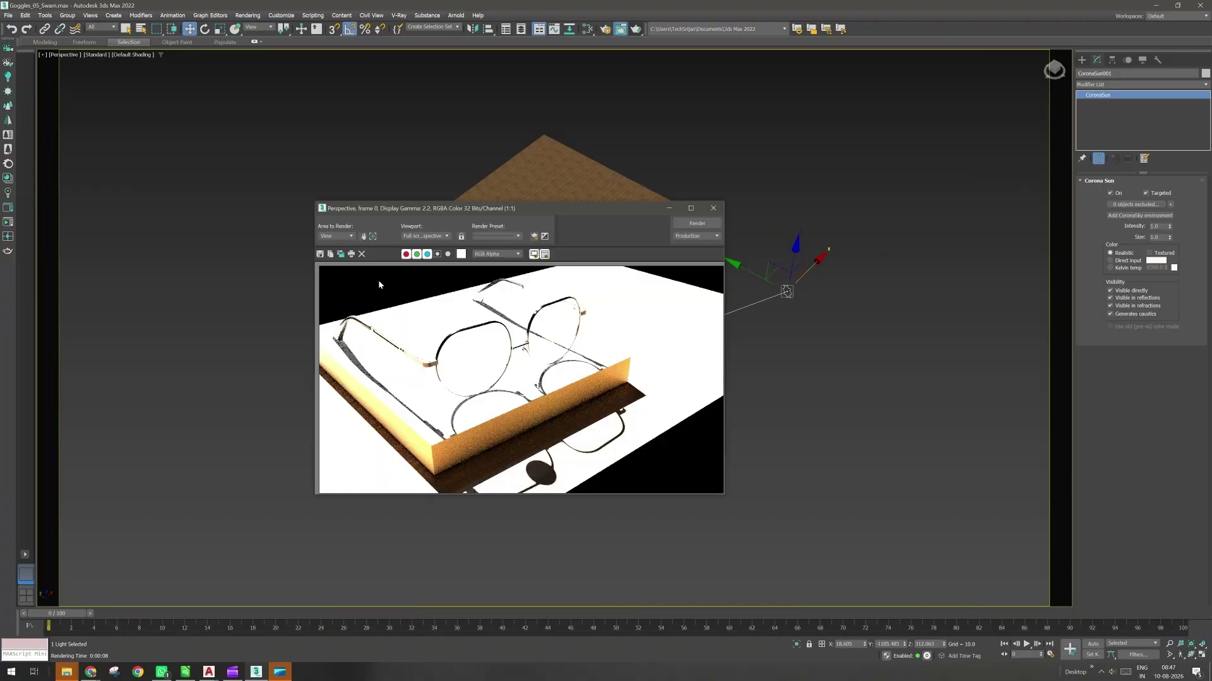
click(1147, 216)
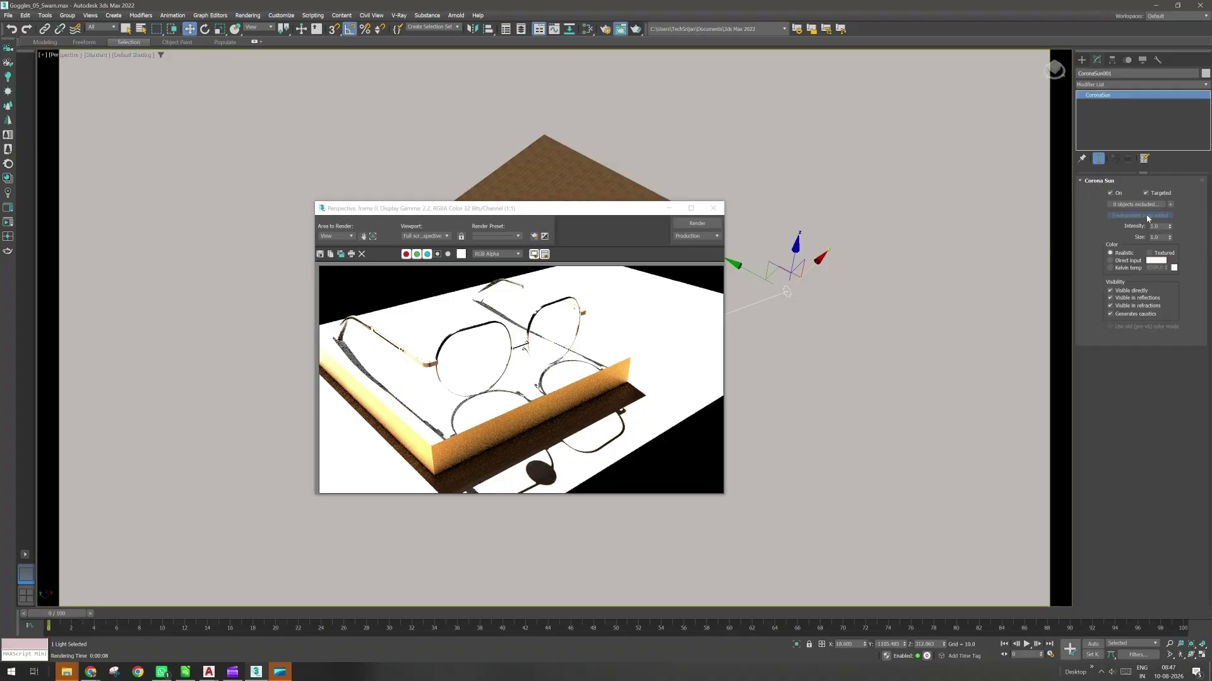
click(715, 212)
click(714, 209)
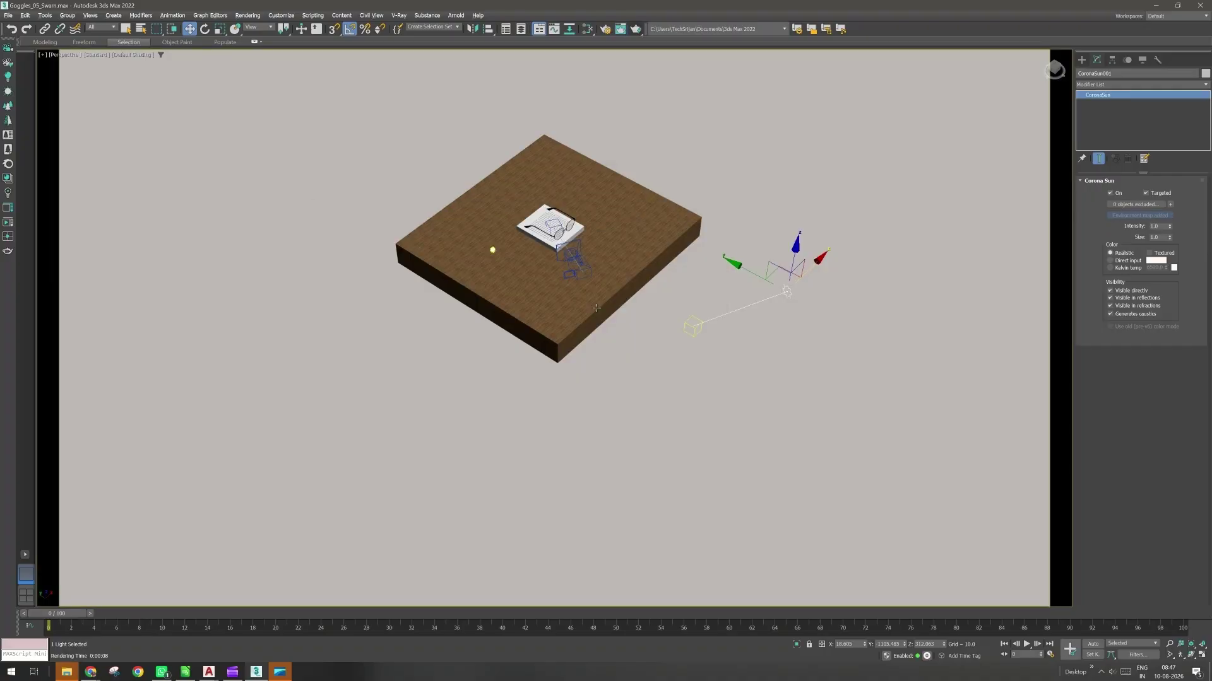
Render the glasses through the physical camera with the sky environment as background.
alt+middle_drag(596, 308, 414, 308)
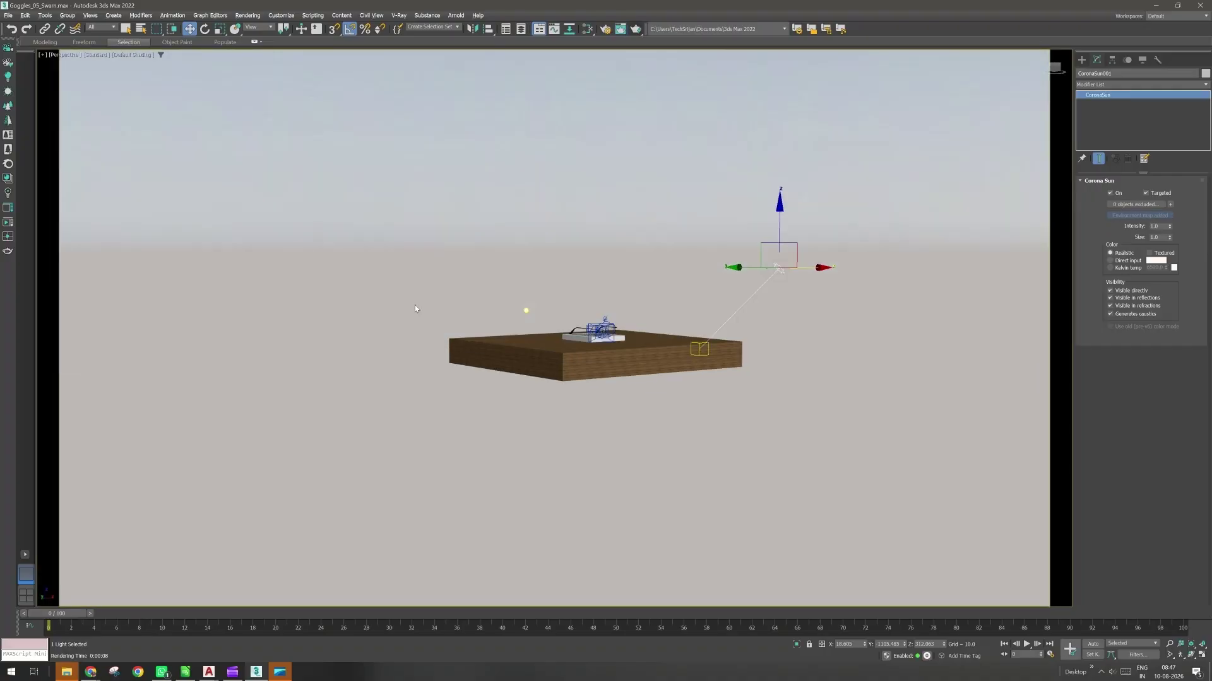
alt+middle_drag(495, 293, 524, 302)
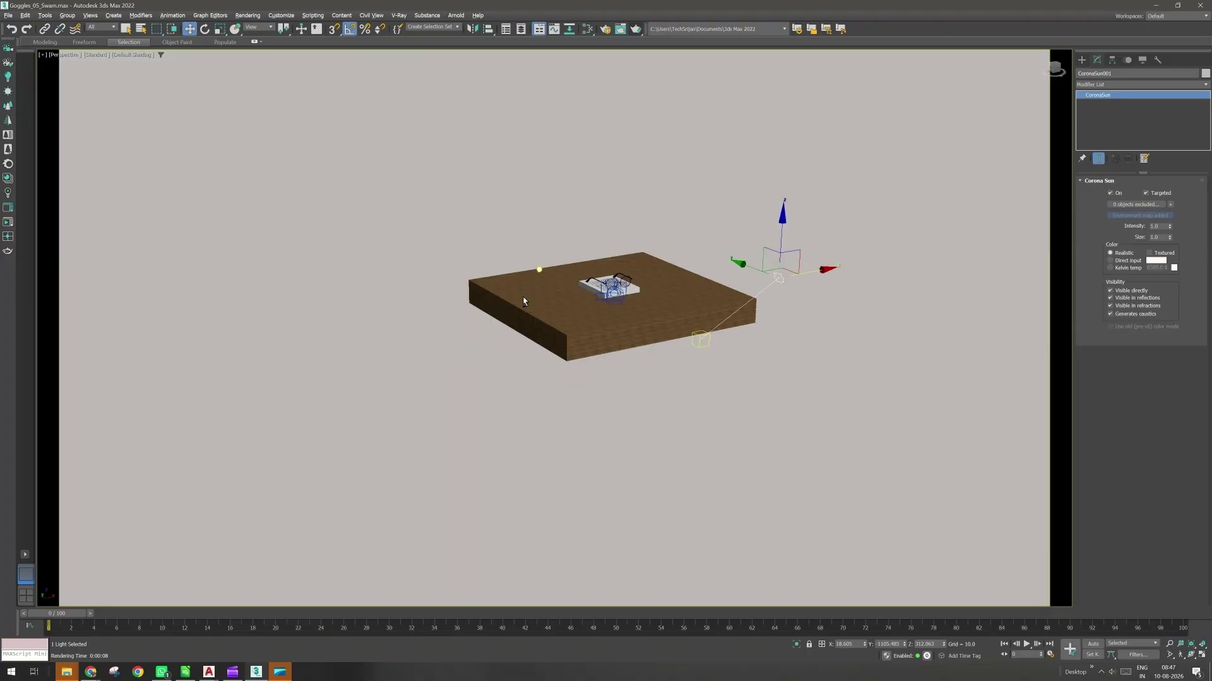
scroll(615, 268, up, 5)
scroll(616, 269, up, 5)
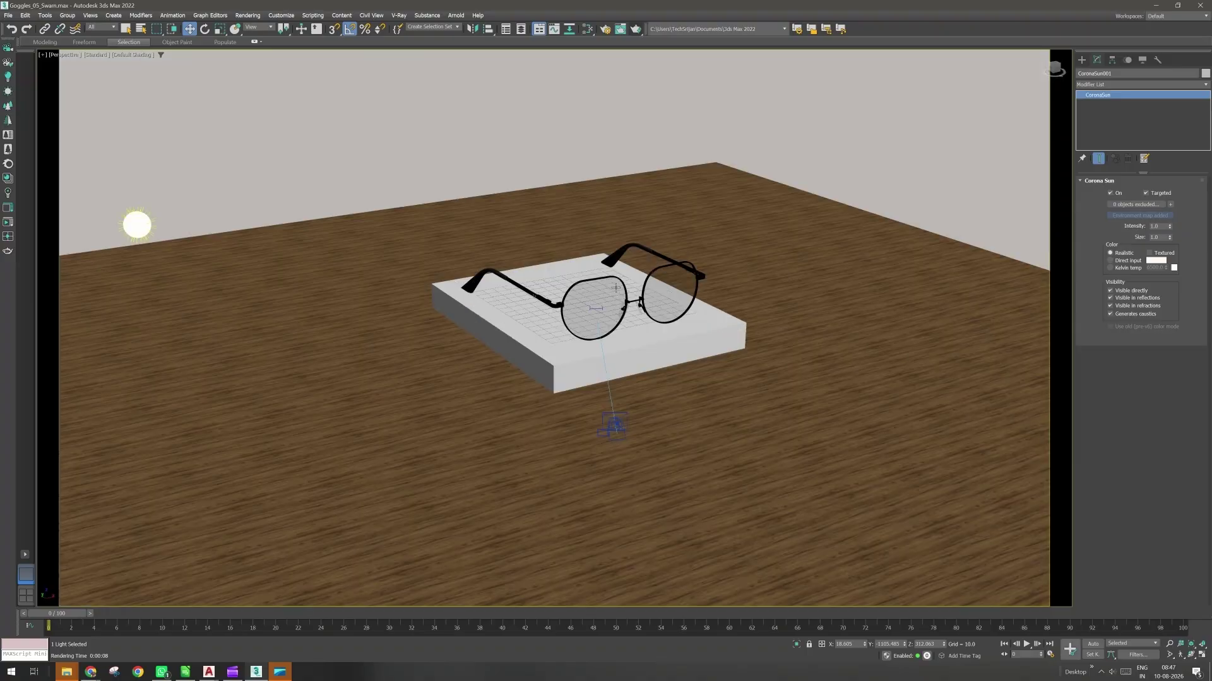
scroll(615, 287, up, 3)
click(619, 329)
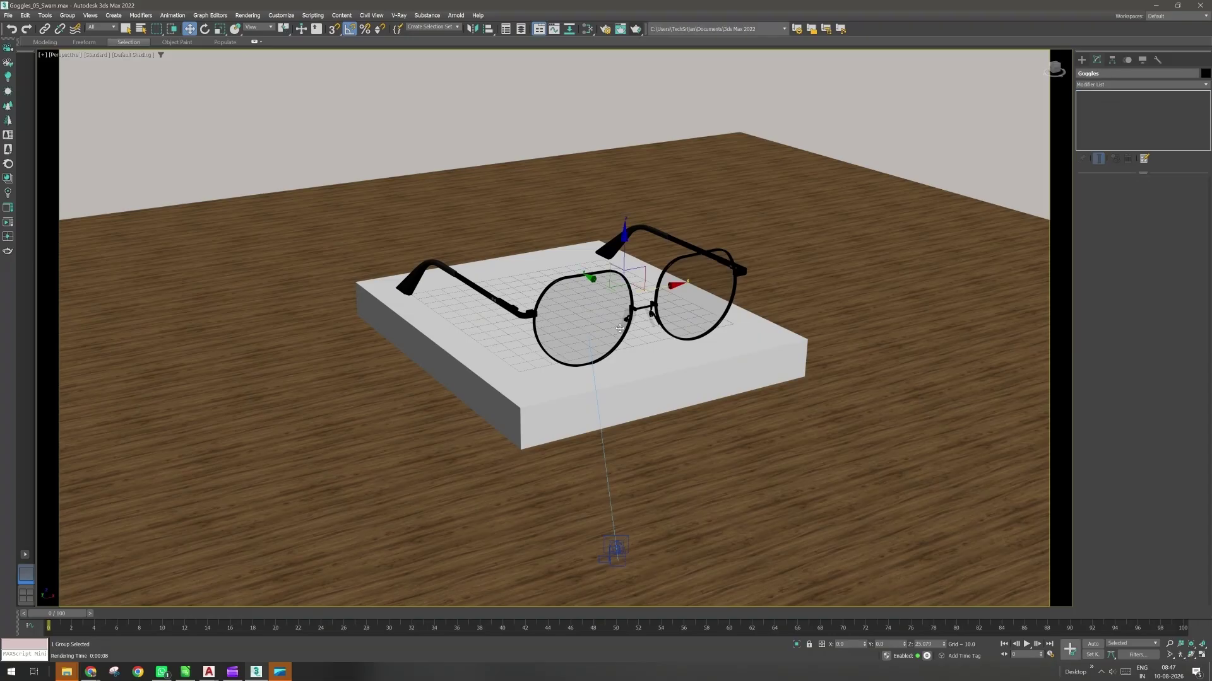
key(c)
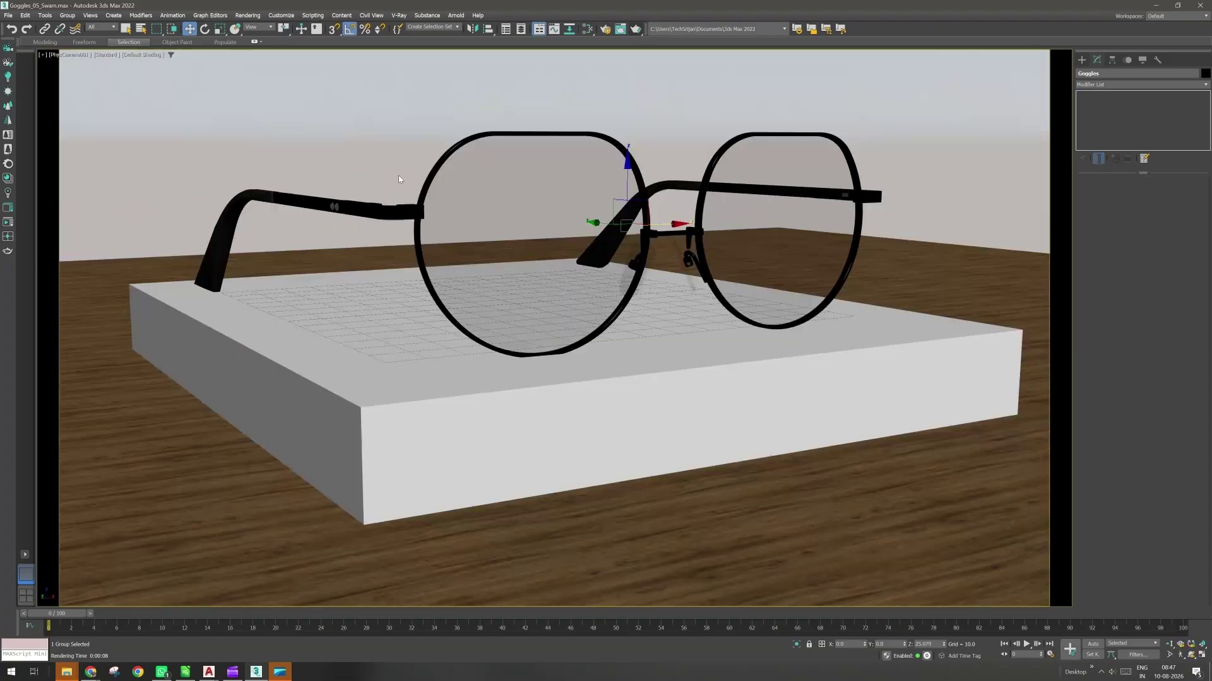
click(596, 120)
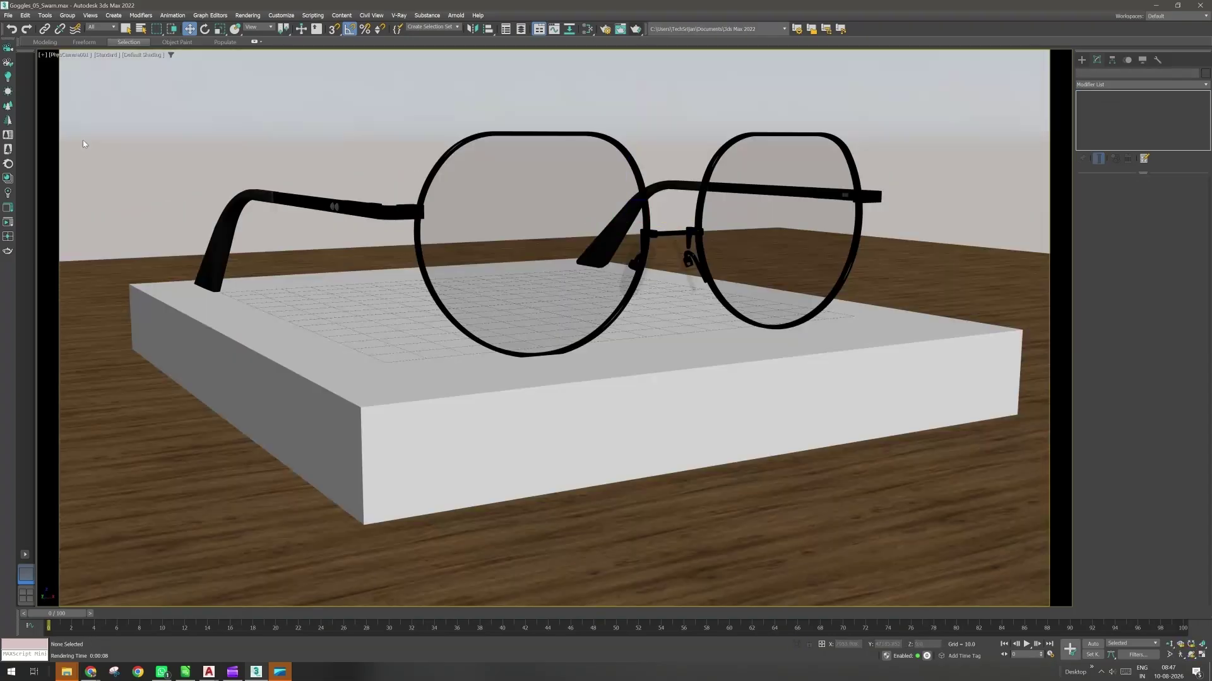
click(636, 29)
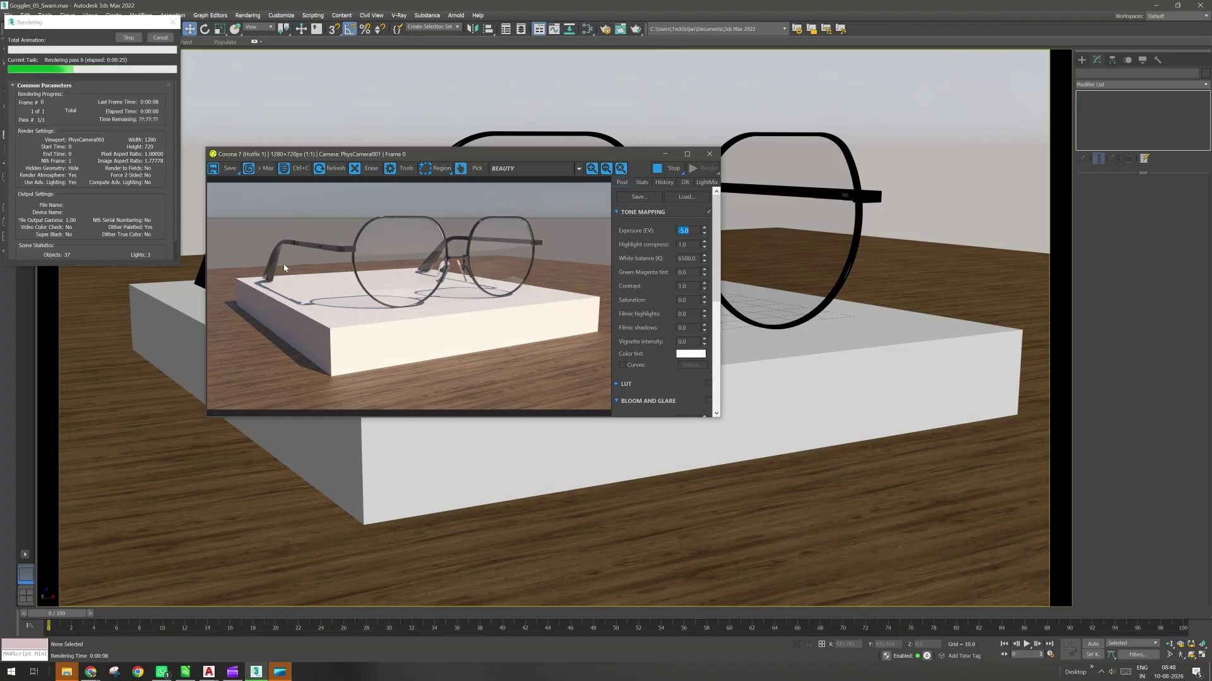
Inspect the temple arm, lenses and nose pads up close in the camera render, cancel the render, and close the frame window.
scroll(284, 267, up, 1)
scroll(293, 262, up, 1)
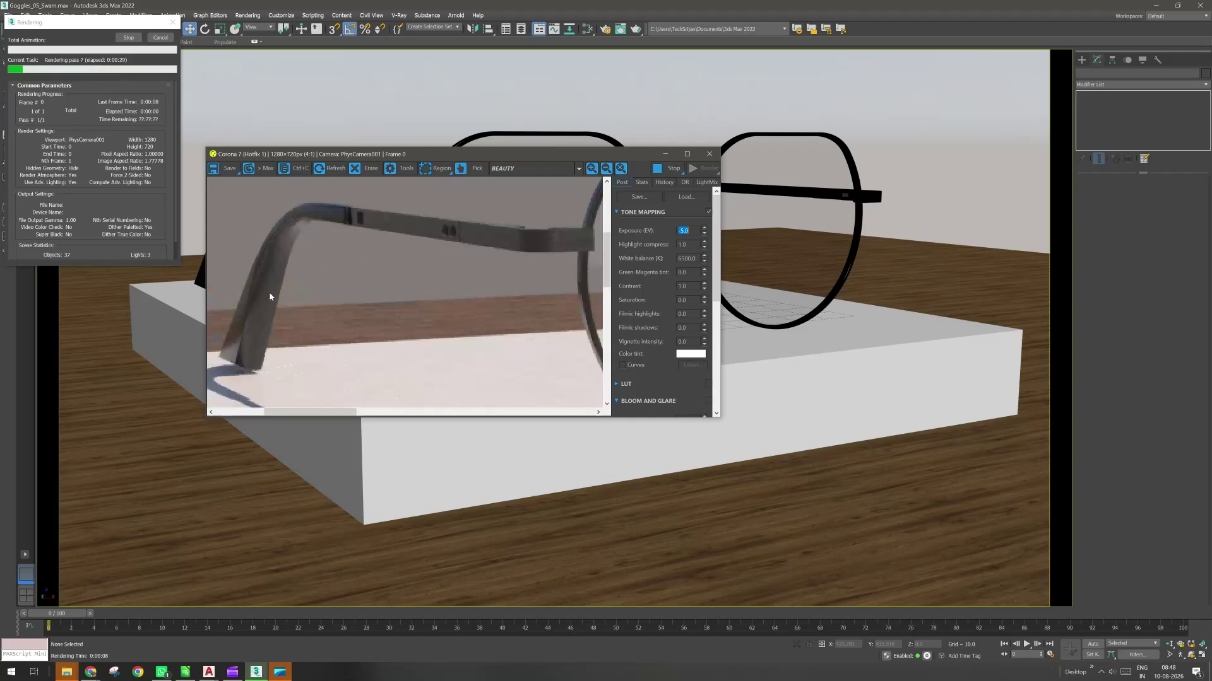
scroll(270, 297, down, 2)
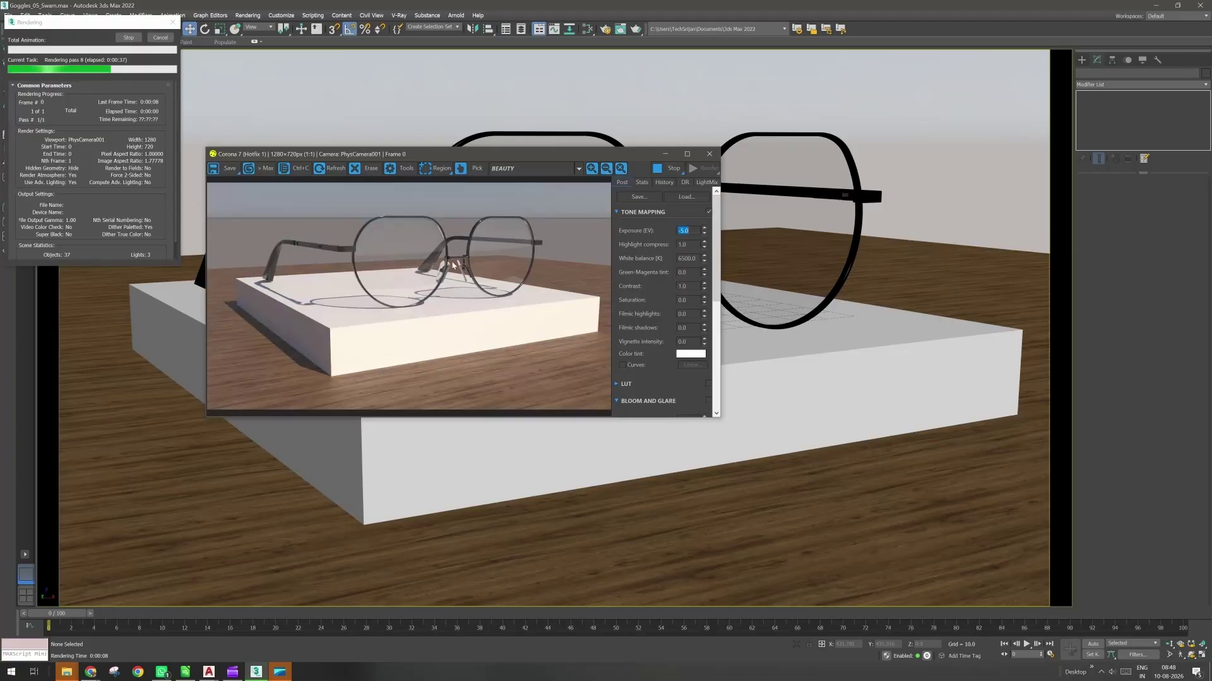
scroll(452, 265, up, 1)
drag(431, 301, 417, 316)
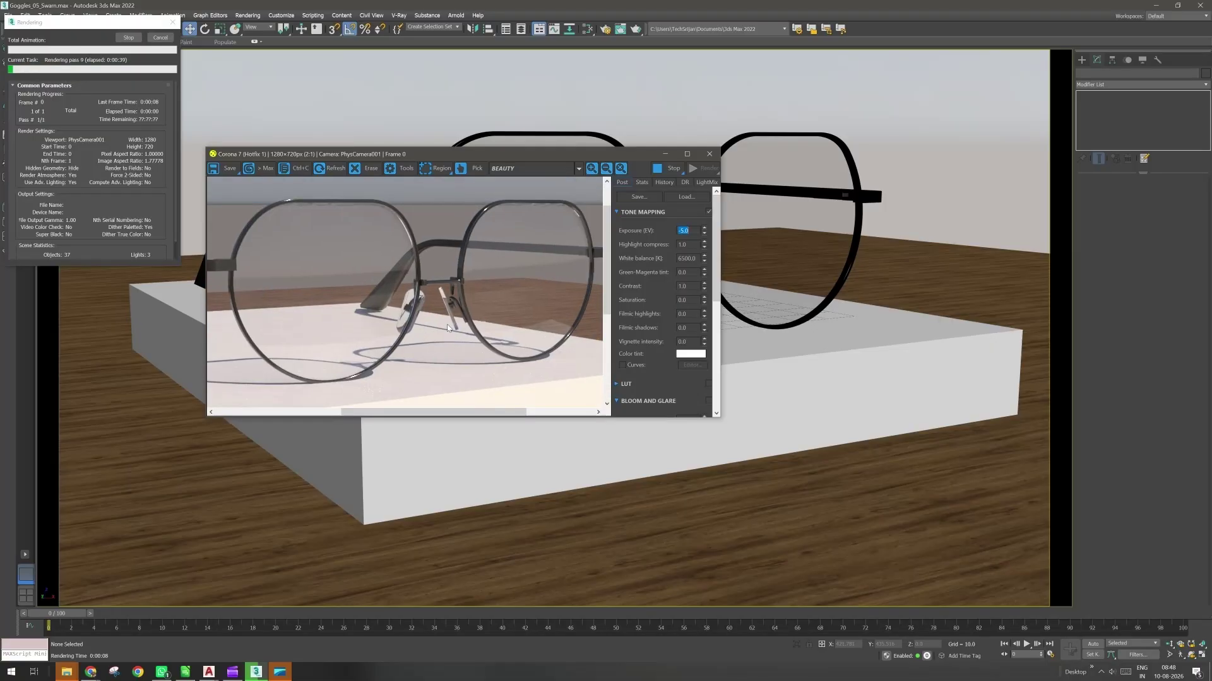
scroll(497, 216, up, 1)
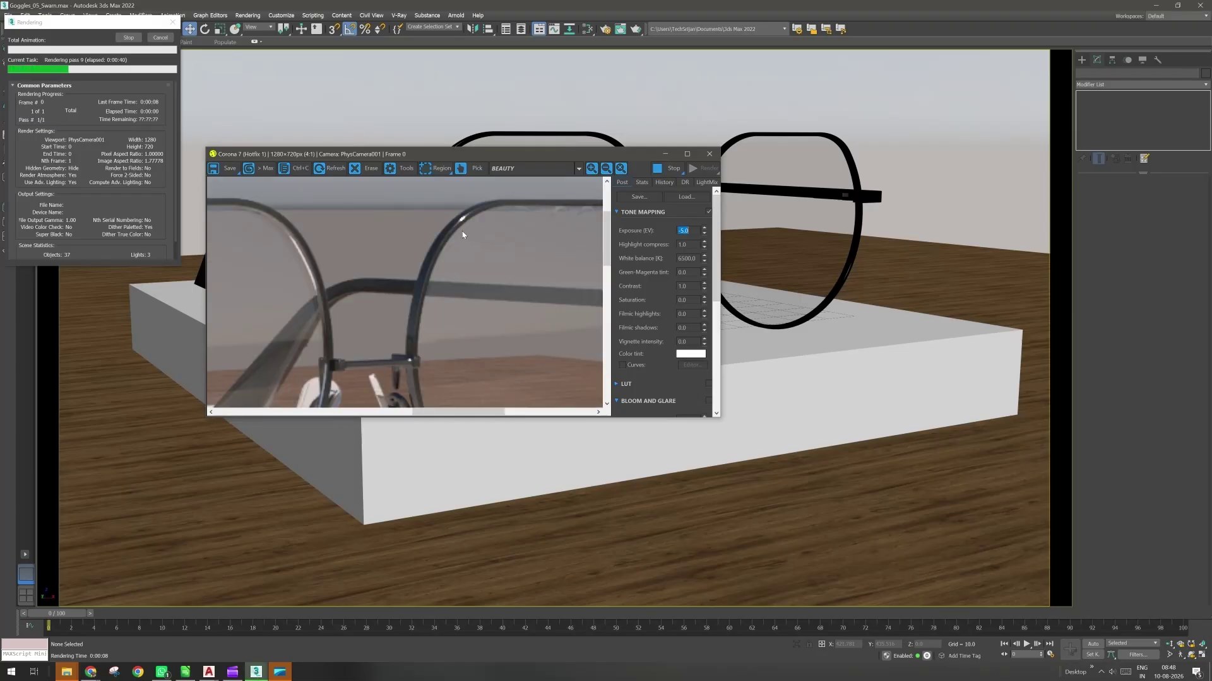
scroll(463, 235, down, 1)
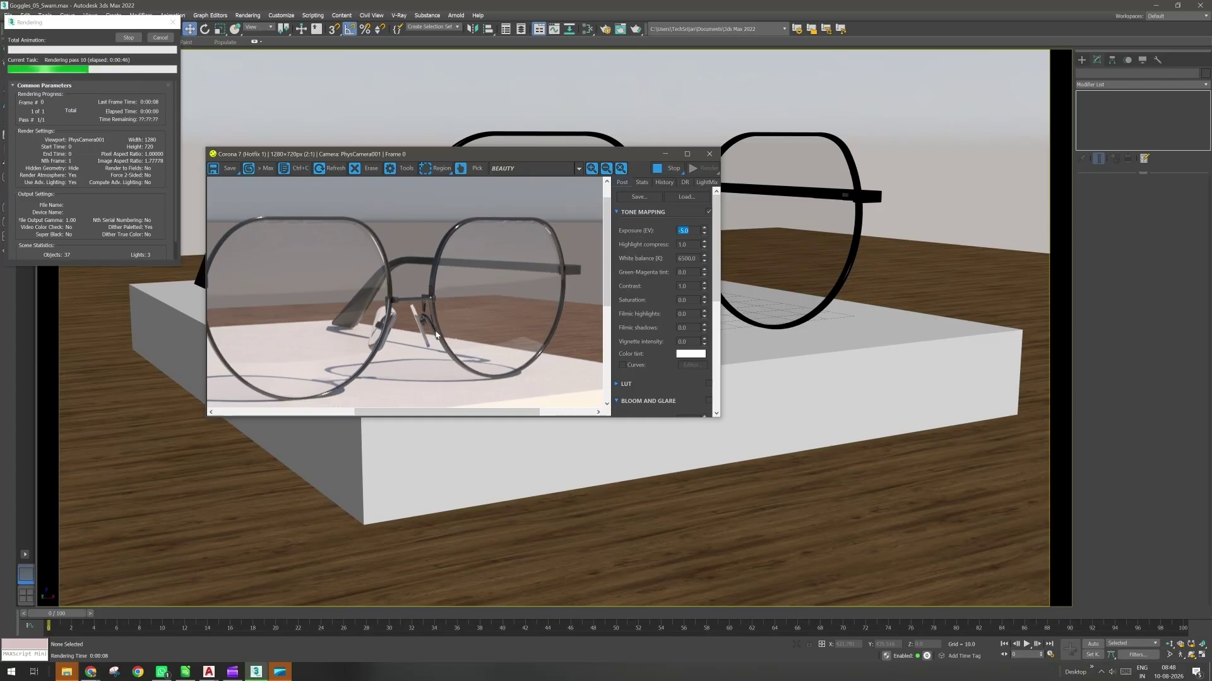
scroll(436, 334, down, 1)
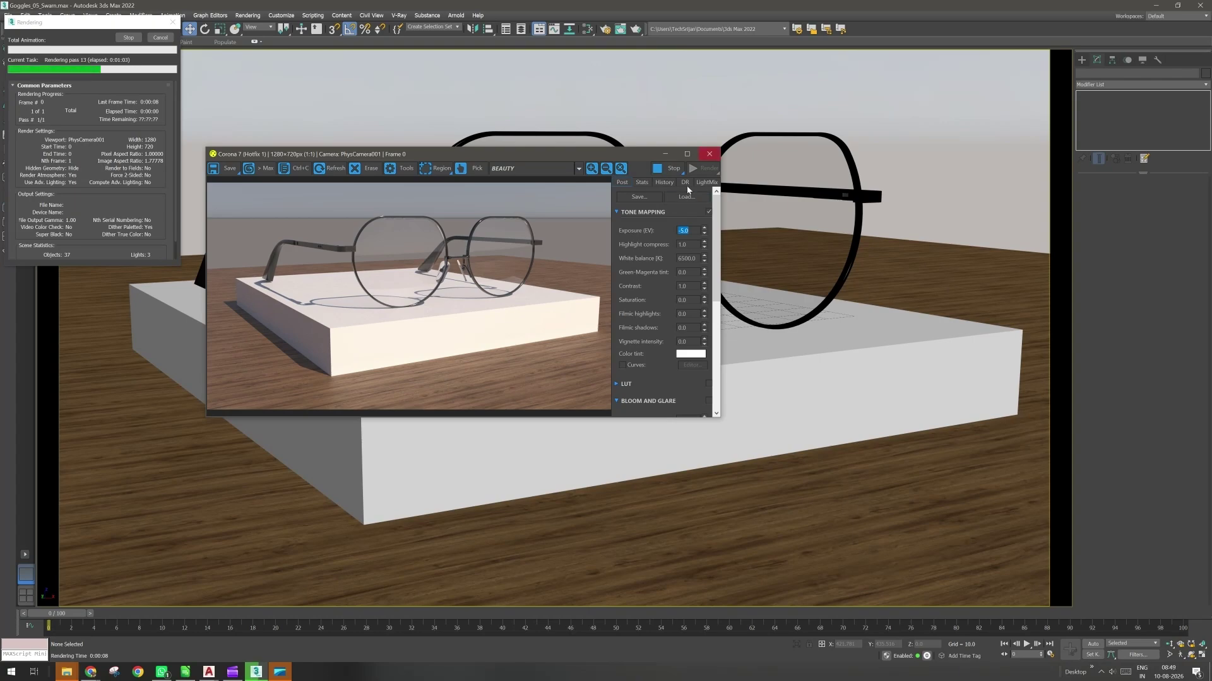
click(160, 37)
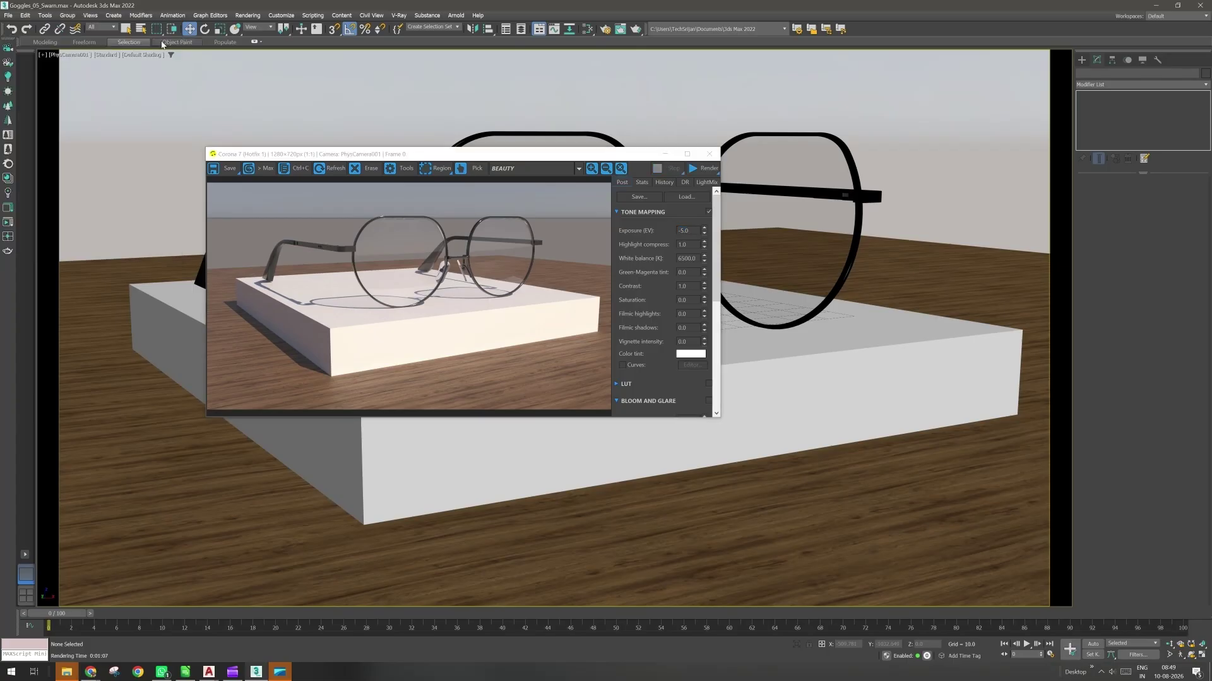
click(709, 155)
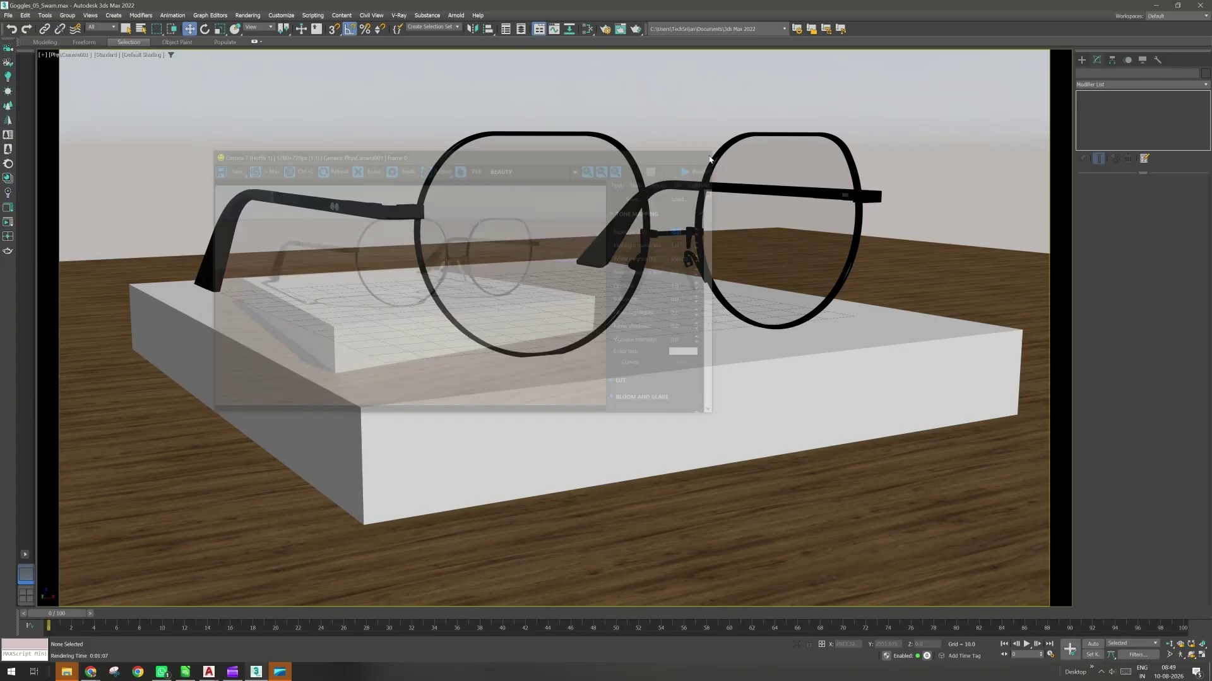
click(603, 237)
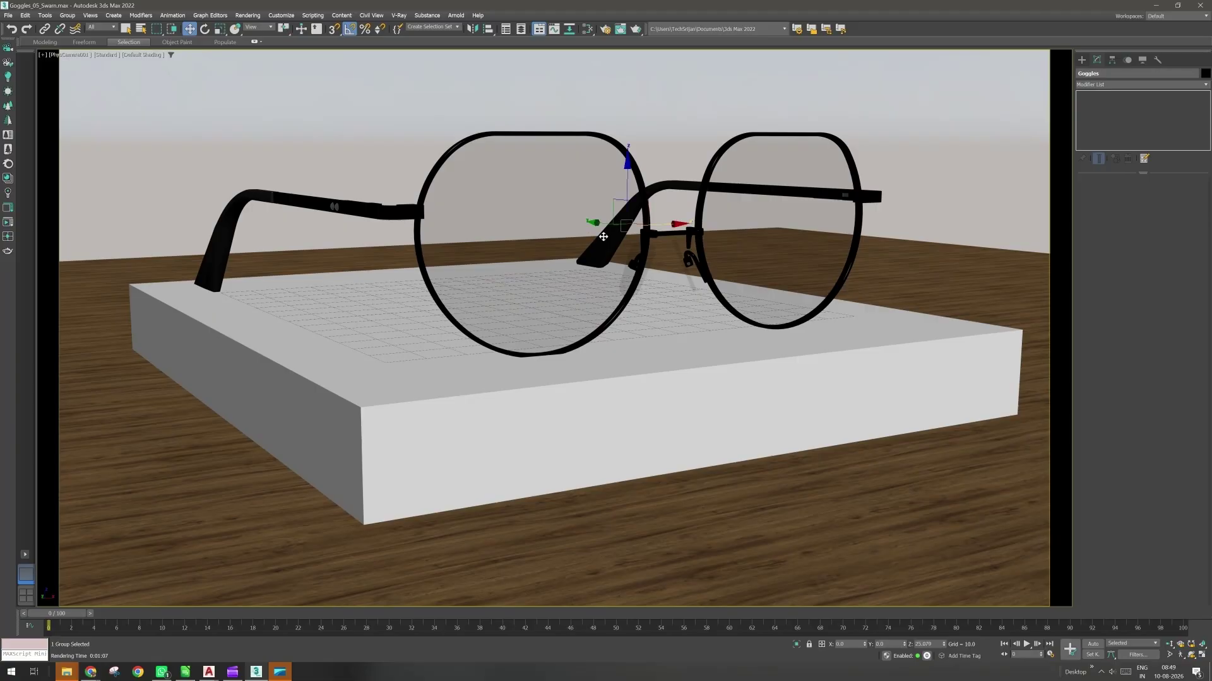
key(p)
alt+middle_drag(604, 237, 480, 334)
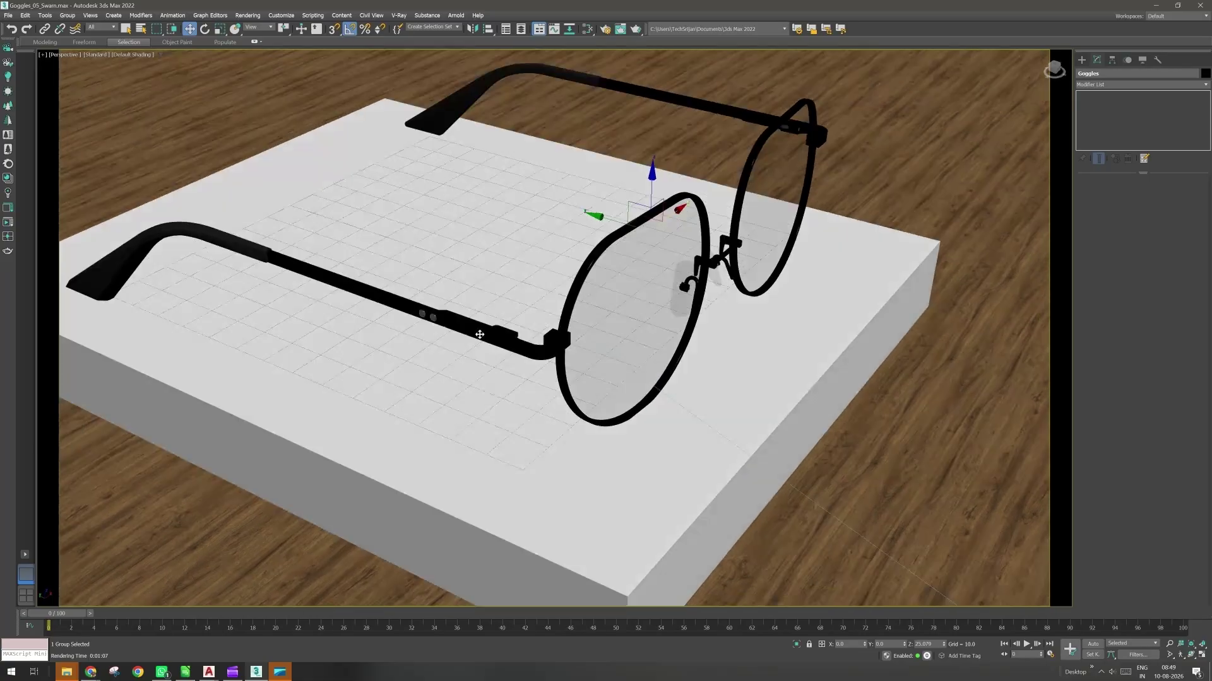
scroll(436, 327, up, 5)
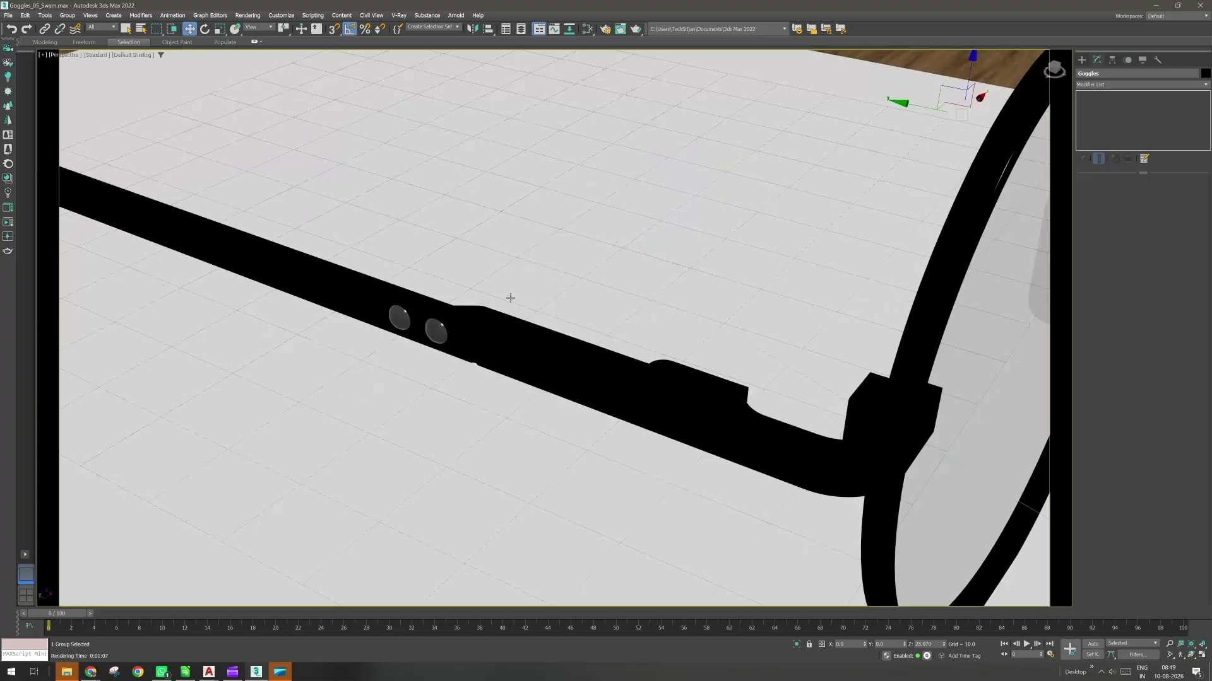
click(637, 33)
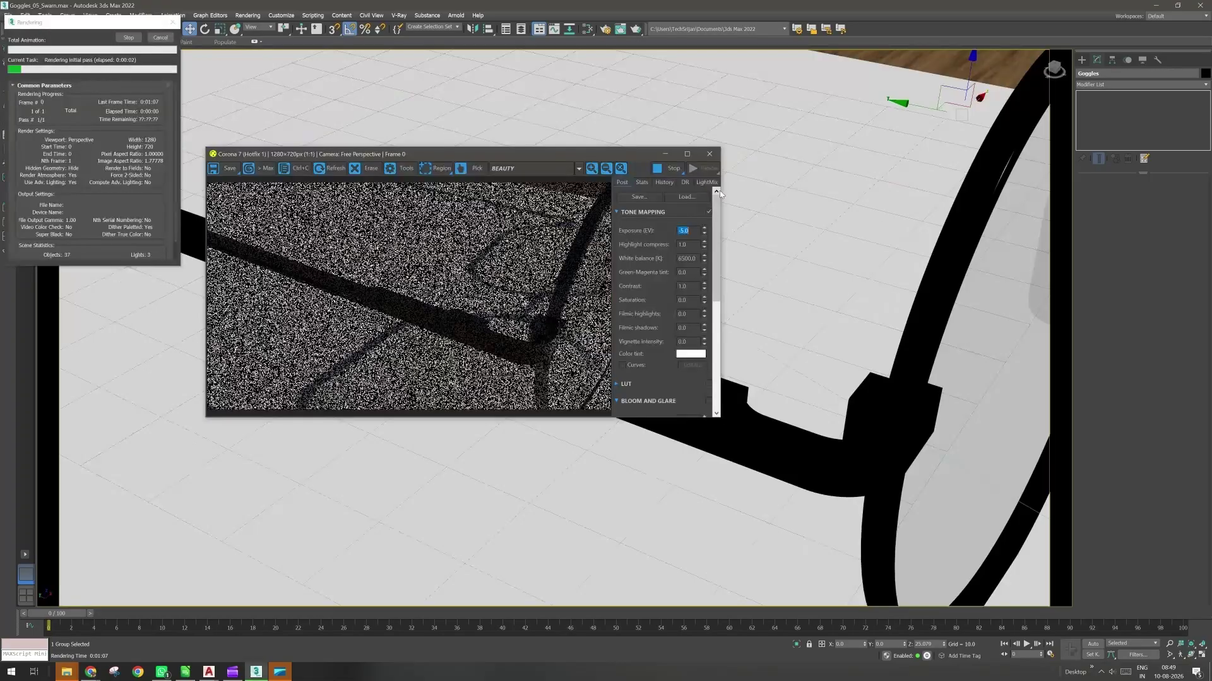
click(709, 155)
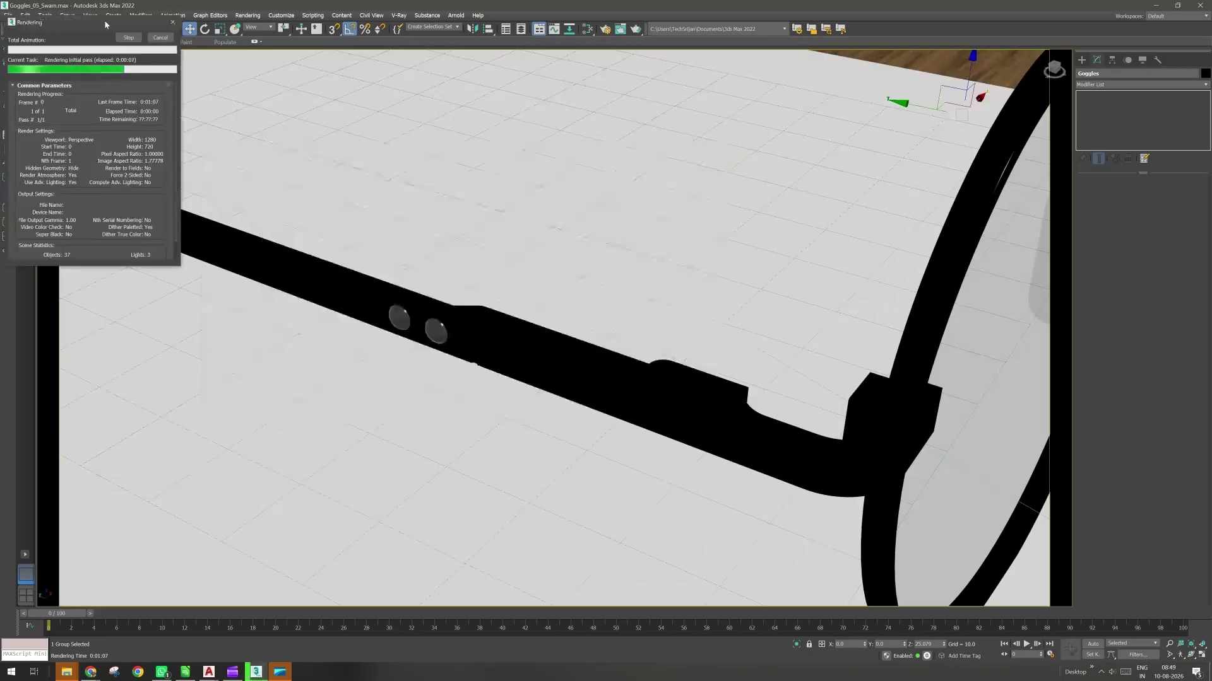
click(159, 39)
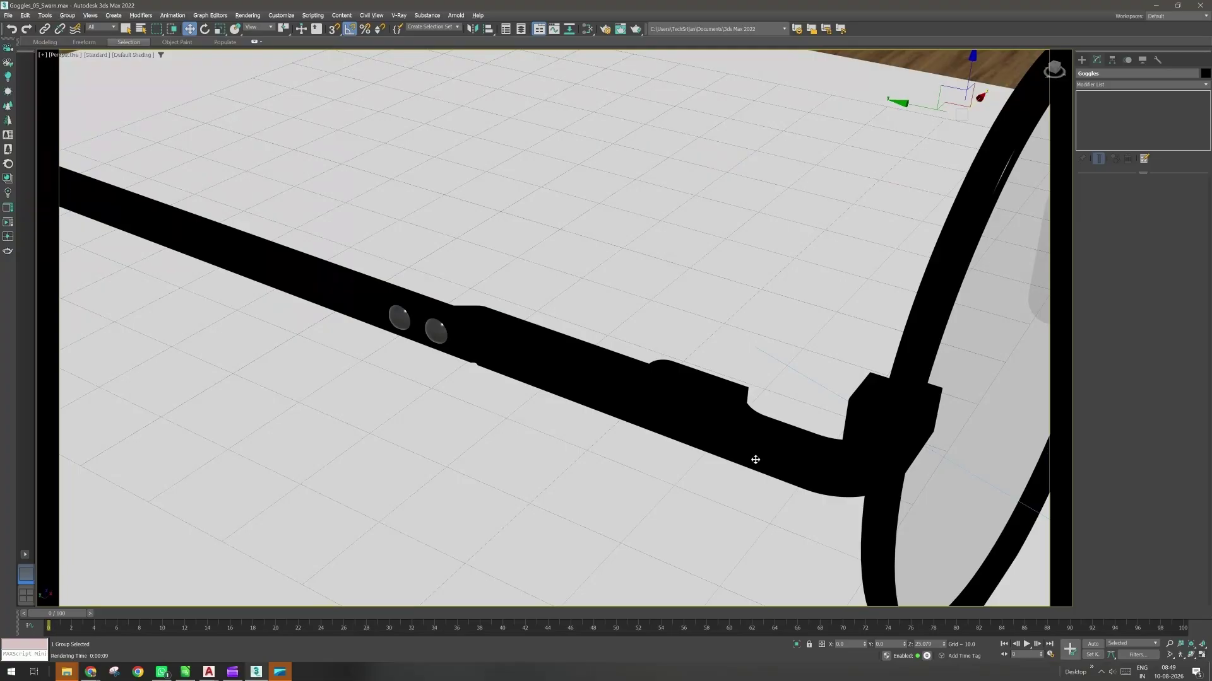
Split the workspace into two side-by-side viewports and set the Front one to a shaded perspective view looking down on the glasses.
click(26, 556)
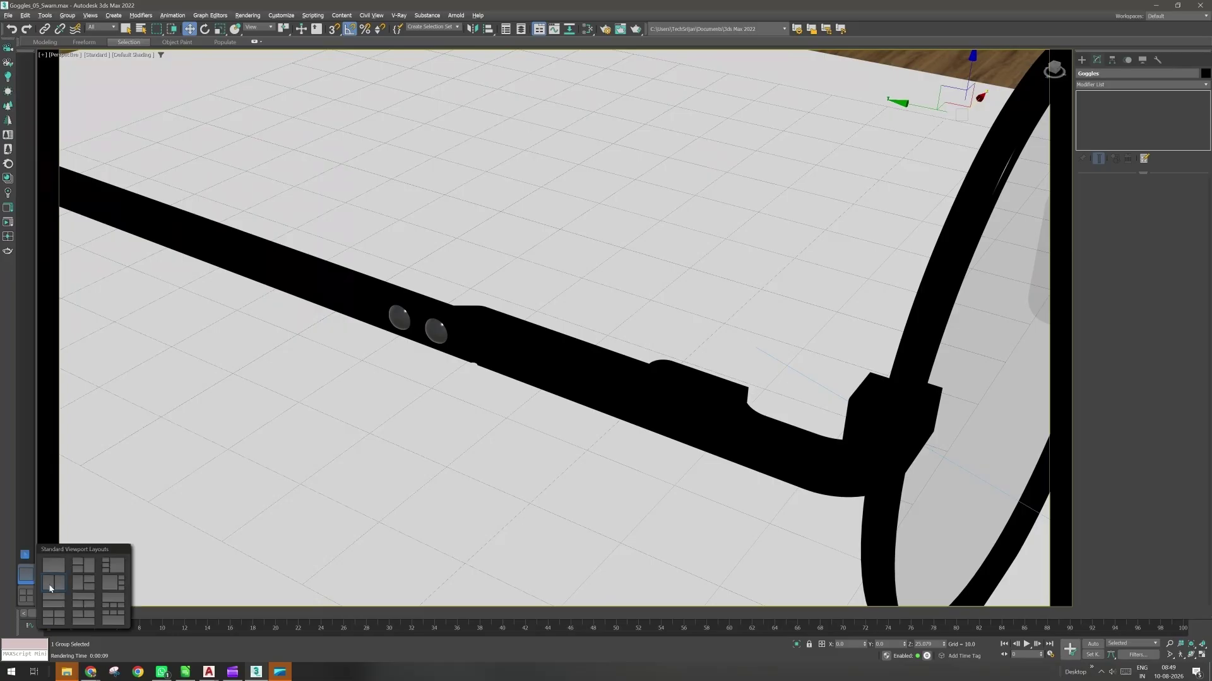
click(53, 583)
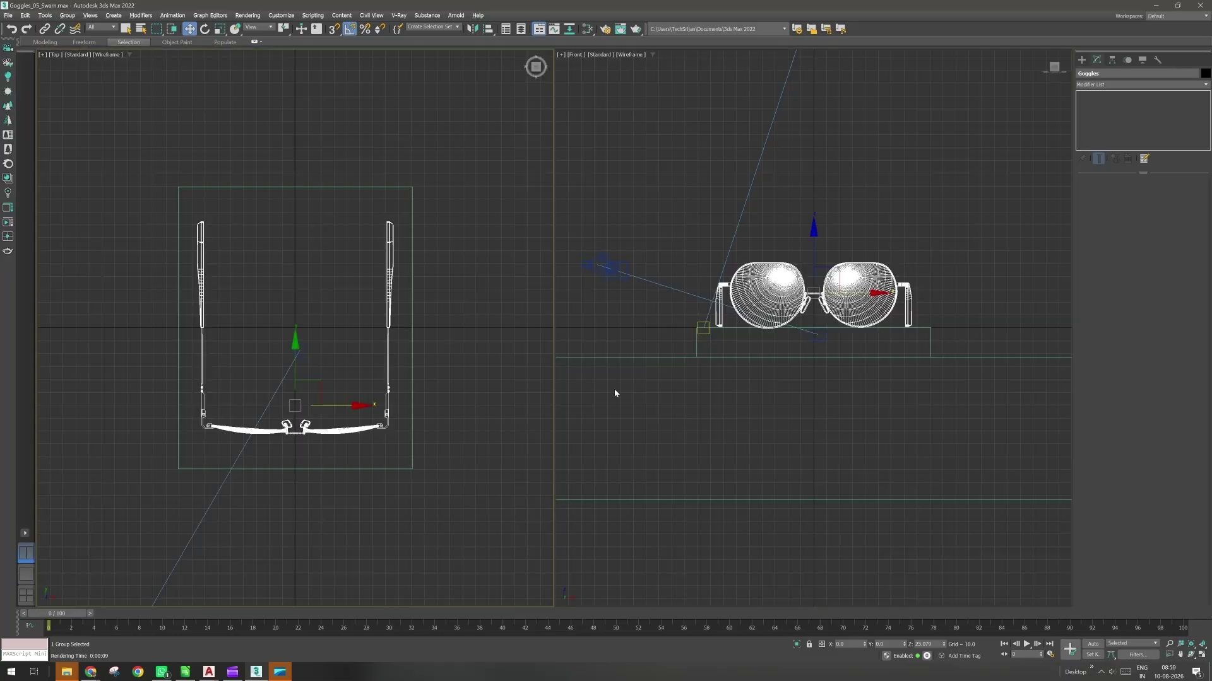
right_click(751, 398)
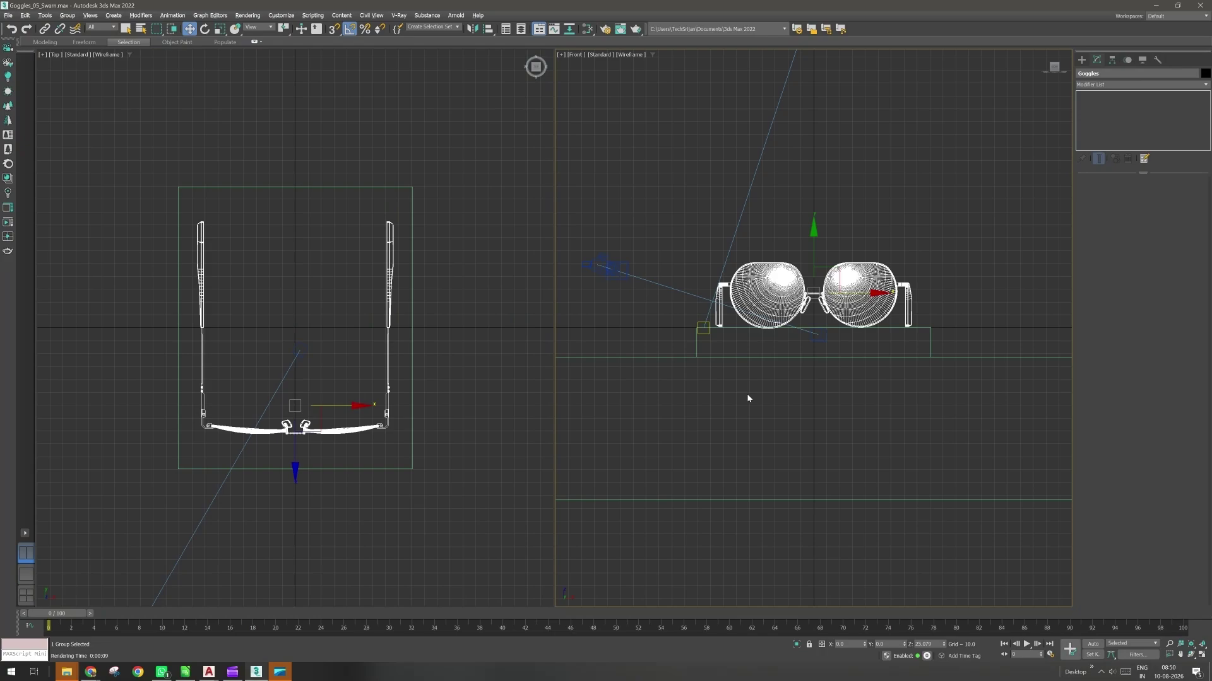
key(p)
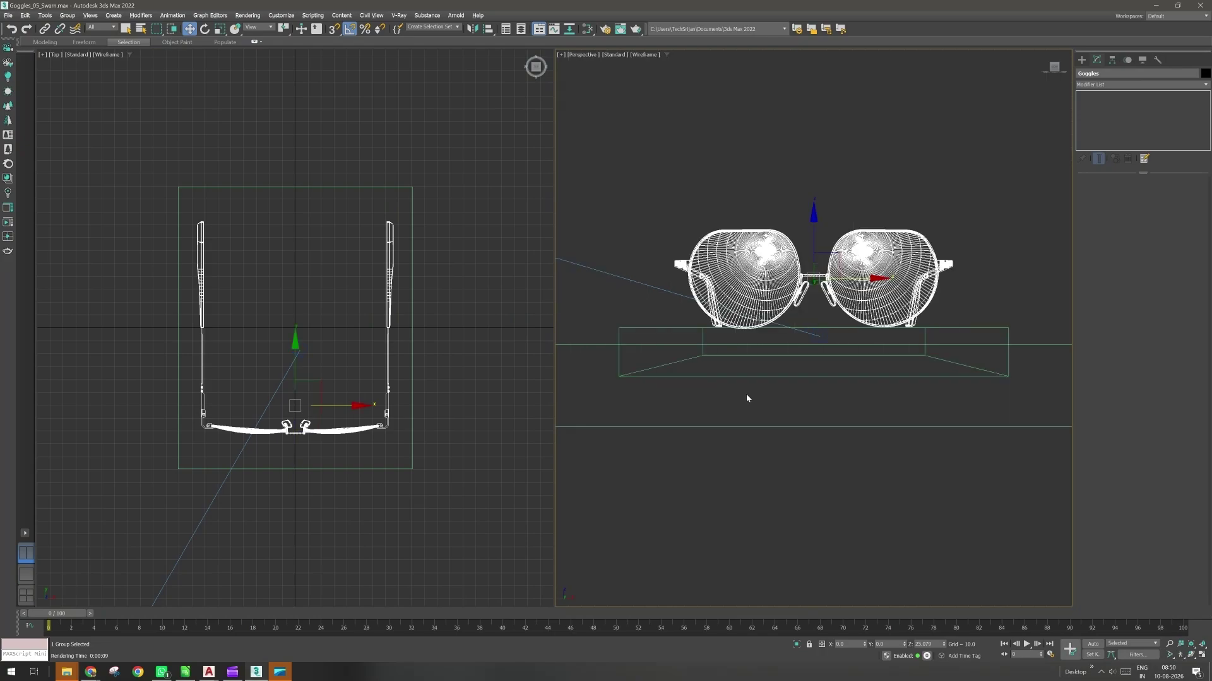
key(F3)
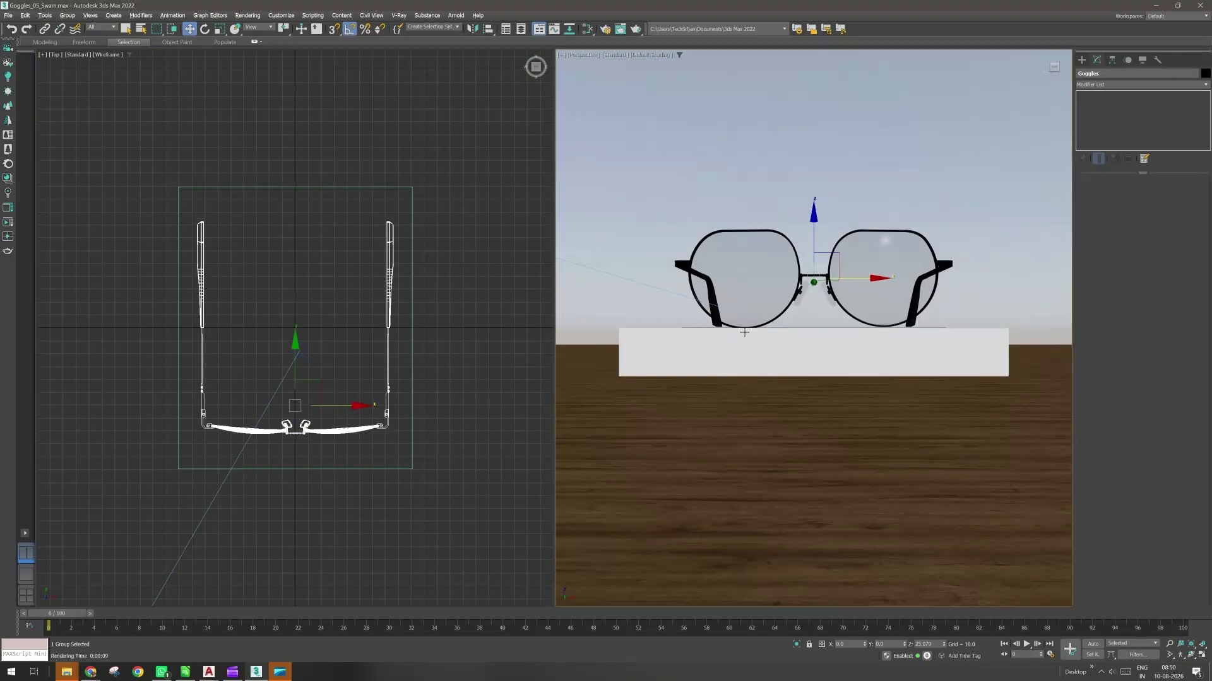
alt+middle_drag(744, 332, 783, 364)
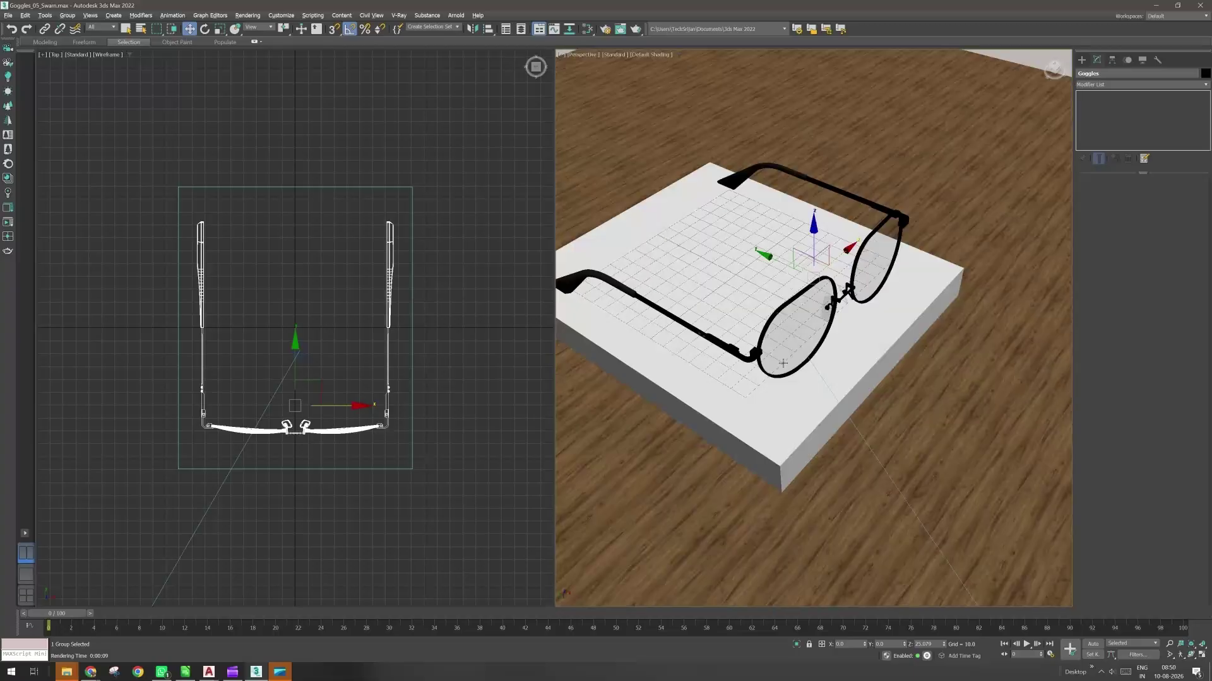
Change the Top wireframe viewport to a shaded perspective view and select the Goggles group.
click(288, 367)
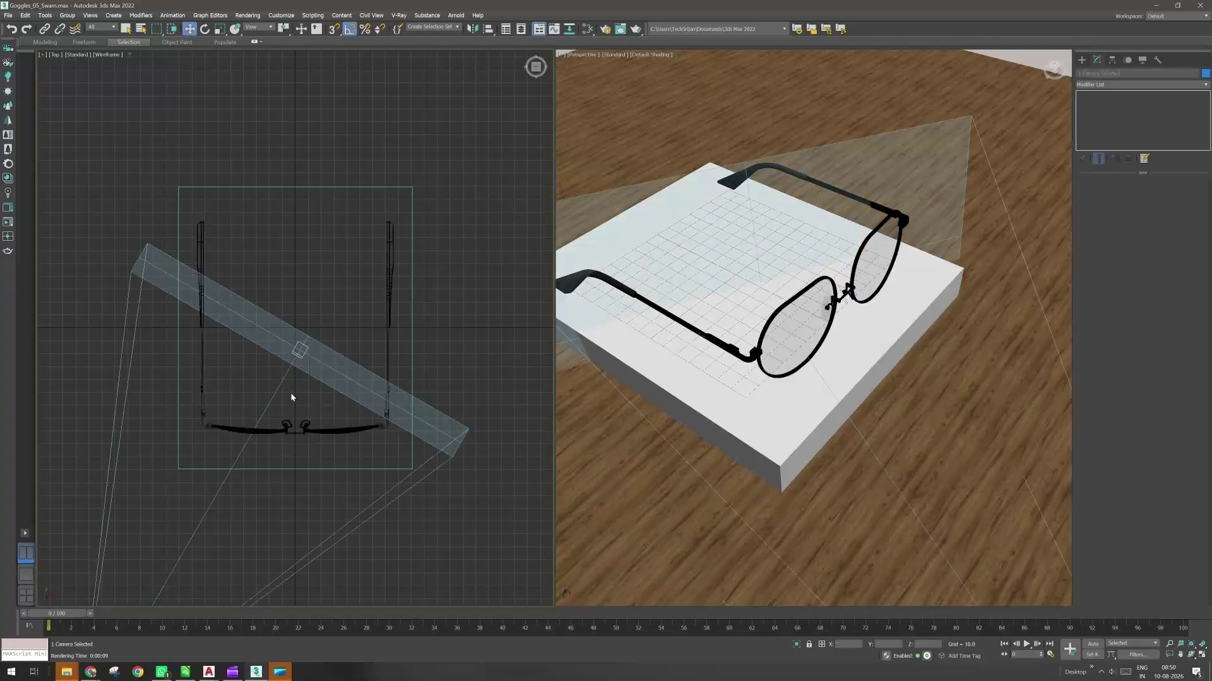
key(c)
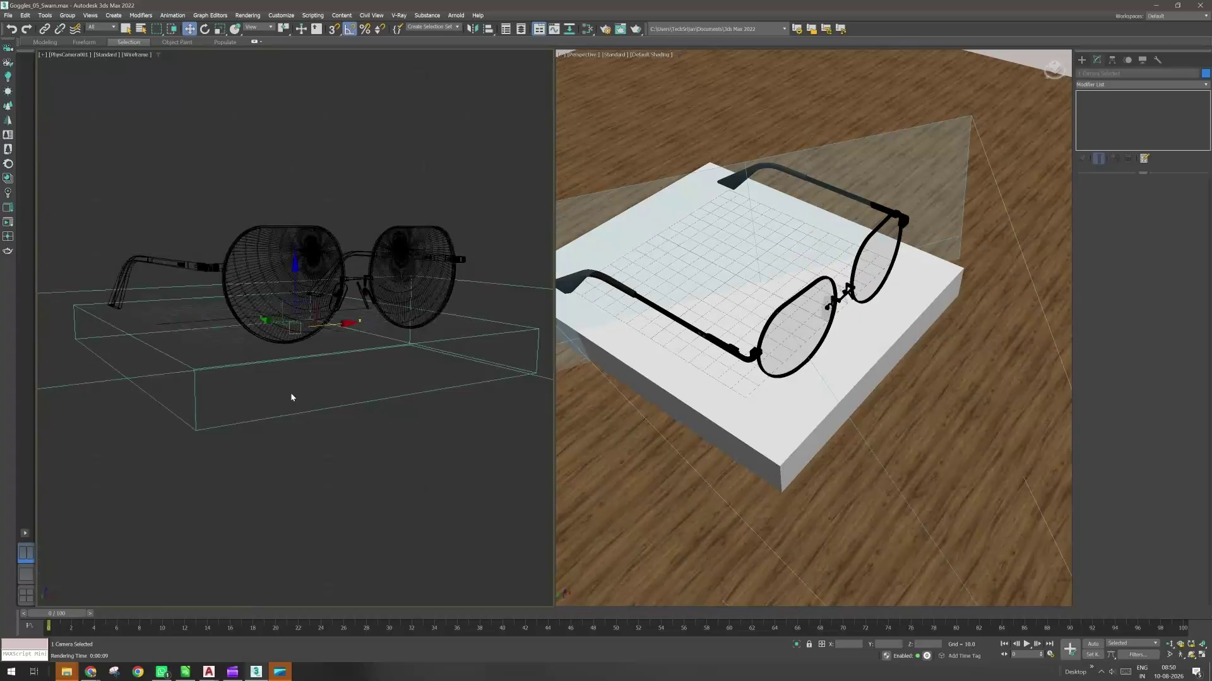
key(F3)
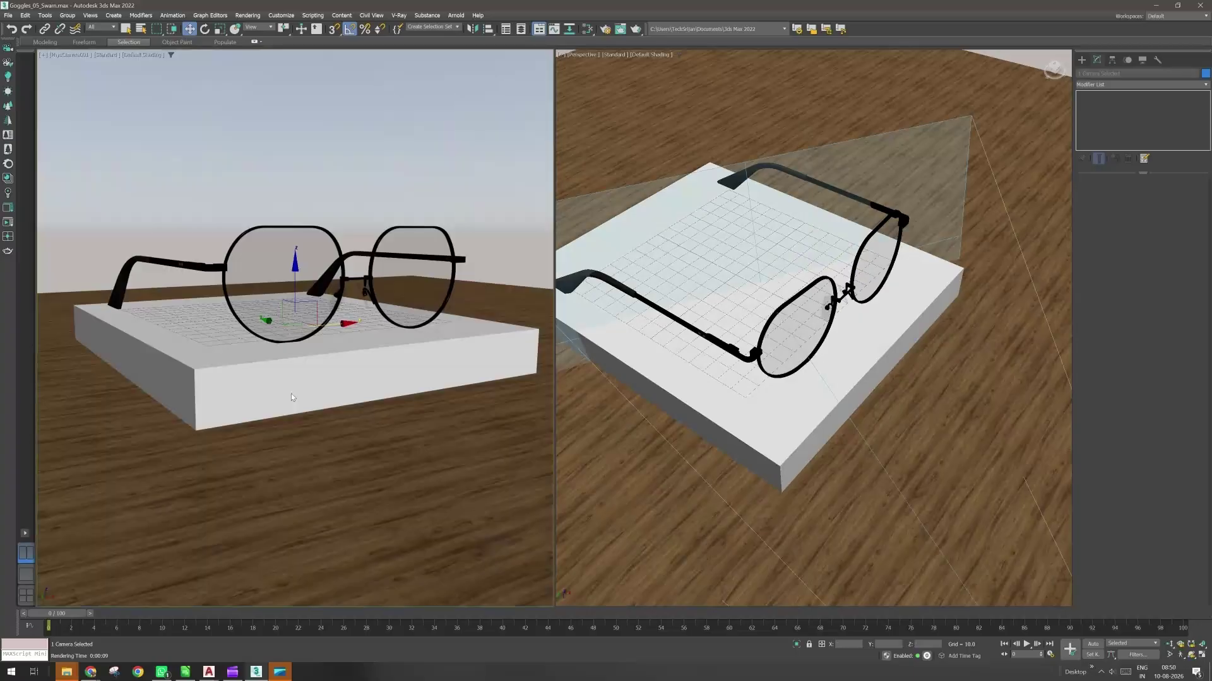
key(p)
alt+middle_drag(311, 397, 367, 516)
click(402, 499)
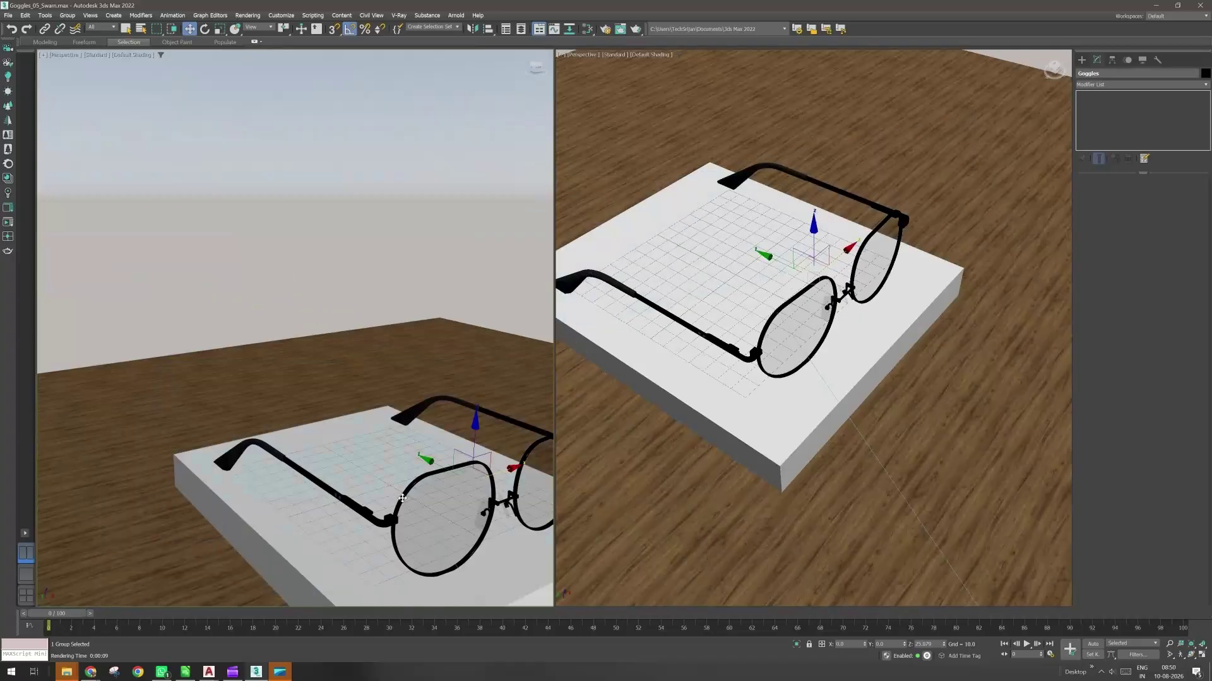
Run Corona interactive rendering in the second viewport, frame the glasses in the perspective view, and dismiss the denoiser error window.
alt+middle_drag(414, 493, 829, 356)
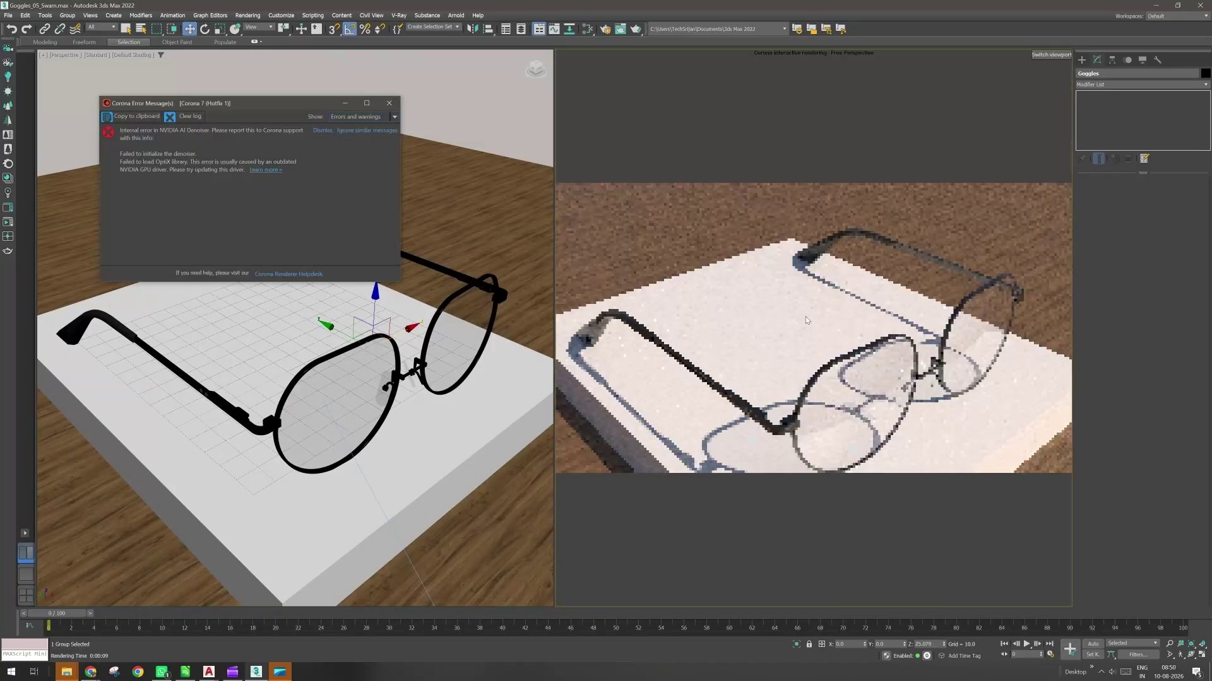
click(388, 103)
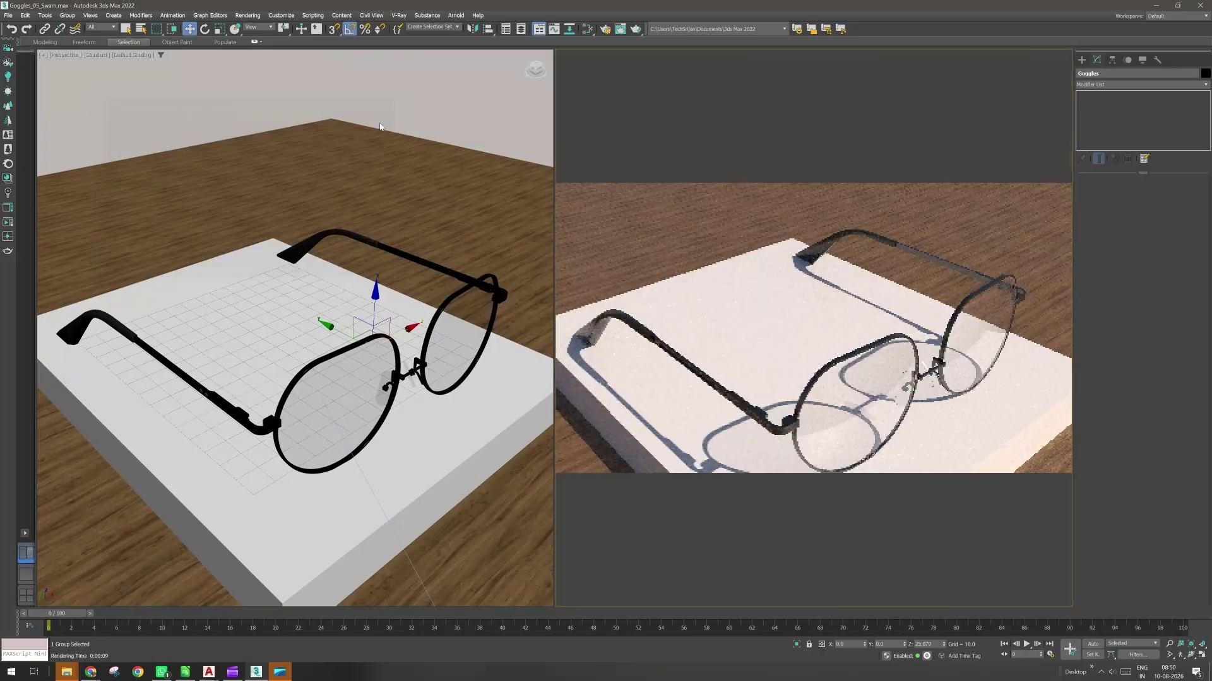
mouse_move(343, 343)
middle_down()
mouse_move(275, 336)
mouse_move(352, 346)
middle_up()
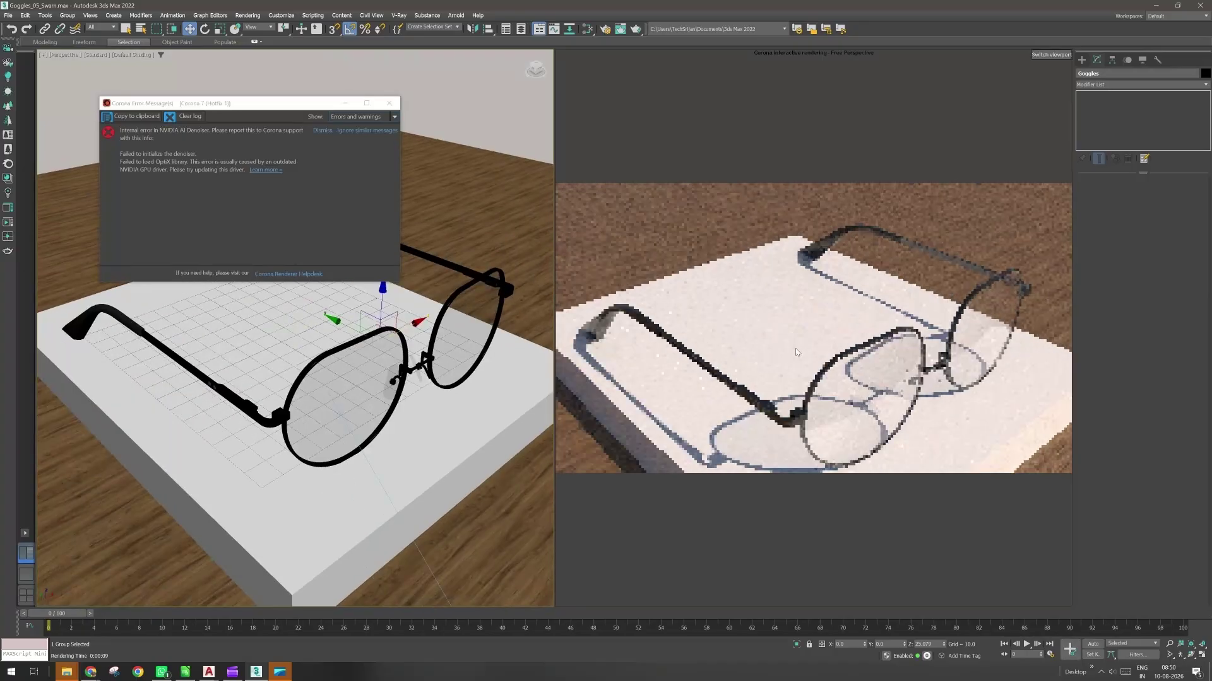
click(389, 104)
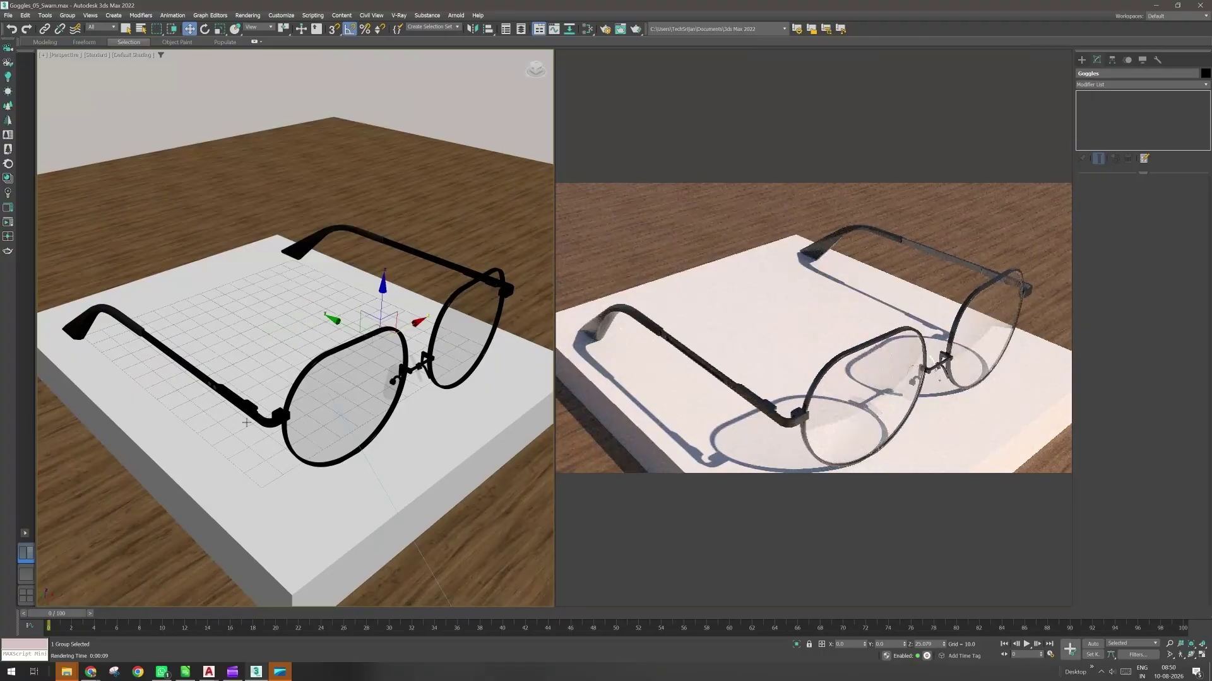
Show edged faces in the perspective view and compare the temple arm's rivets and seam up close with the interactive render.
scroll(214, 391, up, 8)
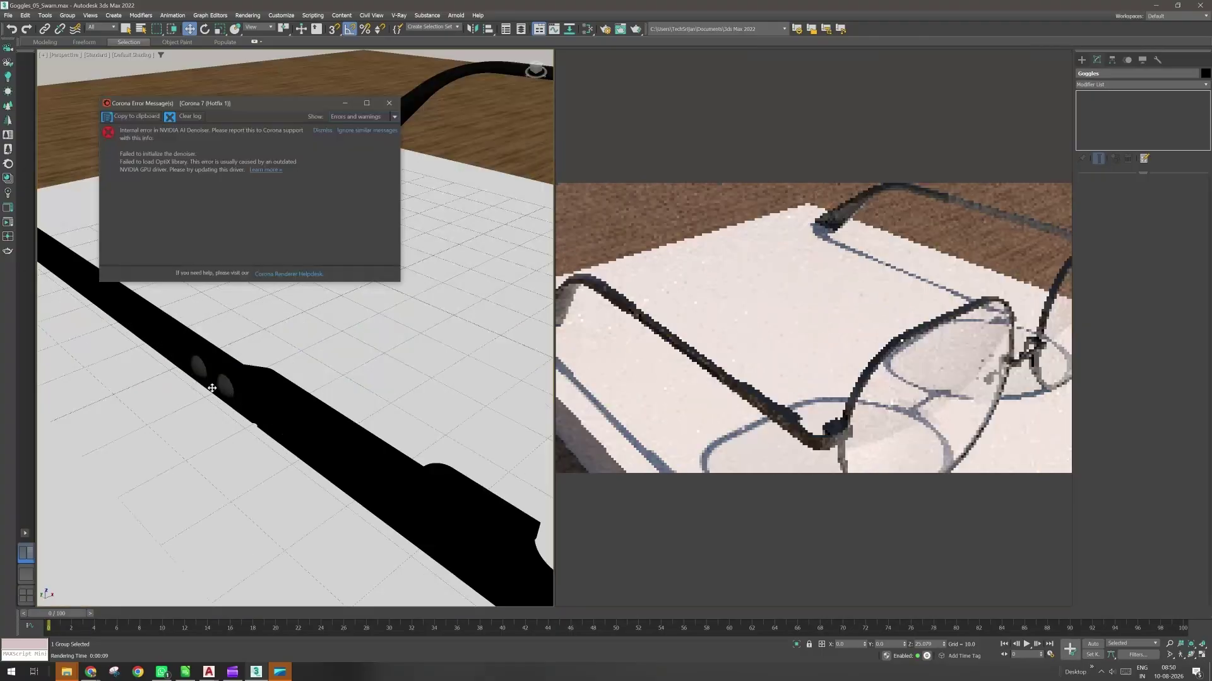
scroll(212, 388, up, 3)
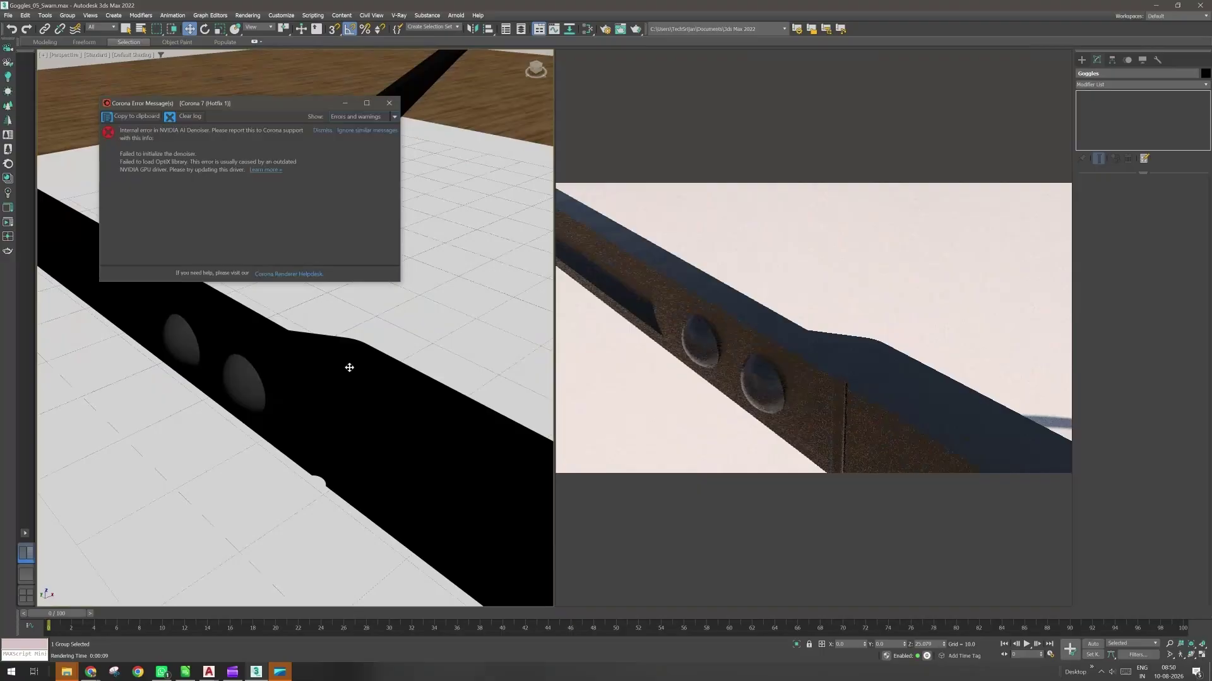
click(317, 374)
key(F4)
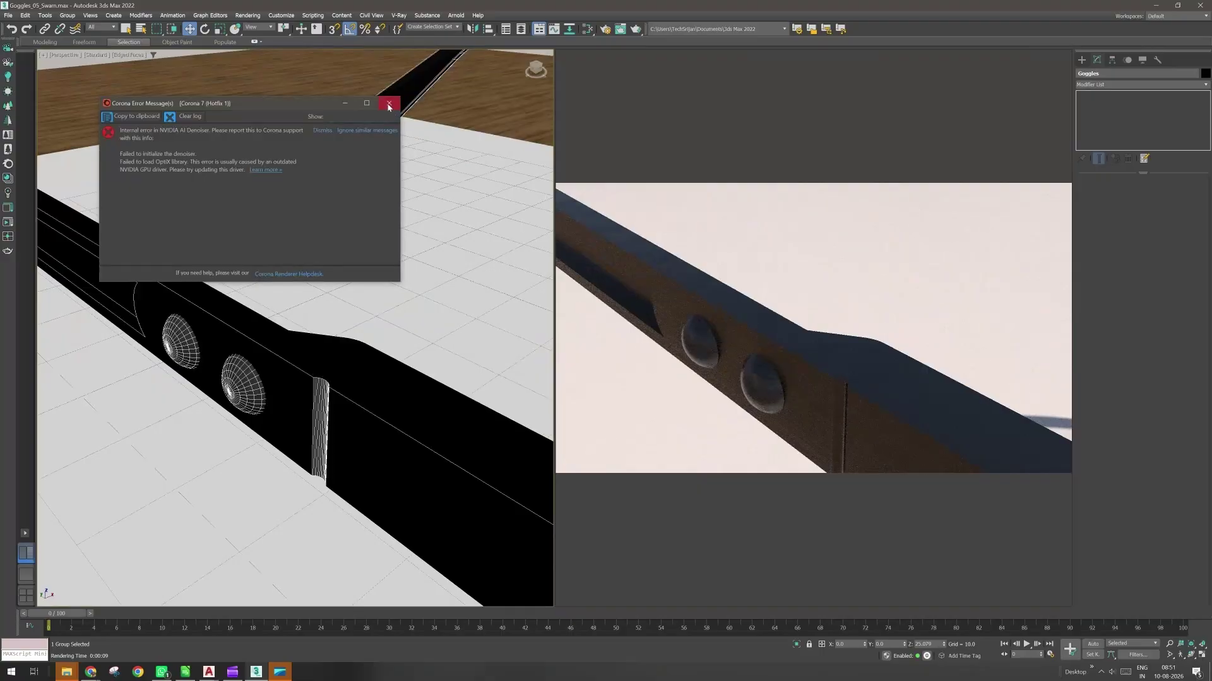
click(389, 105)
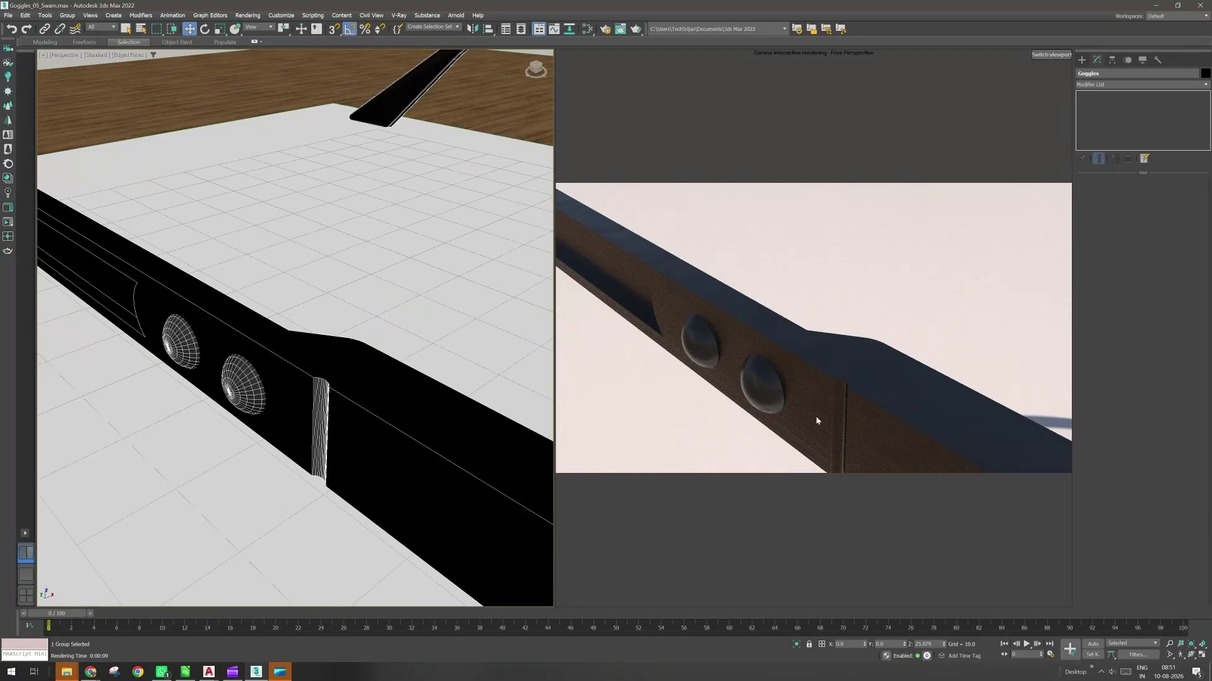
middle_drag(288, 422, 268, 372)
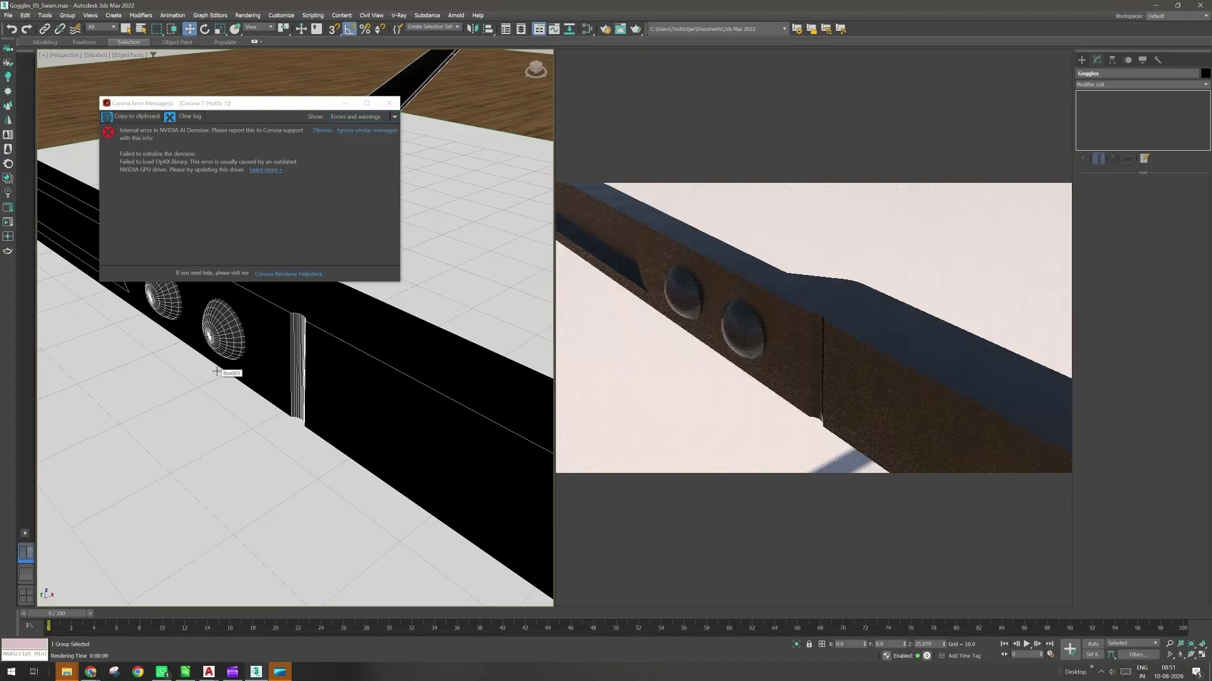
Read the Corona error message about the NVIDIA AI Denoiser, highlighting the text that explains its cause.
click(138, 129)
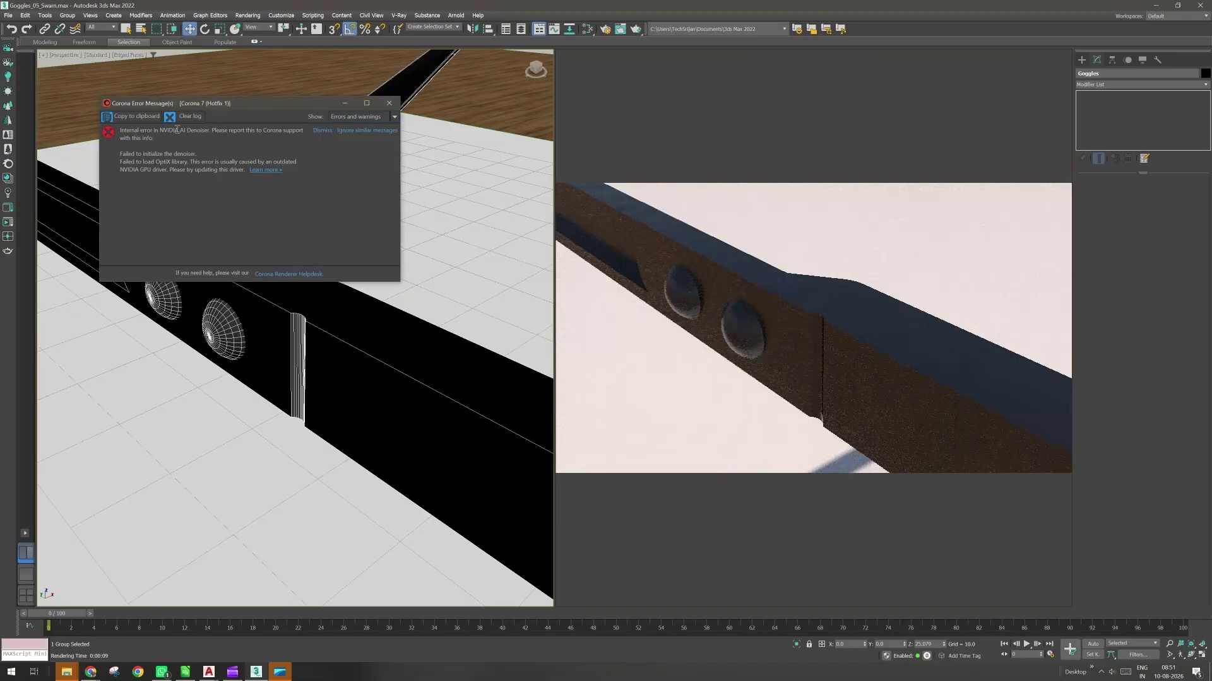
drag(177, 129, 276, 130)
drag(150, 153, 195, 162)
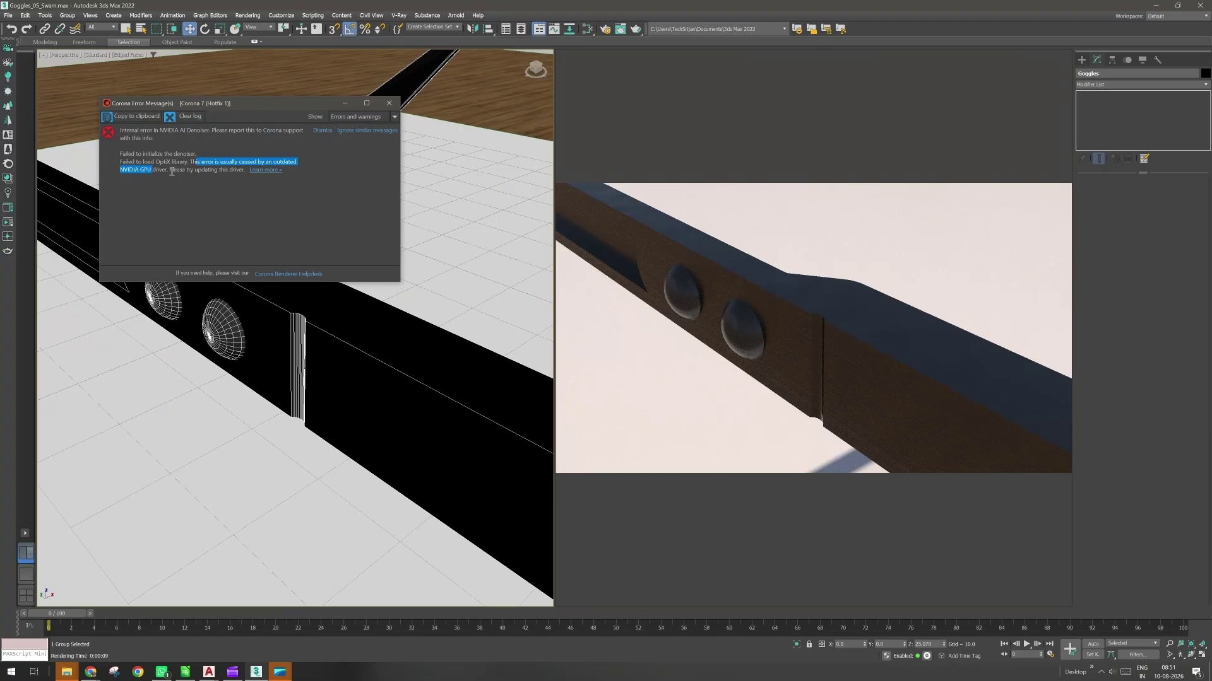
Reread the denoiser initialization error in the Corona message and move its window clear of the temple arm's rivets.
mouse_move(169, 169)
mouse_down()
mouse_move(145, 168)
mouse_move(178, 153)
mouse_up()
click(131, 171)
click(167, 151)
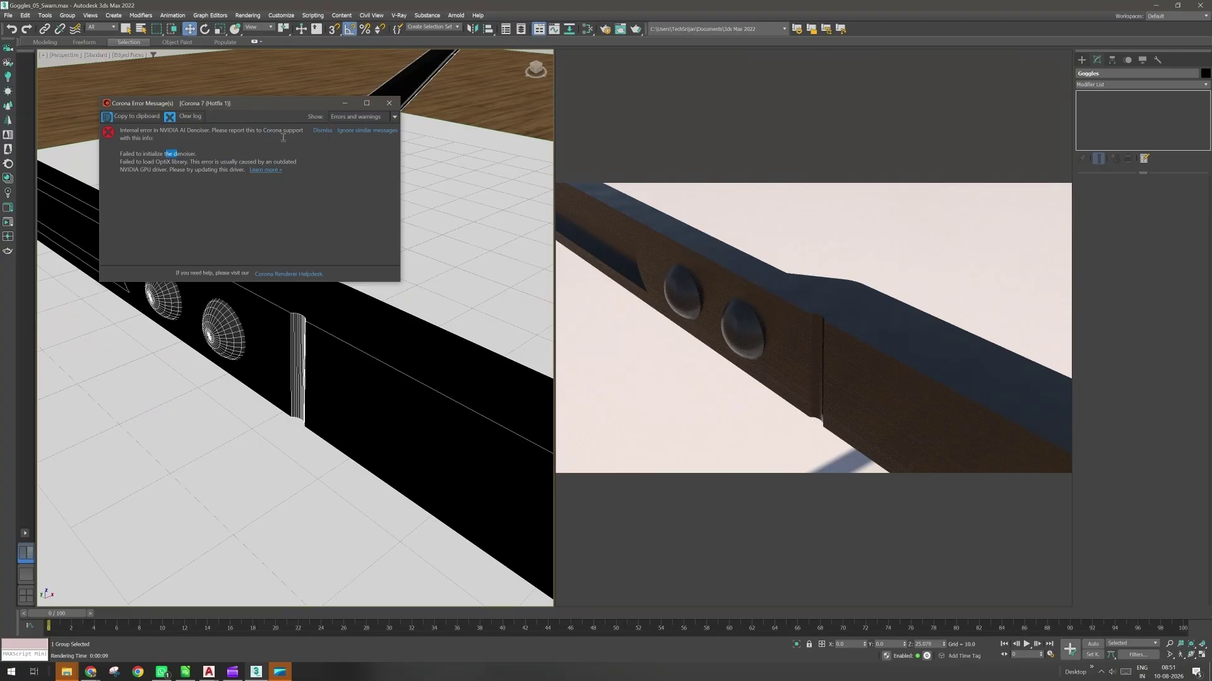
drag(289, 108, 267, 42)
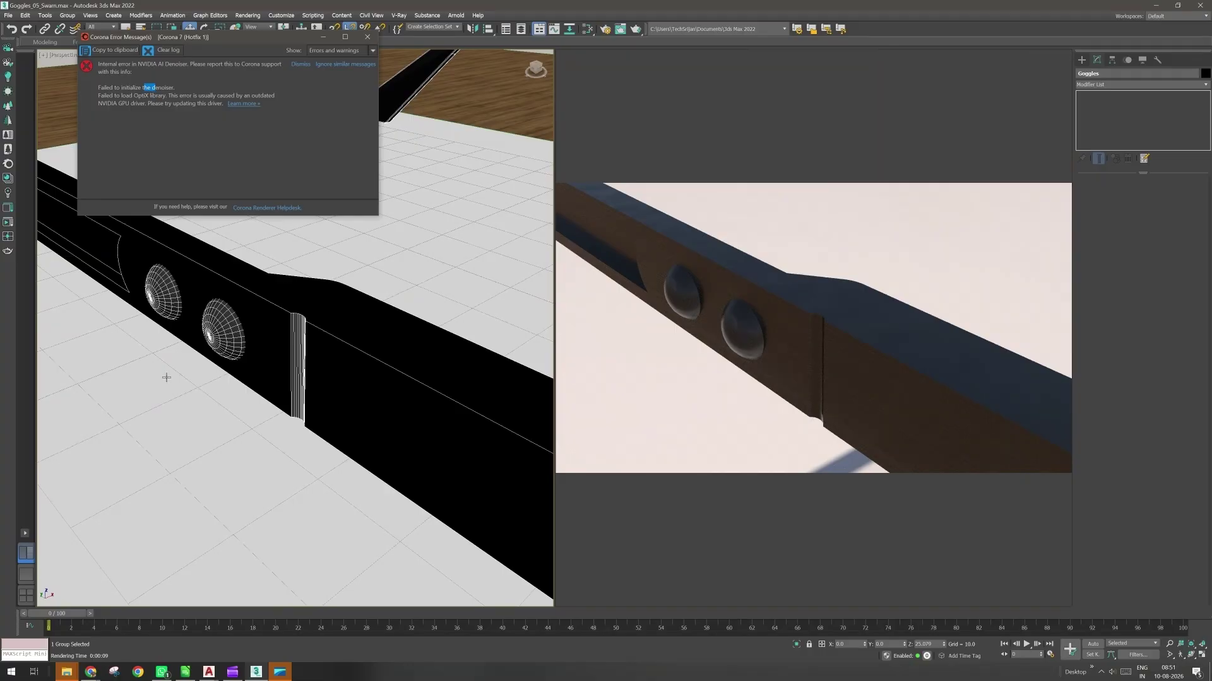
Ungroup the Goggles group and select both rivet spheres on the temple arm.
click(214, 333)
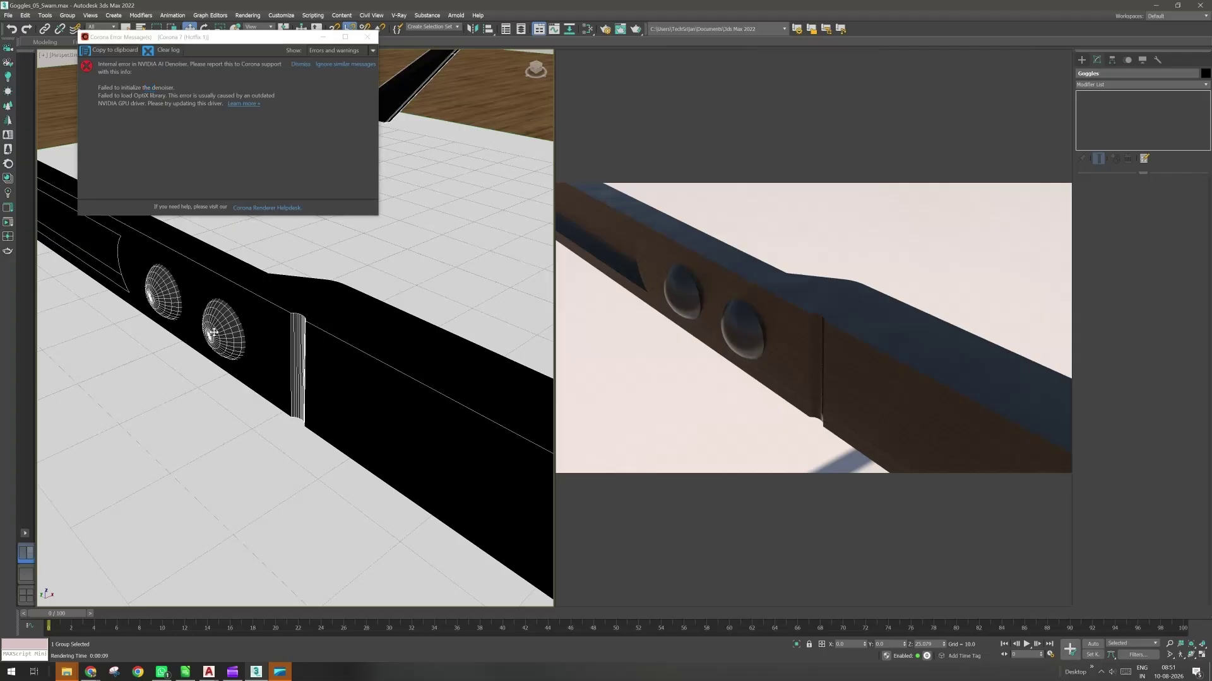
click(67, 15)
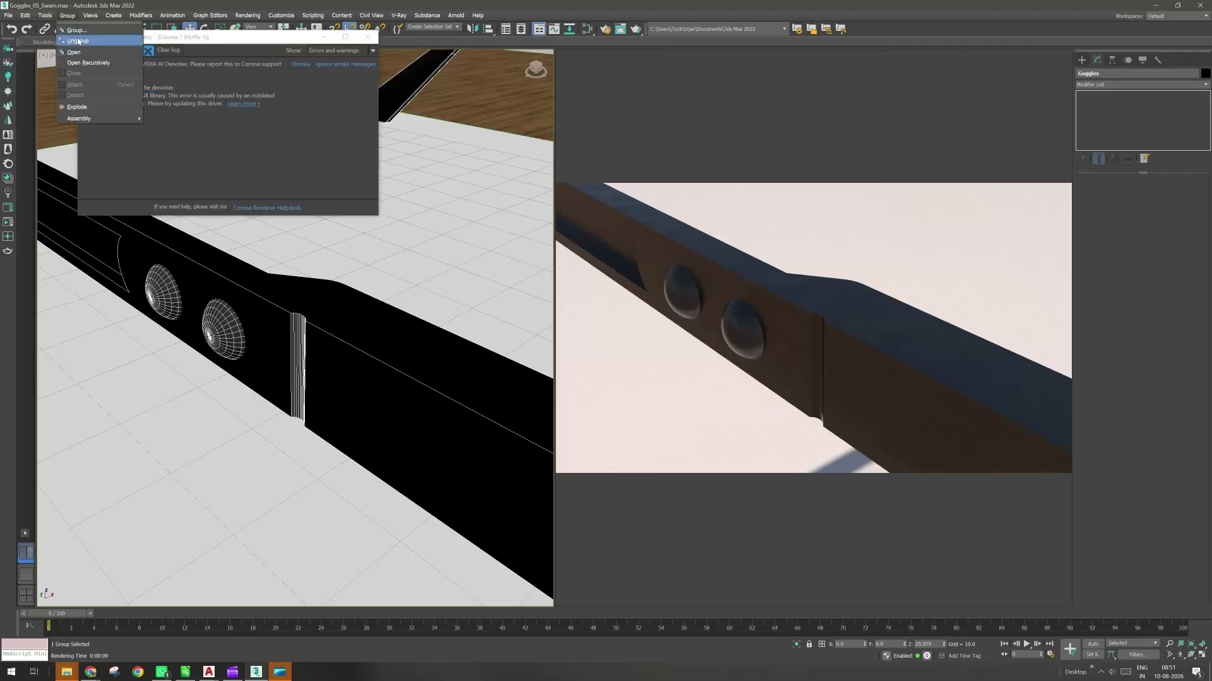
click(78, 41)
click(231, 322)
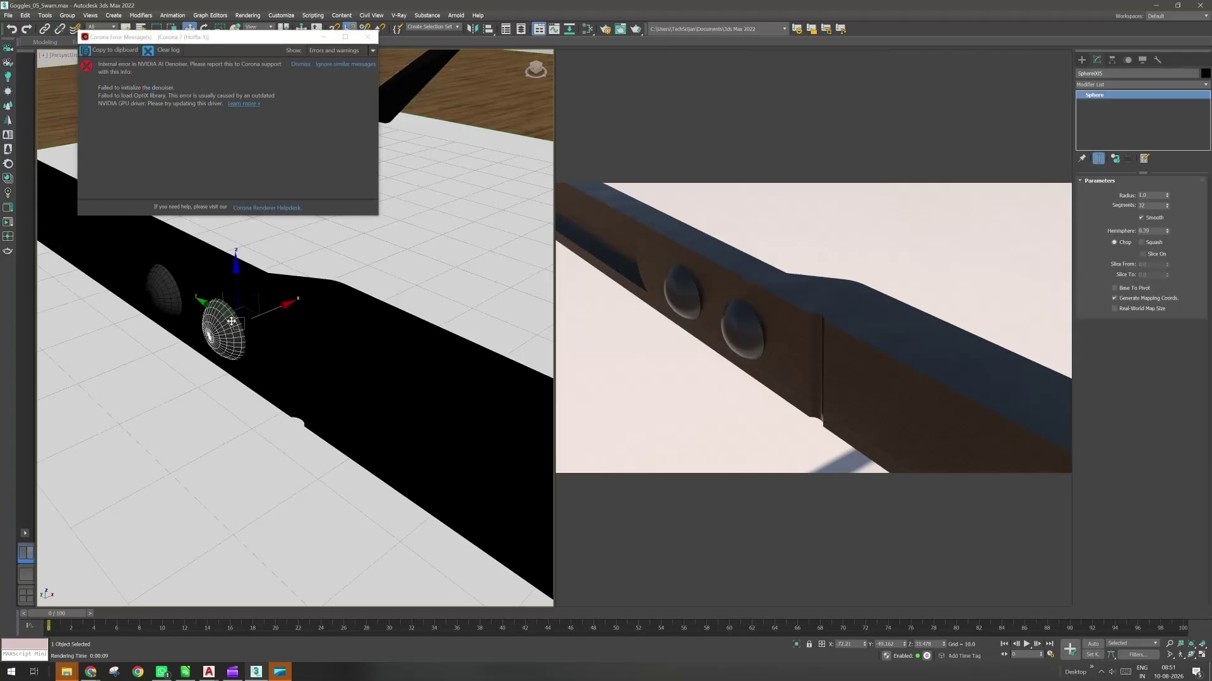
ctrl+click(169, 286)
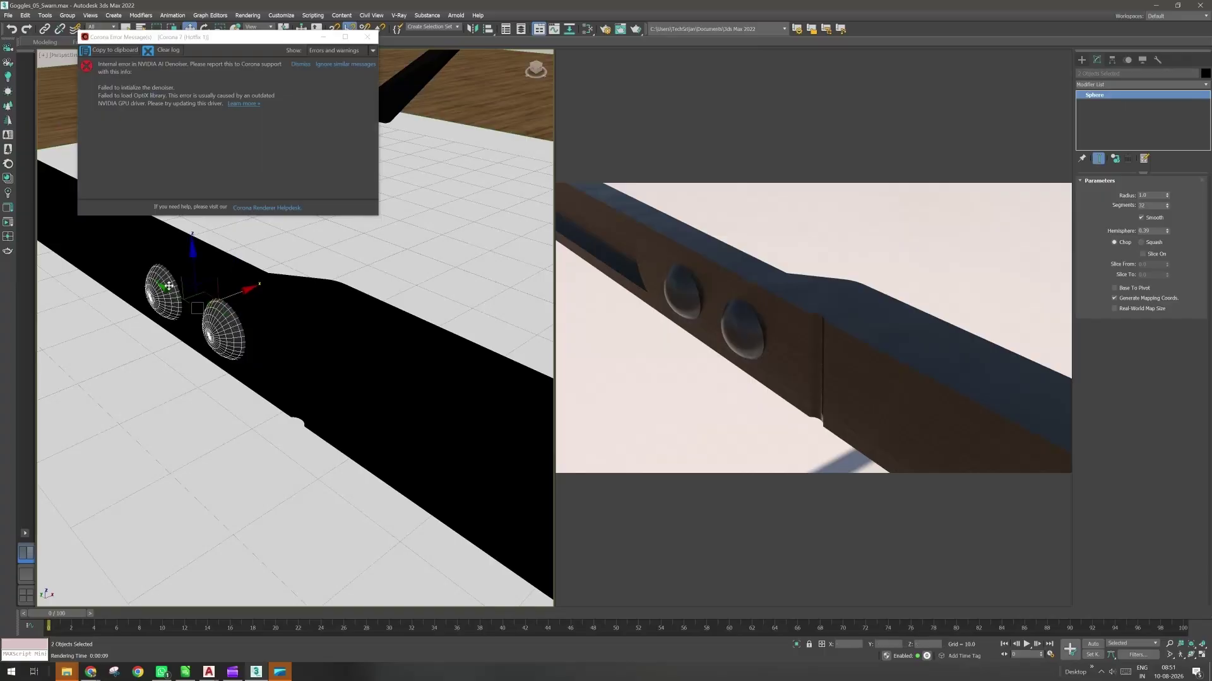
Sample the rivets' Frame physical material into the Slate Material Editor and set its node in the empty space beside the other materials.
key(m)
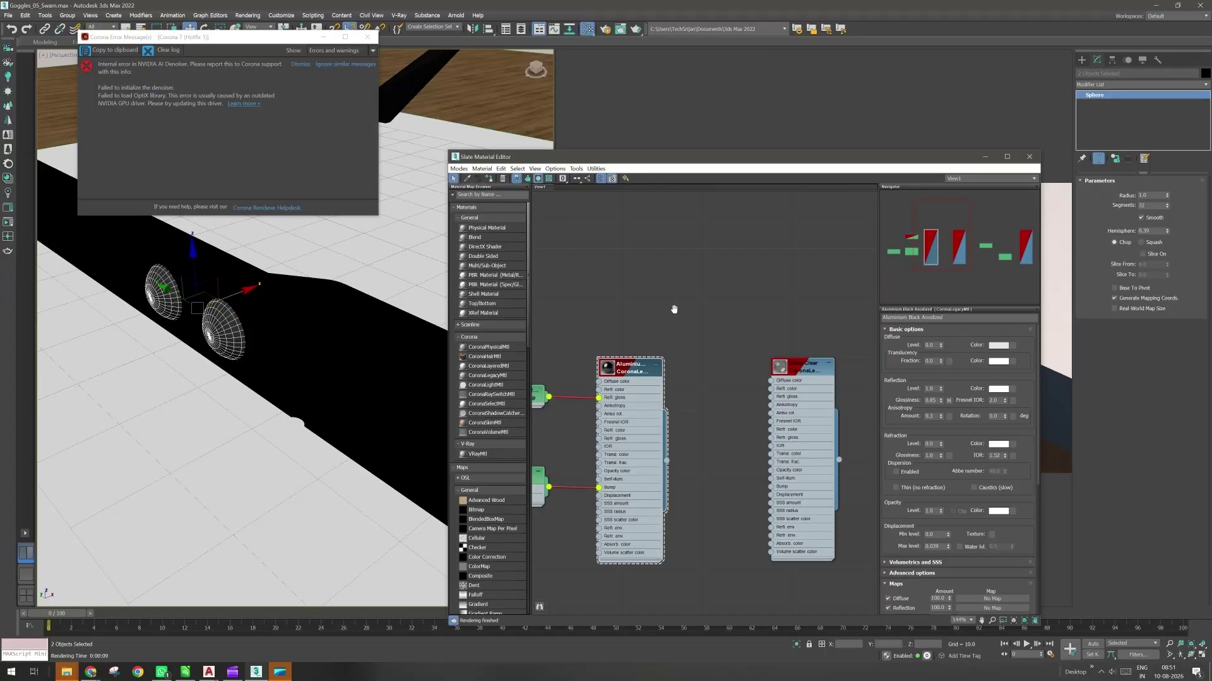
scroll(674, 309, up, 2)
scroll(739, 351, up, 1)
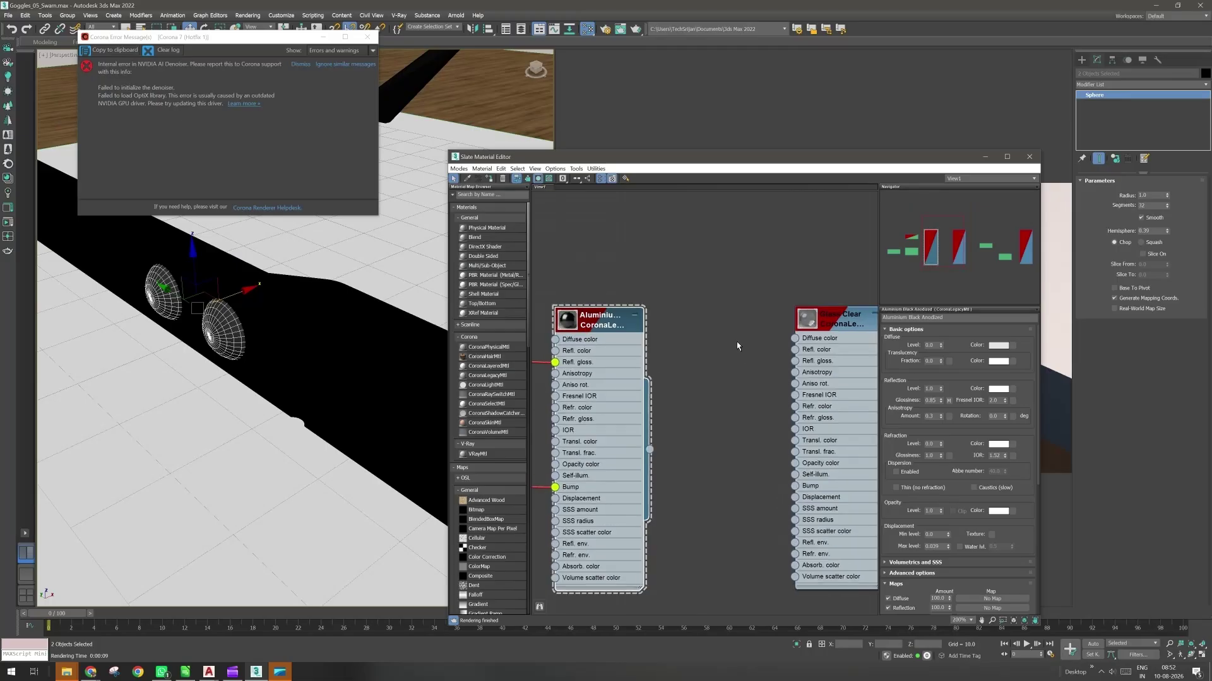
middle_drag(737, 345, 379, 337)
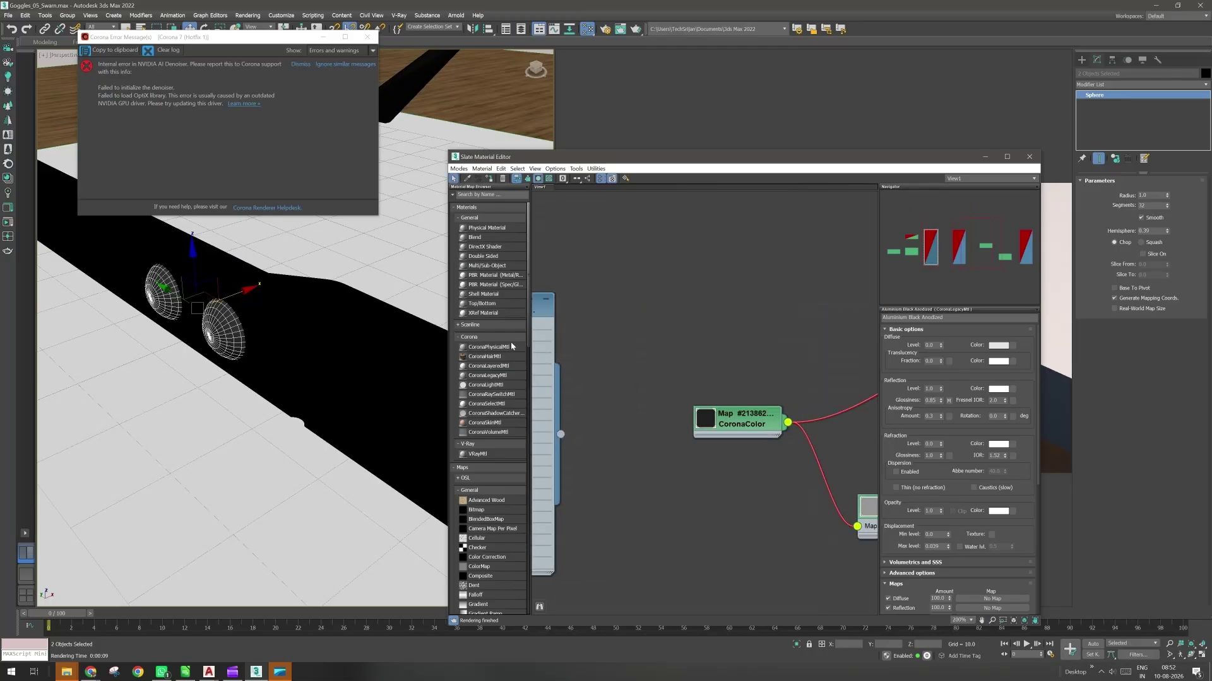
middle_drag(687, 366, 240, 376)
middle_drag(716, 404, 665, 392)
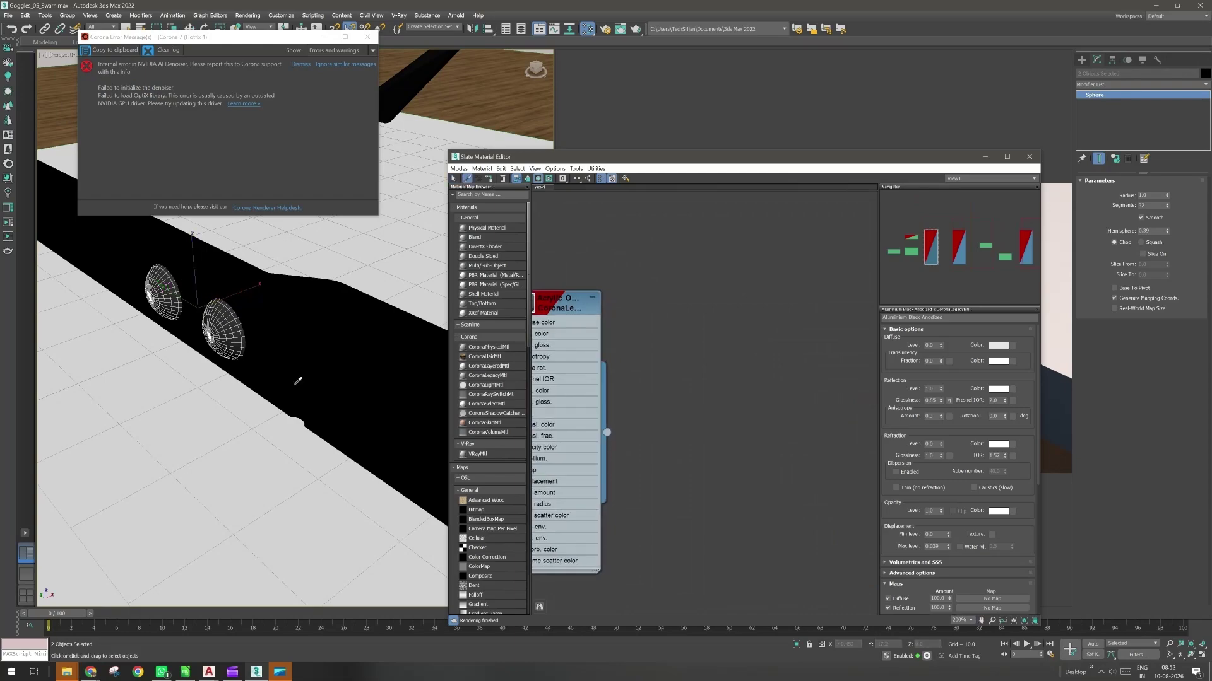
click(226, 324)
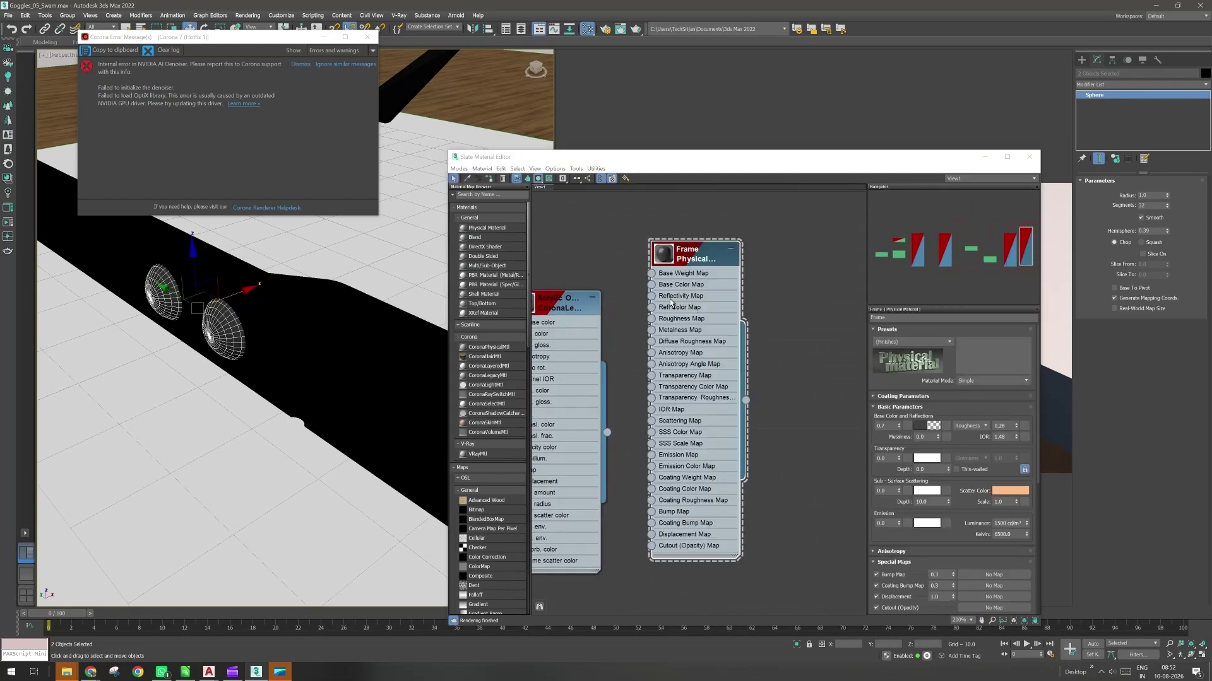
drag(693, 261, 718, 273)
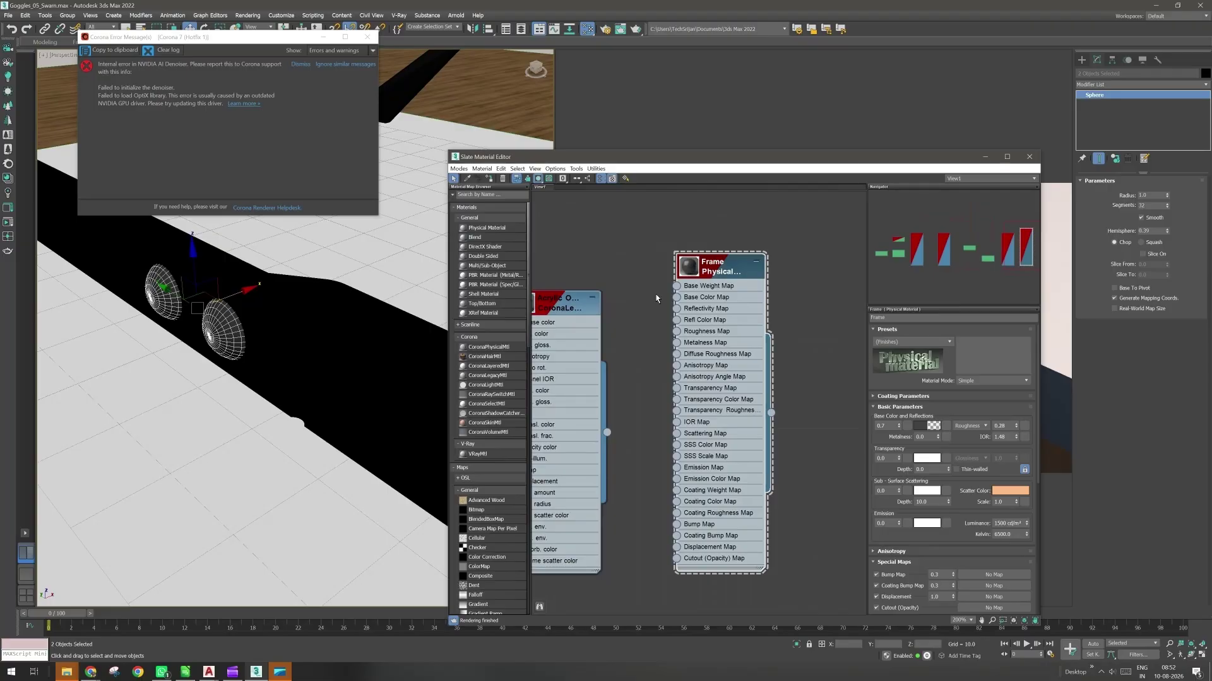
Assign the Aluminium Black Anodized material to both rivets, check them in the interactive render, and close the material editor.
middle_drag(656, 298, 443, 290)
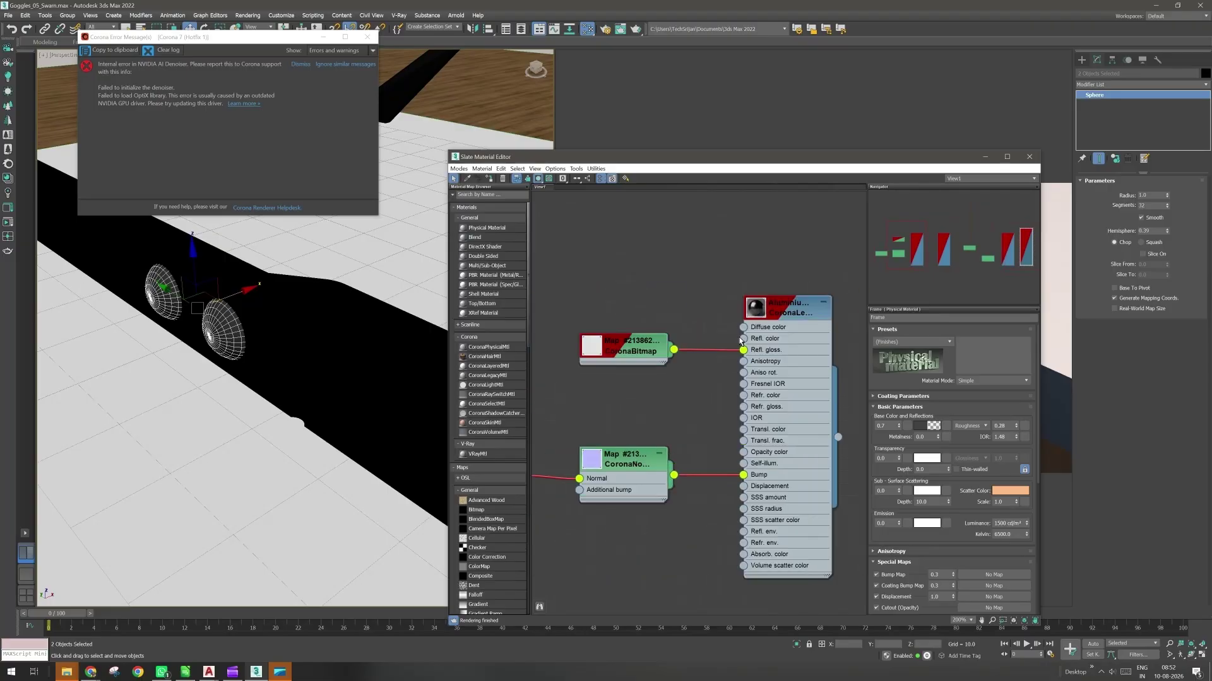
double_click(790, 318)
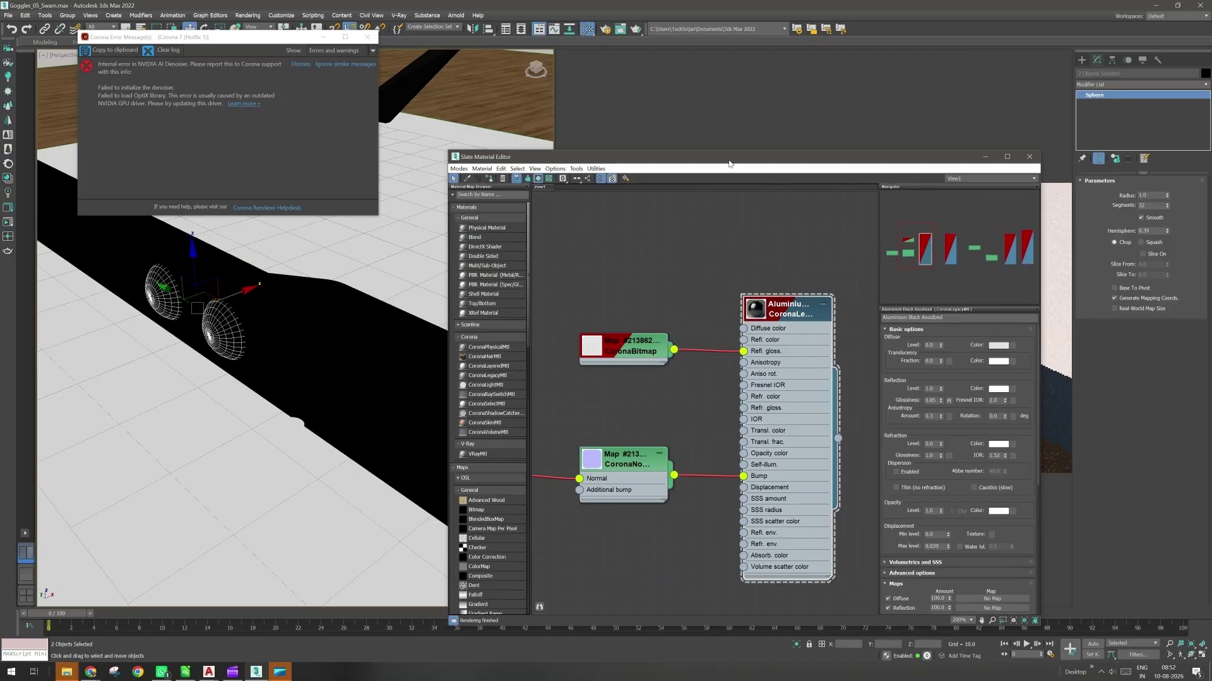
drag(729, 163, 469, 417)
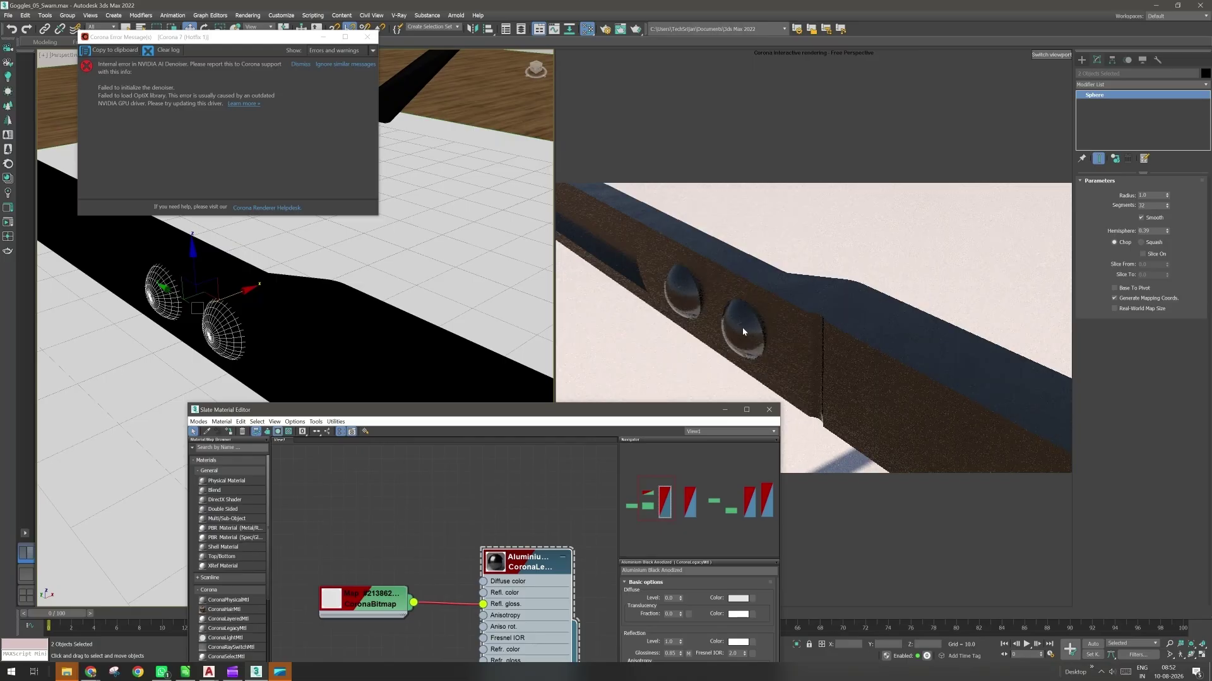
middle_drag(493, 549, 461, 513)
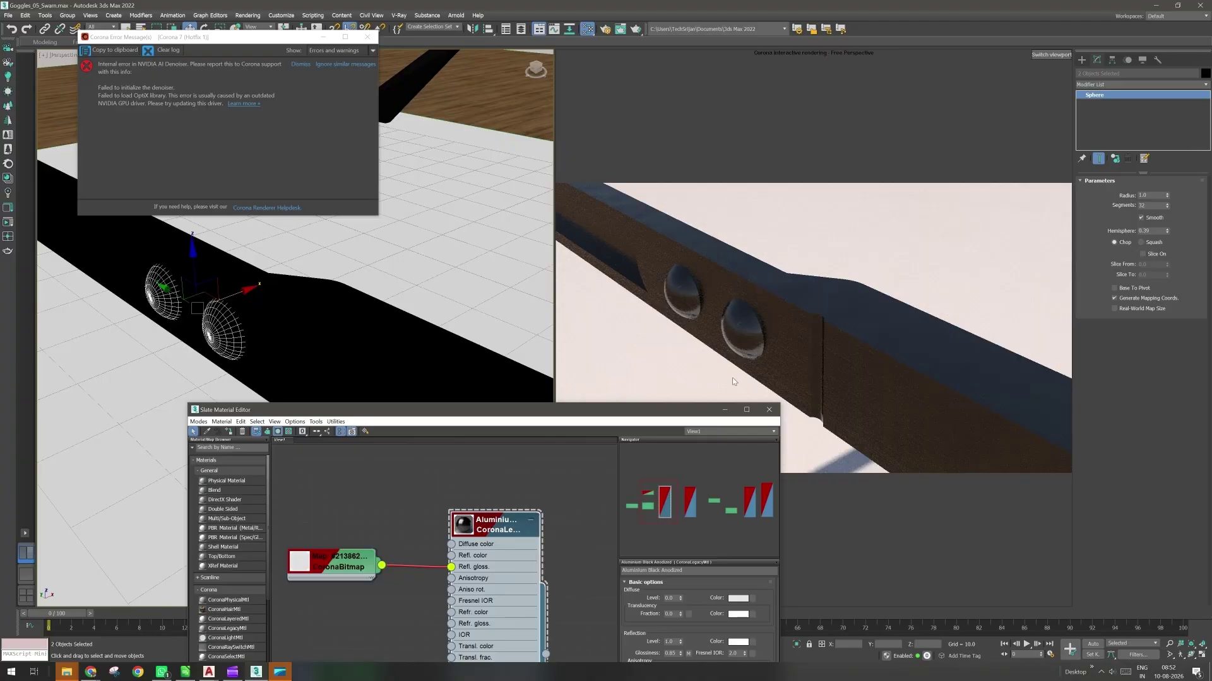
click(769, 411)
Create a teapot with a radius of about 12 on the white surface beside the temple arm, with AutoGrid enabled.
click(1081, 60)
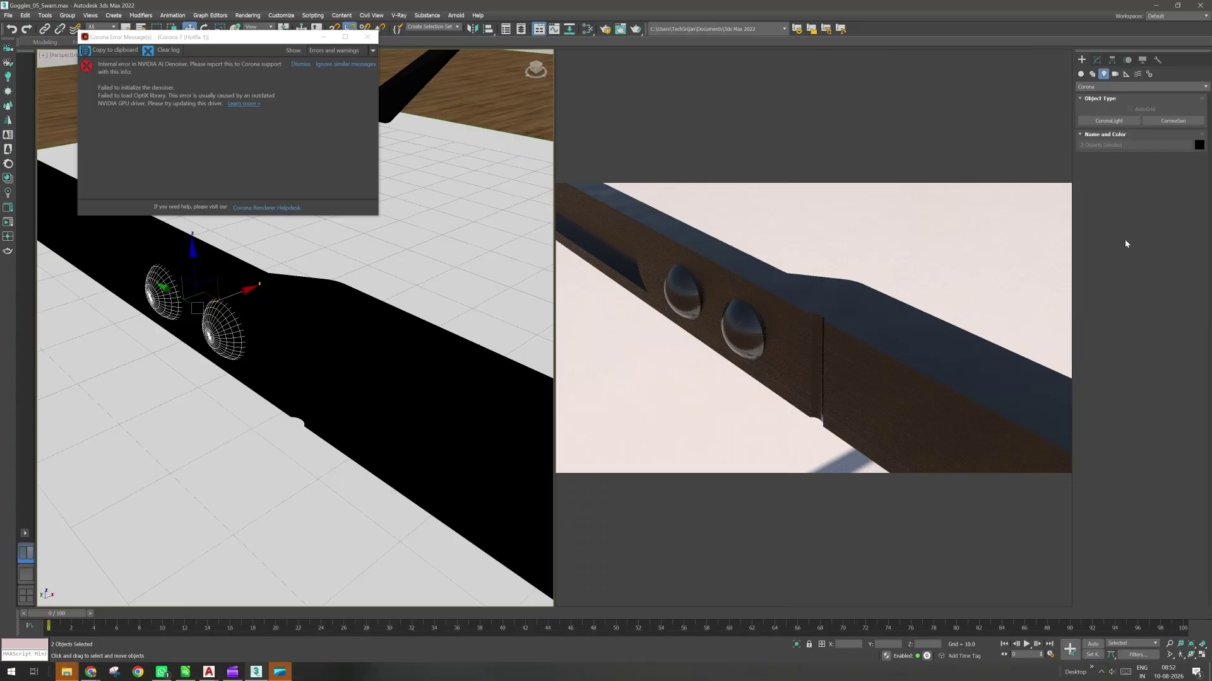
click(1080, 74)
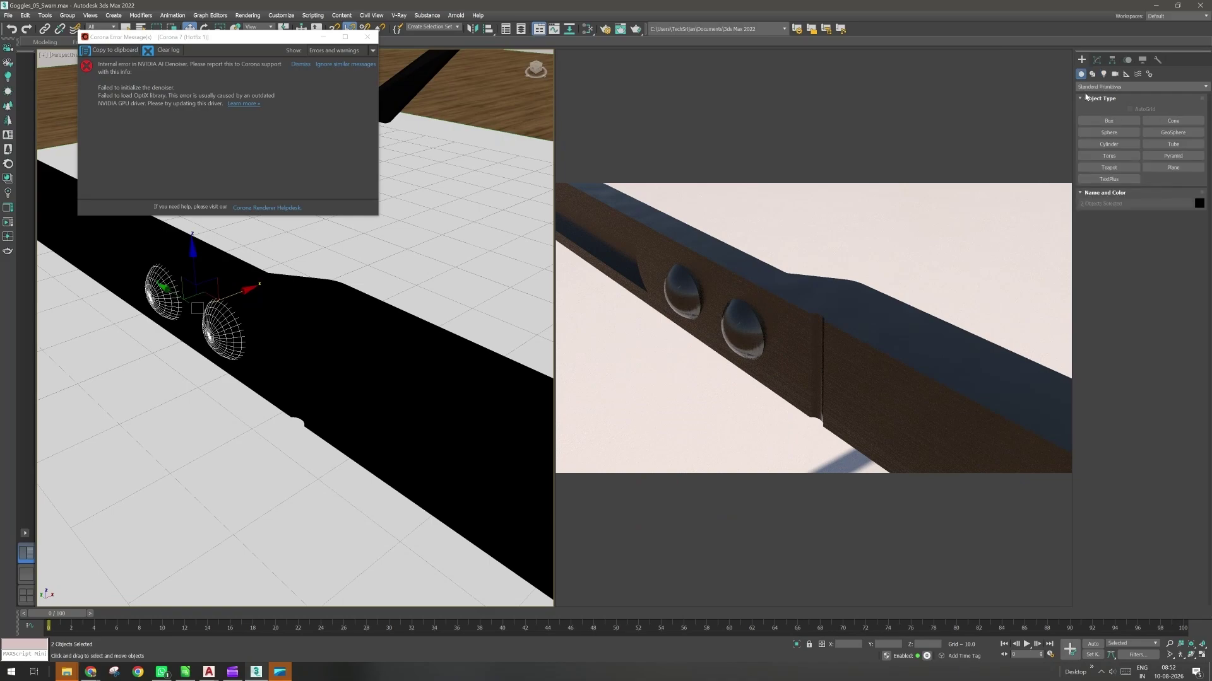
click(1111, 168)
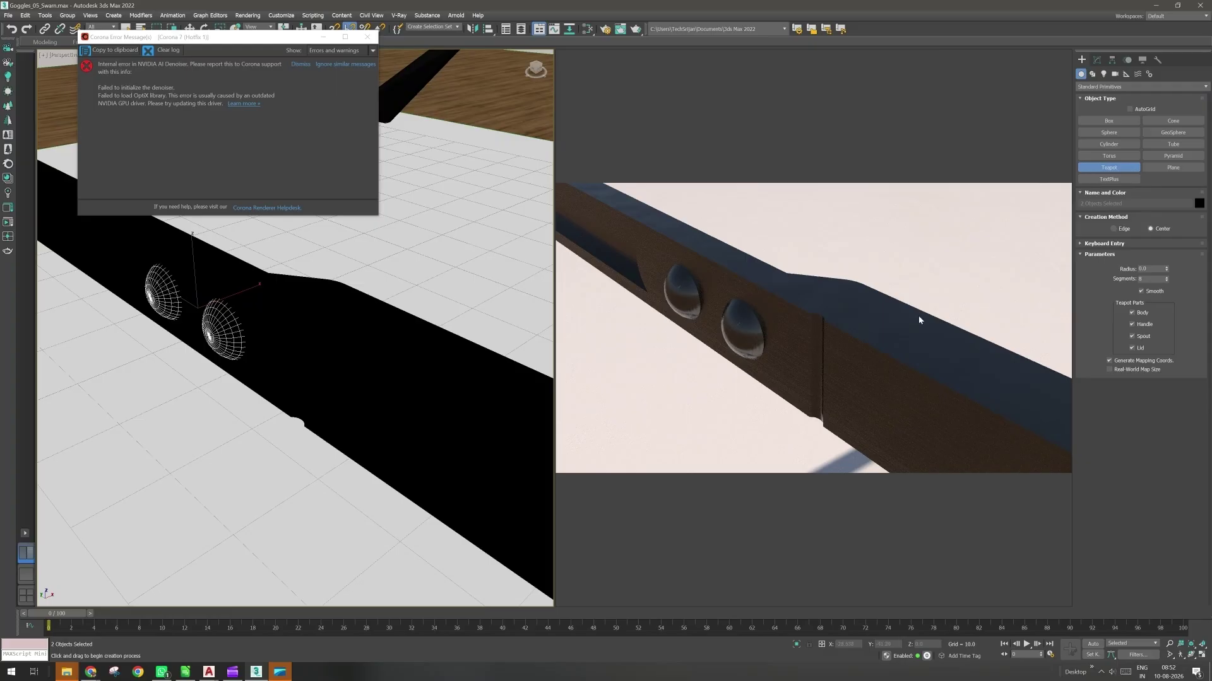
click(1129, 110)
middle_drag(378, 437, 383, 416)
scroll(384, 417, down, 4)
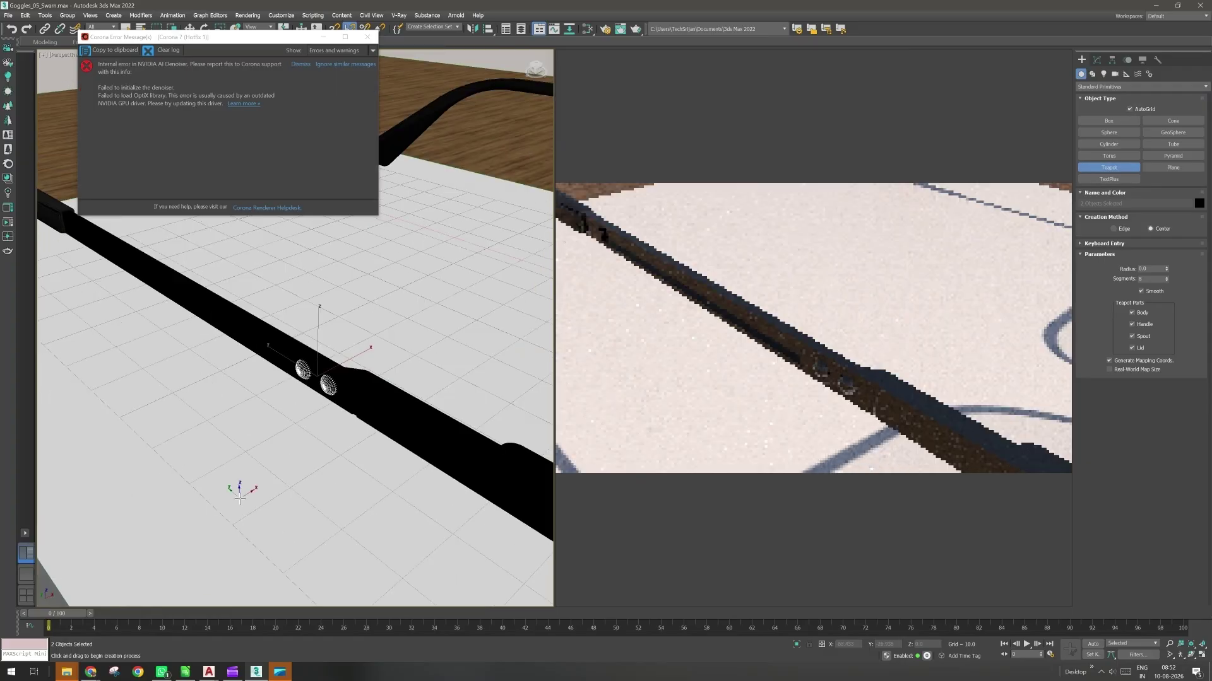
middle_drag(240, 499, 250, 473)
drag(251, 473, 308, 524)
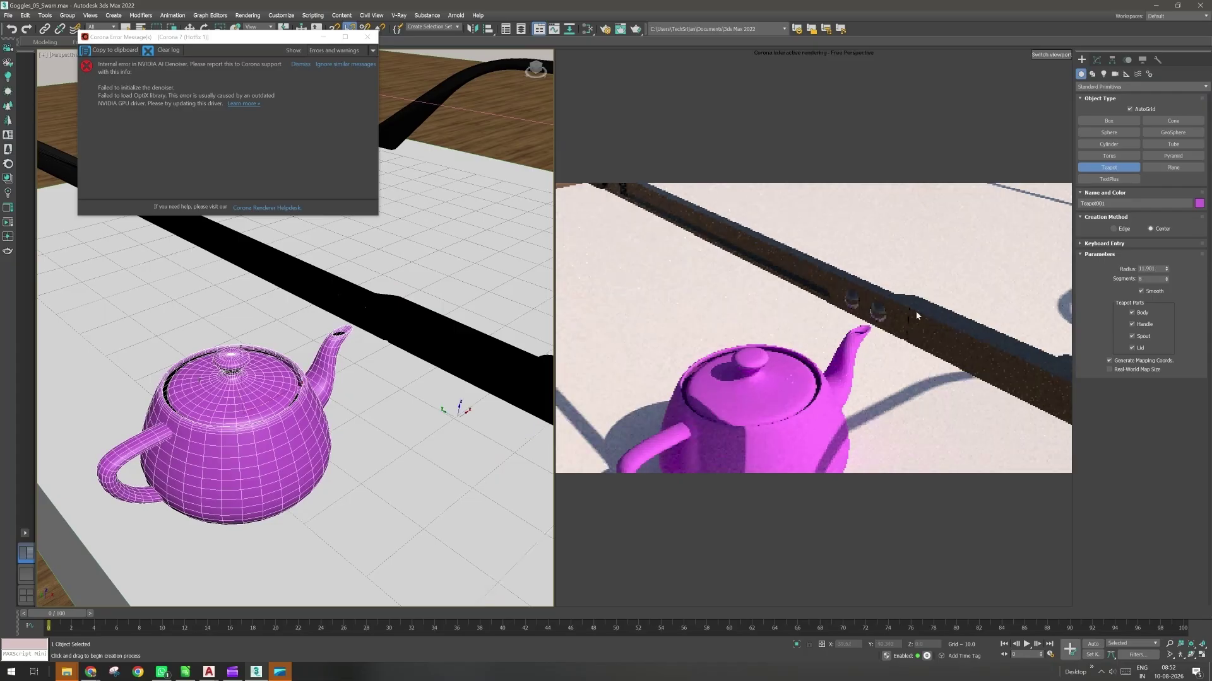
Assign the Aluminium Black Anodized material to the teapot and close the material editor.
scroll(340, 326, up, 2)
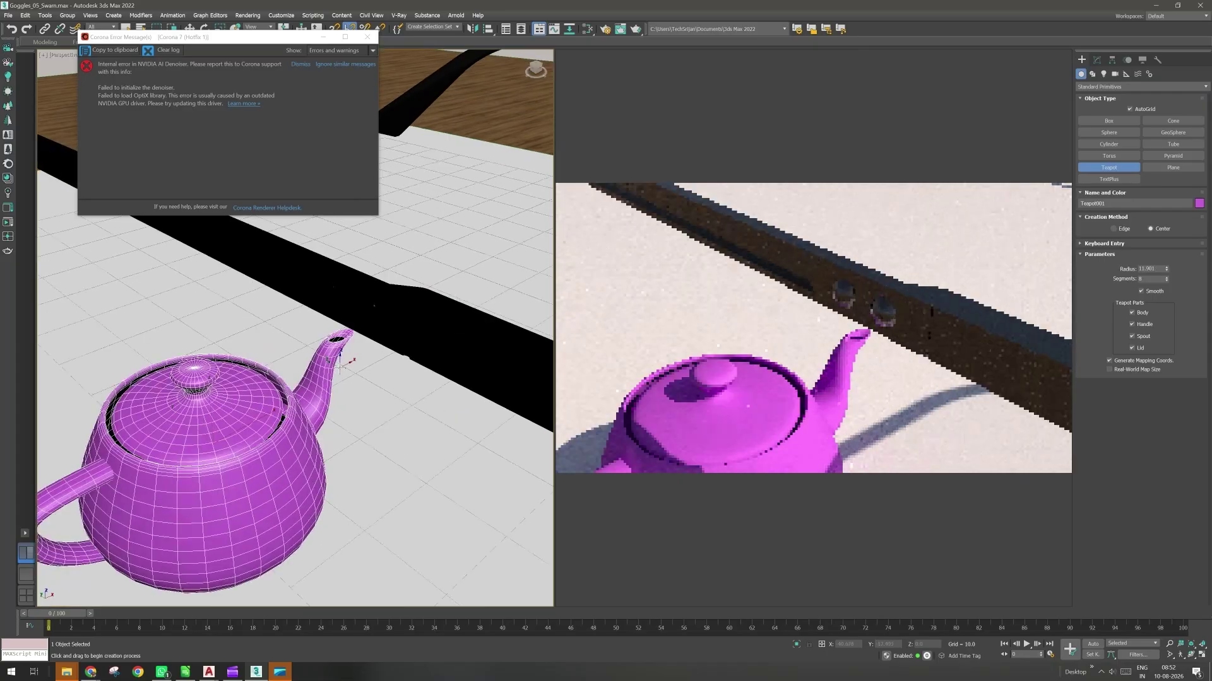
scroll(347, 361, up, 3)
scroll(268, 407, down, 3)
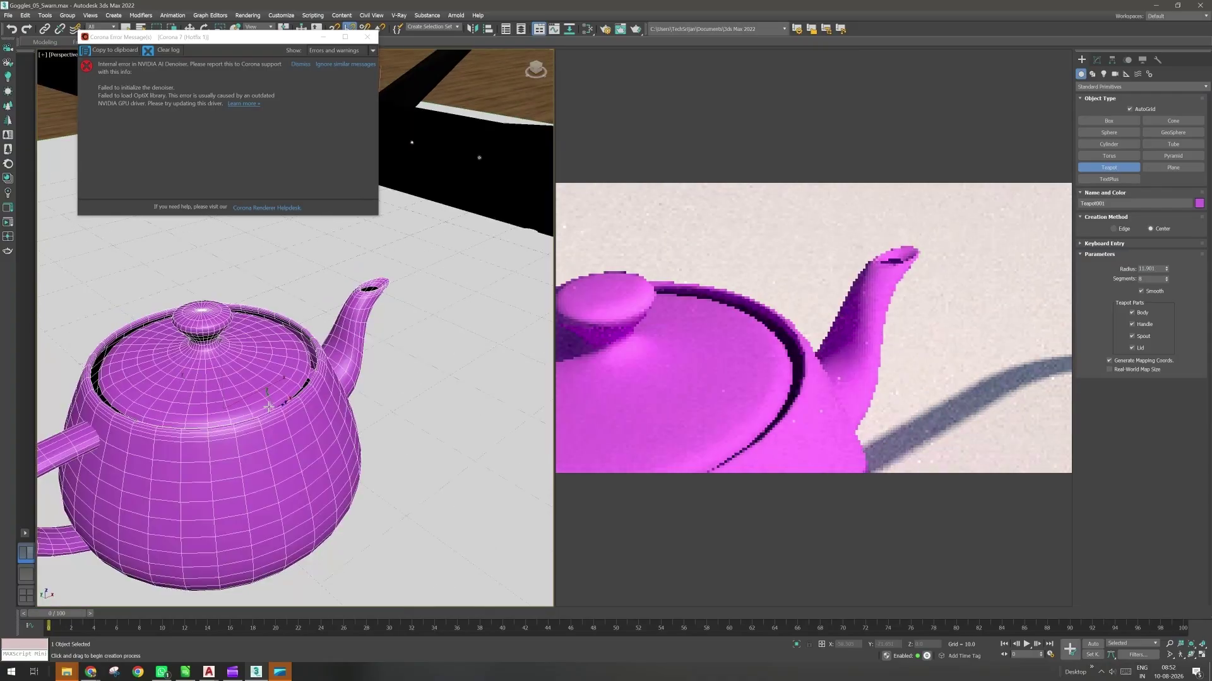
key(w)
key(m)
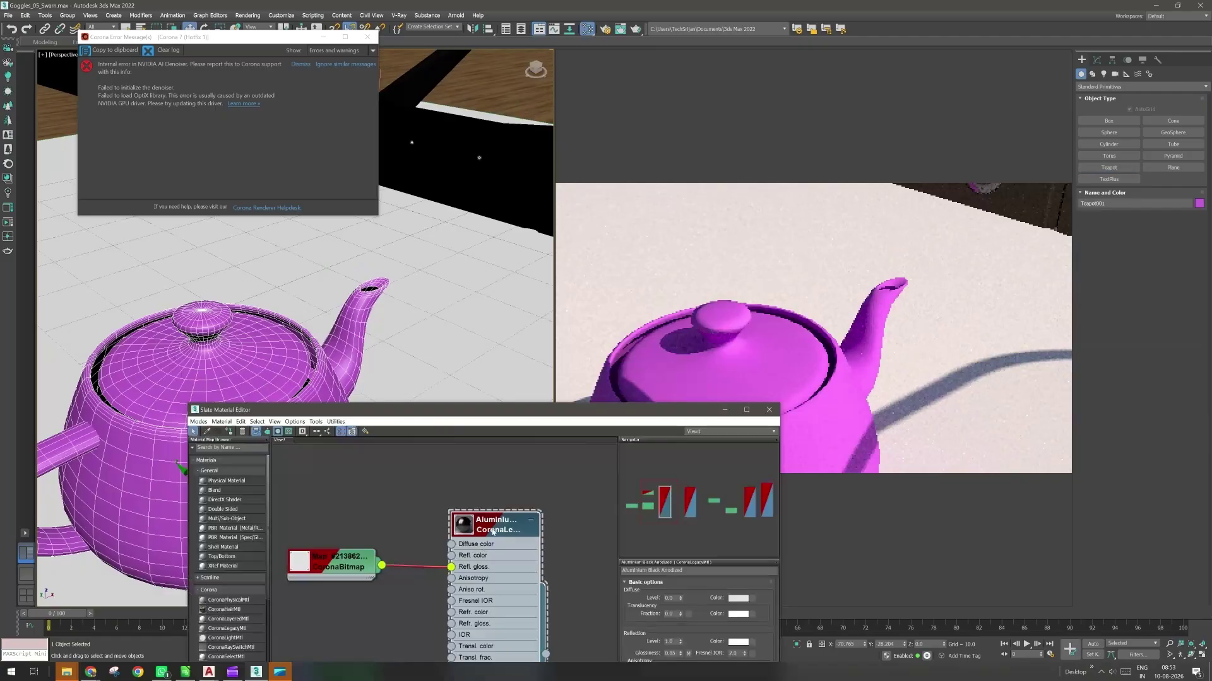
click(228, 432)
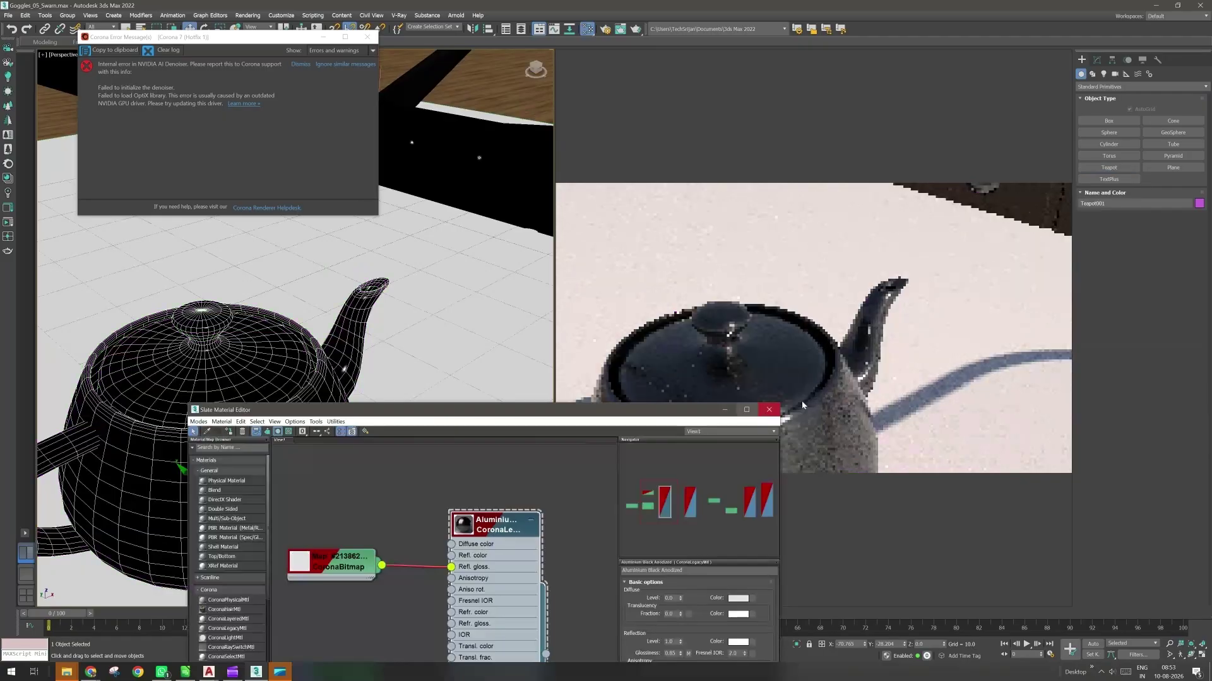
click(769, 410)
Examine the anodized aluminium finish on the teapot from near and far in the interactive render.
middle_drag(350, 462, 387, 381)
scroll(386, 381, down, 2)
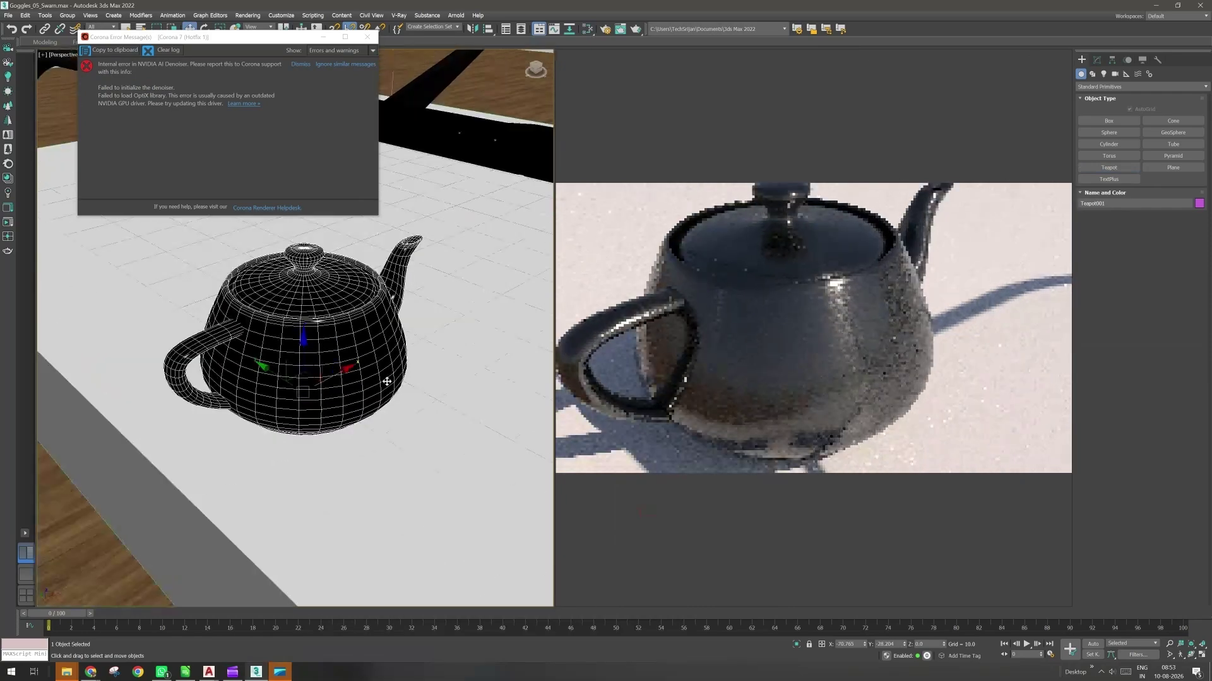
scroll(417, 388, down, 3)
middle_drag(417, 388, 362, 449)
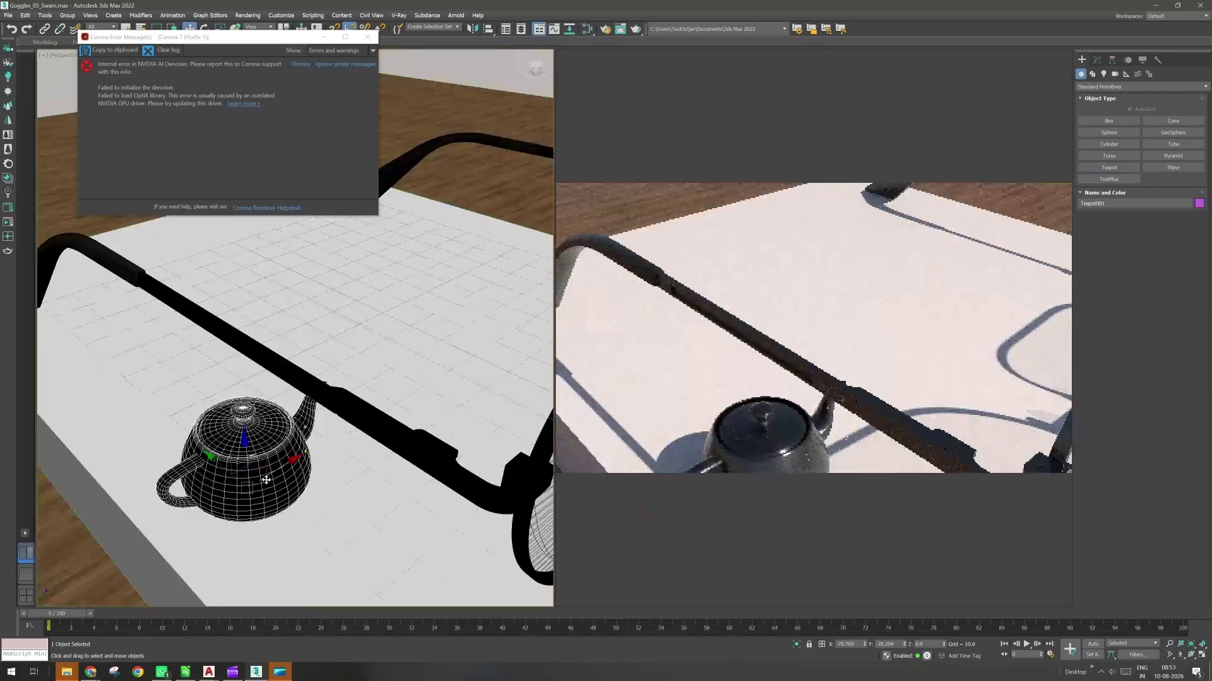
scroll(266, 480, up, 3)
middle_drag(265, 480, 311, 372)
scroll(275, 415, up, 3)
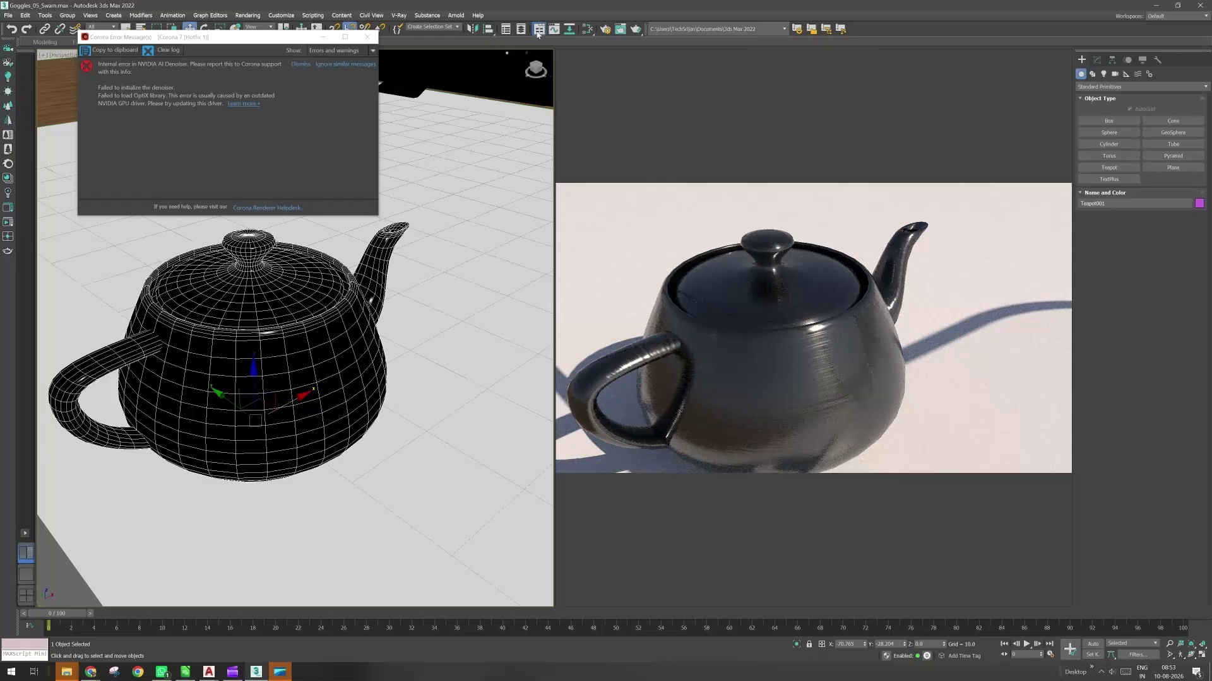
Enlarge the preview of the CoronaBitmap feeding the aluminium material's reflection glossiness, and arrange the material editor beside the rendered teapot.
click(587, 29)
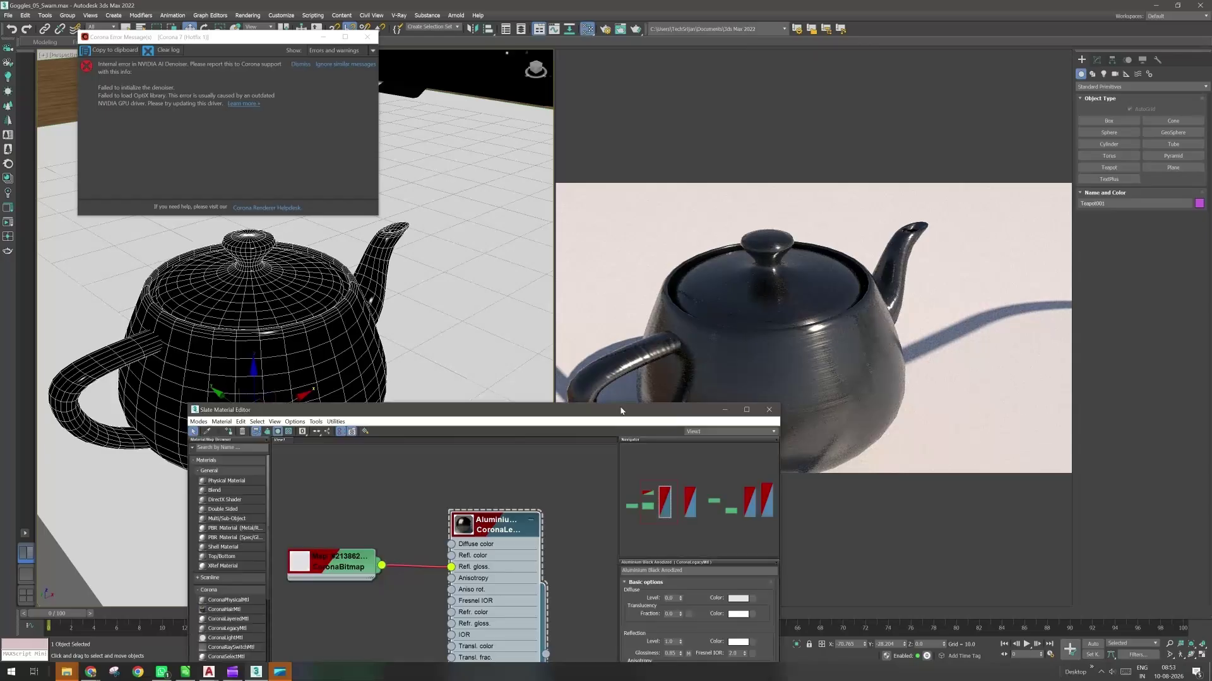
drag(621, 410, 885, 108)
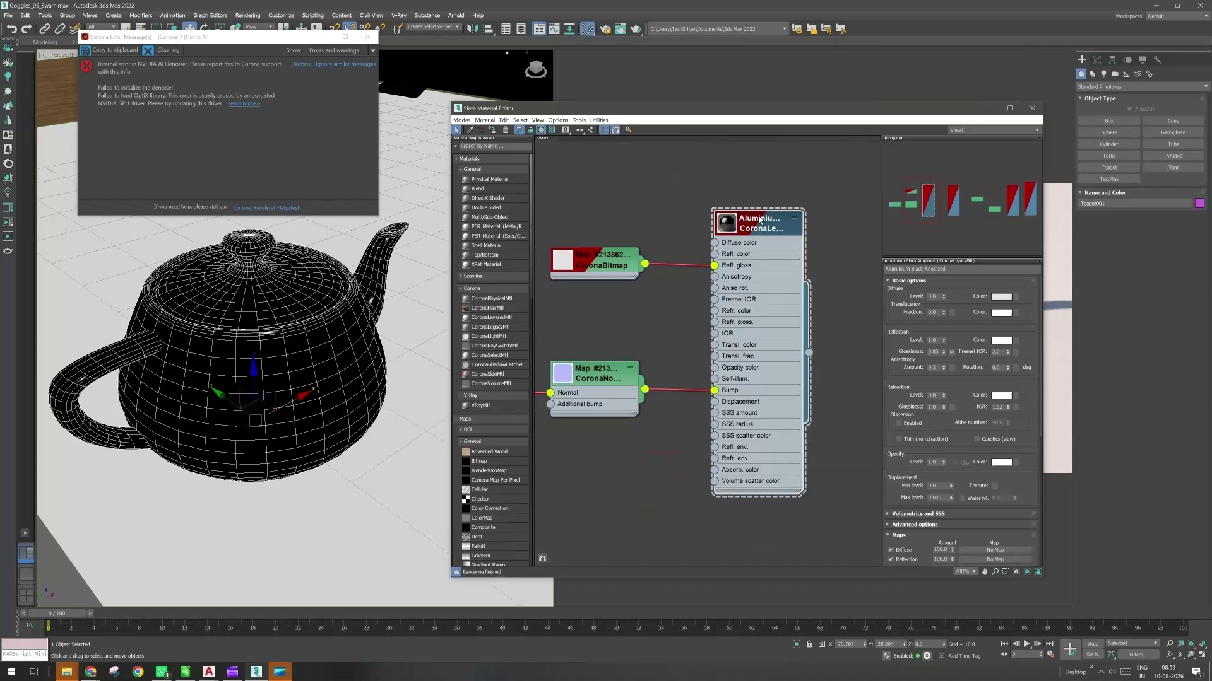
middle_drag(627, 347, 697, 353)
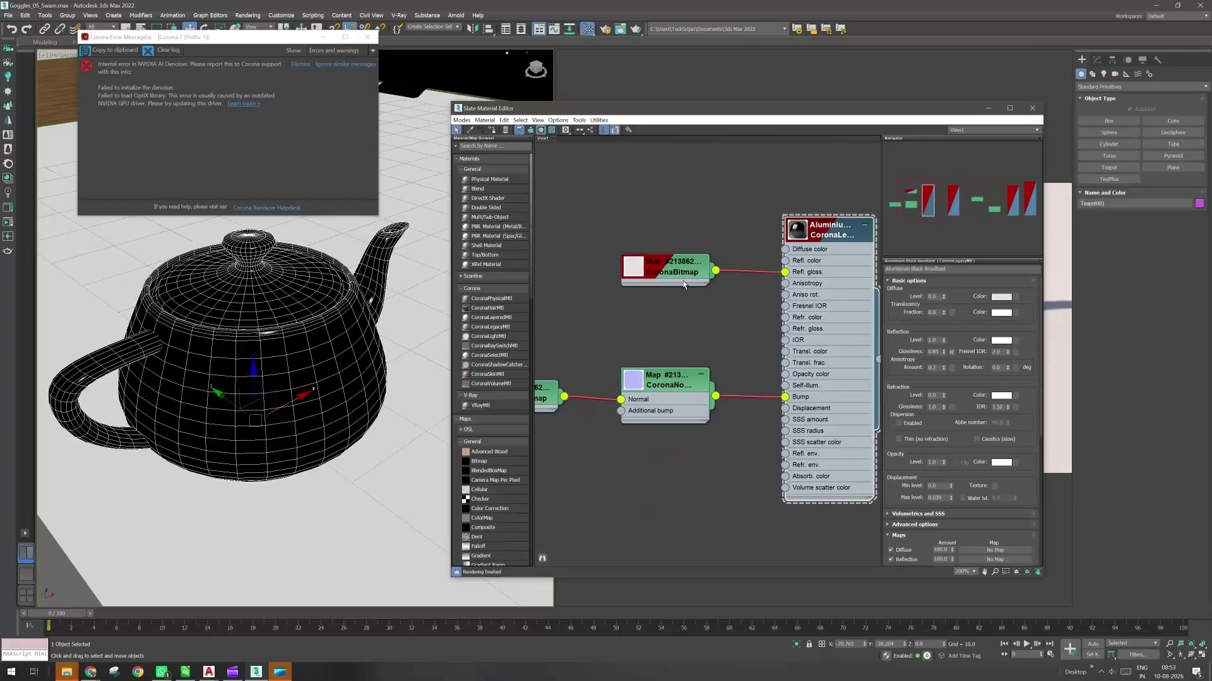
double_click(639, 270)
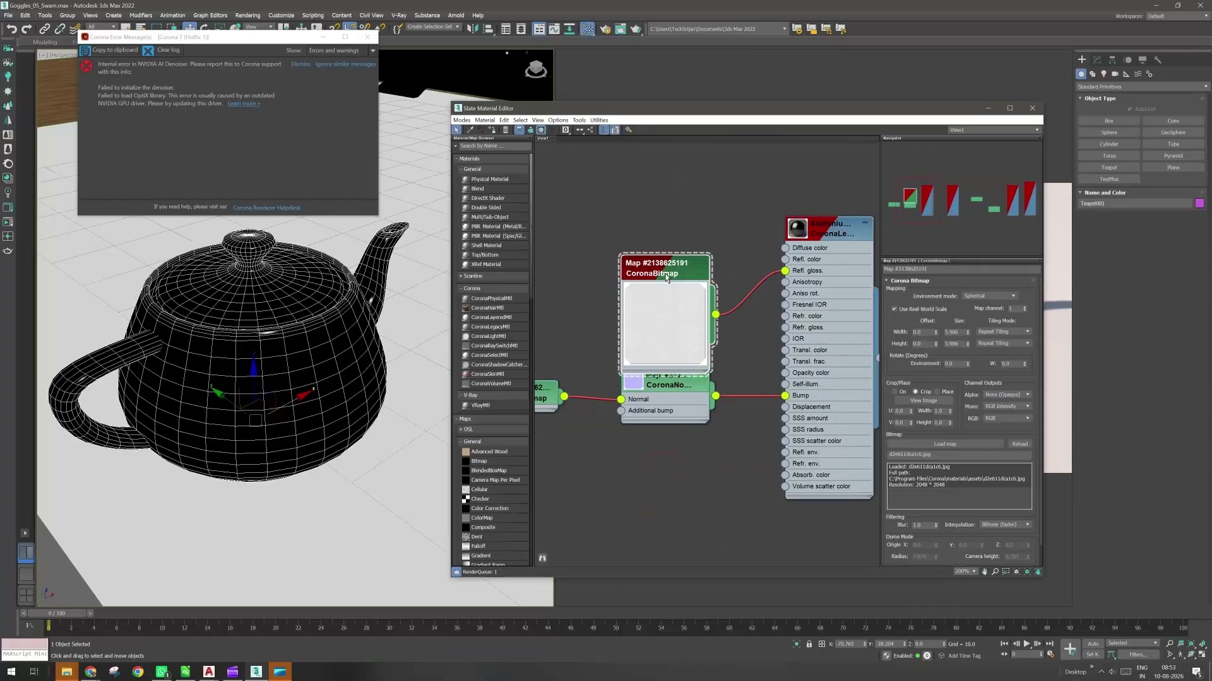
drag(666, 277, 634, 220)
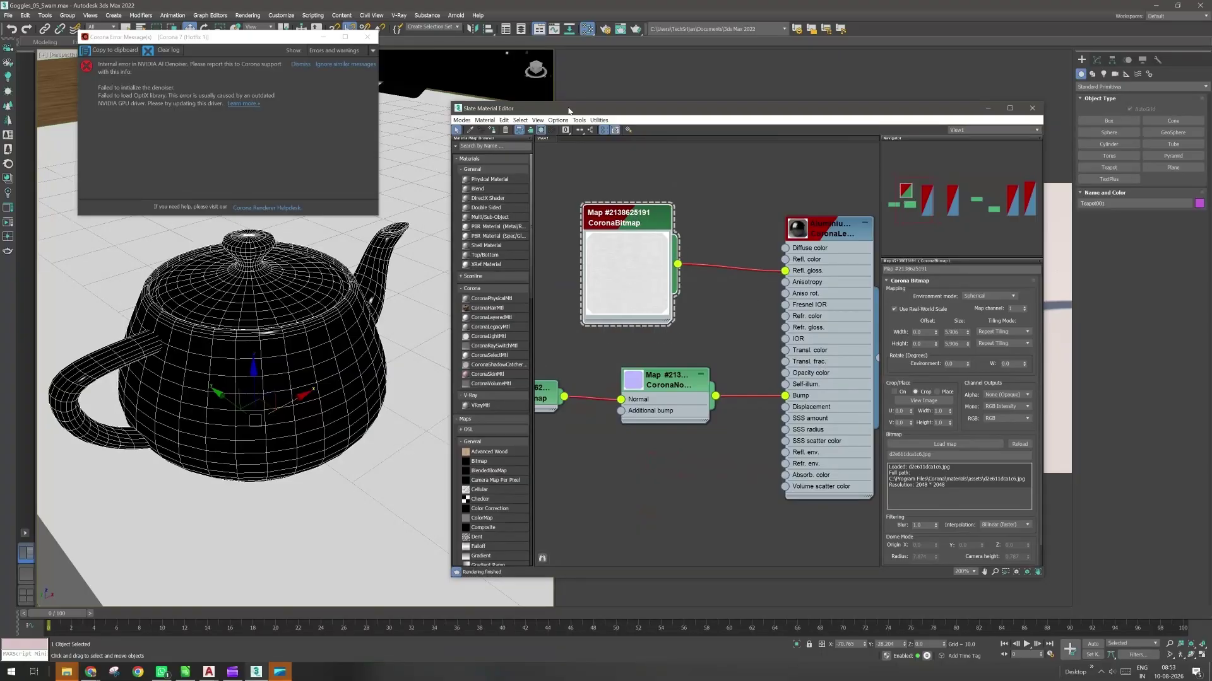
drag(569, 111, 206, 306)
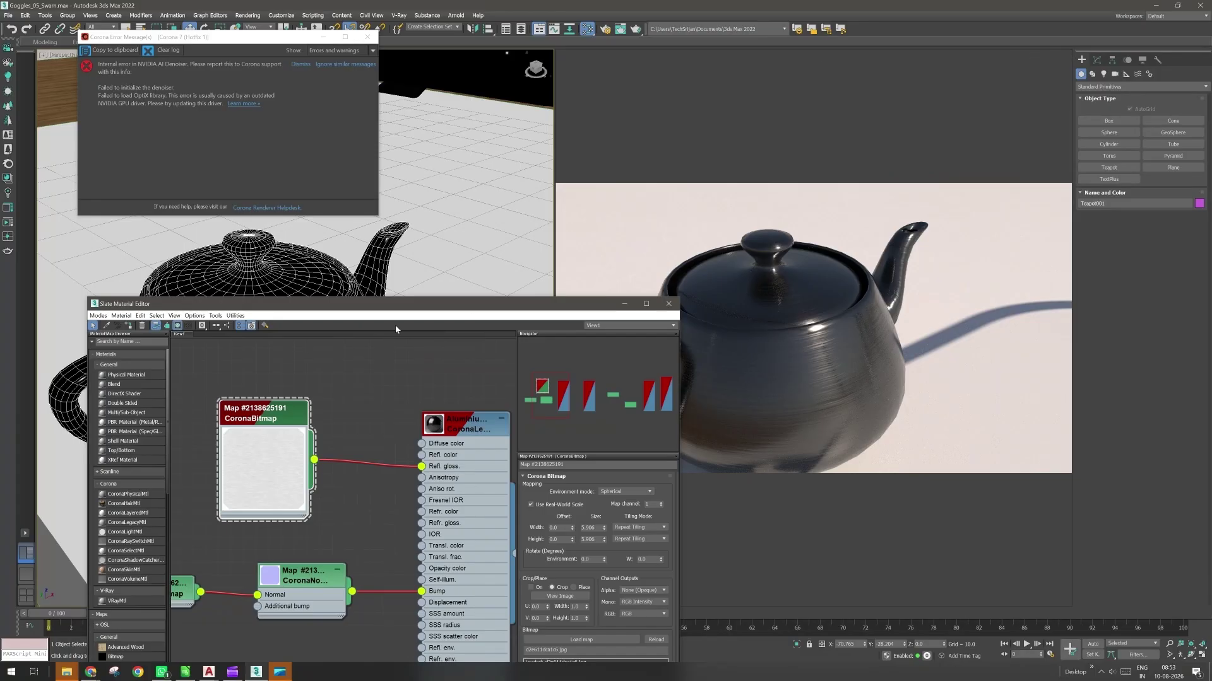
drag(393, 304, 402, 199)
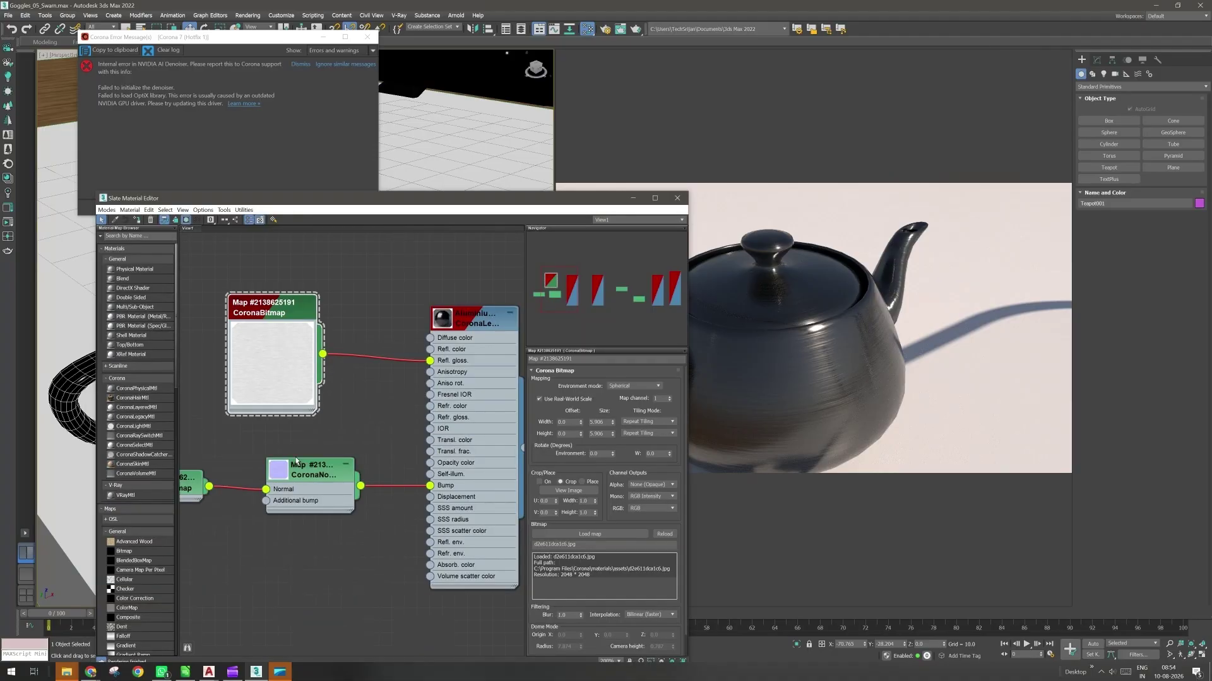
Enlarge the preview of the CoronaBitmap feeding the normal map's Normal input, review the bump connection, and close the material editor.
middle_drag(297, 461, 281, 395)
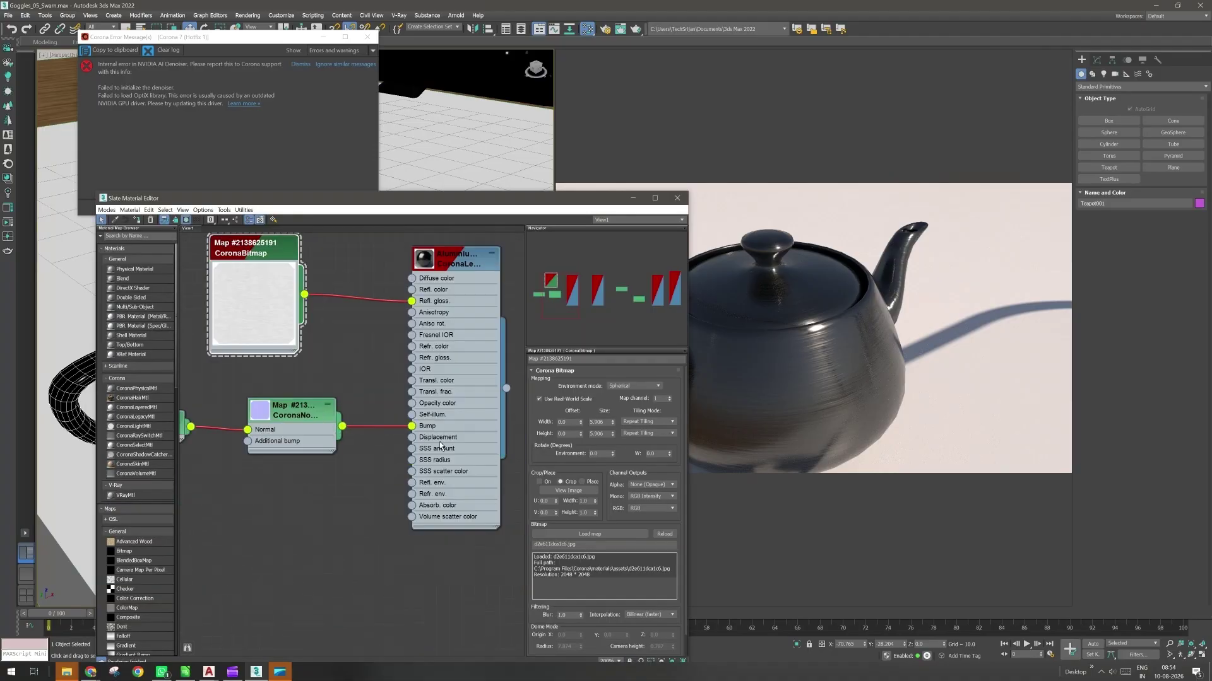
middle_drag(273, 502, 397, 513)
double_click(236, 440)
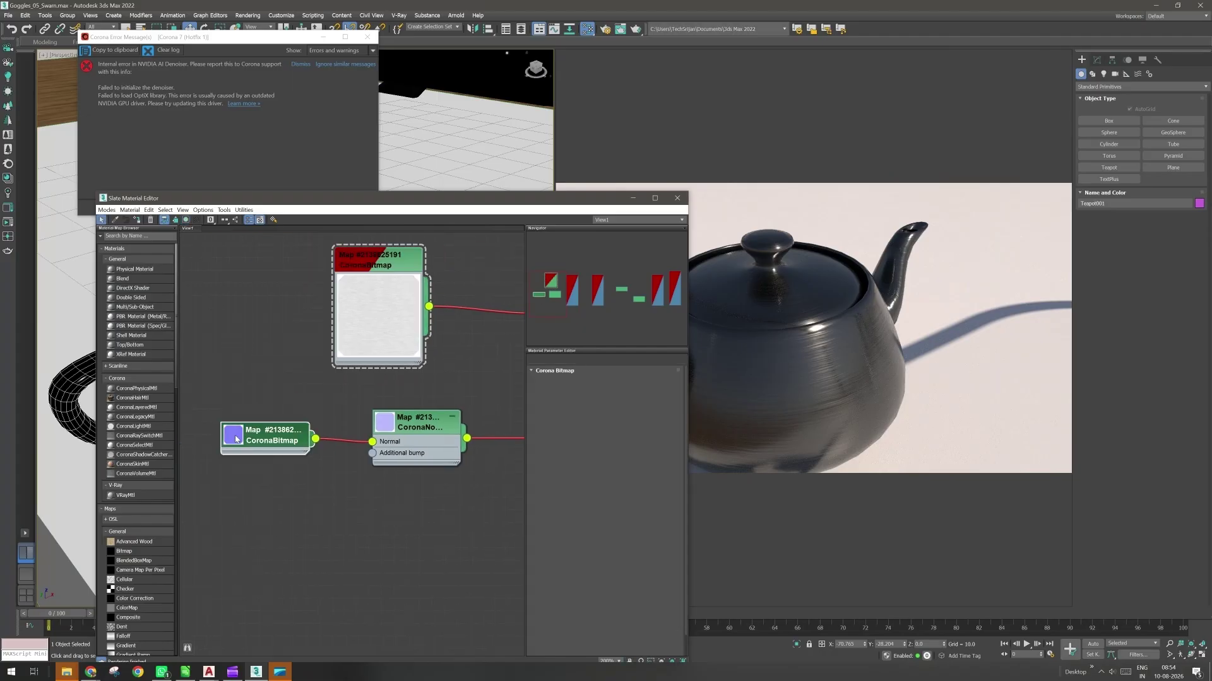
drag(273, 444, 261, 431)
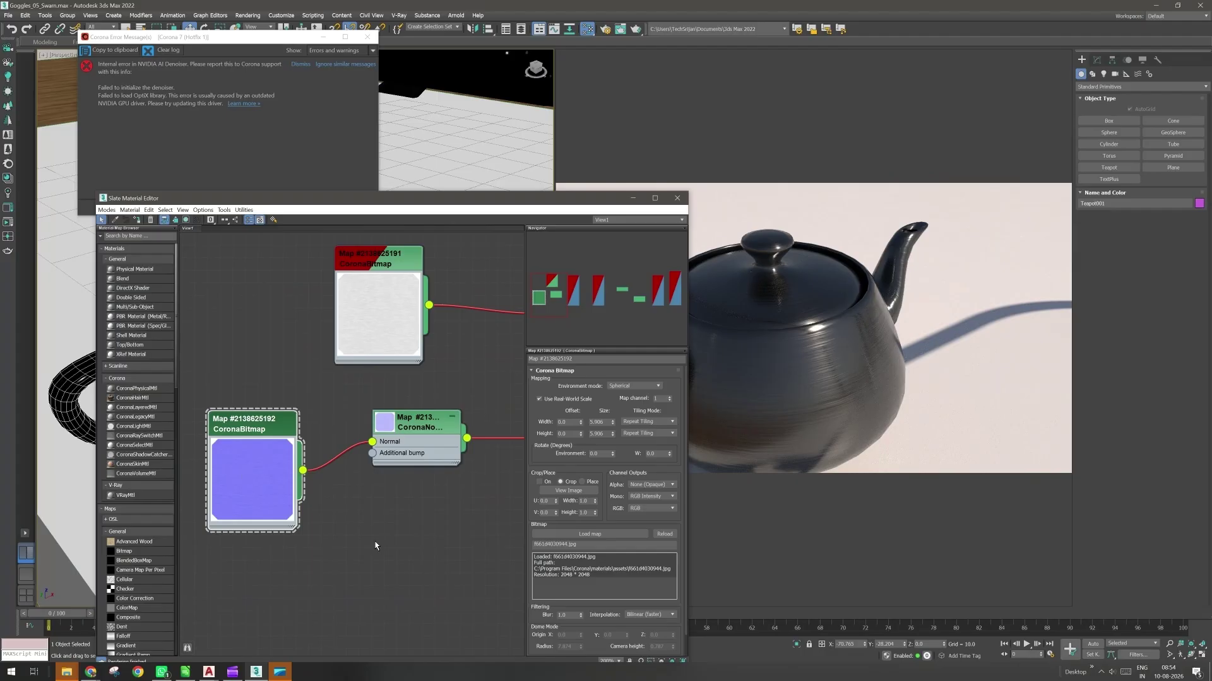
middle_drag(401, 441, 292, 518)
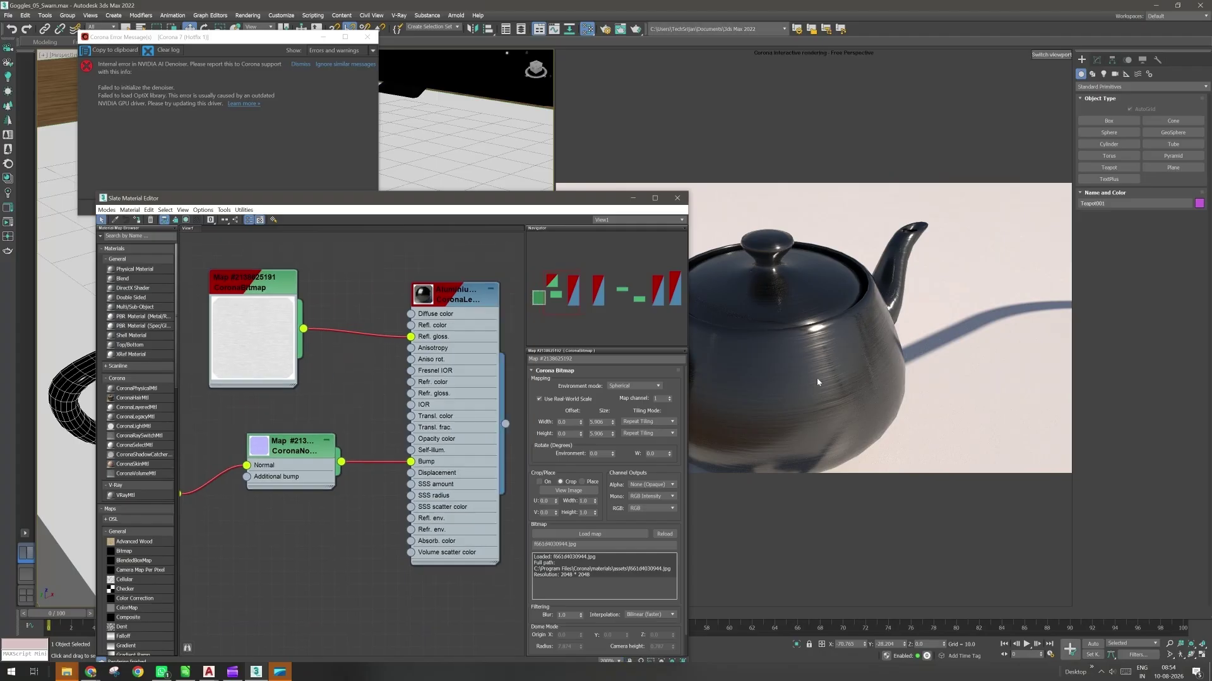
click(678, 199)
Add a UVW Map modifier to the teapot with Box mapping.
click(1097, 59)
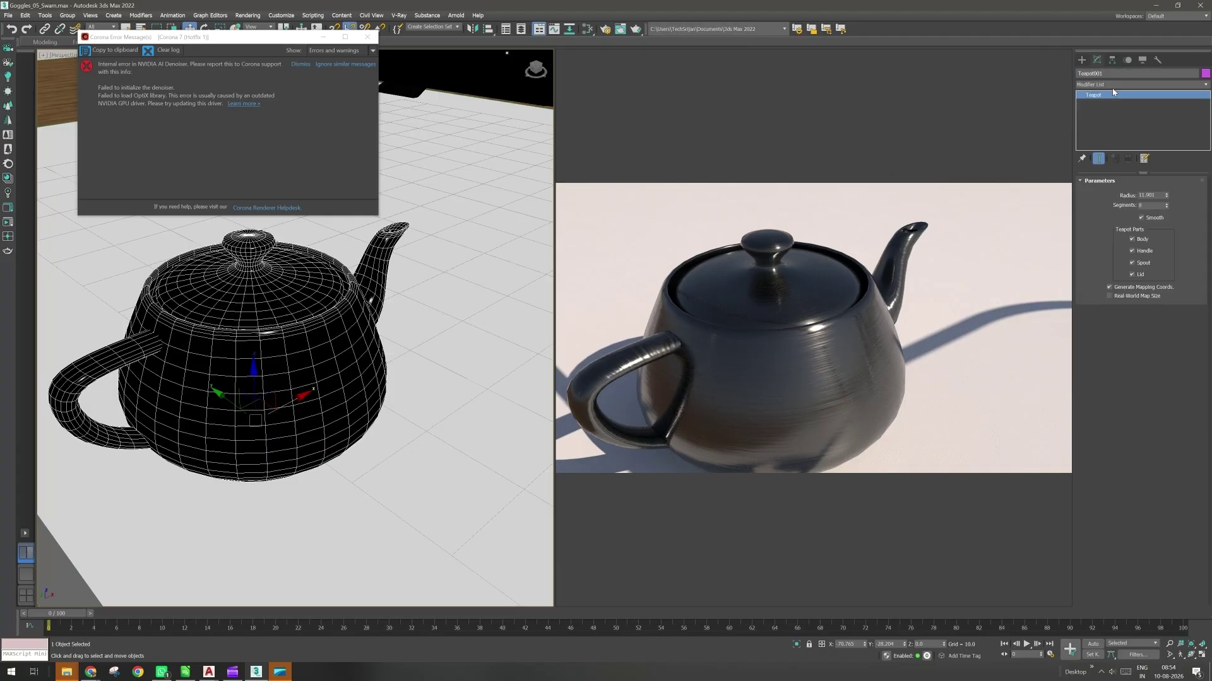
click(1117, 85)
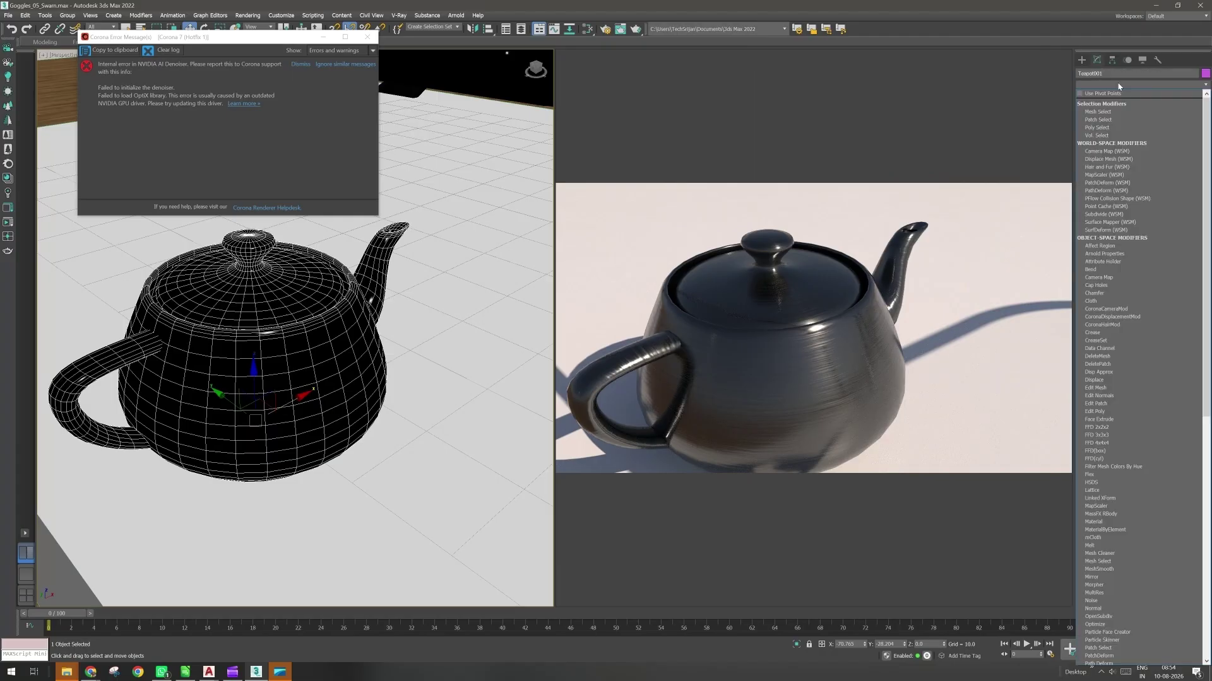
text(uvw)
key(Return)
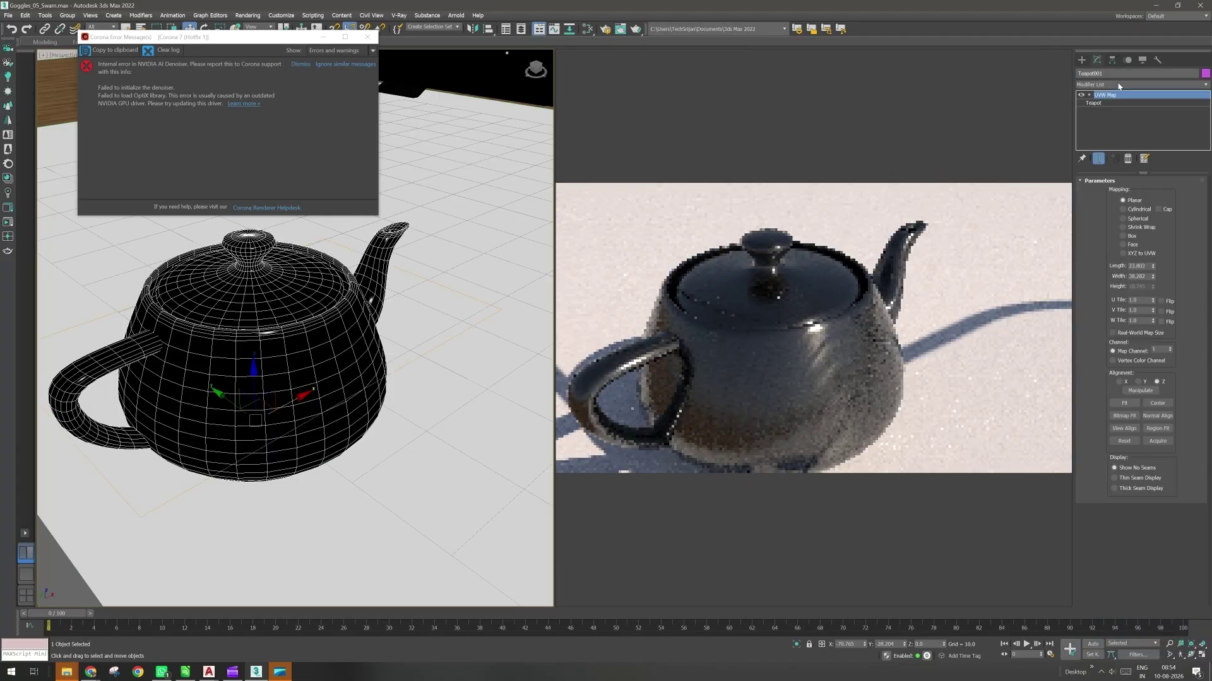
click(1123, 236)
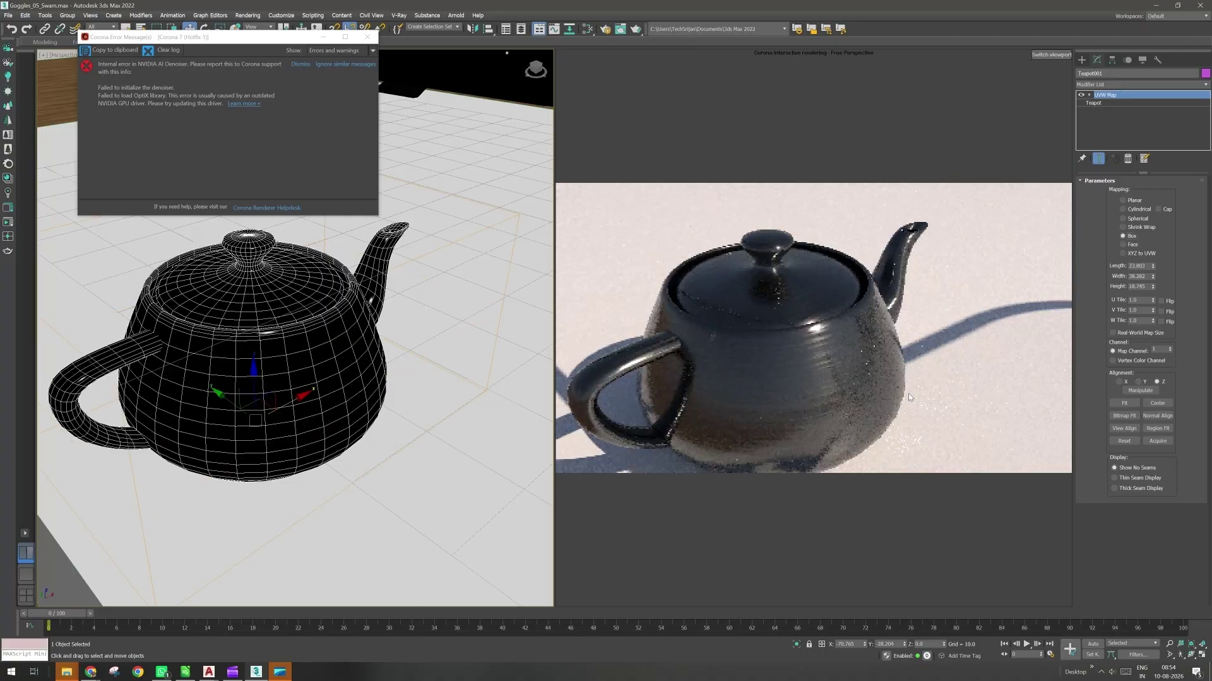
Enable Real-World Map Size on the teapot's UVW Map, switching the mapping to Planar and back to Box.
click(1123, 200)
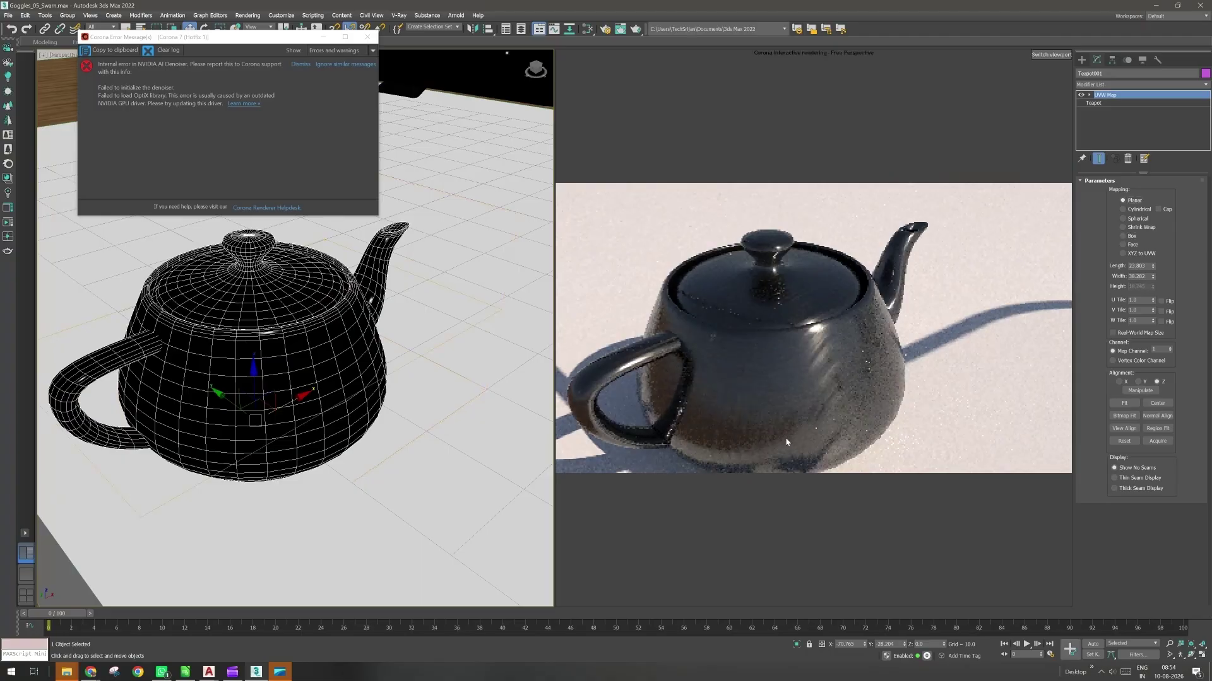
click(1113, 334)
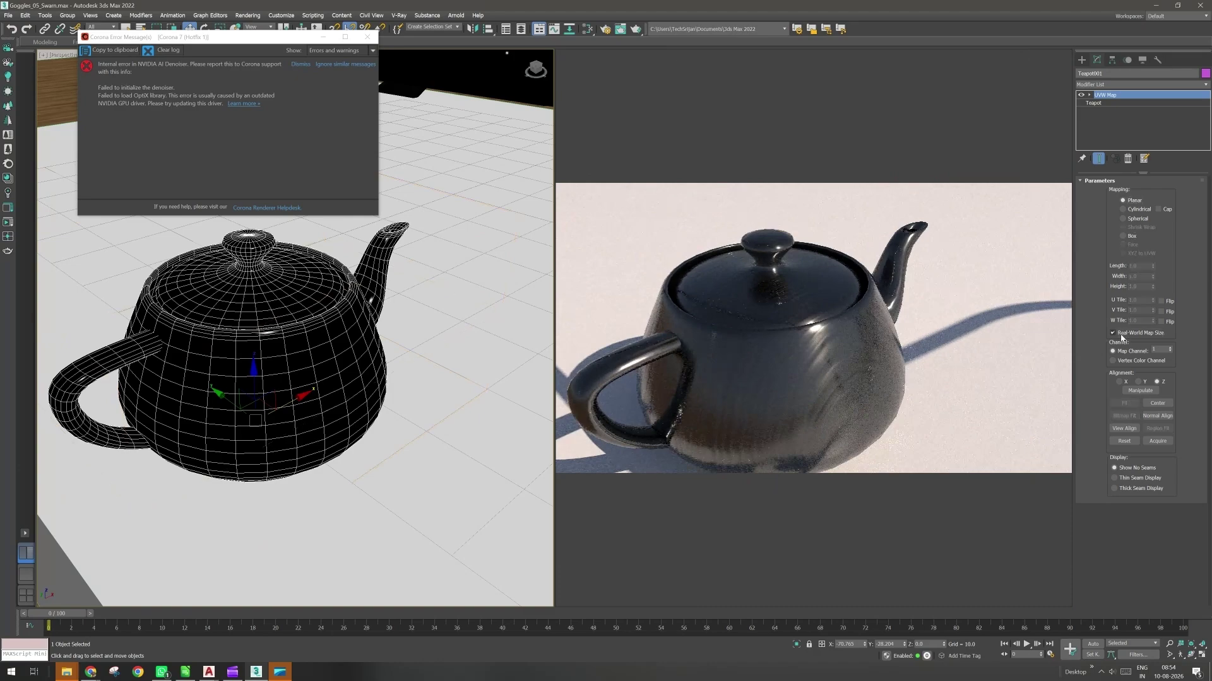
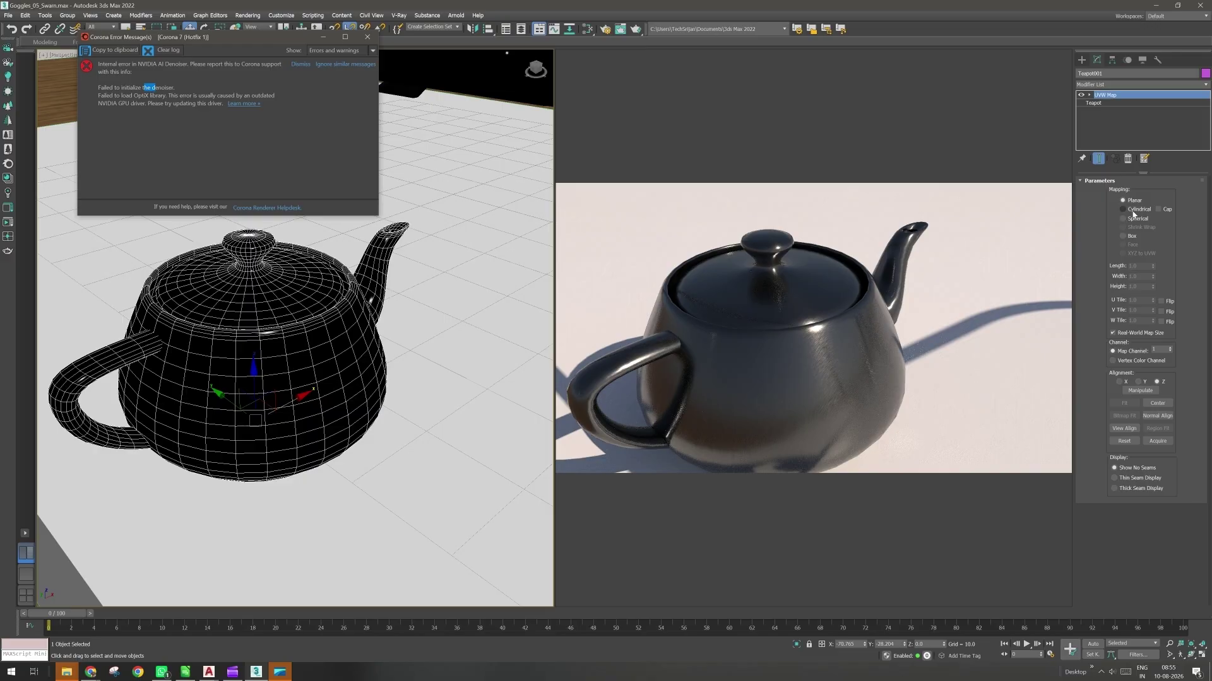
click(1125, 236)
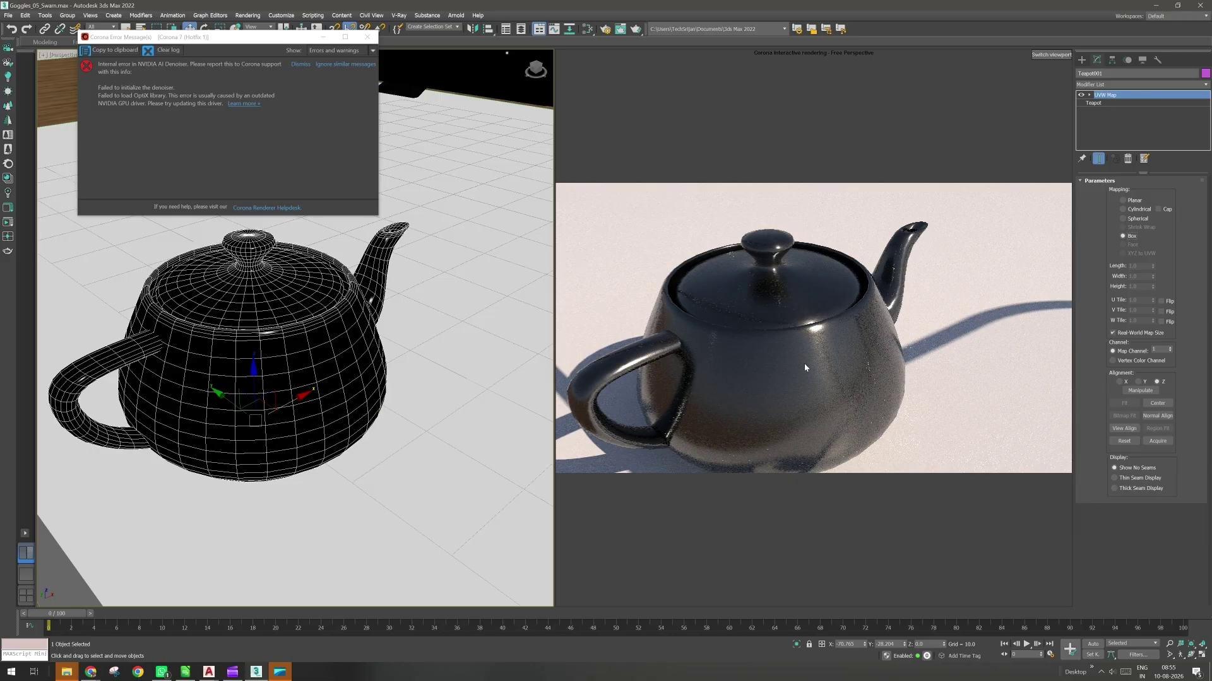
Examine the box-mapped aluminium finish on the teapot's body, lid and handle from near and far in the interactive render.
scroll(294, 379, up, 8)
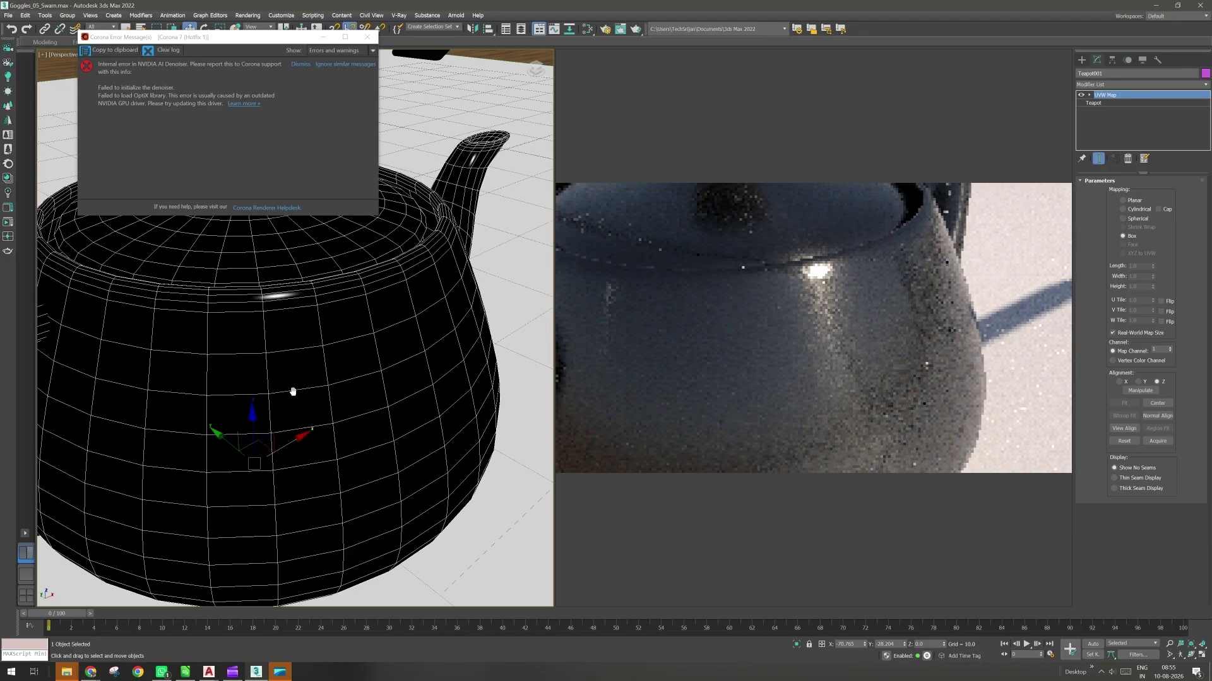
scroll(293, 392, down, 5)
scroll(212, 345, up, 5)
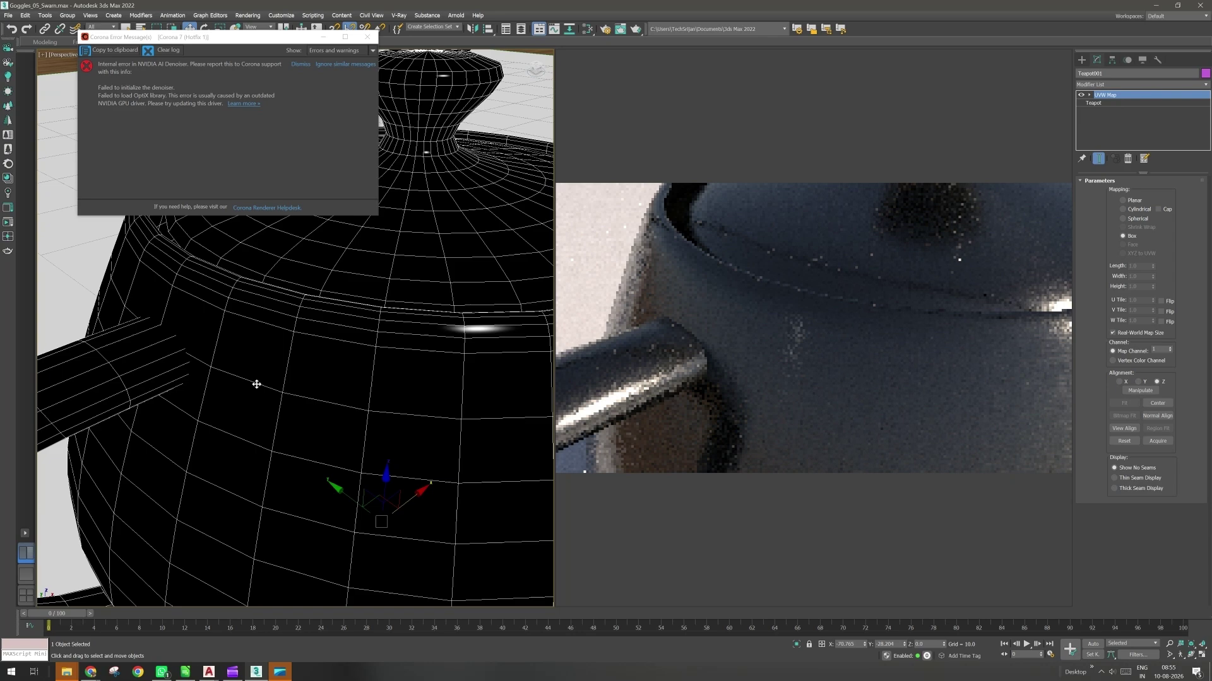
alt+middle_drag(414, 338, 417, 401)
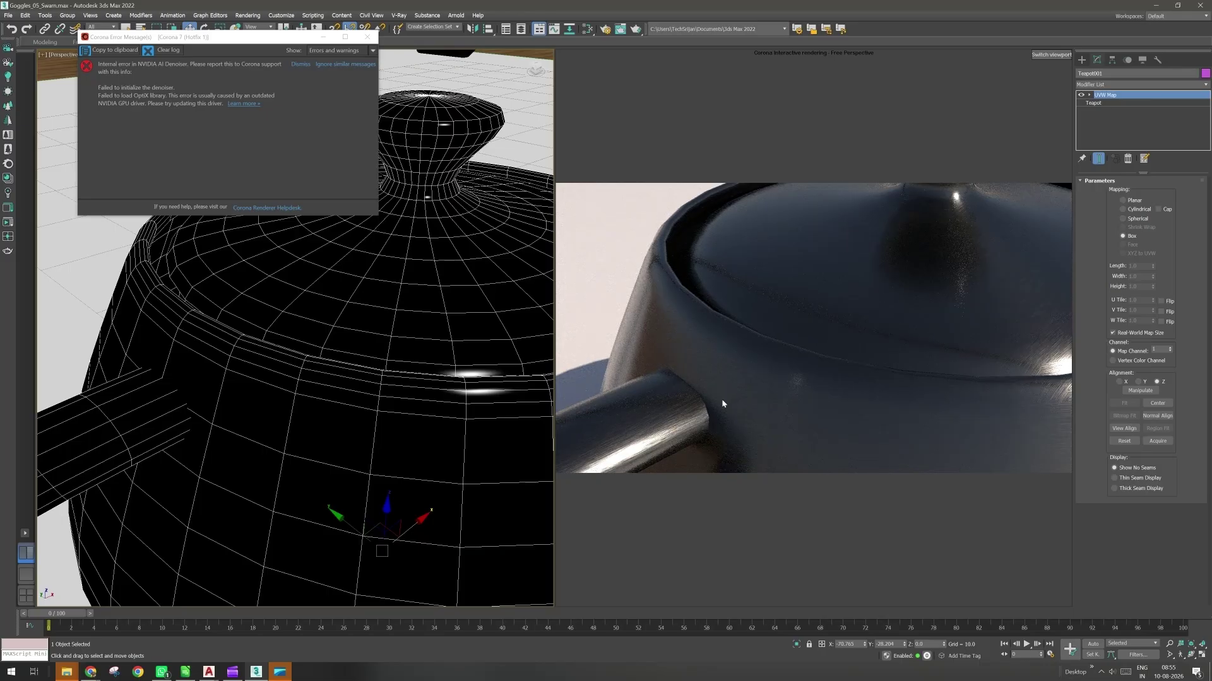
scroll(236, 433, down, 10)
scroll(236, 433, down, 10)
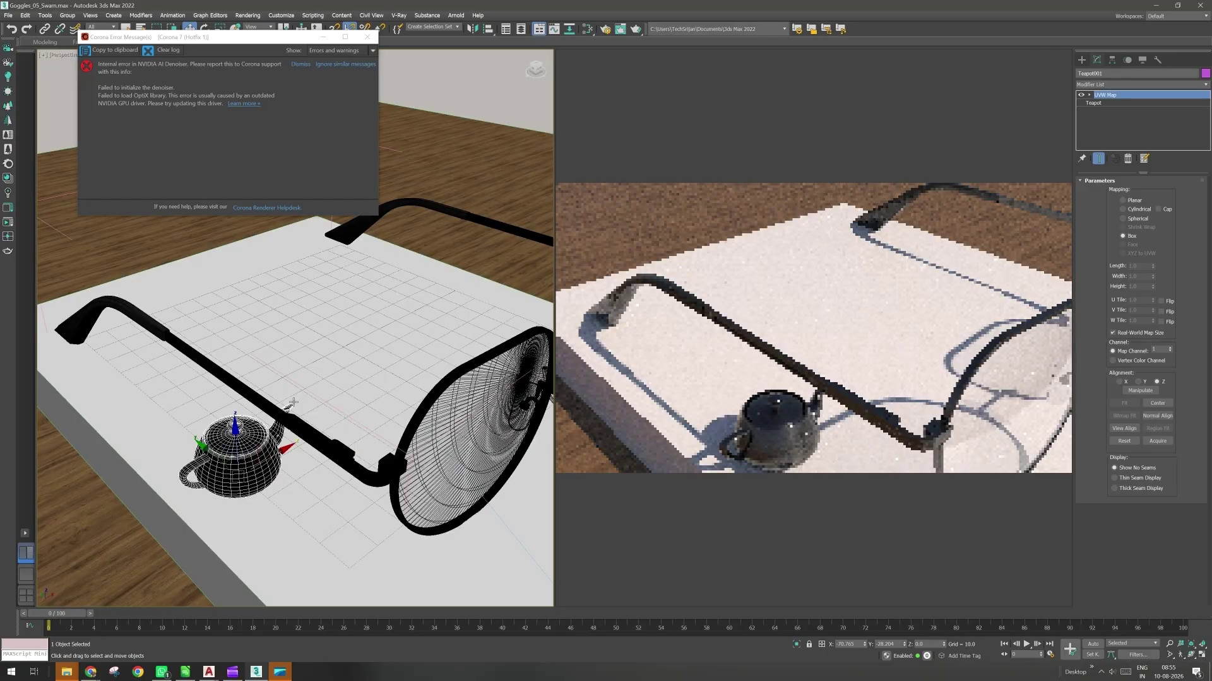
scroll(408, 361, up, 15)
scroll(442, 352, down, 8)
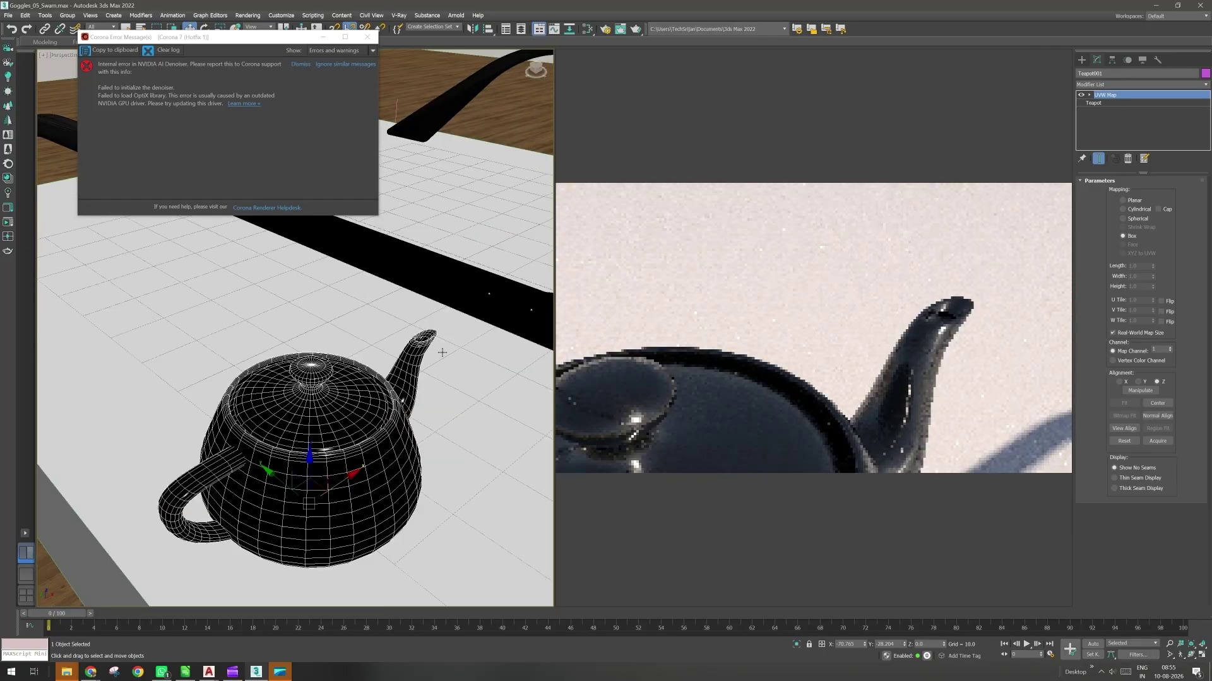
Extract operand 0, Union - Layer:5, as an instance from the ProBoolean of the temple arm beside the teapot.
click(461, 322)
middle_drag(462, 322, 339, 426)
scroll(339, 425, up, 2)
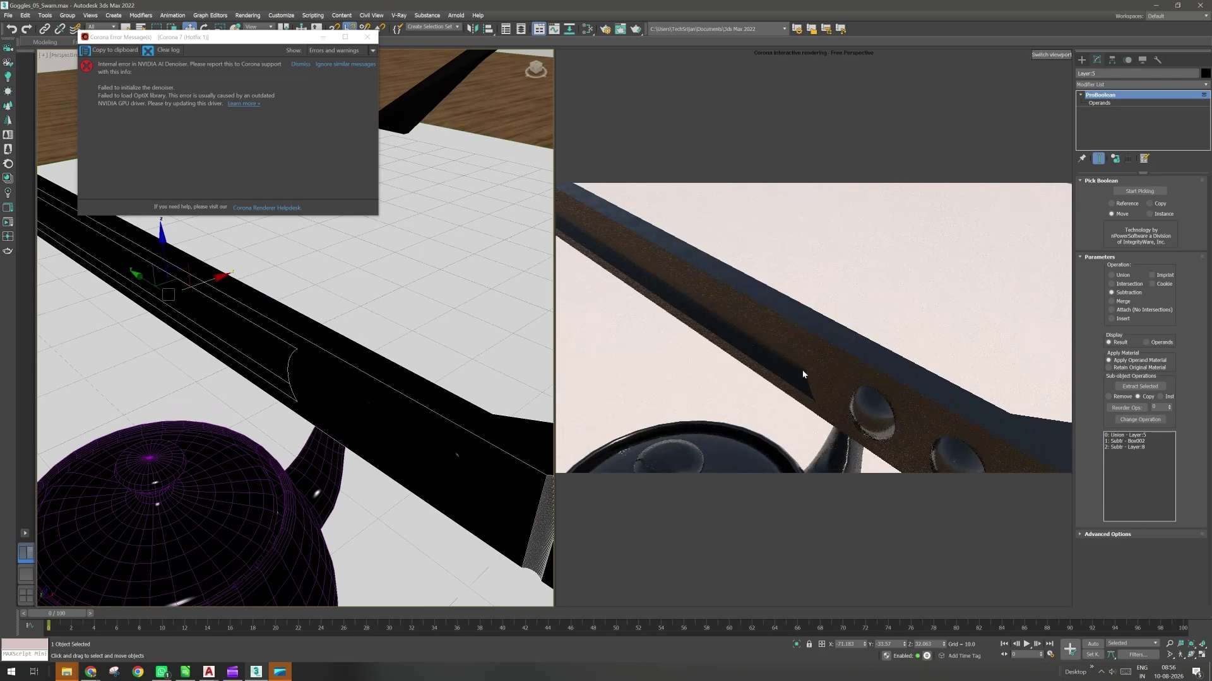
scroll(361, 410, down, 3)
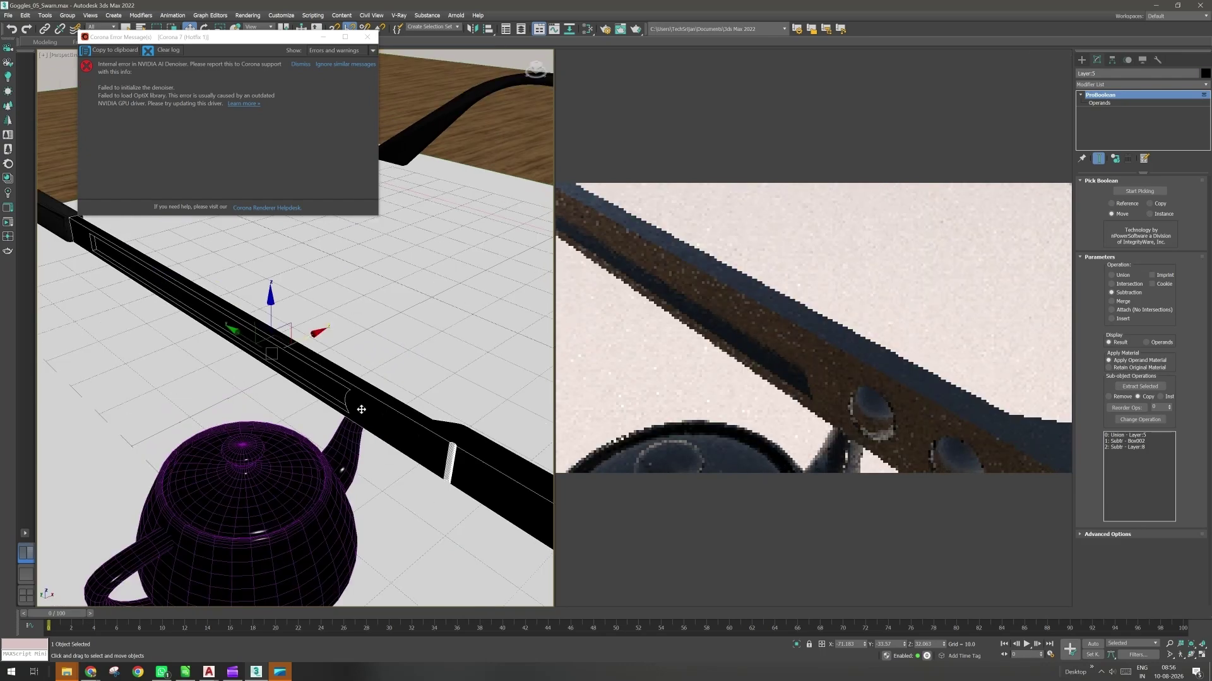
middle_drag(162, 386, 181, 396)
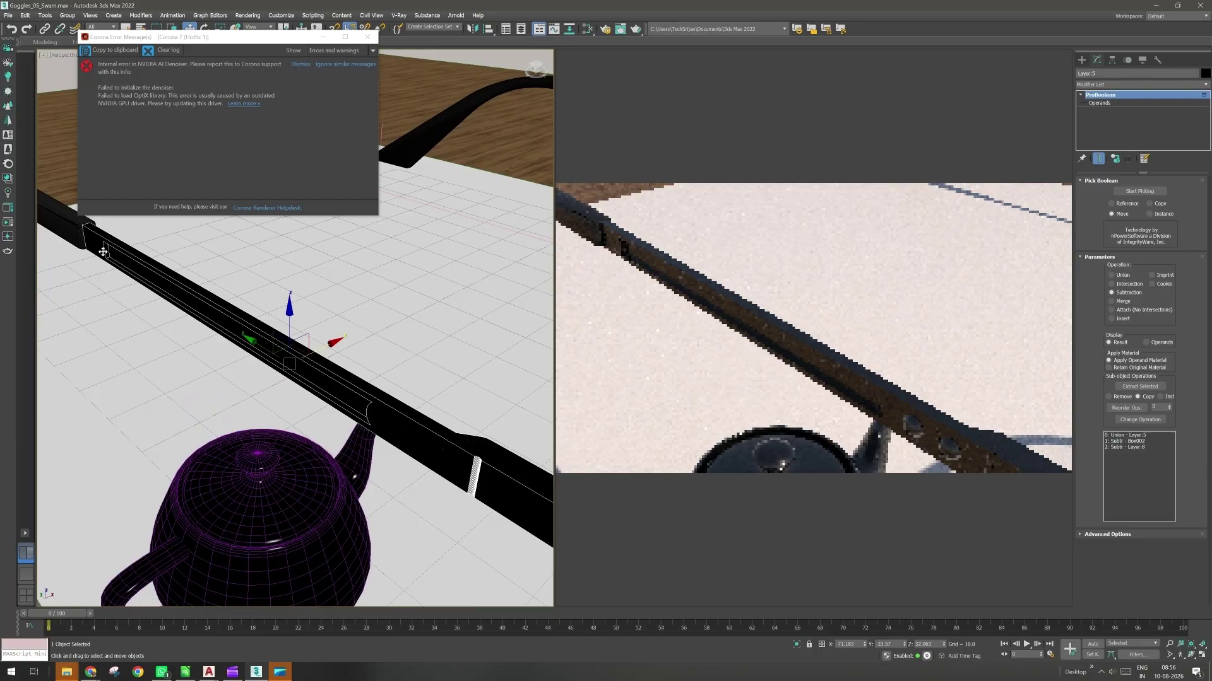
click(1141, 102)
click(1139, 435)
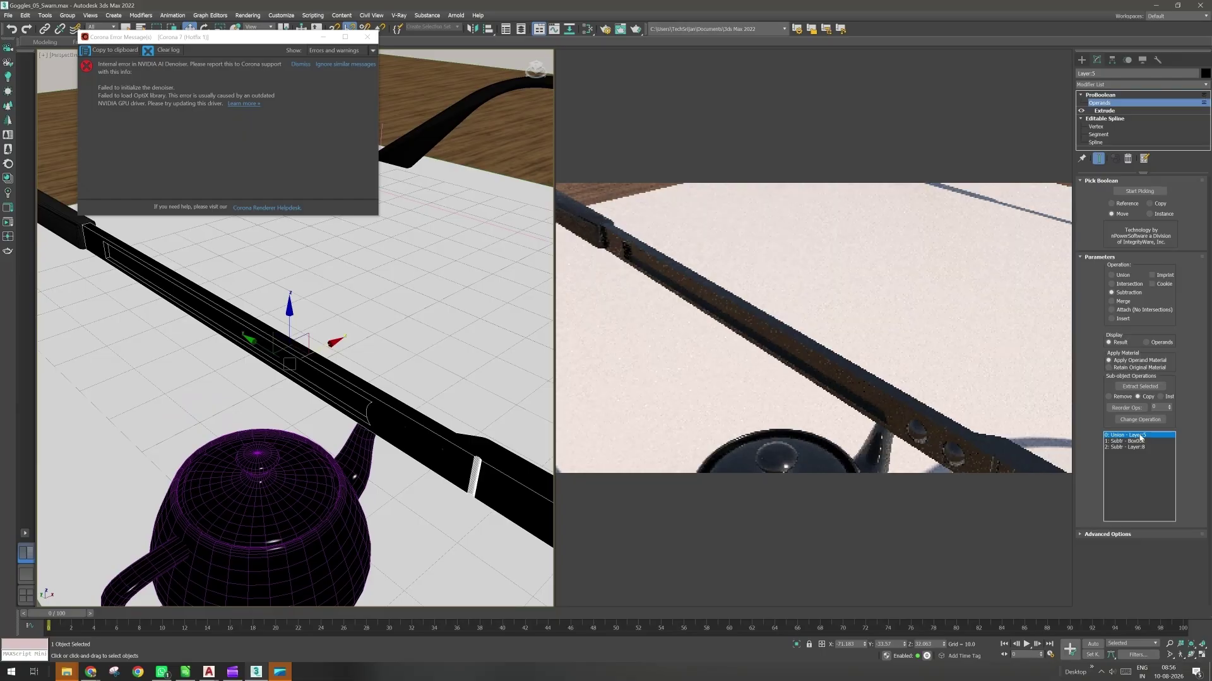
click(1159, 396)
click(1150, 388)
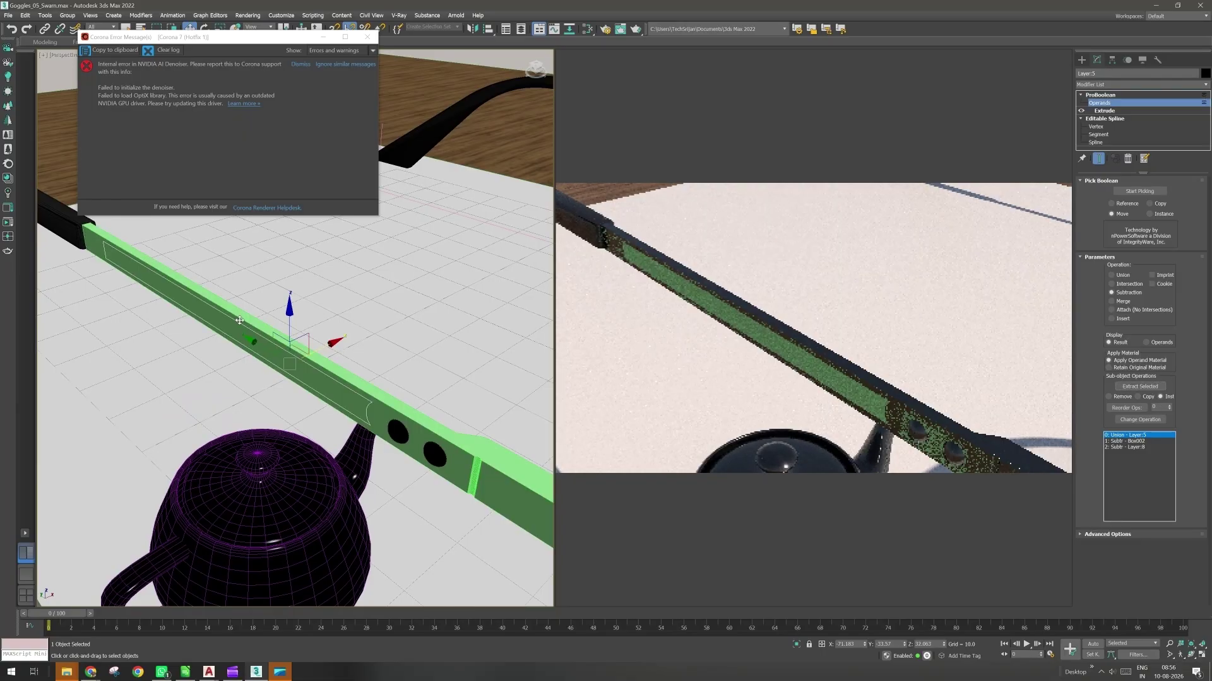
click(1119, 95)
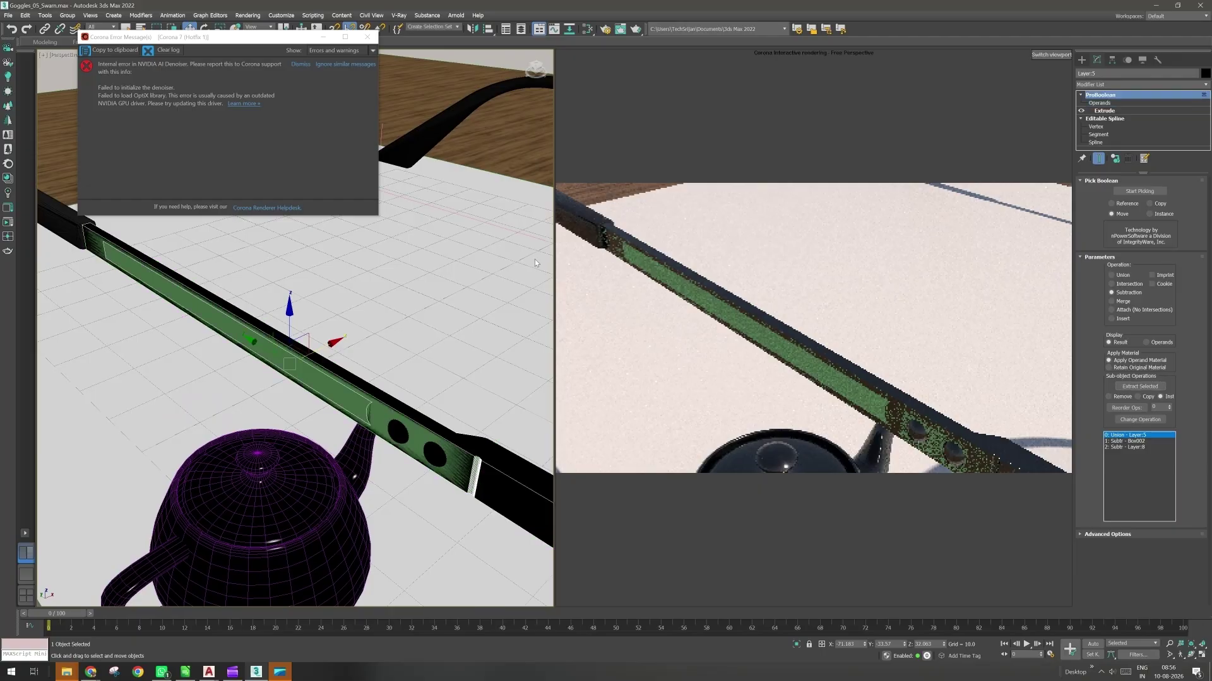
Move the extracted green arm piece away from the original temple arm, out over the teapot.
click(151, 278)
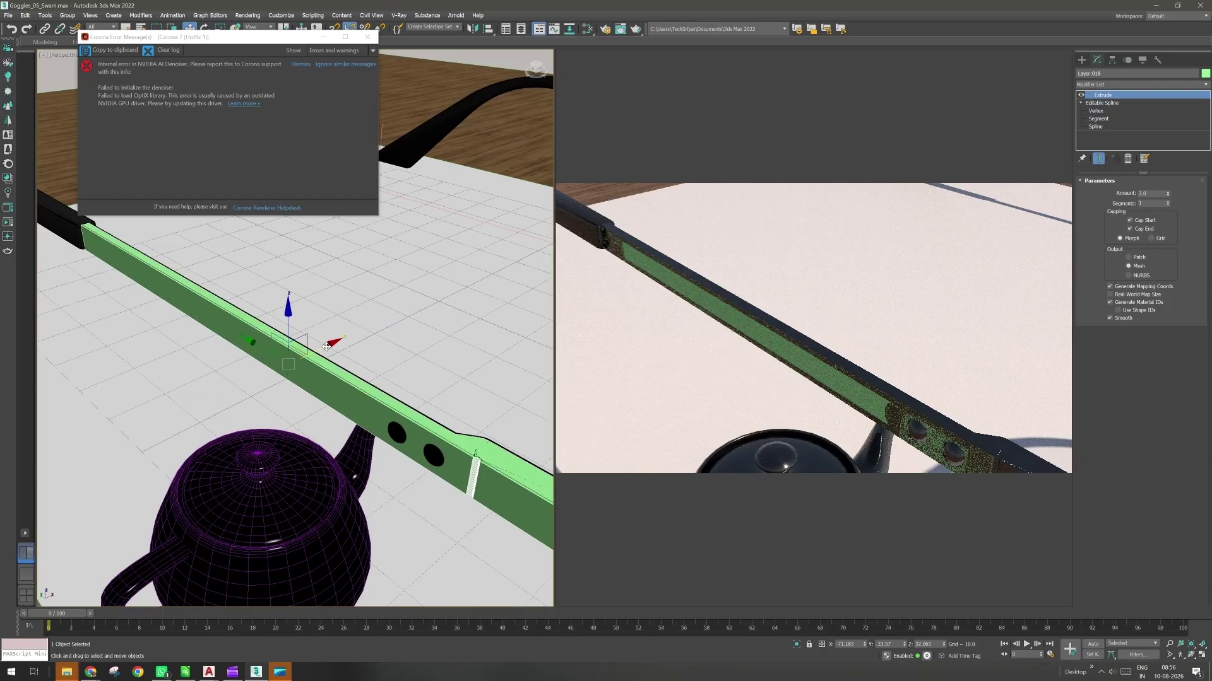
drag(327, 346, 275, 446)
scroll(275, 446, down, 3)
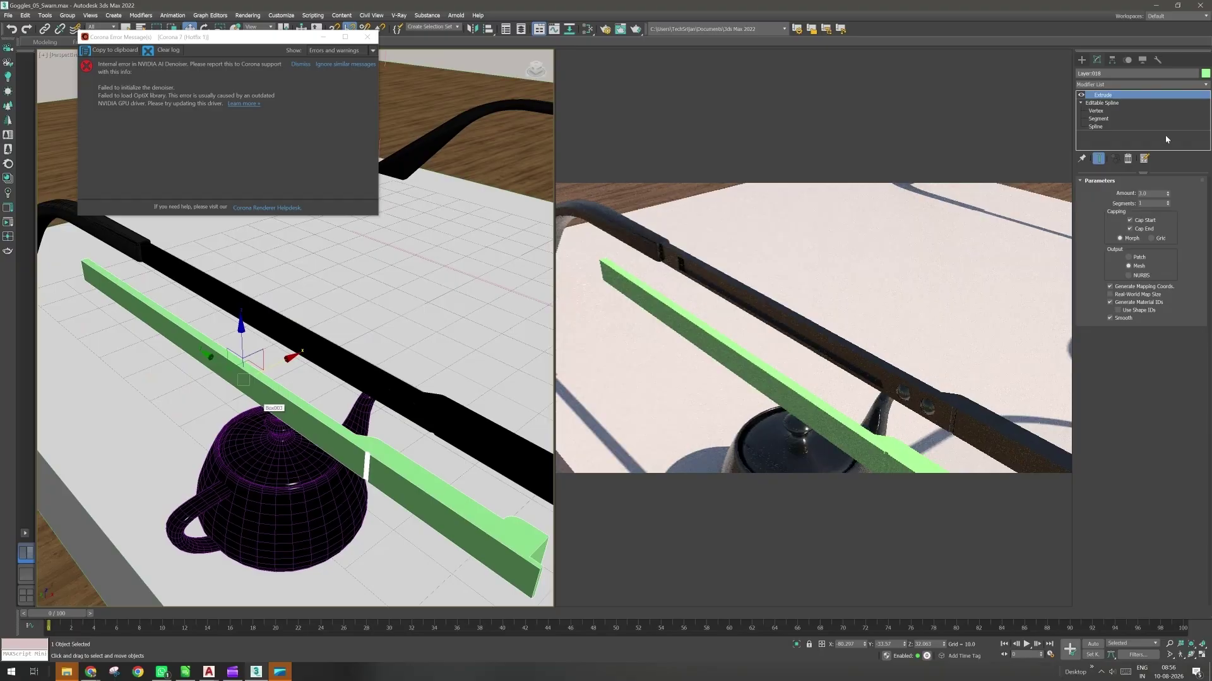
click(1132, 85)
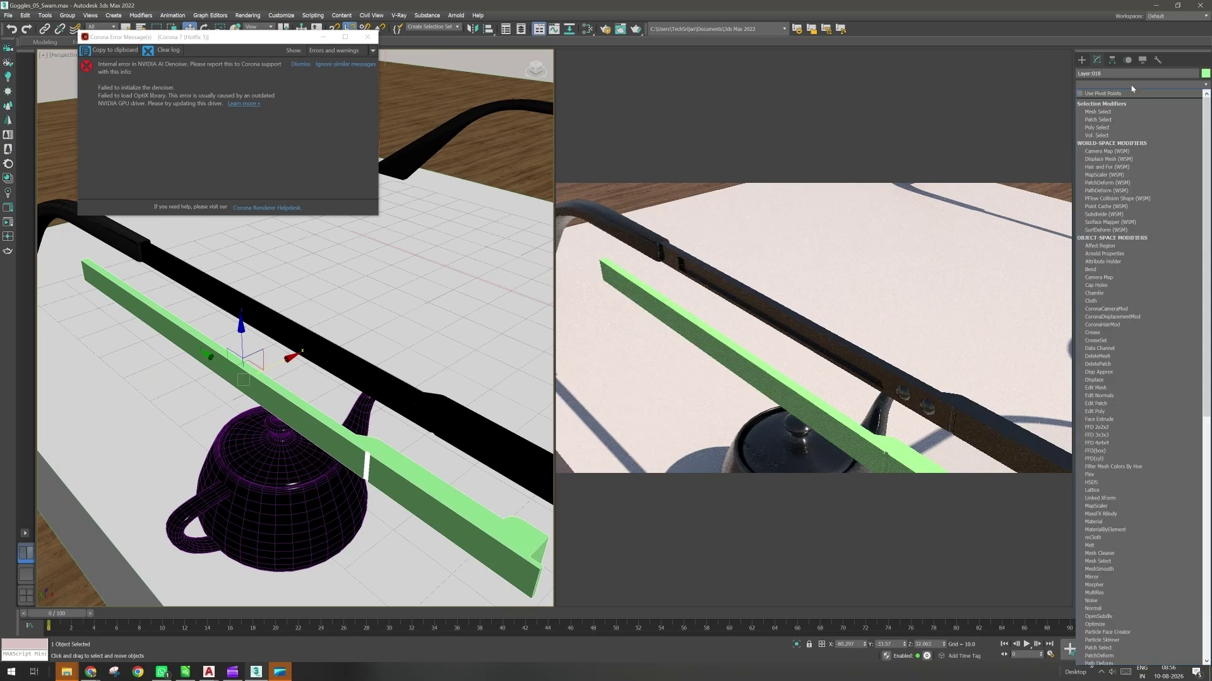
click(1131, 86)
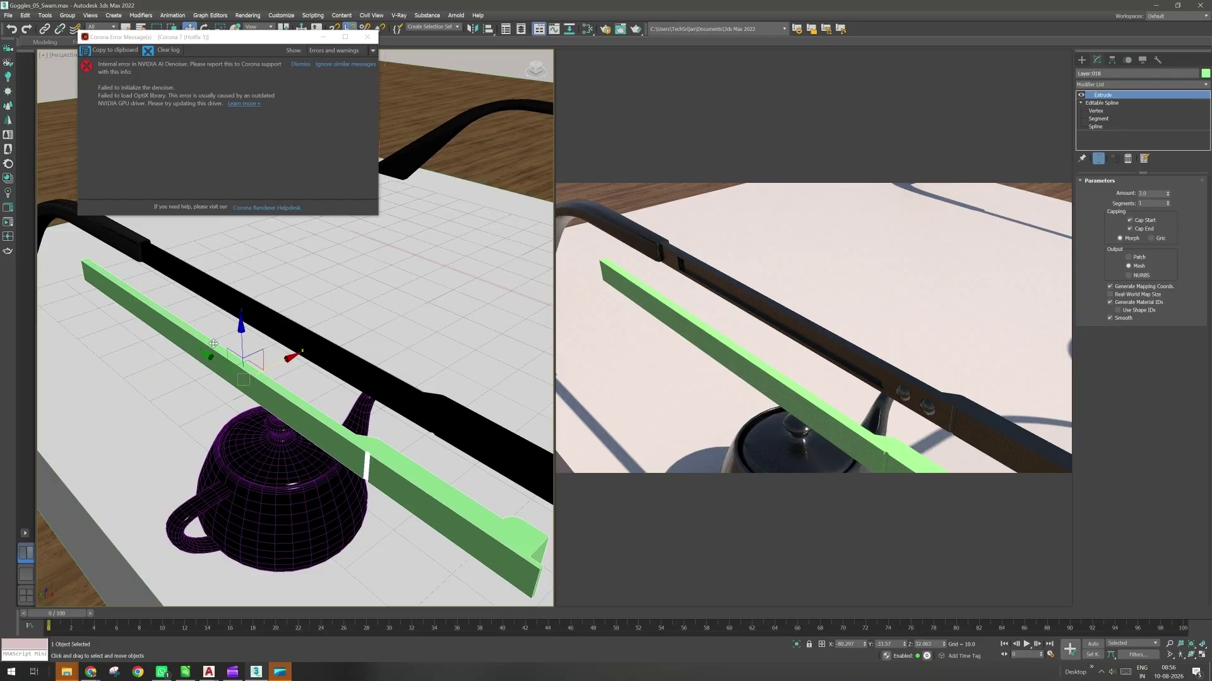
Save the scene under the new file name Goggles_06_Swarn.max in the same folder.
click(8, 16)
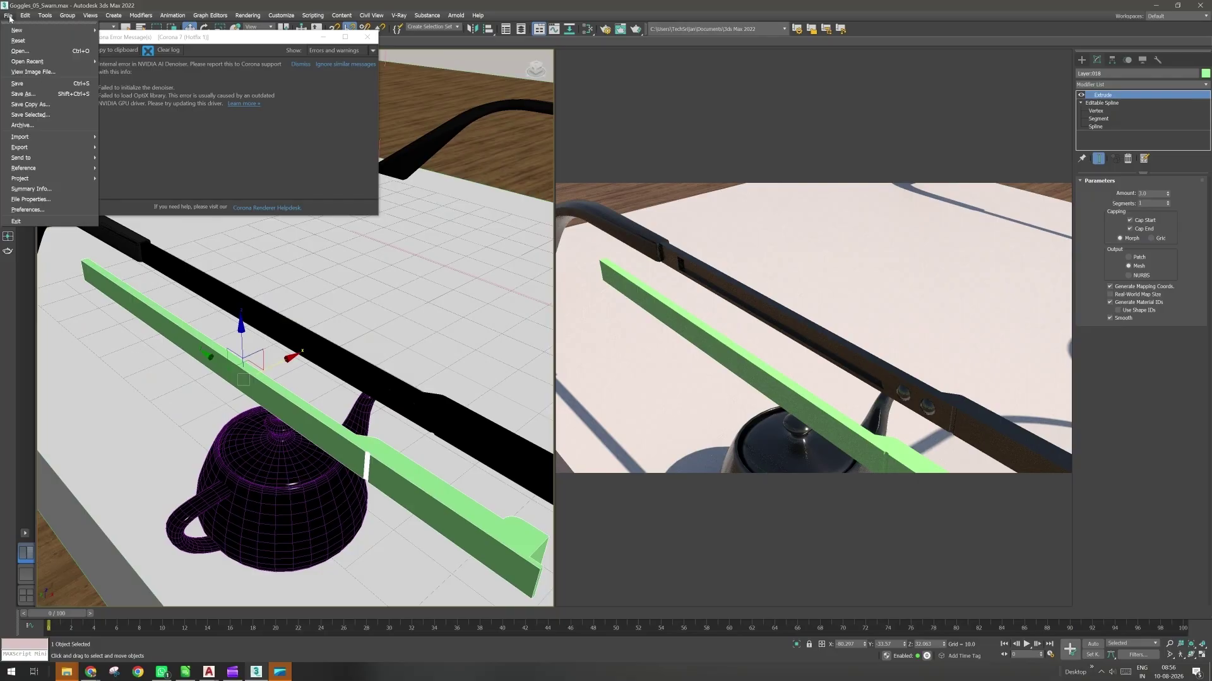
mouse_move(36, 152)
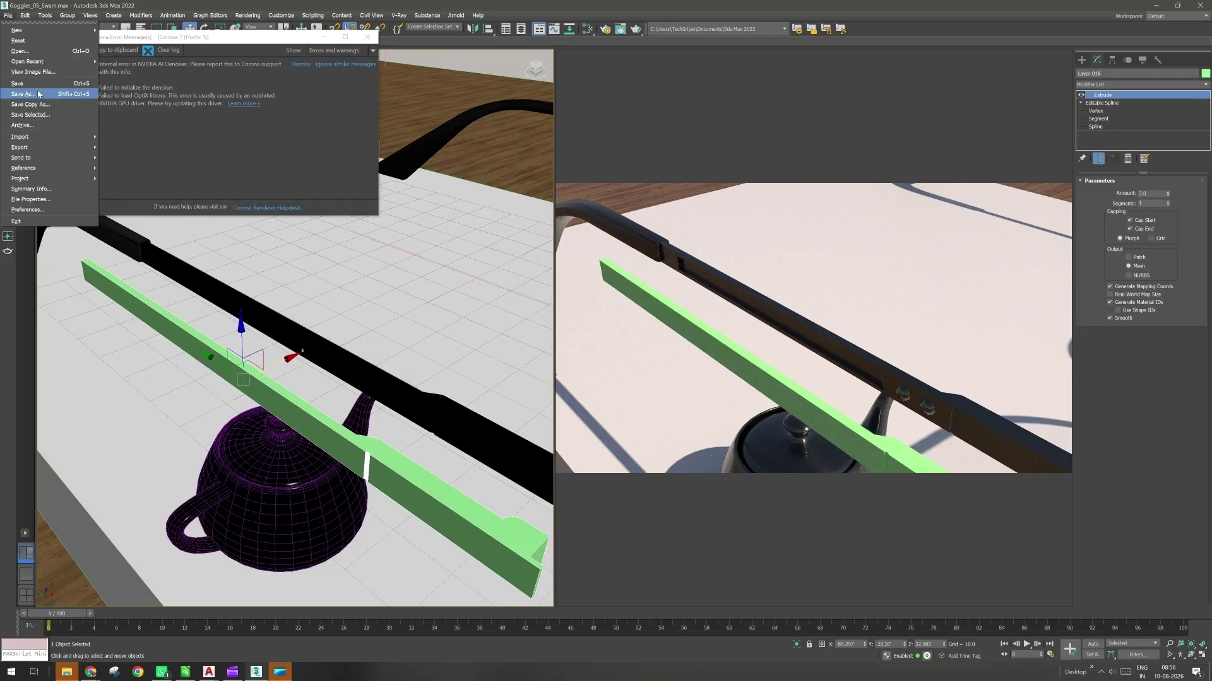
click(118, 211)
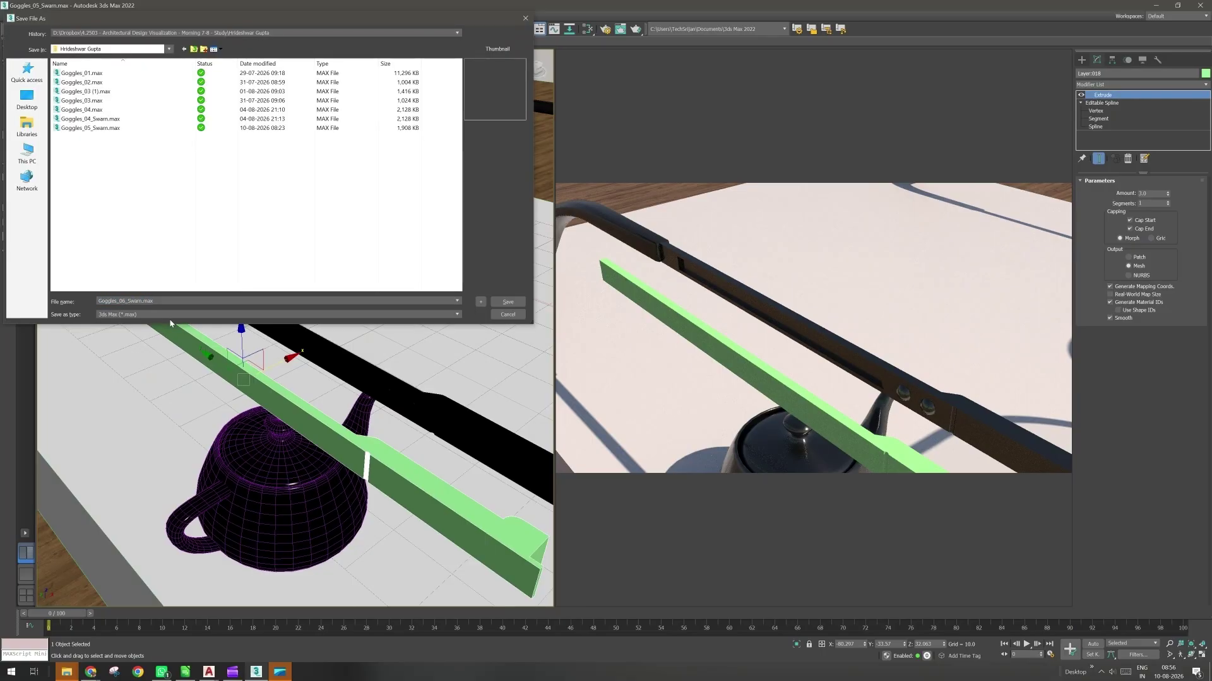
key(Return)
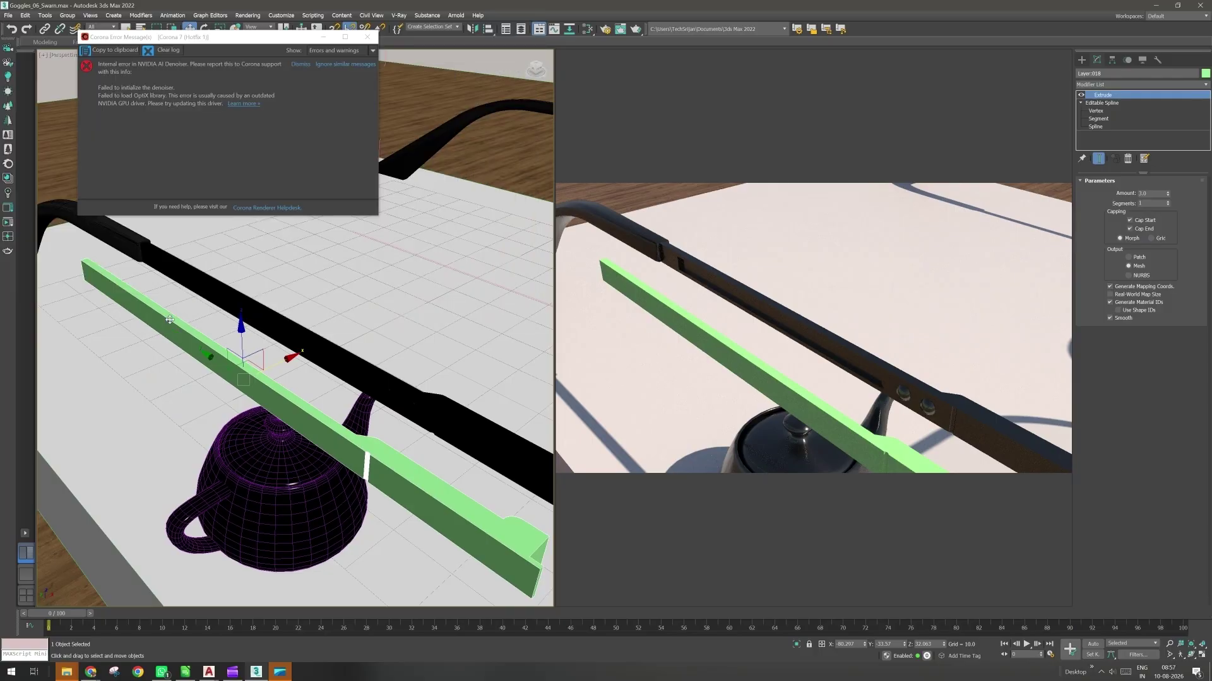
Save the scene as Goggles_05_Swarn.max, overwriting the existing file.
click(8, 15)
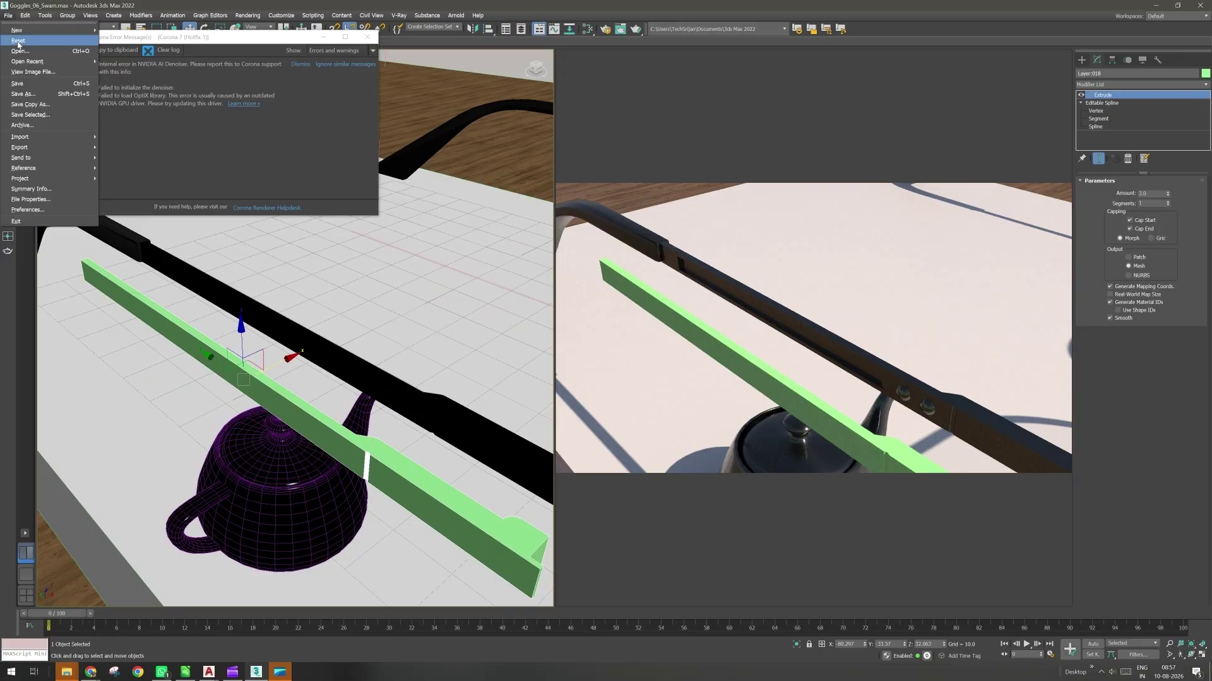
click(17, 42)
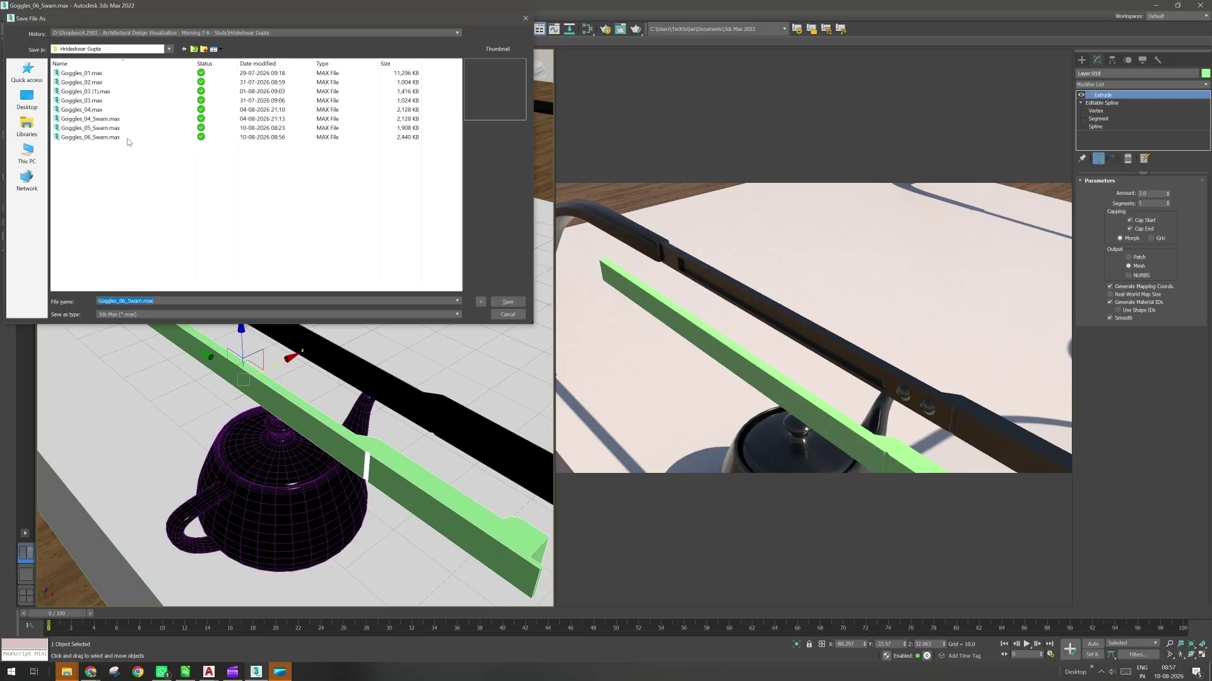
click(99, 129)
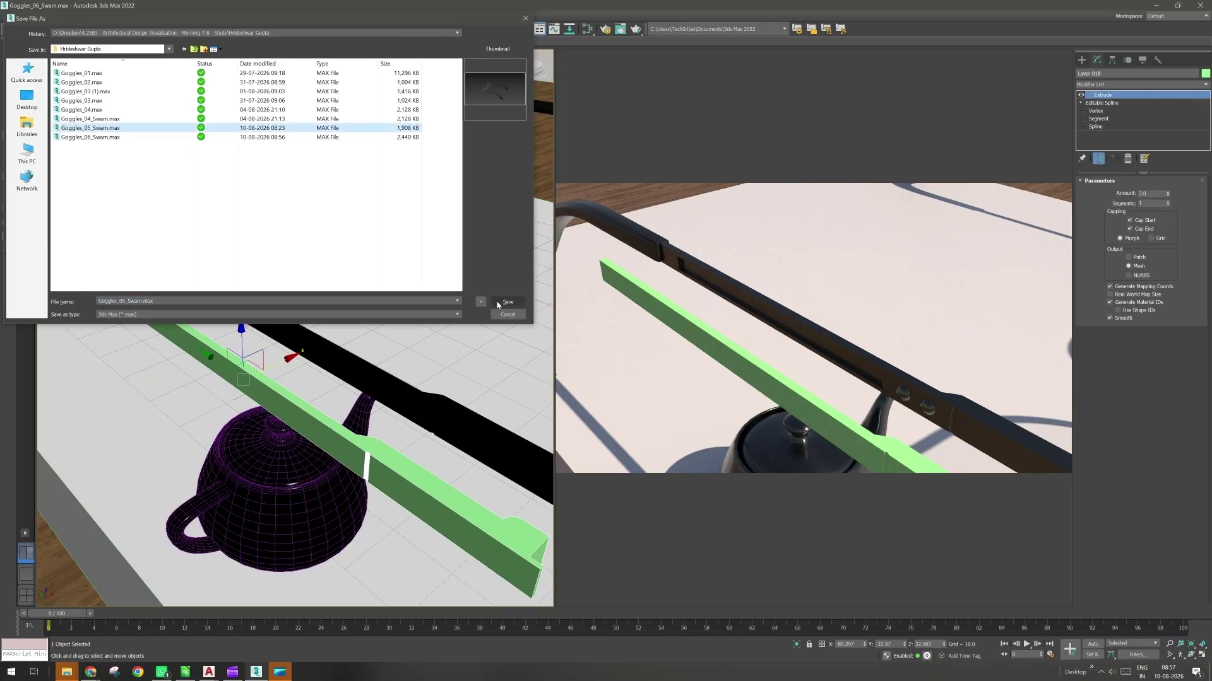
click(505, 302)
click(606, 348)
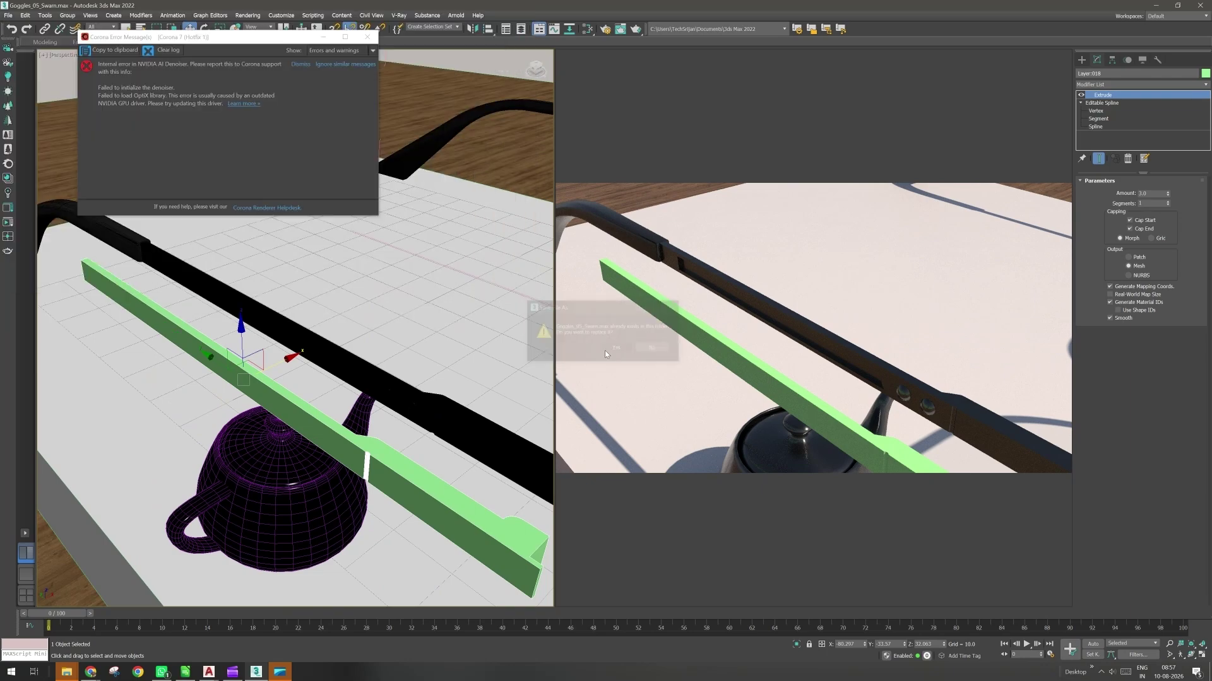
Save the scene as Goggles_06_Swarn.max, overwriting the existing file in the same folder.
click(8, 15)
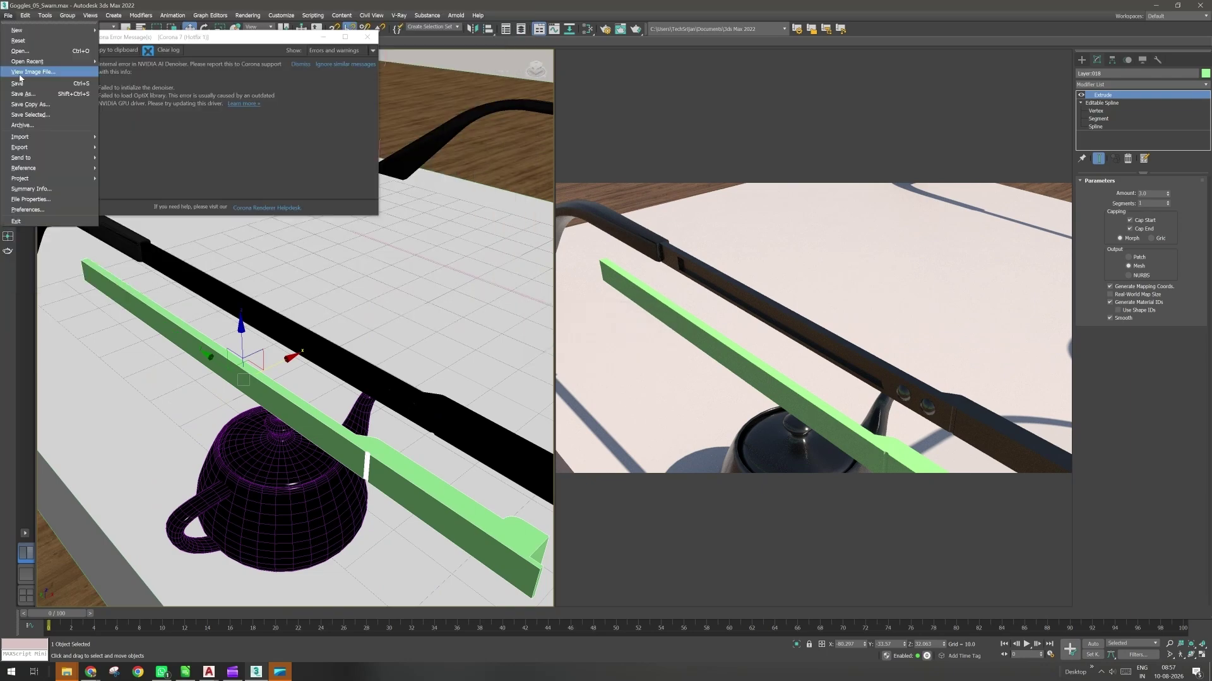
click(296, 277)
key(ctrl+shift+s)
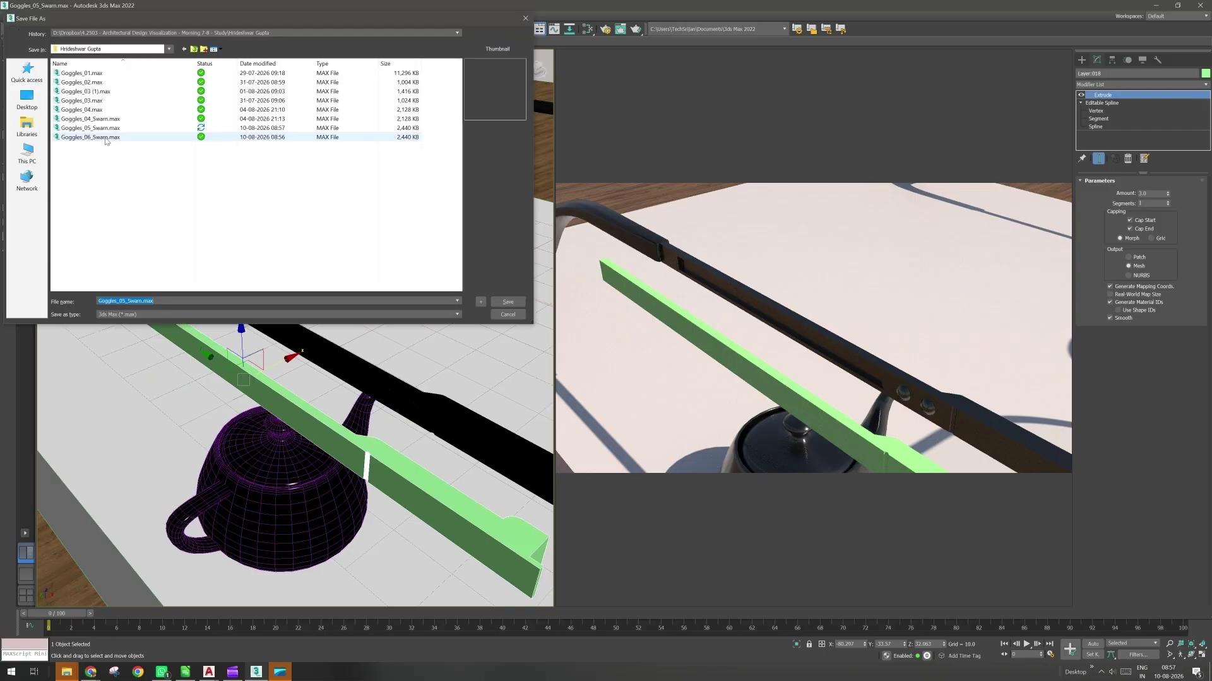
click(106, 138)
key(Return)
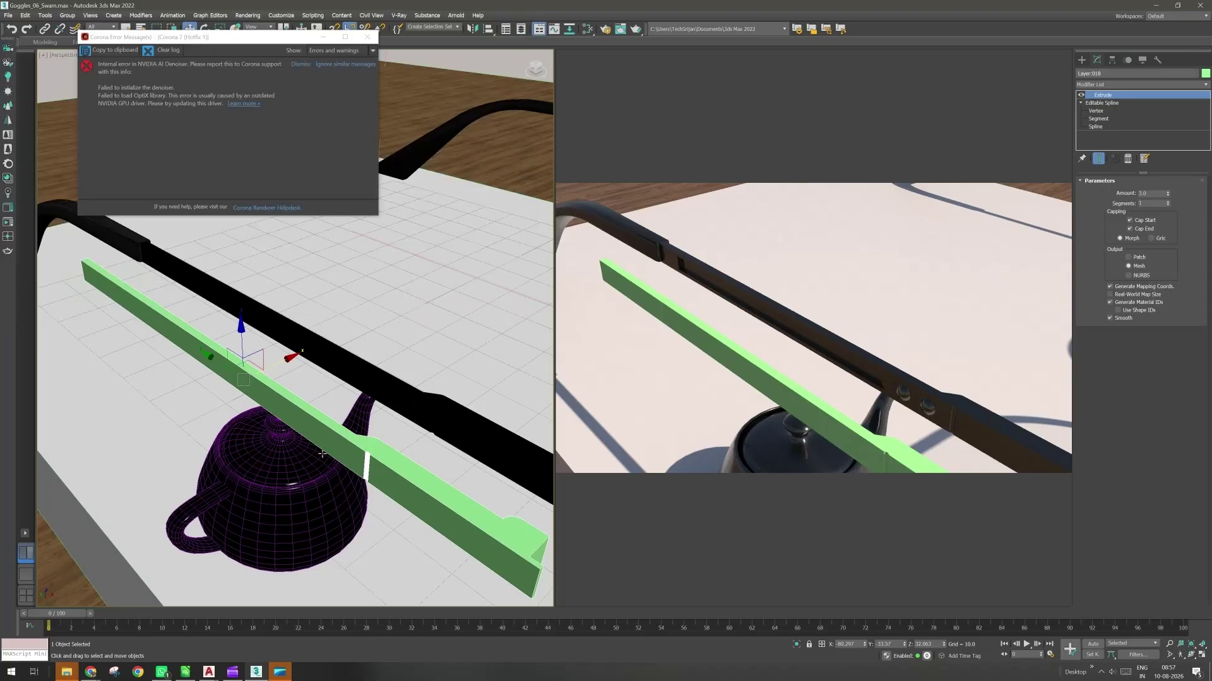
Add an Edit Poly modifier above Extrude on the green arm piece and expand its sub-object levels.
click(1112, 85)
key(e)
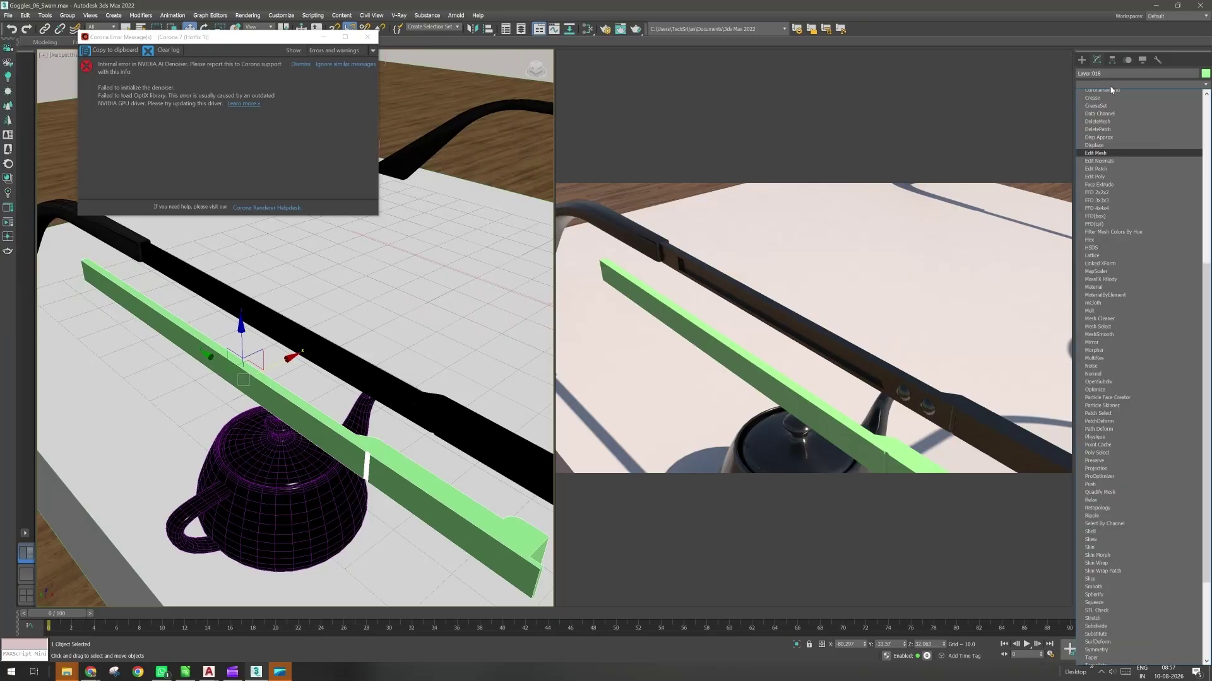
click(1114, 116)
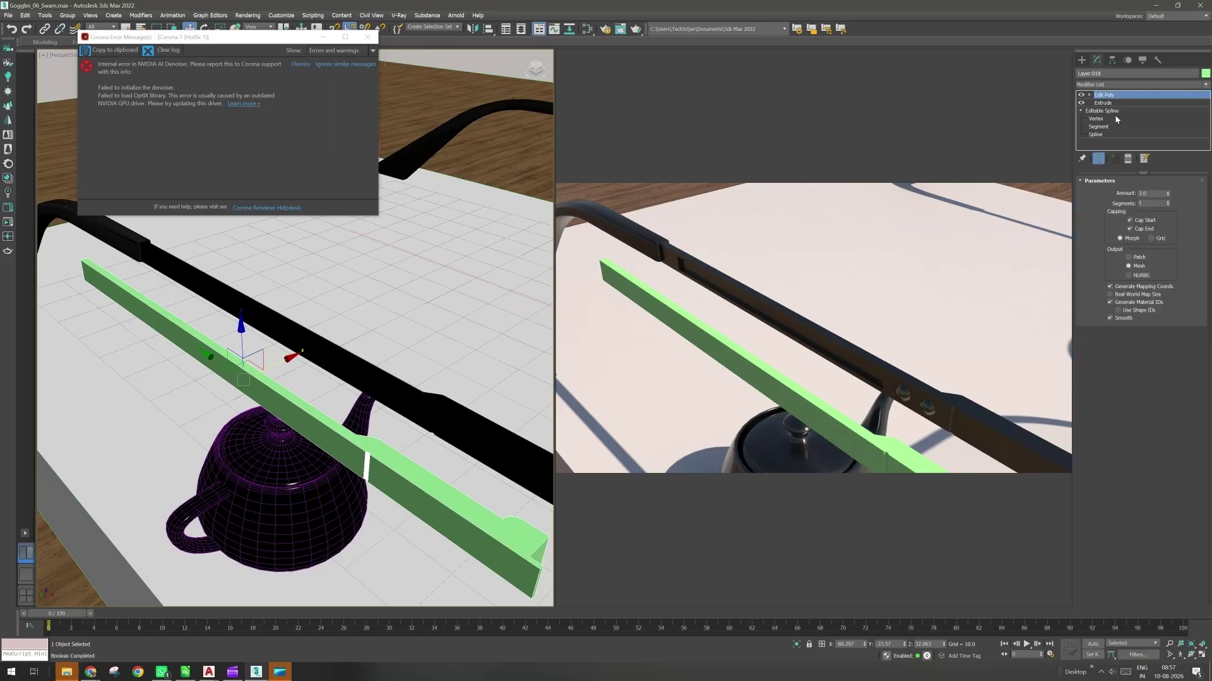
click(1093, 96)
click(1090, 95)
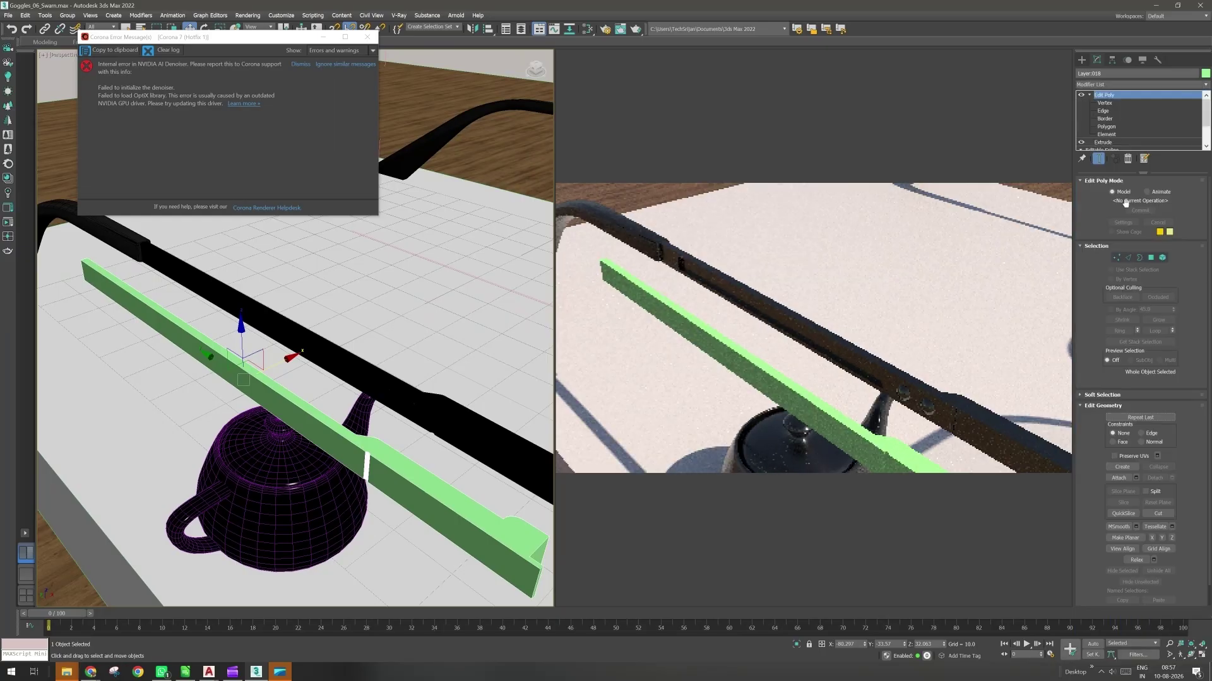
At Edge level, select the four long edges of the green arm piece's straight section, including those on its underside.
click(1128, 259)
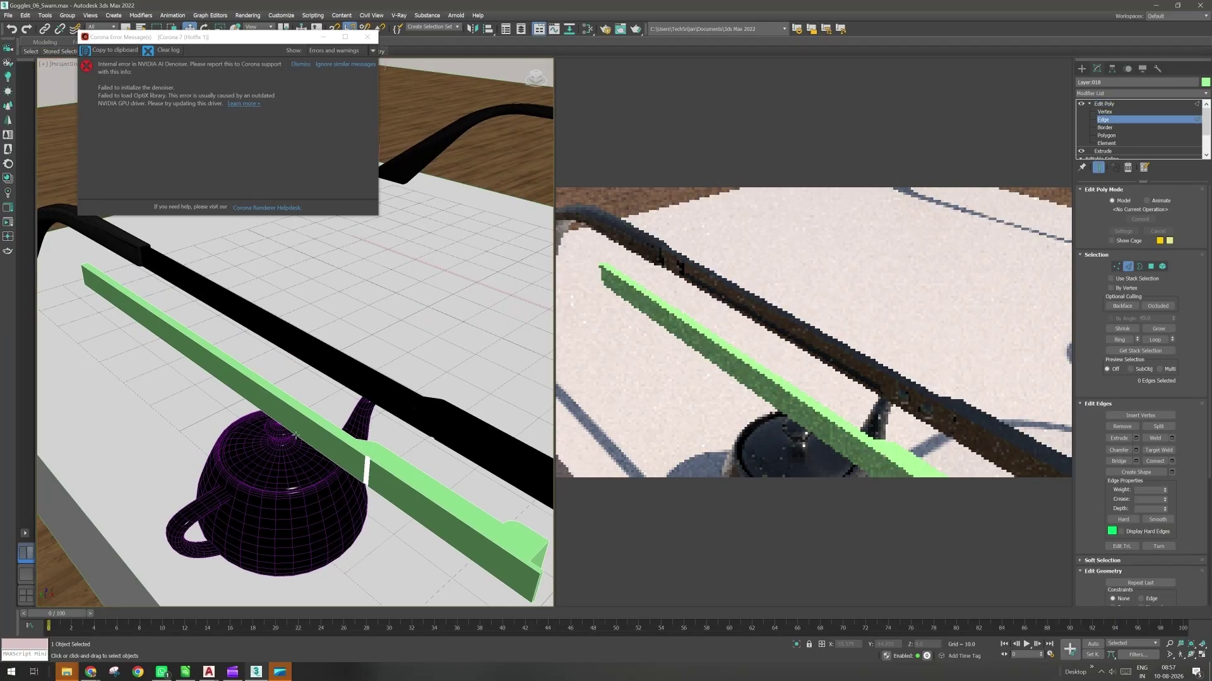
click(299, 412)
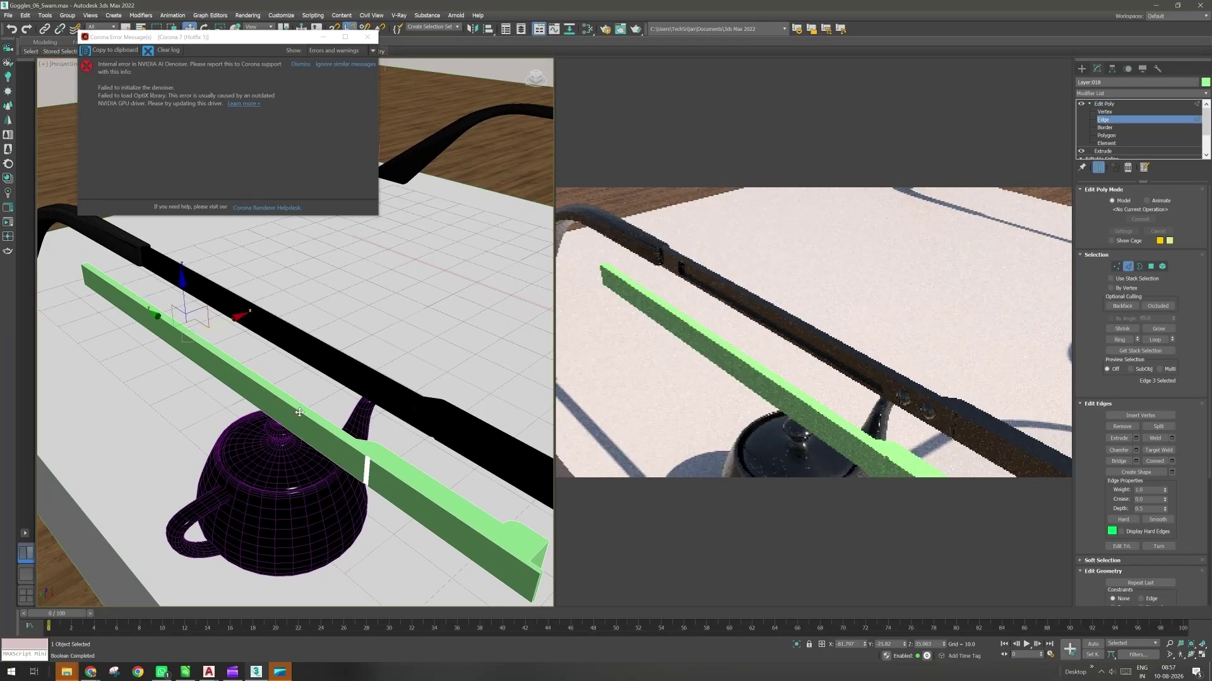
ctrl+click(284, 390)
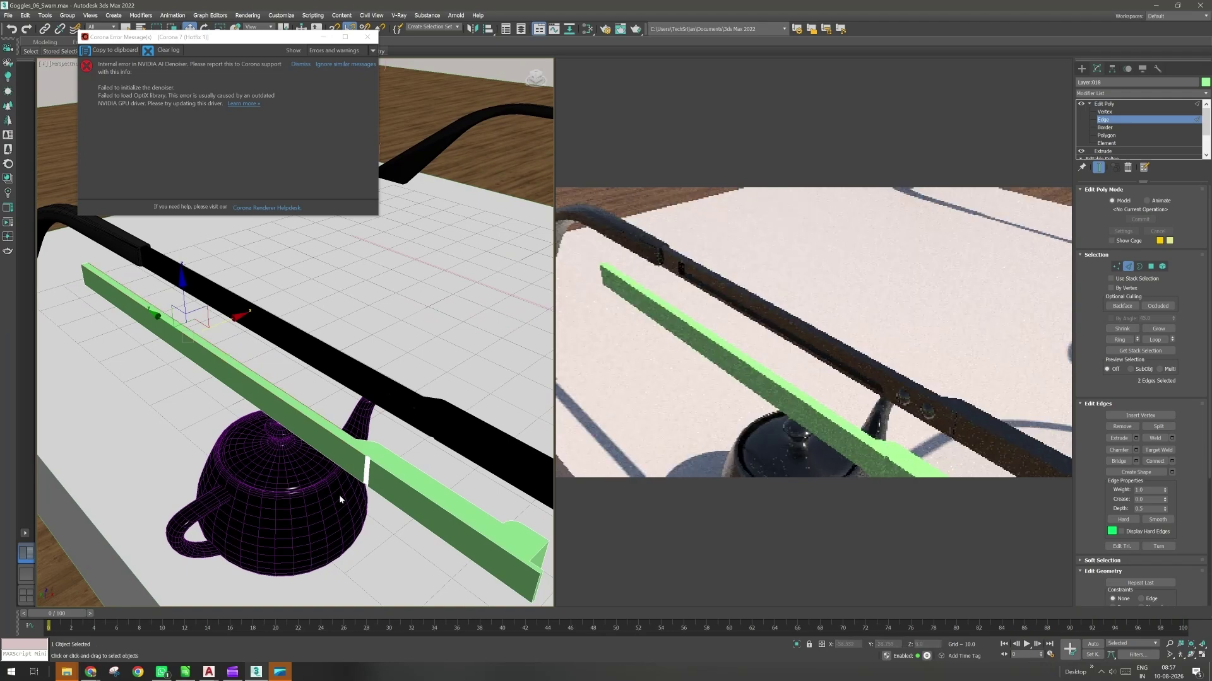
alt+middle_drag(339, 495, 273, 371)
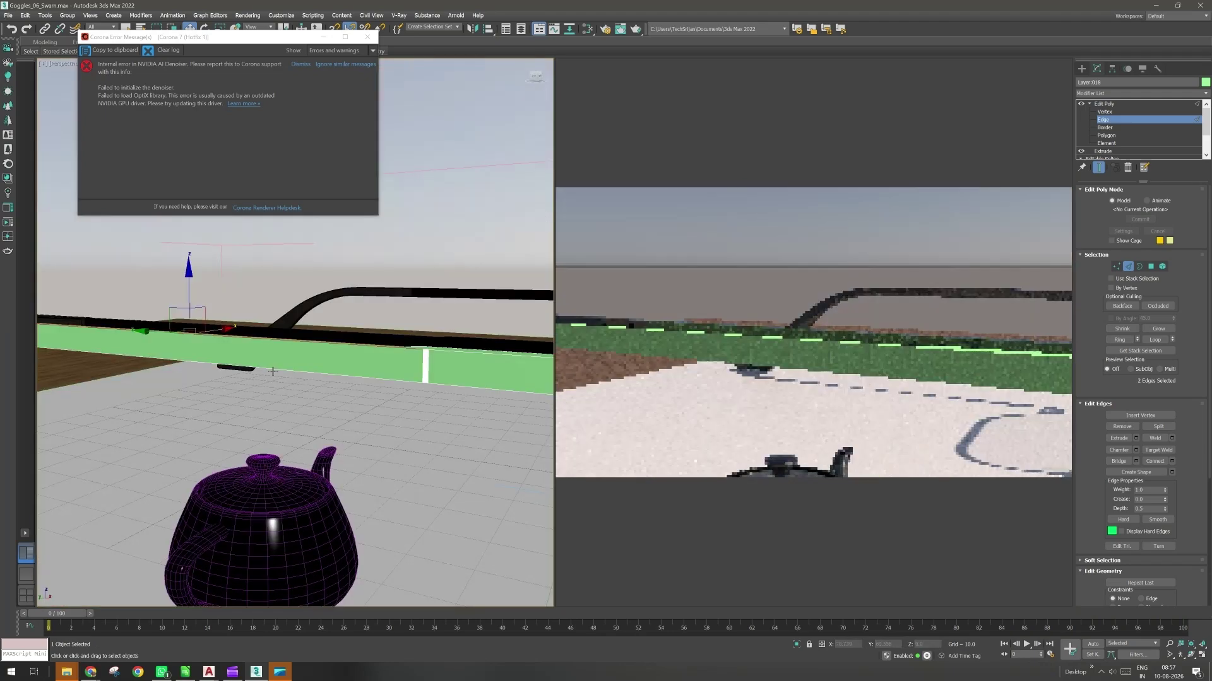
ctrl+click(272, 371)
scroll(219, 370, up, 5)
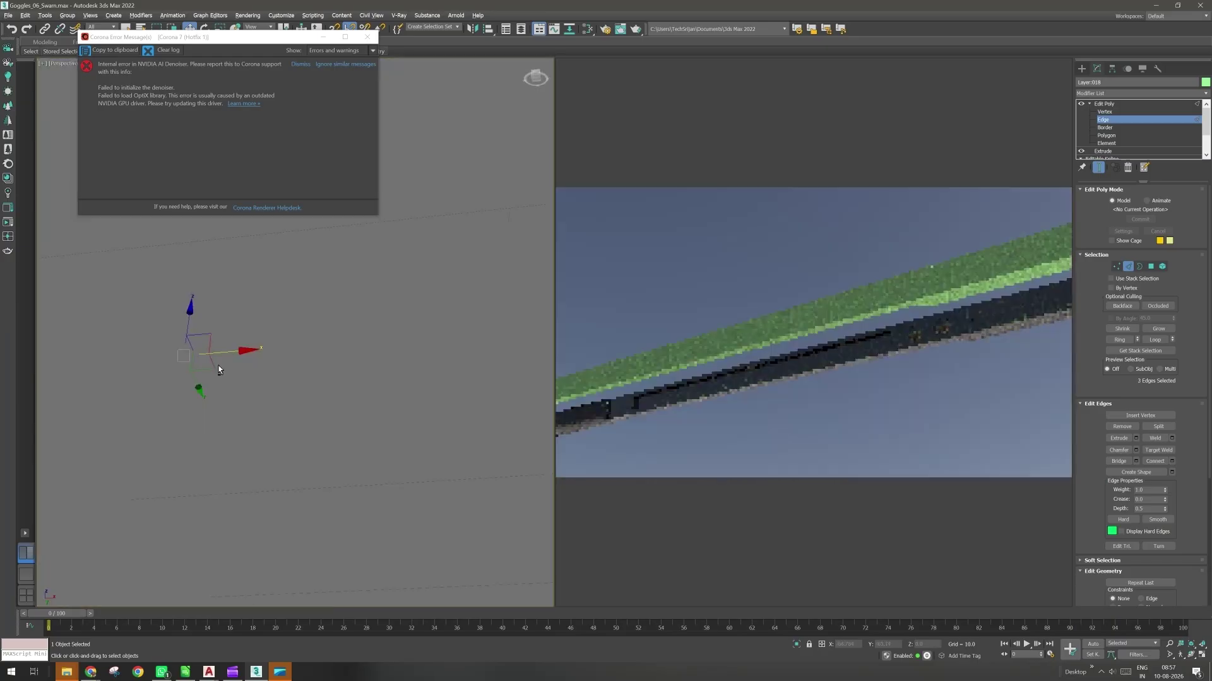
scroll(219, 370, down, 3)
alt+middle_drag(205, 381, 112, 329)
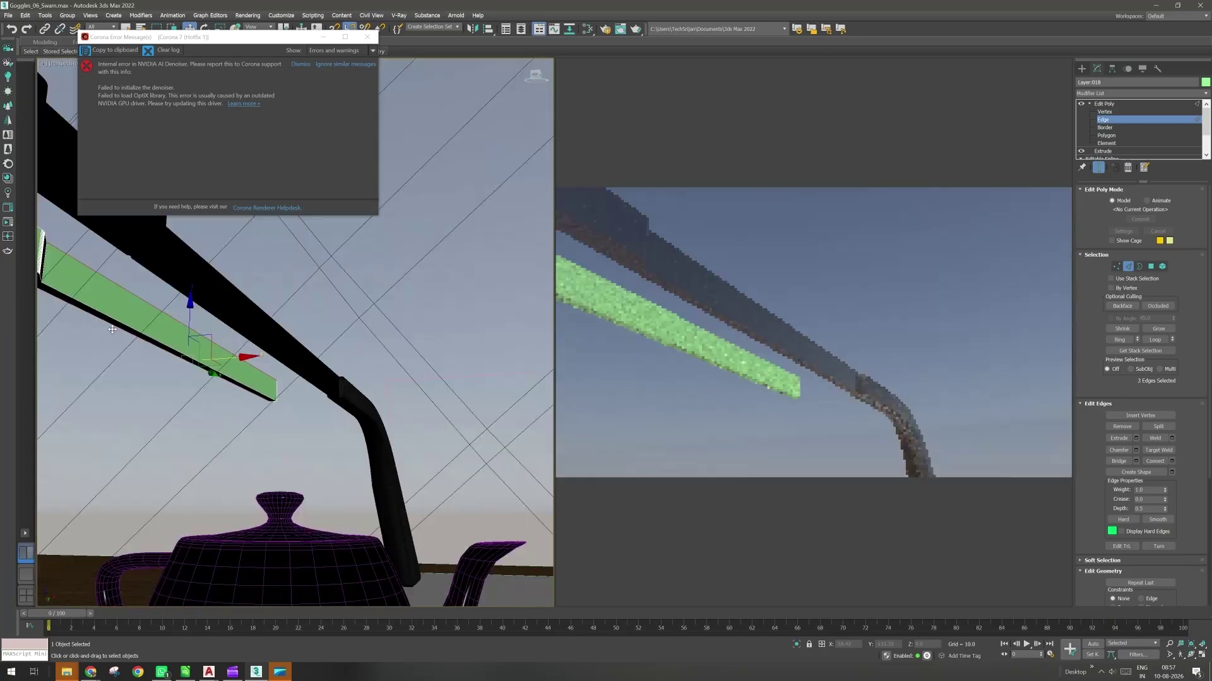
ctrl+click(144, 336)
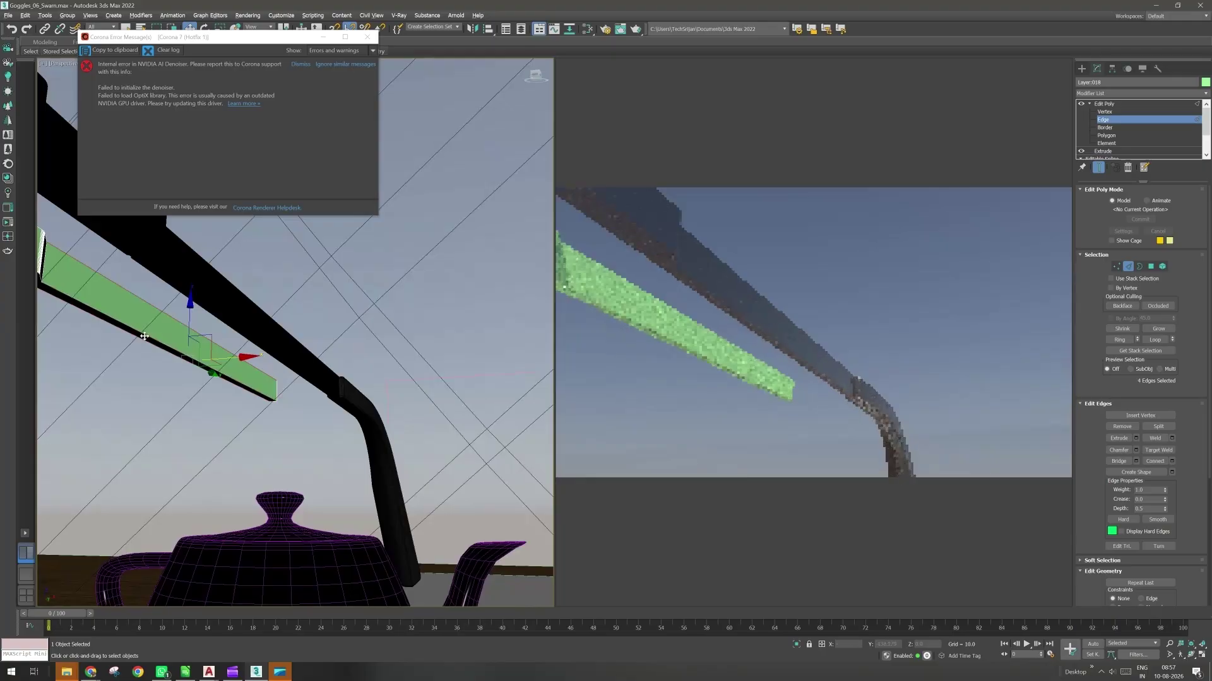
alt+middle_drag(144, 336, 180, 365)
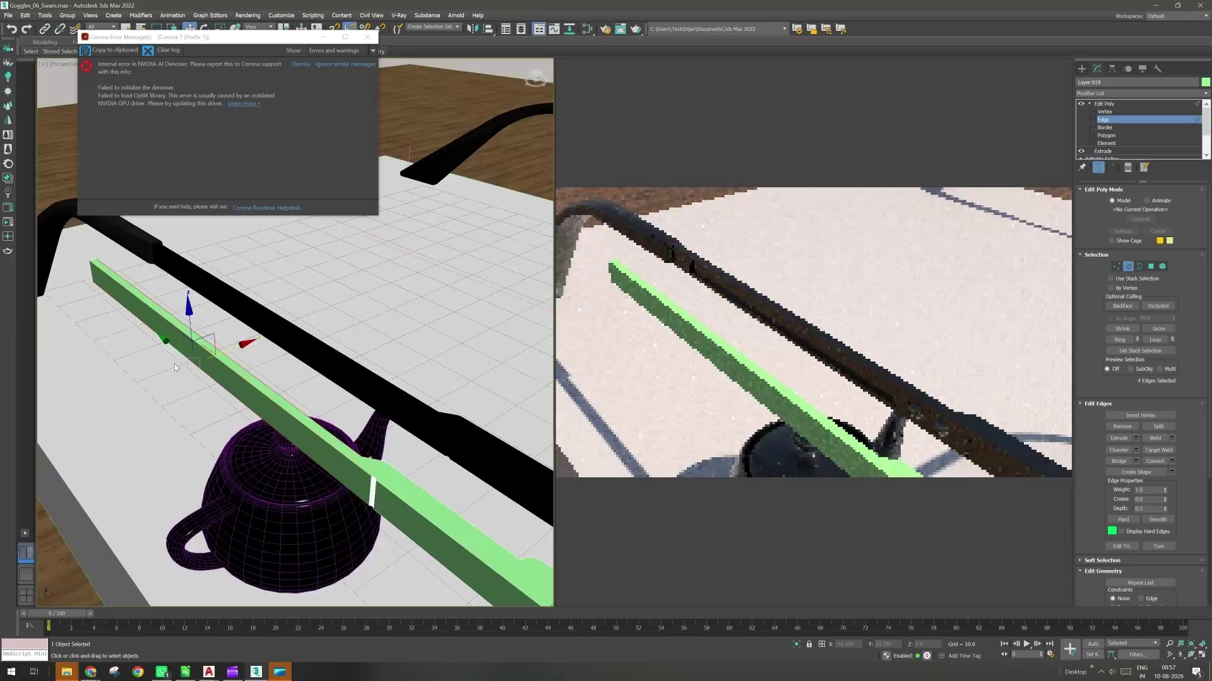
Chamfer the four selected long edges of the green arm piece with an amount of 0.1.
right_click(219, 377)
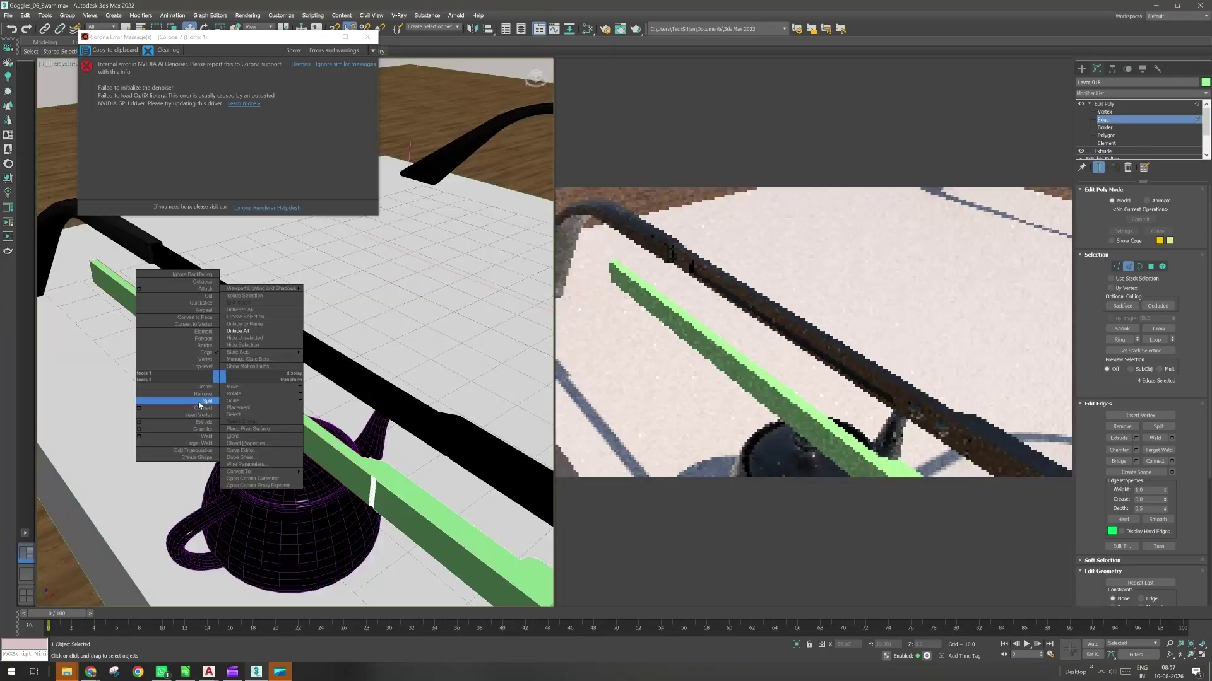
click(150, 431)
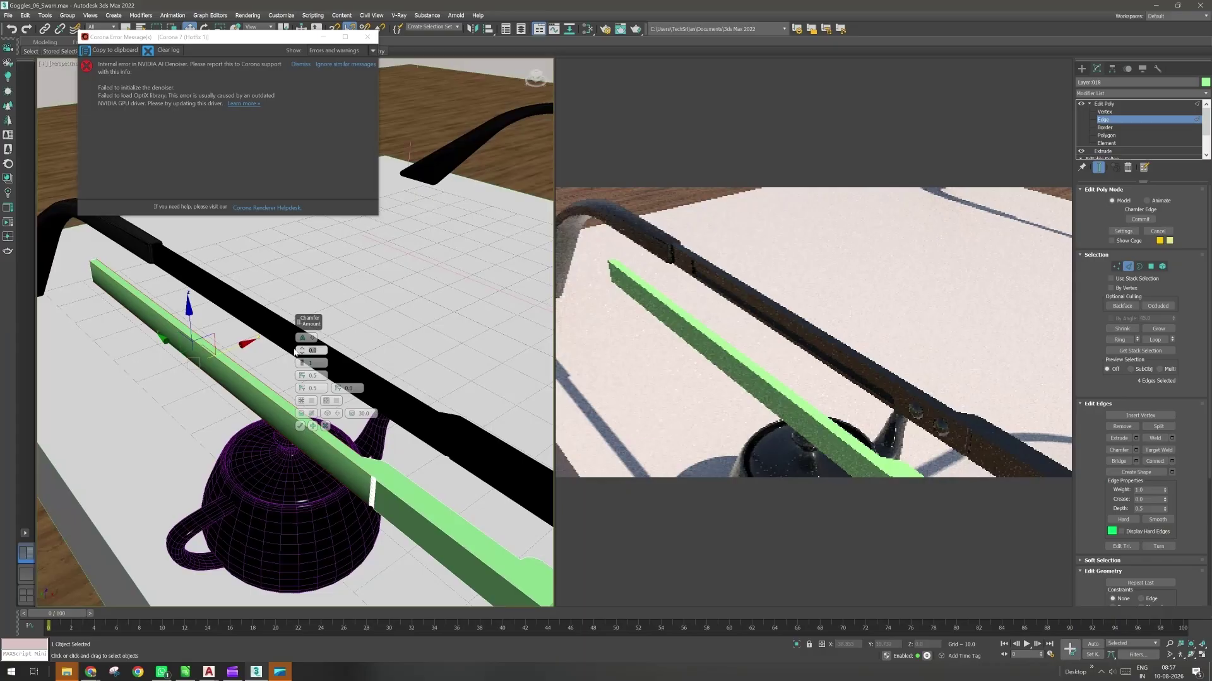
text(1)
key(Return)
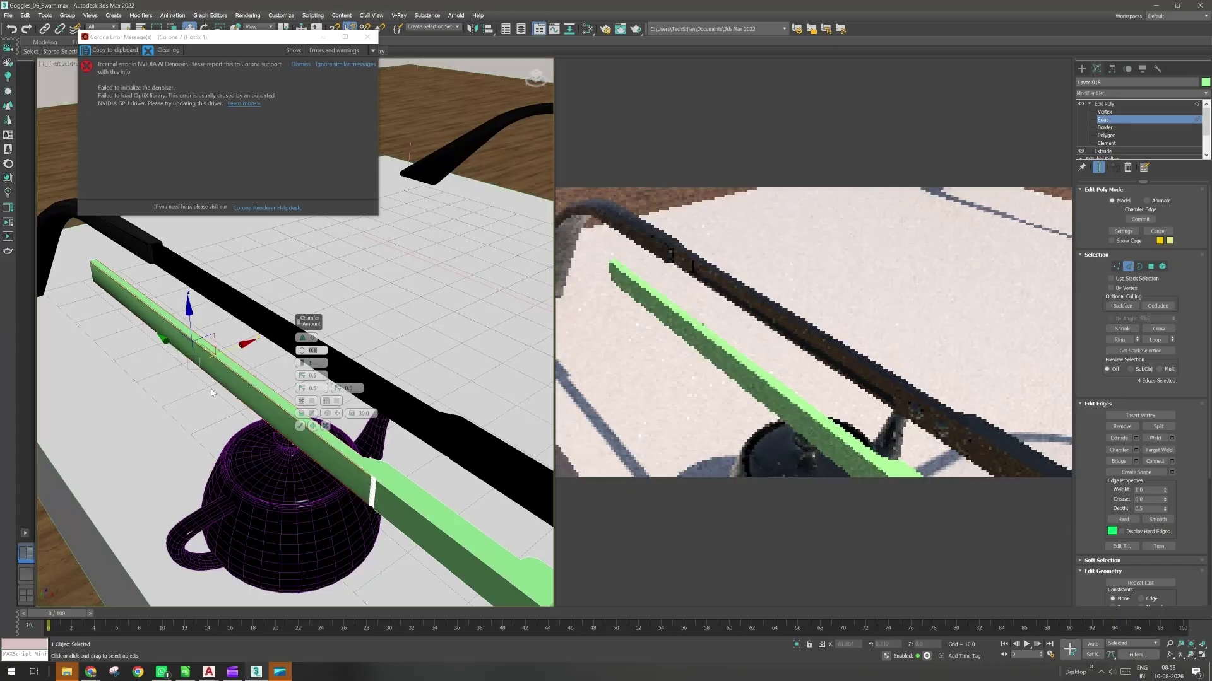
scroll(211, 388, up, 2)
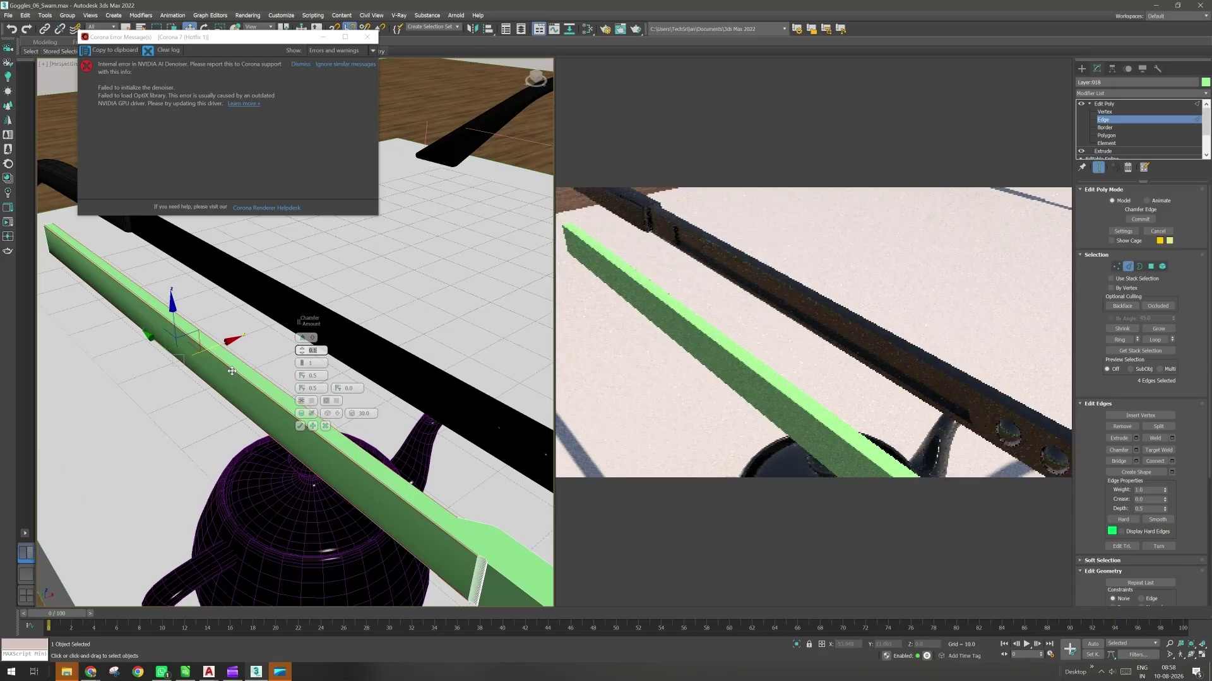
scroll(231, 371, up, 2)
scroll(248, 384, up, 2)
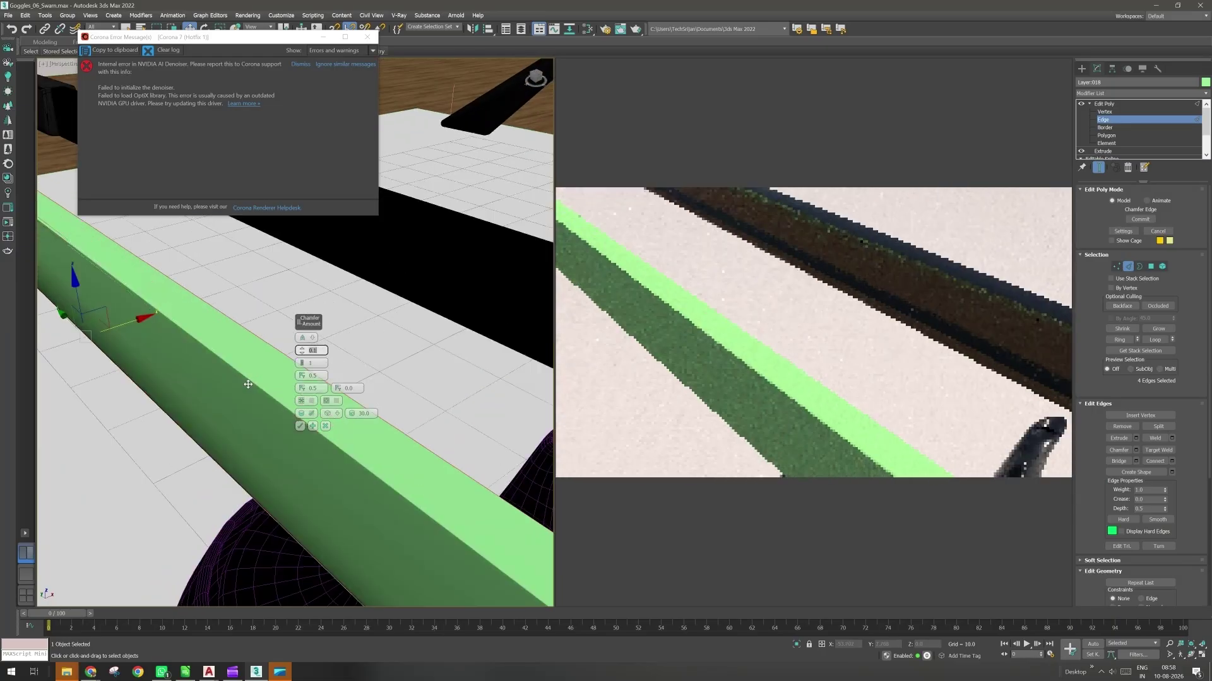
middle_drag(248, 384, 183, 445)
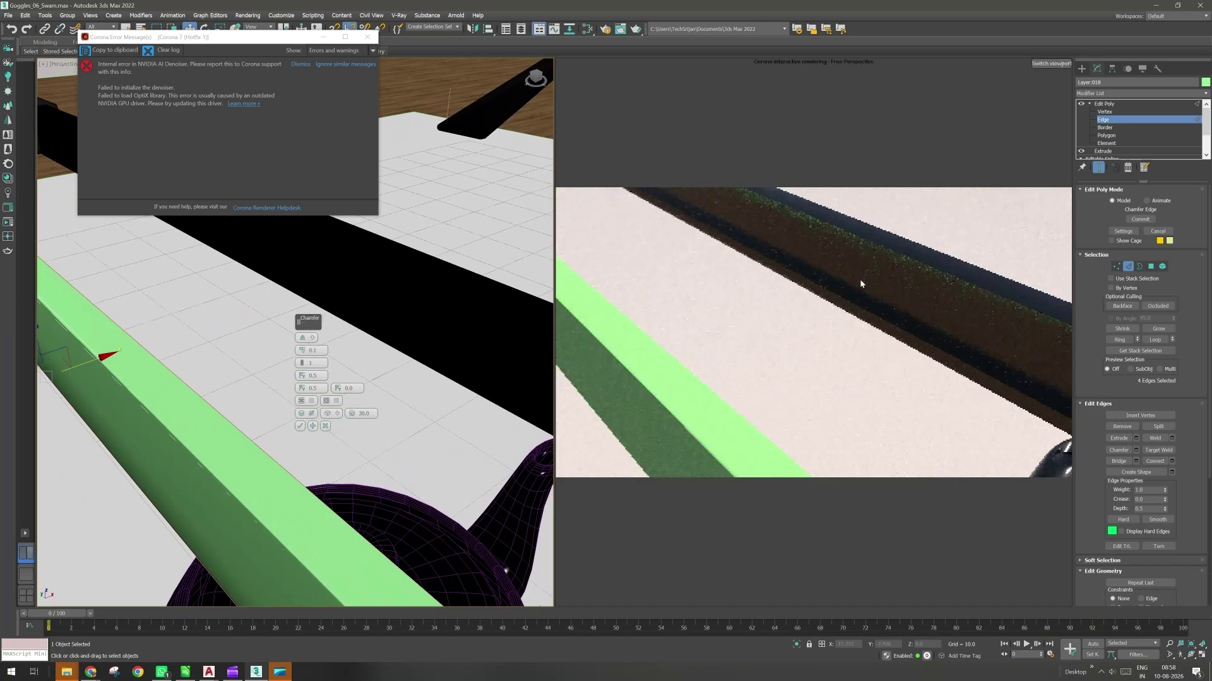
Set the chamfer on the arm piece's long edges to 3 segments and check its smoothness with edged faces toggled.
click(307, 364)
key(BackSpace)
text(2)
key(Return)
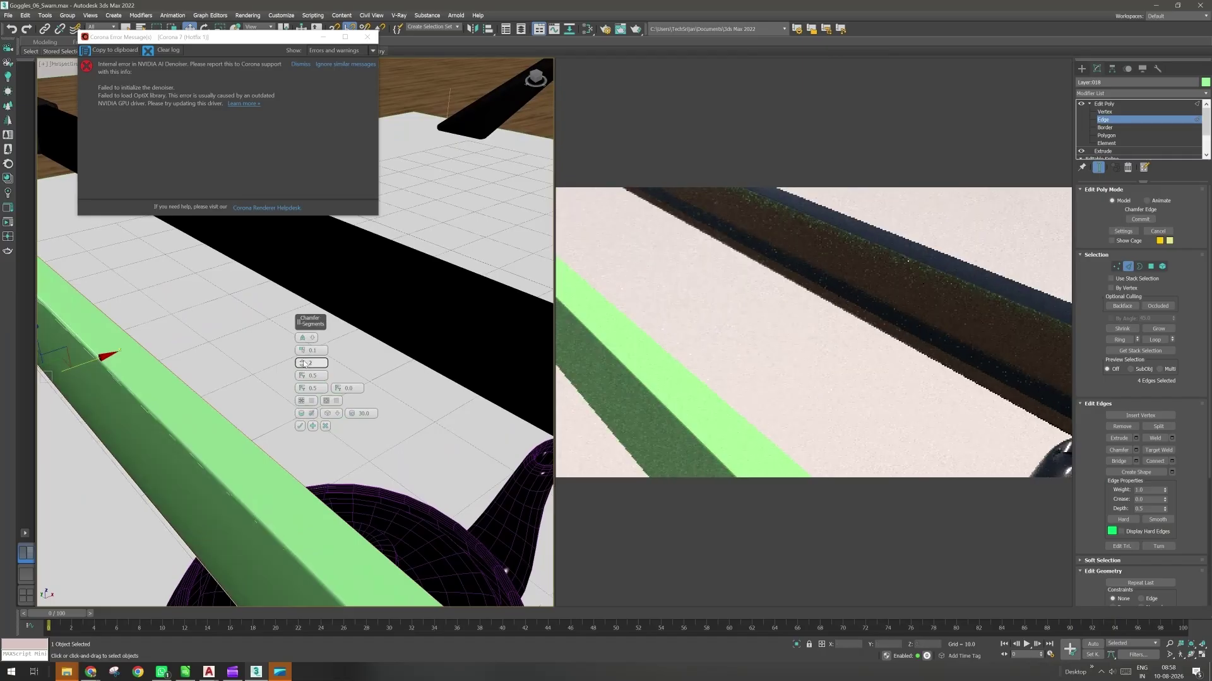
click(302, 361)
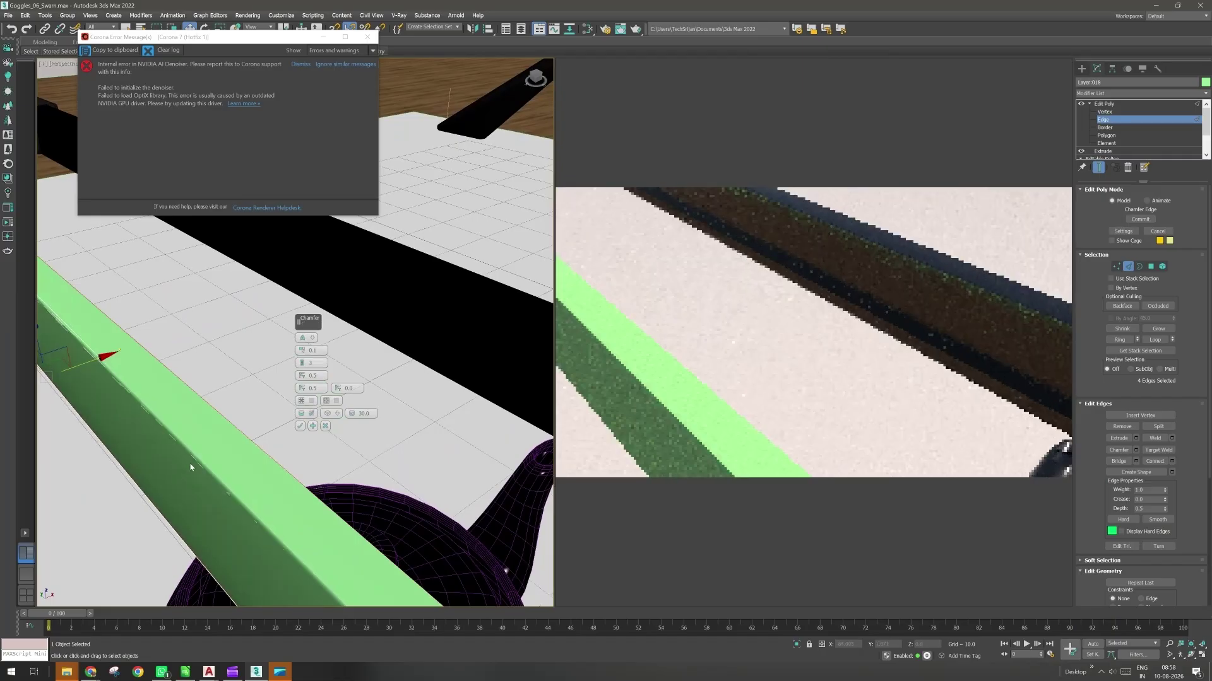
key(F4)
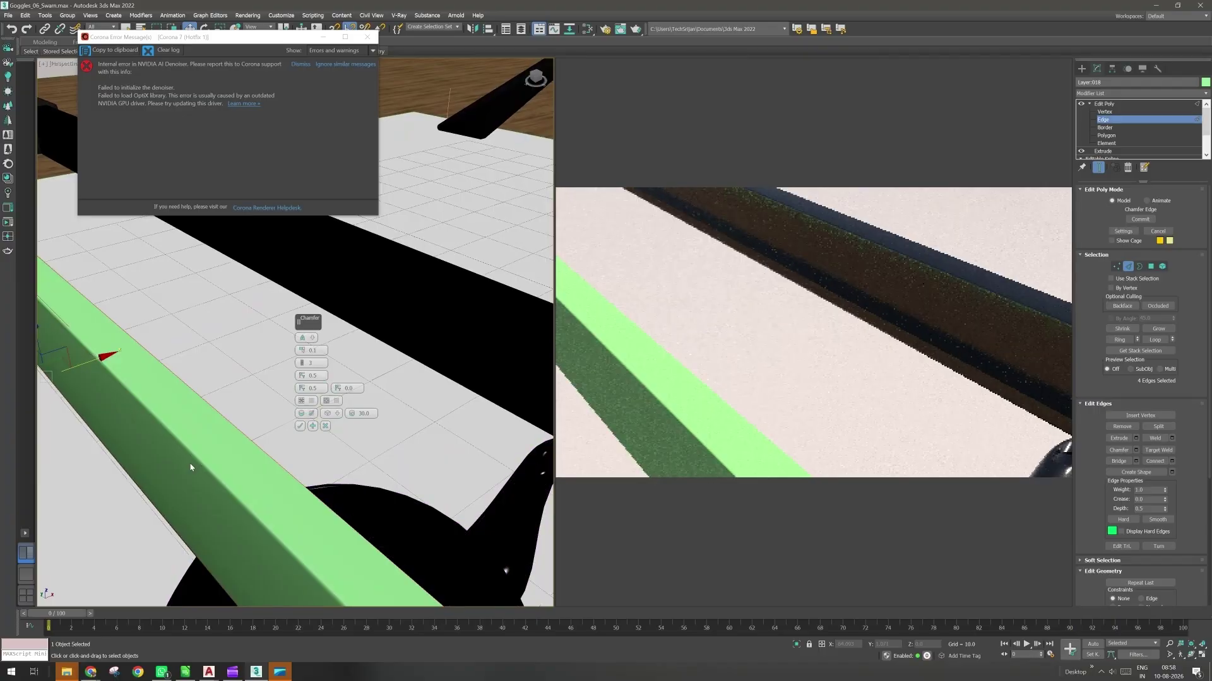
key(F4)
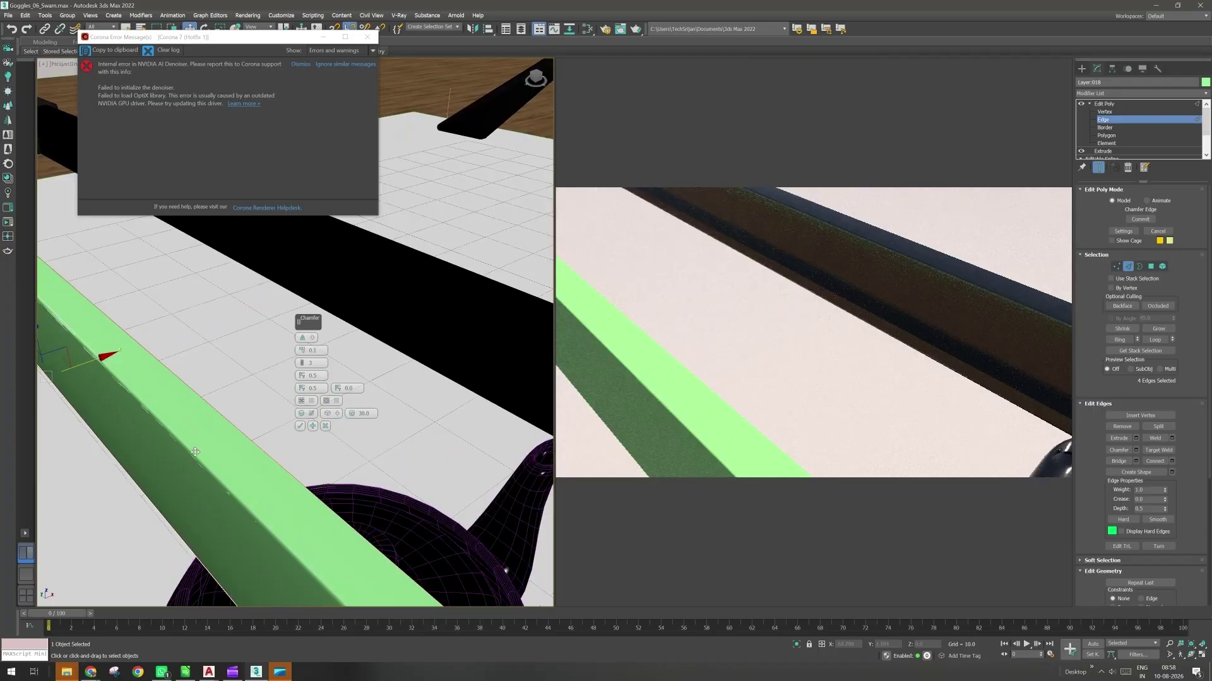
scroll(208, 448, up, 1)
scroll(290, 475, up, 1)
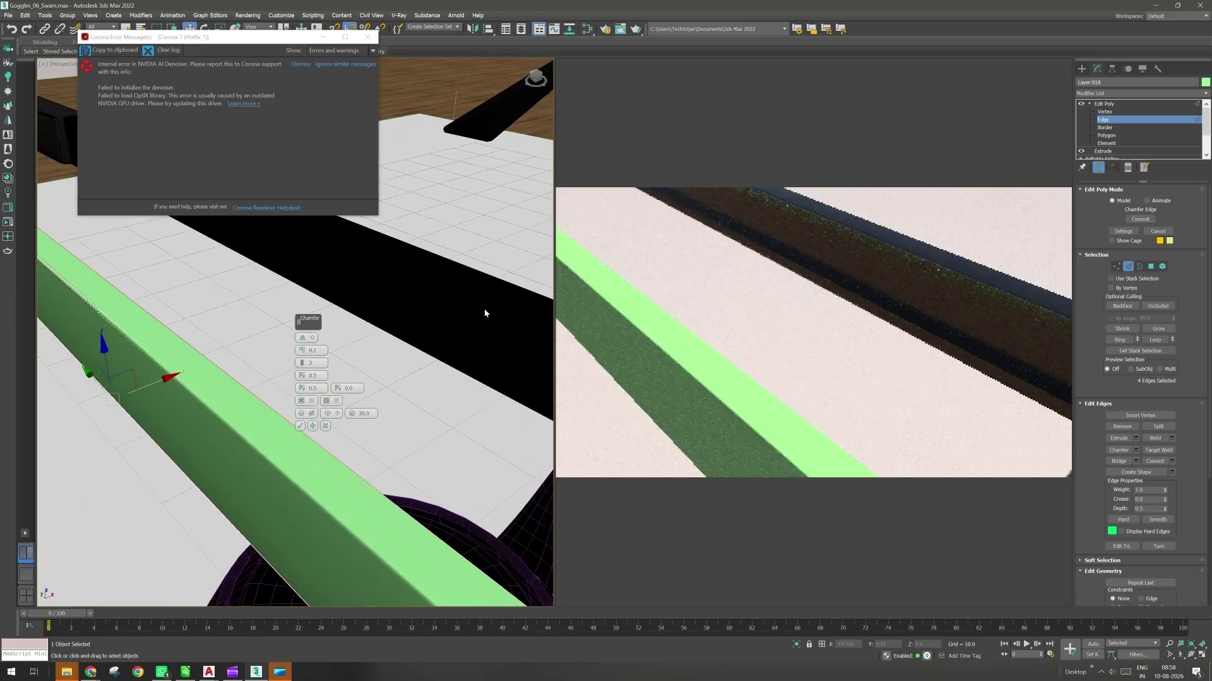
Increase the chamfer amount to 0.2 and check the rounding toward the far end of the green arm piece.
double_click(319, 350)
text(2)
key(Return)
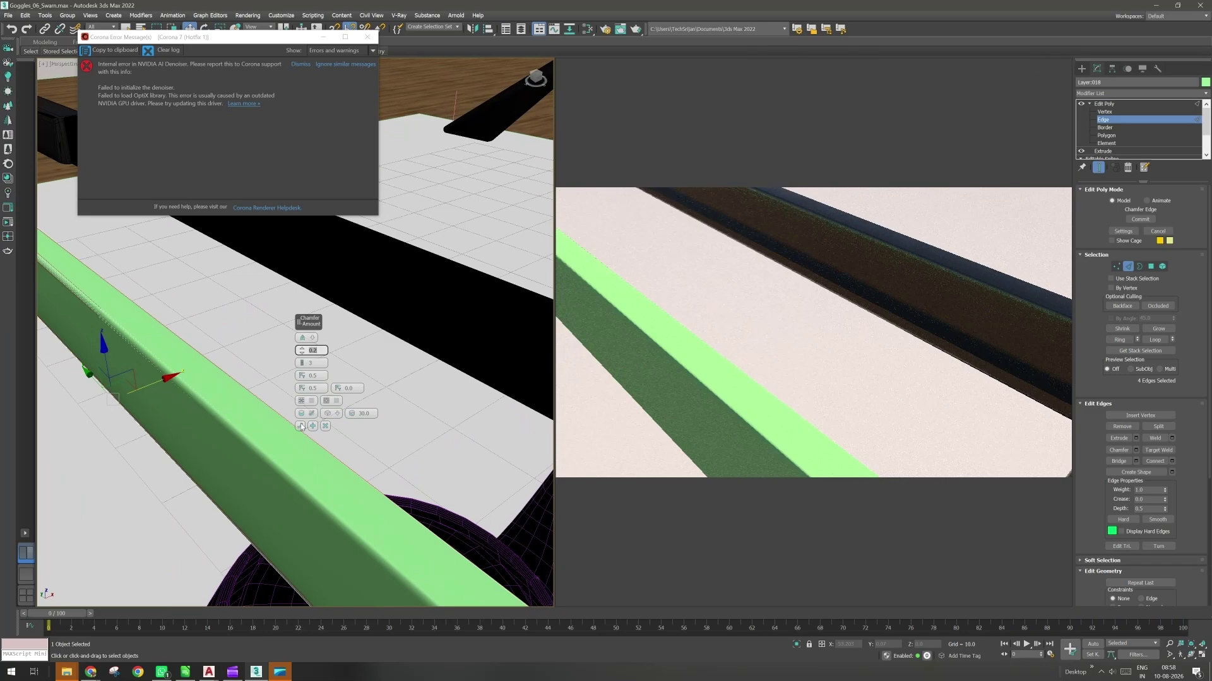
middle_drag(301, 427, 401, 557)
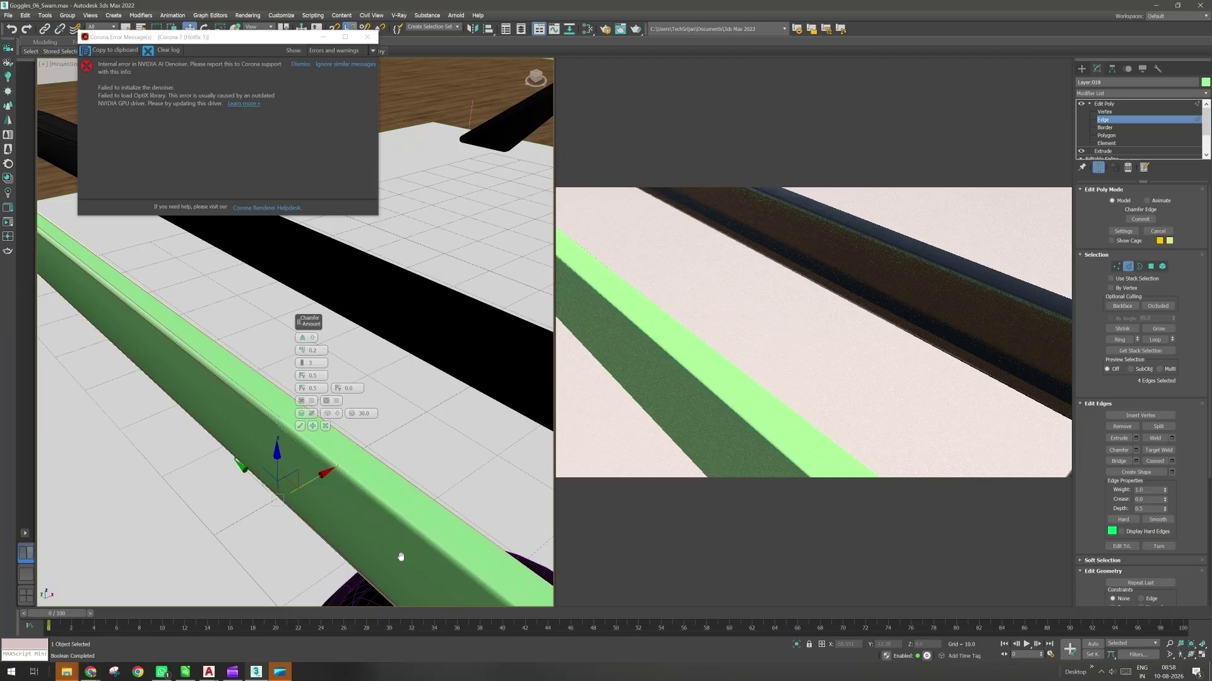
scroll(400, 557, down, 3)
scroll(149, 293, up, 3)
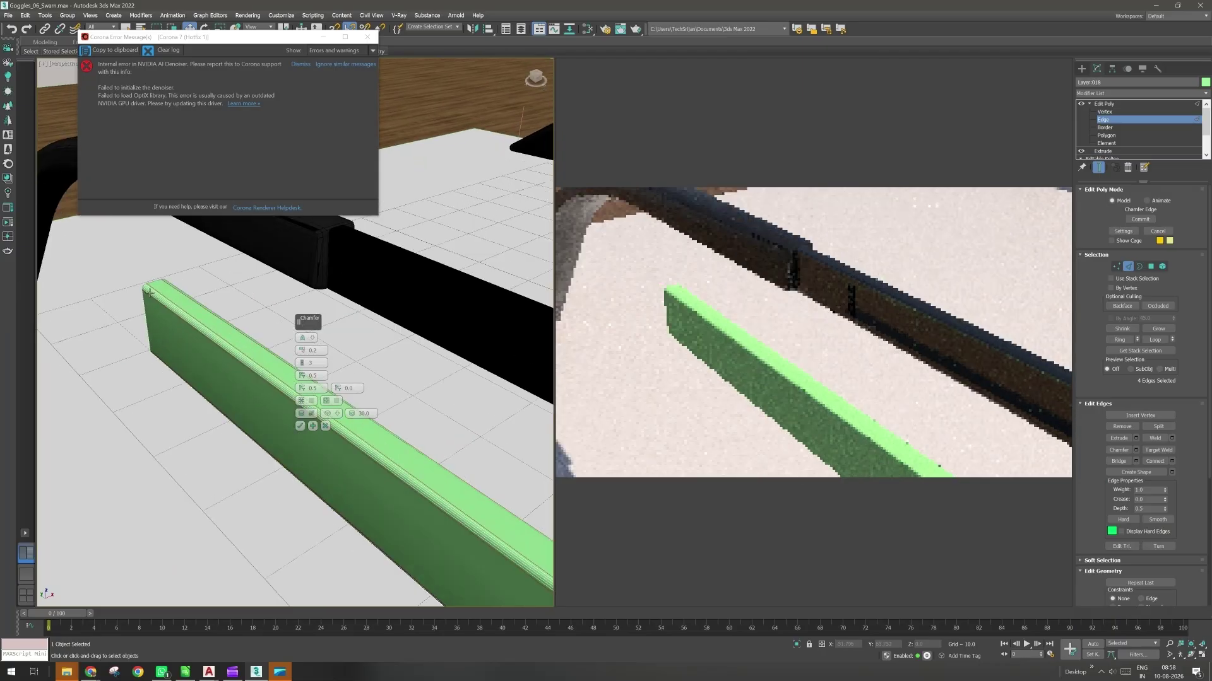
scroll(142, 289, up, 2)
middle_drag(136, 285, 181, 306)
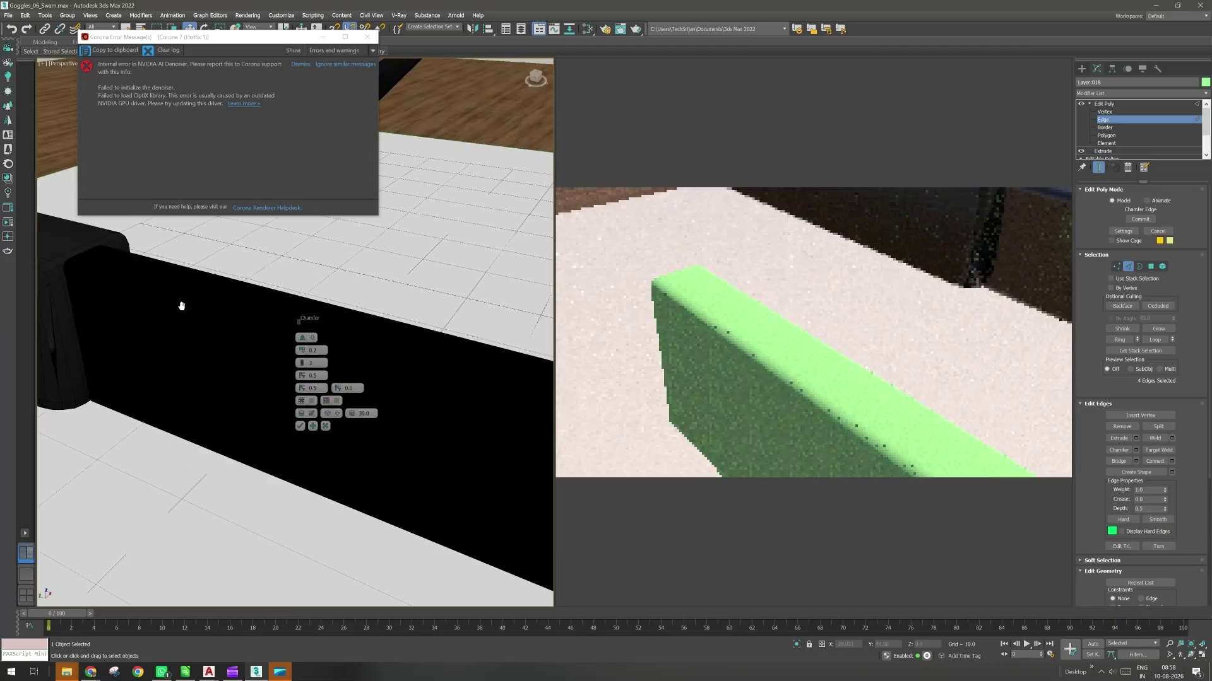
scroll(98, 311, down, 3)
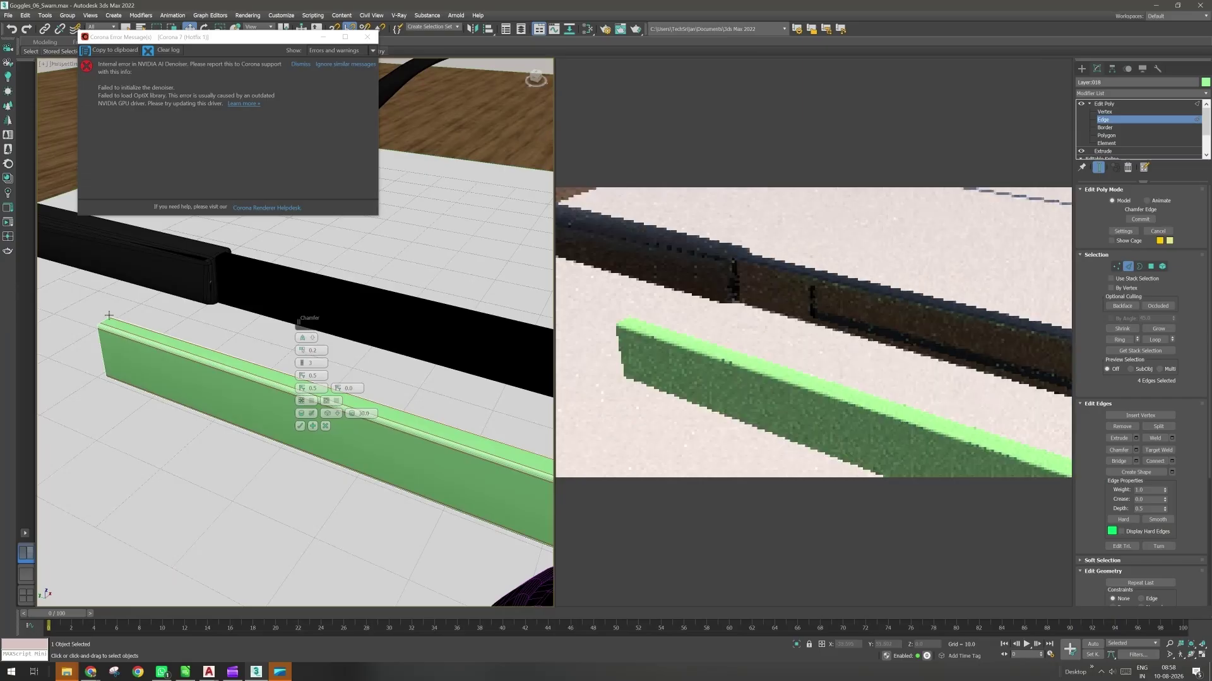
Add the upper and lower edges of the angled face at the bend to the green arm piece's chamfer selection.
middle_drag(108, 315, 355, 442)
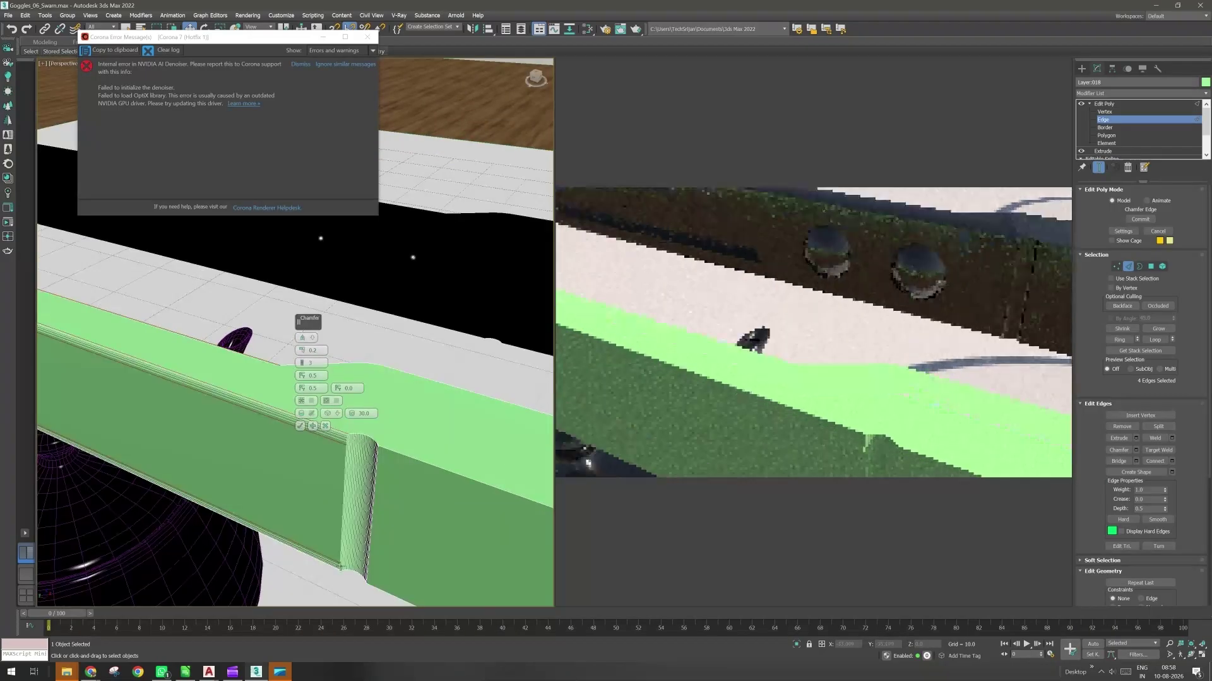
alt+middle_drag(271, 394, 637, 195)
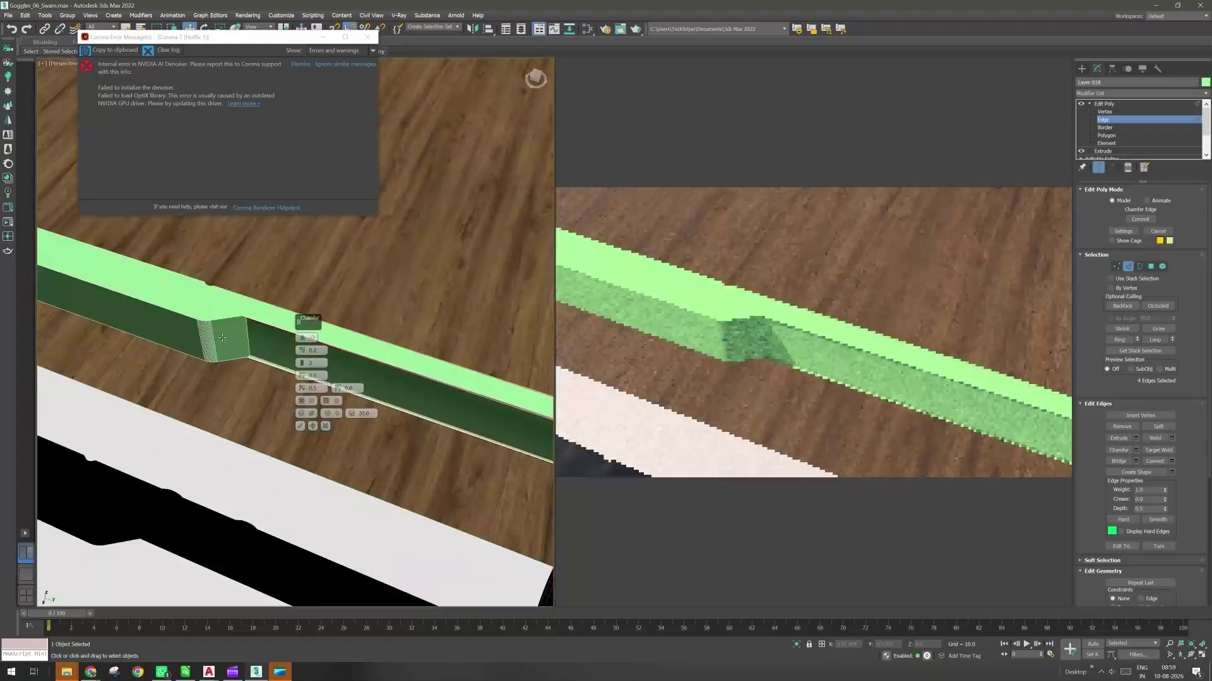
scroll(222, 337, up, 3)
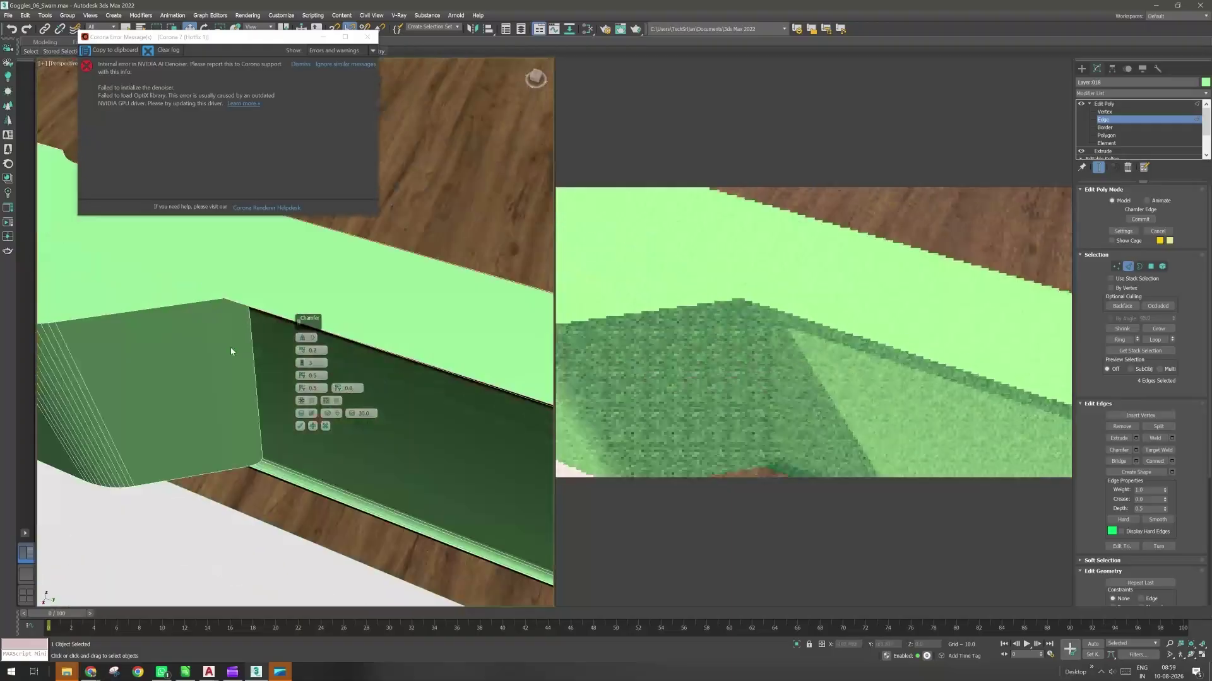
alt+middle_drag(231, 352, 191, 312)
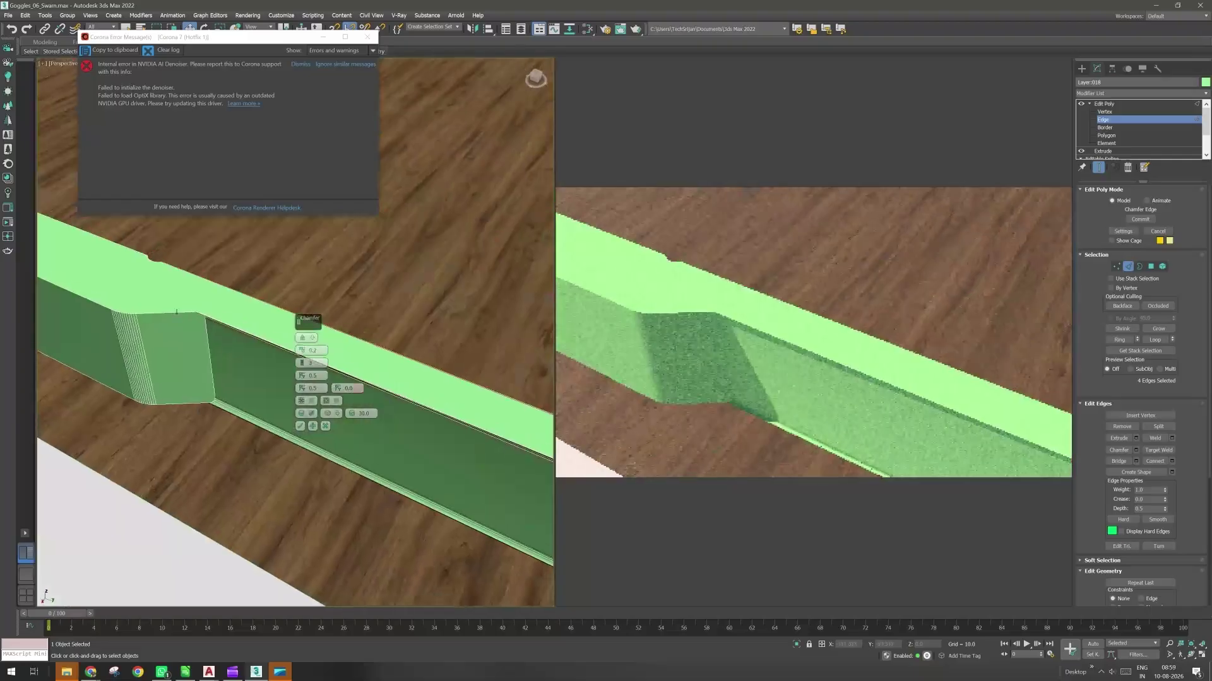
ctrl+click(176, 313)
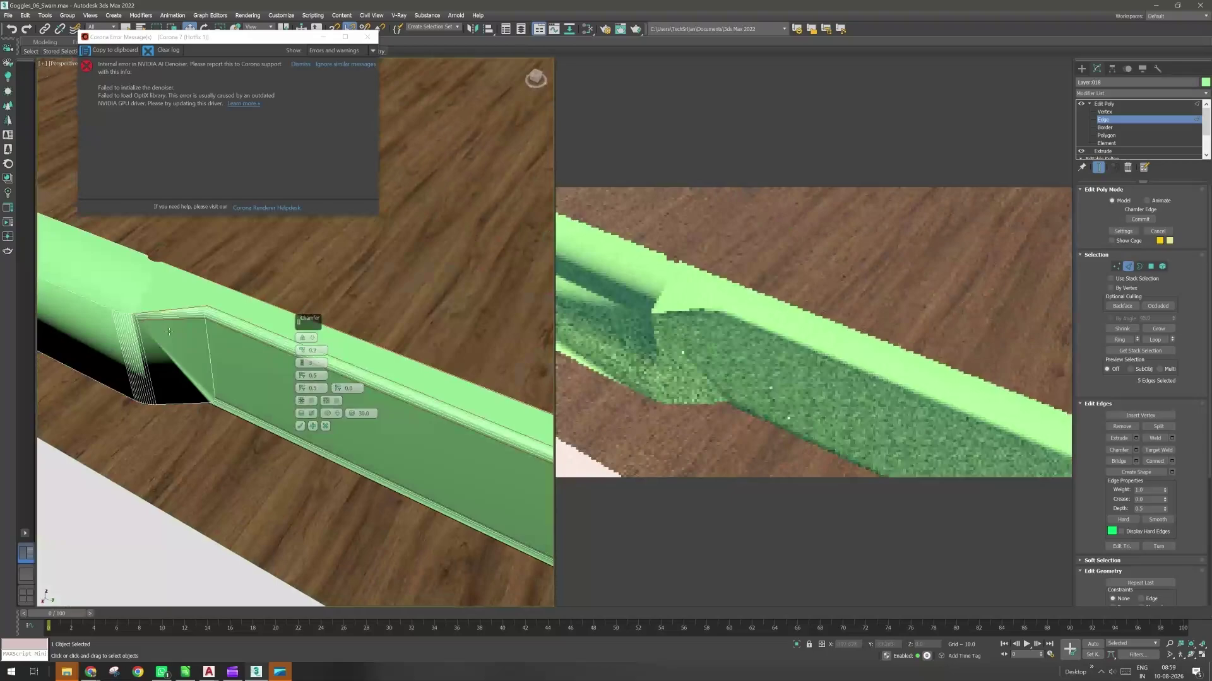
ctrl+click(183, 403)
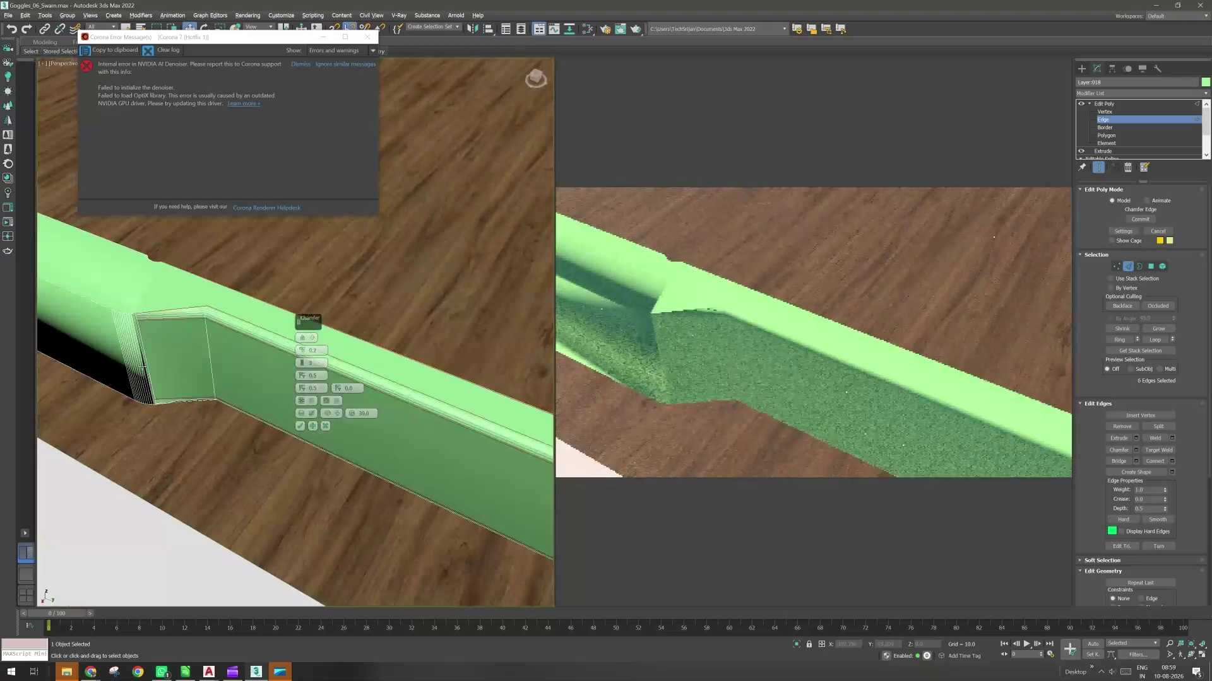
Try to extend the chamfer selection along the short top edge segments of the rounded corner beside the bend.
alt+middle_drag(142, 366, 81, 651)
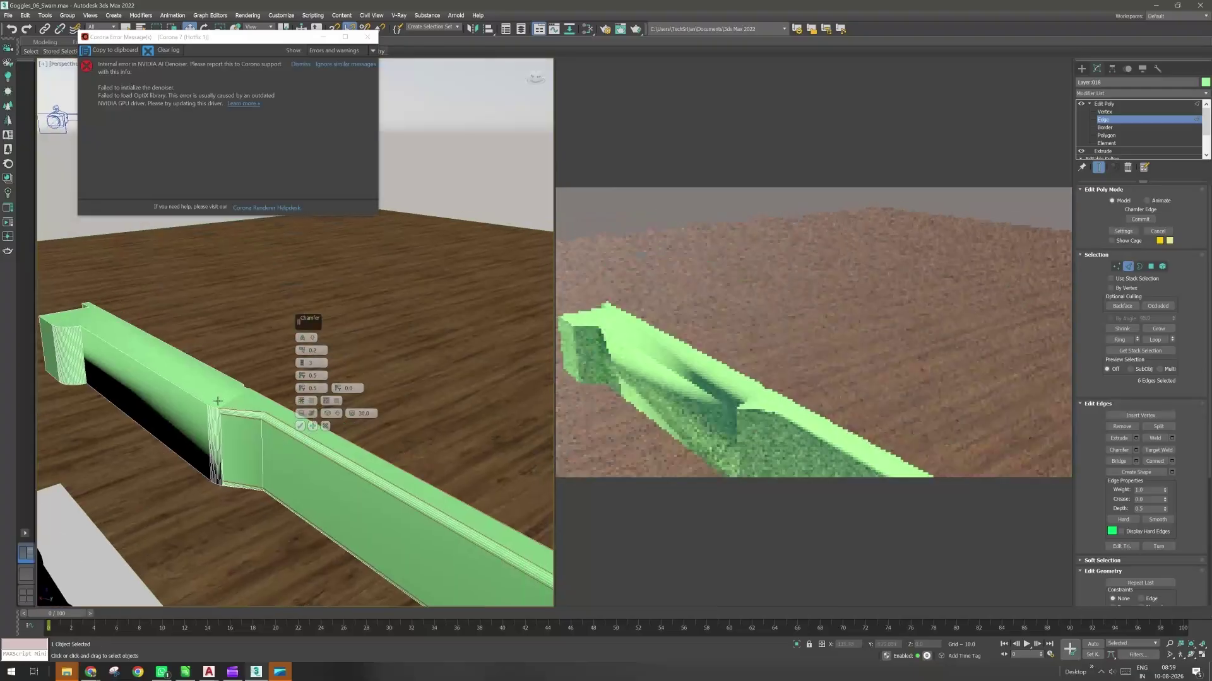
scroll(218, 401, up, 5)
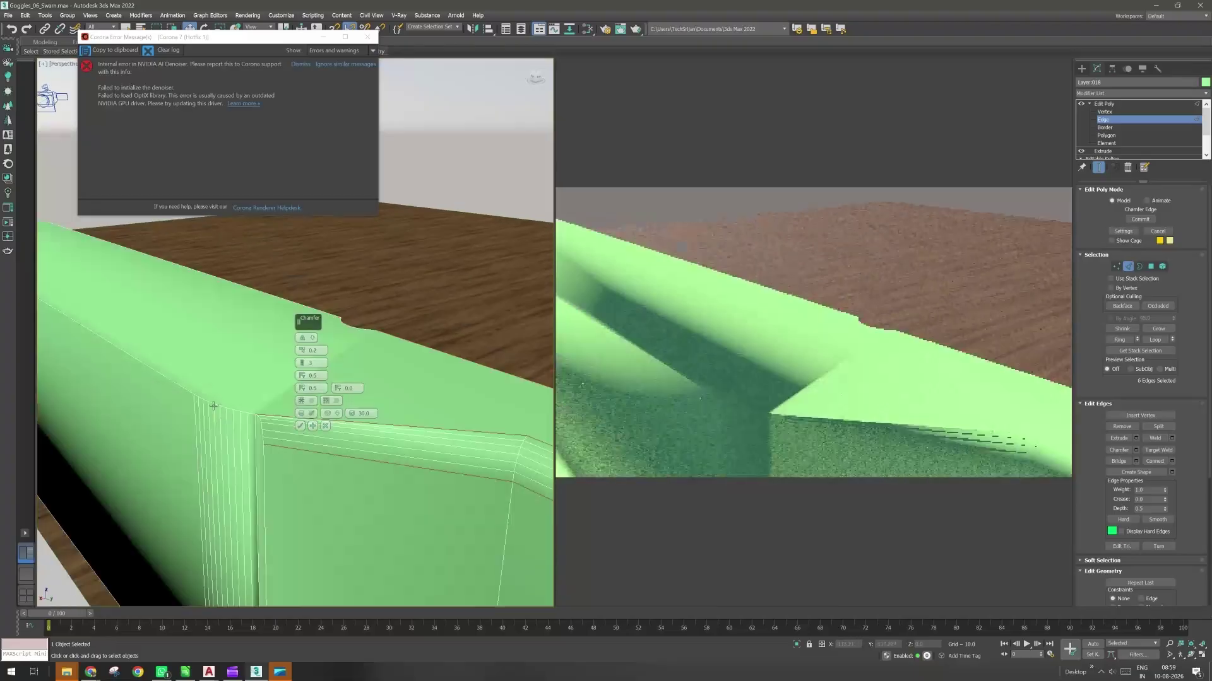
scroll(213, 405, down, 4)
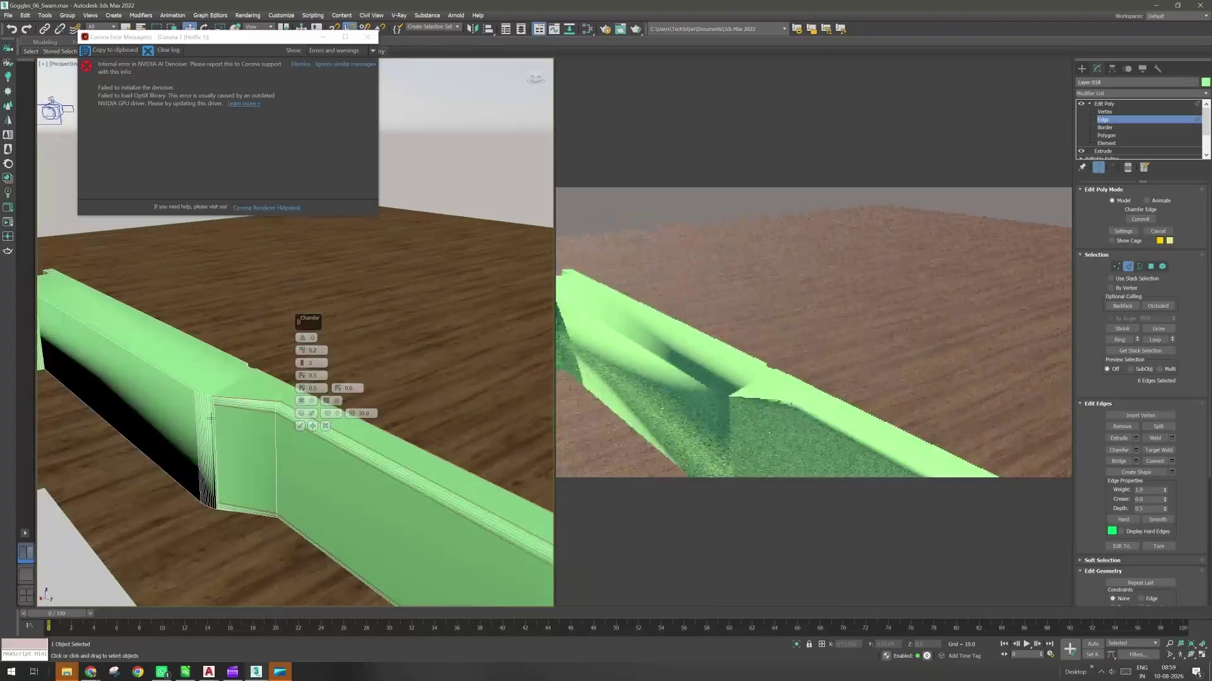
scroll(211, 419, up, 3)
scroll(229, 426, up, 2)
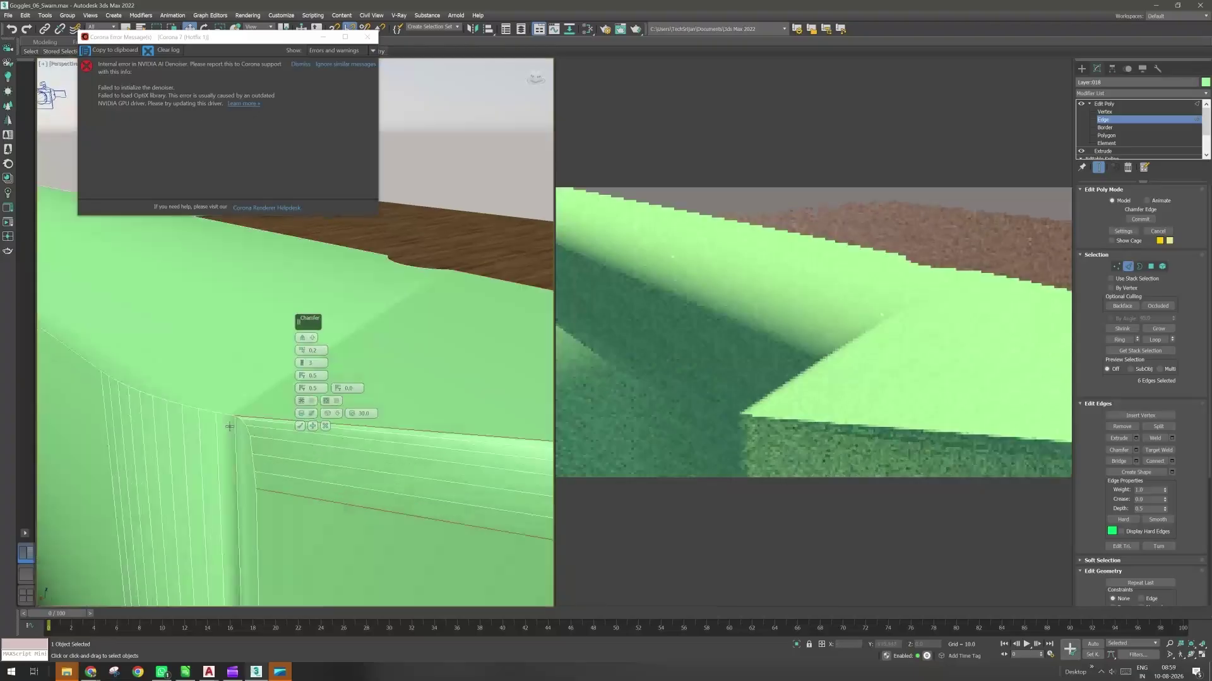
ctrl+click(226, 415)
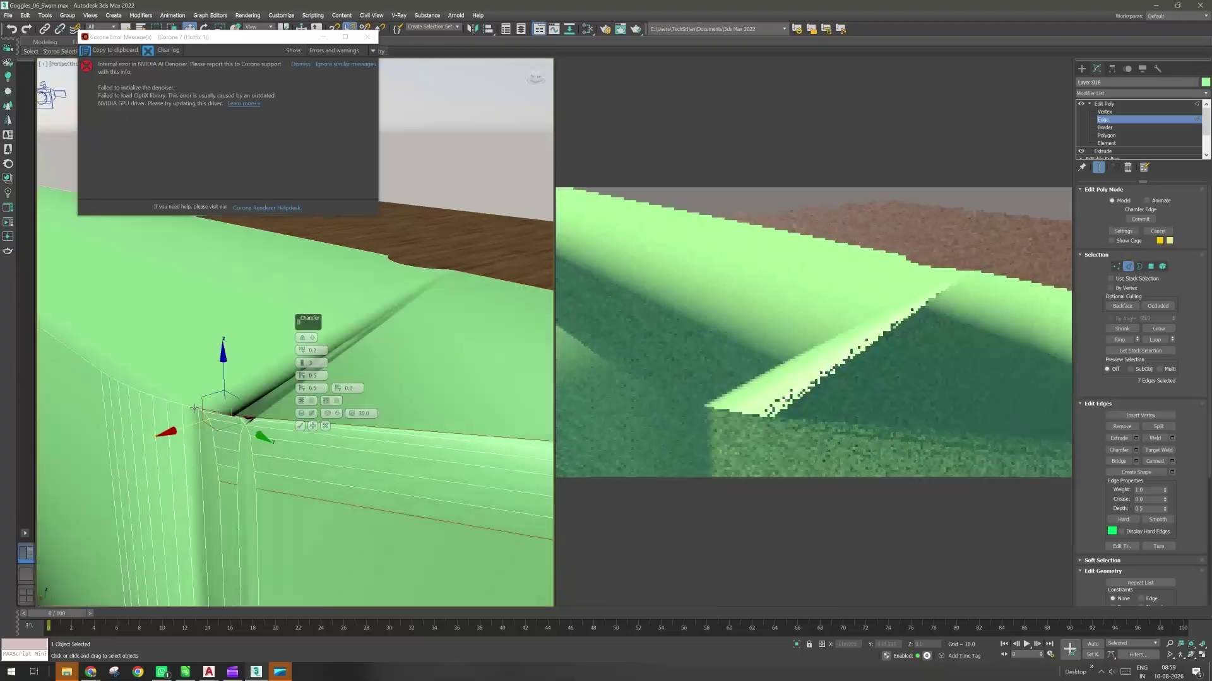
alt+click(158, 400)
ctrl+click(146, 395)
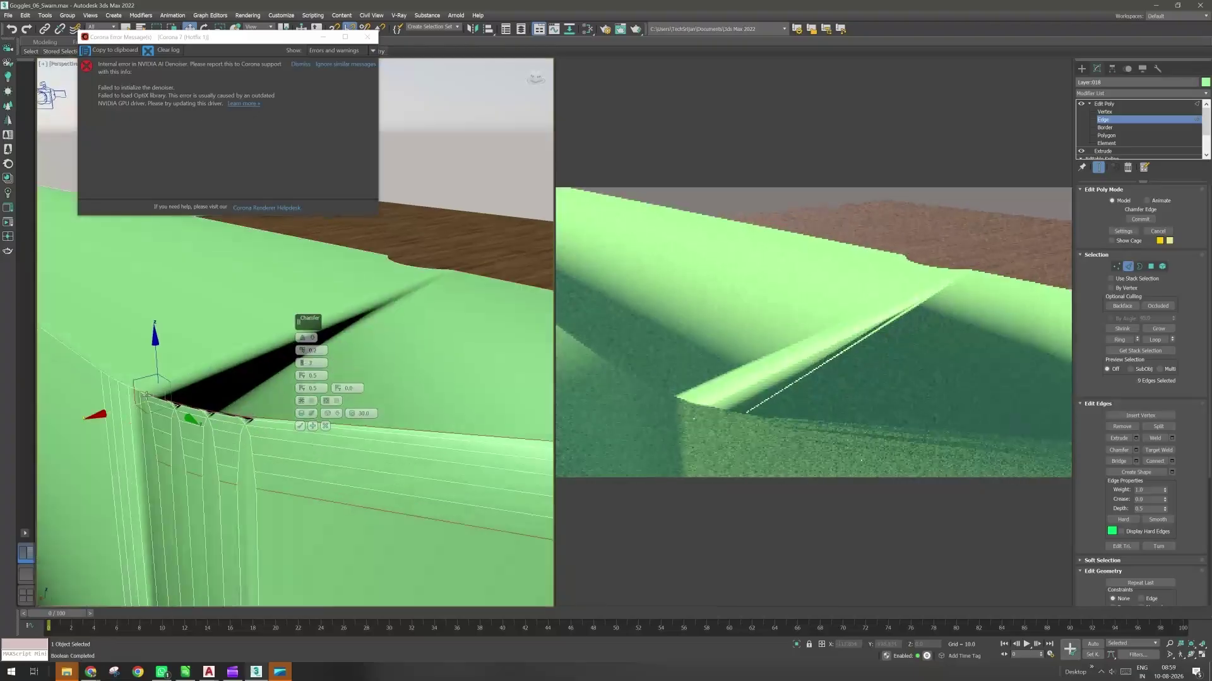
ctrl+click(136, 390)
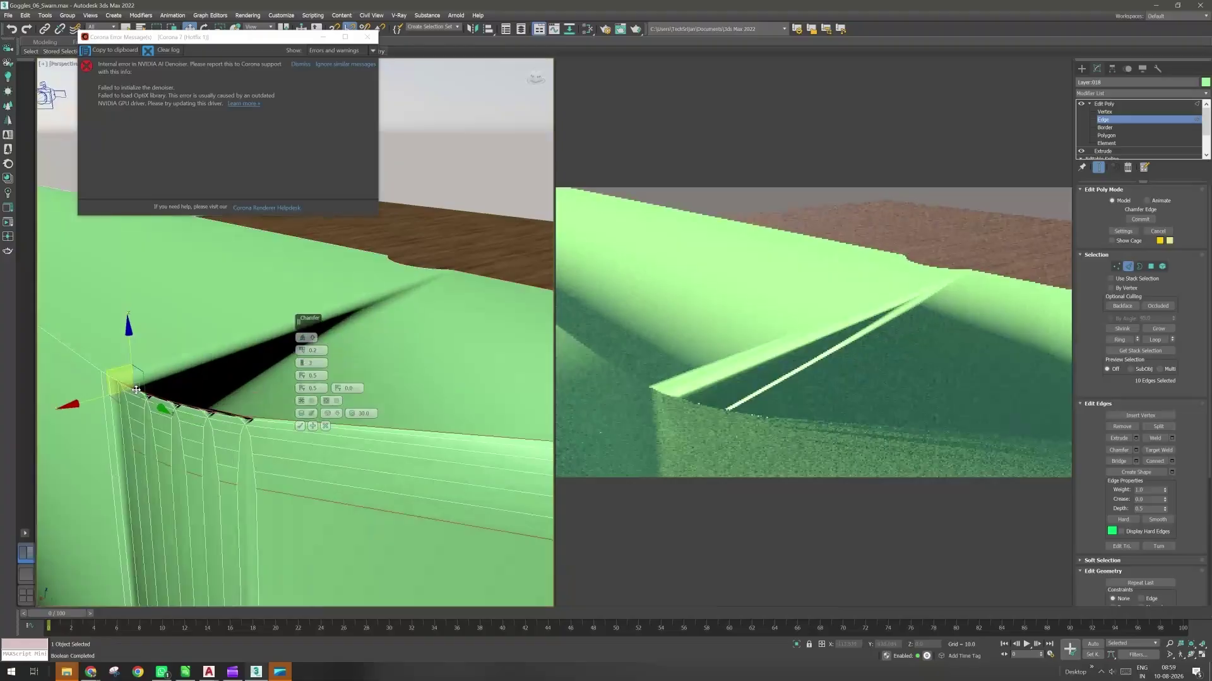
Try including and excluding the last edge segments where the rounded corner meets the arm's wider section.
ctrl+click(102, 375)
ctrl+click(103, 374)
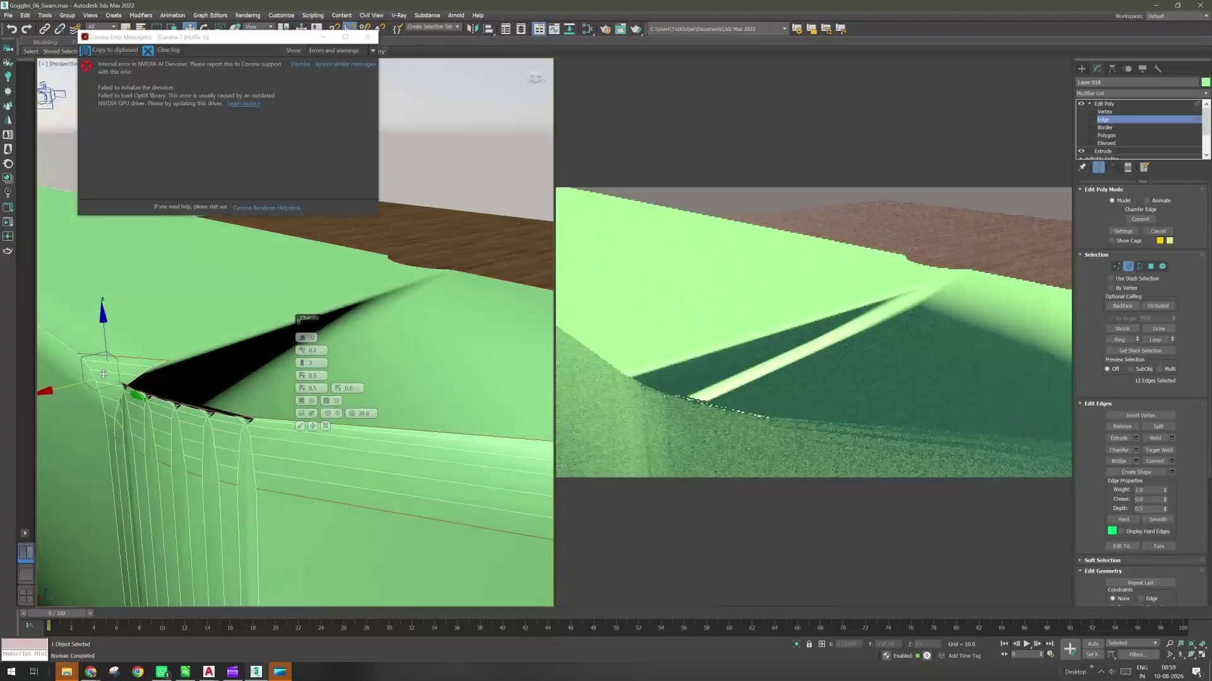
alt+click(105, 389)
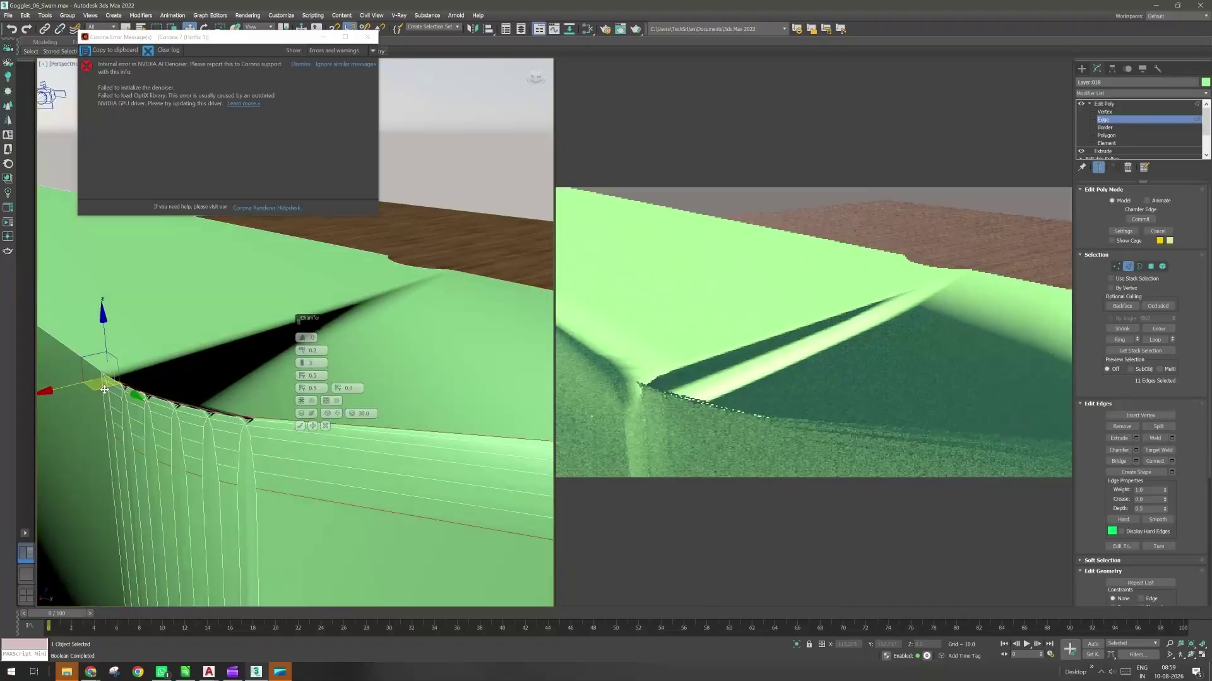
alt+click(105, 380)
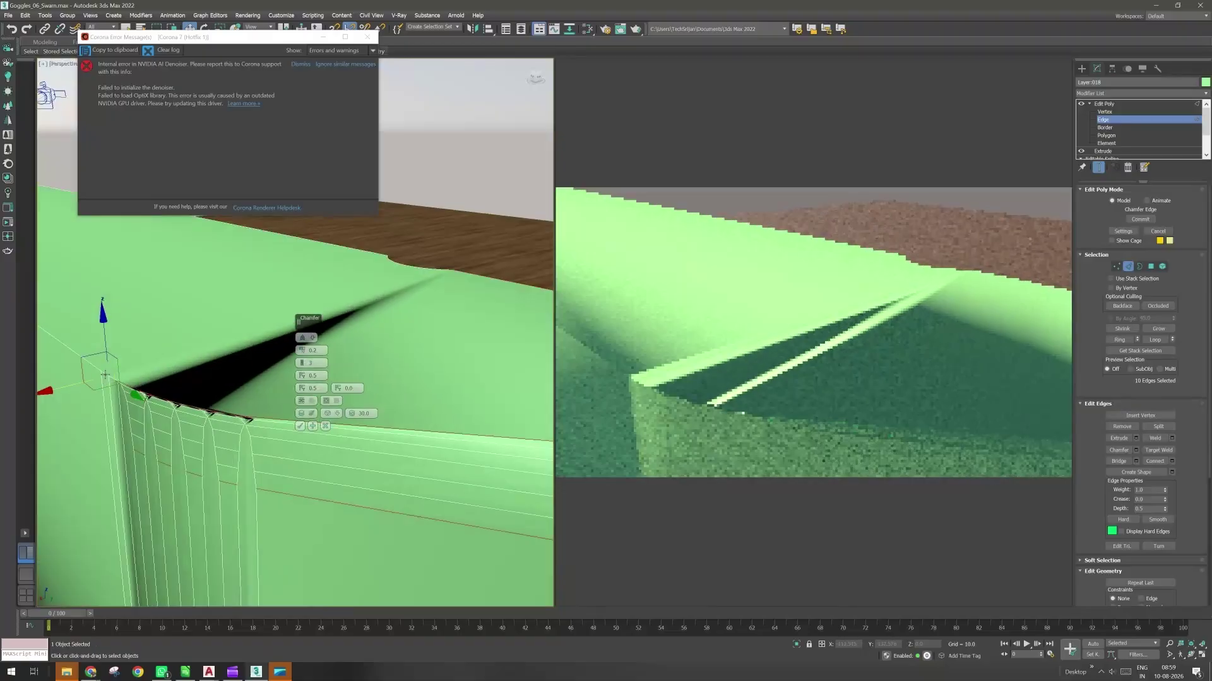
scroll(117, 379, up, 2)
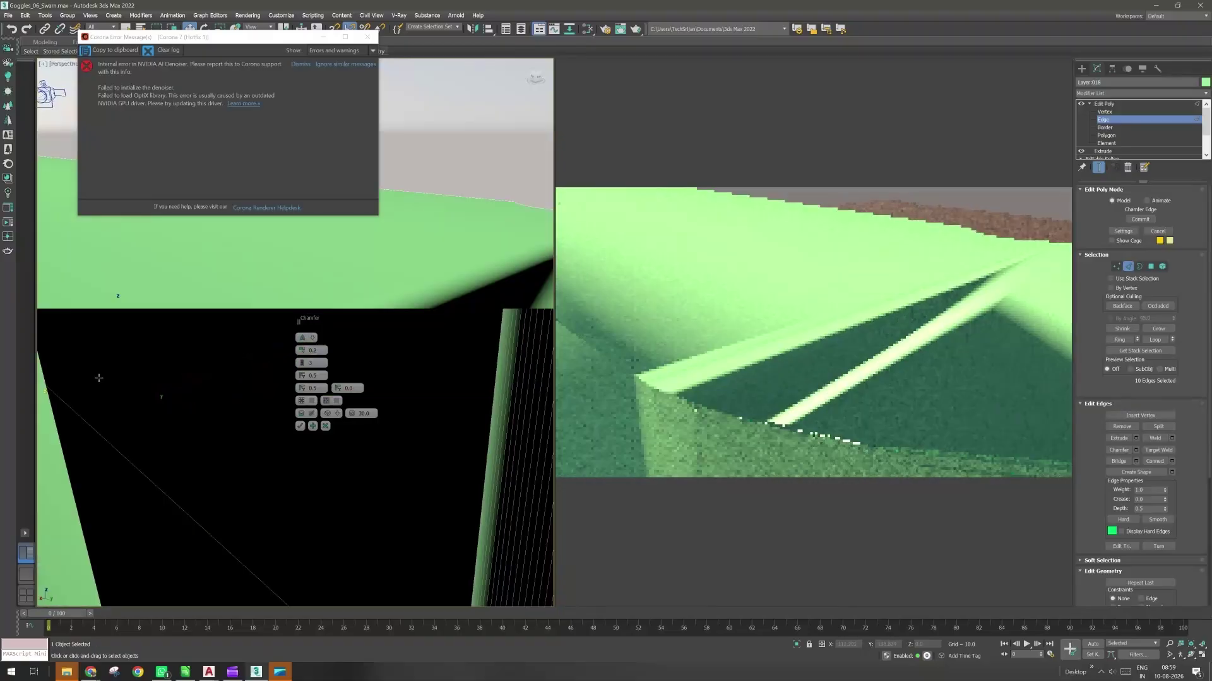
scroll(98, 378, down, 2)
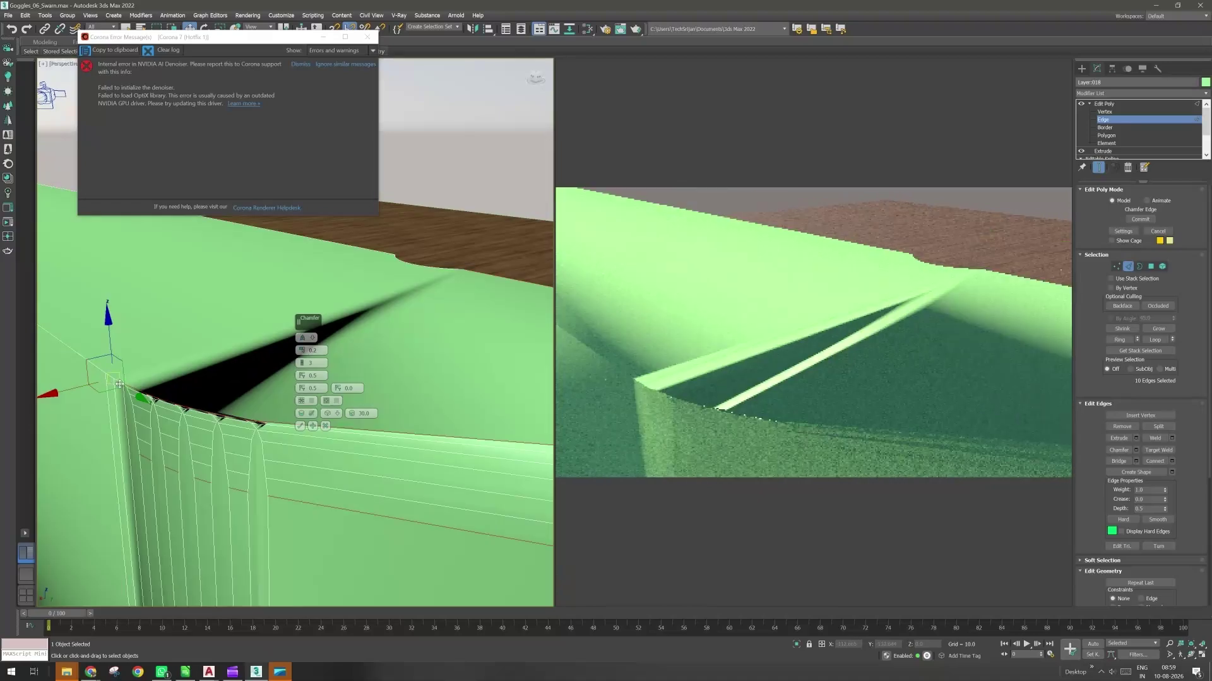
ctrl+click(119, 383)
ctrl+click(112, 376)
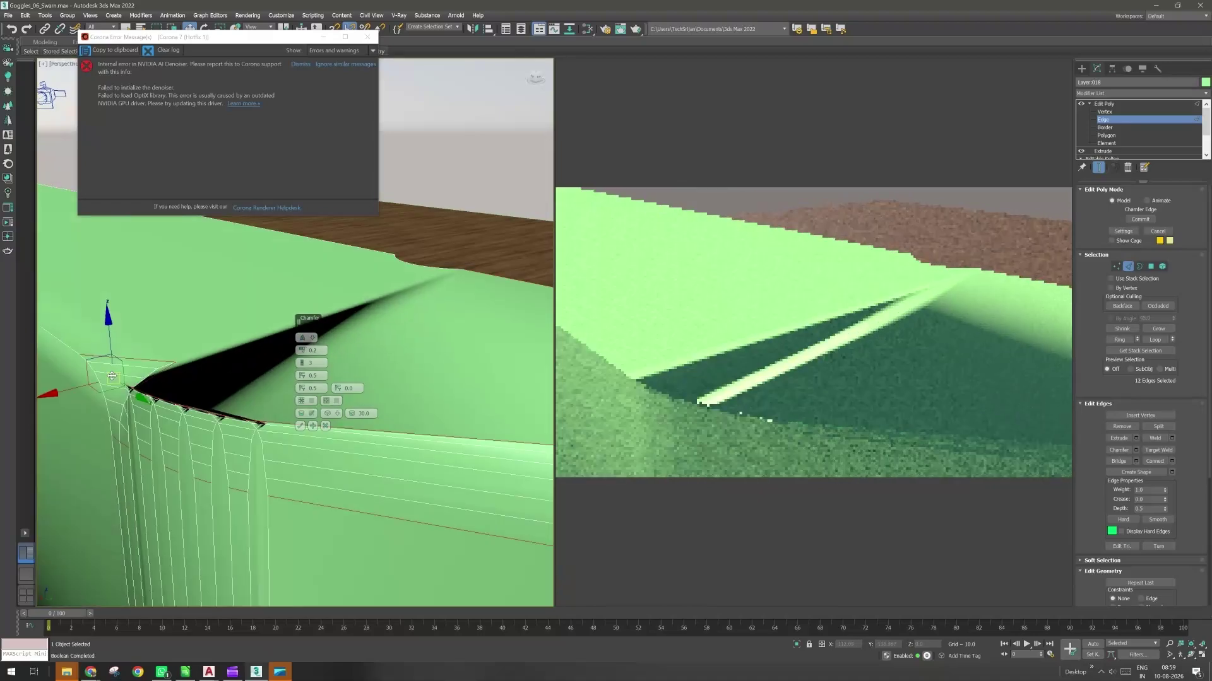
alt+click(111, 377)
alt+click(110, 376)
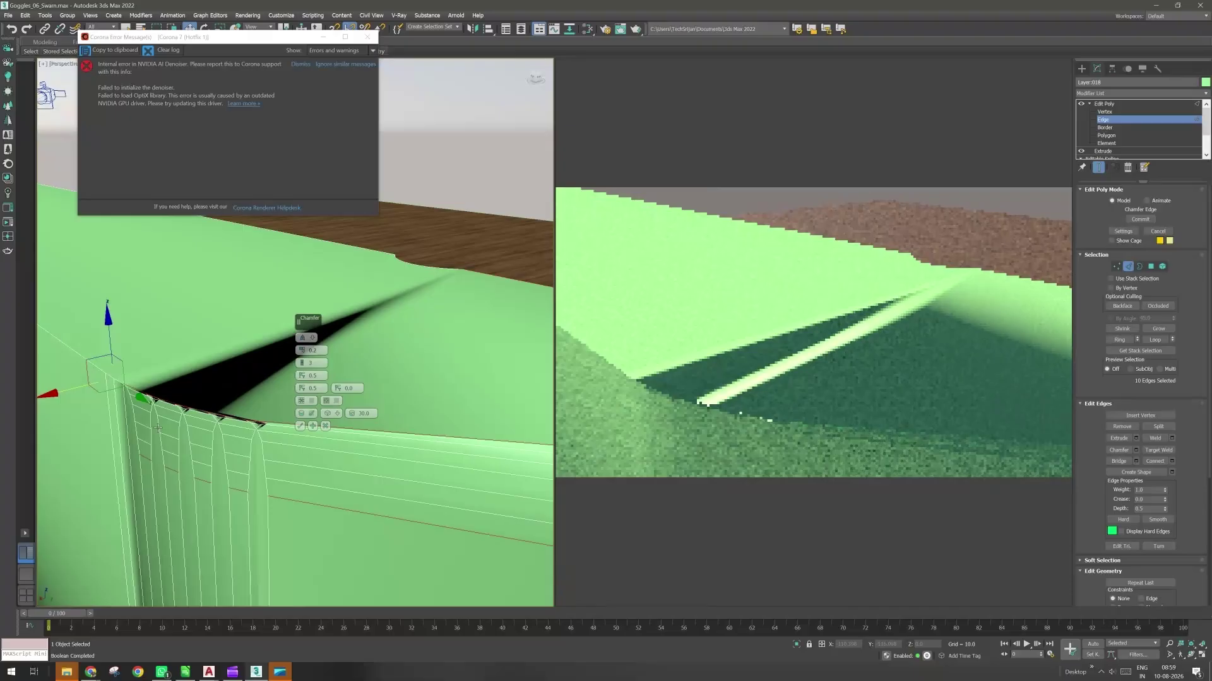
Remove the rounded corner's edge segments from the chamfer selection, keeping the edges up to the bend.
alt+middle_drag(168, 437, 224, 426)
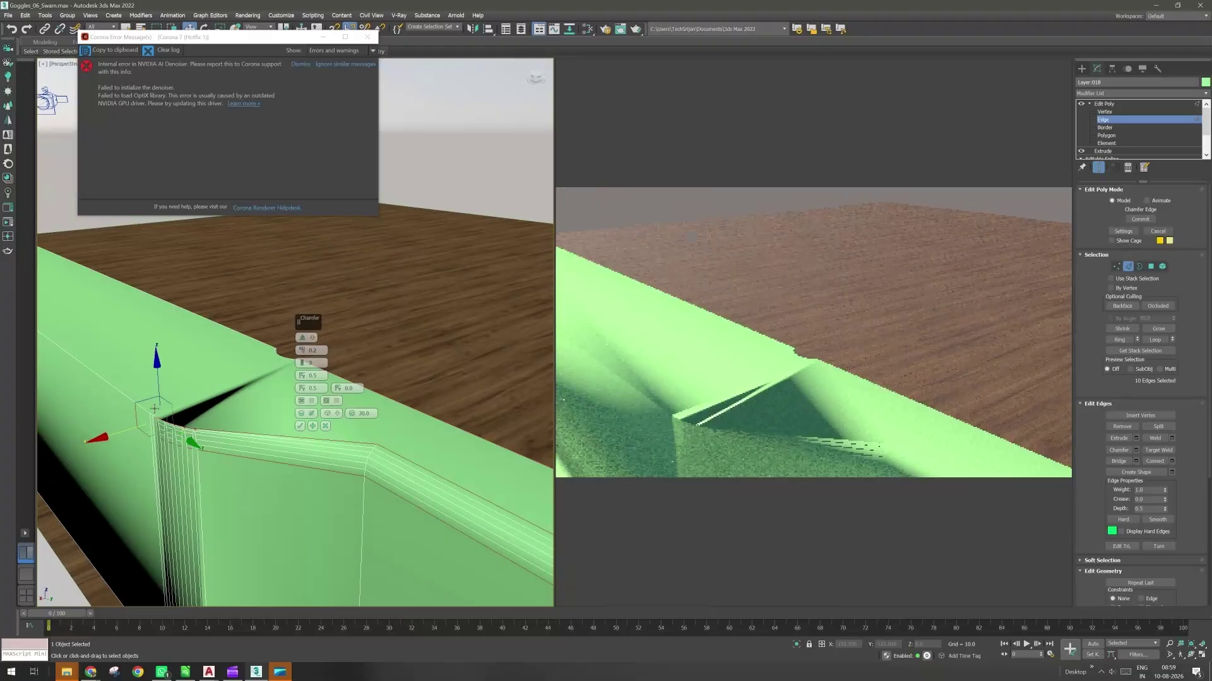
alt+click(175, 472)
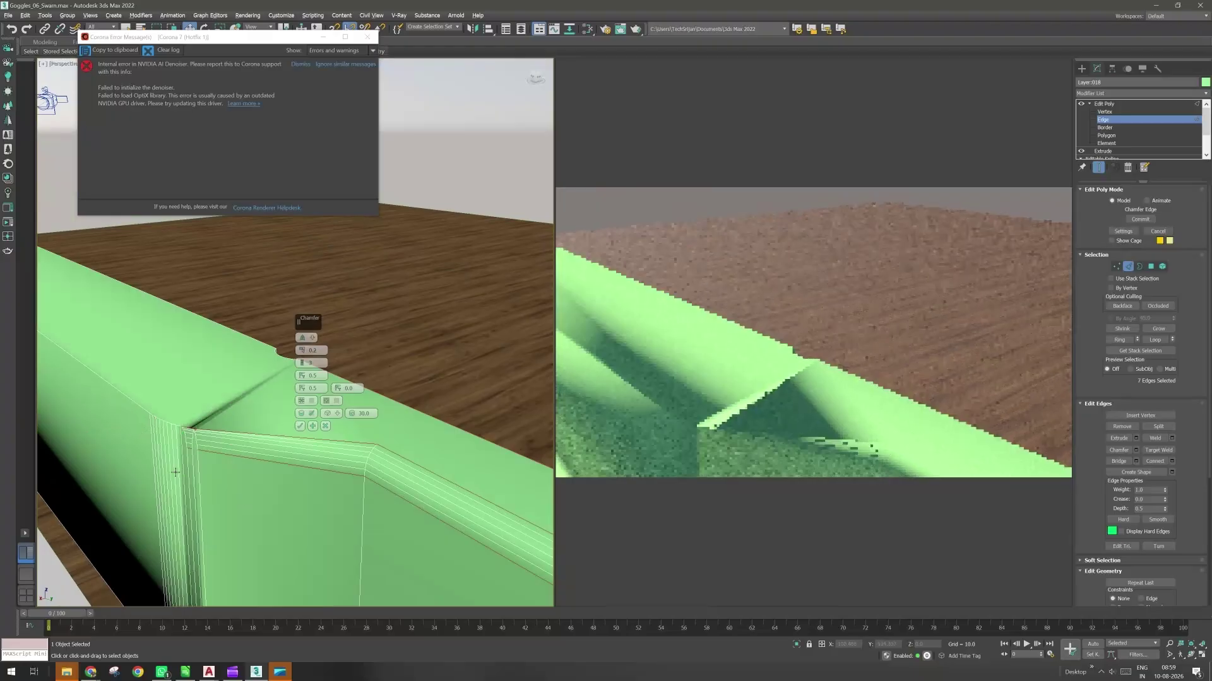
alt+click(185, 455)
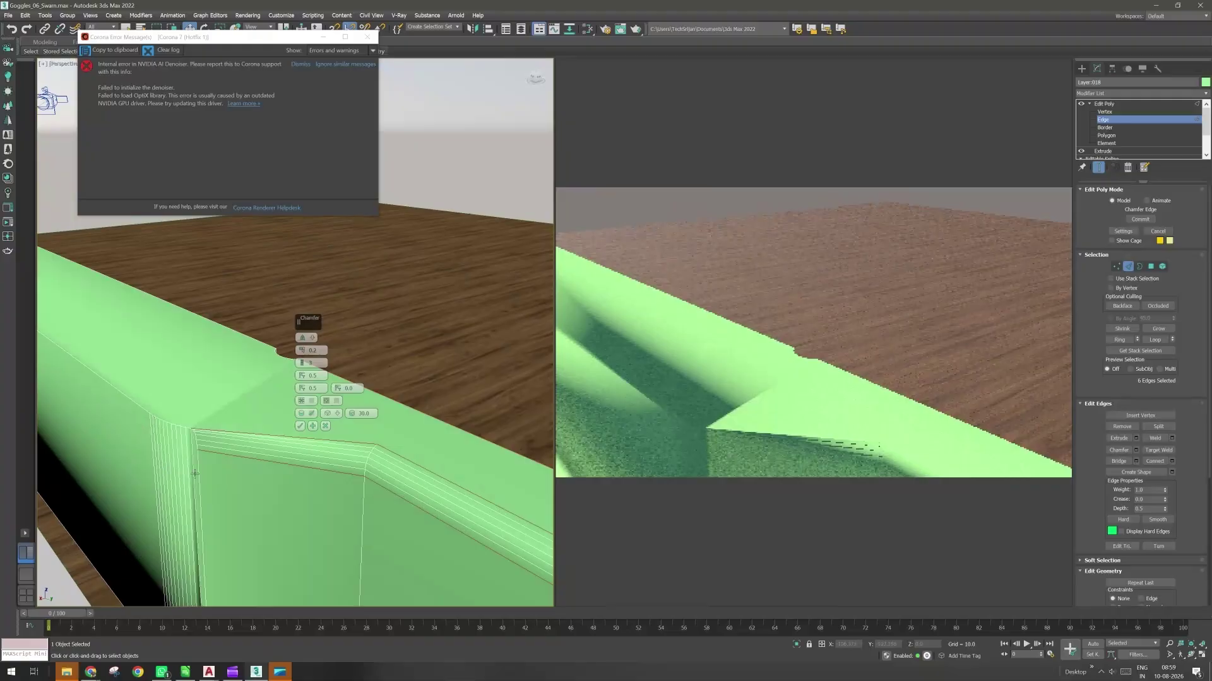
Finish the chamfer, leave Edge level and delete the green arm piece.
middle_drag(300, 430, 129, 397)
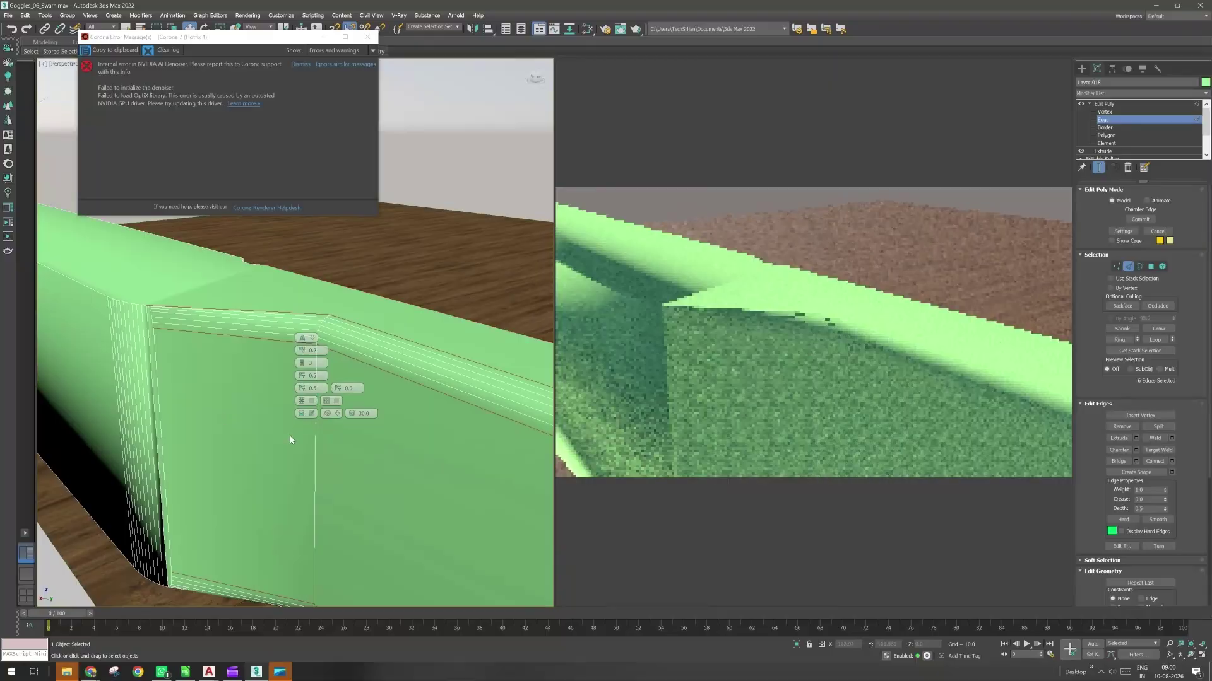
click(347, 272)
alt+middle_drag(347, 267, 294, 405)
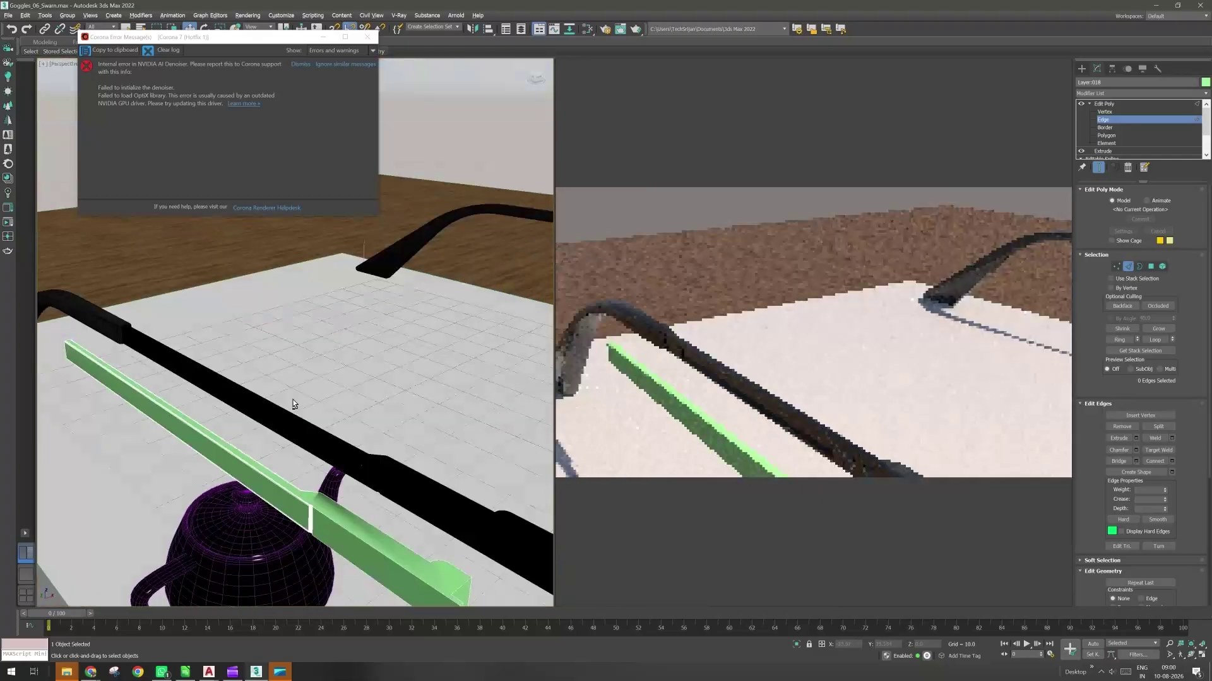
click(1101, 118)
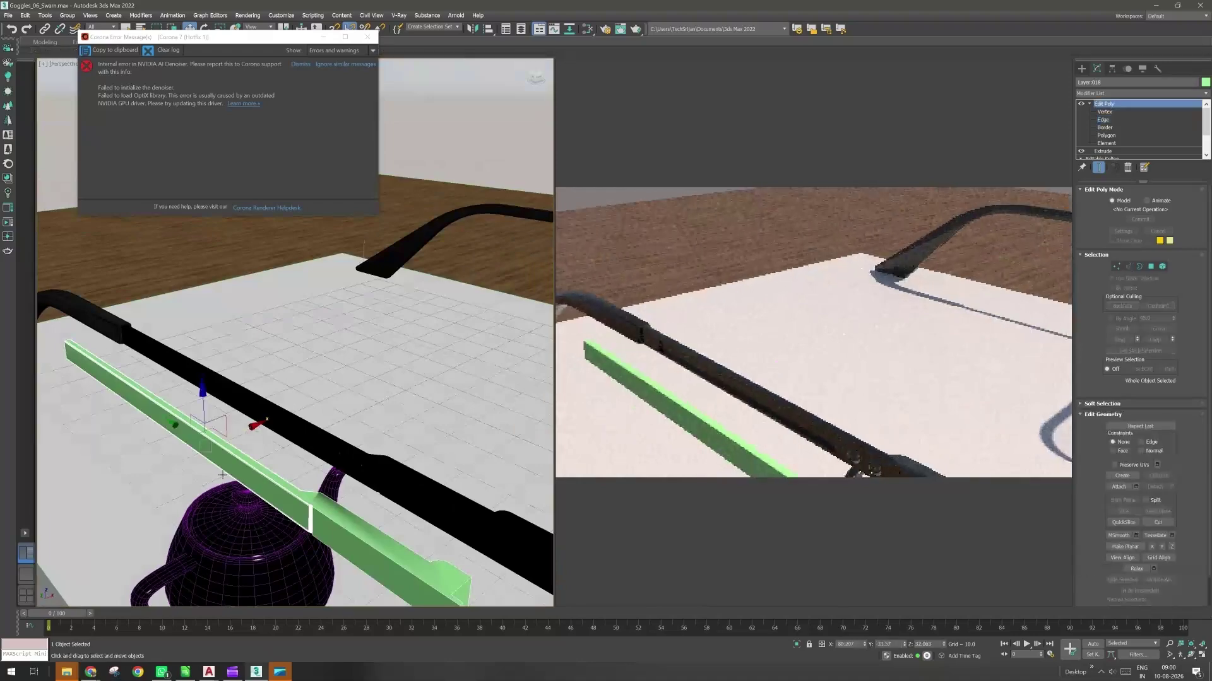
key(Delete)
Examine the black temple arm's long edges up close in the interactive render.
scroll(326, 441, up, 2)
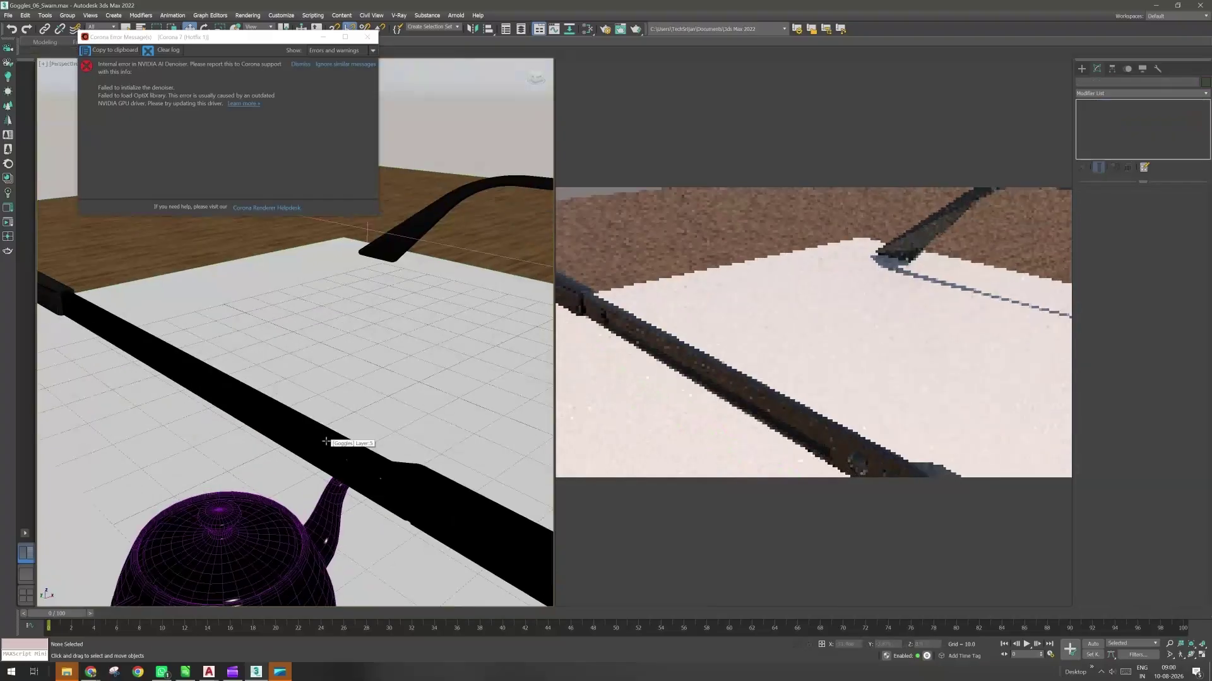
scroll(325, 441, up, 2)
scroll(325, 441, up, 2)
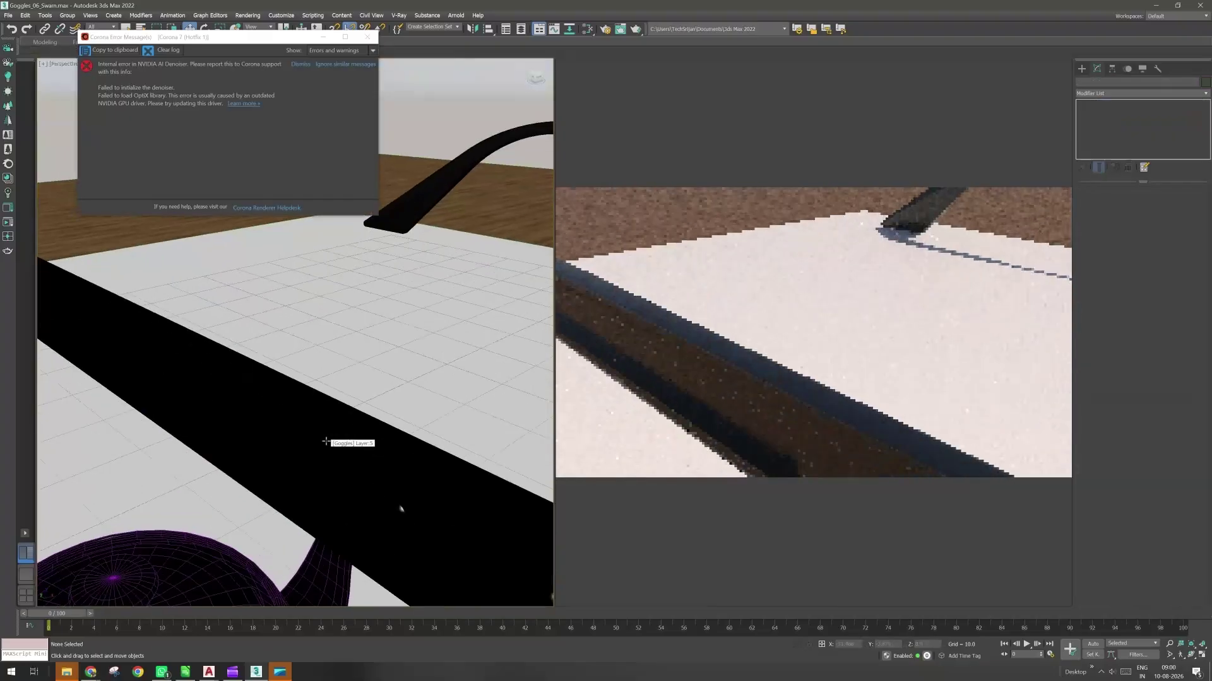
scroll(325, 441, up, 2)
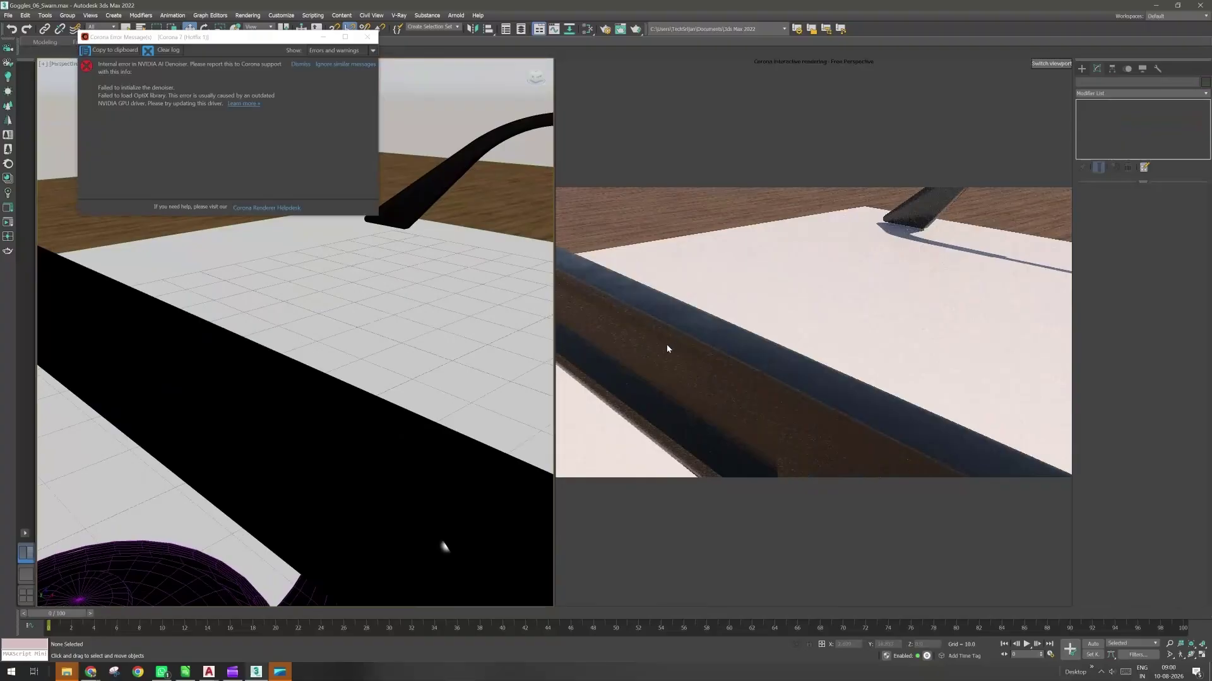
scroll(275, 465, down, 2)
middle_drag(275, 465, 273, 356)
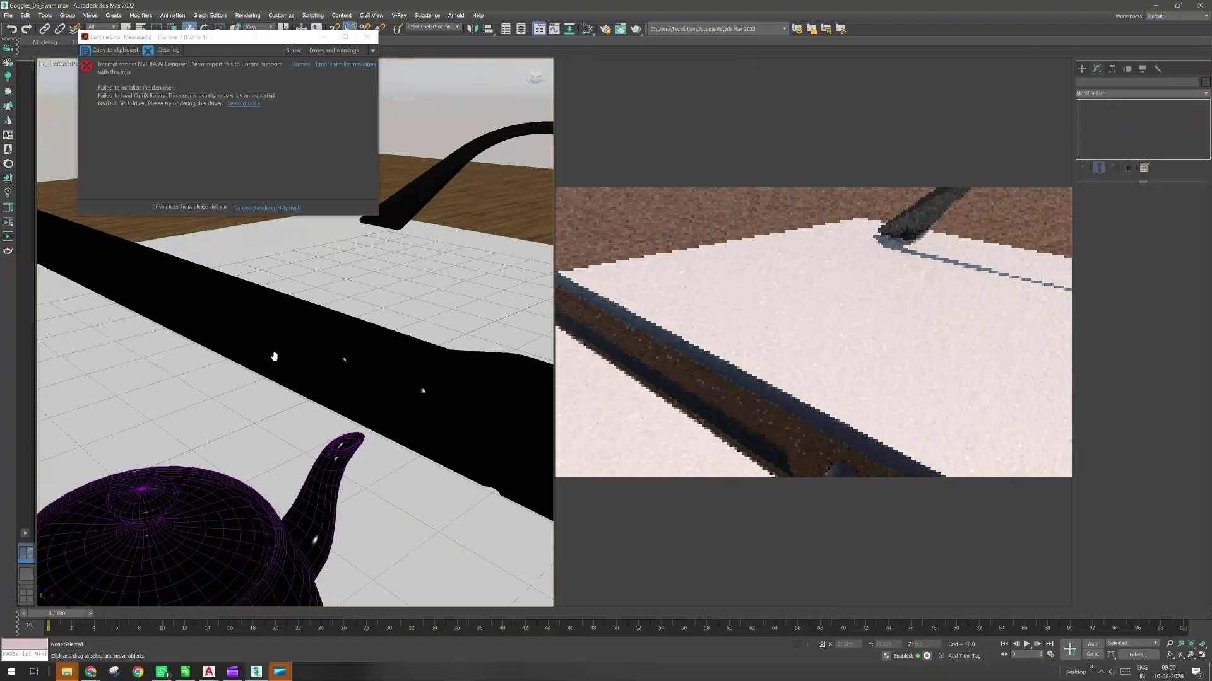
scroll(257, 427, down, 2)
Enlarge the teapot through its base radius until it stands clearly taller than the glasses.
click(277, 436)
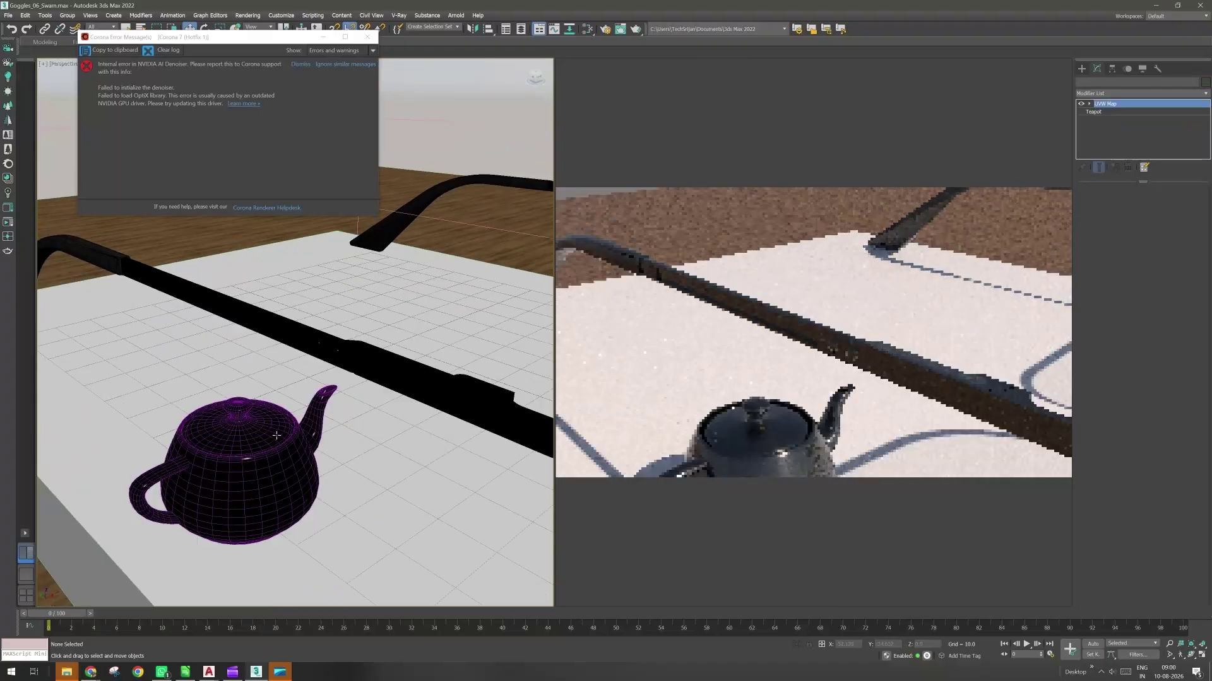
click(1094, 111)
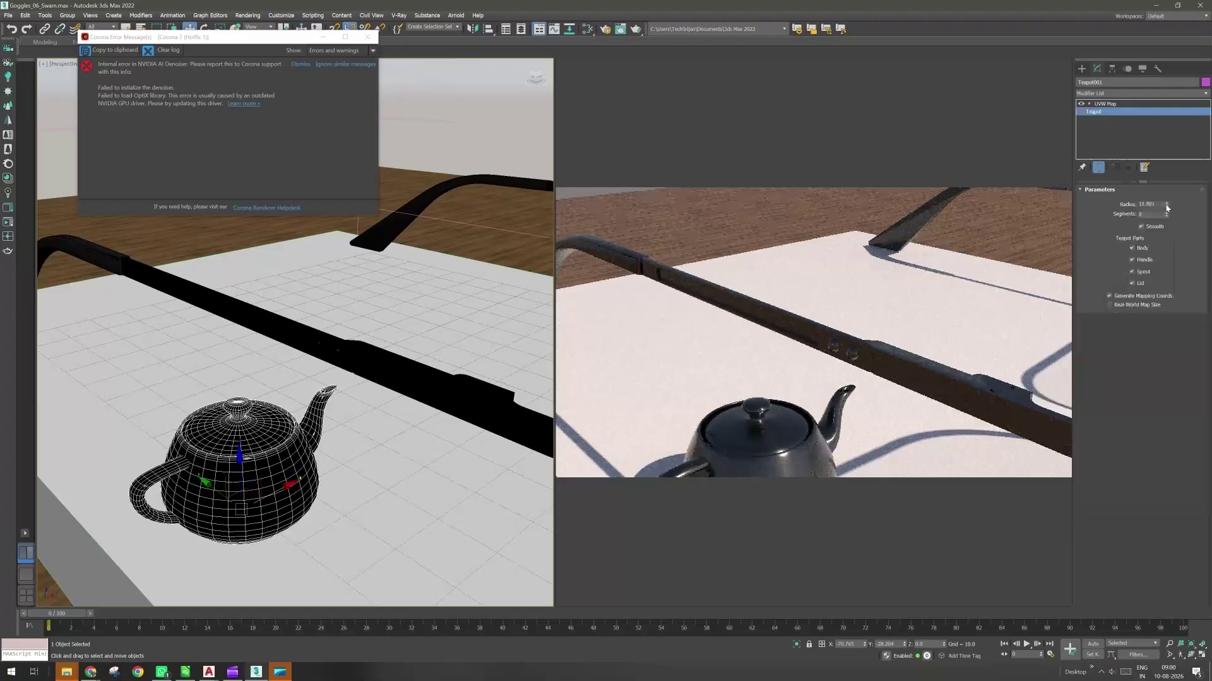
drag(1167, 208, 1156, 178)
alt+middle_drag(498, 409, 325, 447)
scroll(325, 446, down, 5)
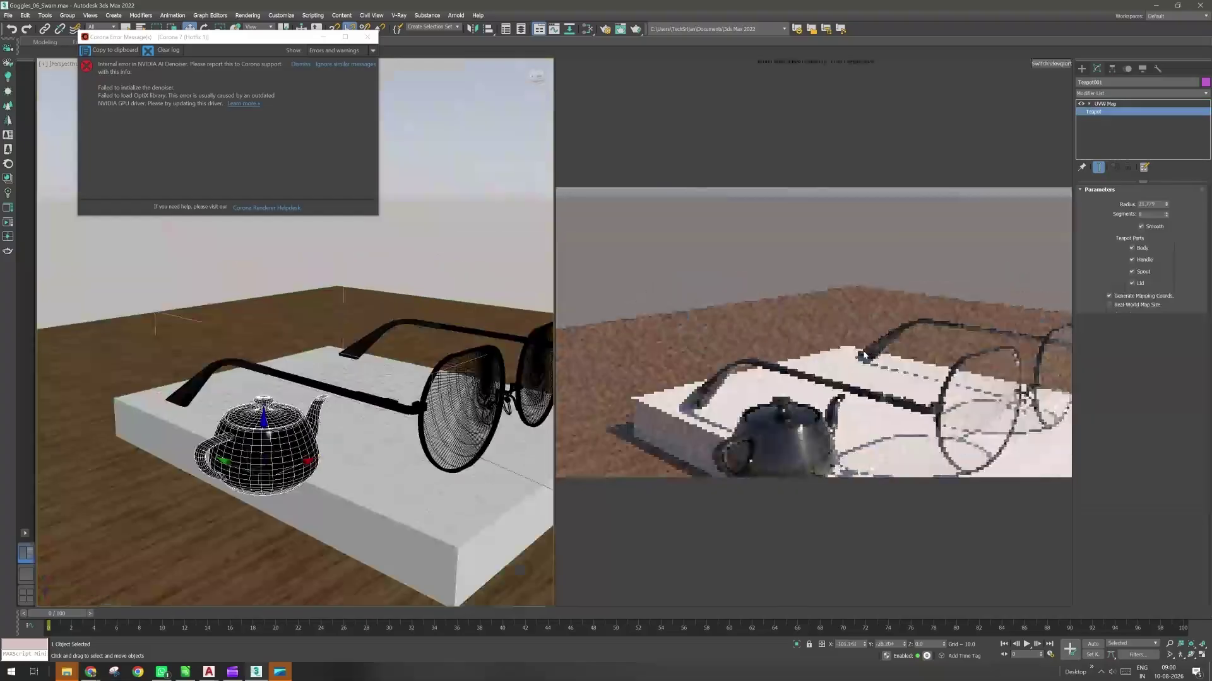
drag(1166, 204, 1169, 167)
alt+middle_drag(360, 439, 317, 466)
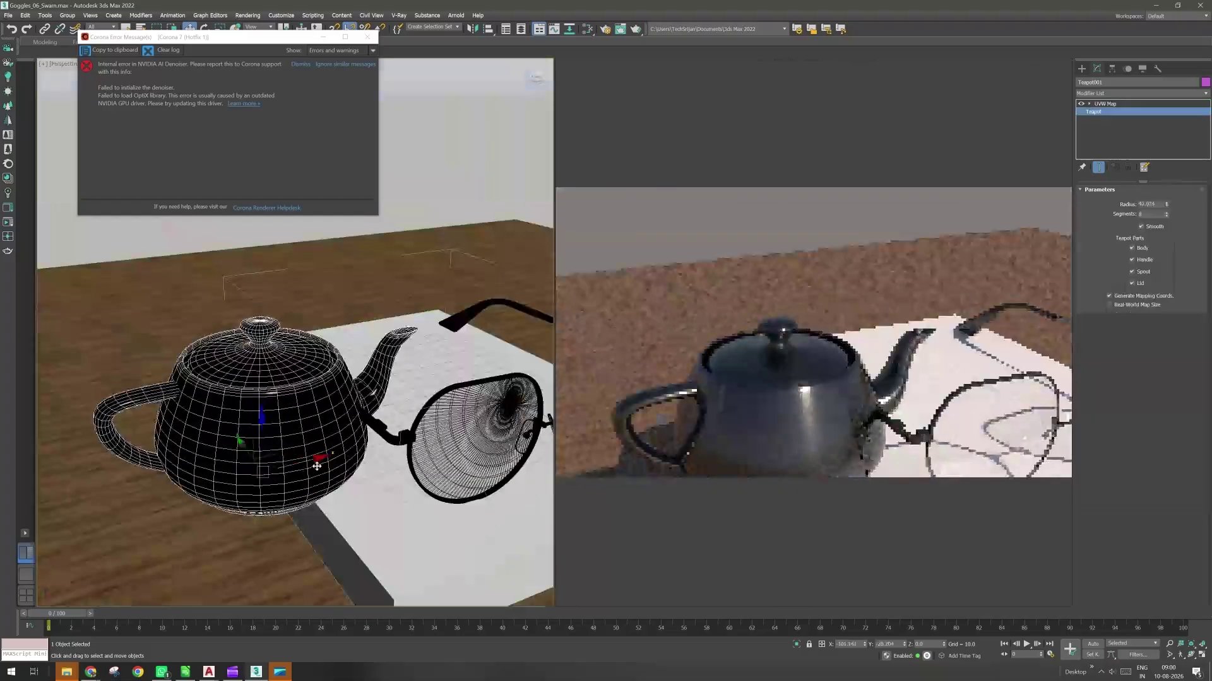
Move the enlarged teapot along the X axis, away from the glasses and the white block.
drag(317, 467, 144, 493)
middle_drag(145, 493, 254, 483)
scroll(358, 374, up, 5)
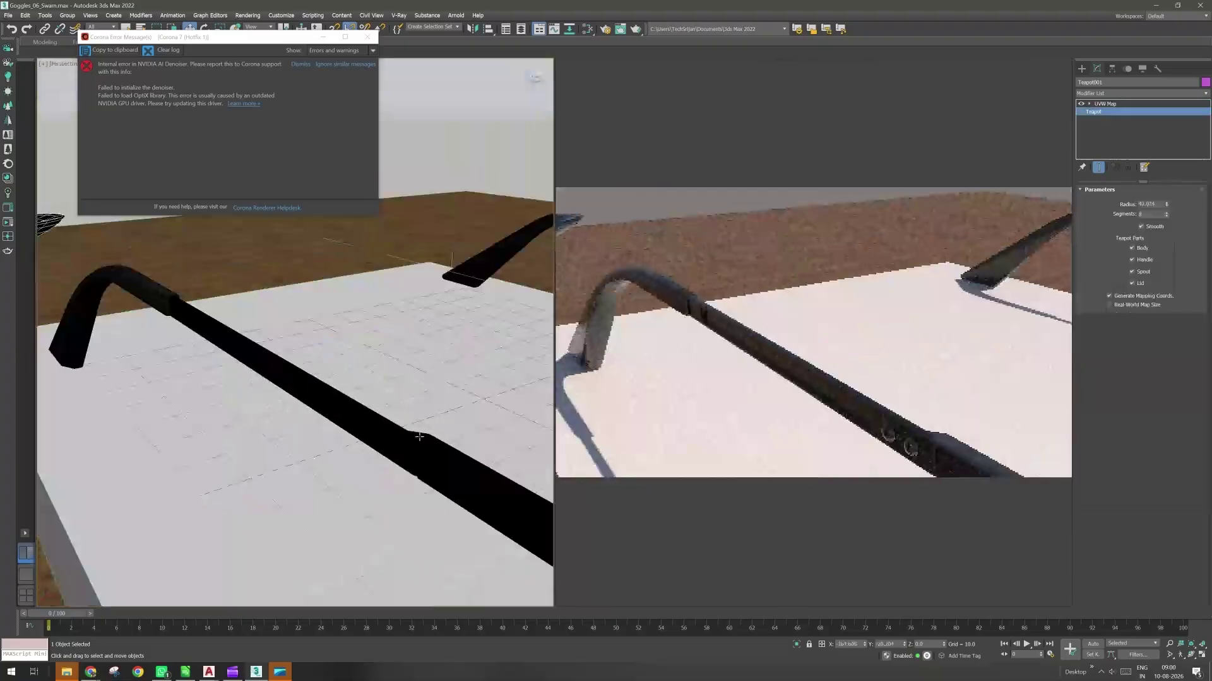
Examine the black temple arm, its hinge area and the lens rim from several angles in the interactive render.
alt+middle_drag(419, 437, 386, 414)
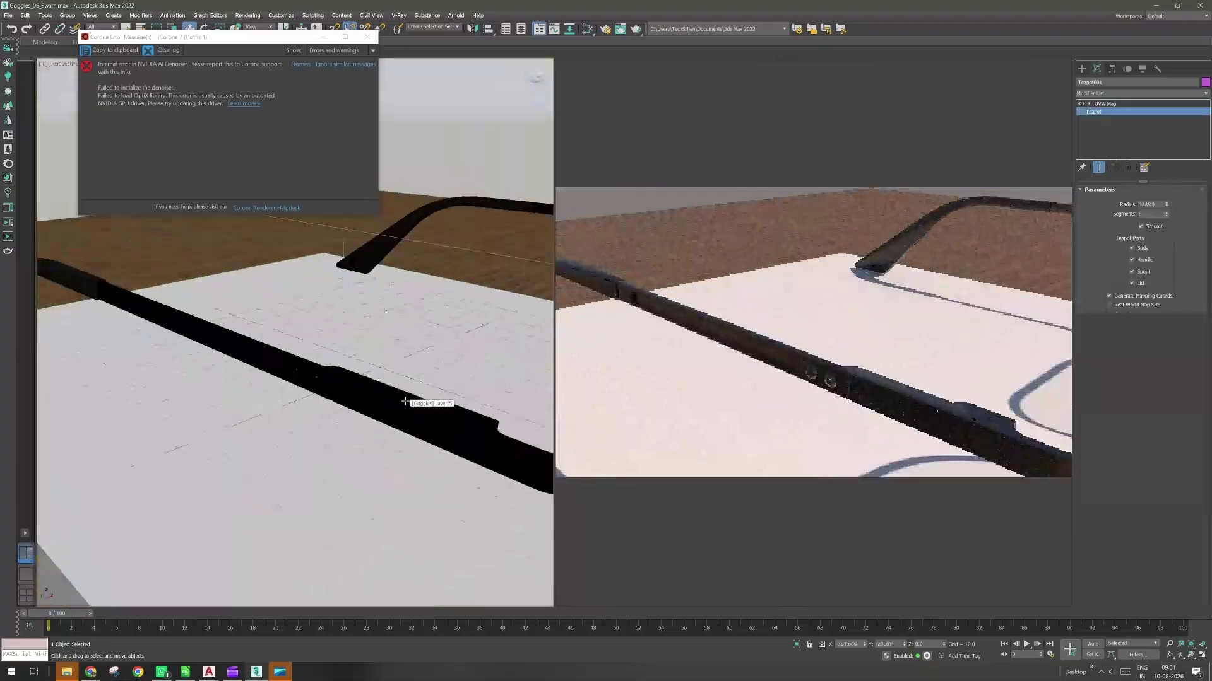
alt+middle_drag(407, 397, 373, 399)
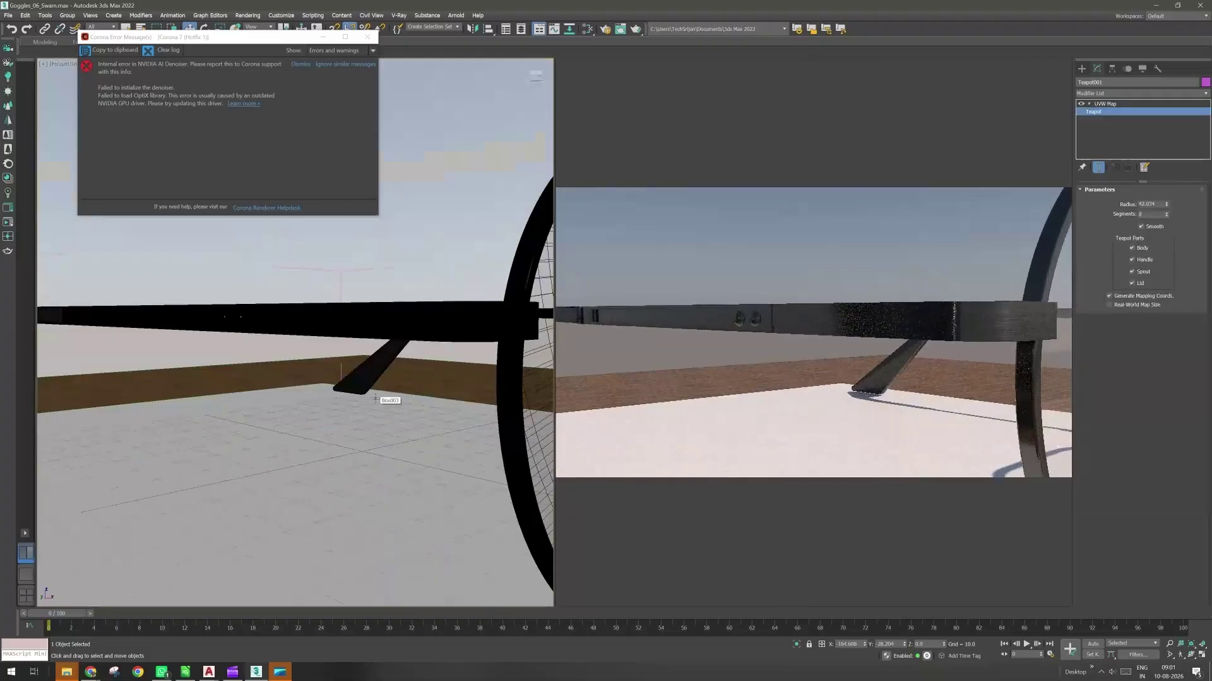
click(382, 325)
alt+middle_drag(382, 325, 354, 414)
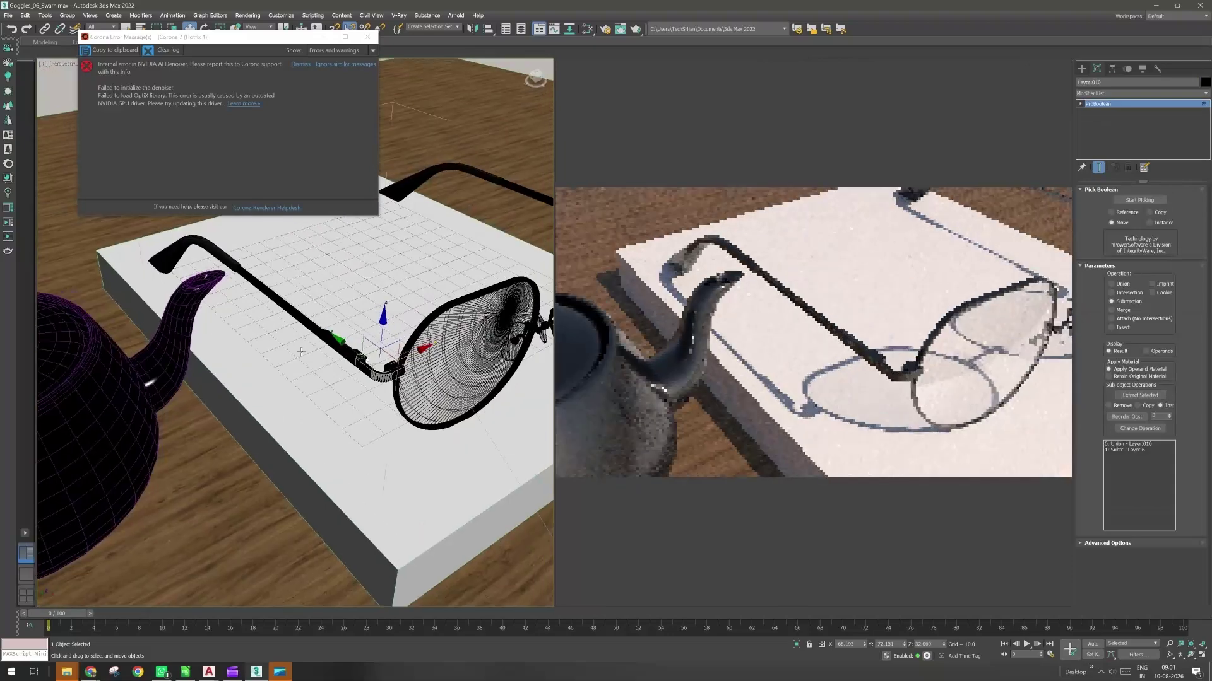
Select all scene objects that use the Aluminium Black Anodized material through Select Objects By Material.
click(163, 433)
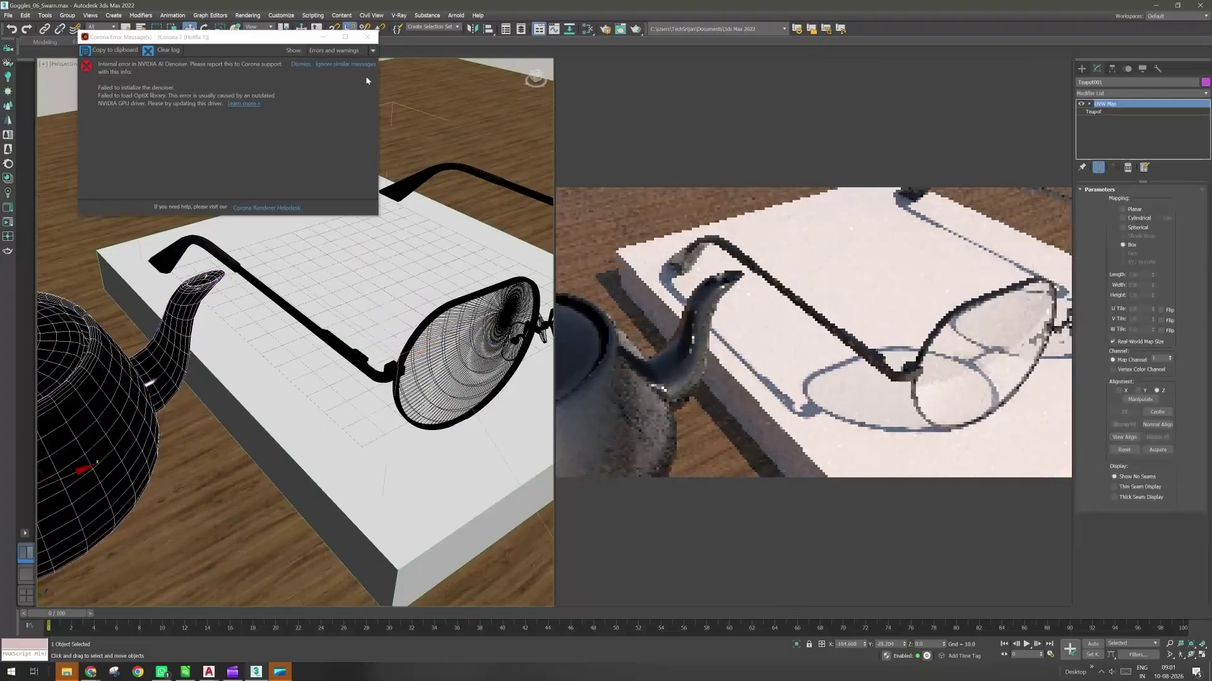
click(367, 37)
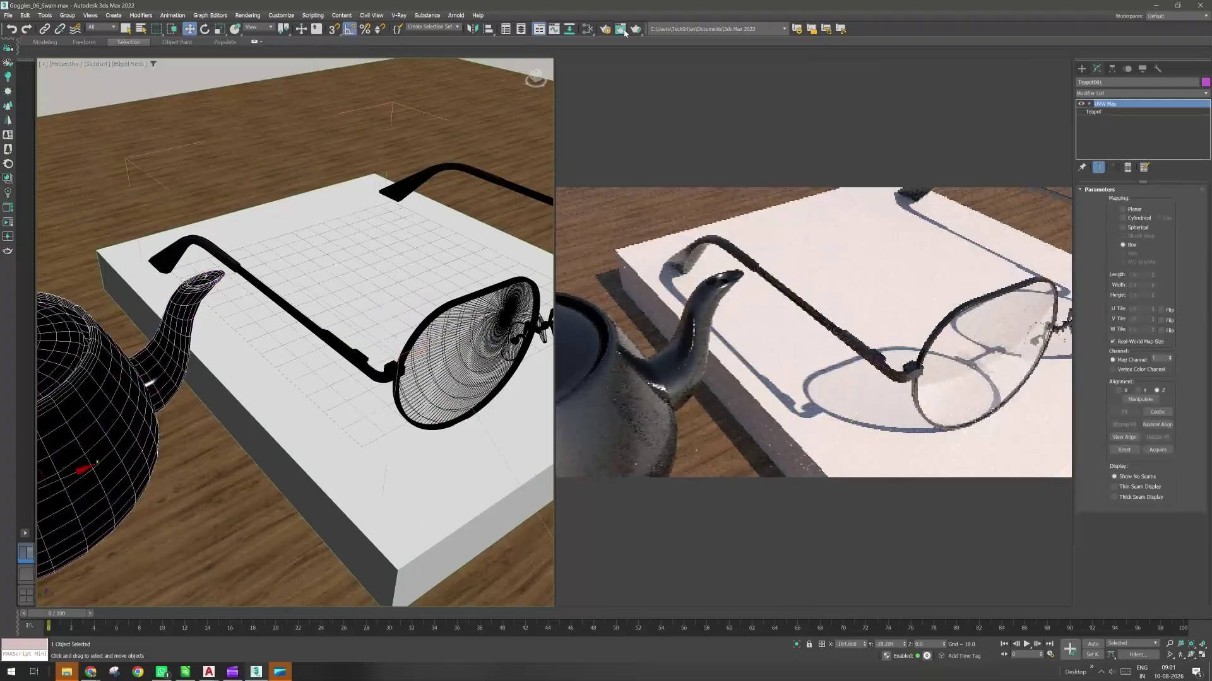
click(587, 29)
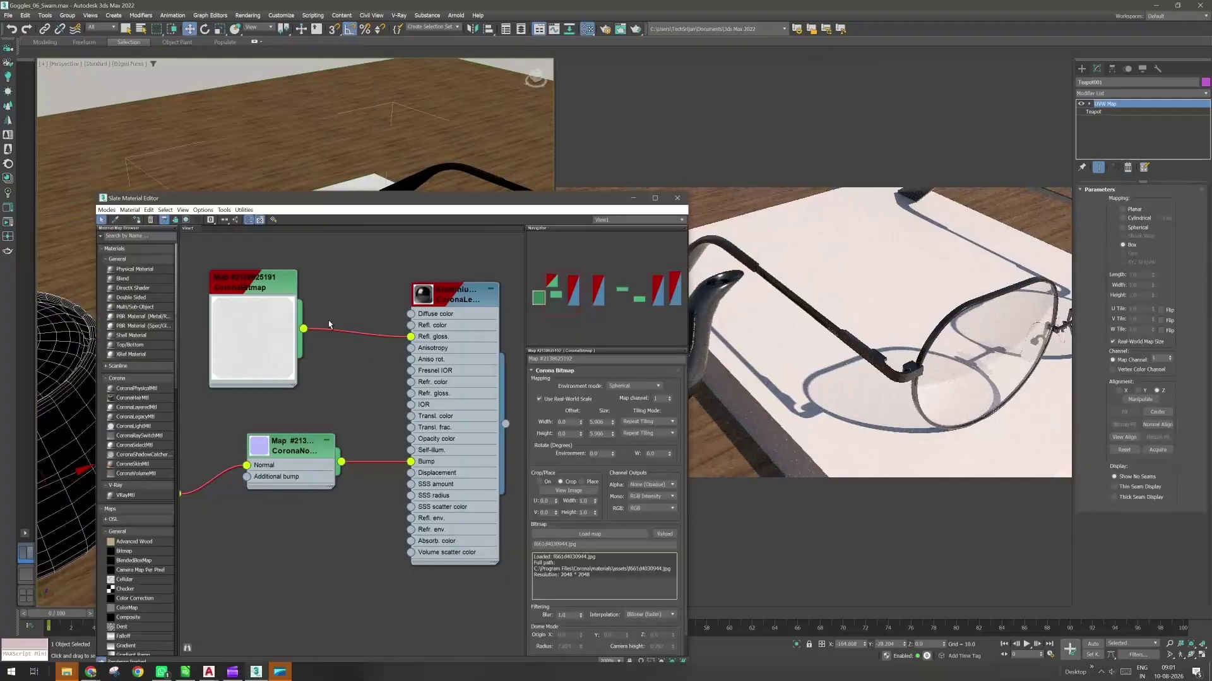
middle_drag(453, 300, 439, 324)
click(244, 210)
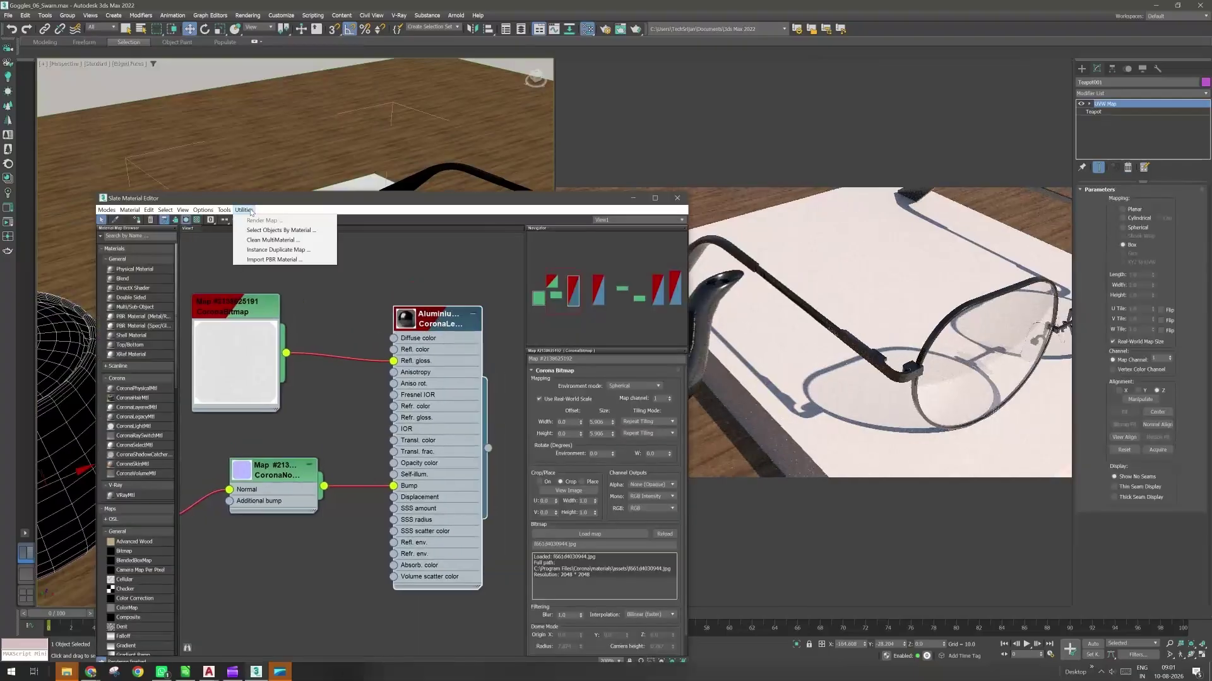
click(287, 231)
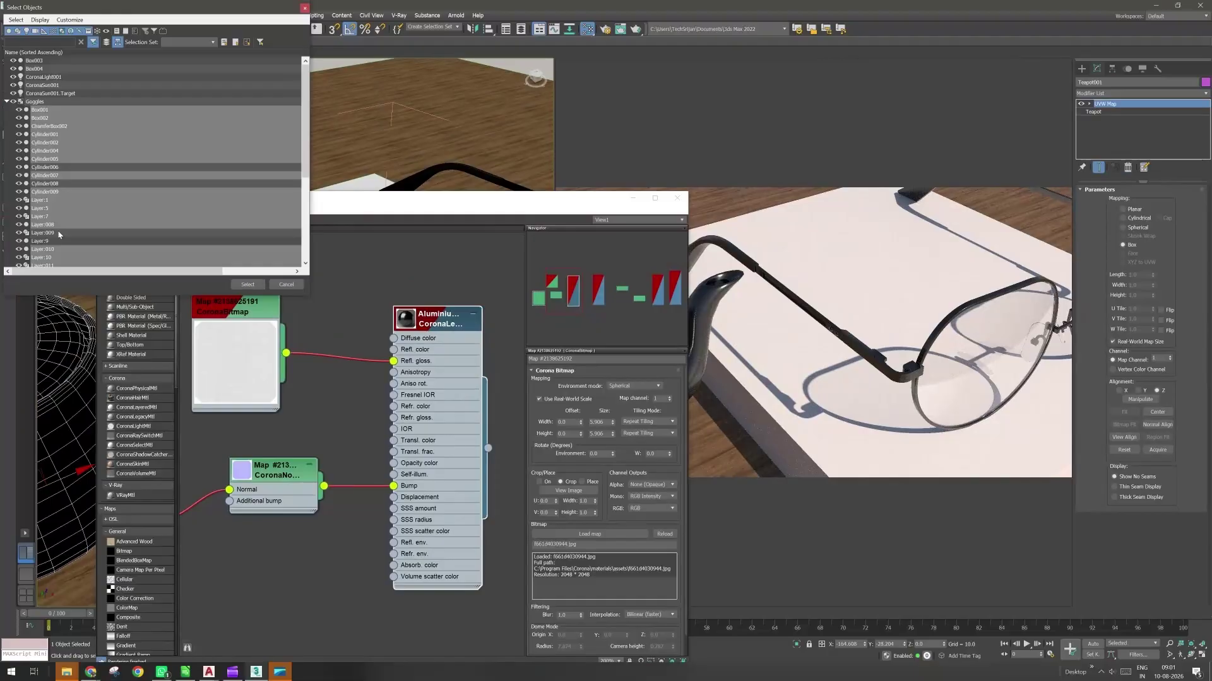
click(247, 284)
click(678, 199)
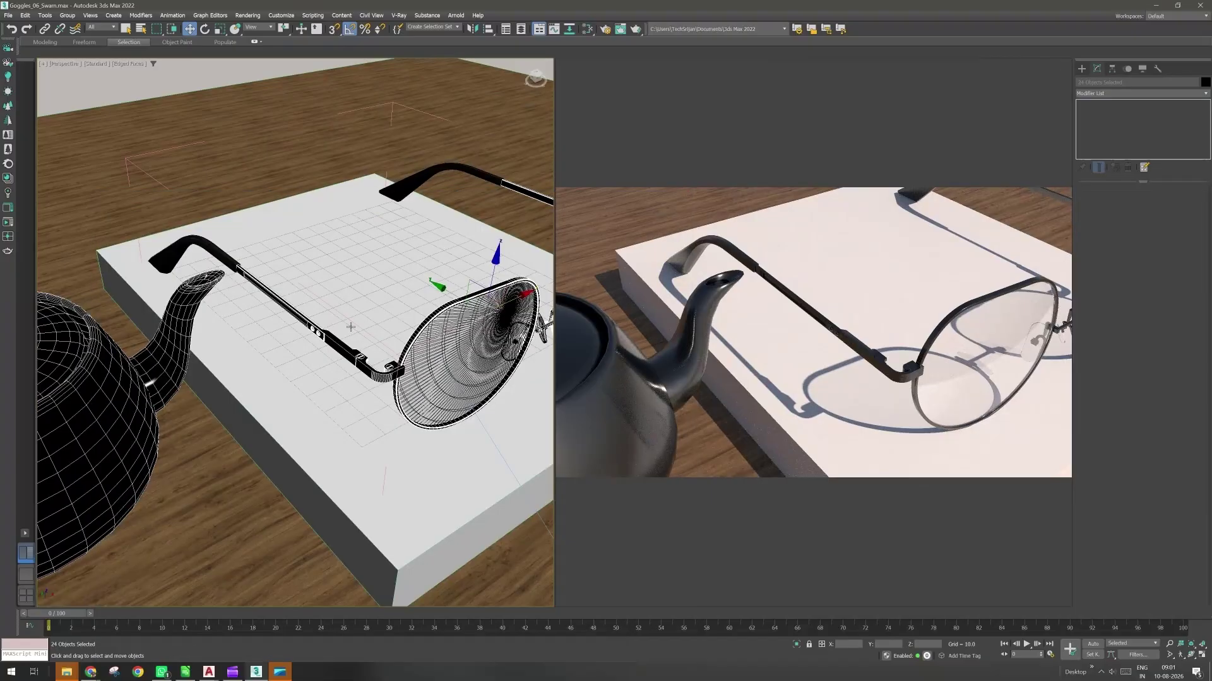
Isolate the selected objects to check which glasses parts carry the black aluminium material, and end the isolation.
right_click(335, 319)
mouse_move(359, 231)
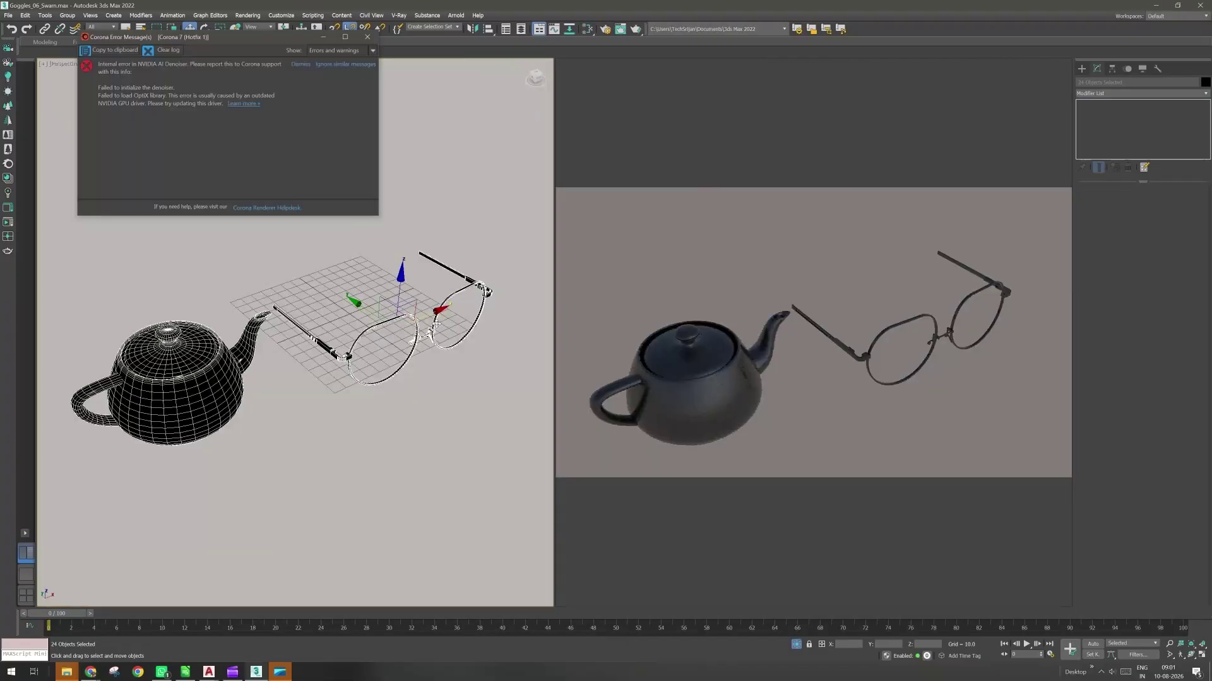
alt+middle_drag(488, 292, 432, 331)
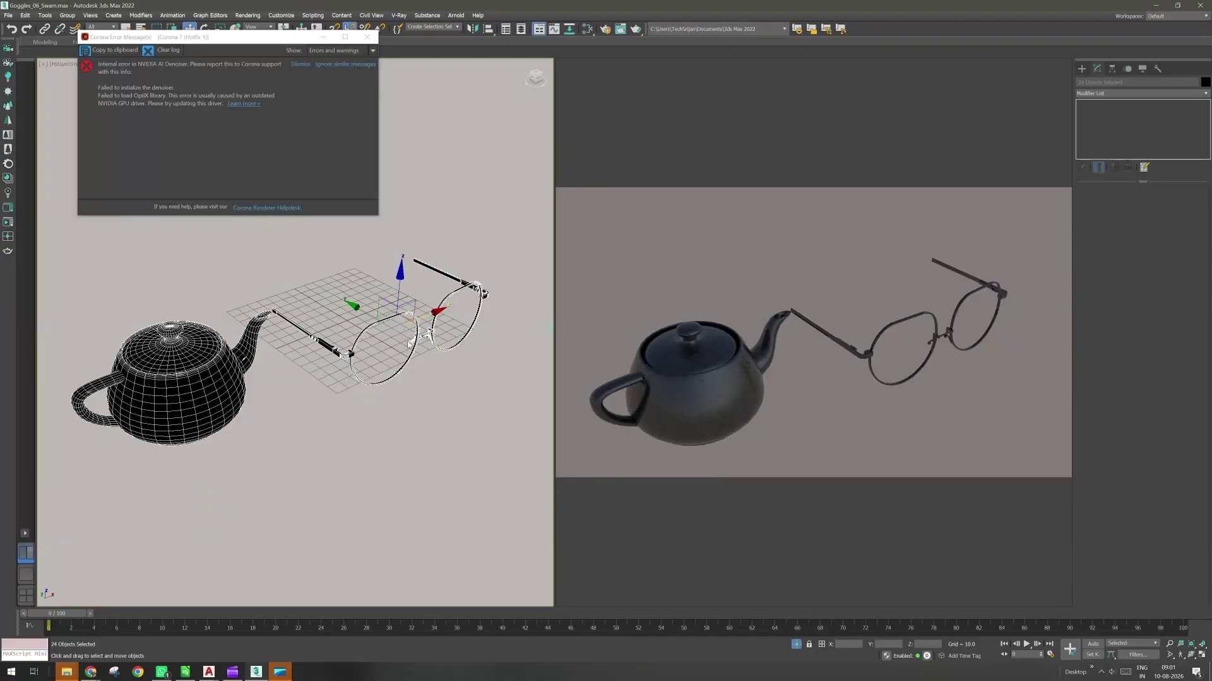
scroll(410, 343, up, 8)
middle_drag(438, 414, 419, 308)
scroll(419, 304, down, 8)
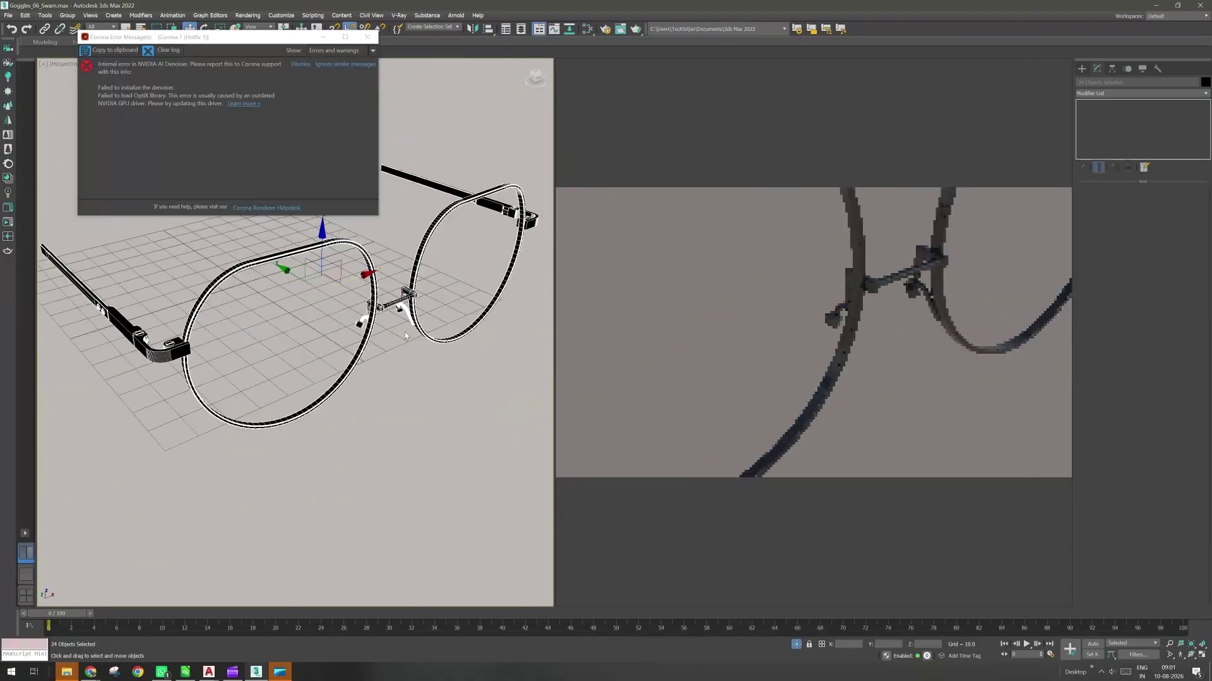
right_click(315, 381)
mouse_move(327, 357)
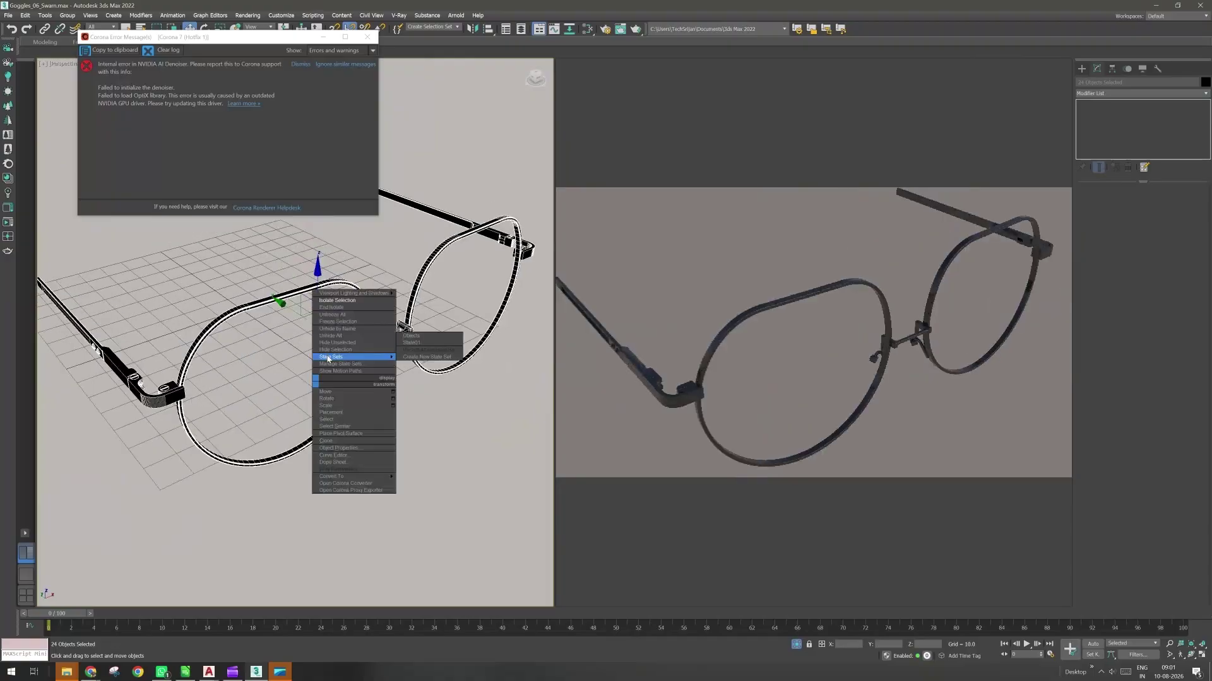
click(337, 308)
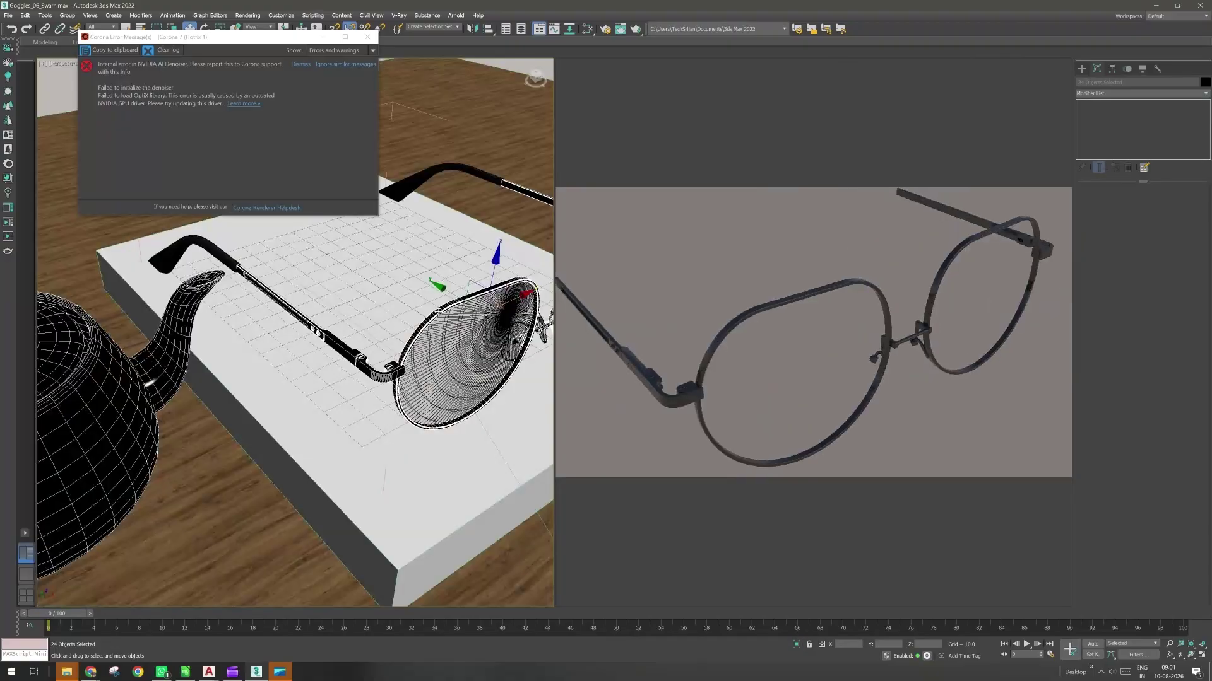
Remove the teapot from the selection and add a UVW Map with Box mapping and real-world map size to the frame parts.
scroll(351, 419, down, 3)
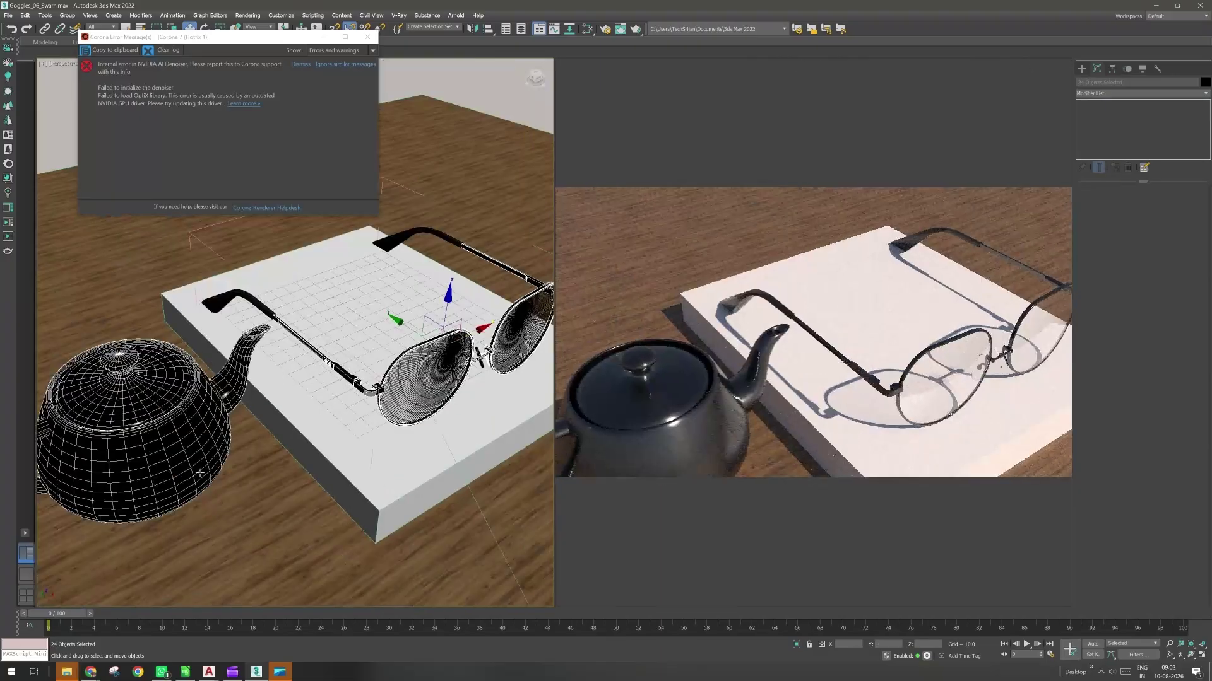
ctrl+click(157, 435)
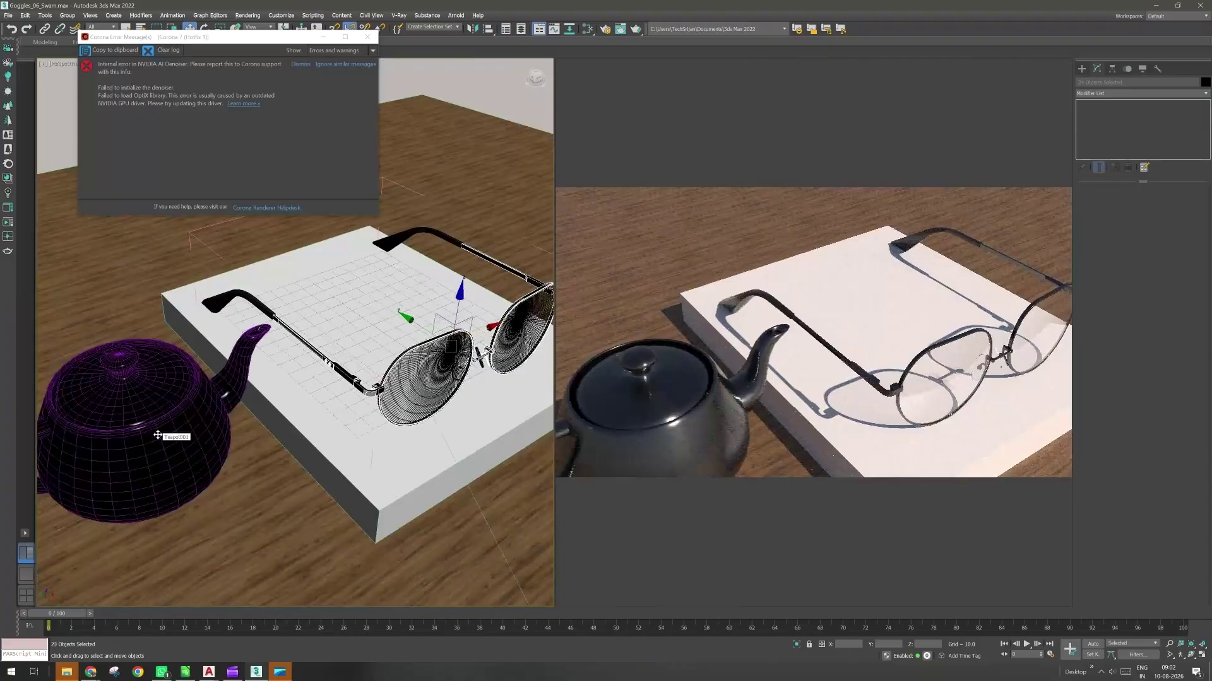
click(1112, 94)
scroll(1112, 94, down, 6)
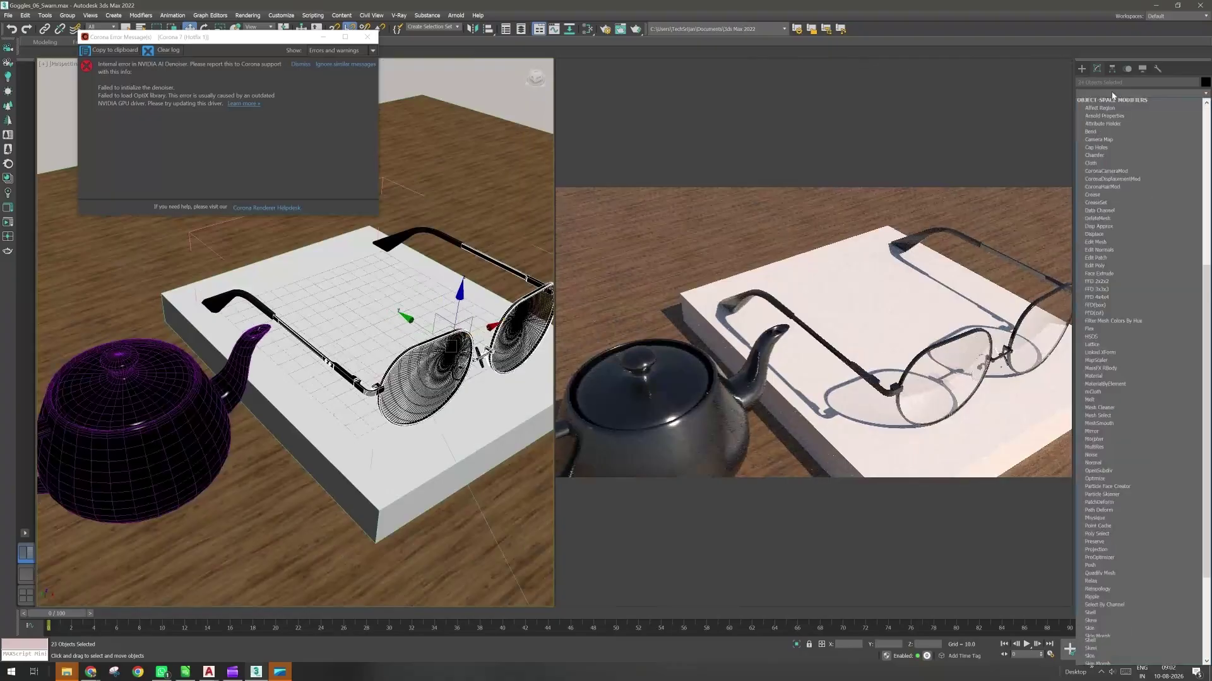
text(uvw)
key(Return)
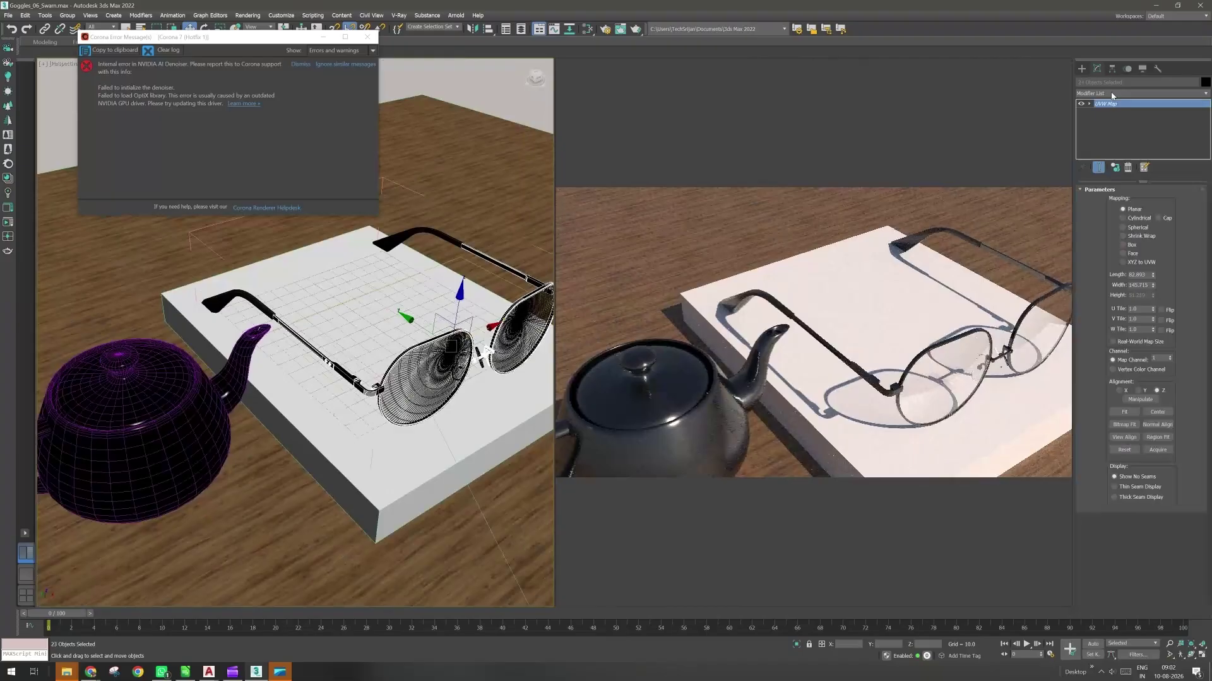
click(1122, 245)
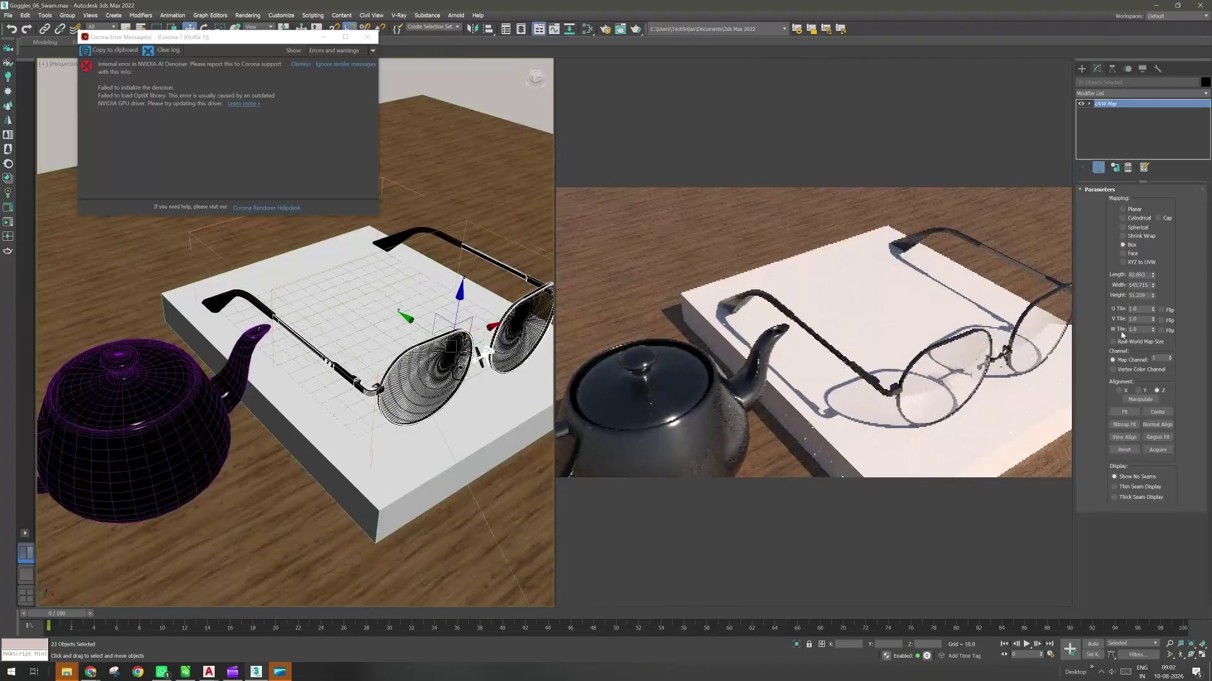
click(1120, 343)
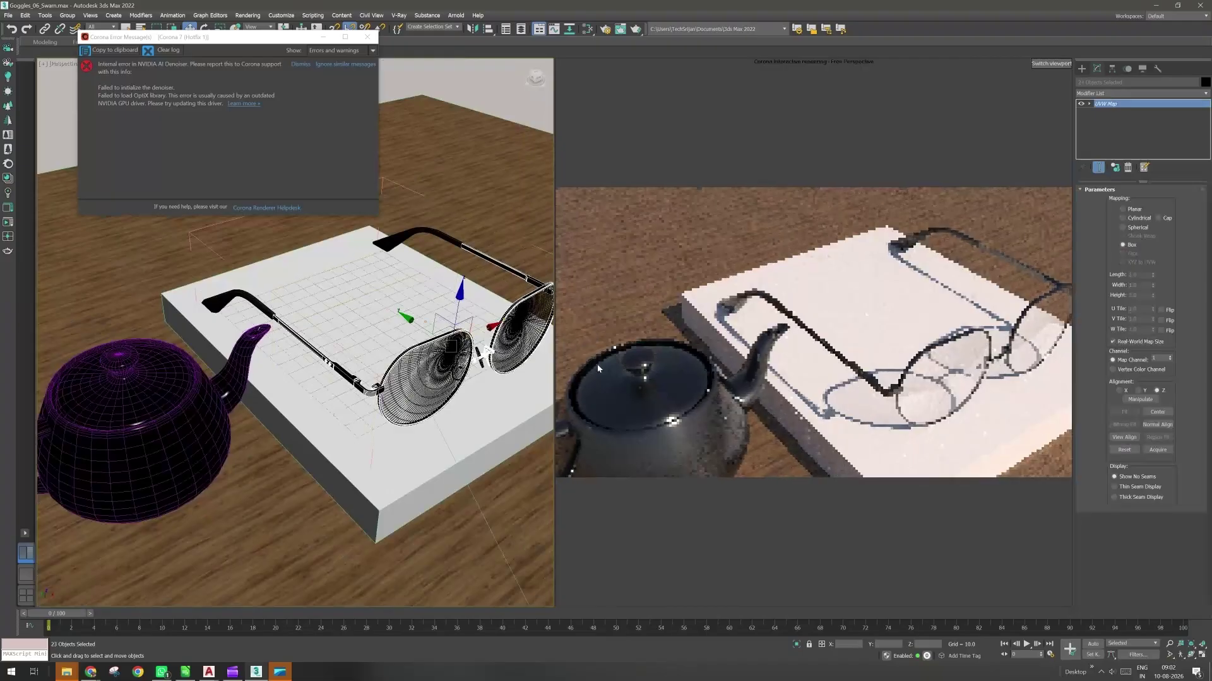
Examine the material texture along the temple arm, around its two screws and the joint, in the interactive render.
scroll(311, 354, up, 5)
scroll(311, 355, up, 5)
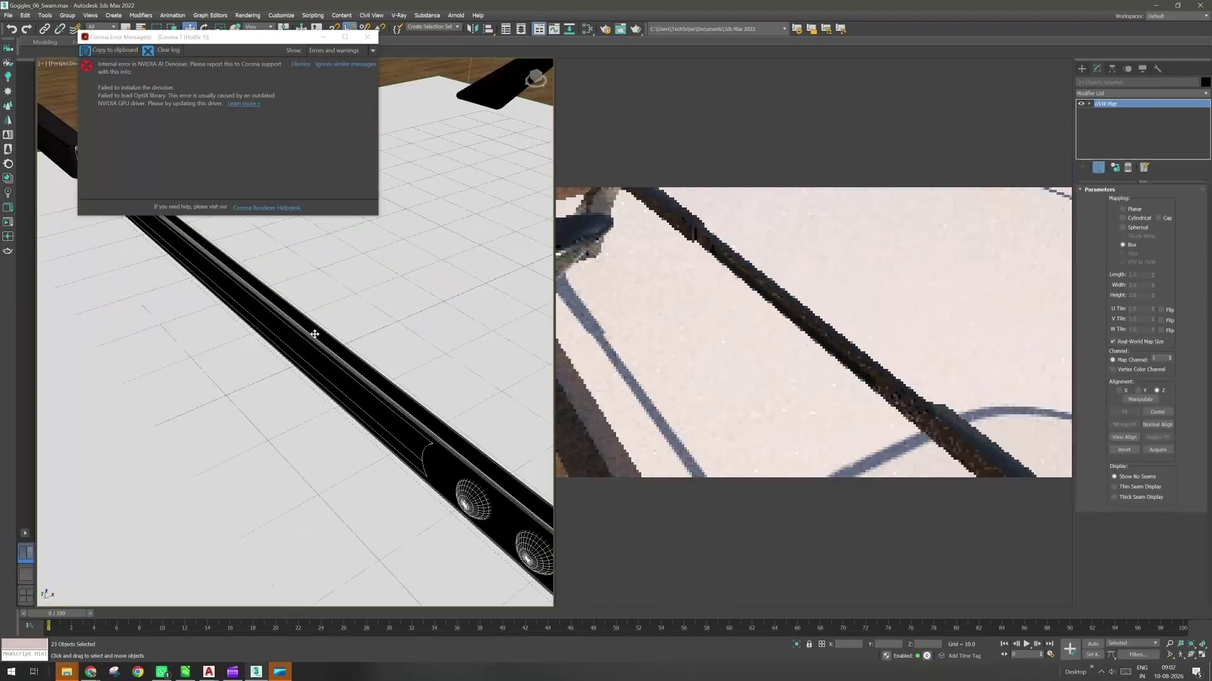
middle_drag(315, 334, 299, 396)
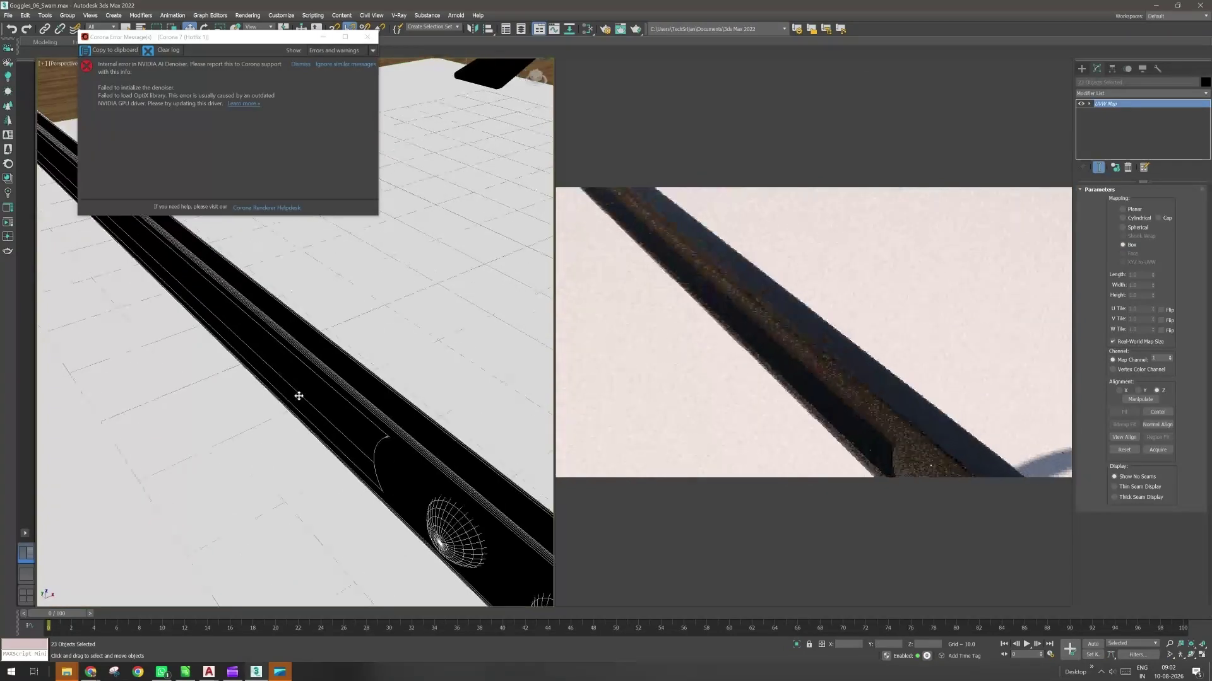
middle_drag(298, 395, 195, 292)
scroll(195, 293, down, 3)
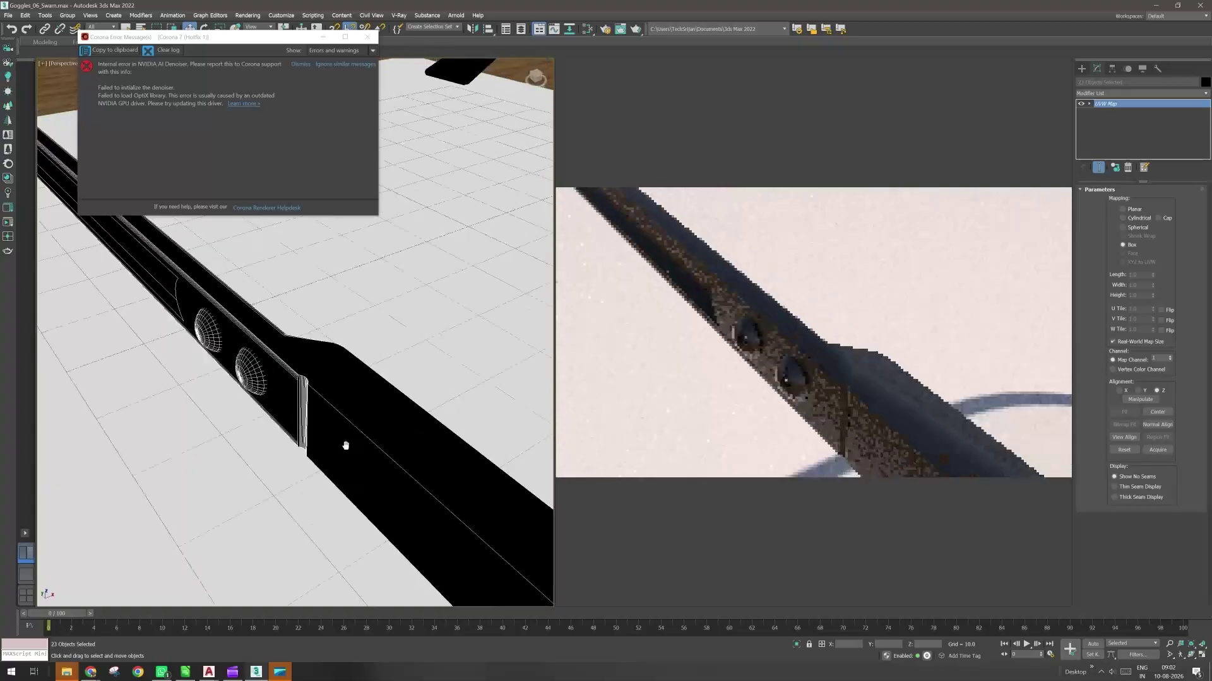
middle_drag(346, 445, 305, 451)
scroll(223, 338, up, 2)
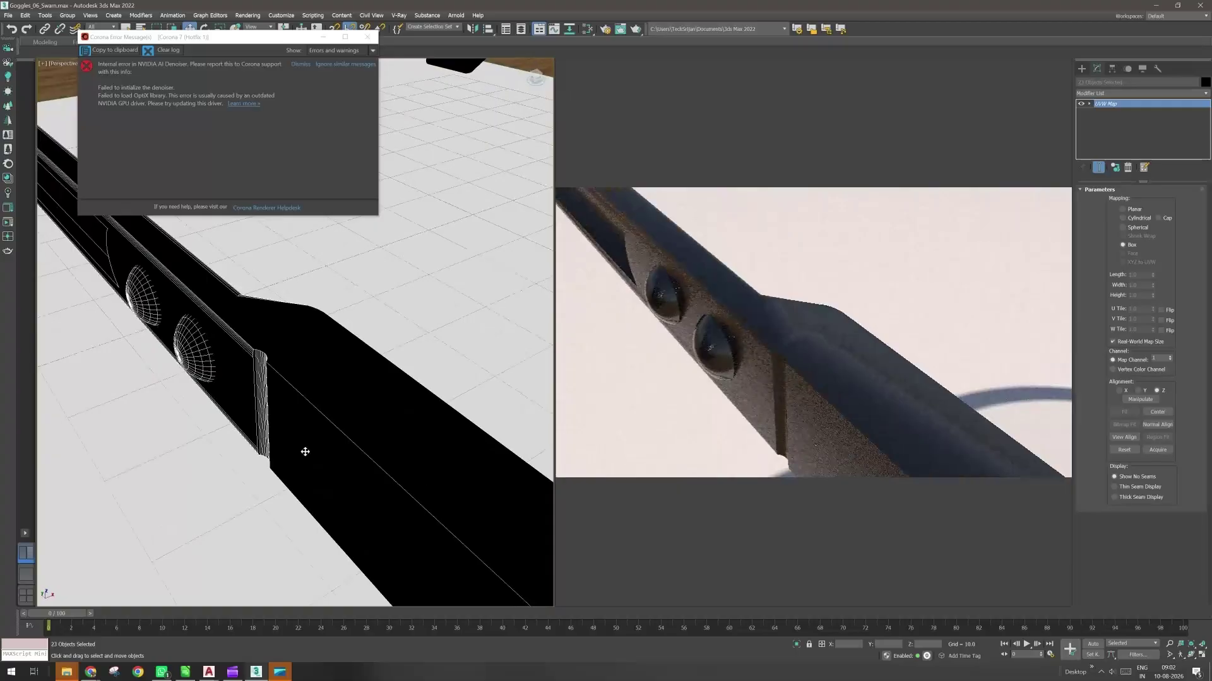
Open the Aluminium Black Anodized material's parameters and set its reflection level to 0.5.
click(604, 33)
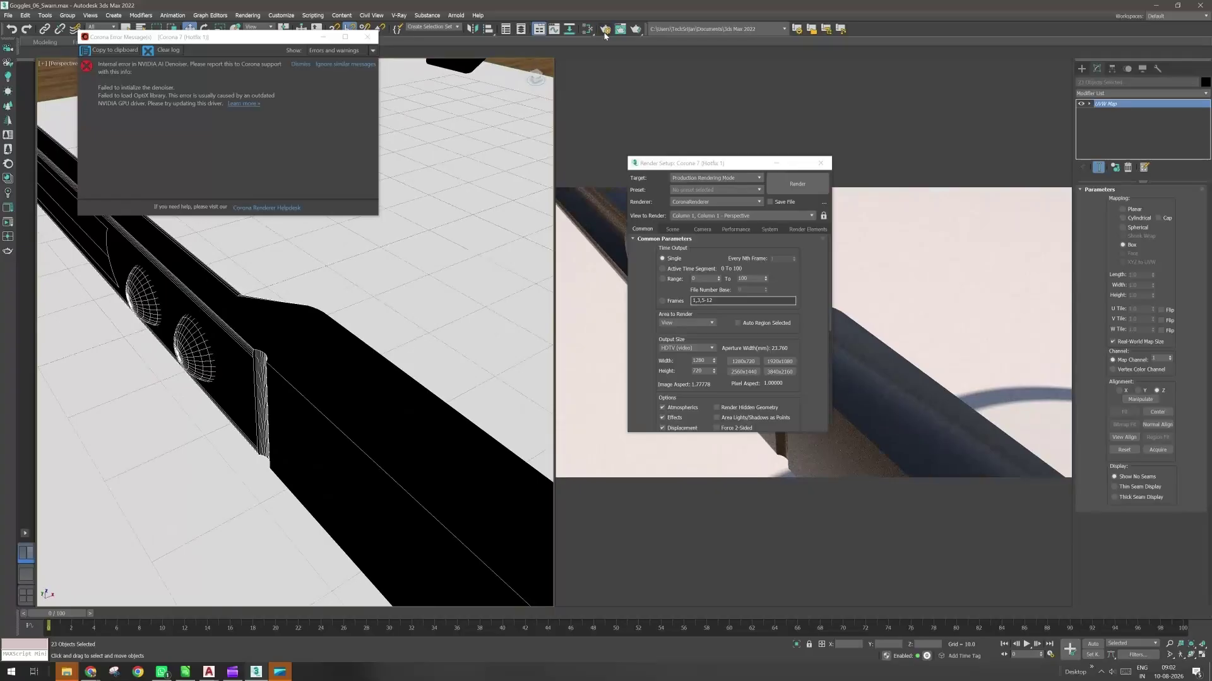
click(604, 34)
key(m)
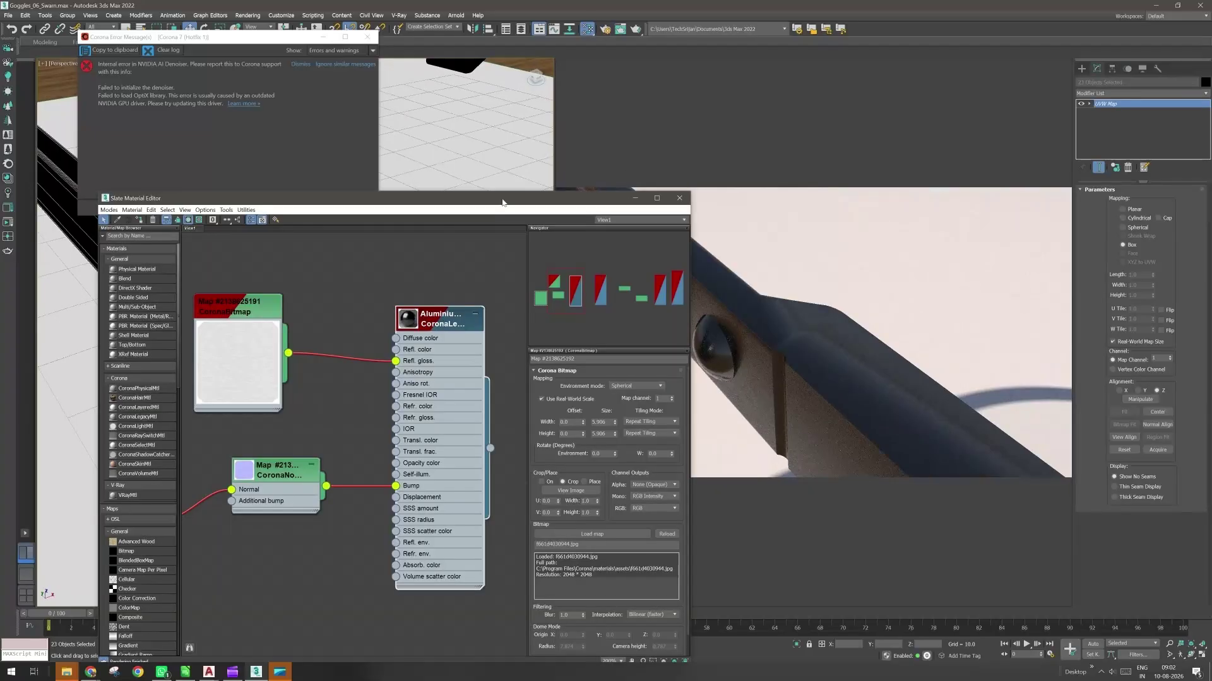
drag(503, 202, 690, 158)
double_click(624, 280)
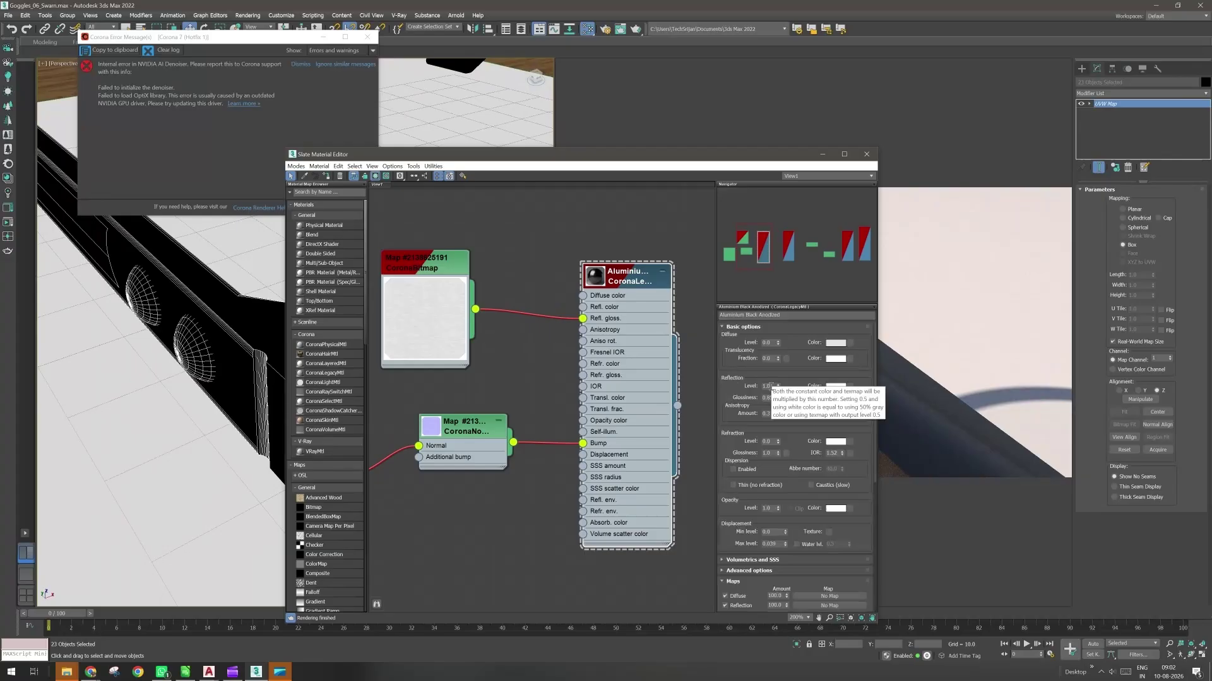
double_click(771, 386)
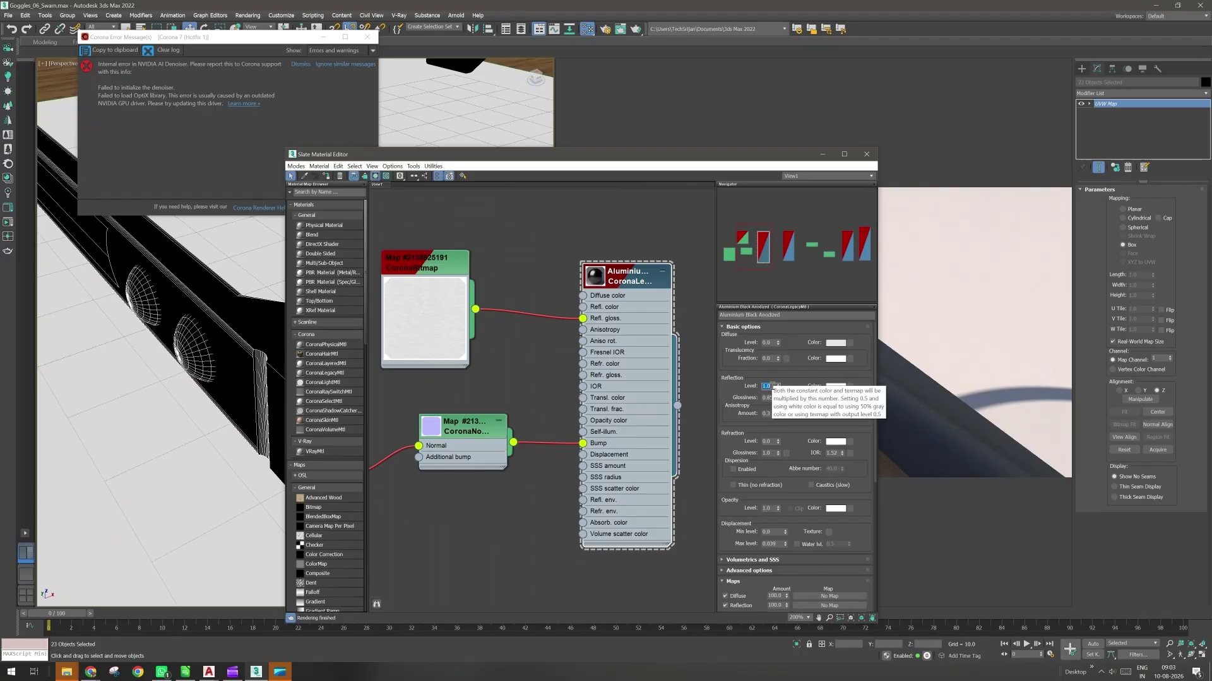
text(.5)
key(Return)
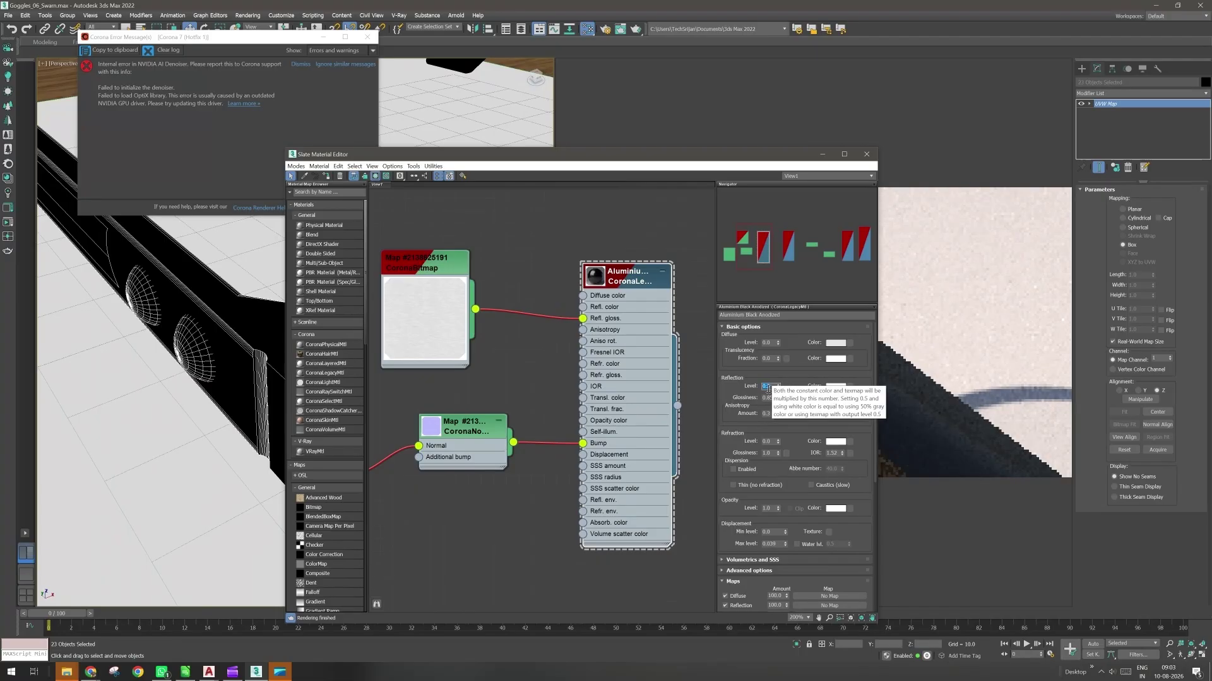
Compare the arm's render with the black aluminium's reflection level at 1 and at 0.5, keeping the material editor clear of it.
drag(695, 156, 430, 135)
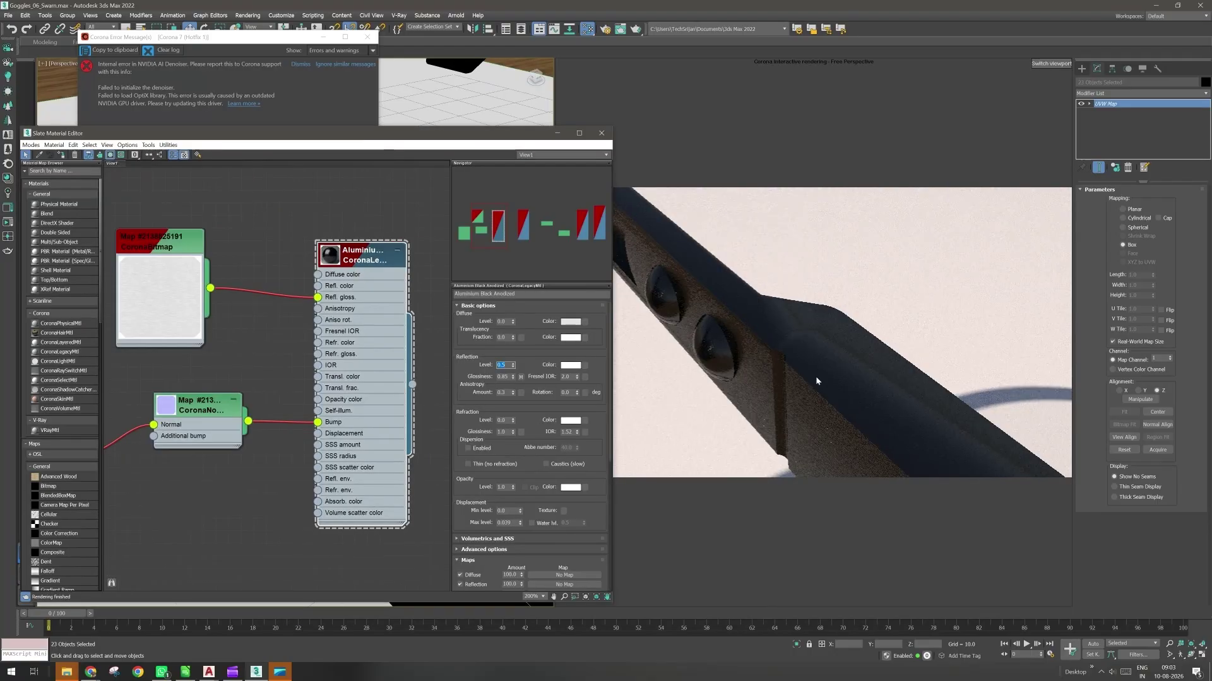
text(1)
key(Return)
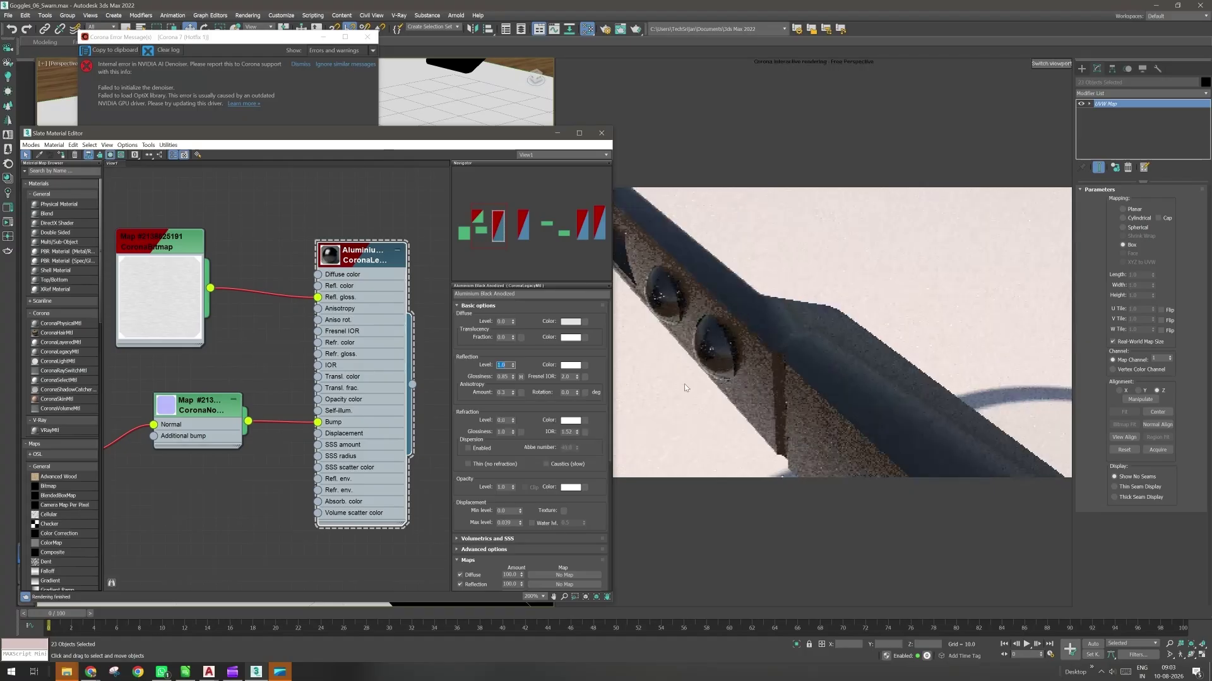
key(BackSpace)
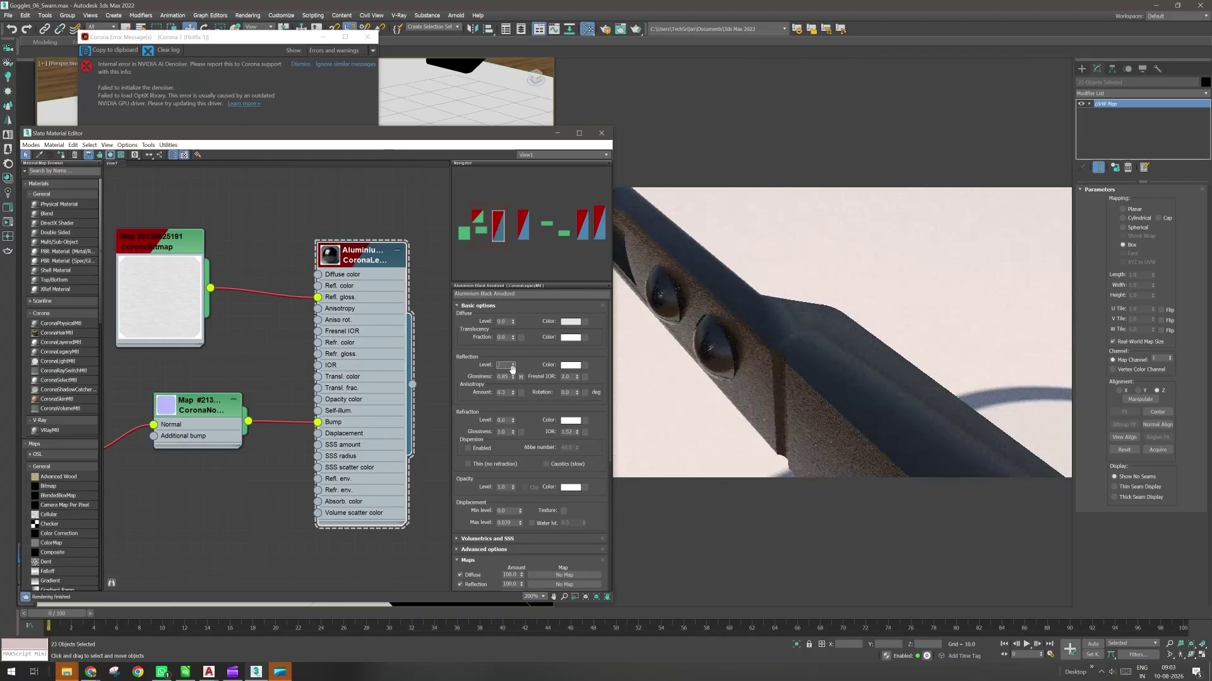
text(0.5)
key(Return)
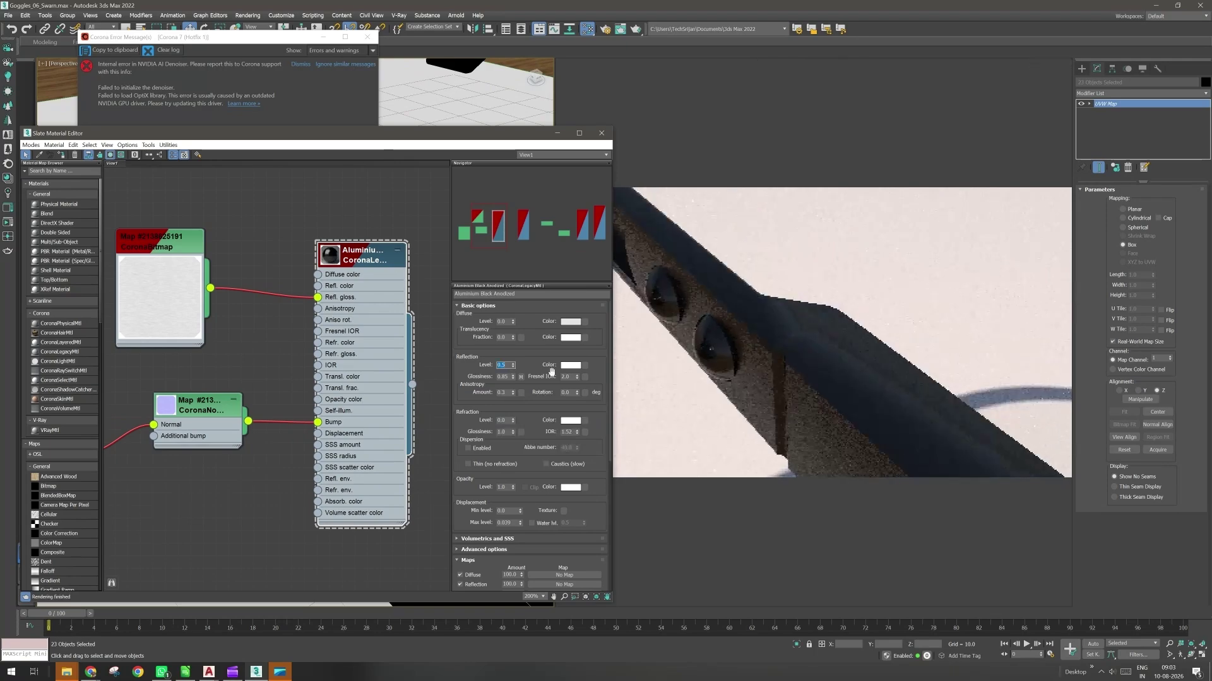
Set the black aluminium material's reflection level to 0.2 and move the material editor lower on the screen.
text(2)
key(BackSpace)
text(0.2)
key(Return)
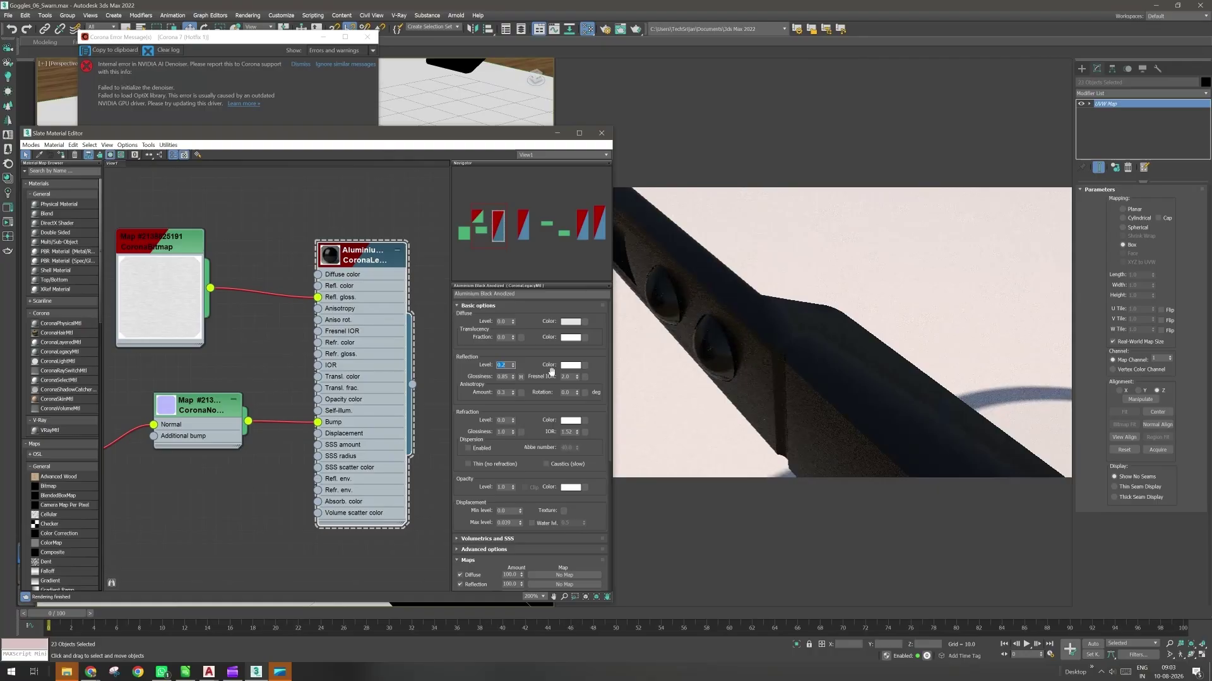
drag(389, 133, 401, 223)
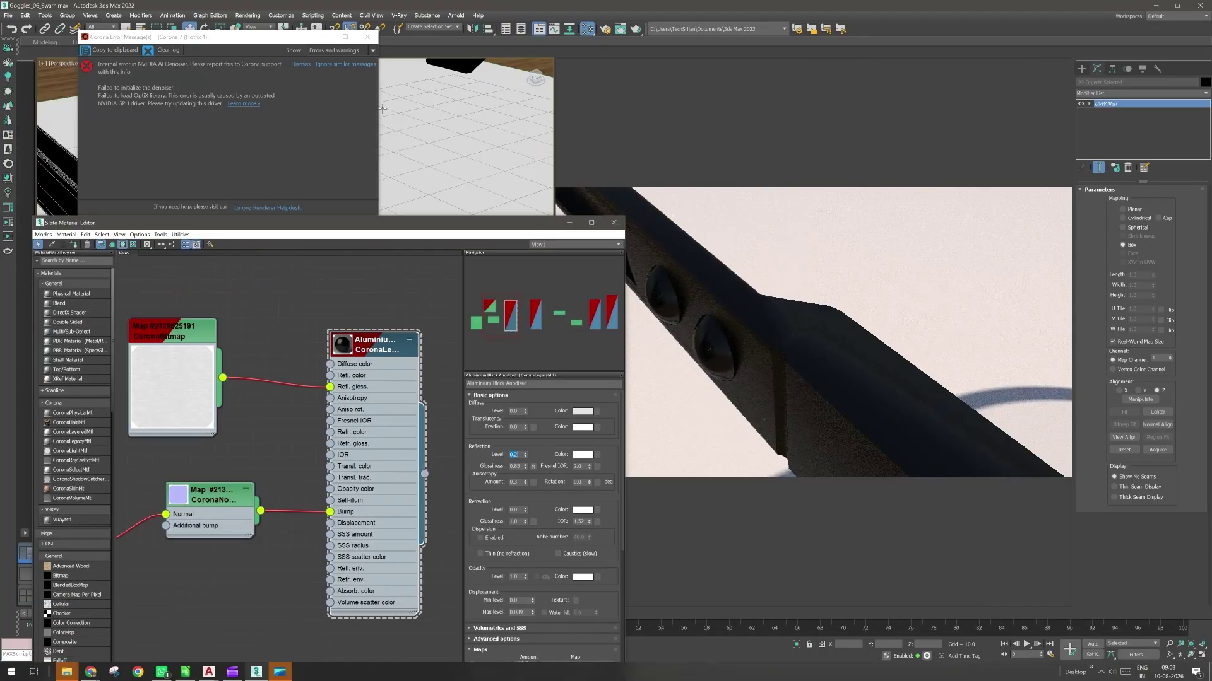
Delete the teapot standing on the wooden surface beside the white slab.
click(382, 167)
scroll(382, 167, down, 5)
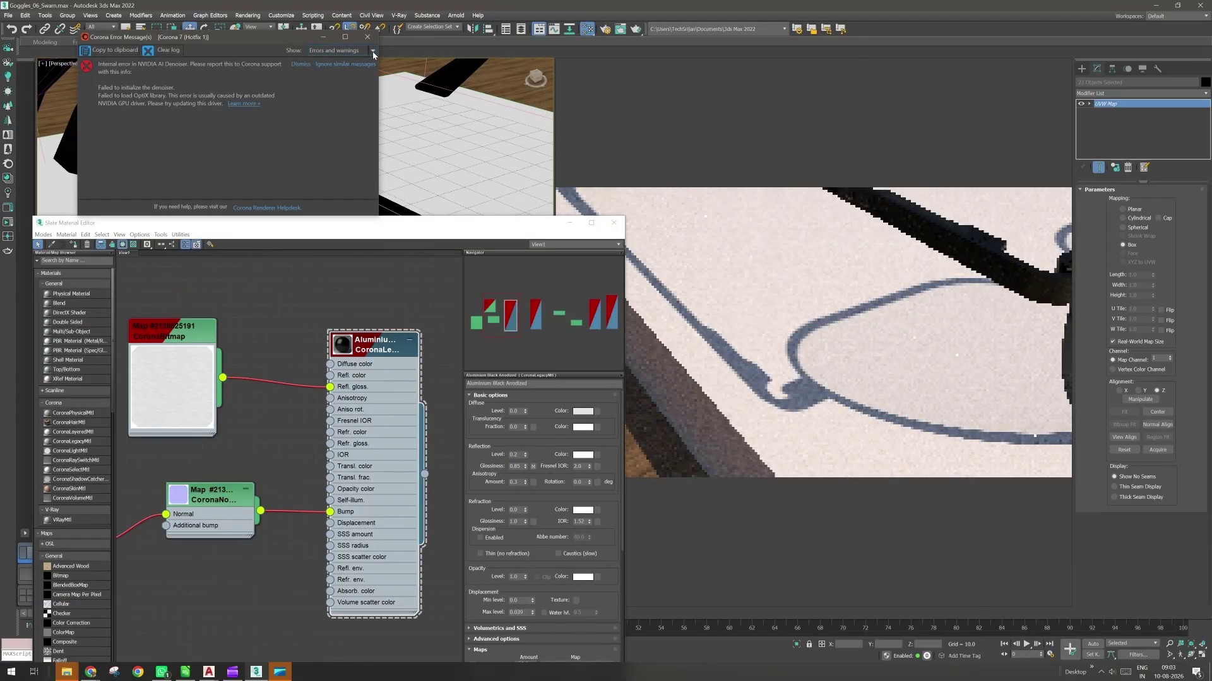
scroll(354, 162, up, 3)
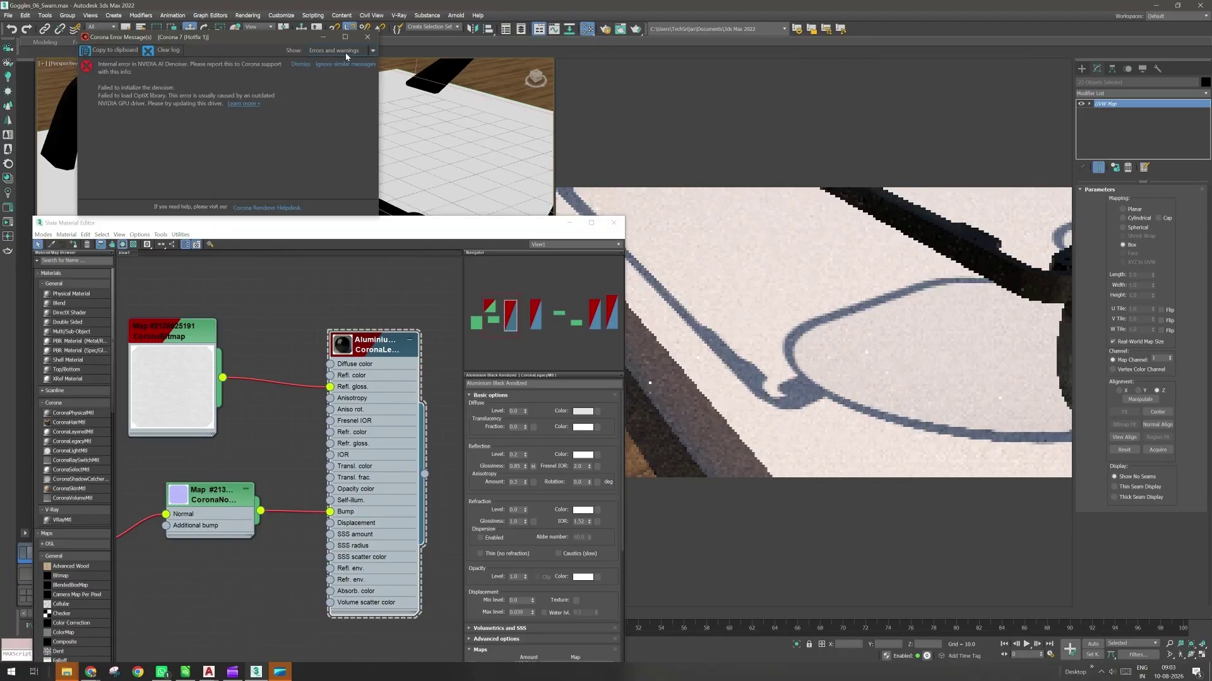
click(388, 132)
scroll(387, 132, up, 1)
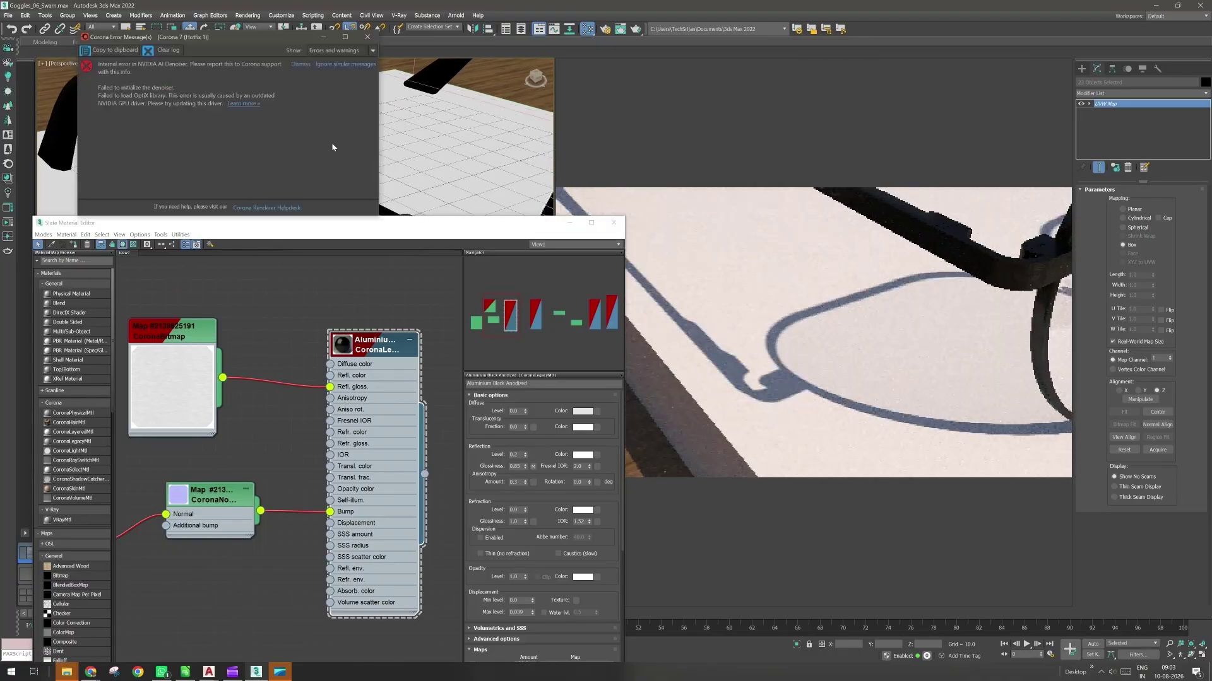
scroll(444, 171, up, 2)
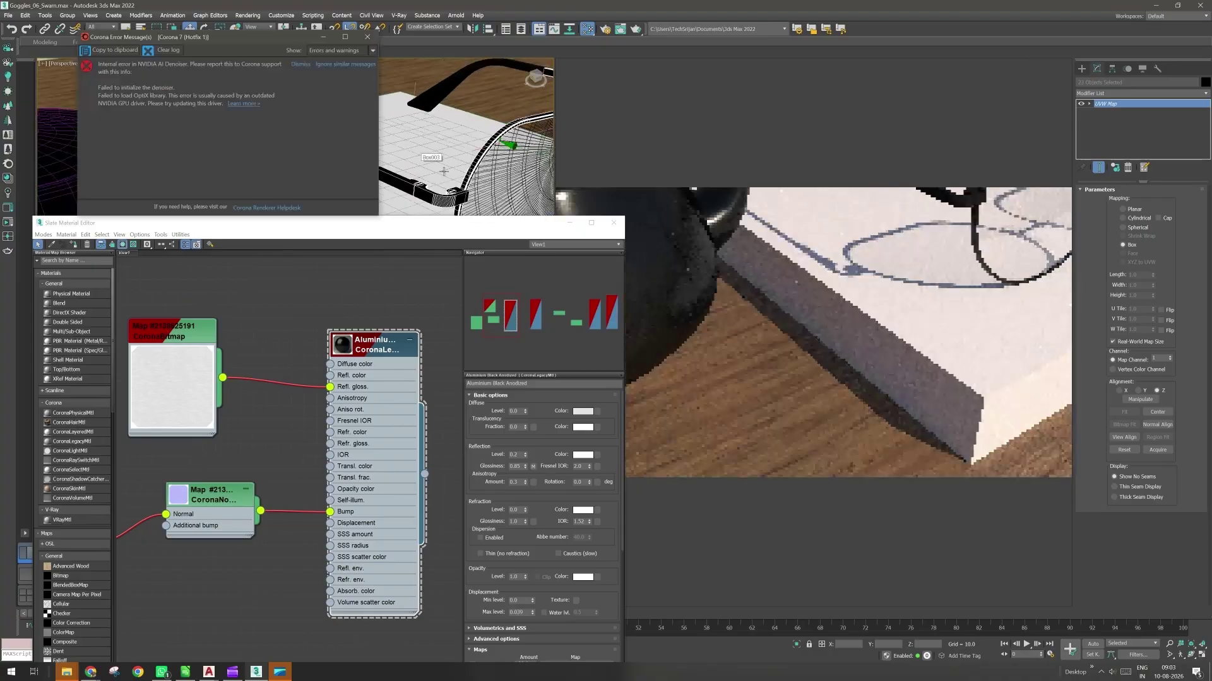
middle_drag(443, 171, 403, 207)
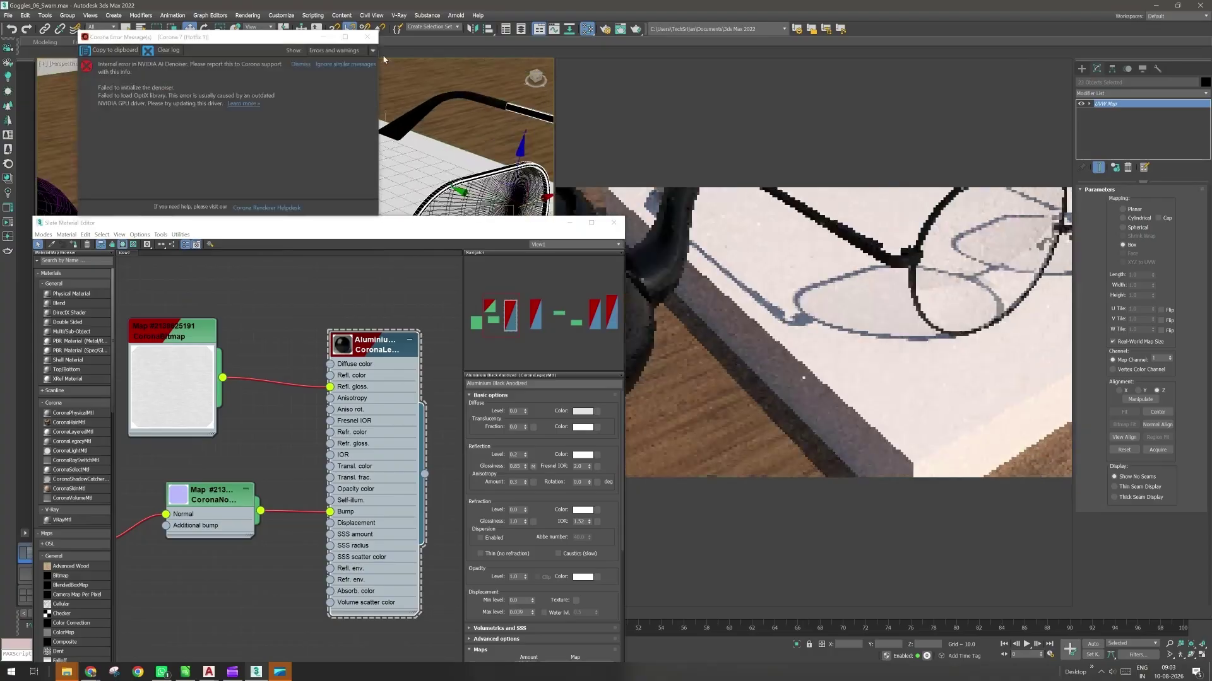
click(367, 37)
click(204, 181)
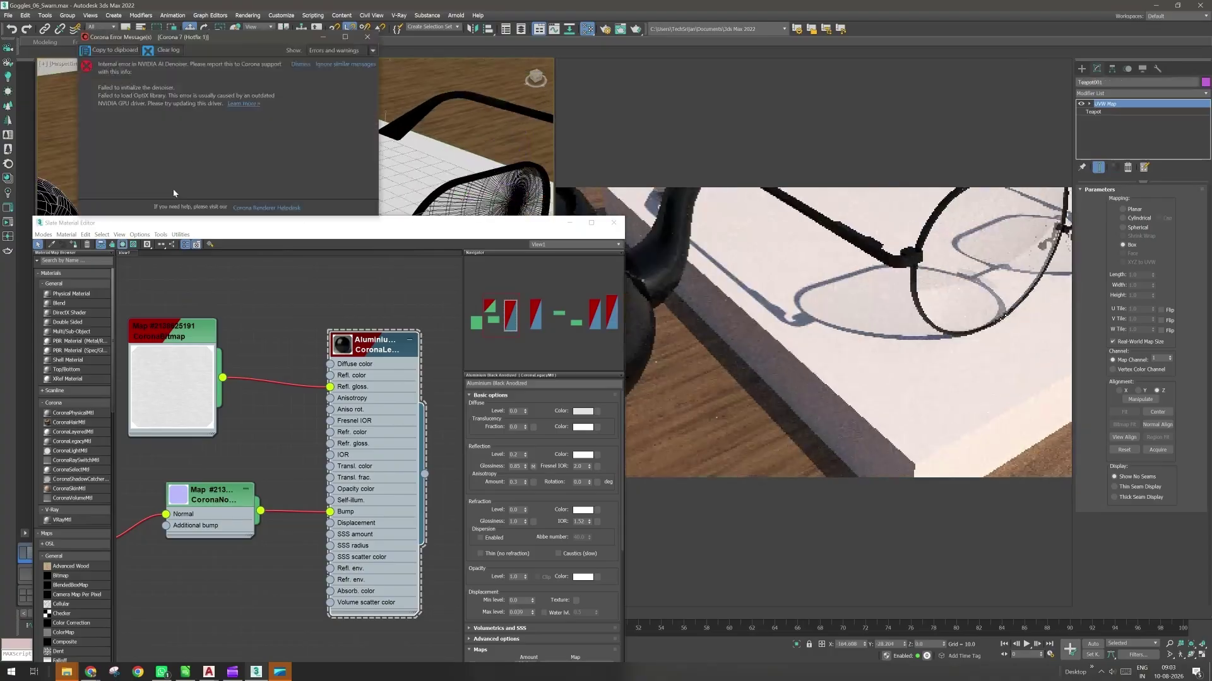
key(Delete)
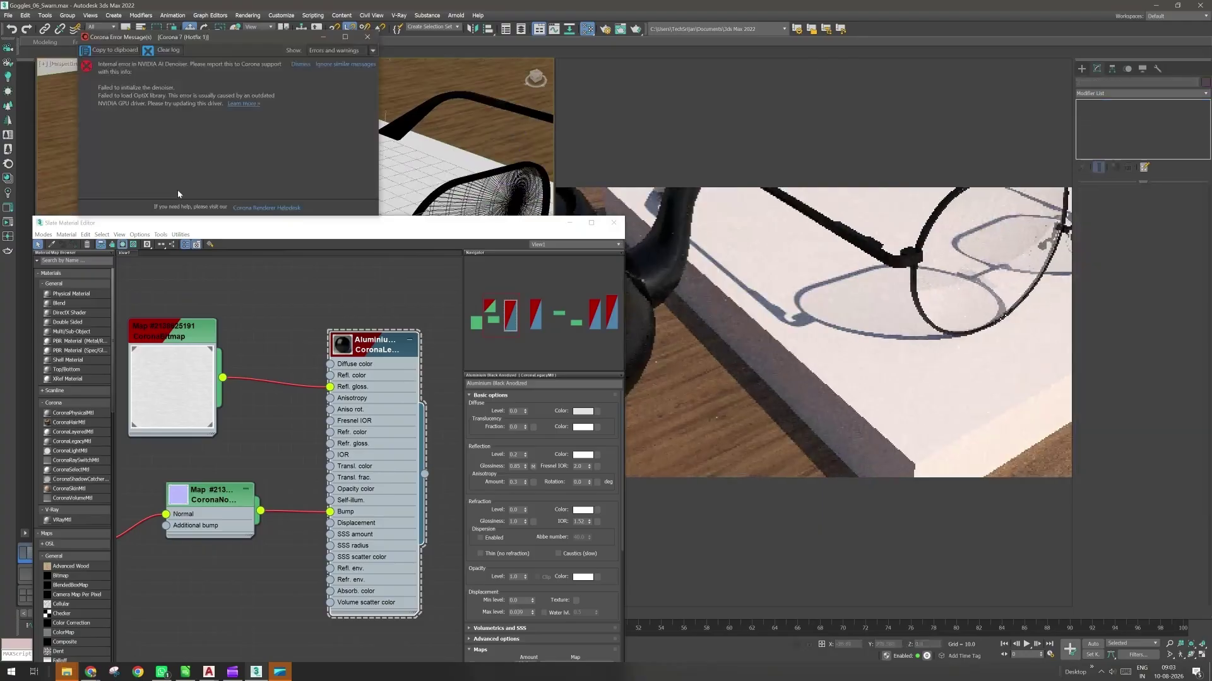
Move the Corona error message window clear of the viewport and the interactive render.
click(367, 37)
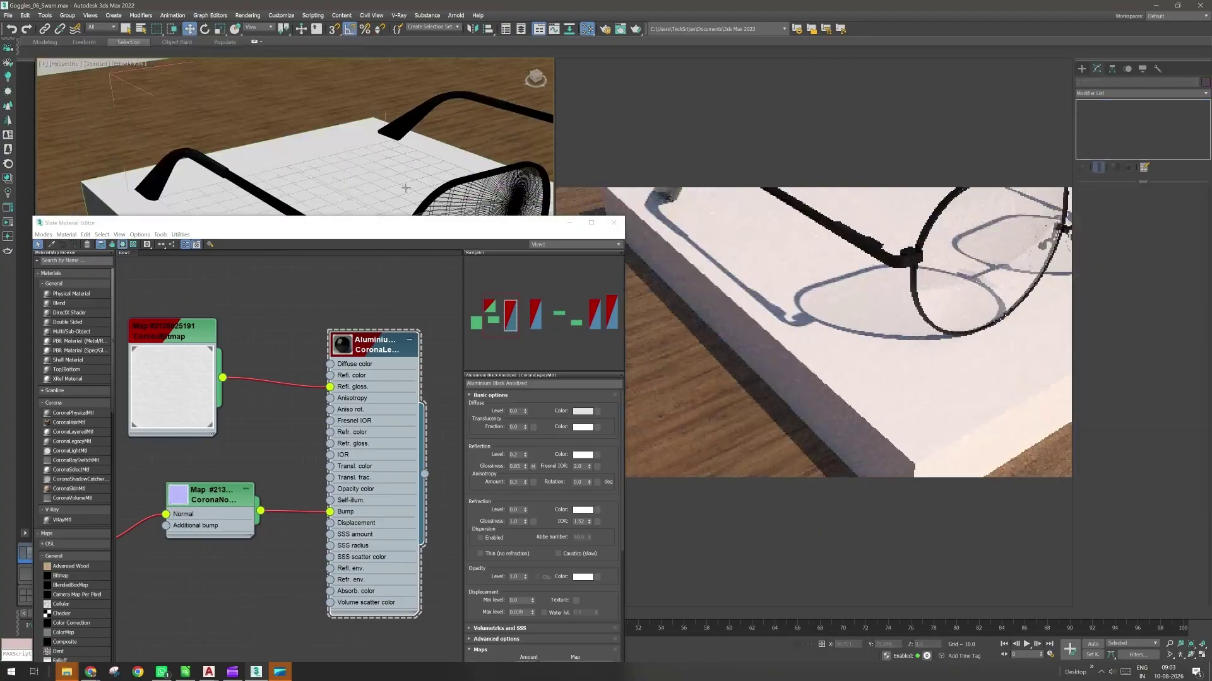
alt+middle_drag(405, 188, 369, 201)
drag(292, 42, 1167, 51)
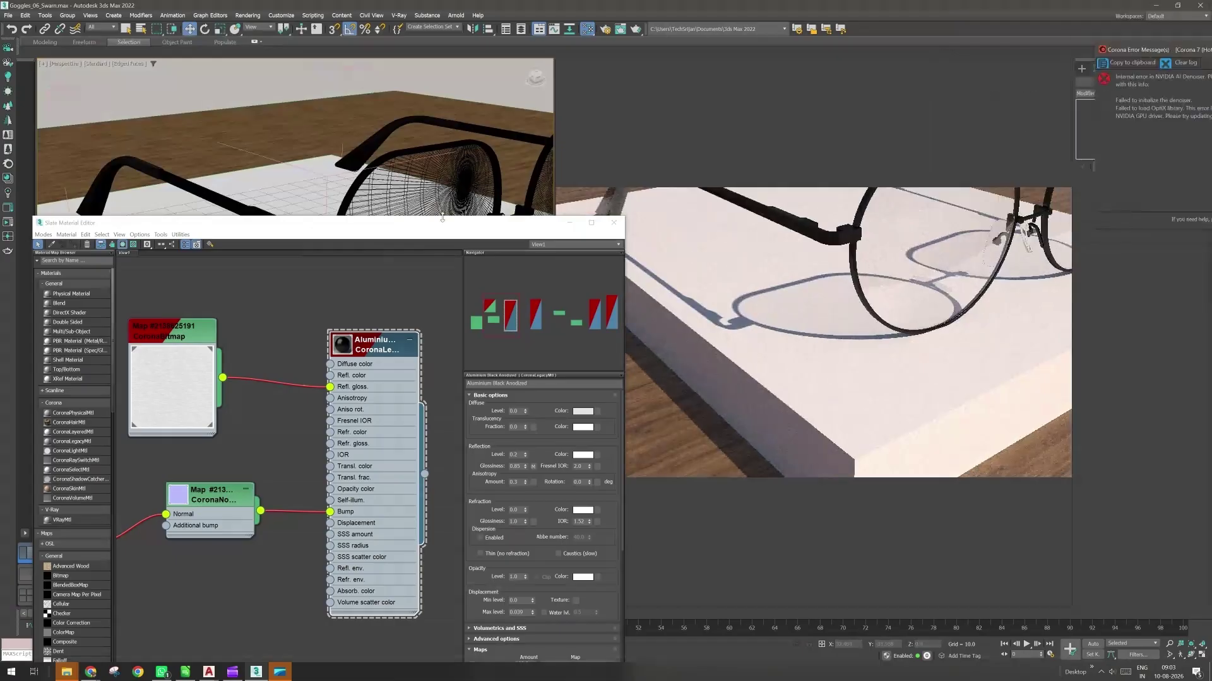
Set the Aluminium Black Anodized material's reflection level to 0.5 while viewing the hinge up close, and close the material editor.
mouse_move(376, 168)
alt+middle_down()
mouse_move(372, 198)
mouse_move(372, 188)
alt+middle_up()
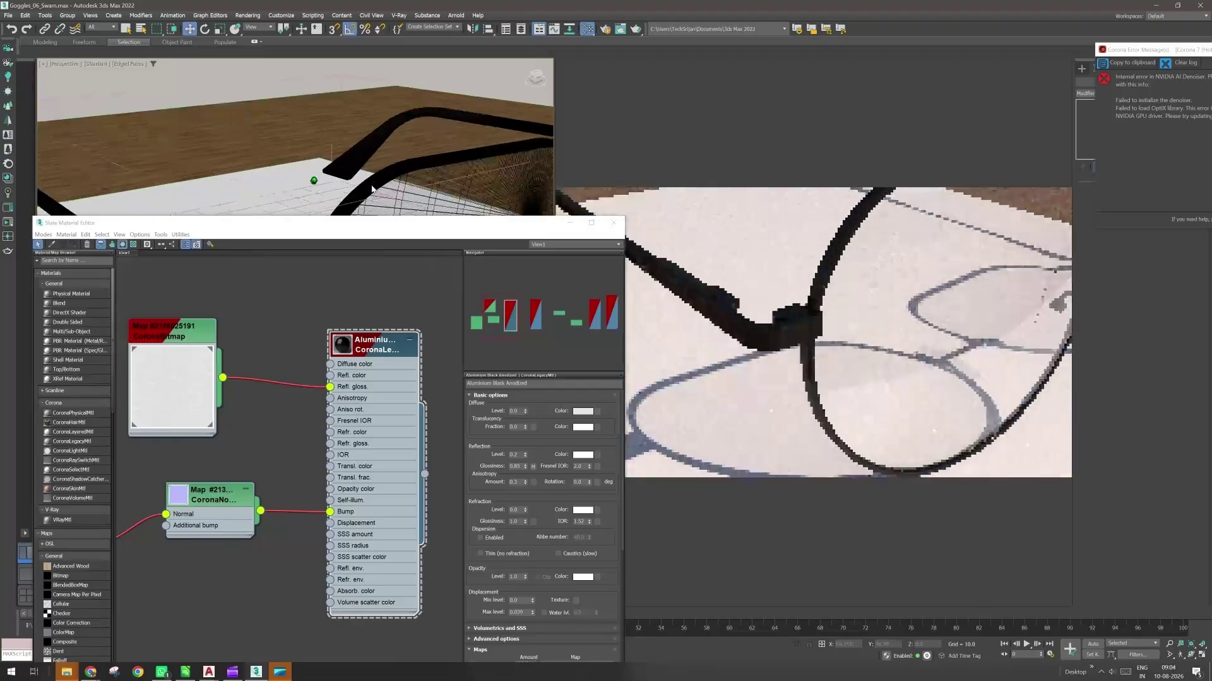
scroll(372, 185, up, 1)
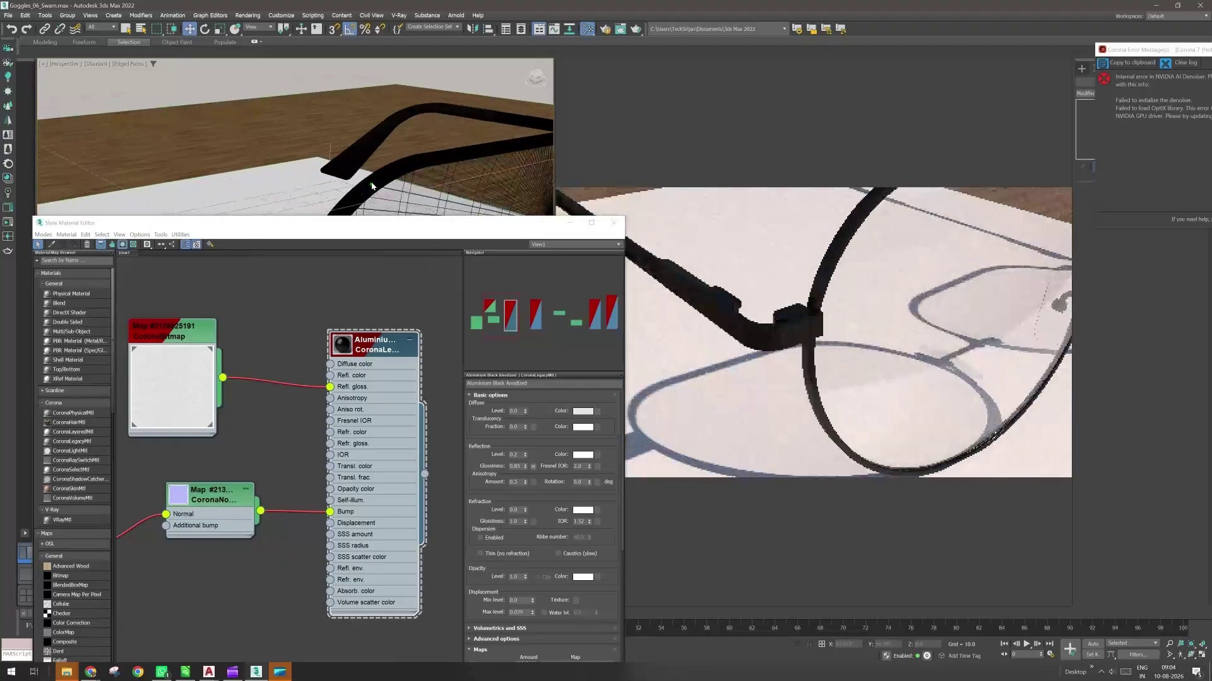
click(515, 455)
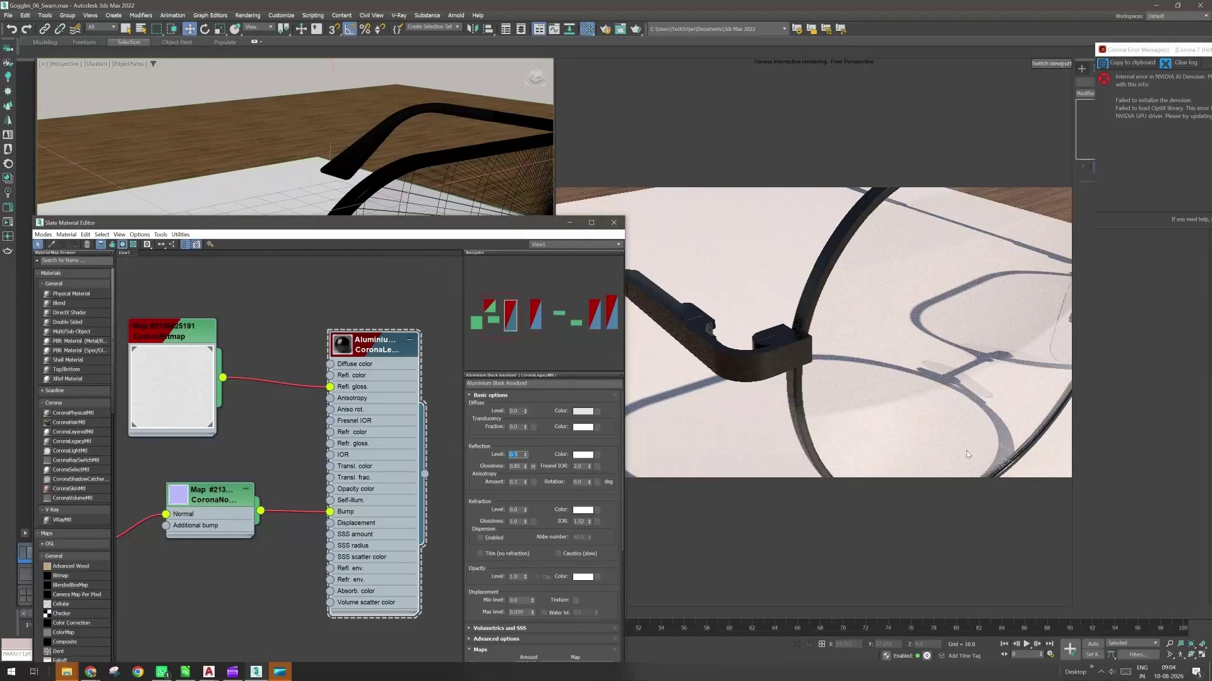
click(612, 224)
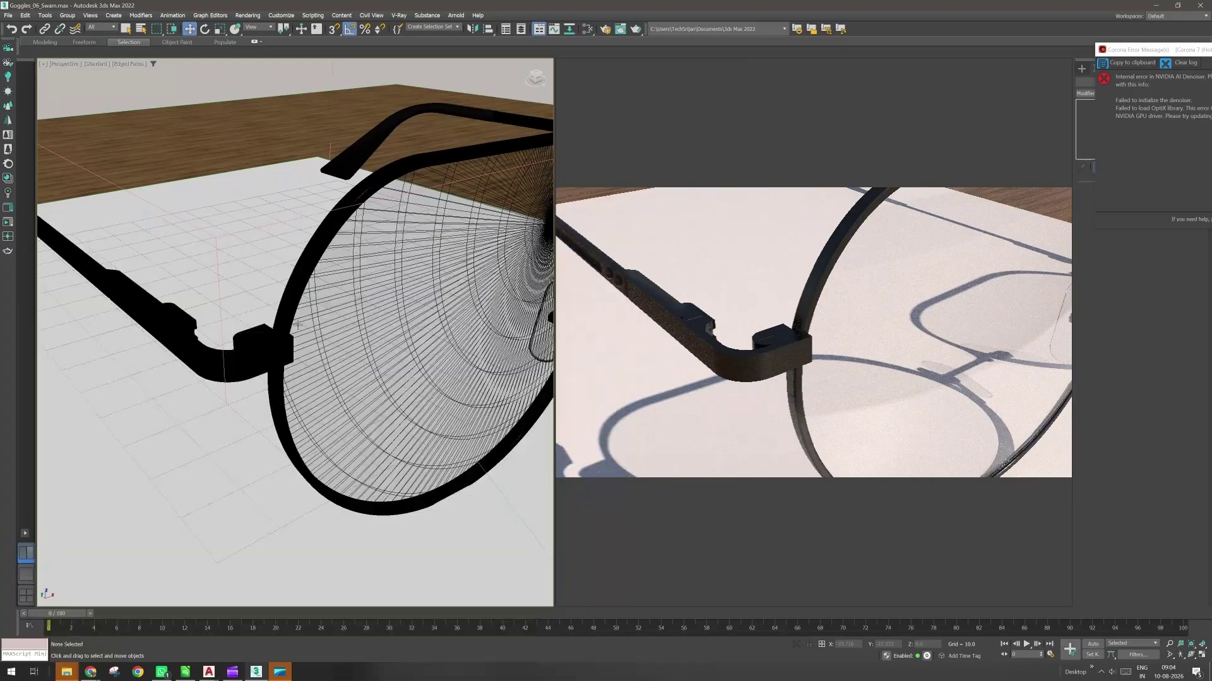
Show the whole glasses through the physical camera and copy the interactive render to the clipboard.
scroll(297, 325, down, 5)
alt+middle_drag(315, 323, 326, 289)
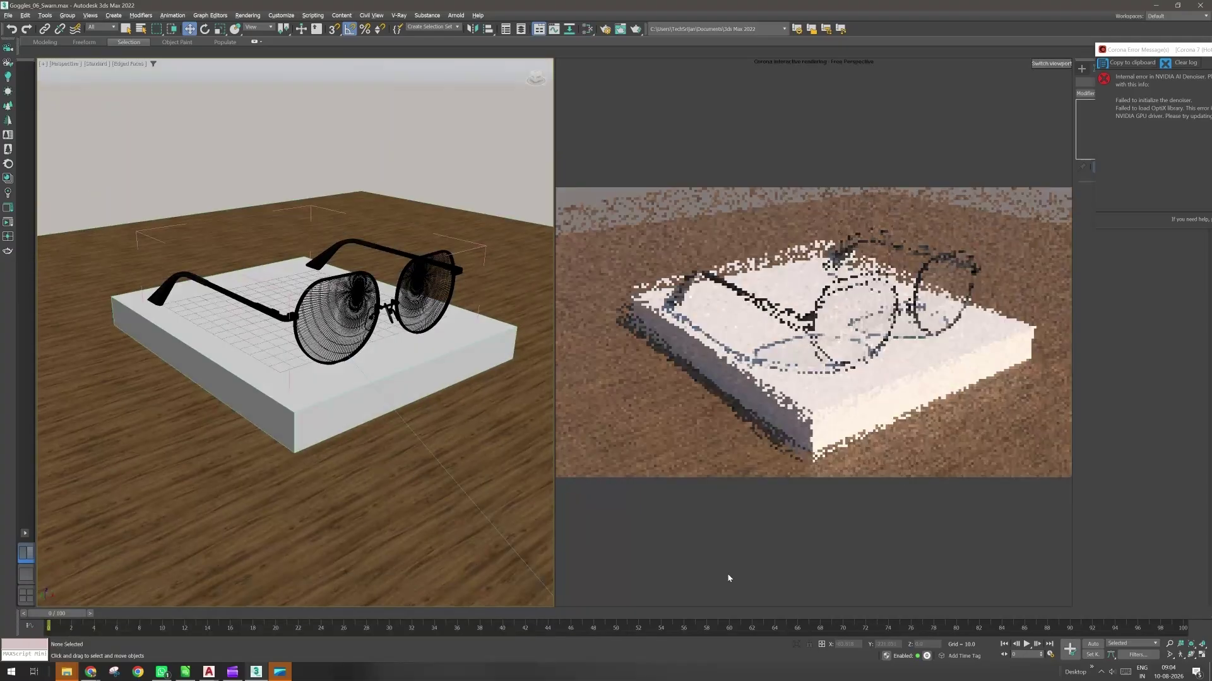
scroll(384, 317, up, 4)
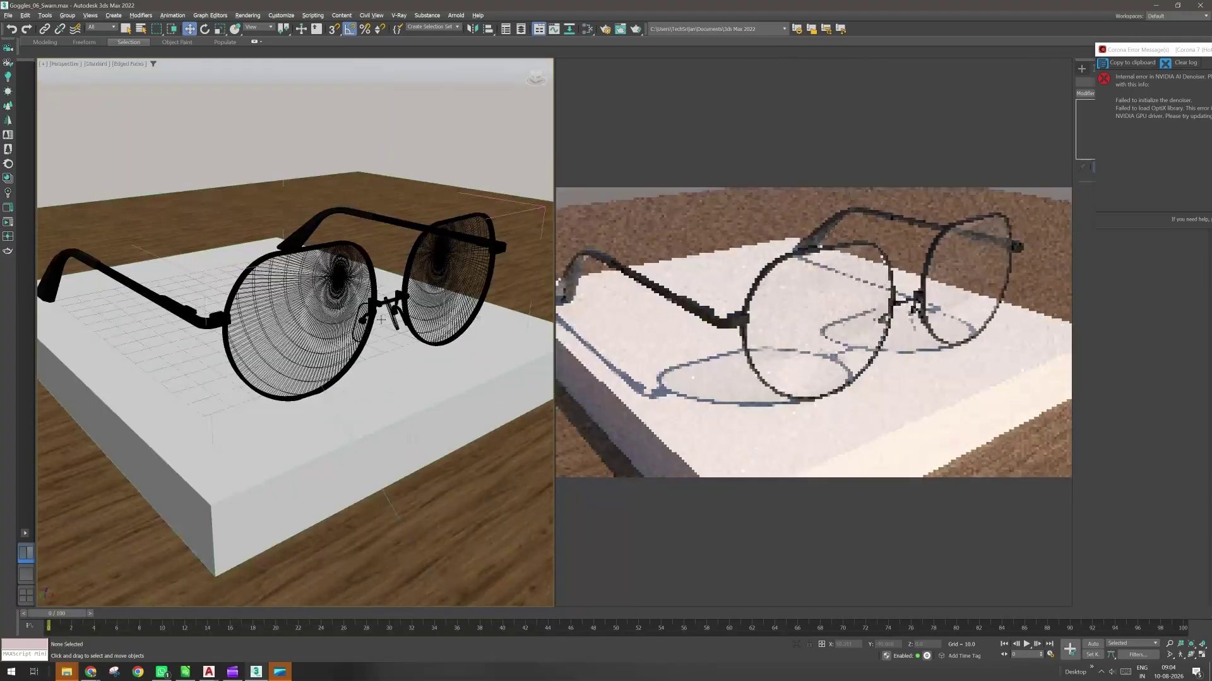
middle_drag(382, 319, 397, 338)
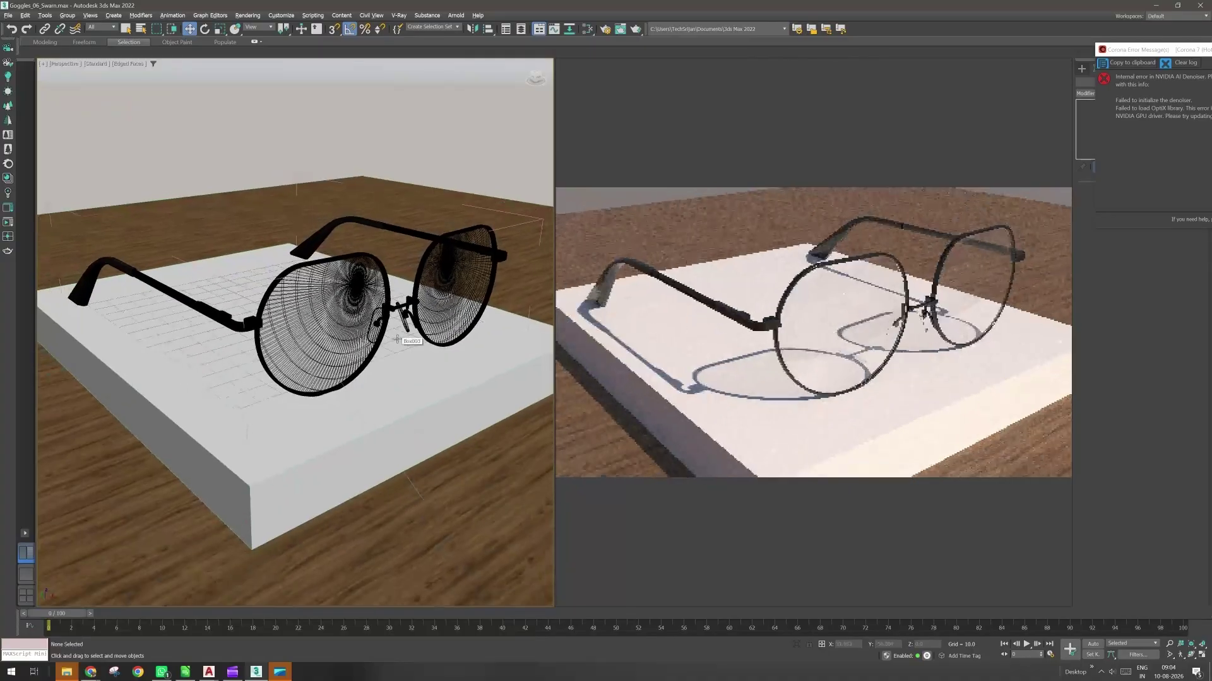
key(c)
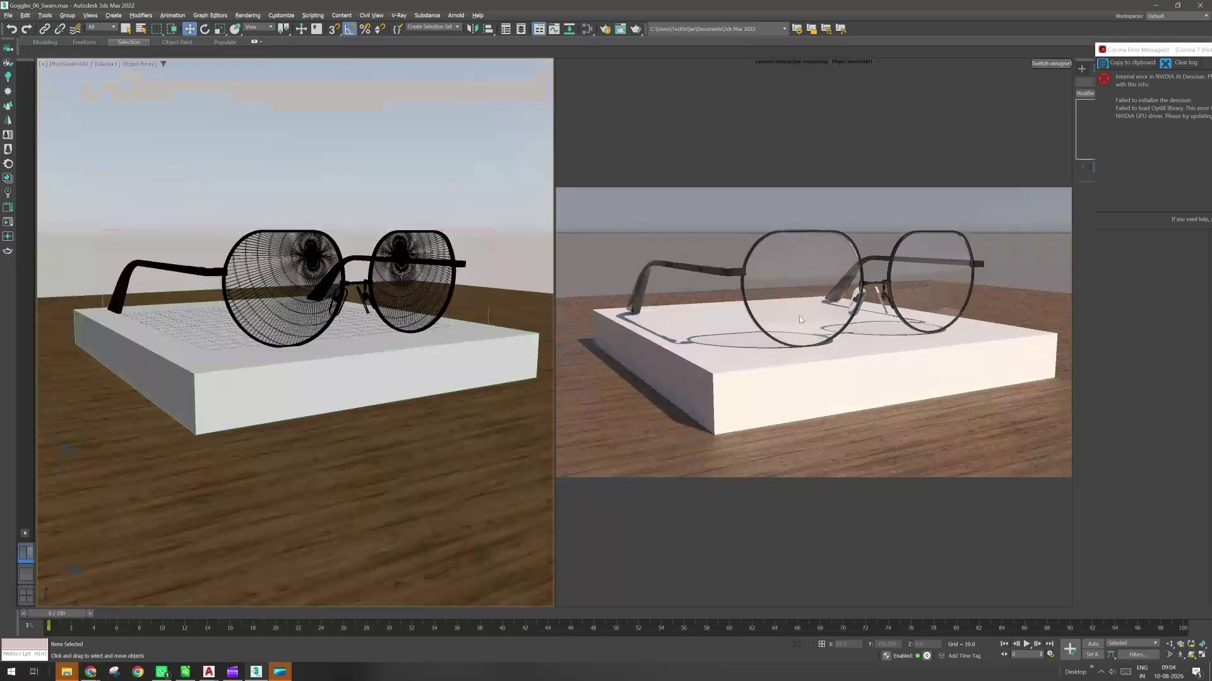
right_click(766, 331)
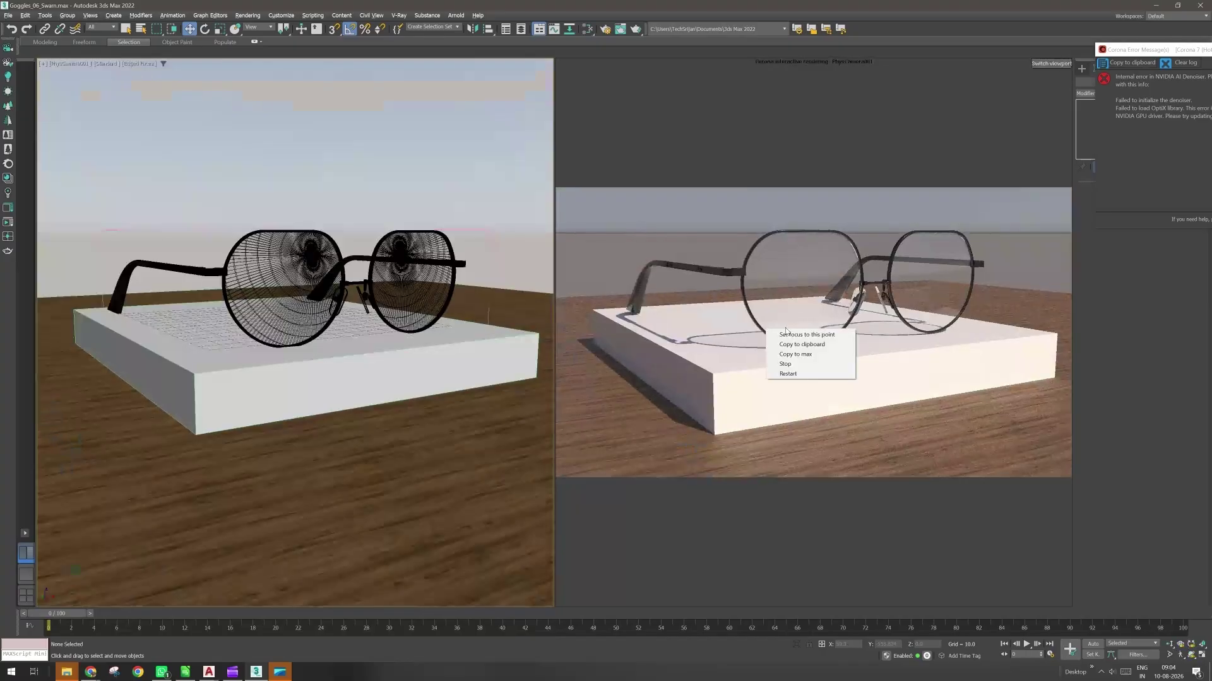
click(813, 355)
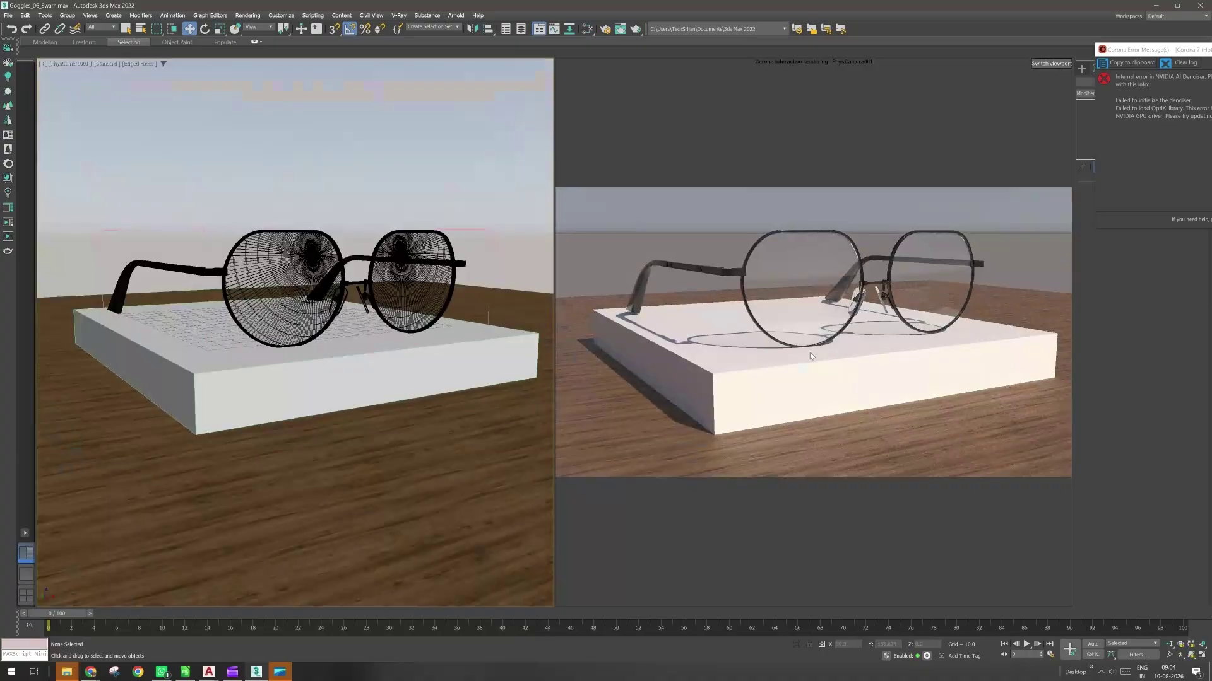
Switch to Paint, paste the copied render into a blank image and close it without saving.
key(super)
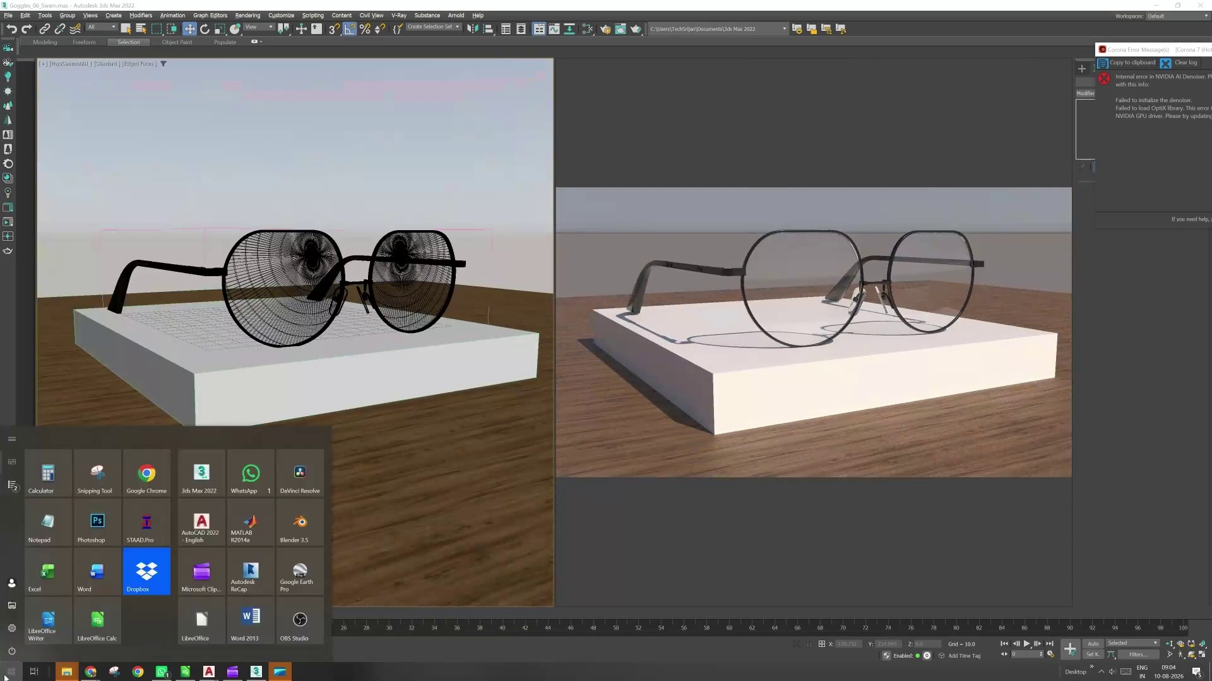
text(paint)
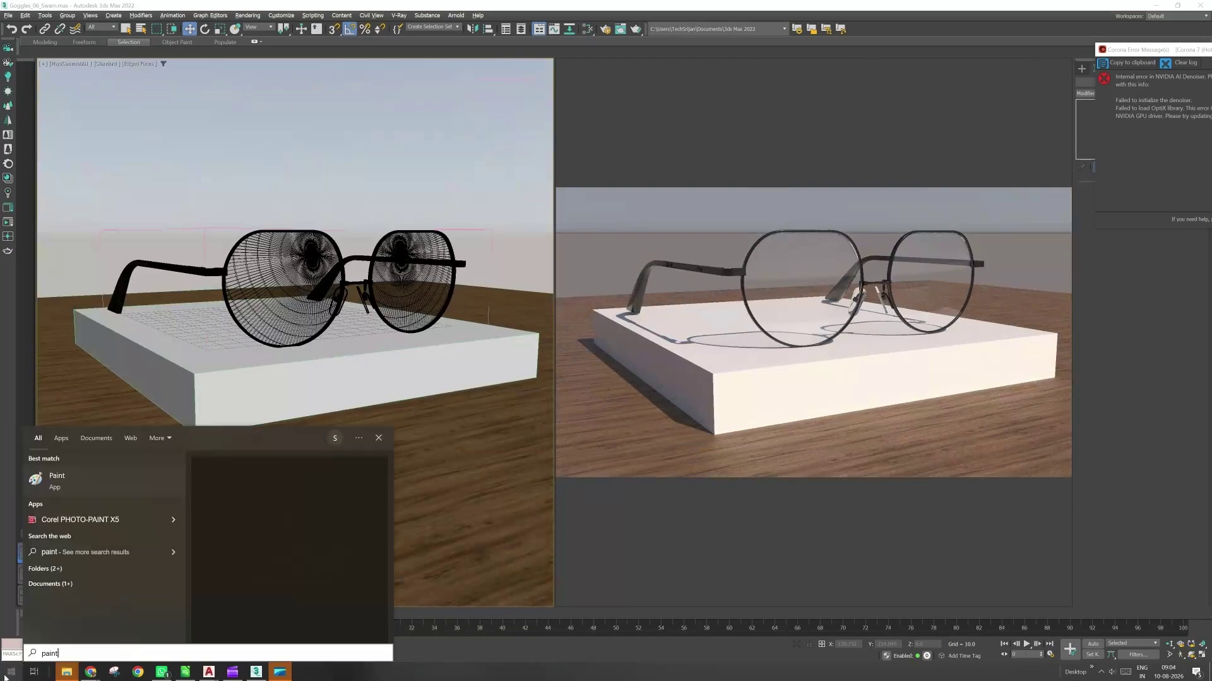
key(Return)
key(ctrl+v)
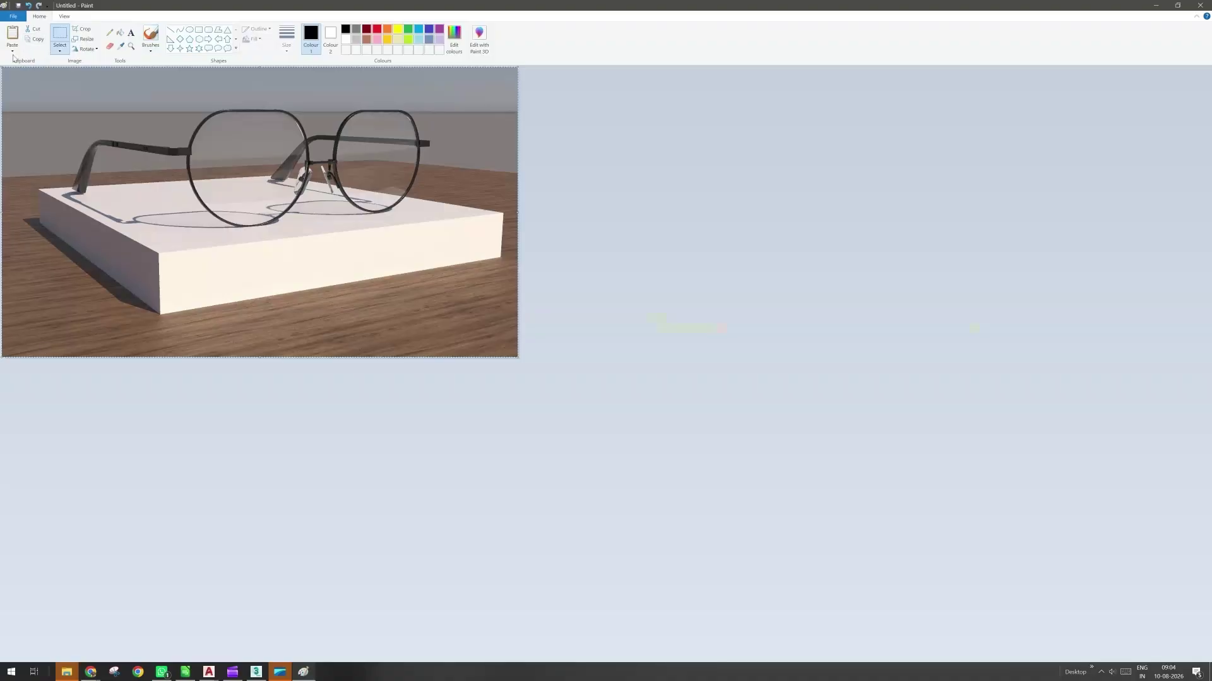
click(1202, 5)
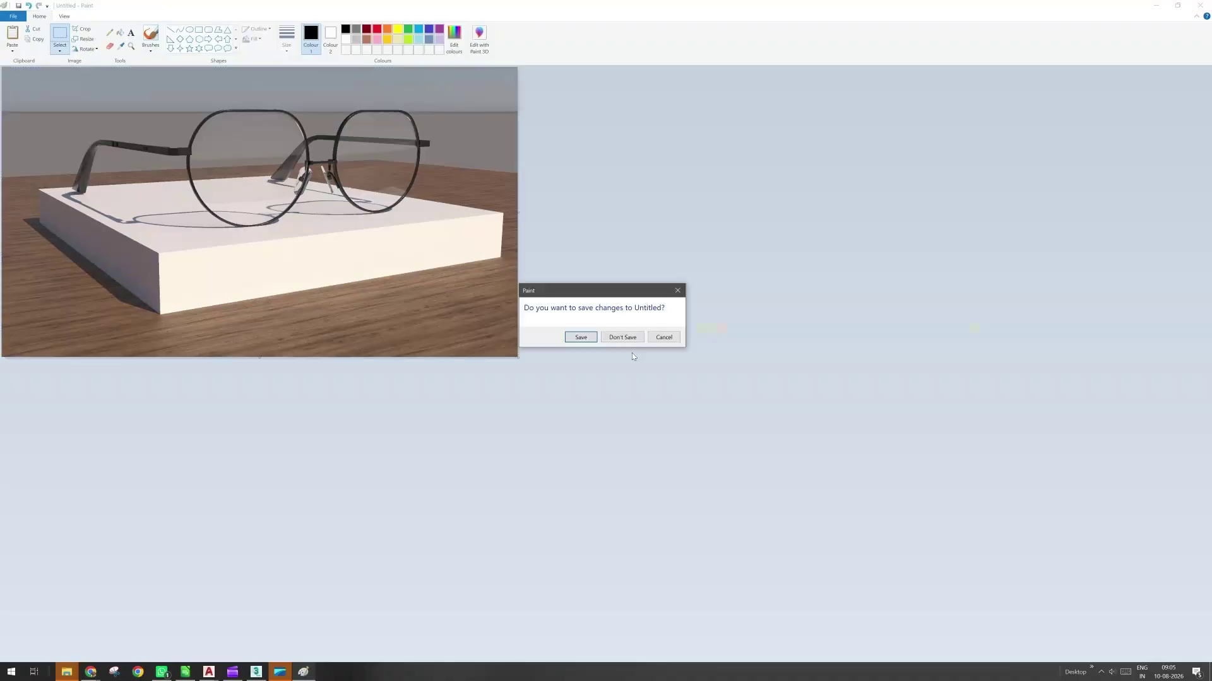
click(622, 337)
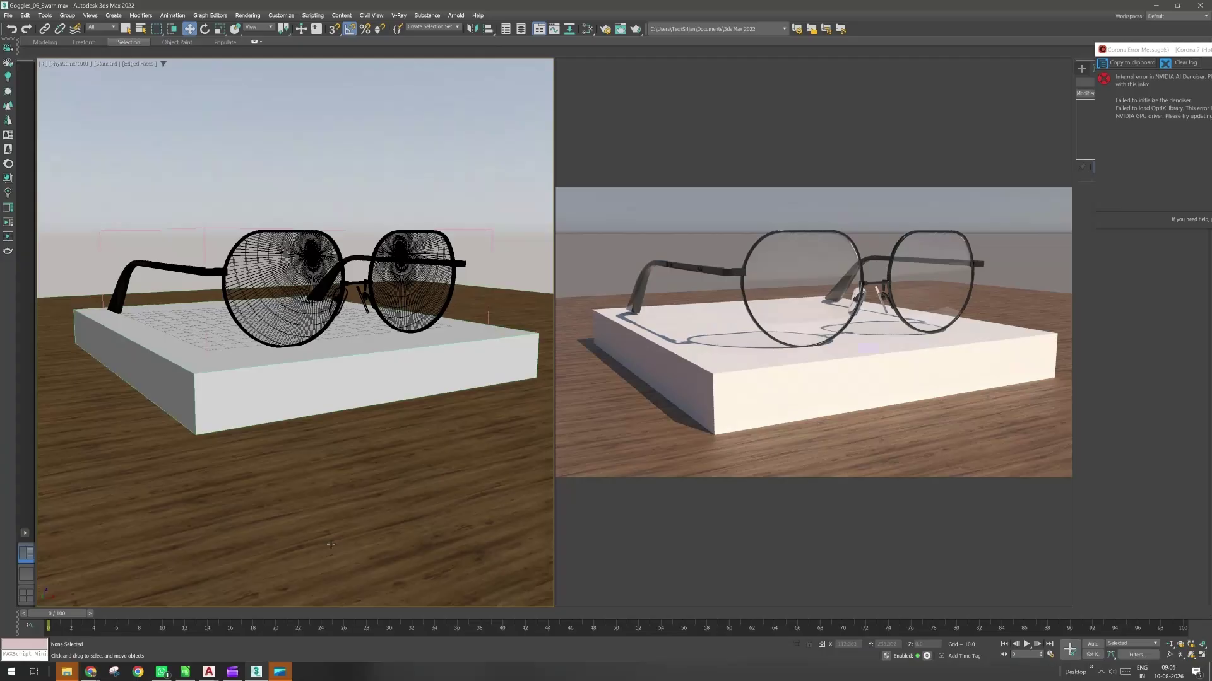
Switch to WhatsApp, send the copied camera render to the Architectural Design Visualization - 2503 group and minimize the window.
click(163, 672)
key(Escape)
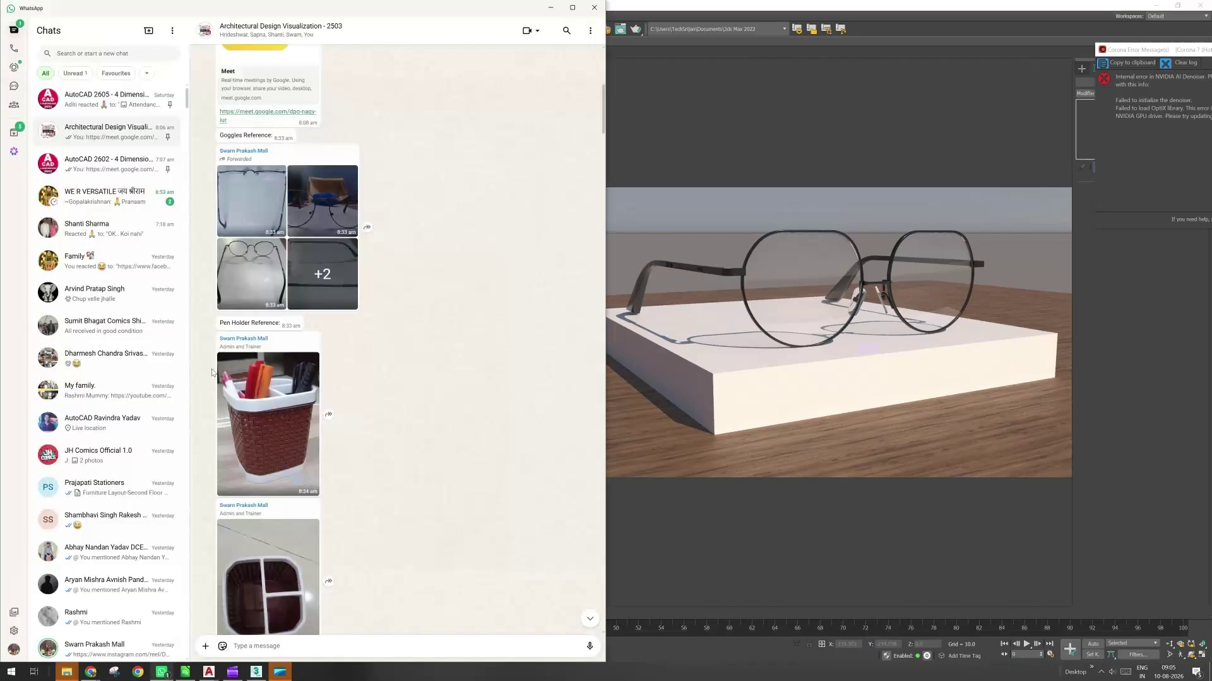
click(331, 650)
key(ctrl+v)
key(Return)
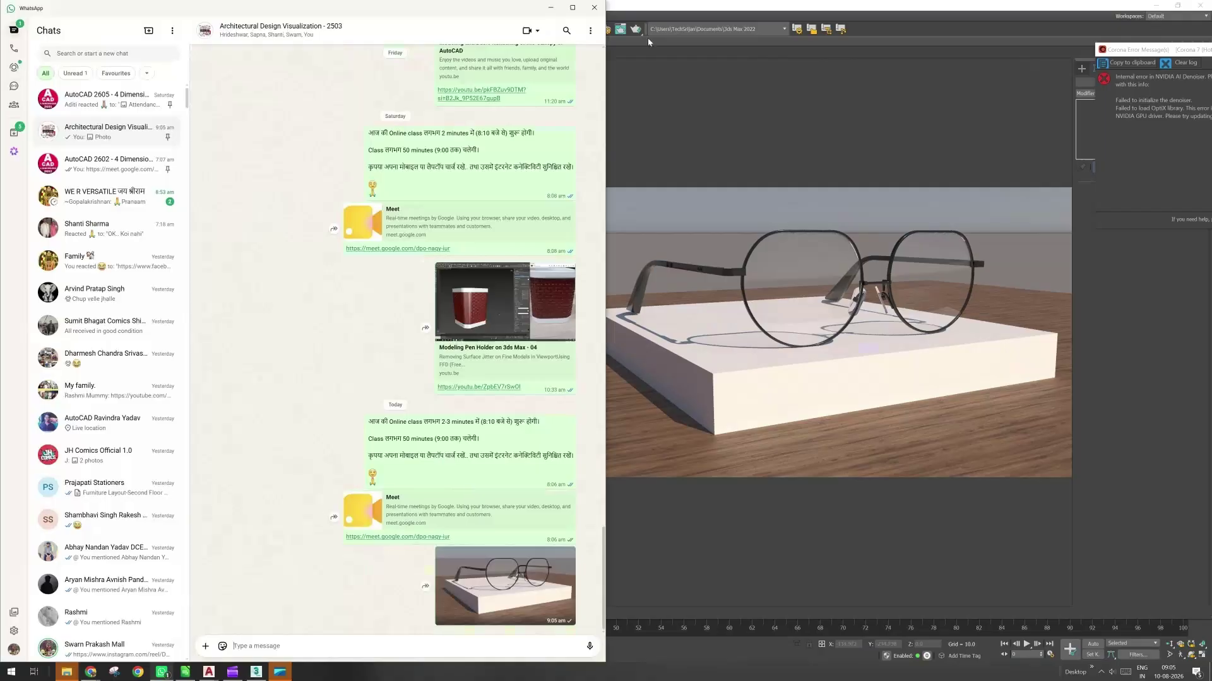
click(551, 7)
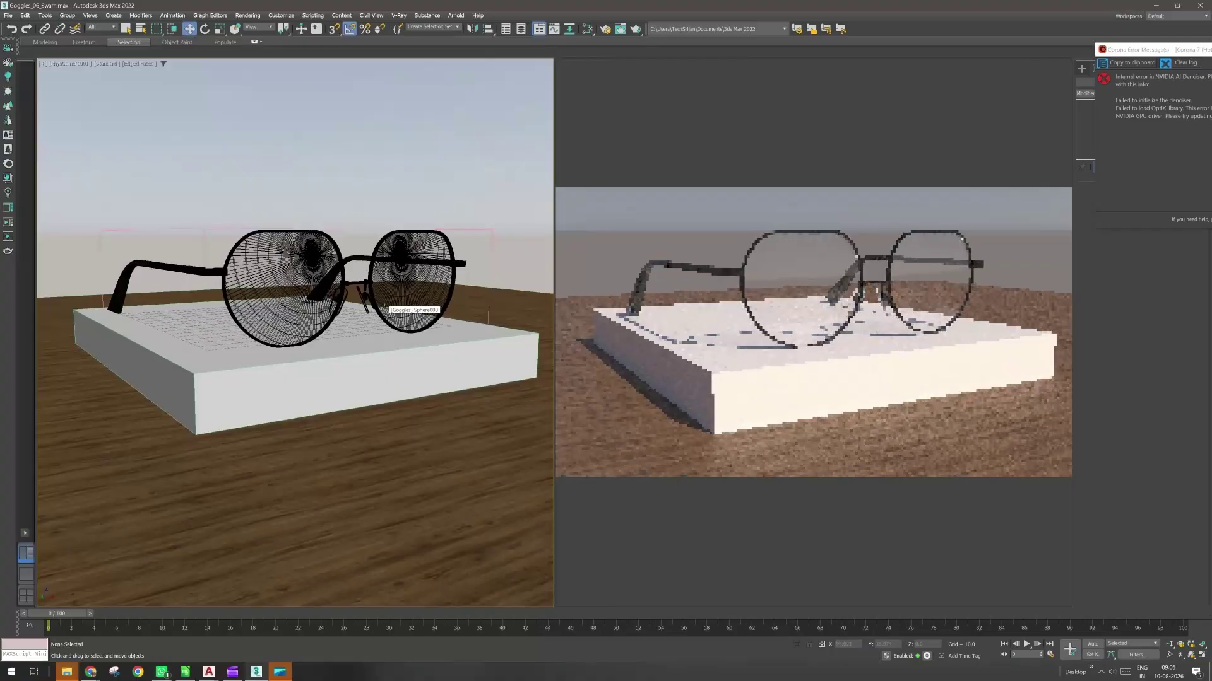
Return the viewport to perspective, orbit to a raised view of the glasses on the slab and show the safe frame.
key(p)
alt+middle_drag(311, 302, 345, 353)
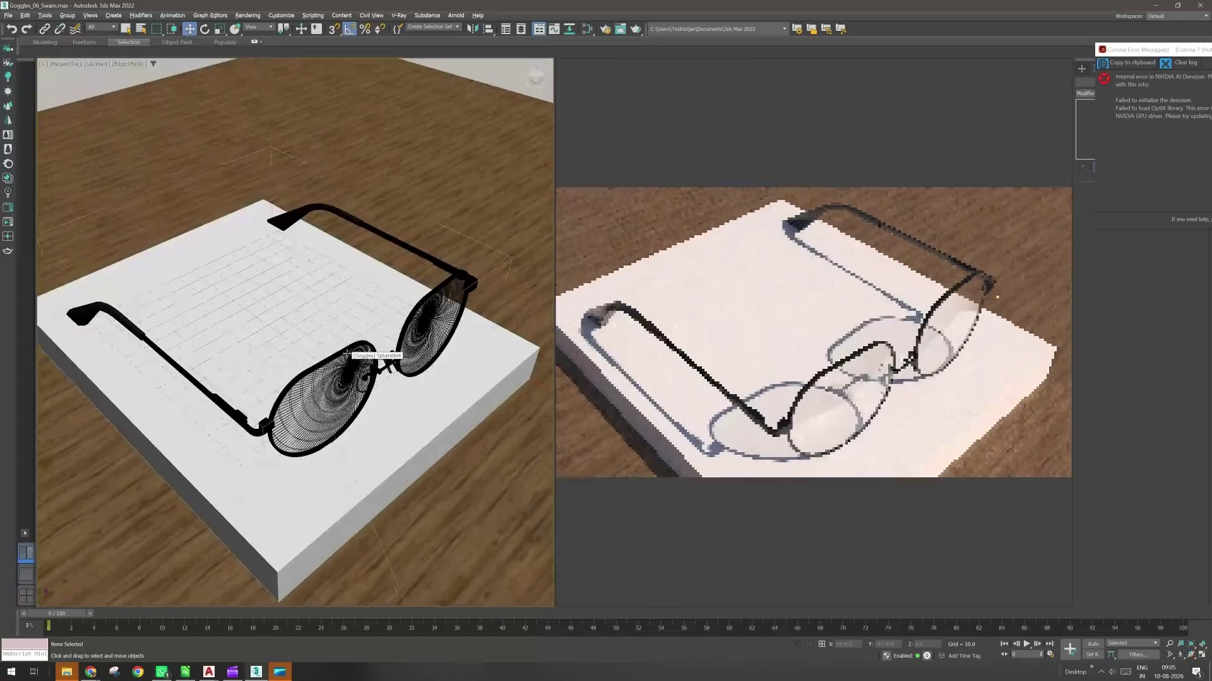
key(shift+f)
alt+middle_drag(346, 353, 336, 365)
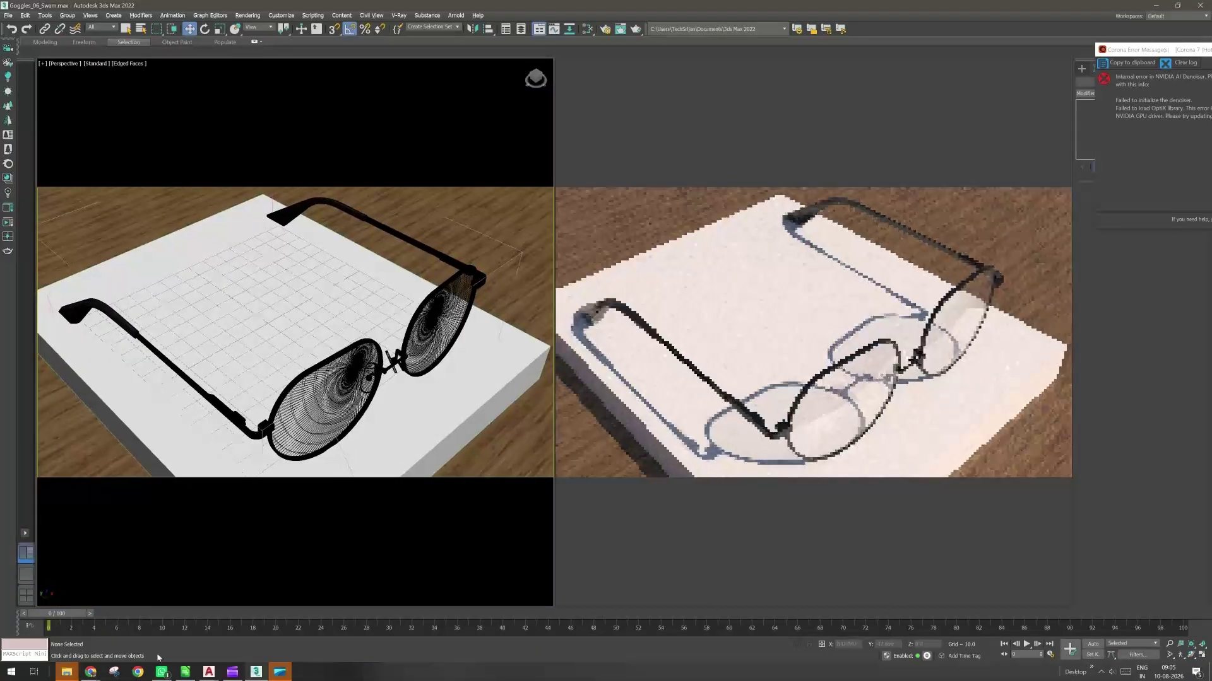
click(68, 673)
mouse_move(49, 643)
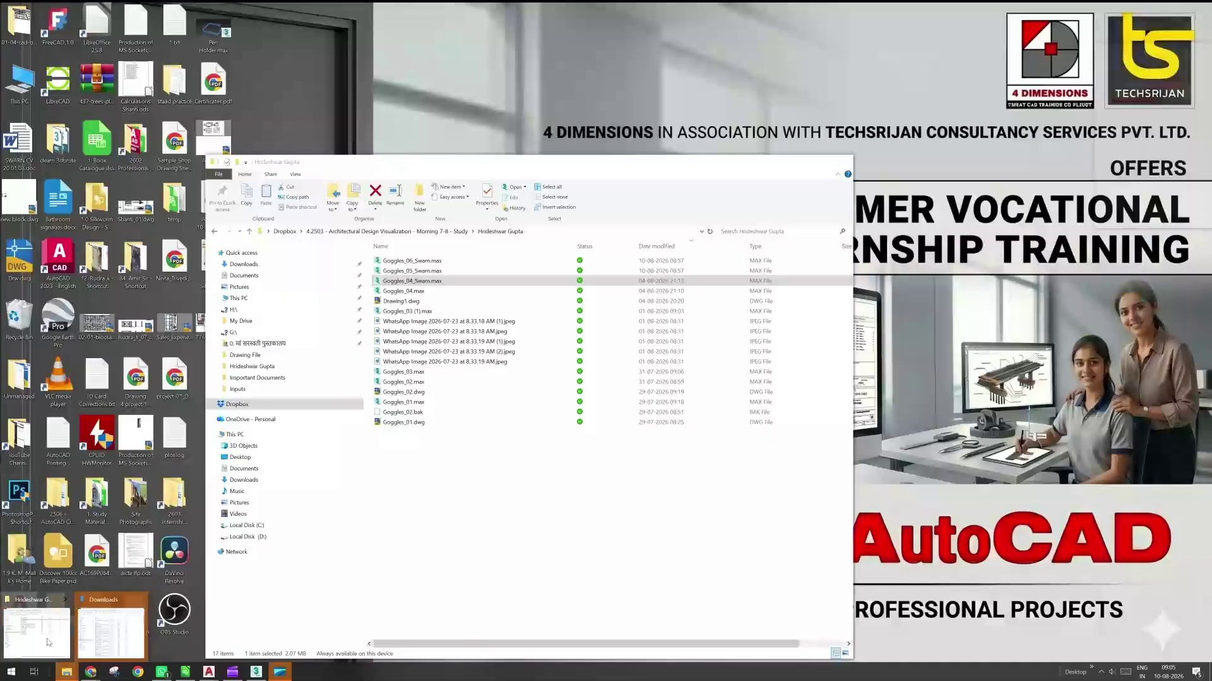
mouse_move(134, 644)
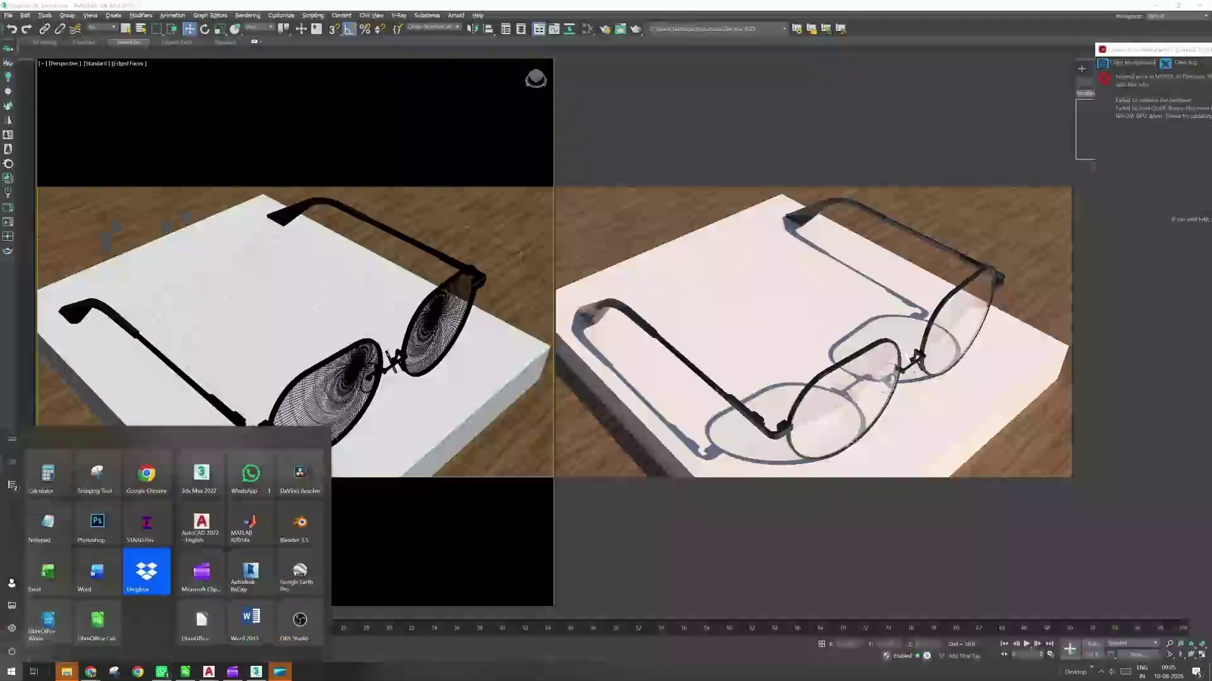
Copy the raised perspective render to the clipboard and send it to the Architectural Design Visualization - 2503 group in WhatsApp.
right_click(867, 347)
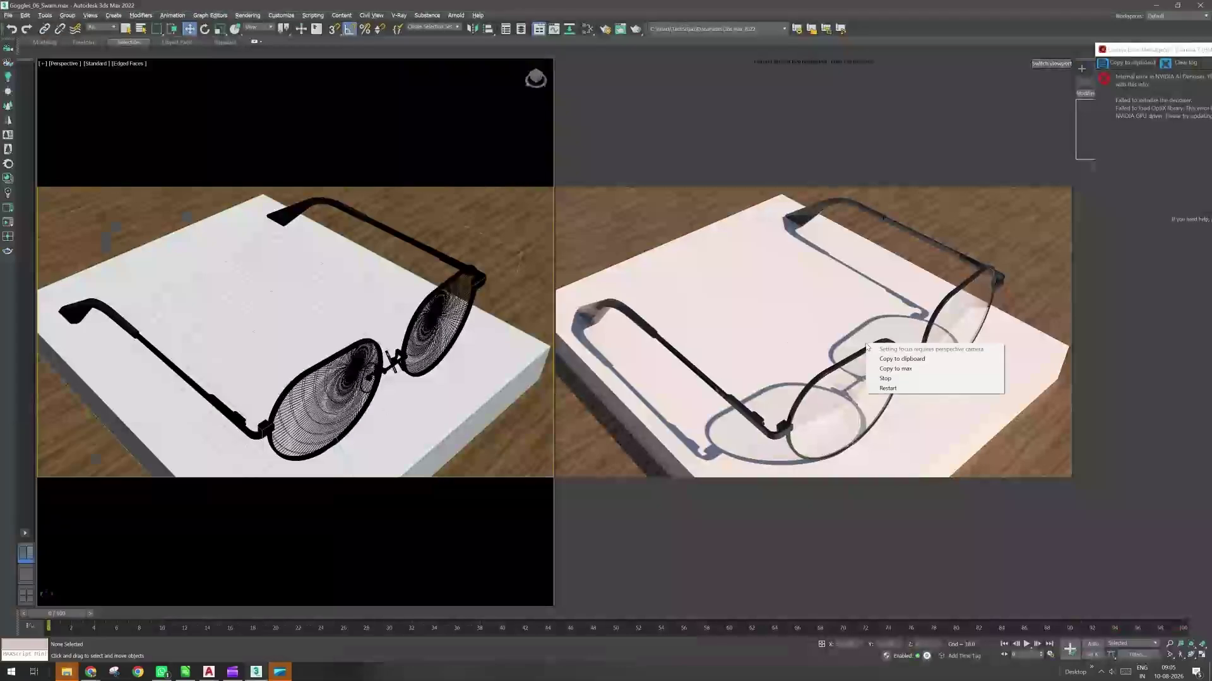
click(900, 371)
key(alt+Tab)
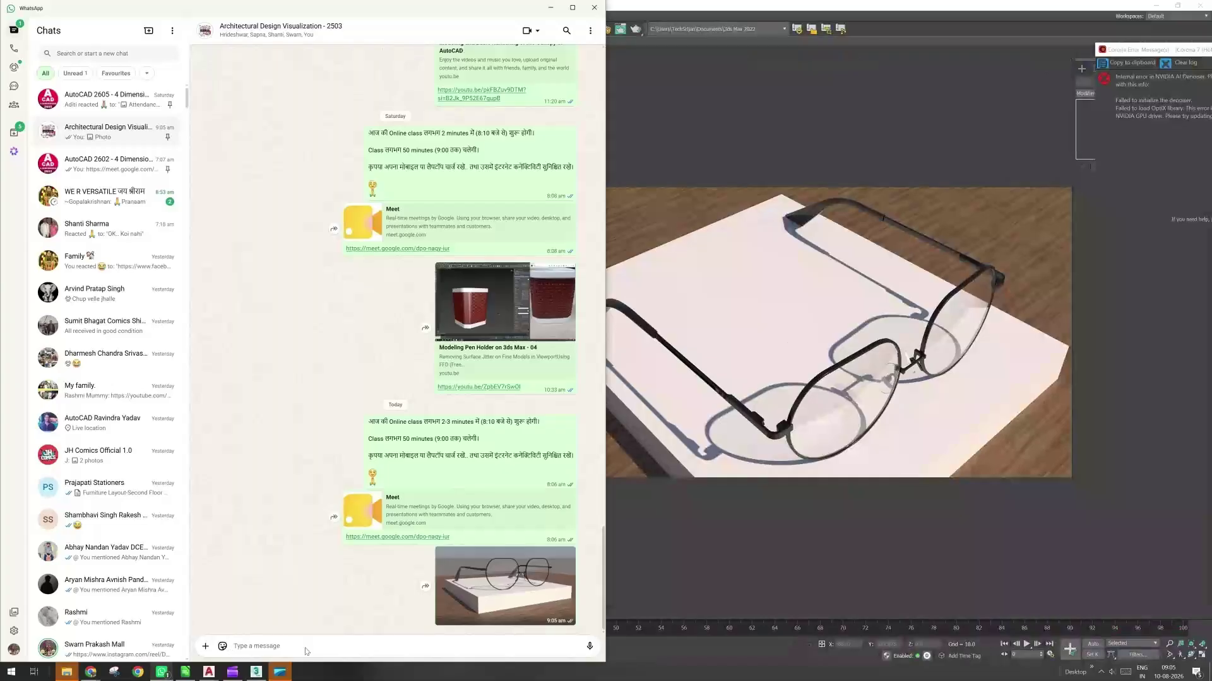
key(ctrl+v)
key(Return)
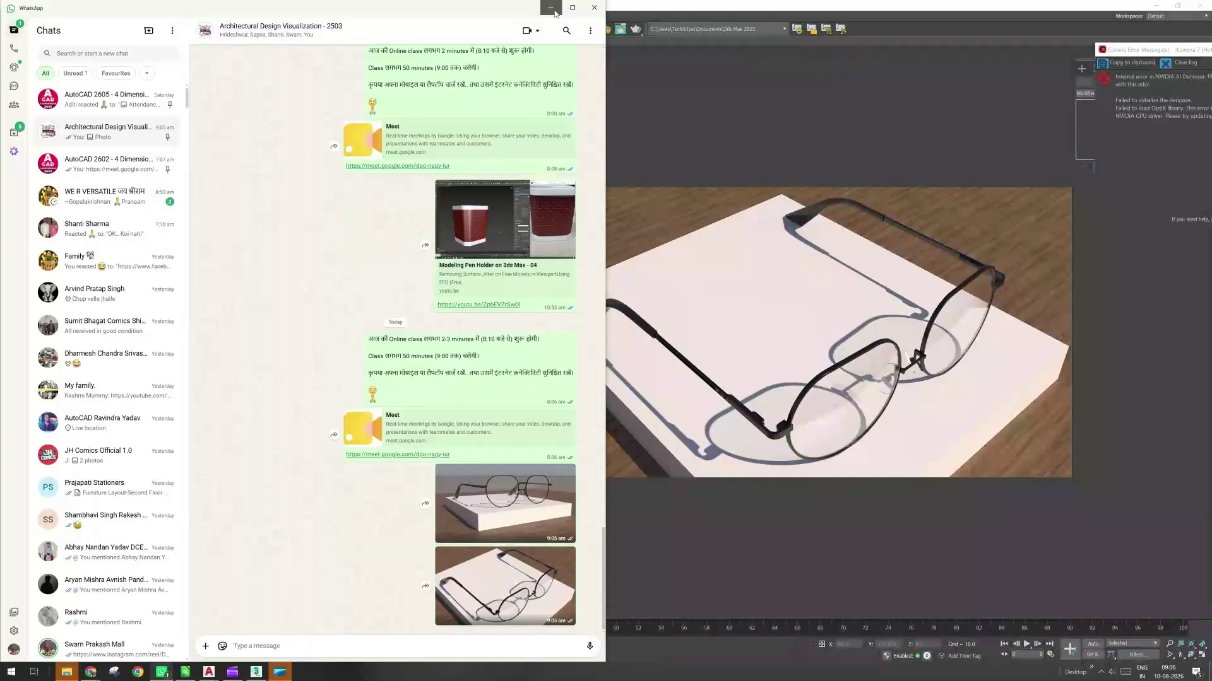
click(550, 7)
click(232, 672)
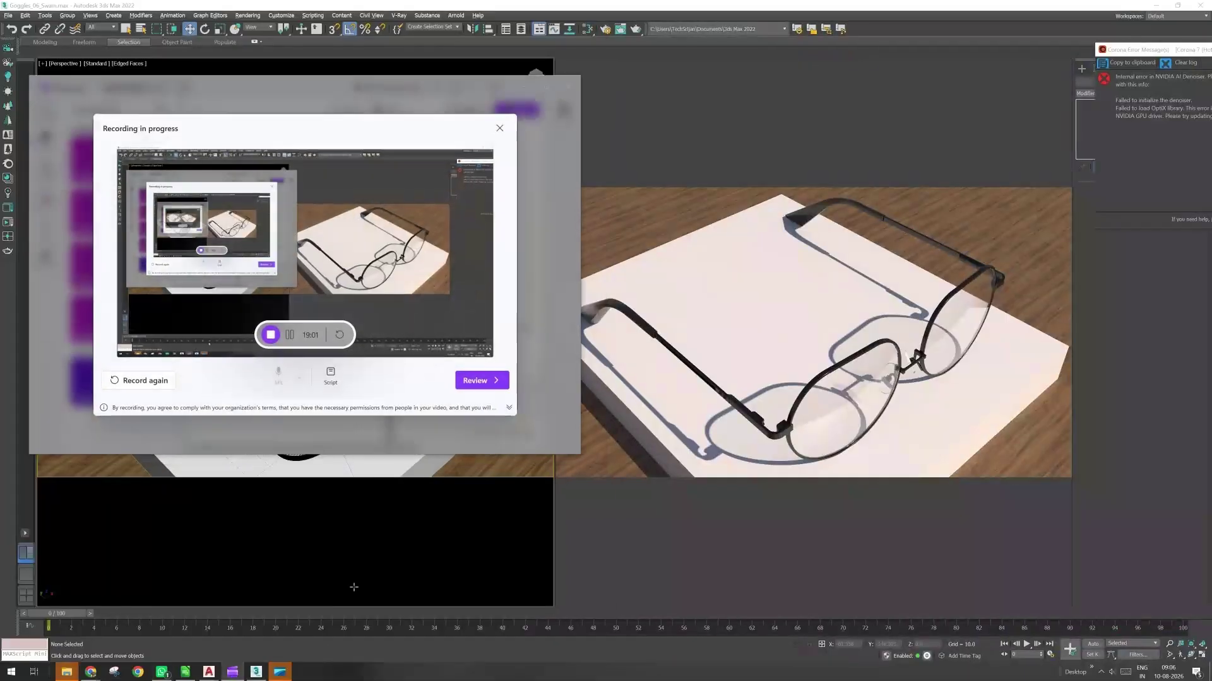